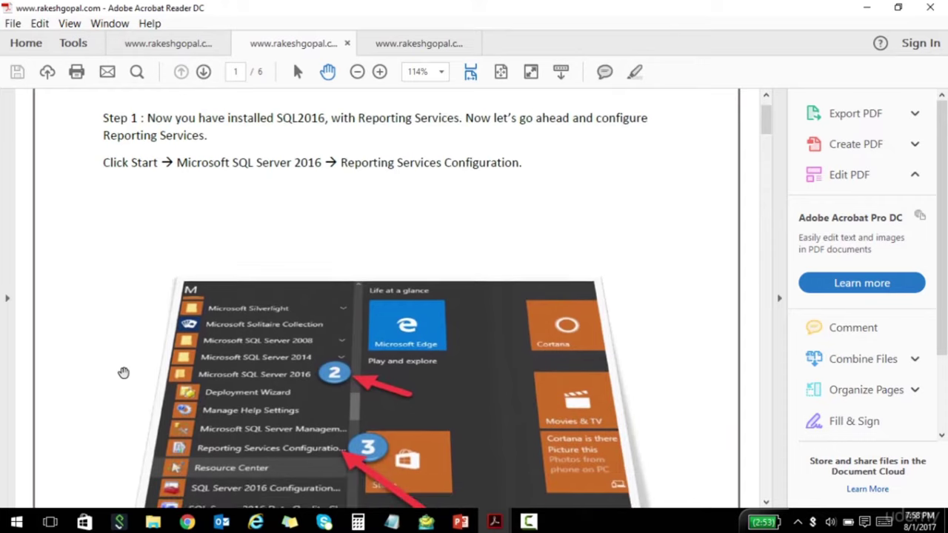
- Scroll through the open PDF guides, including the SQL Server download guide
scroll(124, 372, down, 10)
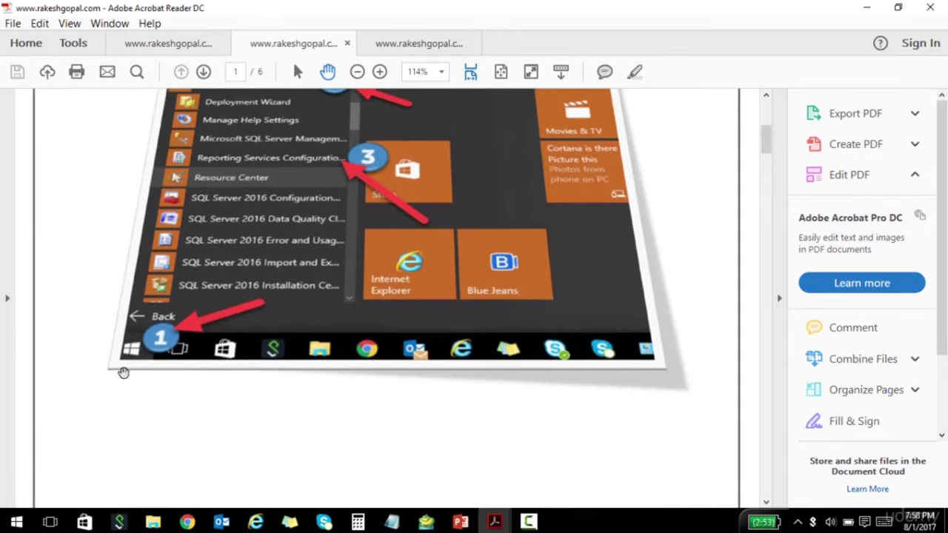
scroll(123, 372, down, 12)
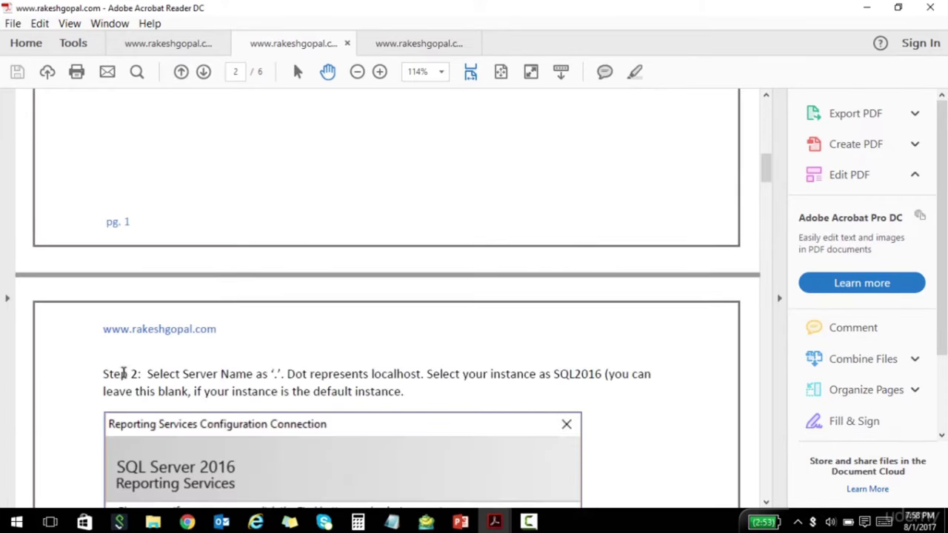
scroll(124, 372, down, 16)
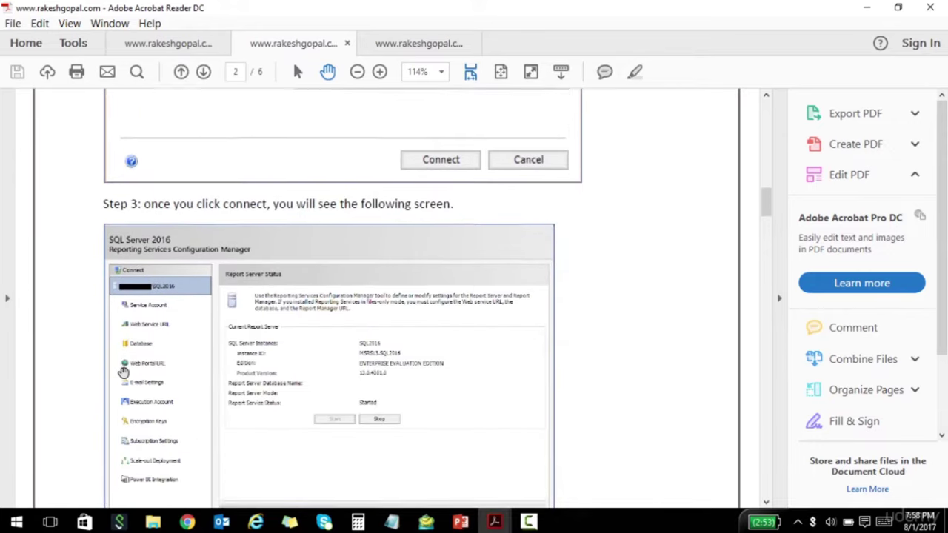
scroll(124, 372, down, 12)
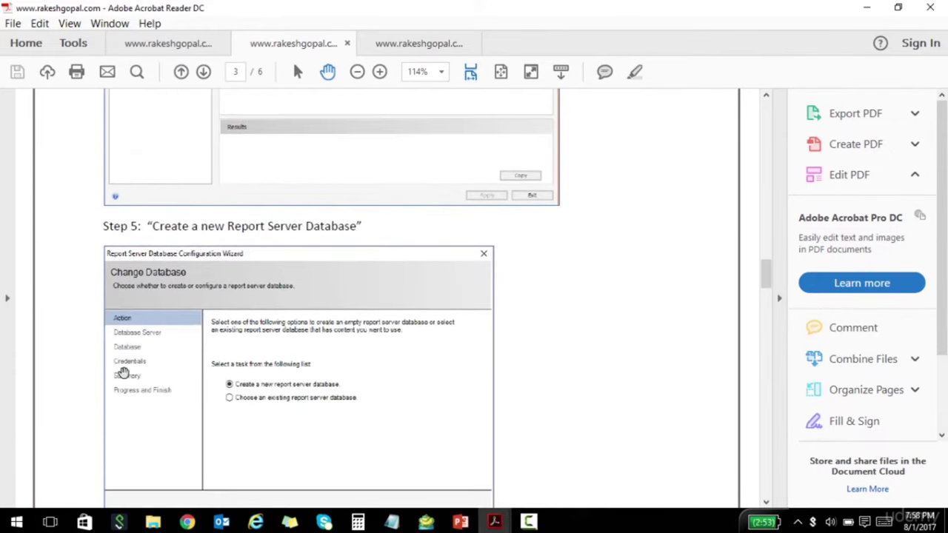
click(179, 44)
click(394, 46)
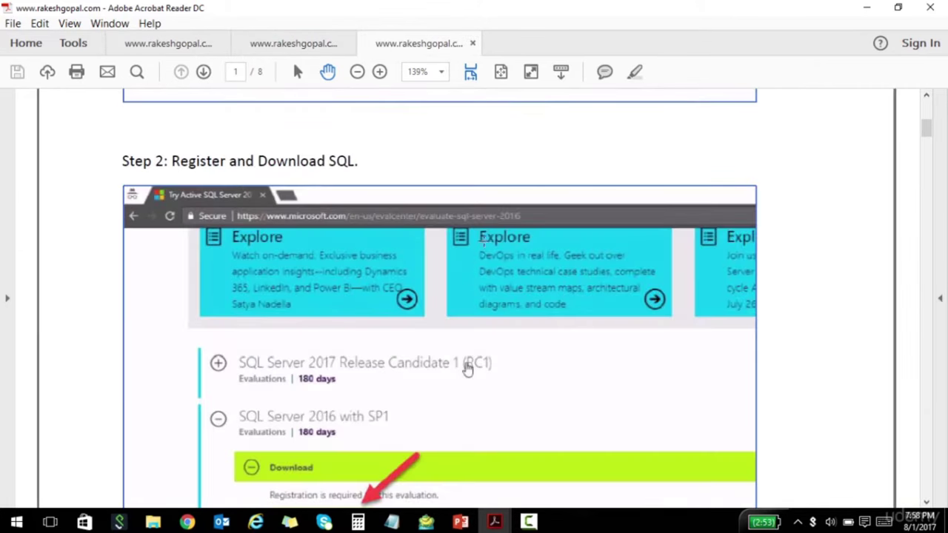
scroll(466, 422, up, 8)
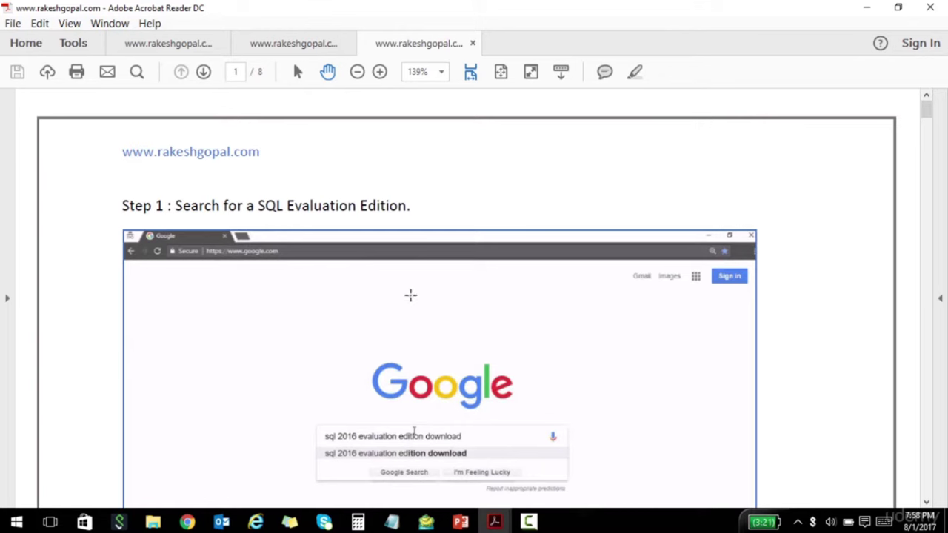
scroll(411, 295, down, 2)
scroll(410, 295, up, 2)
scroll(410, 295, down, 3)
scroll(410, 296, down, 6)
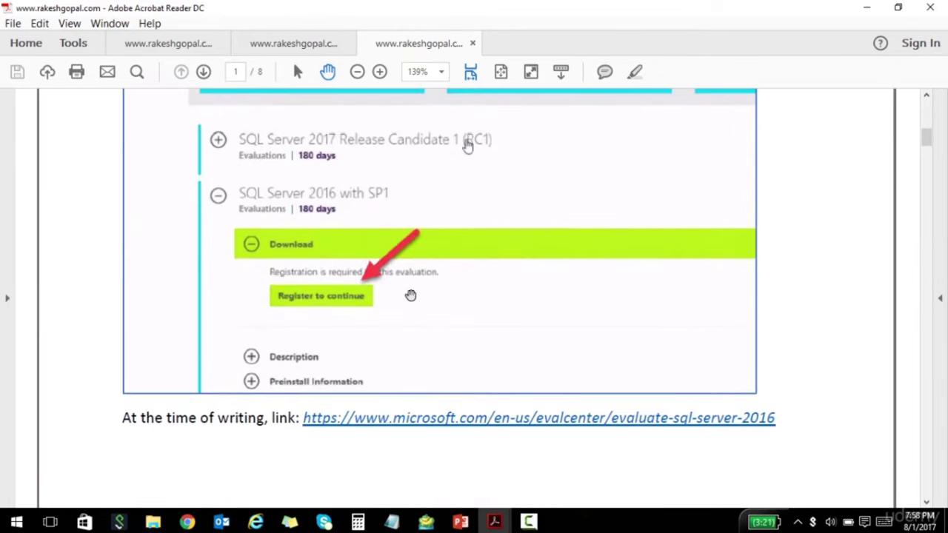
- Scroll through the Reporting Services configuration guide
click(267, 40)
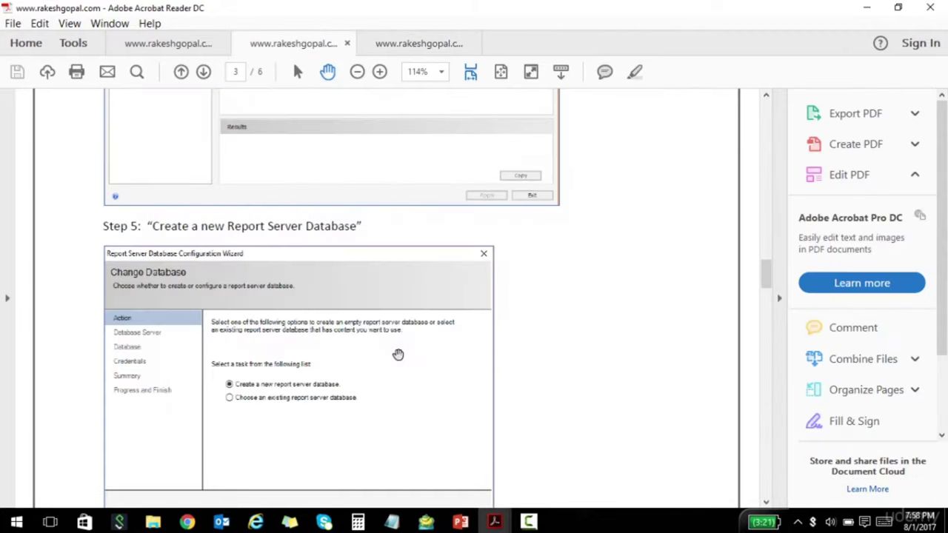
scroll(398, 354, up, 10)
scroll(398, 355, up, 15)
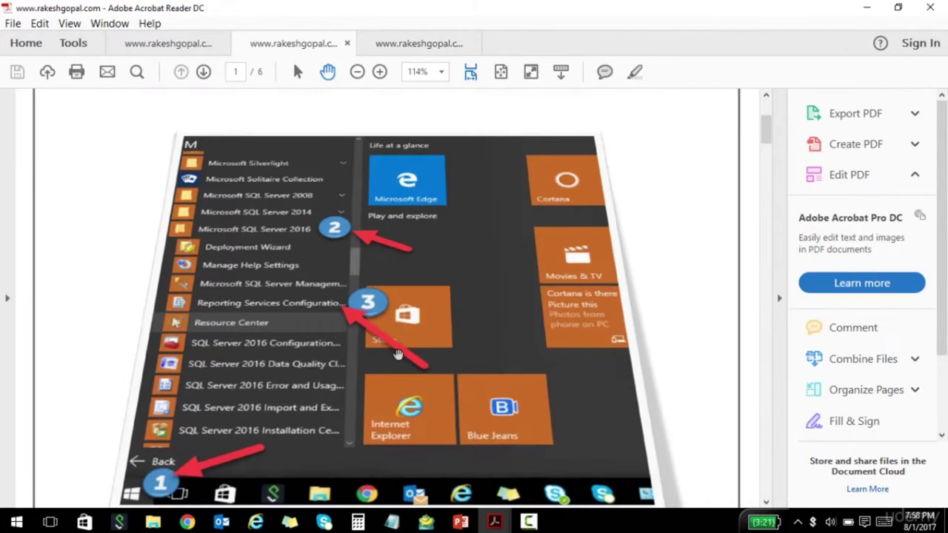
scroll(398, 355, down, 20)
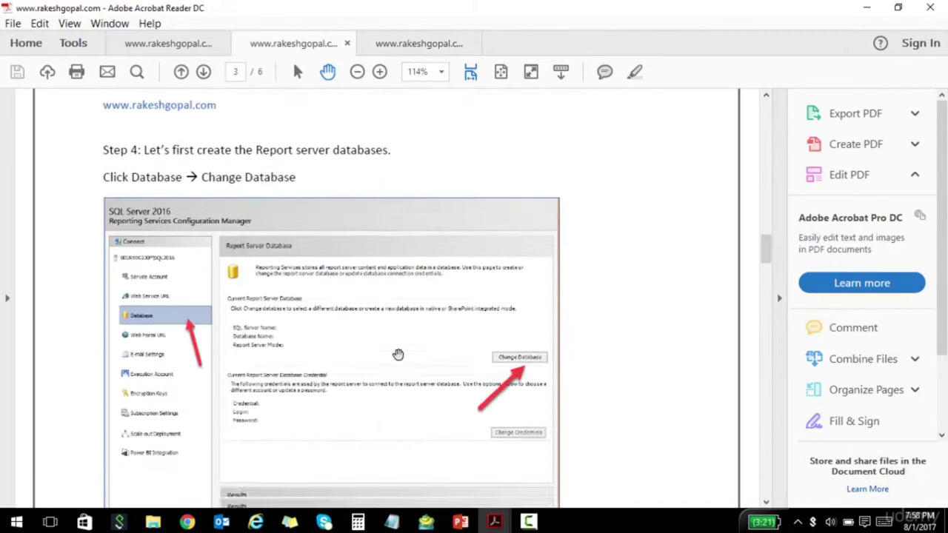
scroll(398, 355, down, 20)
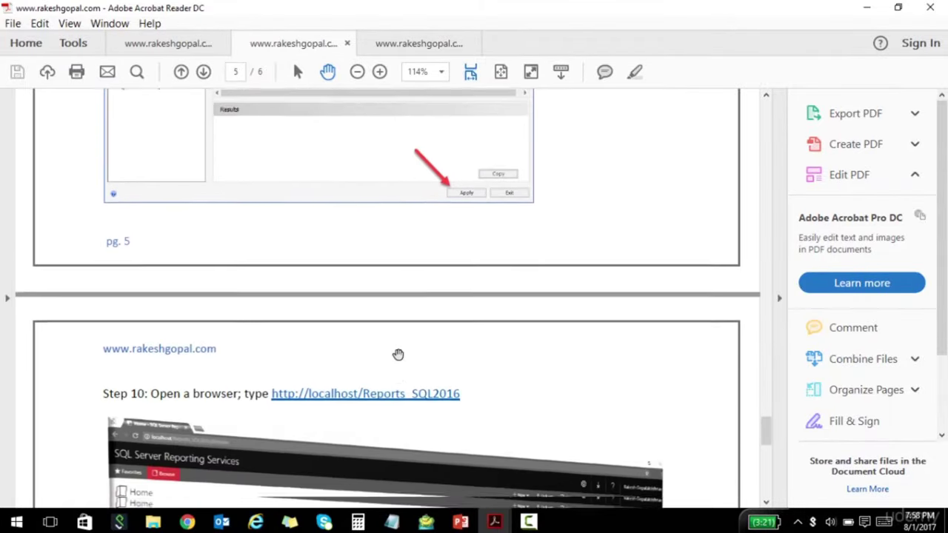
- Show the AdventureWorks install guide at its Step 1 download instructions
click(186, 52)
scroll(326, 248, down, 4)
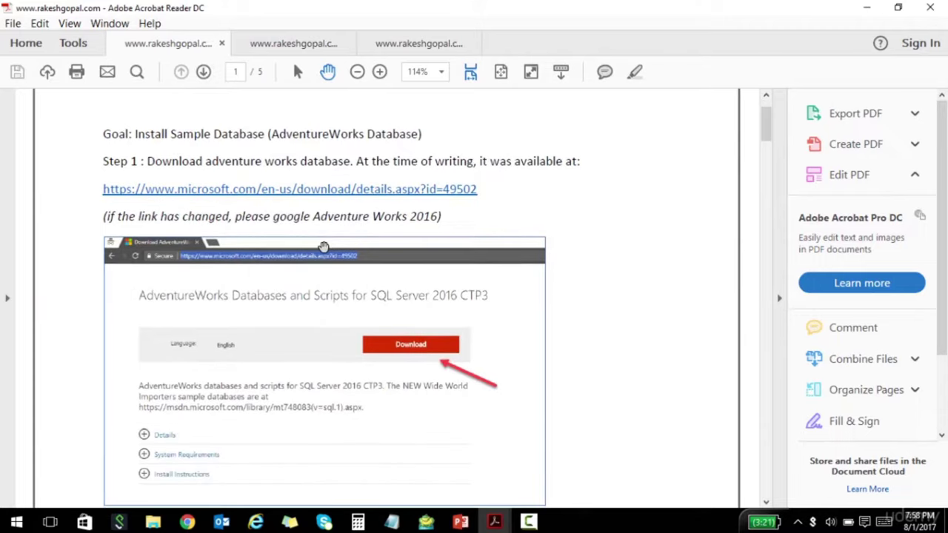
scroll(324, 247, down, 7)
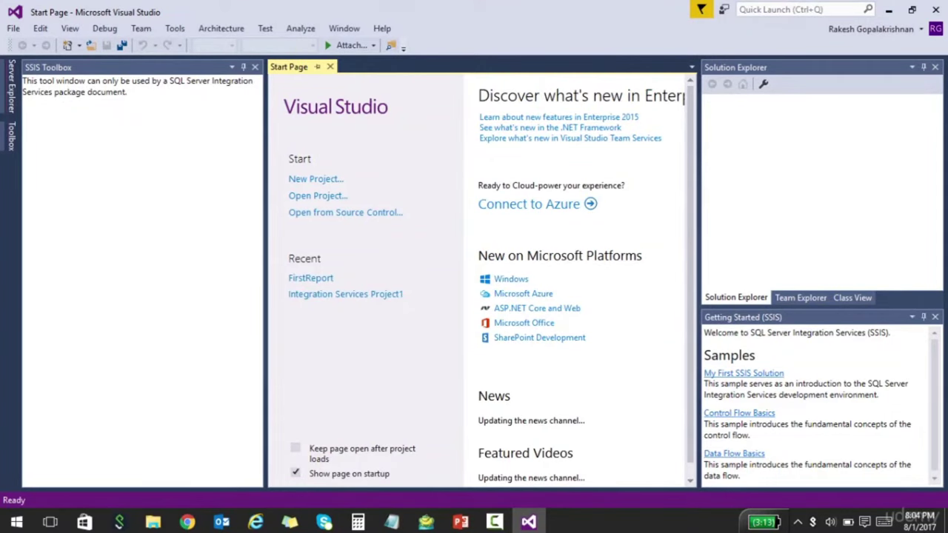
- Create a new Report Server Project Wizard project named MyFirstReport
click(325, 183)
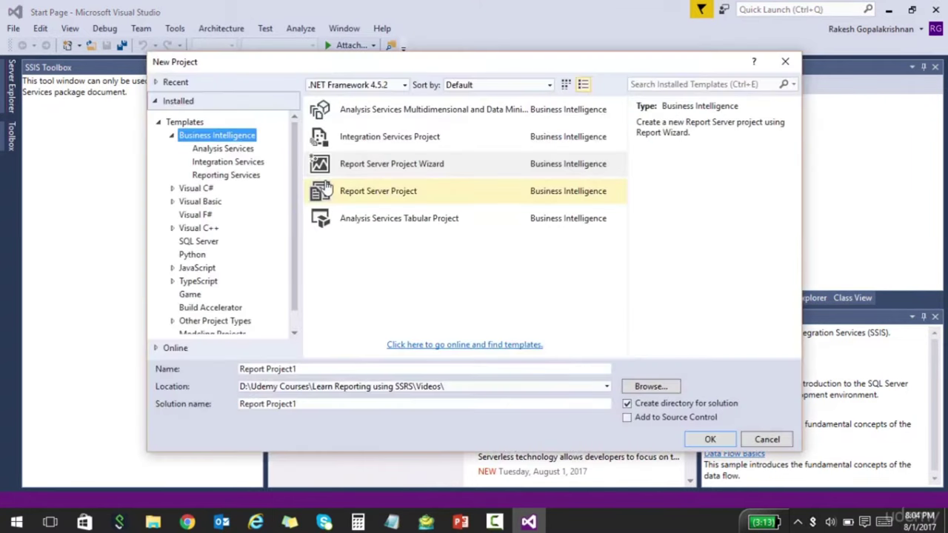
click(317, 369)
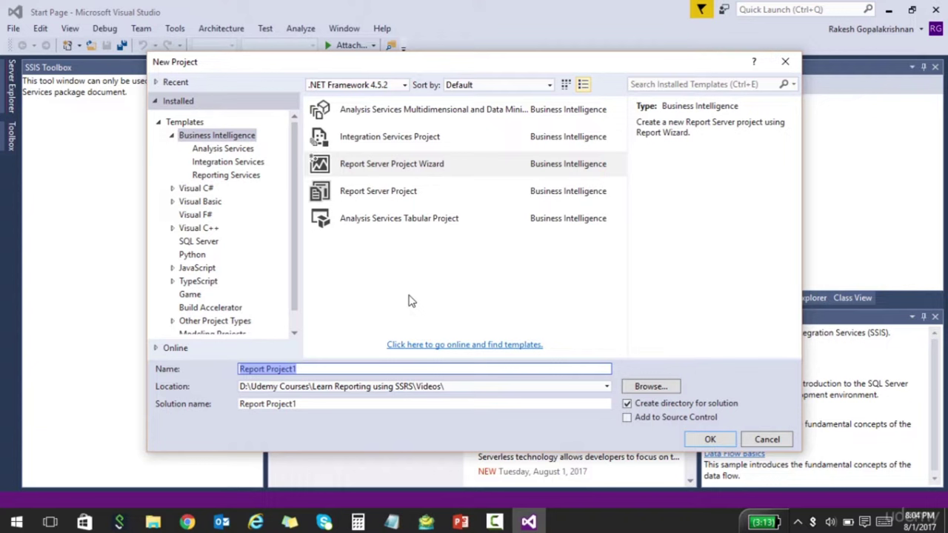
text(My)
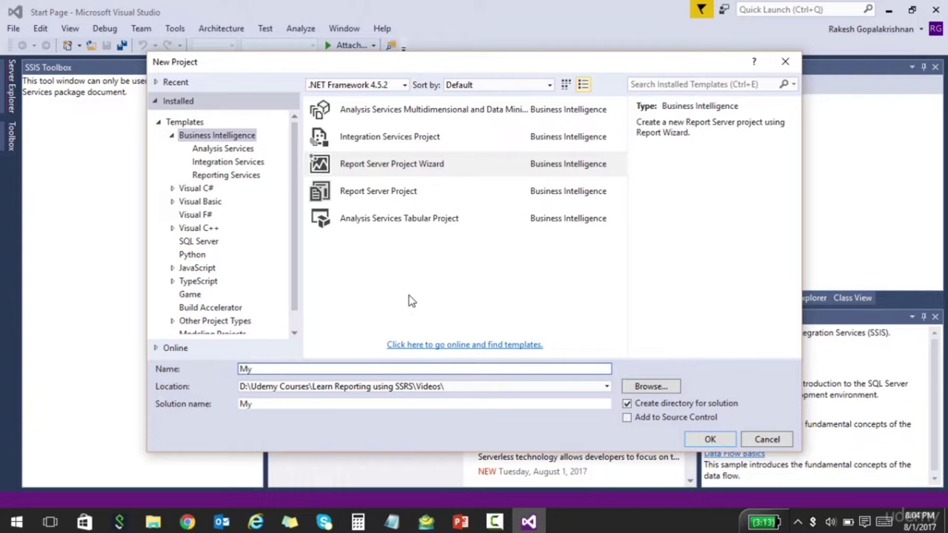
text(FirstReport)
click(700, 441)
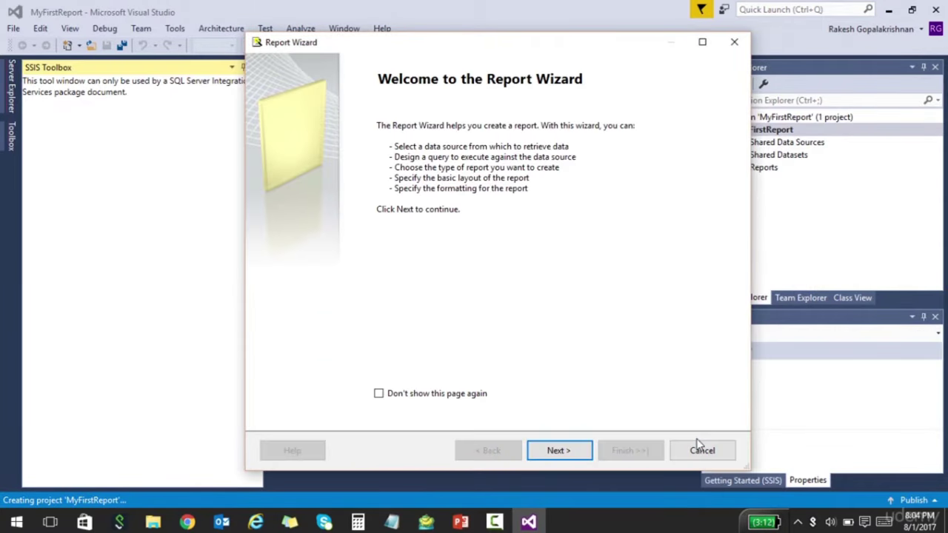
- Name the wizard's new Microsoft SQL Server data source FirstDS
click(565, 454)
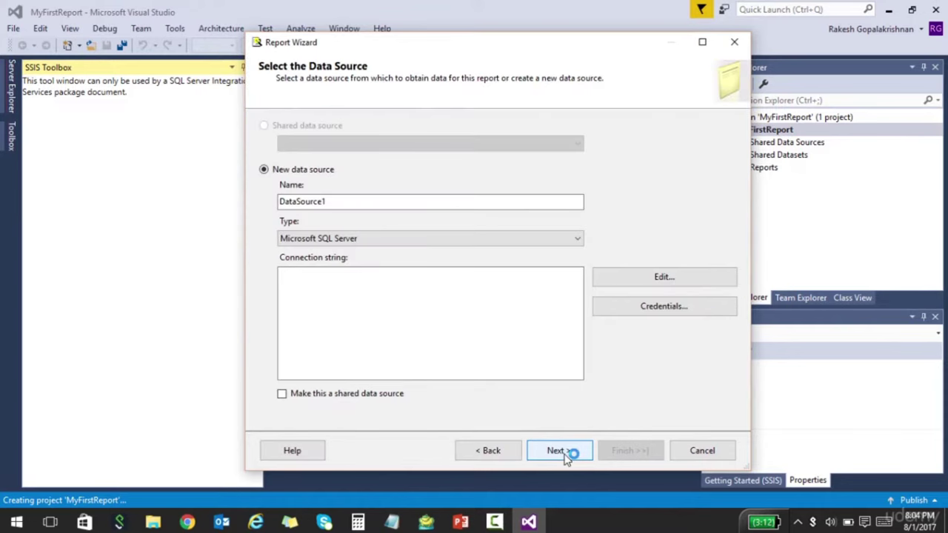
drag(347, 206, 255, 208)
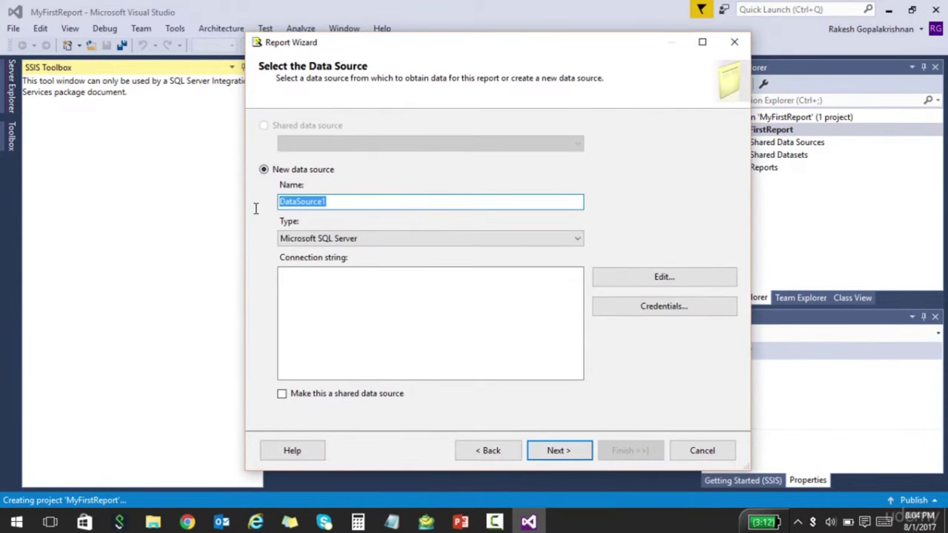
text(First)
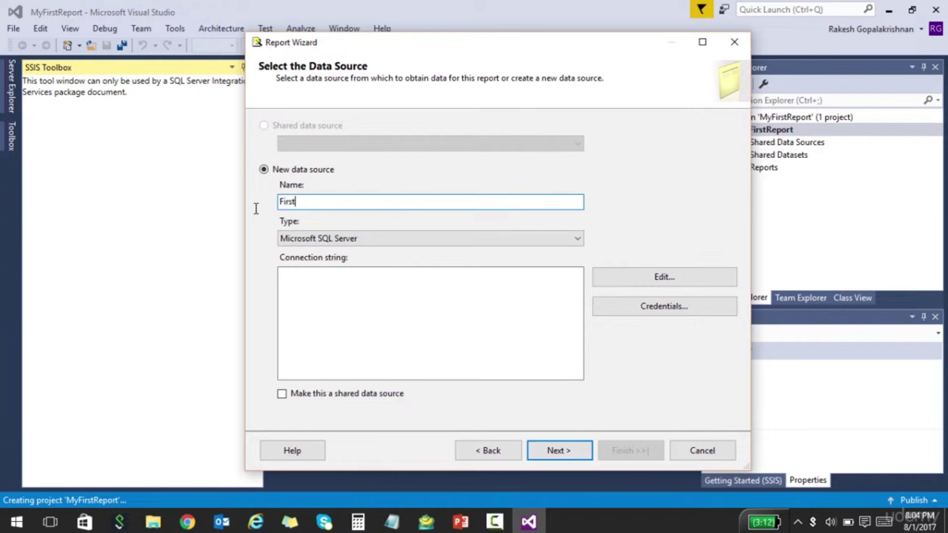
text(DS)
click(340, 309)
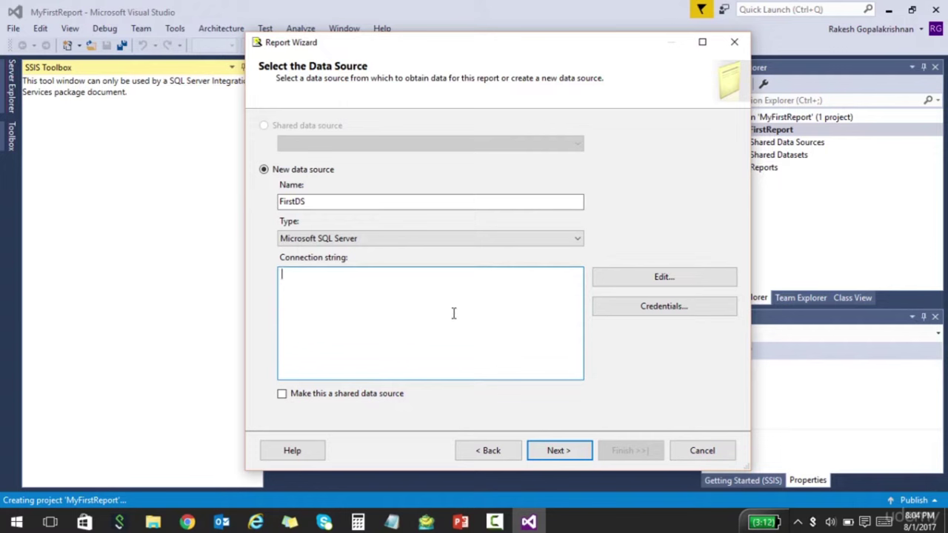
- Build and test a FirstDS connection to AdventureWorks2014 on server .\sql2016
click(646, 288)
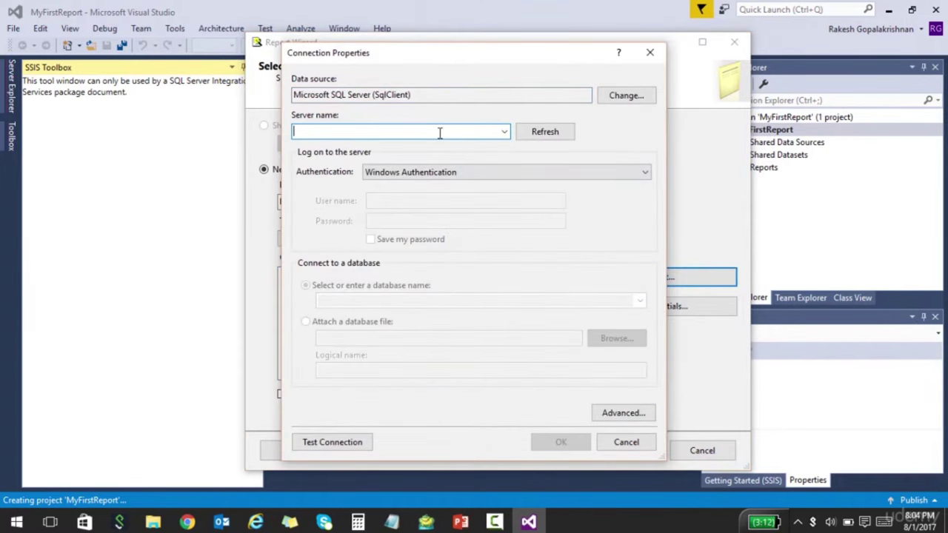
text(.\s)
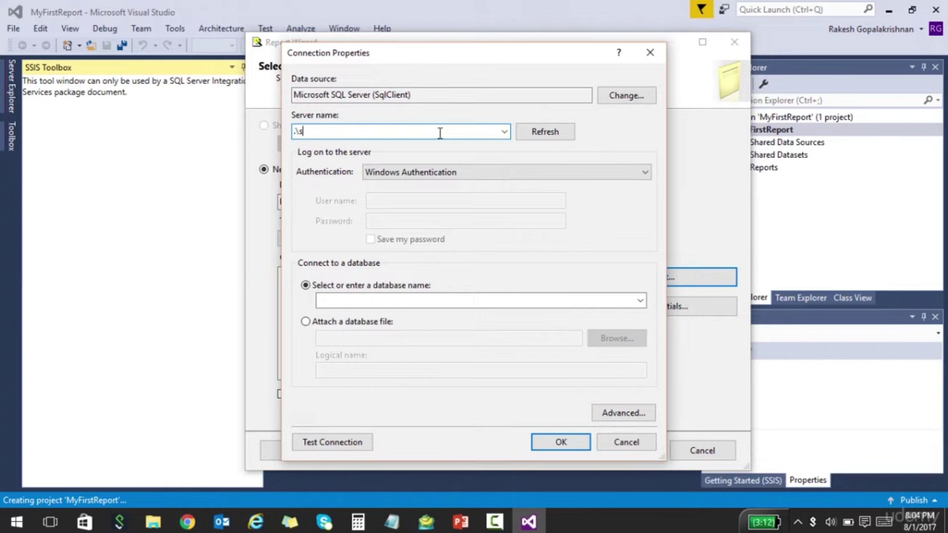
text(ql2016)
click(642, 301)
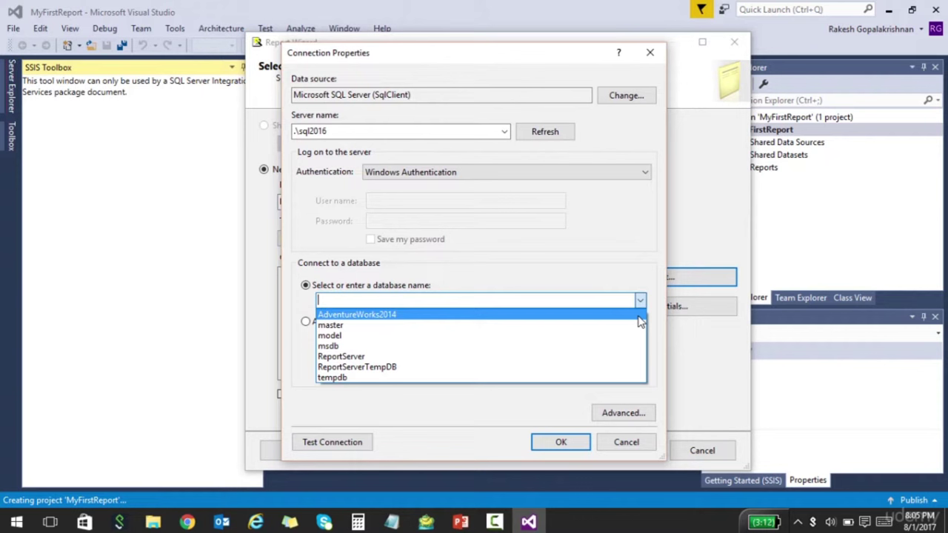
click(638, 316)
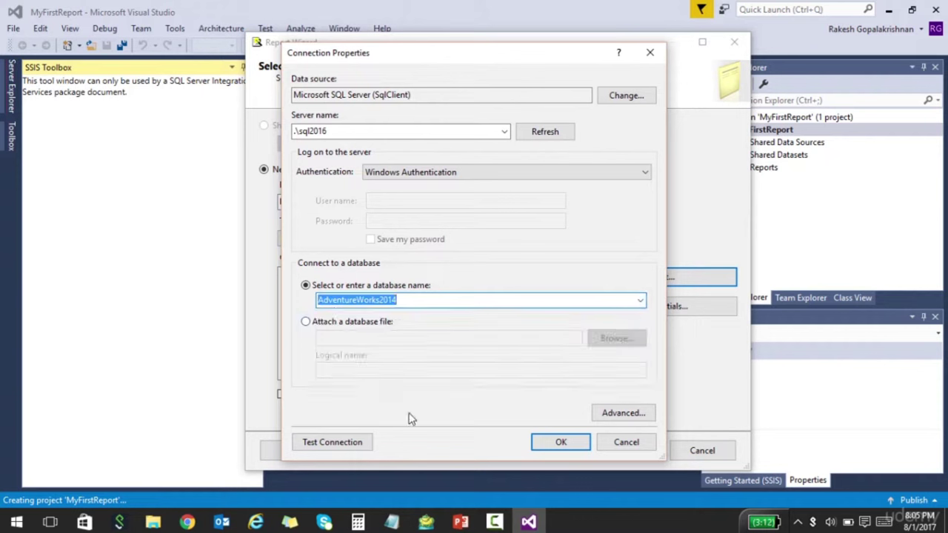
click(367, 442)
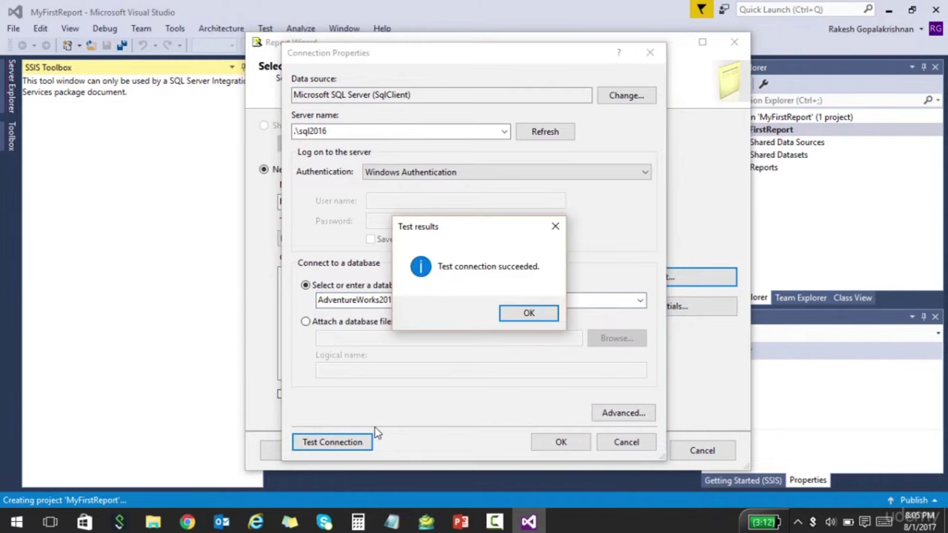
click(552, 315)
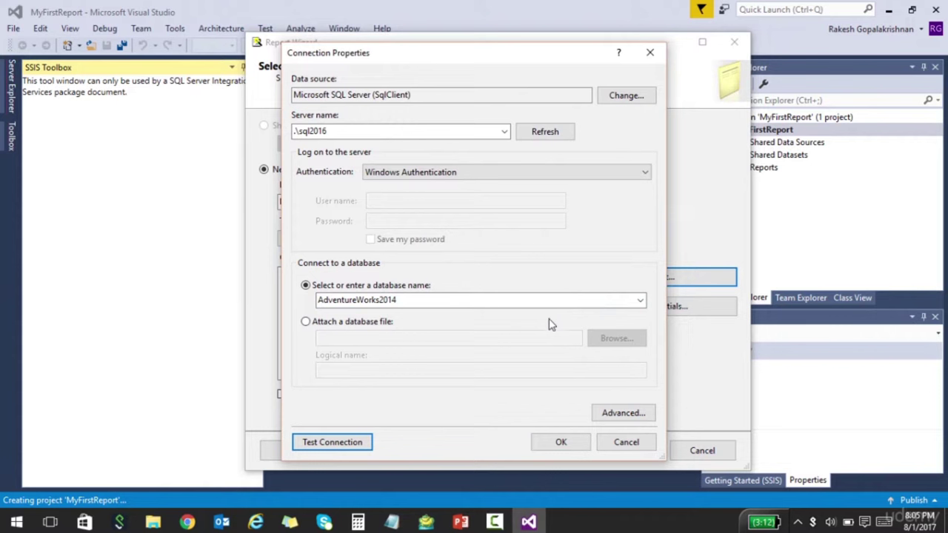
click(561, 442)
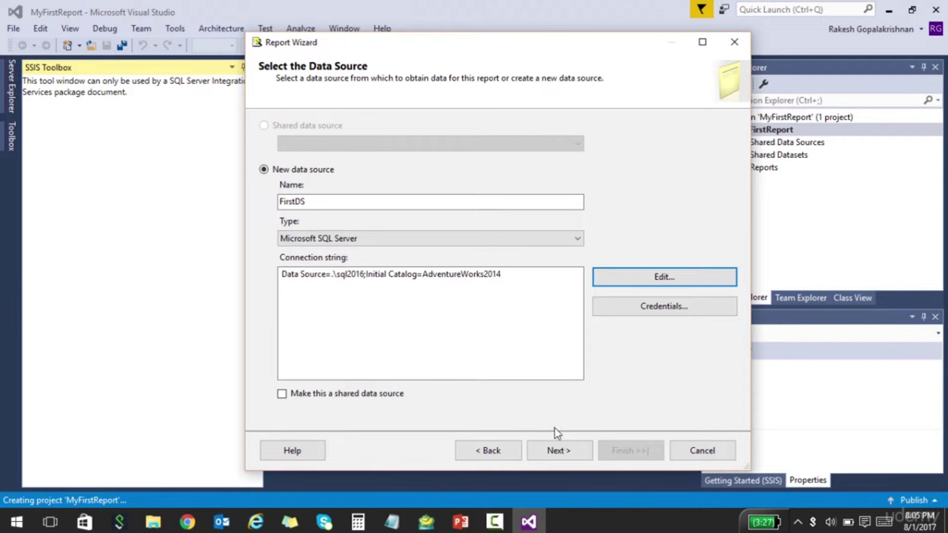
drag(507, 281, 264, 275)
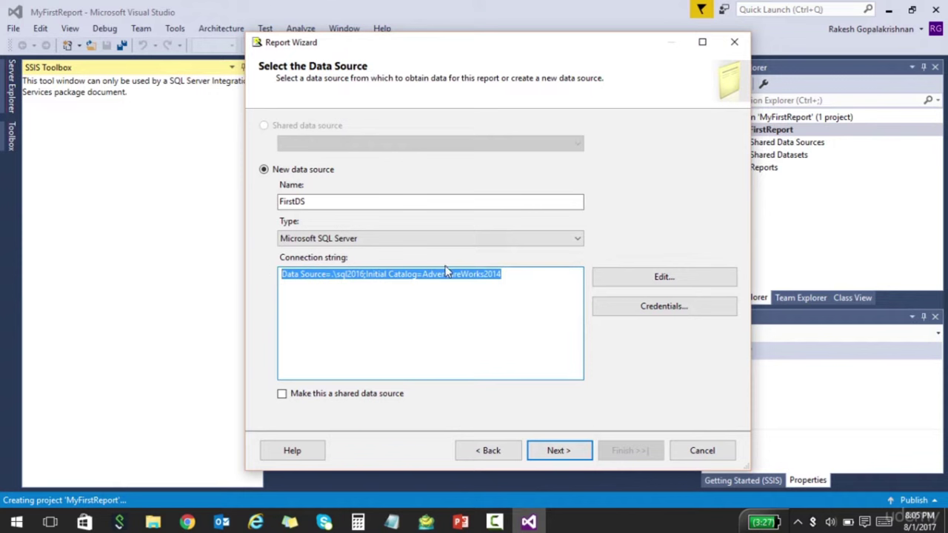
- Move to the Design the Query page and open the empty Query Designer
click(570, 452)
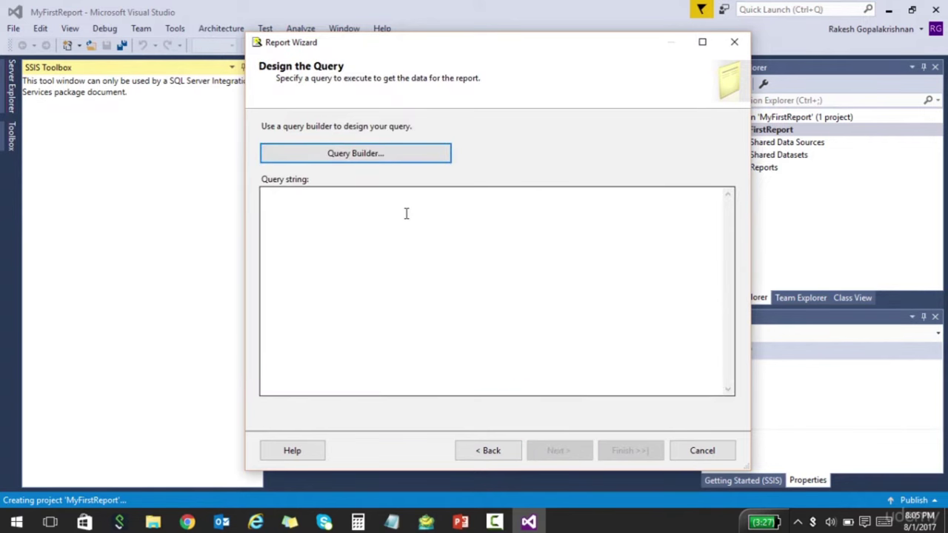
click(406, 214)
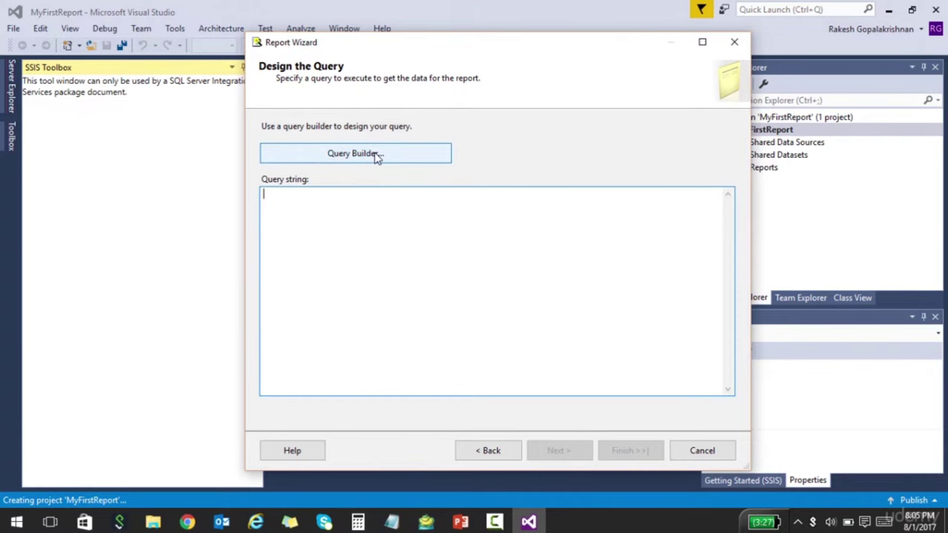
click(377, 159)
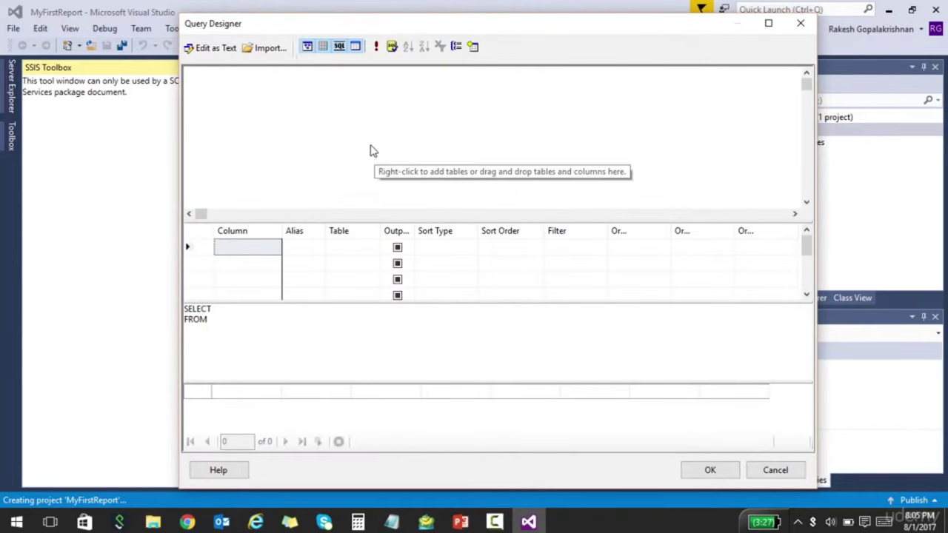
- Add the SalesTerritory (Sales) table to the Query Designer from the Add Table list
click(474, 47)
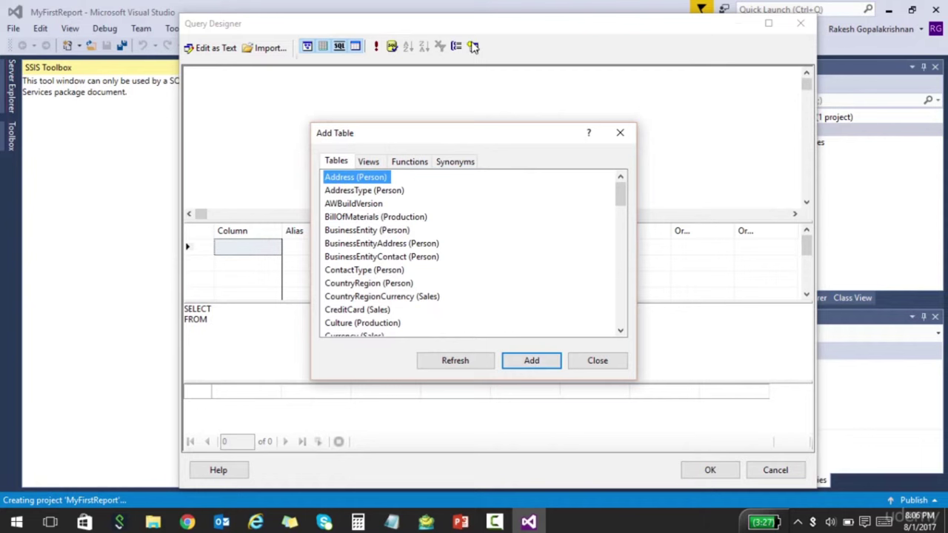
scroll(510, 224, down, 10)
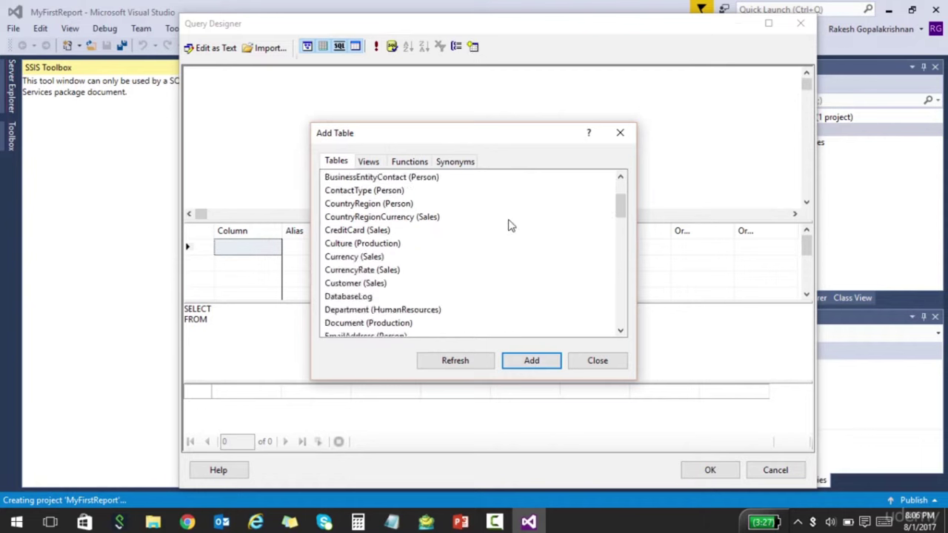
scroll(509, 226, down, 9)
scroll(509, 226, up, 4)
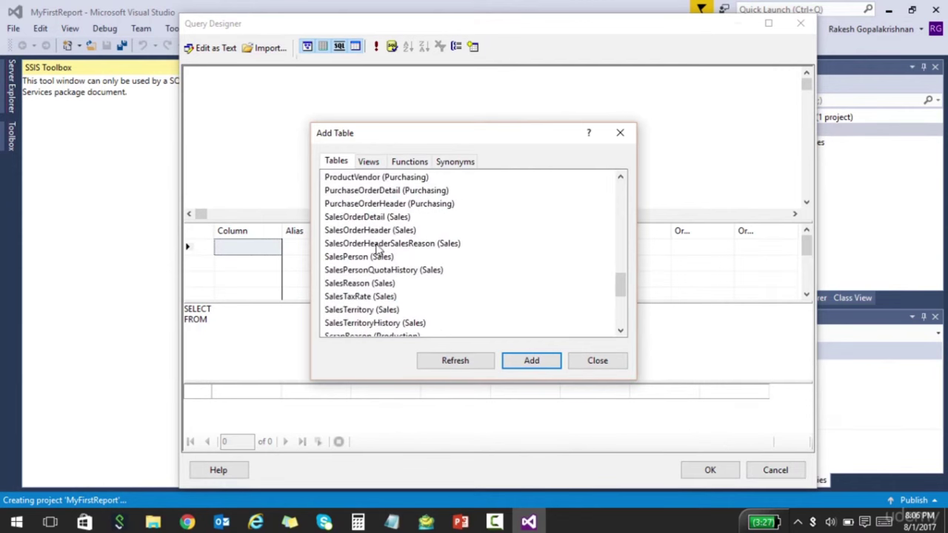
click(370, 311)
click(523, 367)
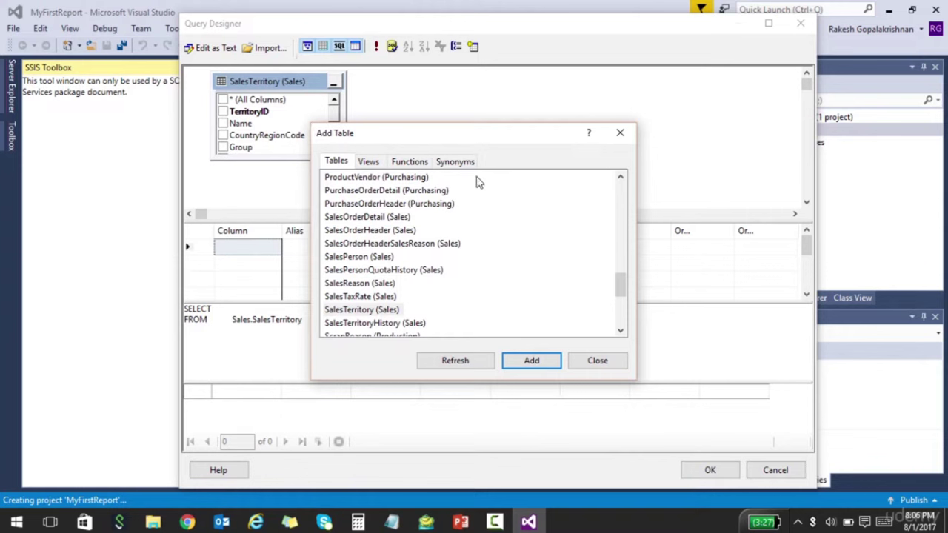
drag(468, 139, 542, 175)
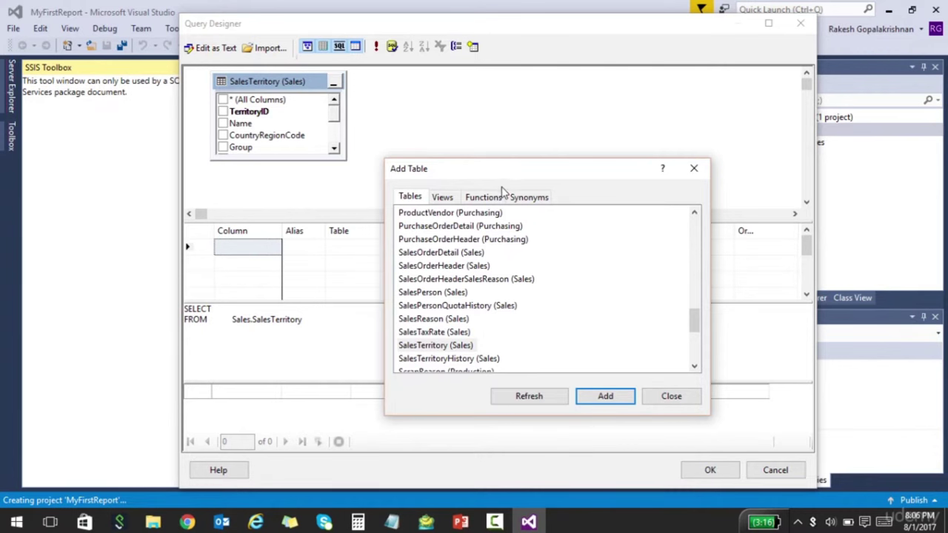
click(659, 400)
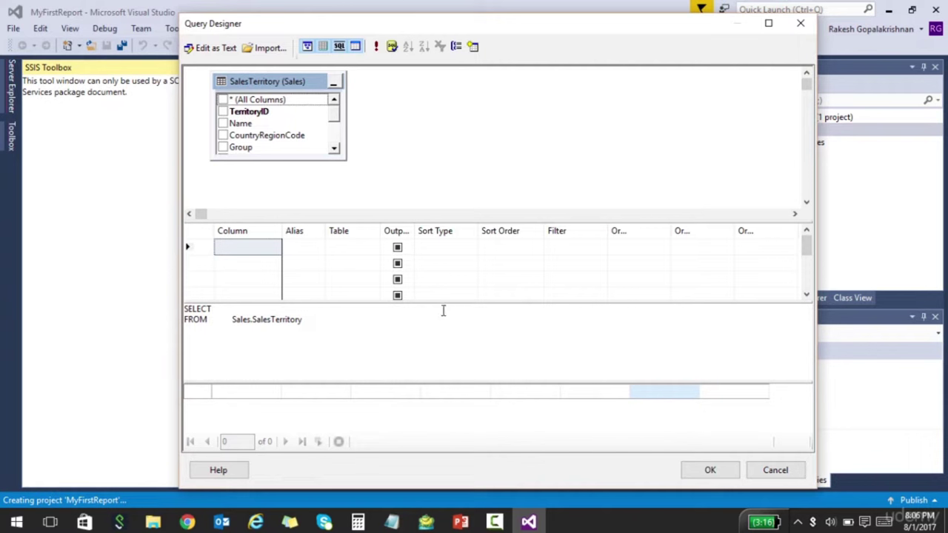
- Select the TerritoryID, Name, CountryRegionCode and Group columns
click(223, 111)
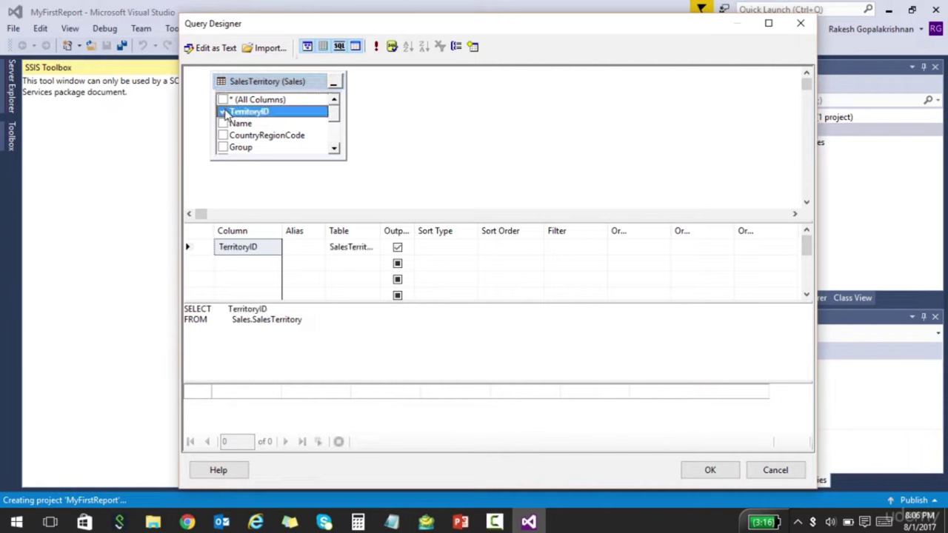
click(223, 123)
click(223, 135)
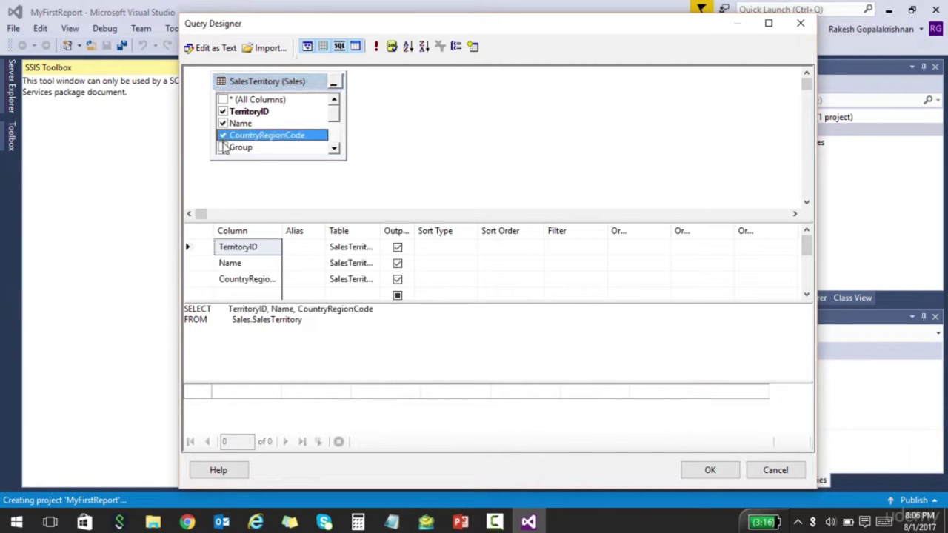
click(223, 146)
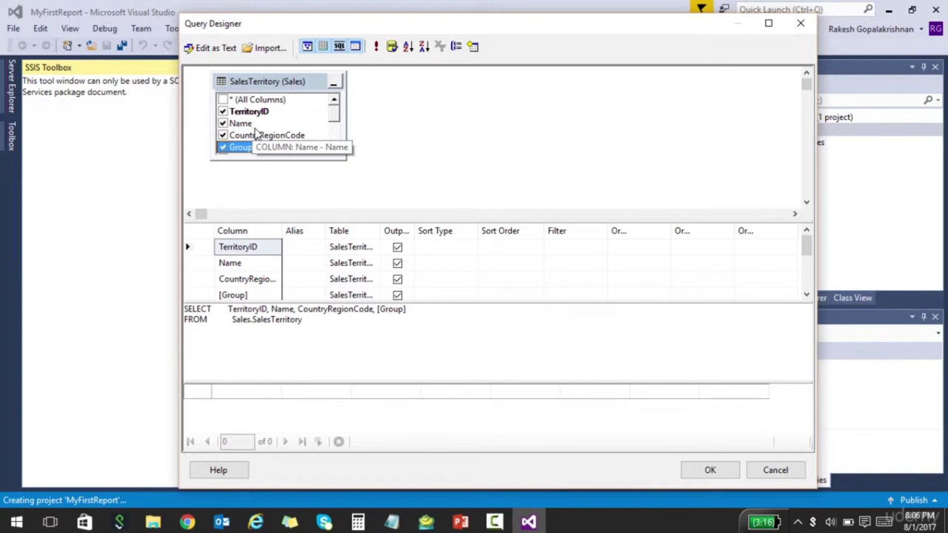
click(334, 150)
scroll(334, 150, down, 5)
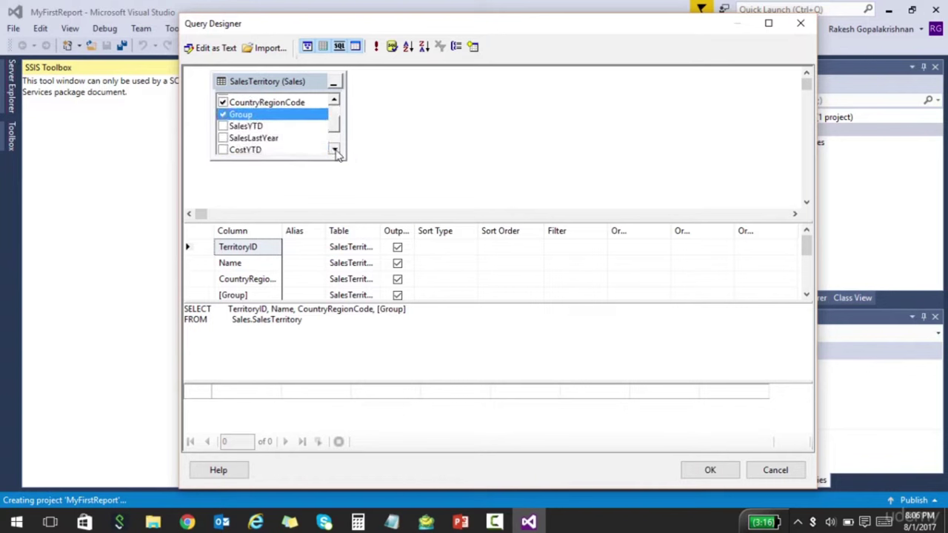
- Add the SalesLastYear, SalesYTD and CostYTD columns and review the generated SELECT statement
click(223, 100)
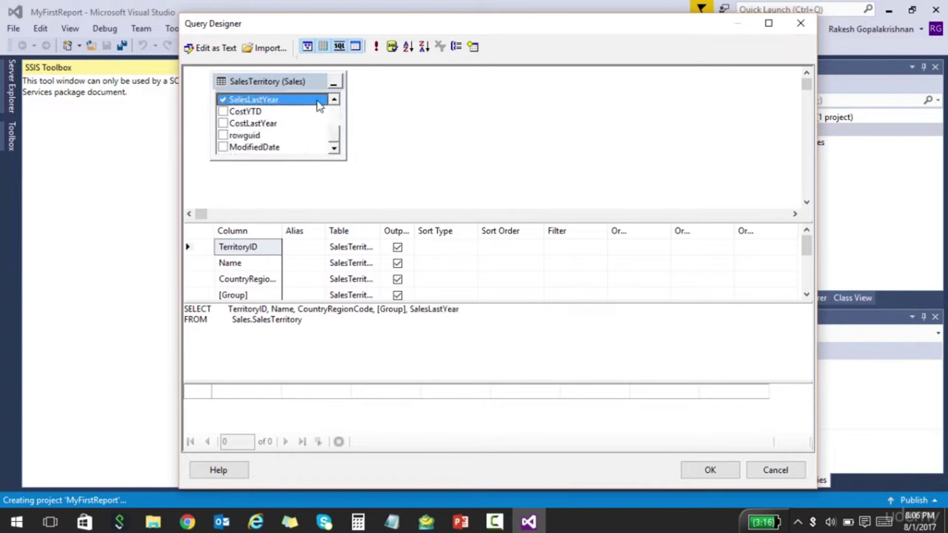
click(334, 100)
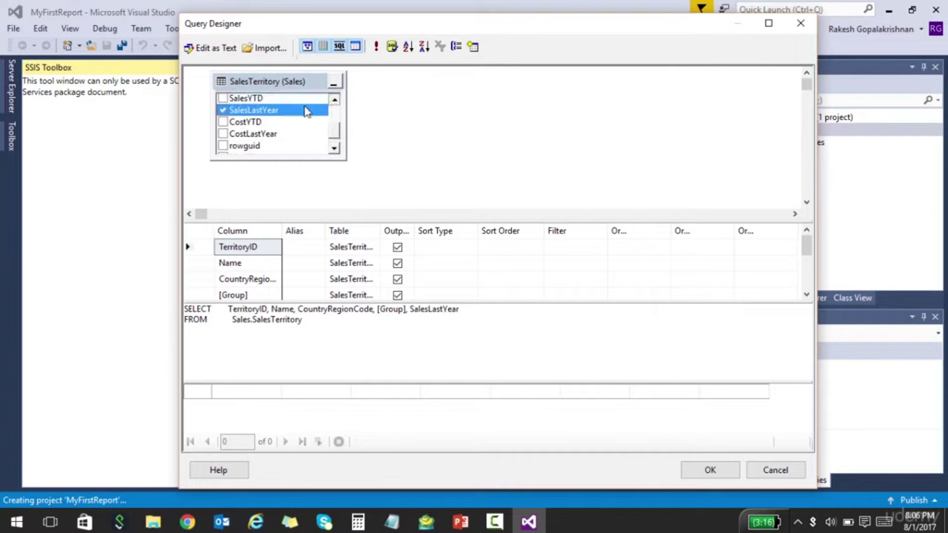
click(223, 99)
click(223, 123)
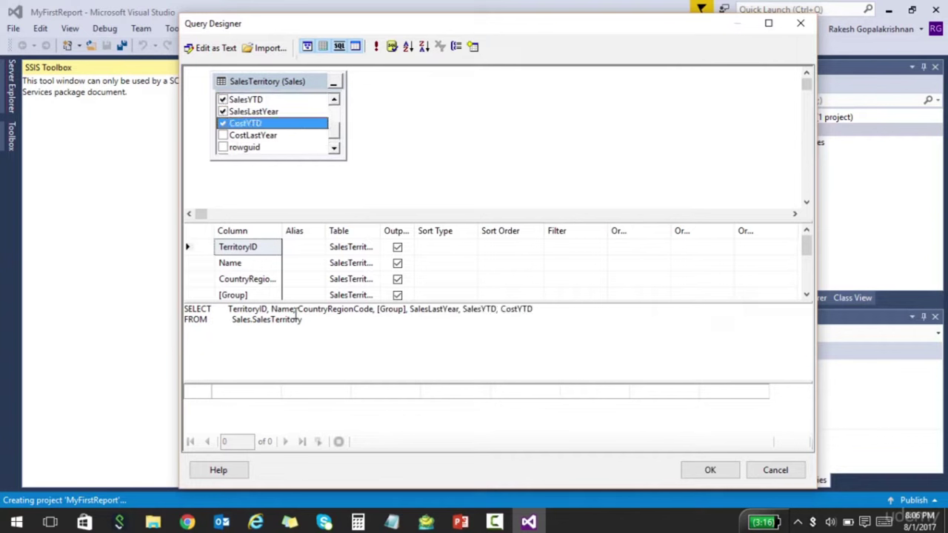
drag(324, 328, 184, 311)
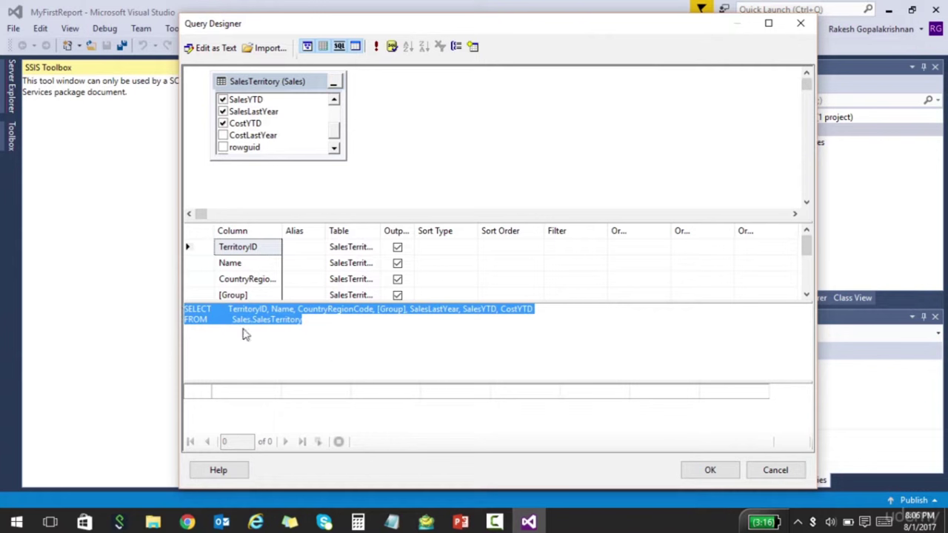
click(329, 357)
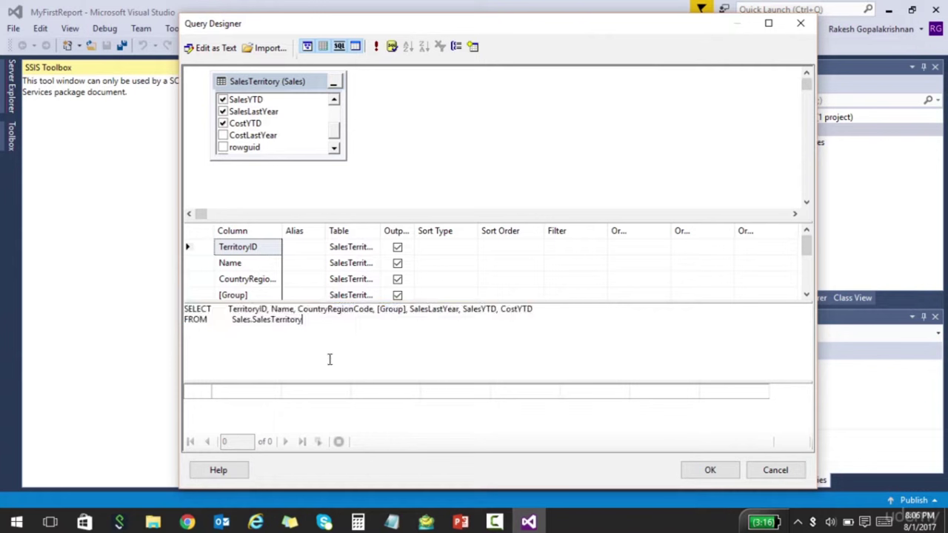
- Run the query to check its 10 territory rows, then accept it and continue
click(377, 47)
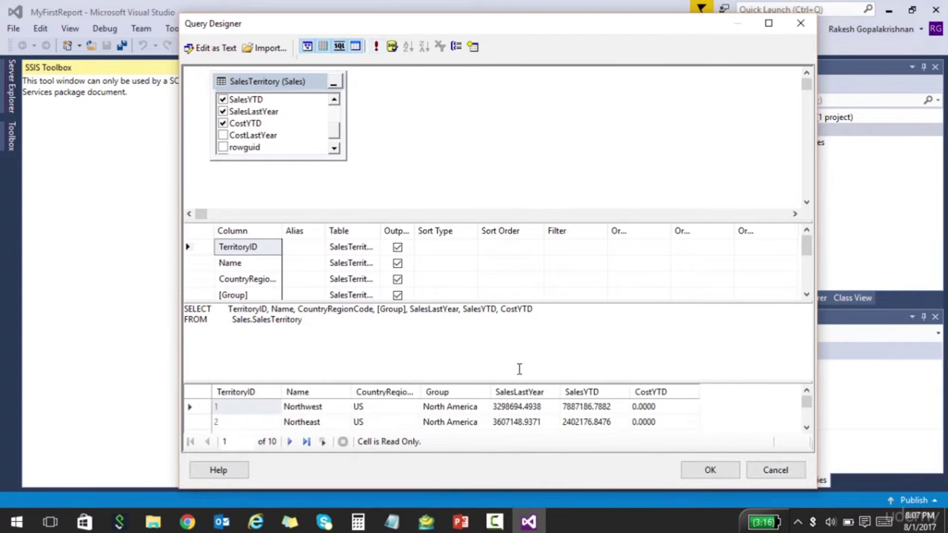
drag(514, 380, 510, 339)
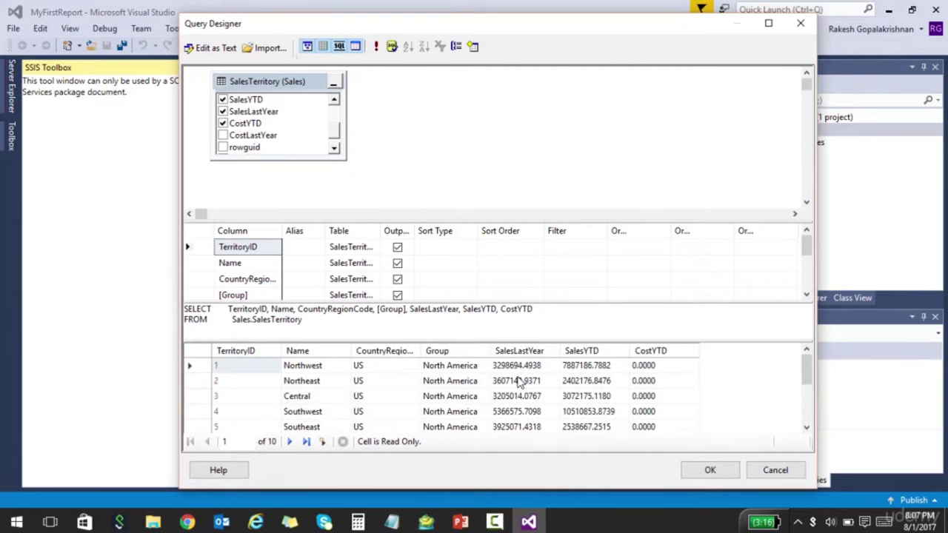
scroll(518, 380, down, 3)
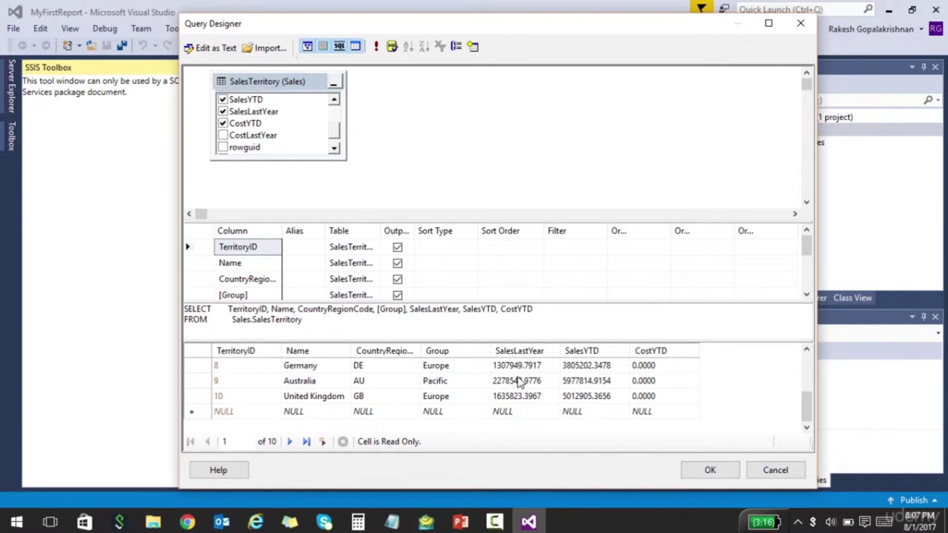
click(710, 471)
click(558, 453)
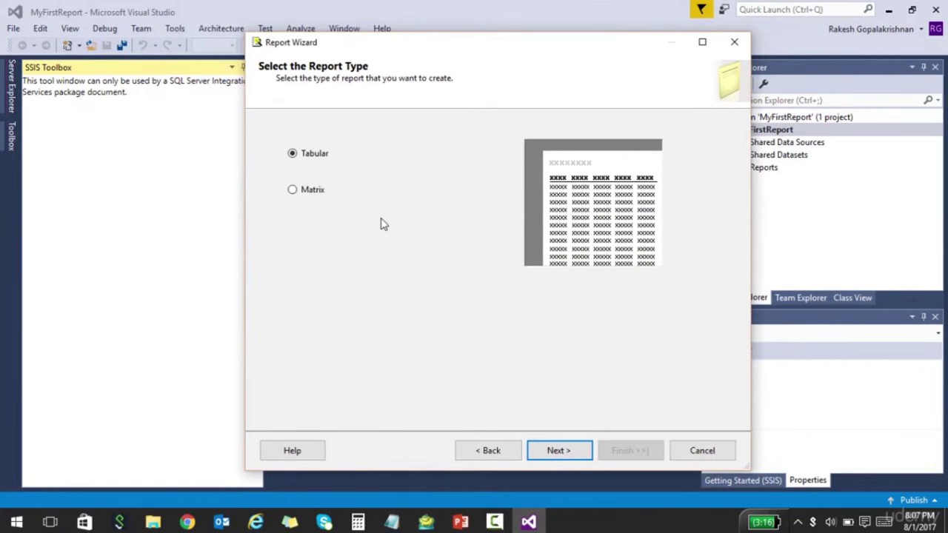
- Keep Tabular as the report type after trying Matrix, and continue to table design
click(317, 192)
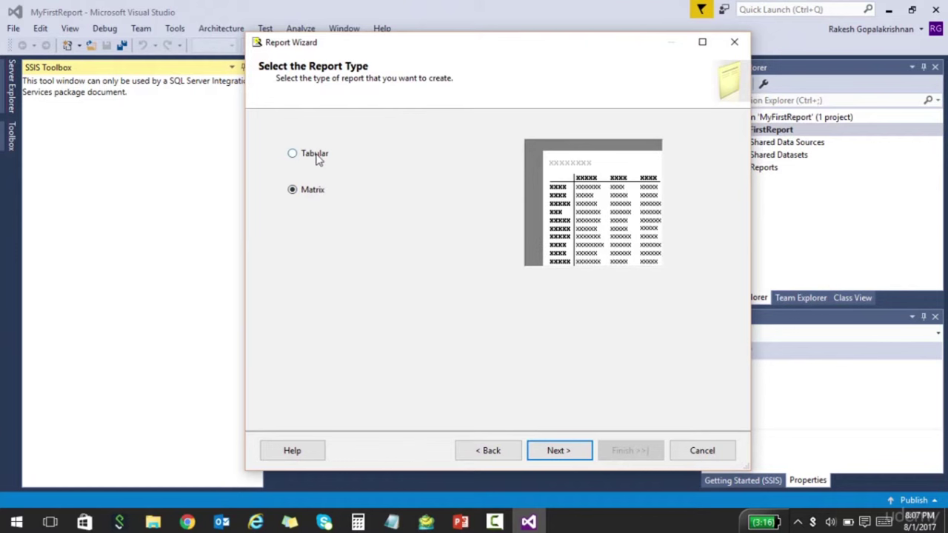
click(318, 160)
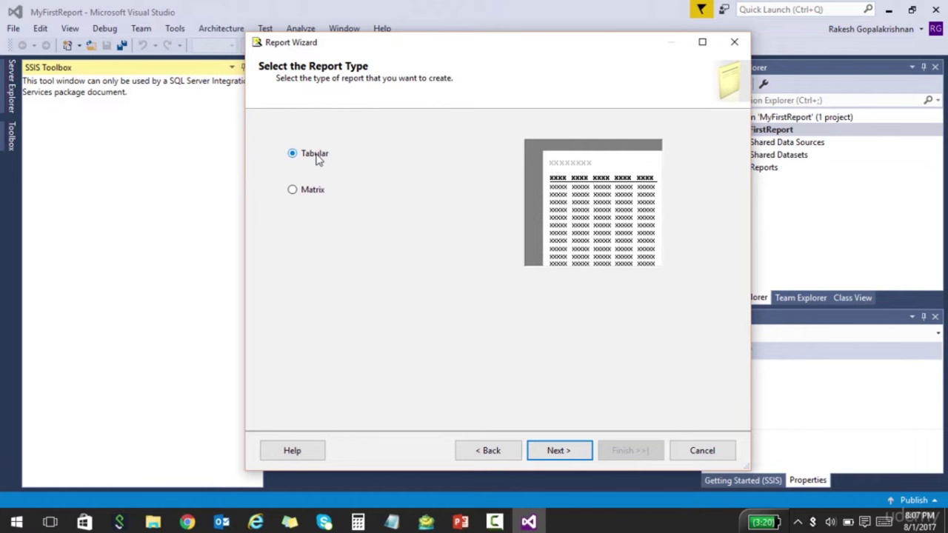
click(561, 461)
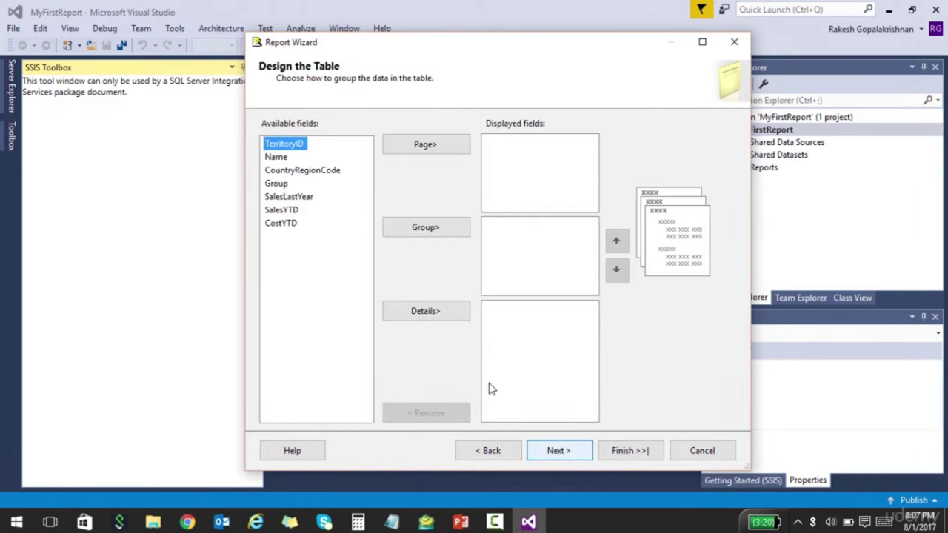
- Page by TerritoryID and Name, group by CountryRegionCode and Group, detail SalesLastYear, SalesYTD, CostYTD
click(410, 147)
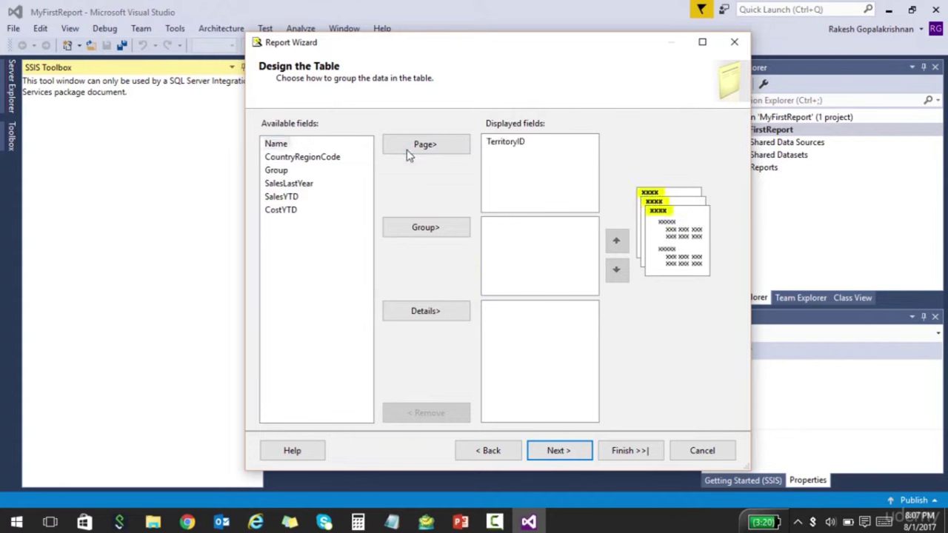
click(410, 147)
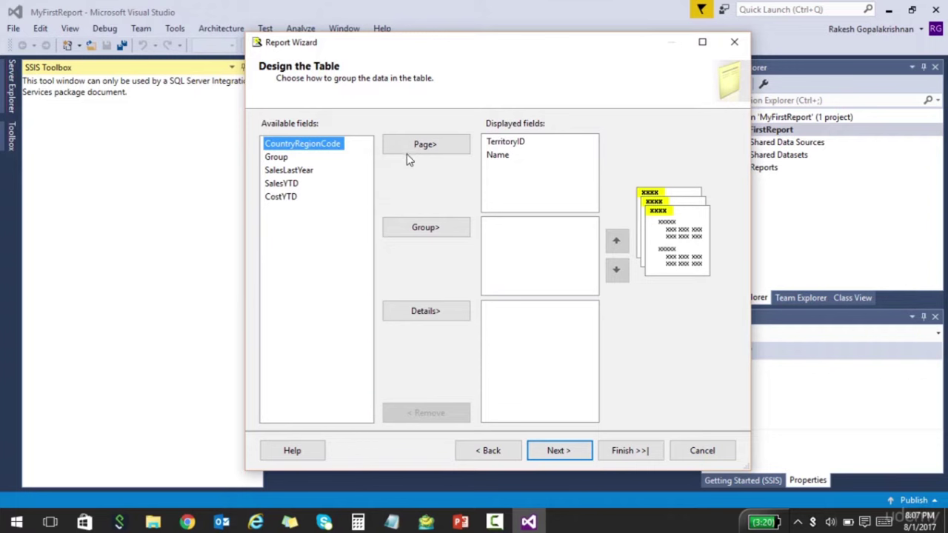
click(418, 230)
click(418, 229)
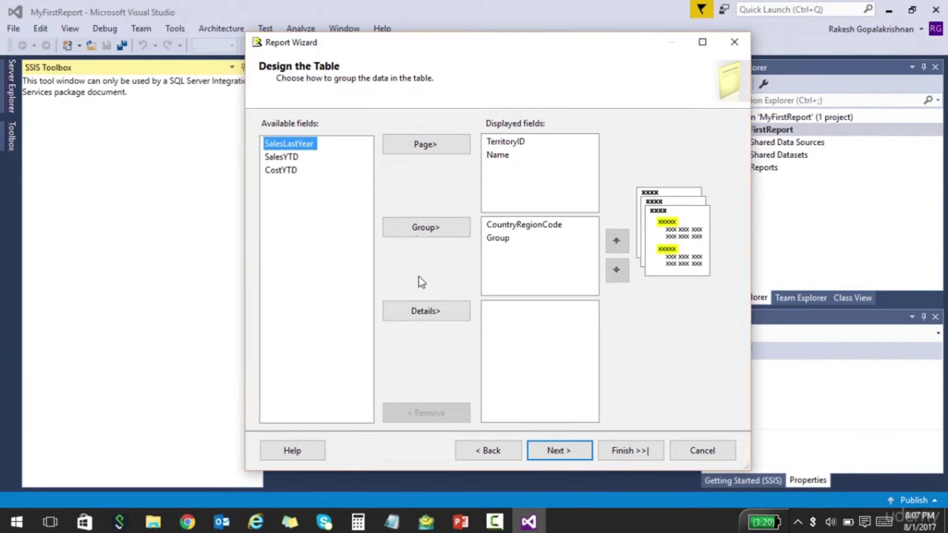
click(422, 309)
click(423, 311)
click(423, 310)
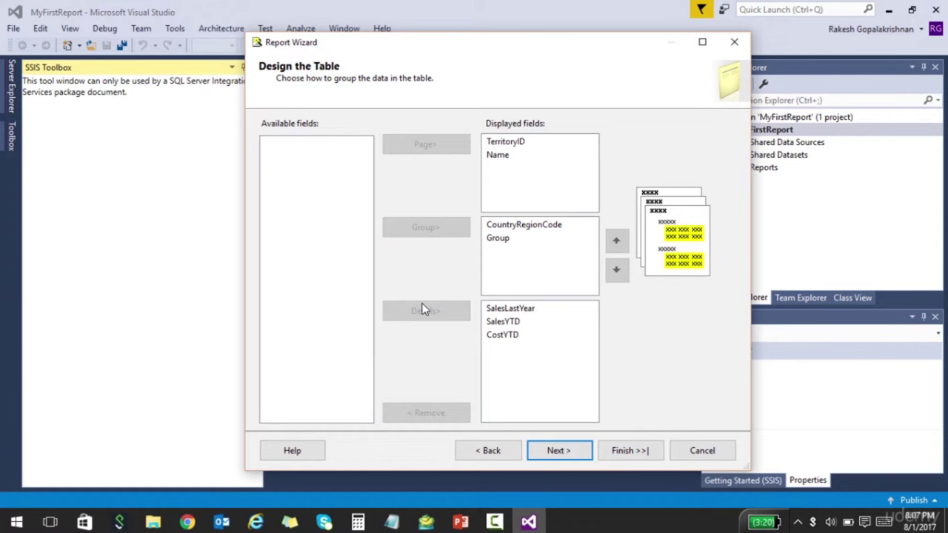
click(564, 452)
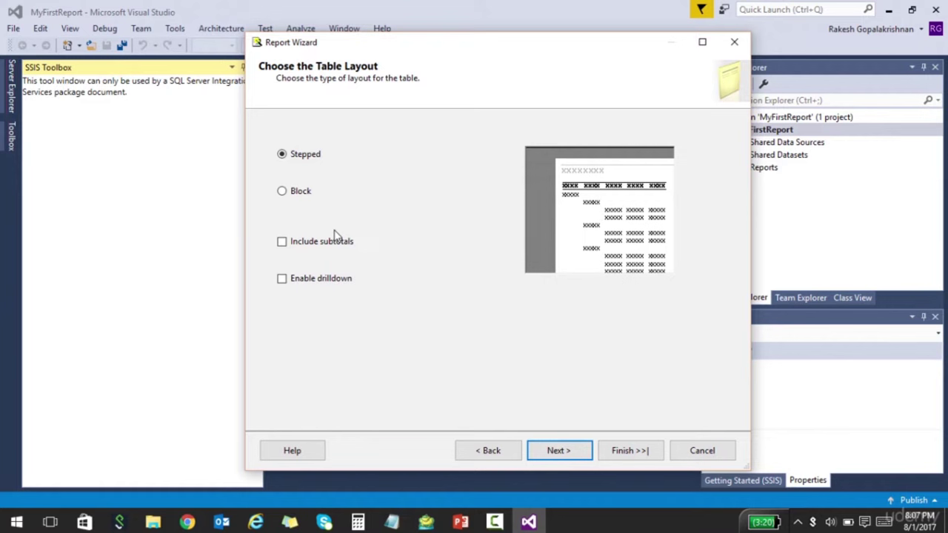
- Choose the Stepped table layout with Include subtotals and advance to the wizard's completion page
click(298, 195)
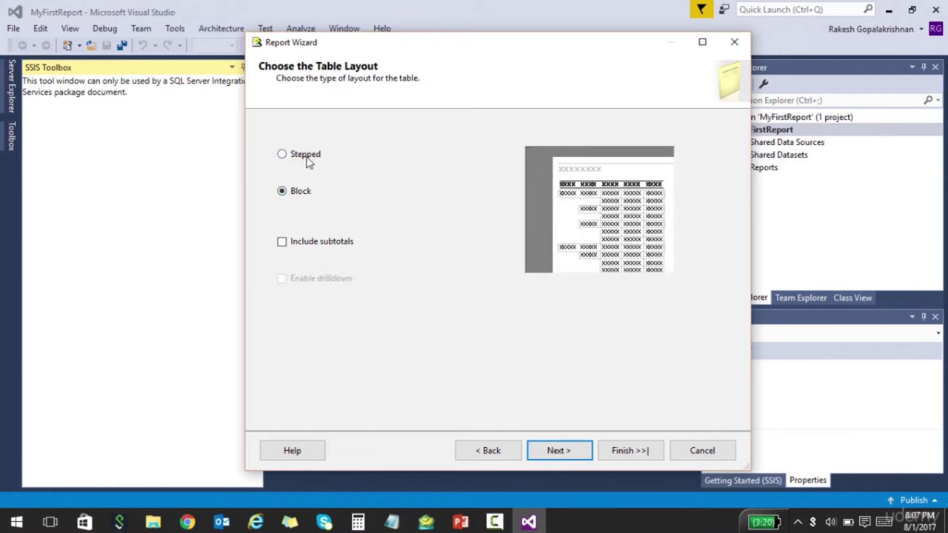
click(308, 160)
click(317, 246)
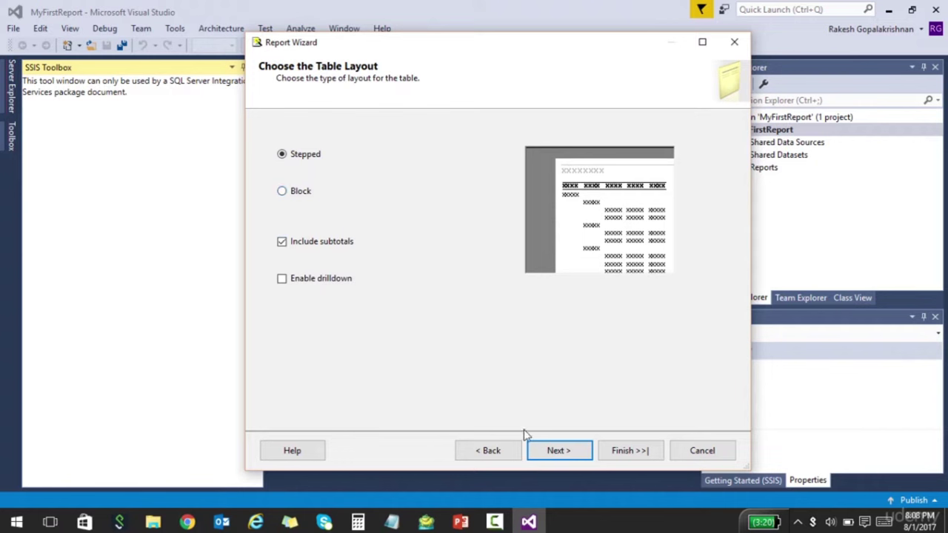
click(559, 450)
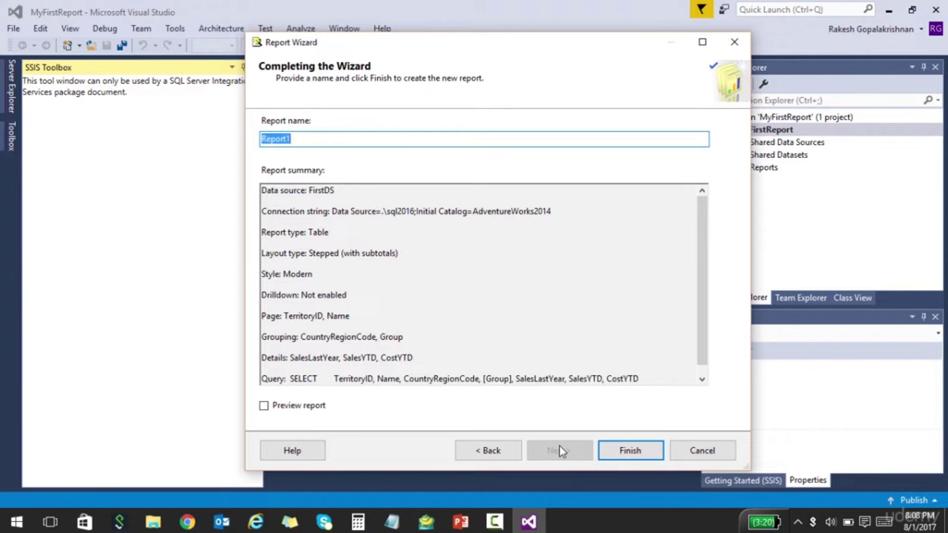
- Name the report FirstReport, enable Preview report, and finish the wizard
text(FirstReport)
scroll(494, 369, down, 1)
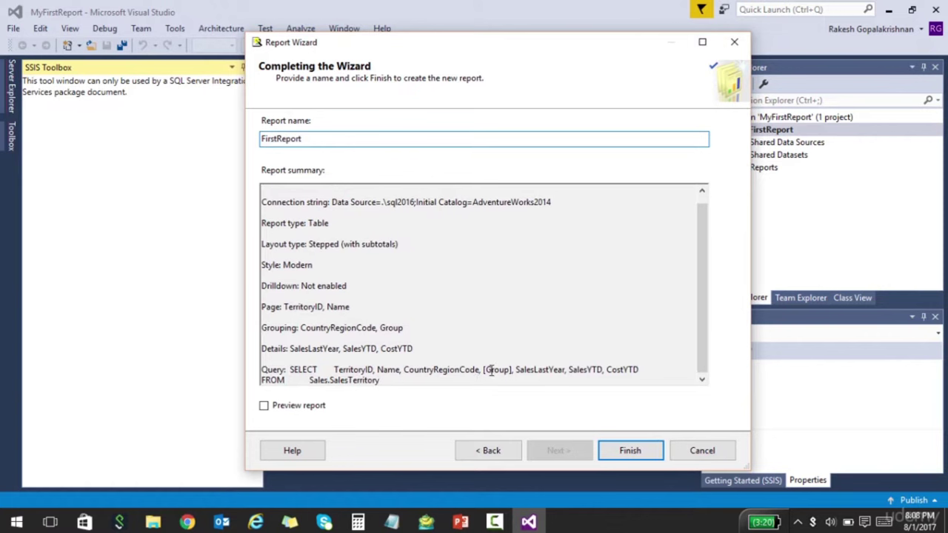
click(321, 412)
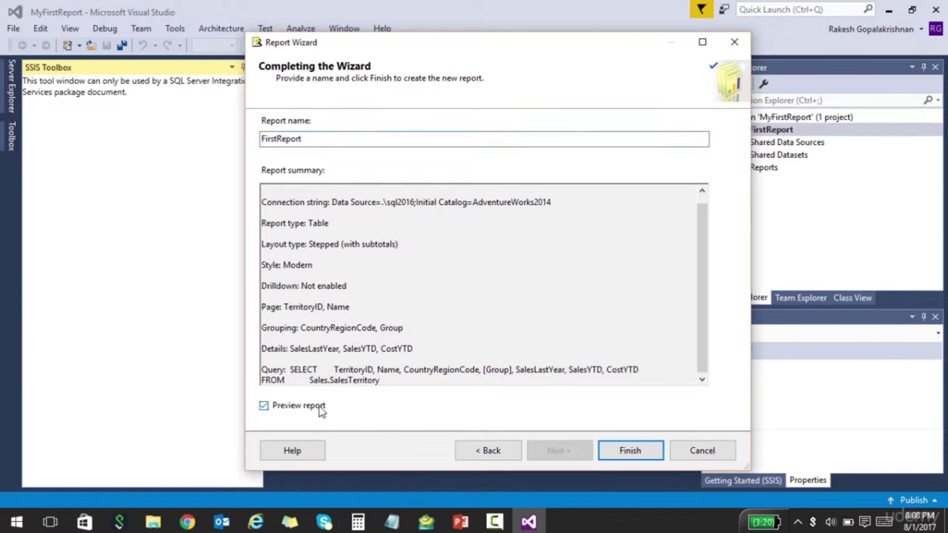
click(613, 452)
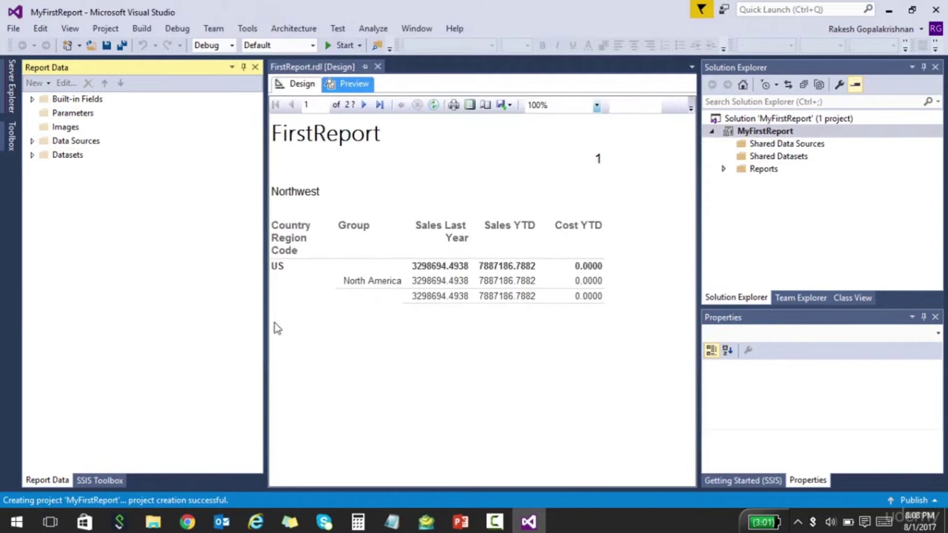
- Widen the preview pane and page through the territories with Next Page, ending on Northwest
drag(266, 324, 178, 327)
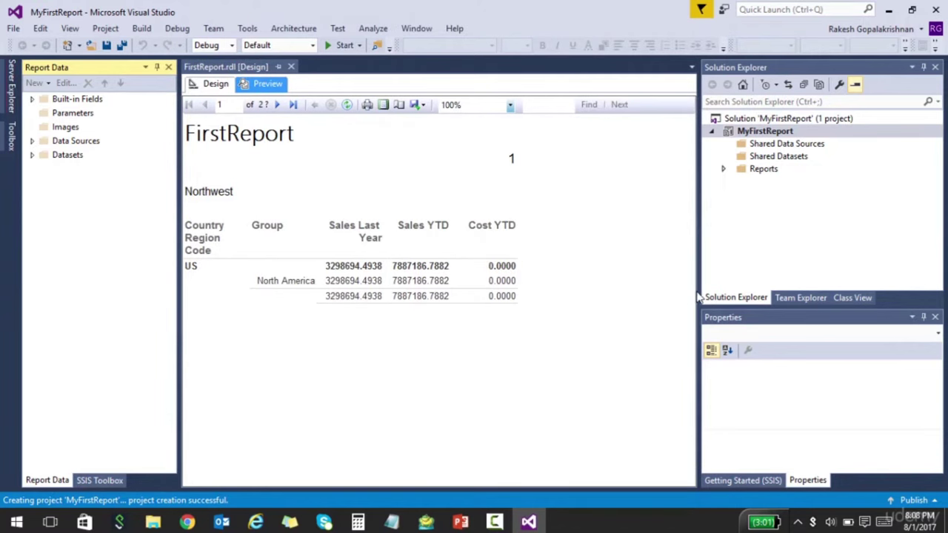
drag(700, 295, 781, 266)
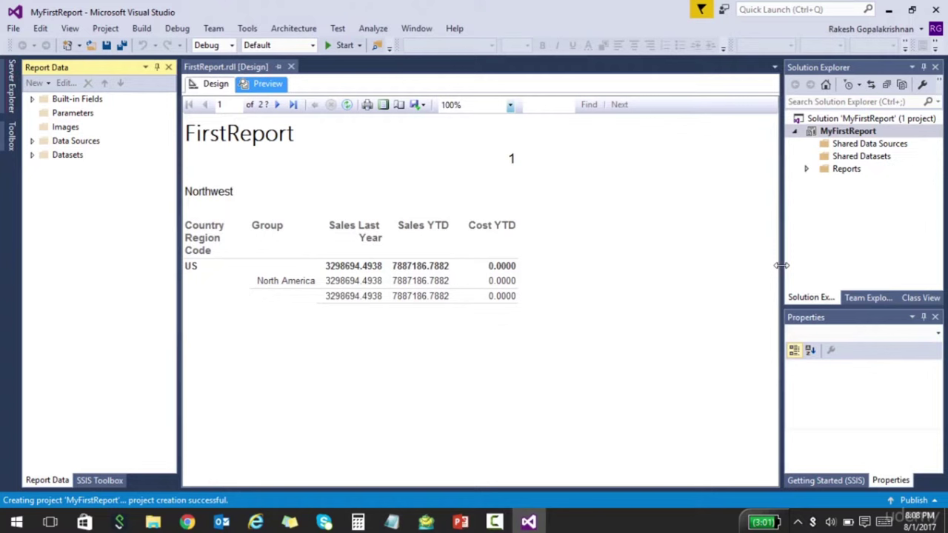
click(276, 107)
click(277, 107)
click(276, 108)
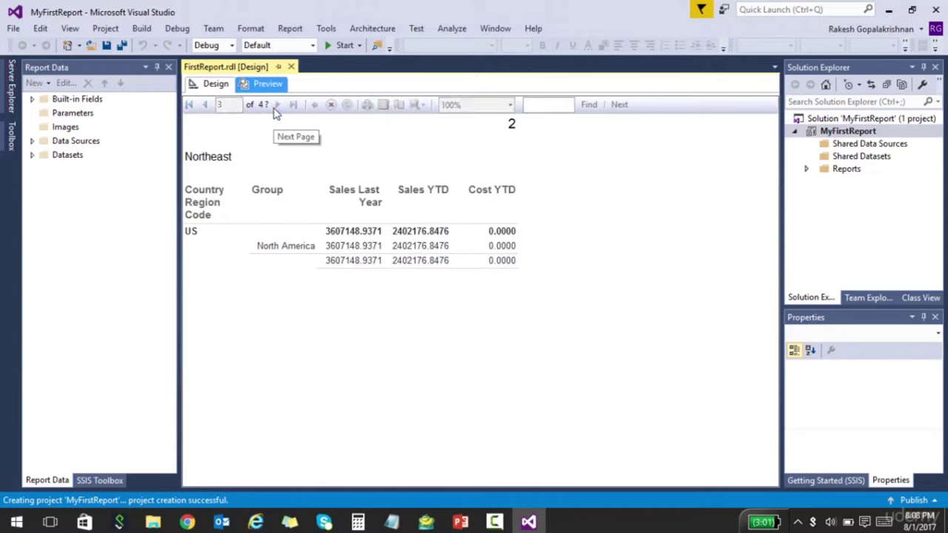
click(276, 107)
click(276, 107)
click(276, 108)
click(277, 107)
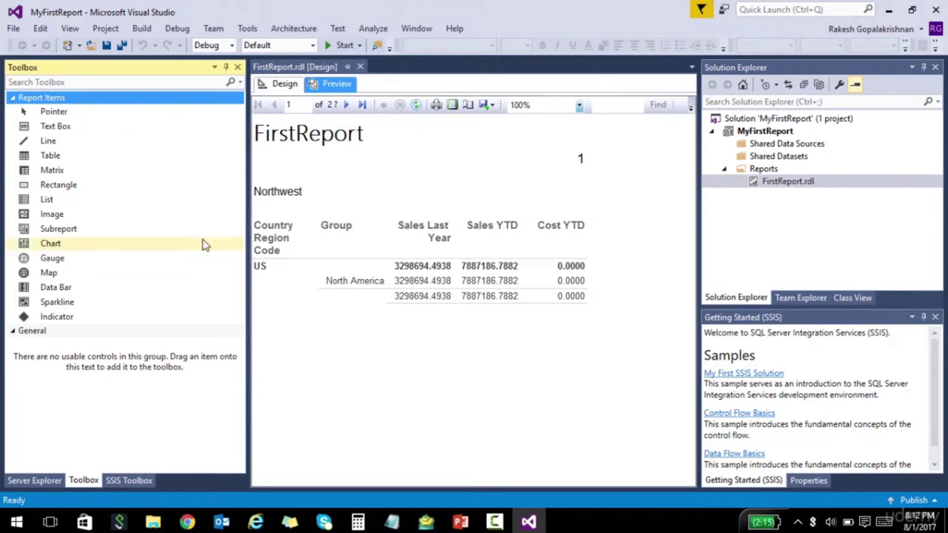
- Auto-hide the Solution Explorer, Getting Started and Server Explorer panels to enlarge the preview
click(127, 482)
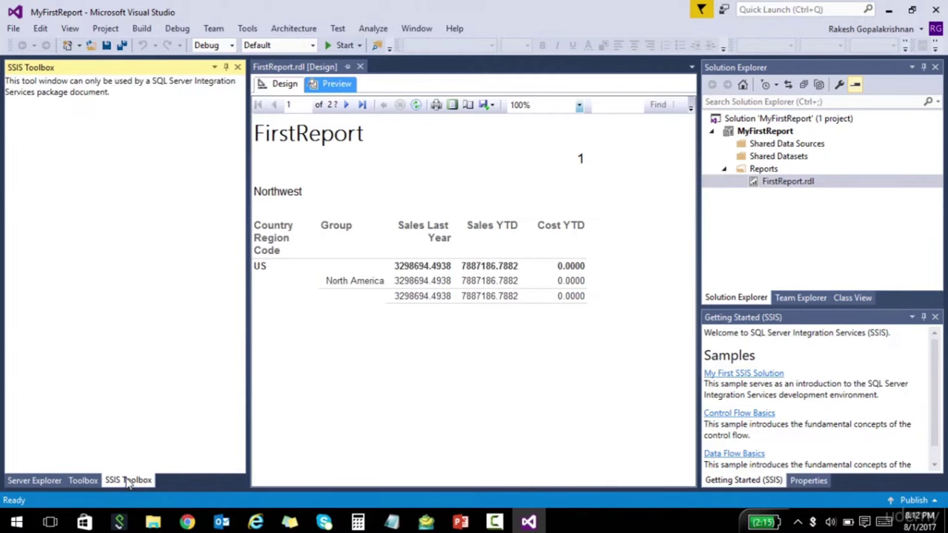
click(41, 481)
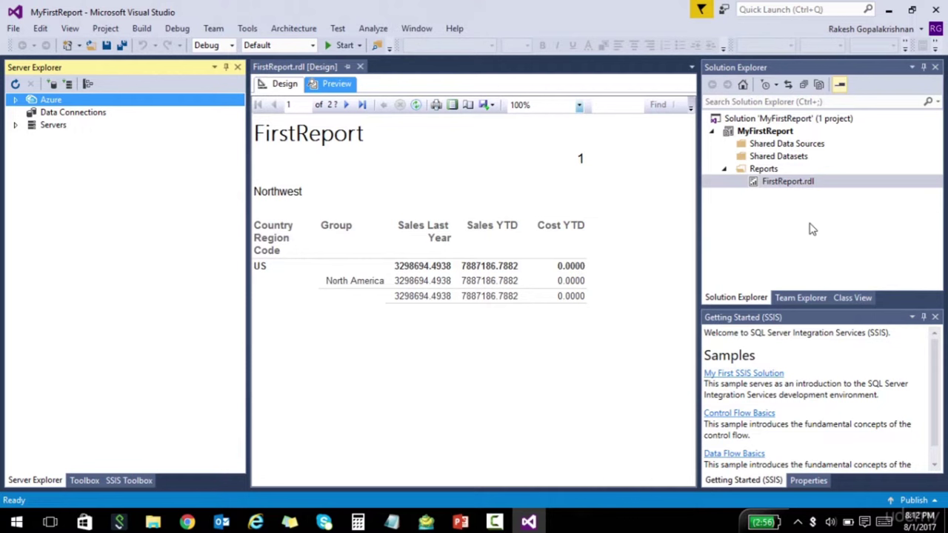
click(924, 68)
click(906, 68)
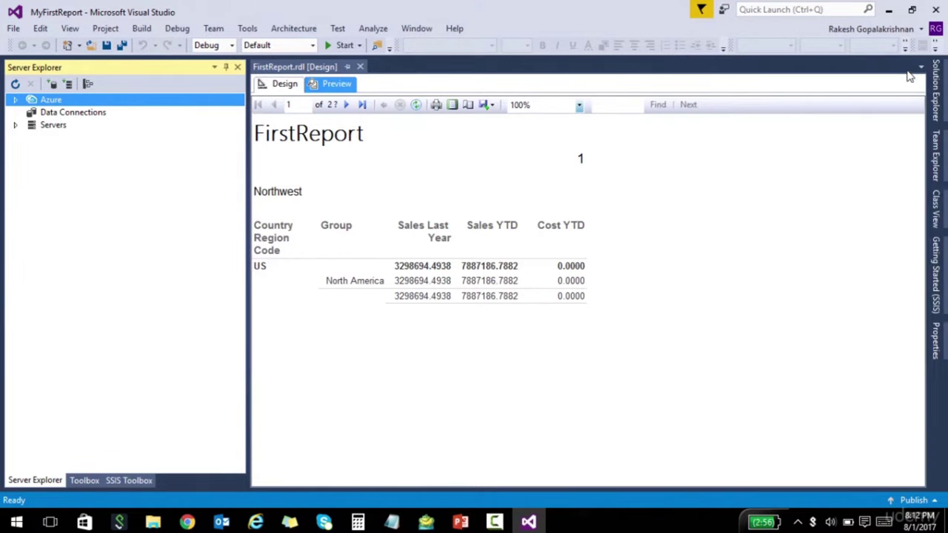
click(226, 68)
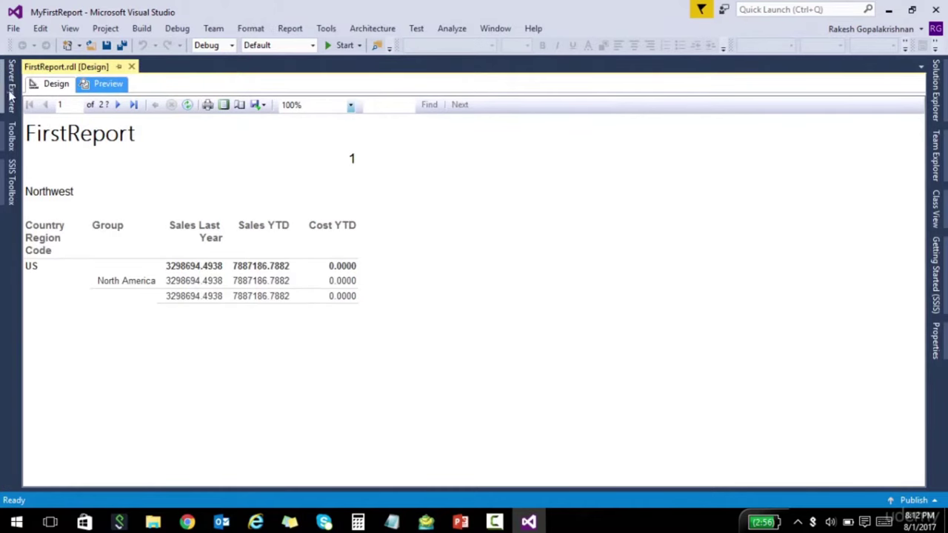
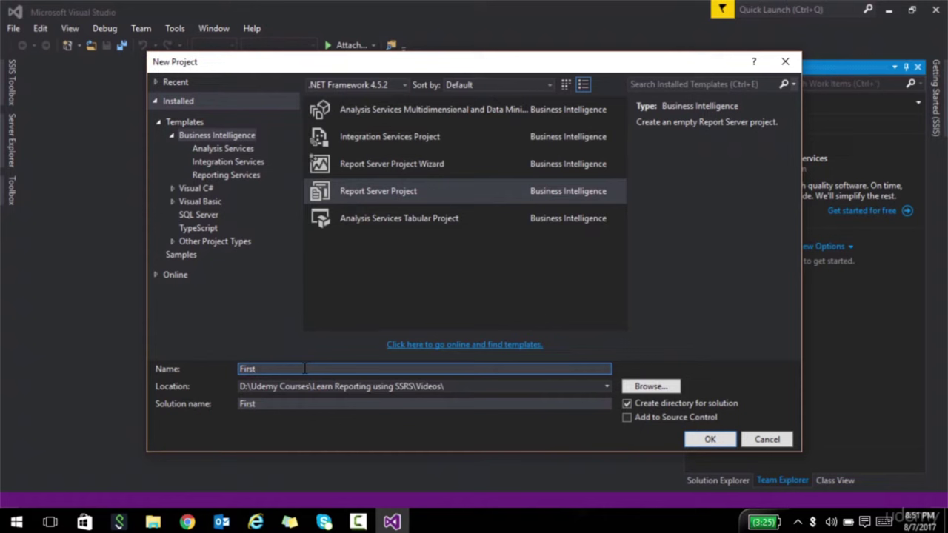
- Name the new Report Server project FirstNWProject and create it
text(NWProject)
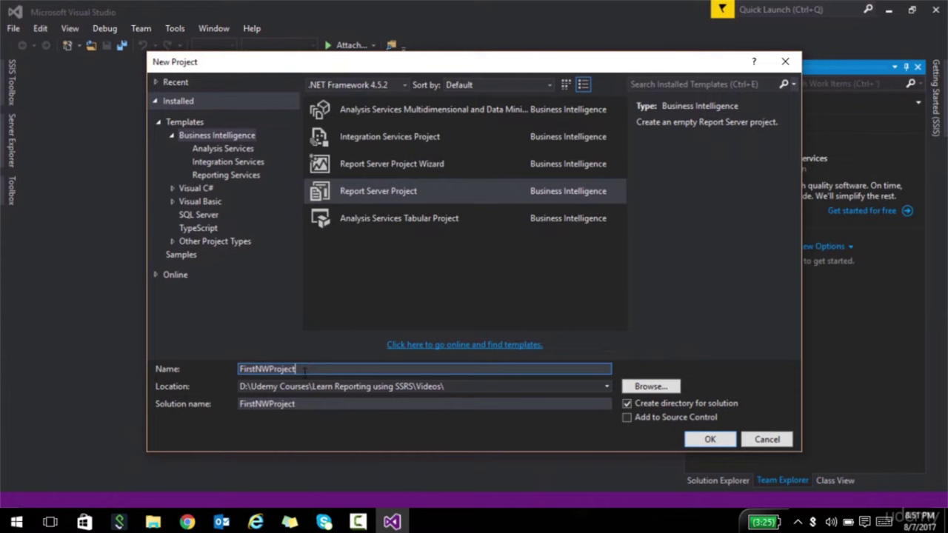
click(695, 440)
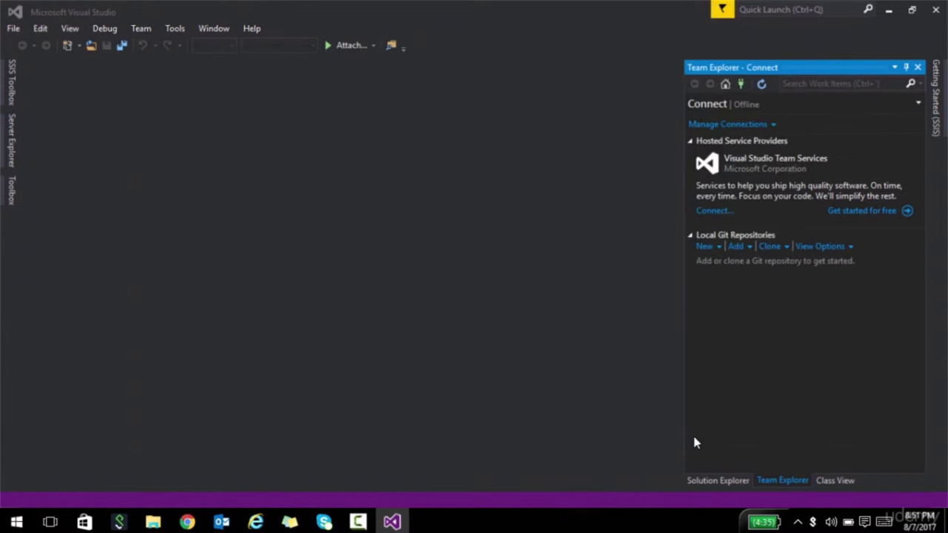
- Pin the Toolbox panel open and switch it to the SSIS Toolbox
click(17, 186)
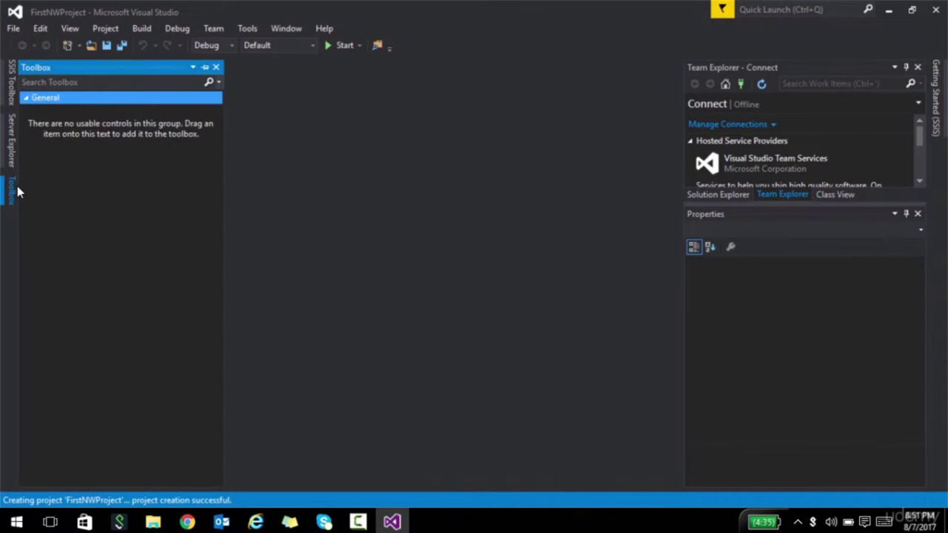
click(205, 66)
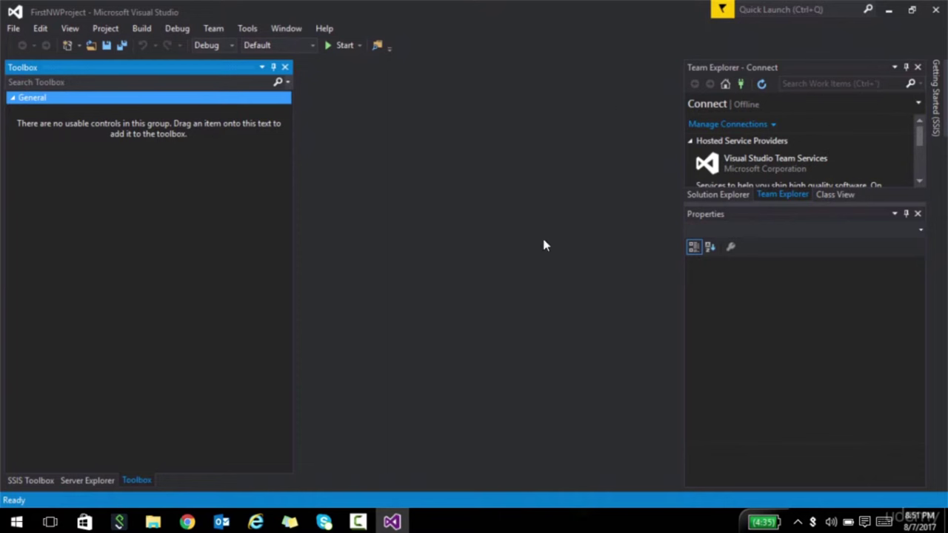
click(33, 480)
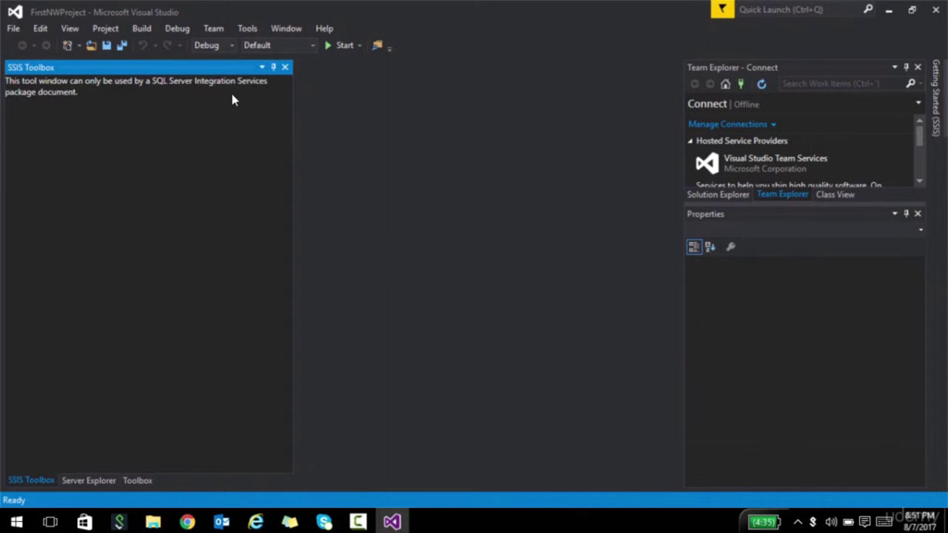
- Auto-hide Team Explorer and Properties, pin Solution Explorer, and select the Reports folder
click(906, 67)
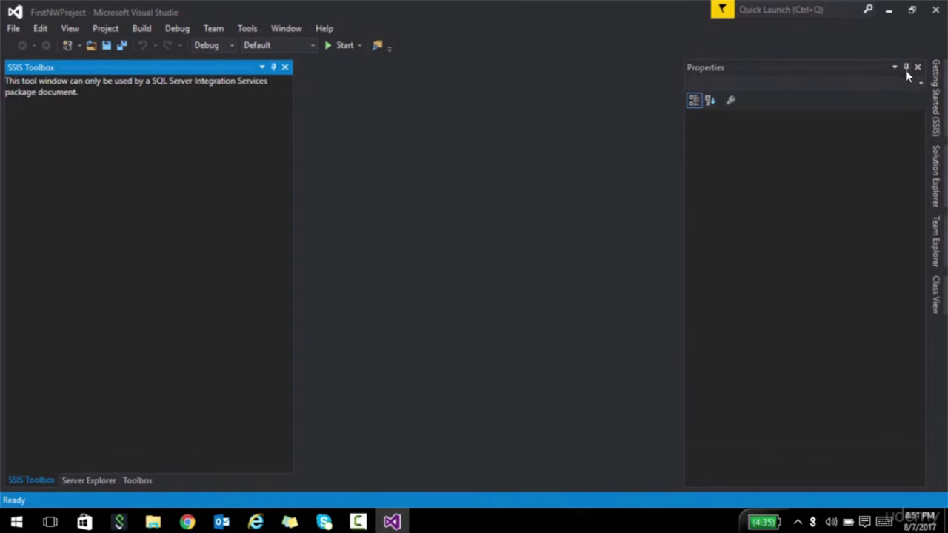
click(936, 178)
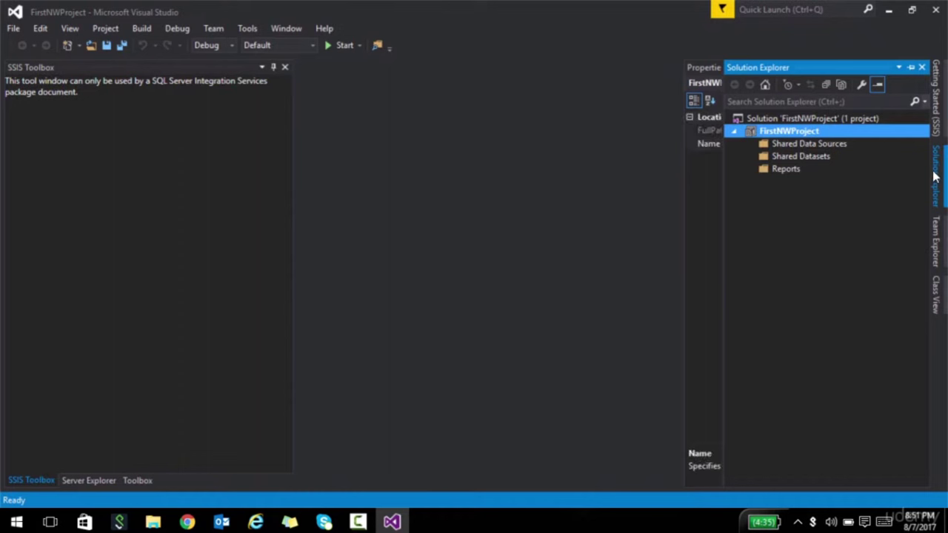
click(914, 68)
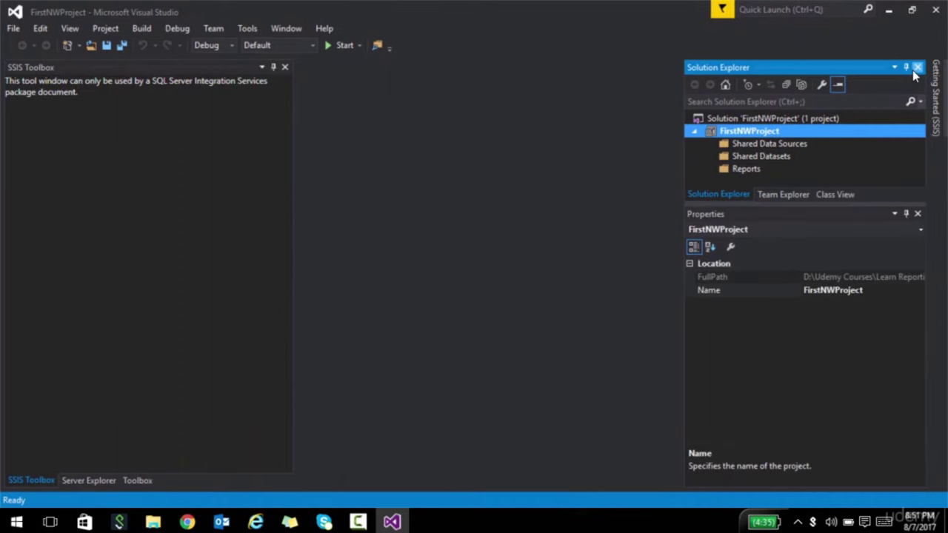
click(907, 214)
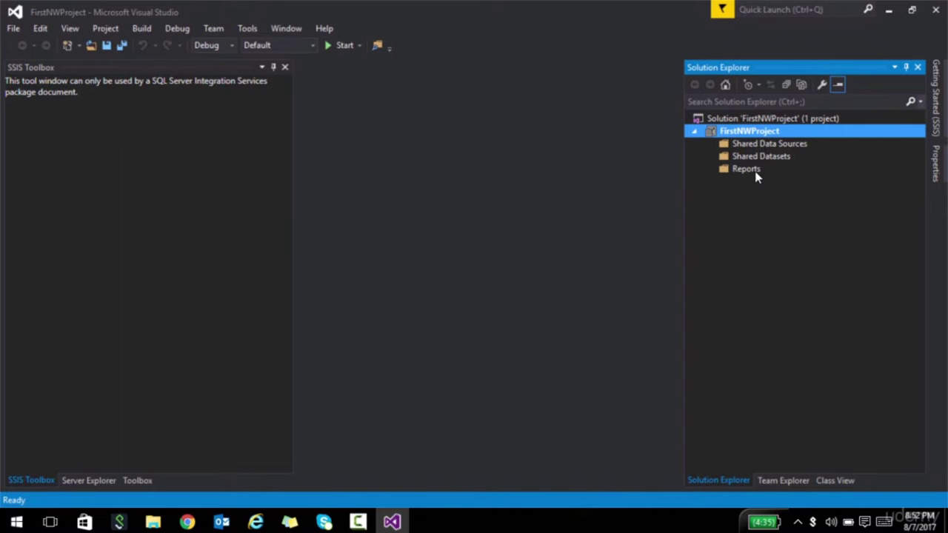
click(746, 169)
- Add a blank Report item named NWreport.rdl to the Reports folder
right_click(756, 175)
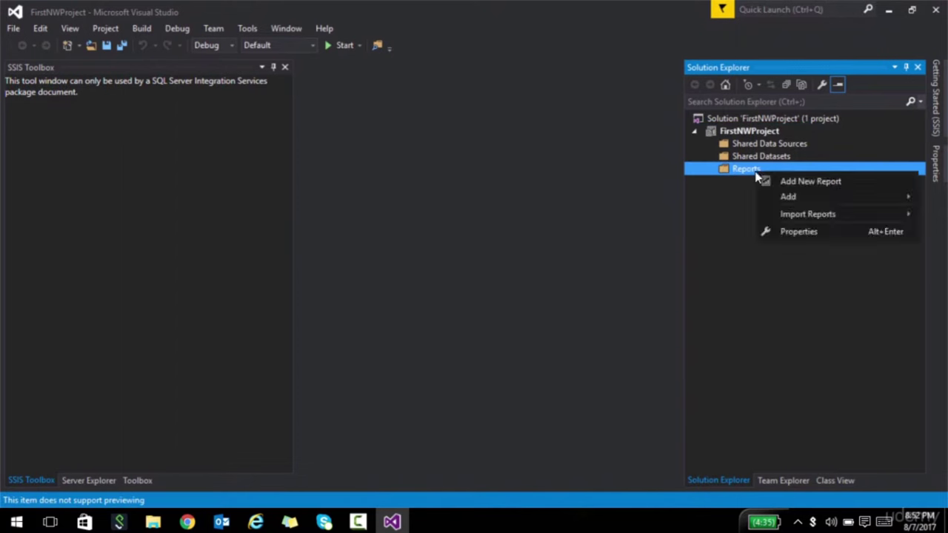
mouse_move(783, 199)
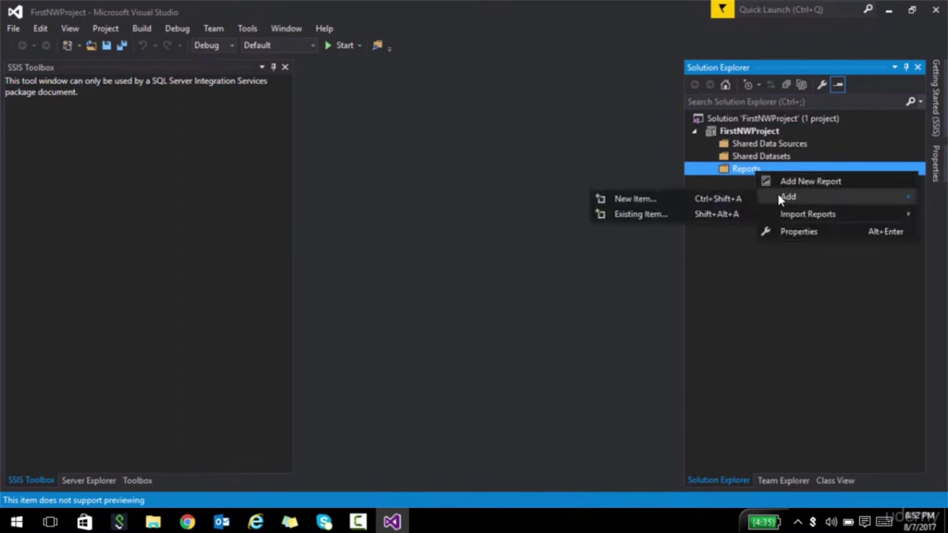
click(735, 200)
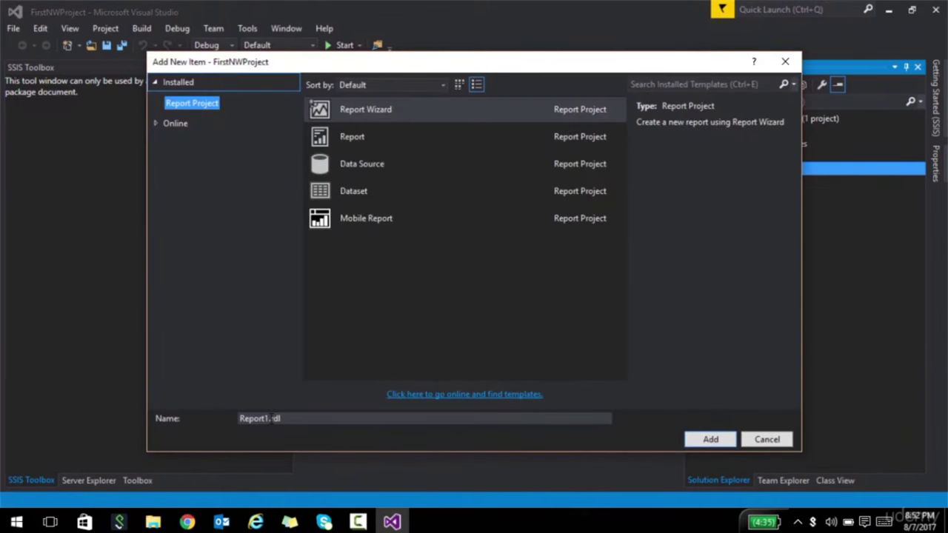
key(BackSpace)
key(BackSpace)
key(BackSpace)
key(BackSpace)
key(BackSpace)
key(BackSpace)
key(BackSpace)
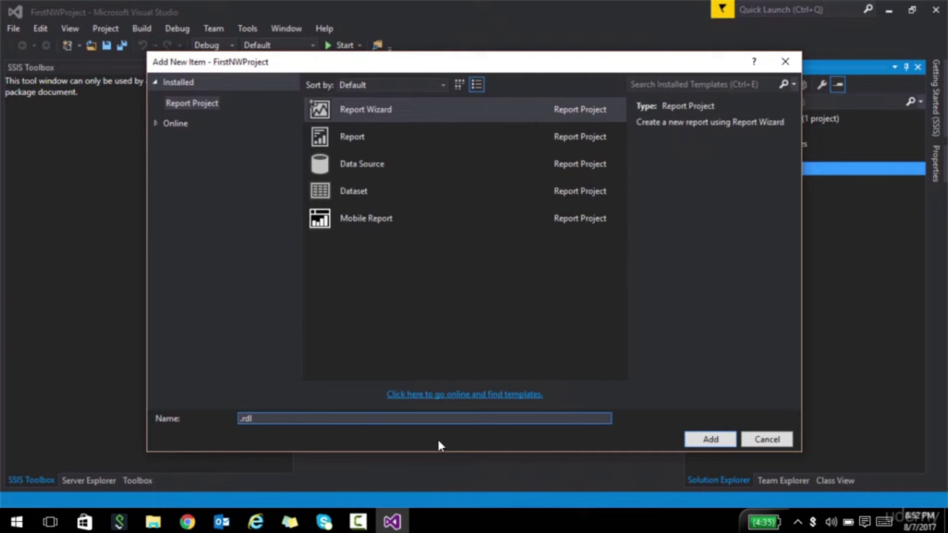
text(NWreport)
click(352, 136)
click(702, 441)
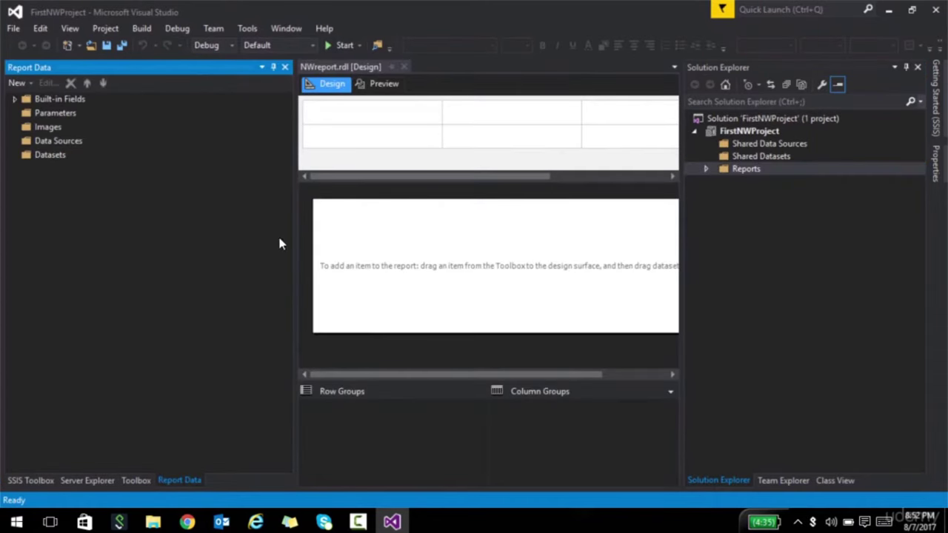
- Narrow the Report Data and Solution Explorer panels to widen the designer, then return to Report Data
drag(295, 235, 174, 235)
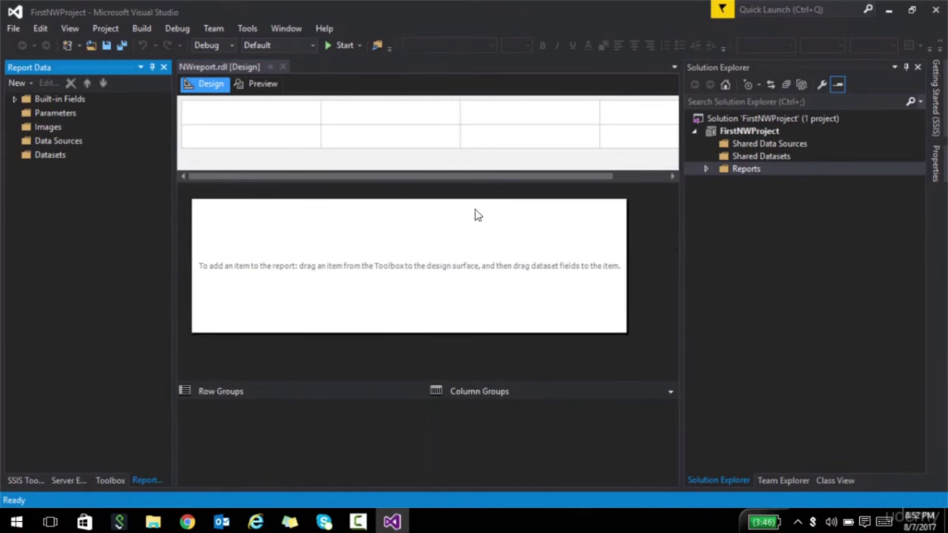
drag(681, 248, 740, 246)
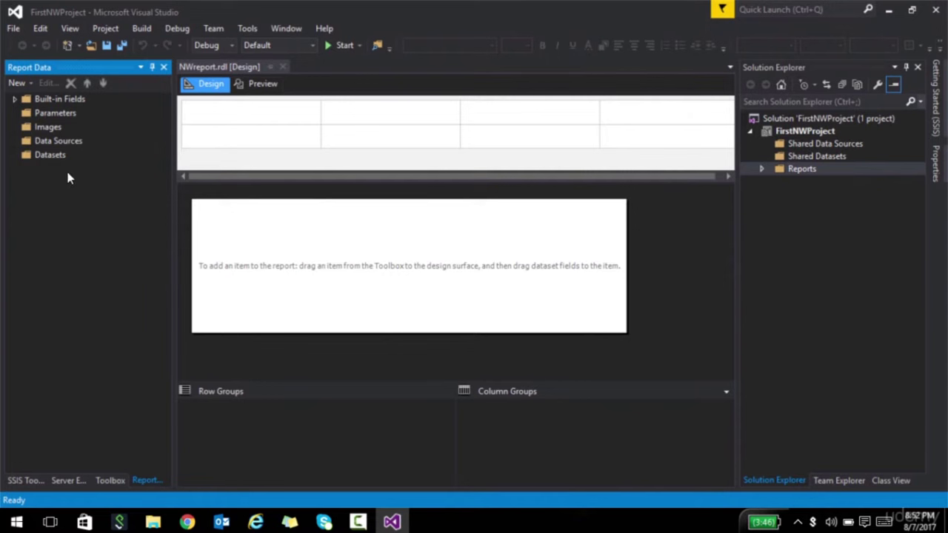
click(110, 481)
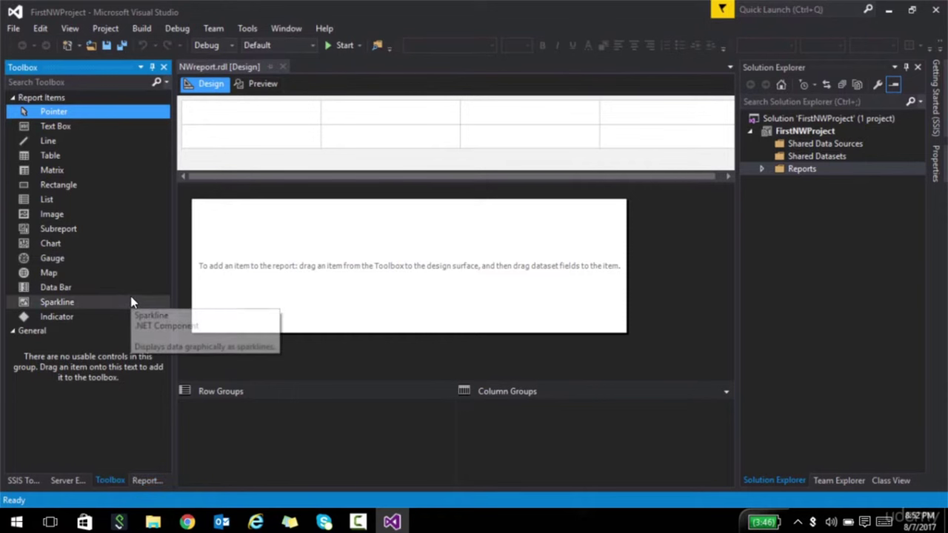
click(148, 480)
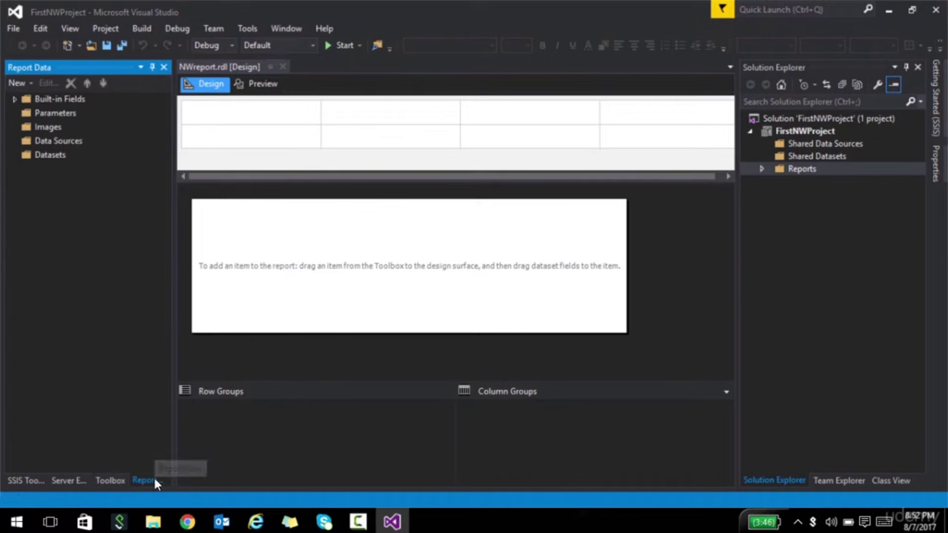
click(60, 145)
- Add a new data source to the report and rename it from DataSource1 to Myds
right_click(61, 144)
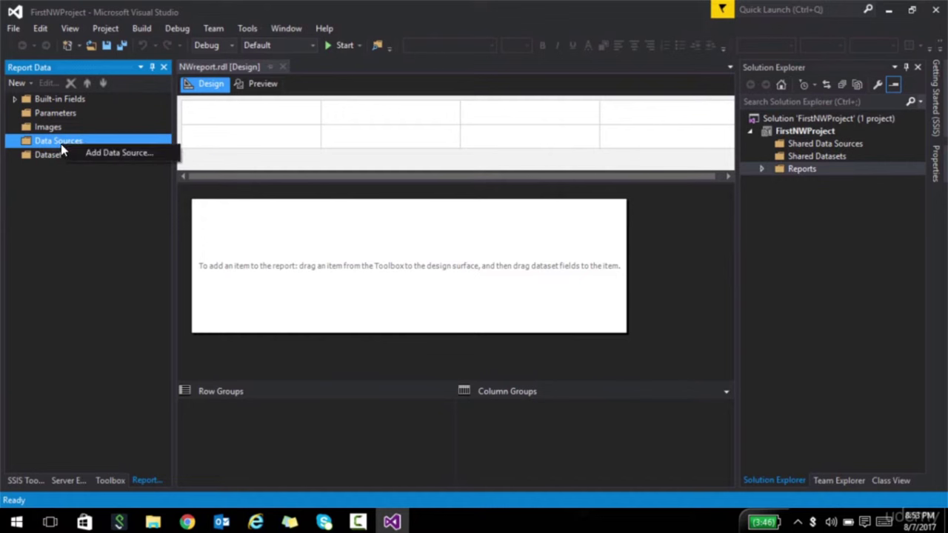
click(88, 154)
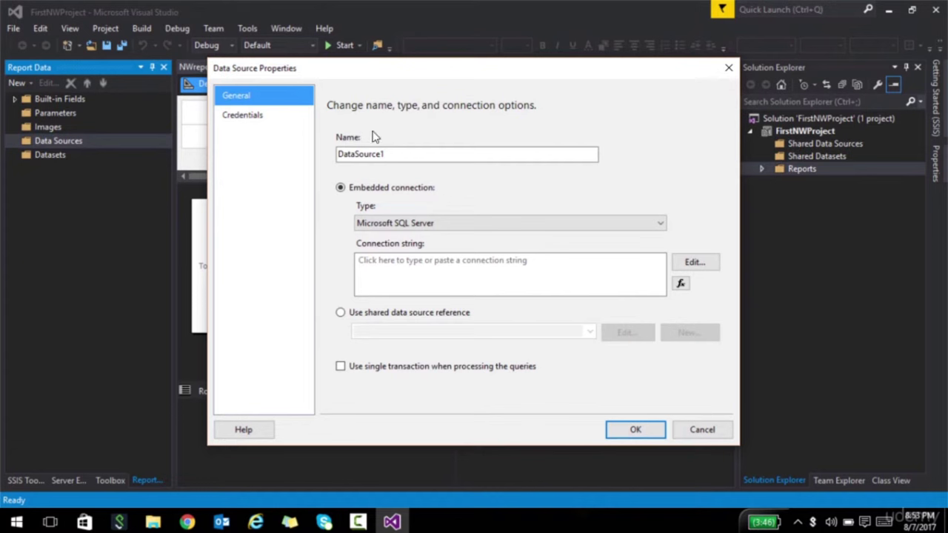
click(399, 153)
key(BackSpace)
key(BackSpace)
key(BackSpace)
key(BackSpace)
key(BackSpace)
key(BackSpace)
key(BackSpace)
key(BackSpace)
key(BackSpace)
key(BackSpace)
key(BackSpace)
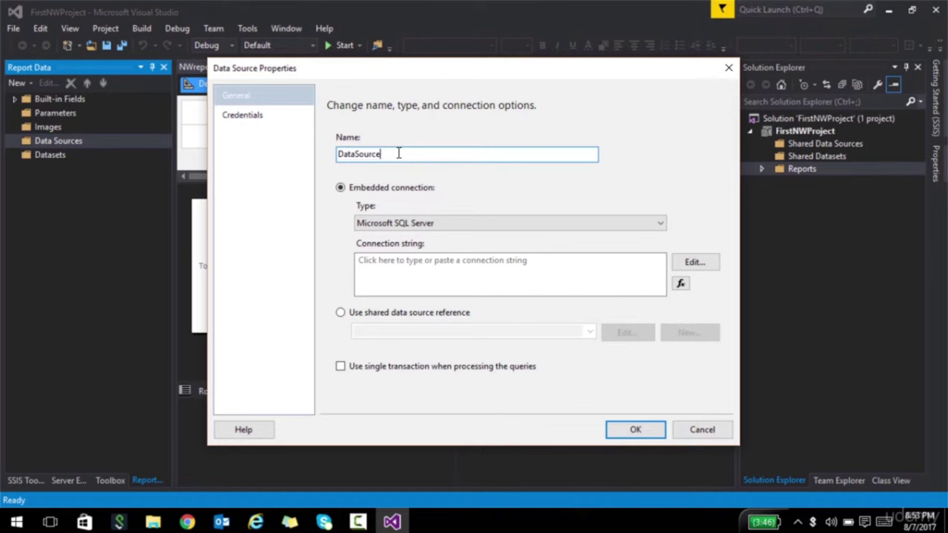
text(Myds)
- Connect to server .\sql2016 using SQL Server authentication with the sa login and its password
click(687, 264)
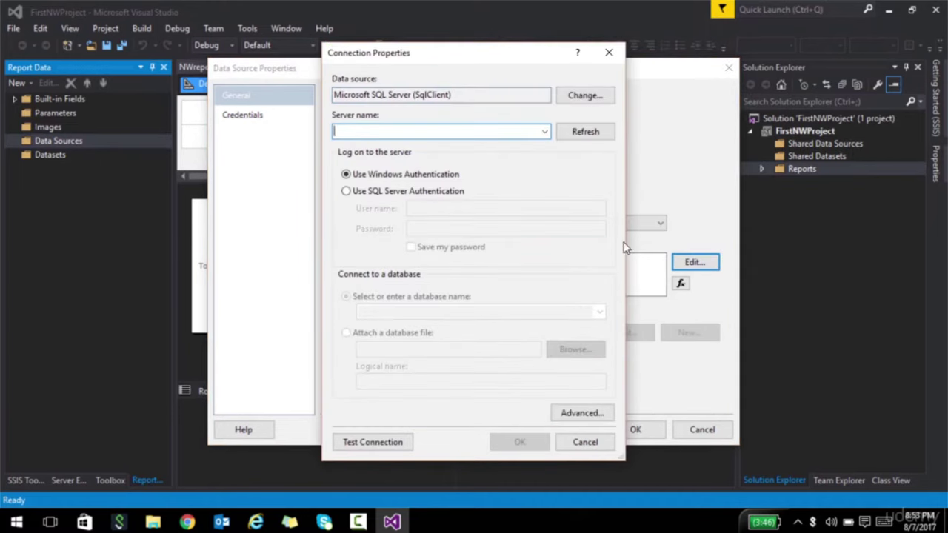
text(.\)
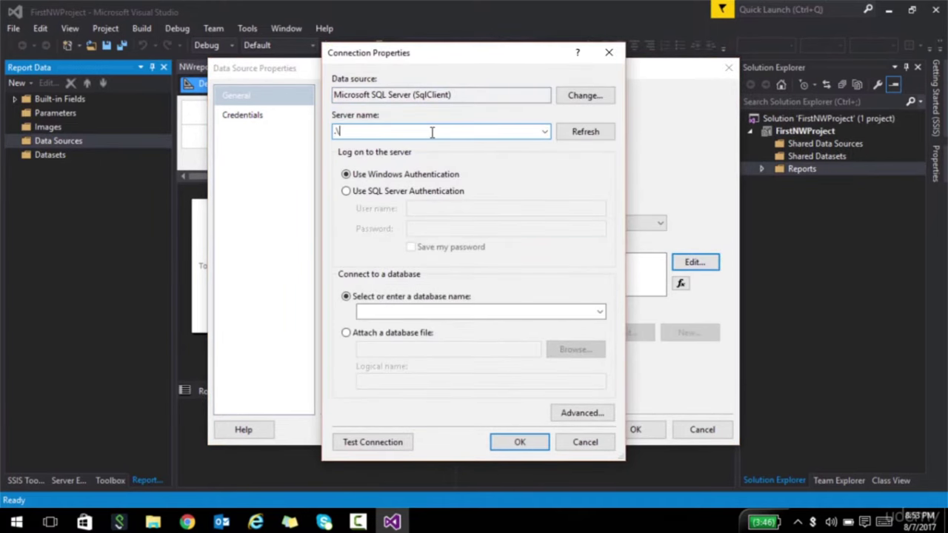
text(sql2016)
click(428, 194)
click(429, 207)
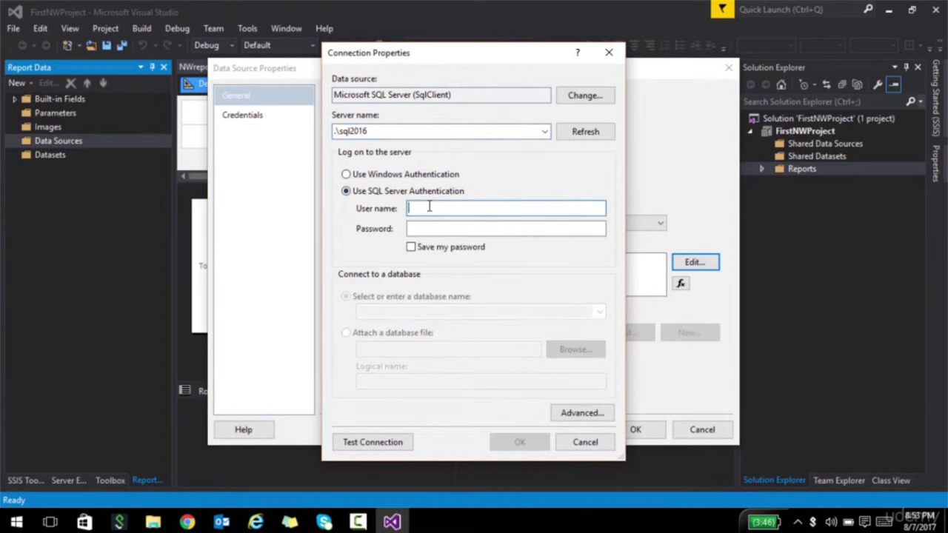
text(sa)
key(Tab)
text(•••••••)
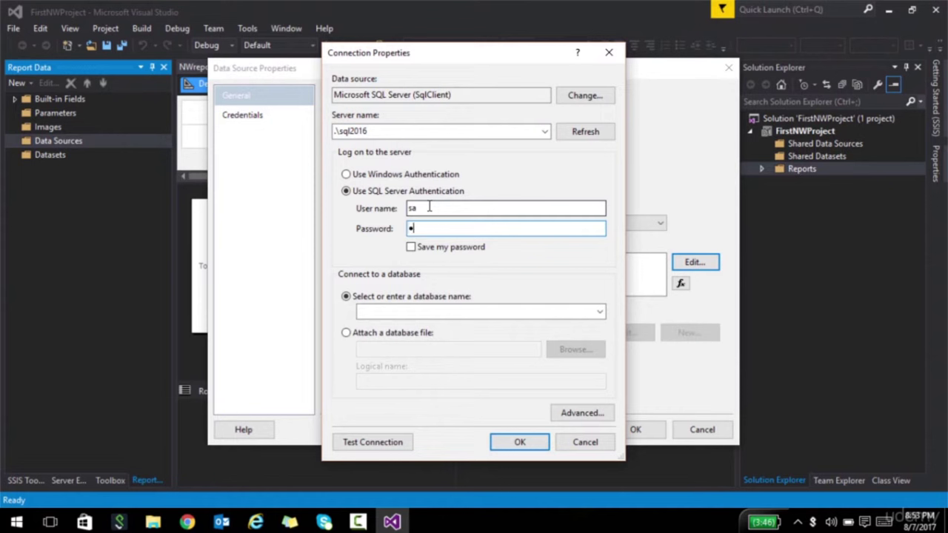
text(•••••)
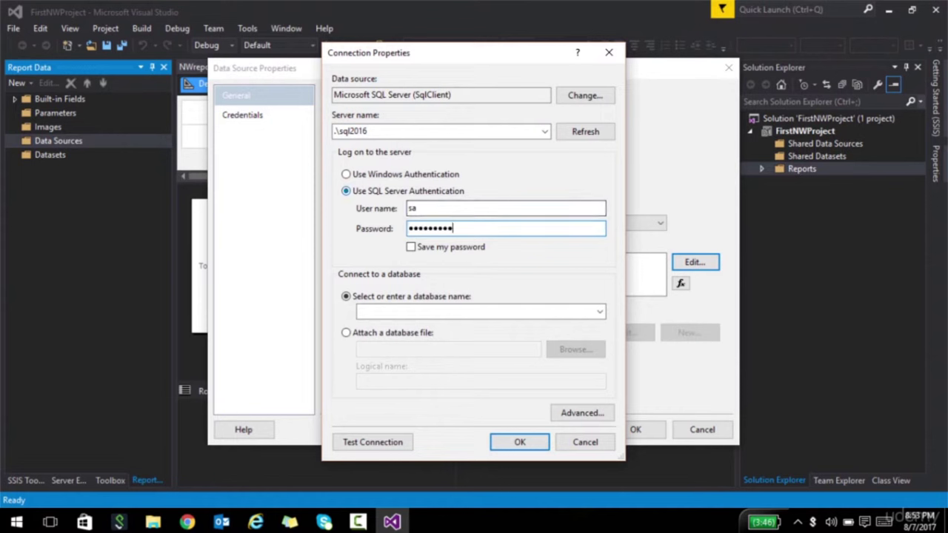
text(•••••)
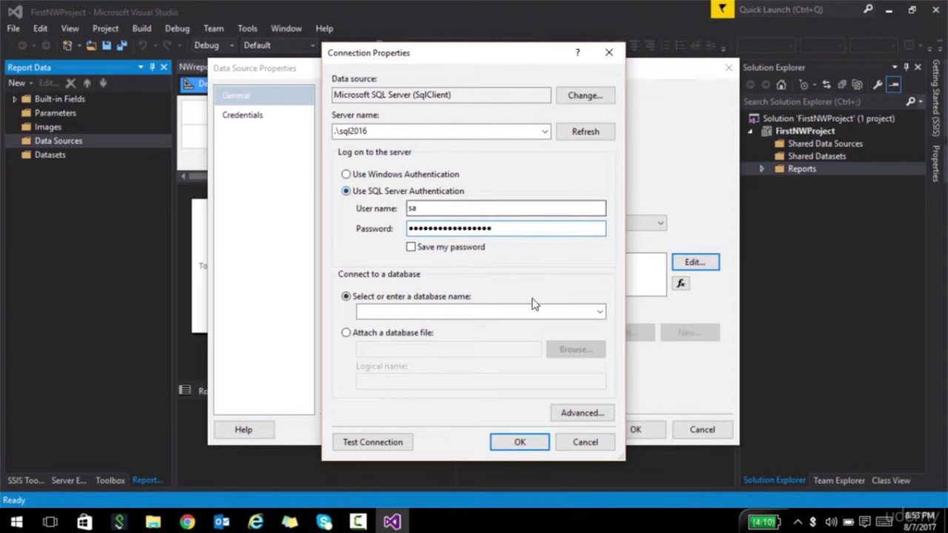
- Choose the AdventureWorks2016CTP3 database, test the connection, and save the Myds data source
click(600, 312)
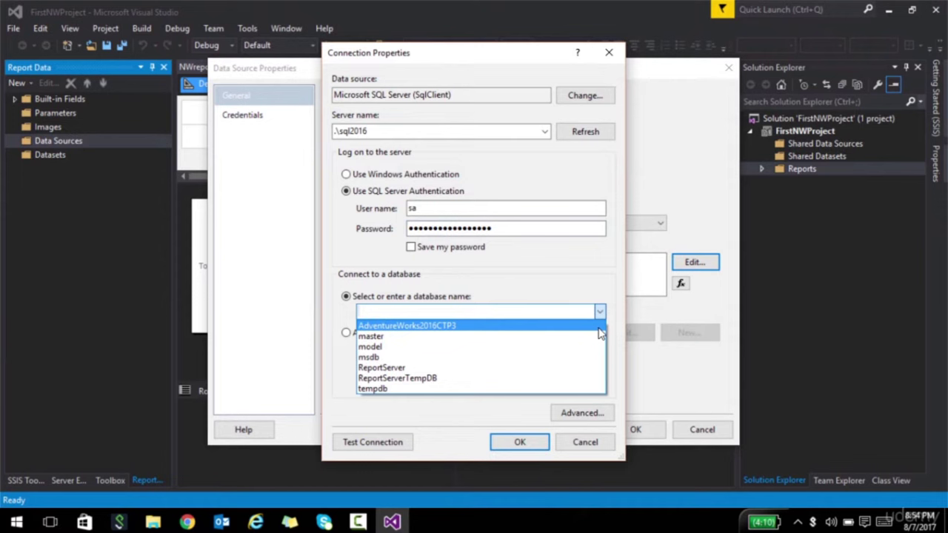
click(599, 329)
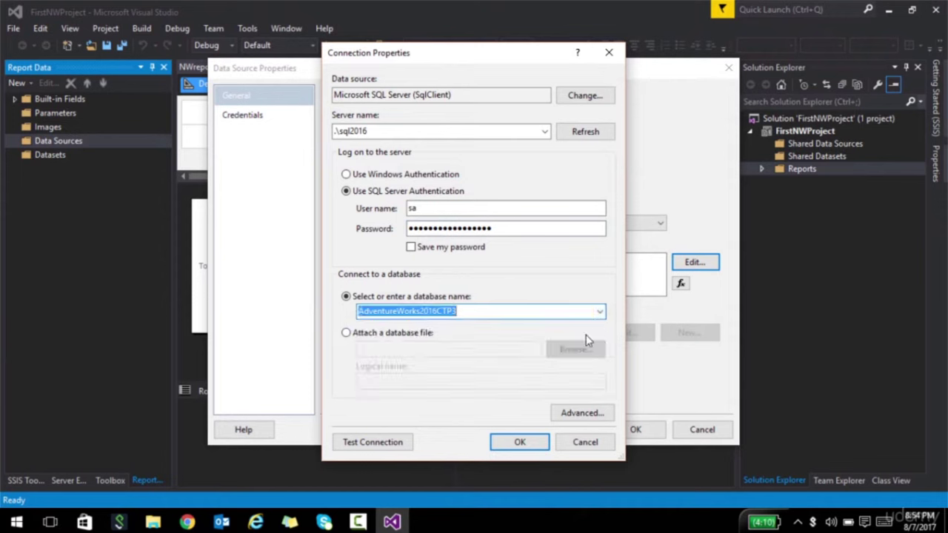
click(398, 447)
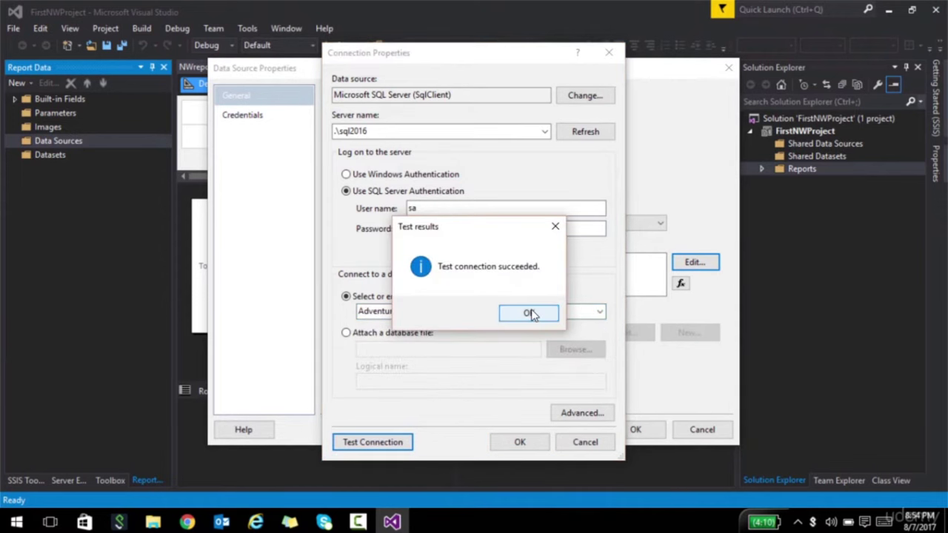
click(529, 314)
click(520, 442)
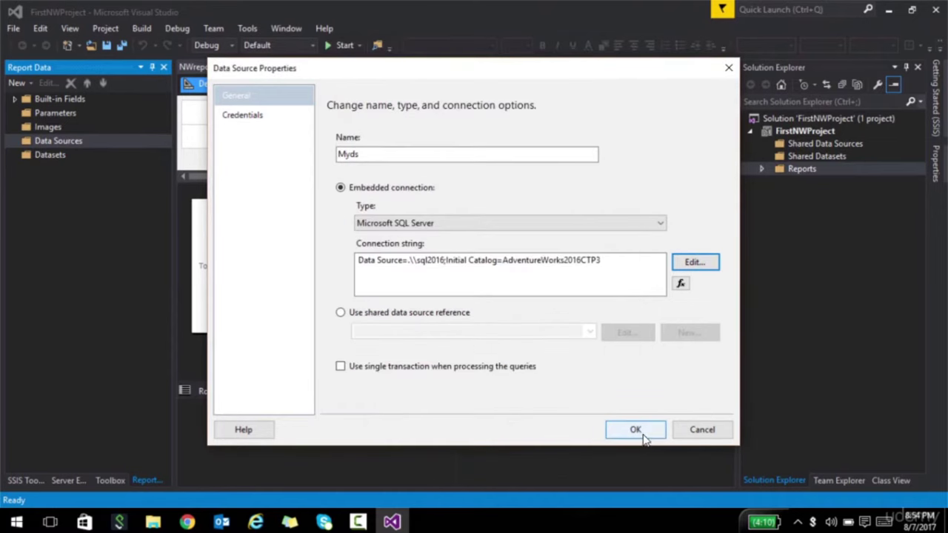
click(636, 430)
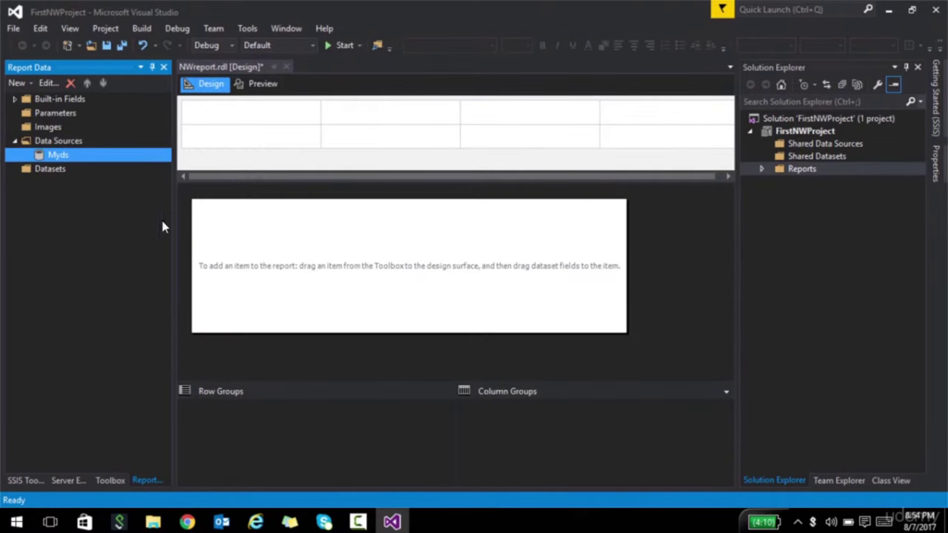
- Add a new dataset to the report and name it my_st_ds
click(48, 170)
right_click(49, 171)
click(68, 179)
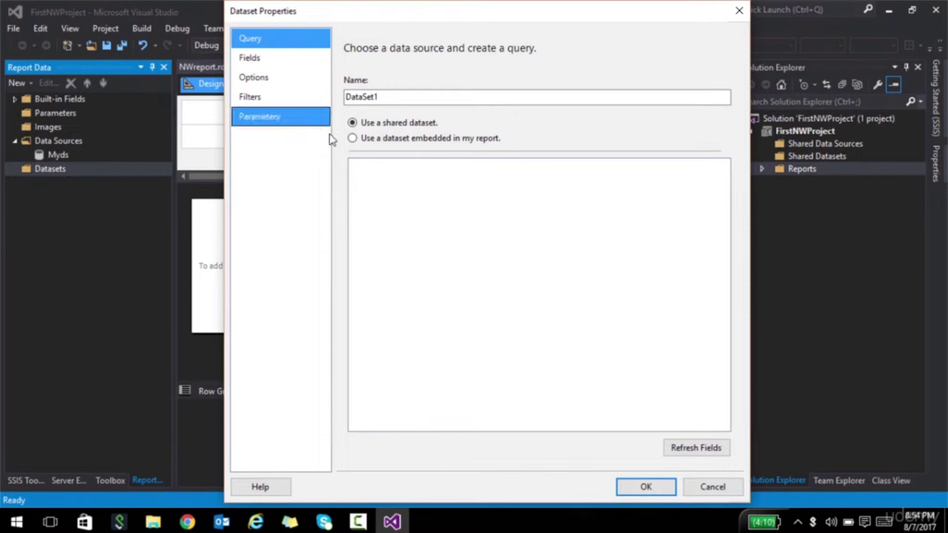
double_click(388, 99)
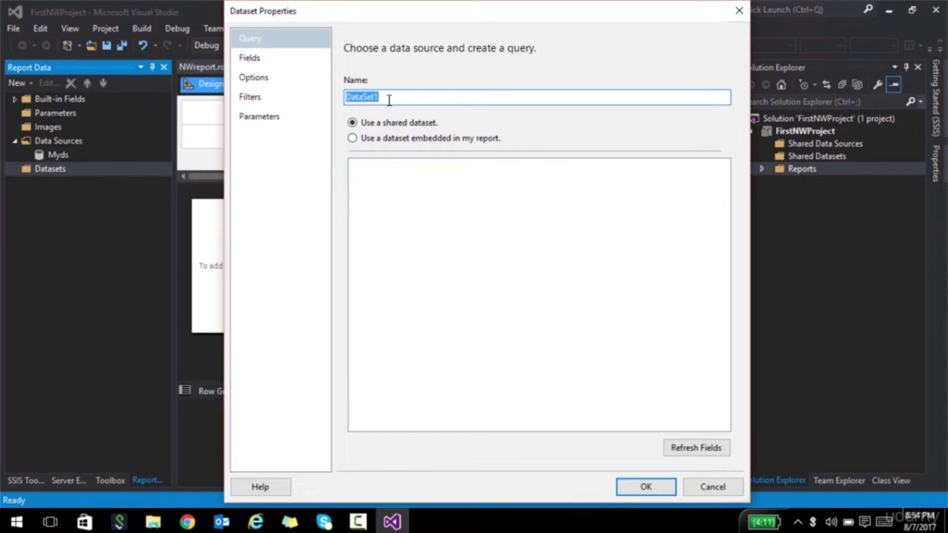
text(my_st_ds)
- Make my_st_ds an embedded dataset using the Myds data source and open the Query Designer
click(410, 140)
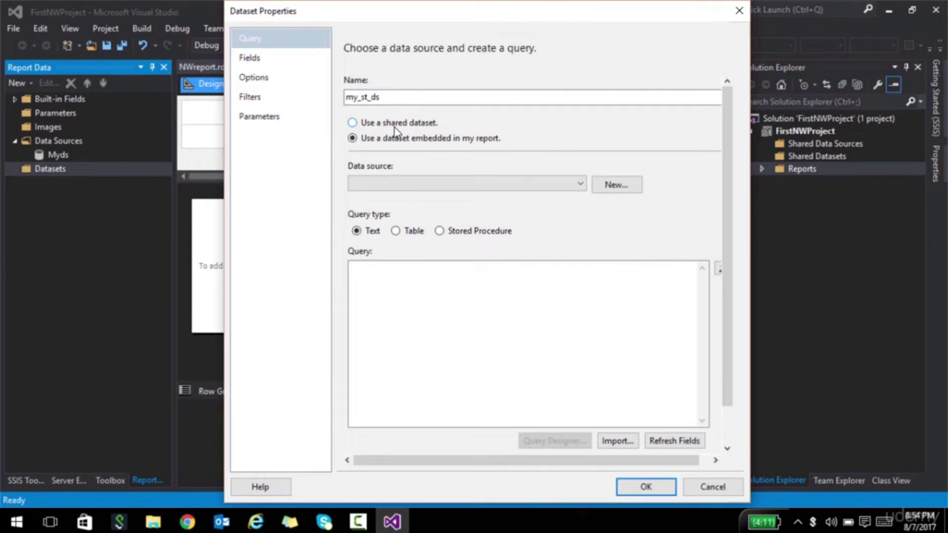
click(565, 185)
click(563, 198)
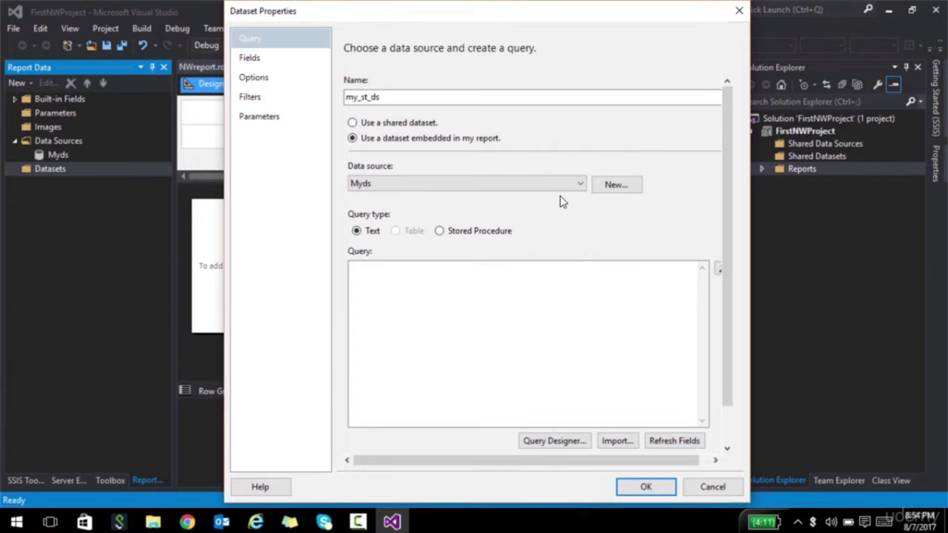
click(554, 440)
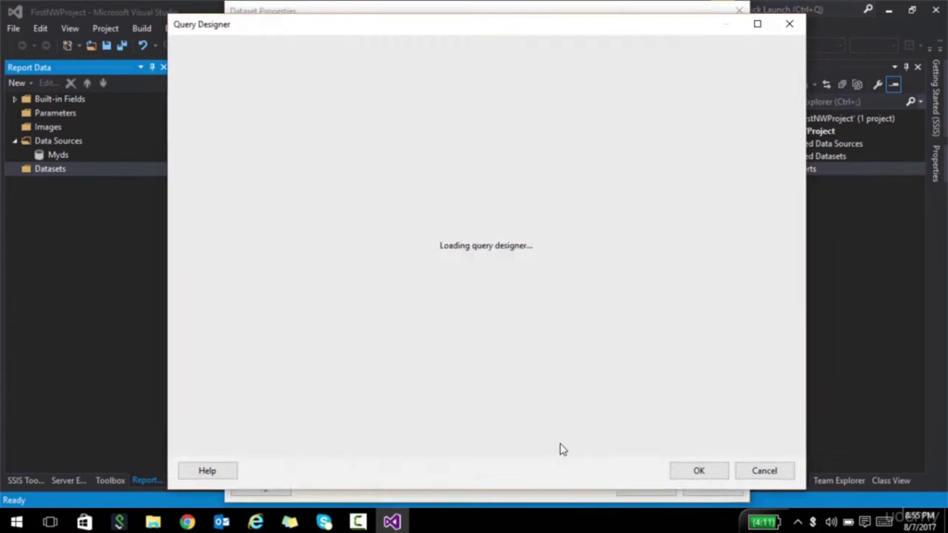
- Enter the sa user name and password for the data source and submit them
click(478, 244)
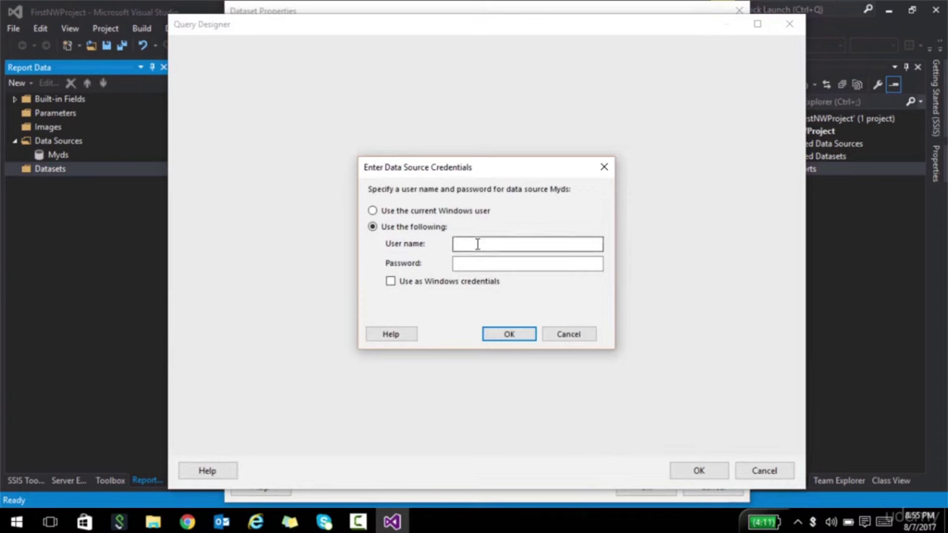
text(sa)
key(Tab)
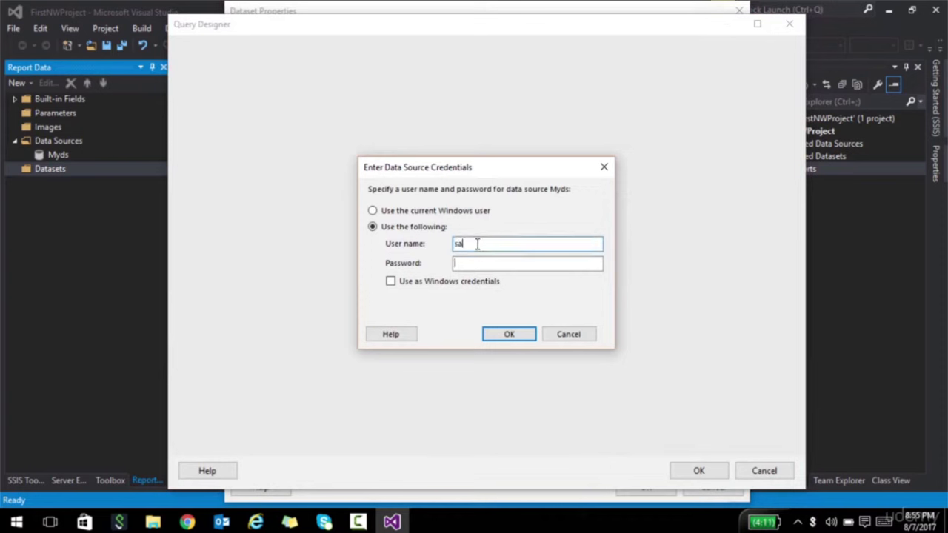
text(***********)
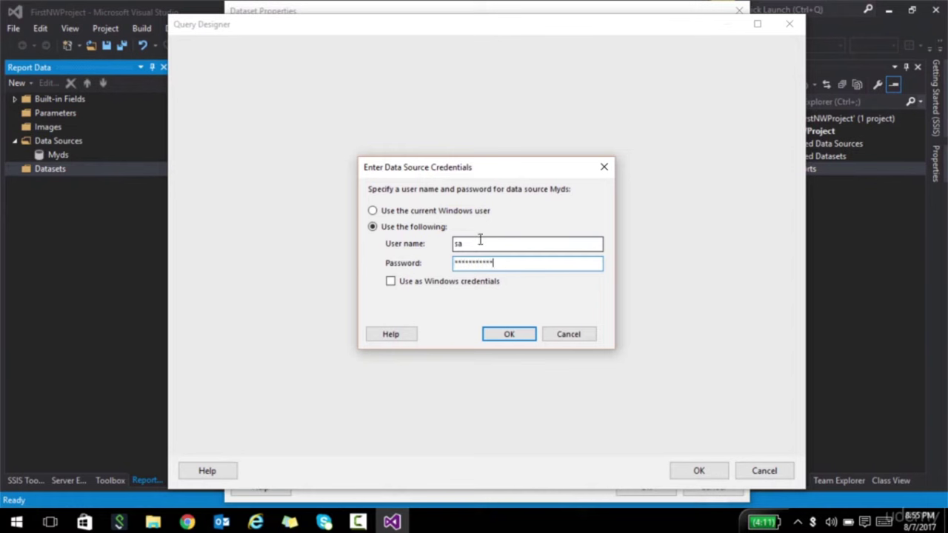
text(***)
click(497, 335)
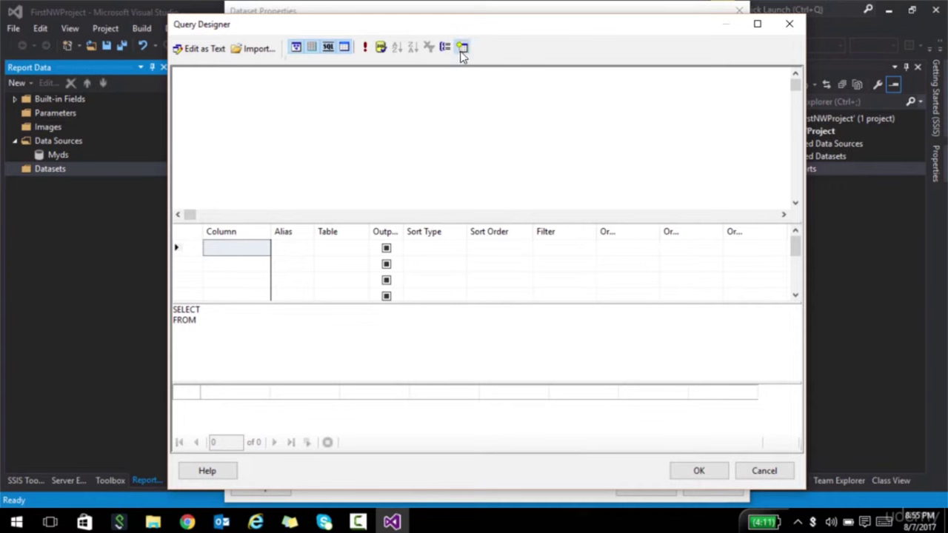
- Add the SalesTerritory (Sales) table to the query diagram and close the table picker
click(461, 50)
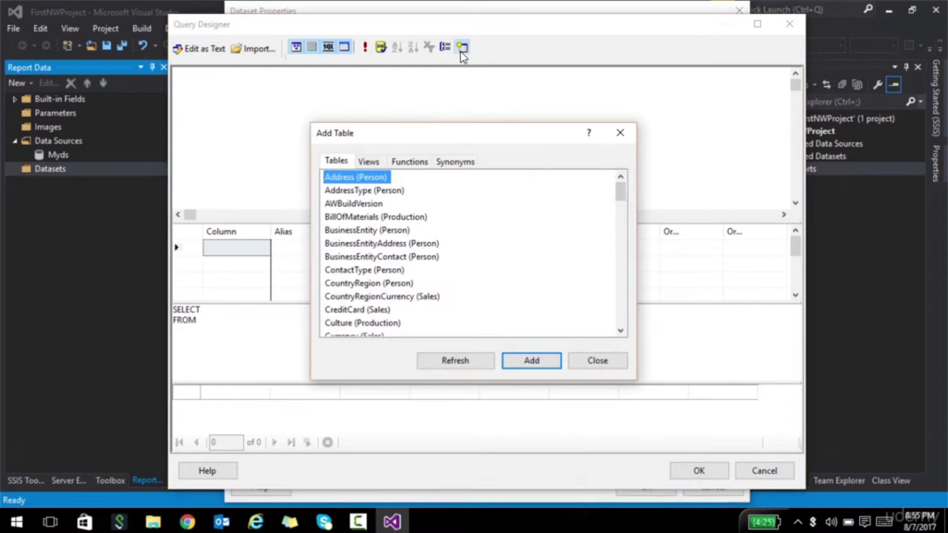
scroll(448, 256, down, 2)
scroll(447, 257, down, 18)
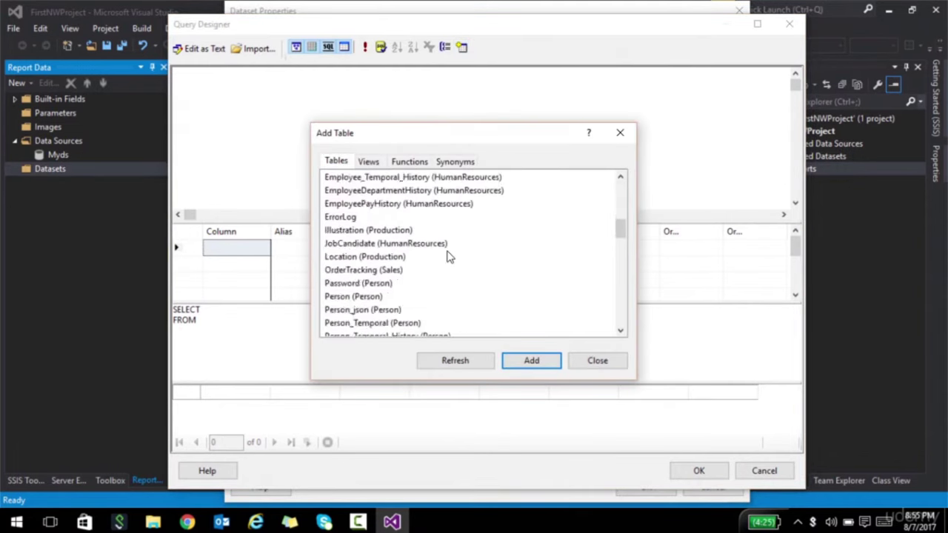
scroll(448, 256, up, 2)
scroll(447, 257, up, 5)
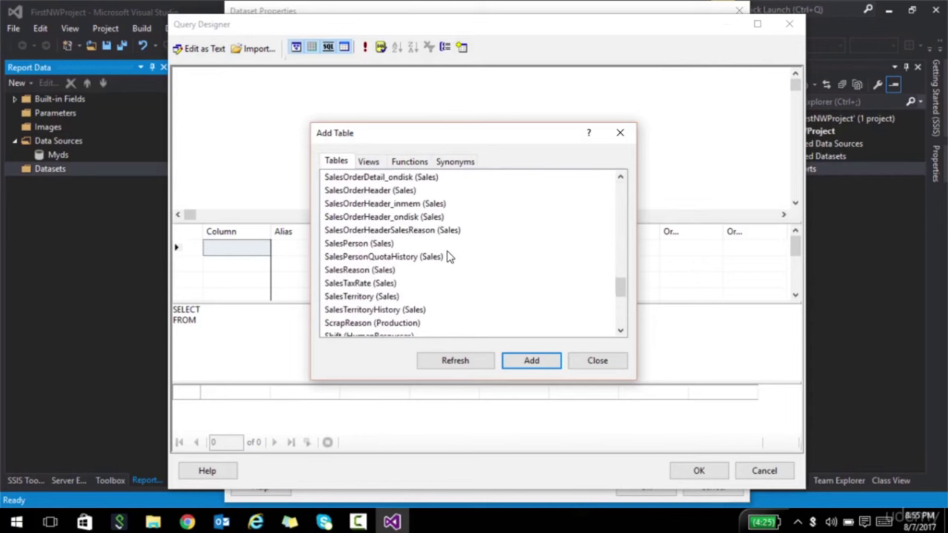
scroll(447, 257, down, 1)
click(395, 298)
double_click(394, 297)
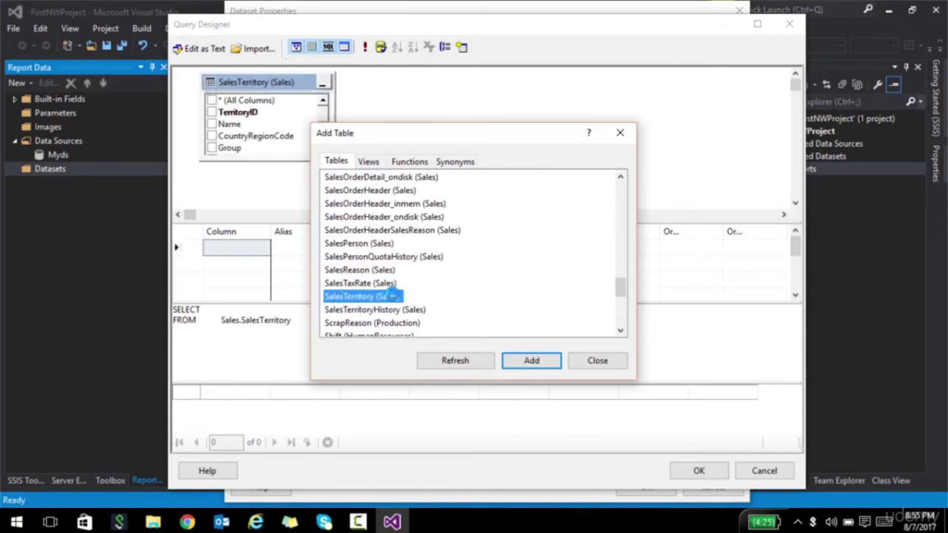
drag(449, 142, 518, 162)
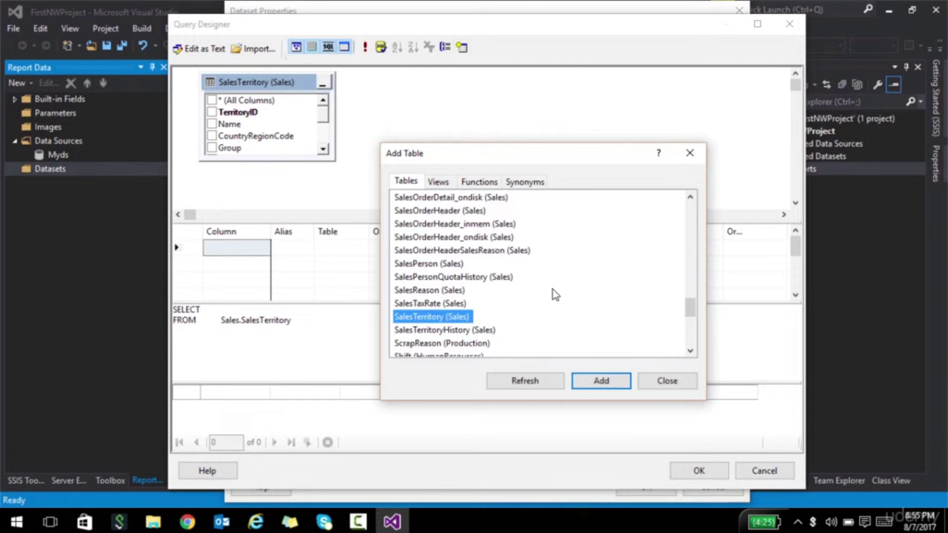
click(665, 382)
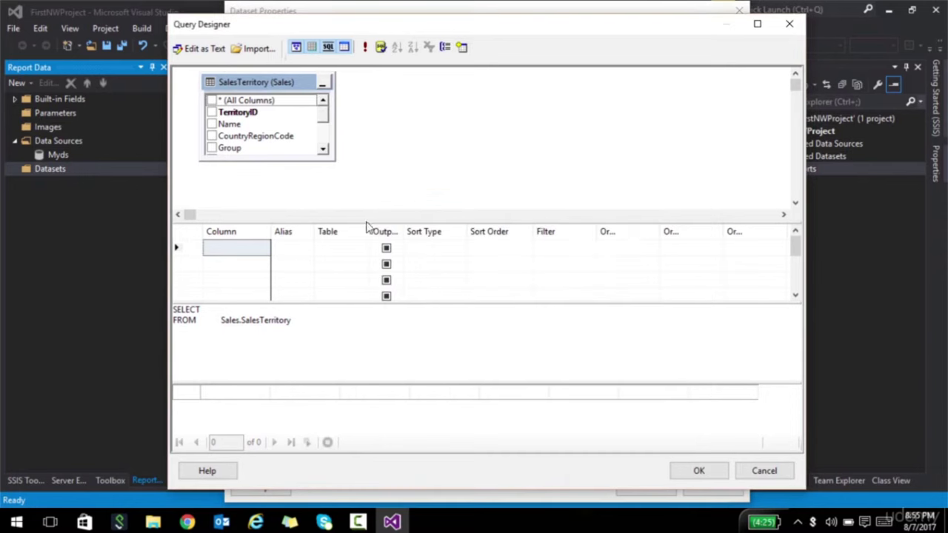
- Check TerritoryID, Name, CountryRegionCode, Group, SalesYTD, SalesLastYear and CostYTD in SalesTerritory
click(211, 113)
click(212, 124)
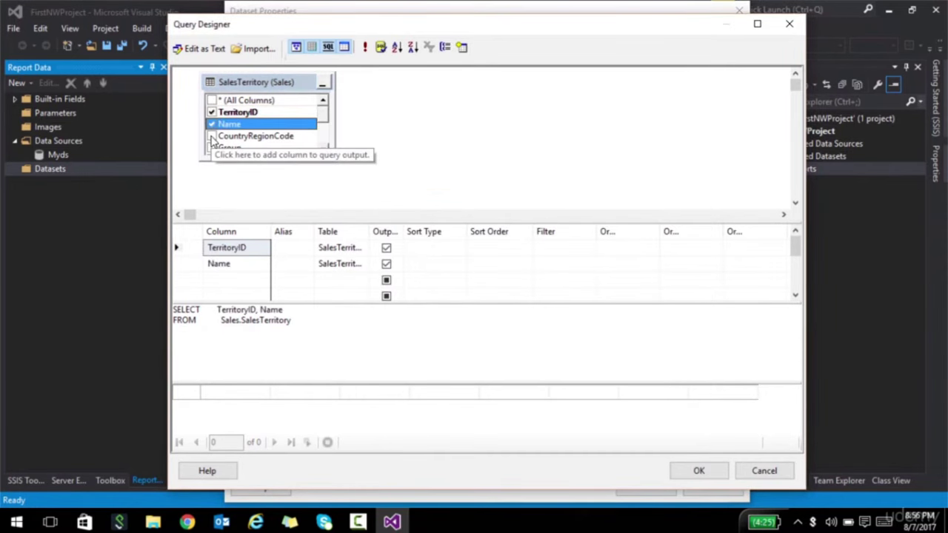
click(211, 137)
click(212, 148)
scroll(226, 140, down, 2)
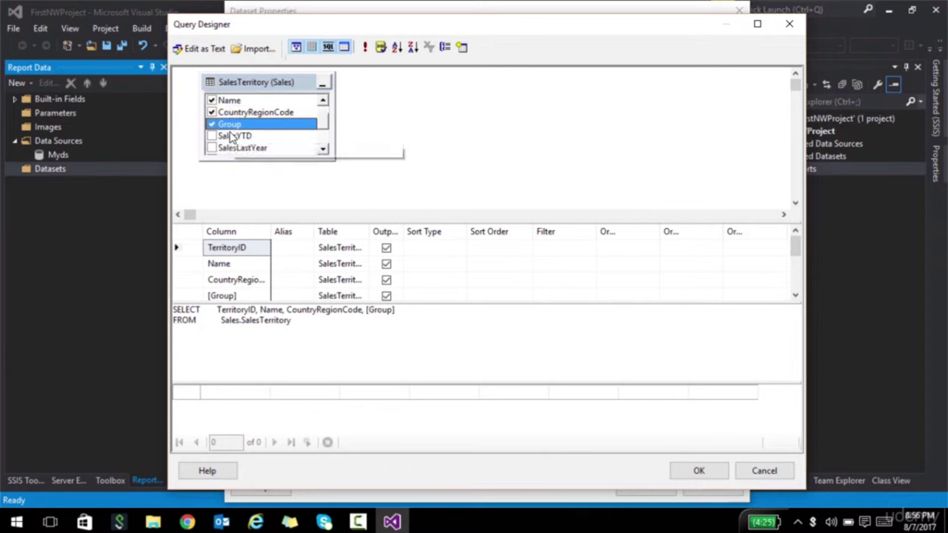
click(211, 112)
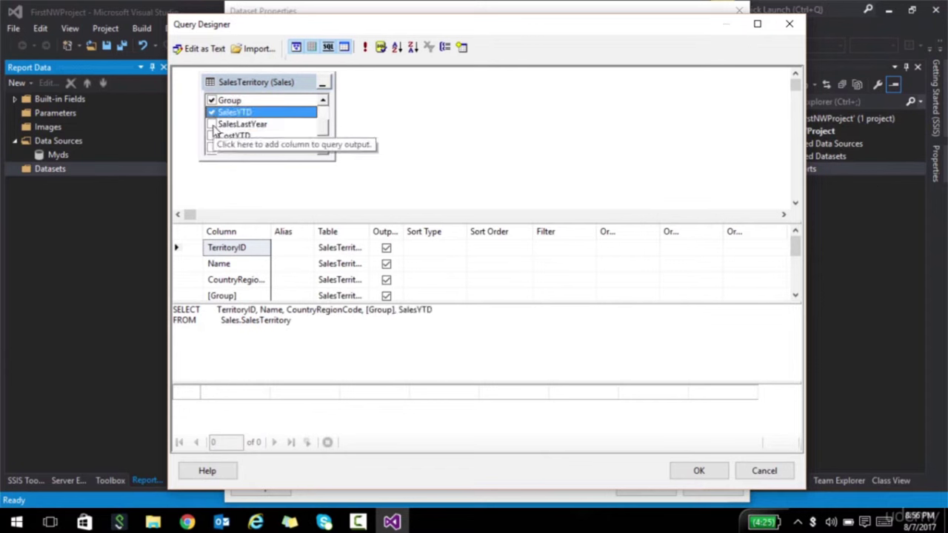
click(212, 124)
click(212, 136)
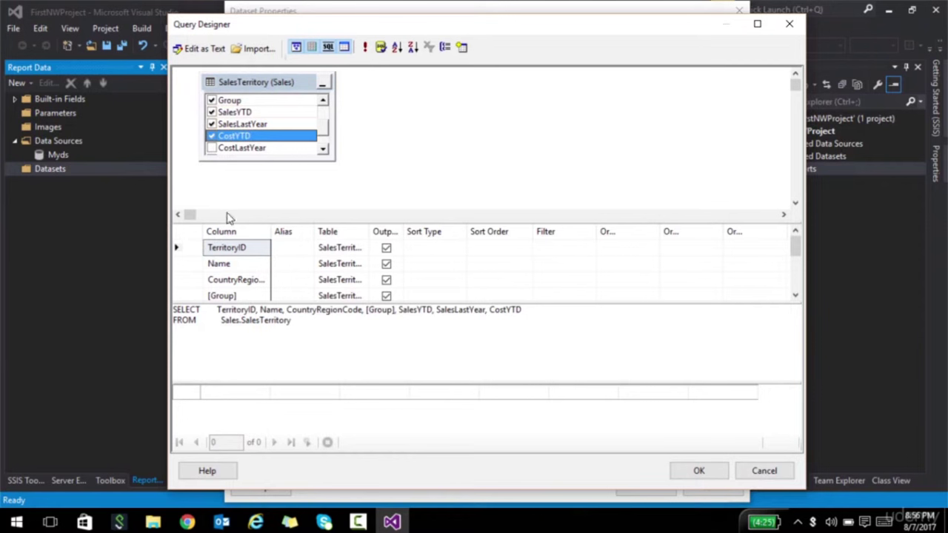
- Run the query to preview its results, then accept the designed query
click(365, 51)
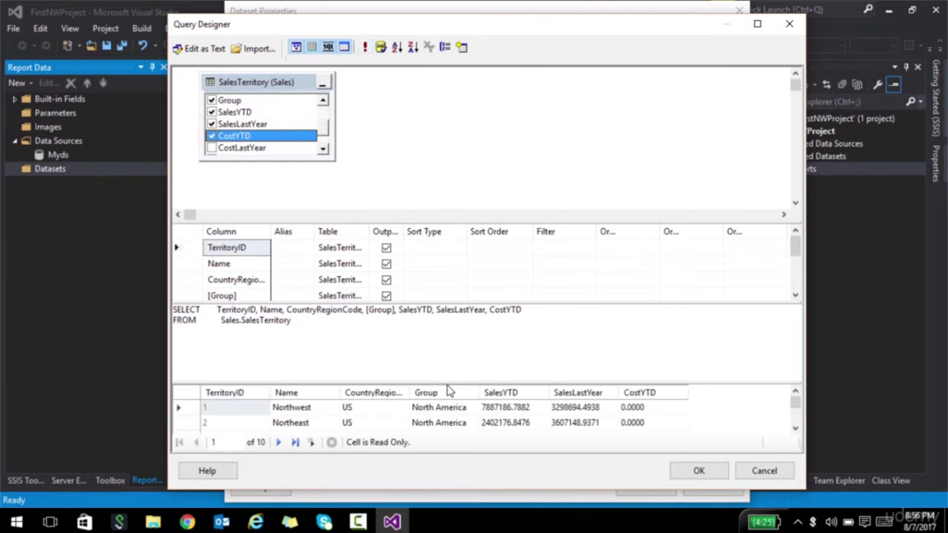
drag(447, 384, 446, 340)
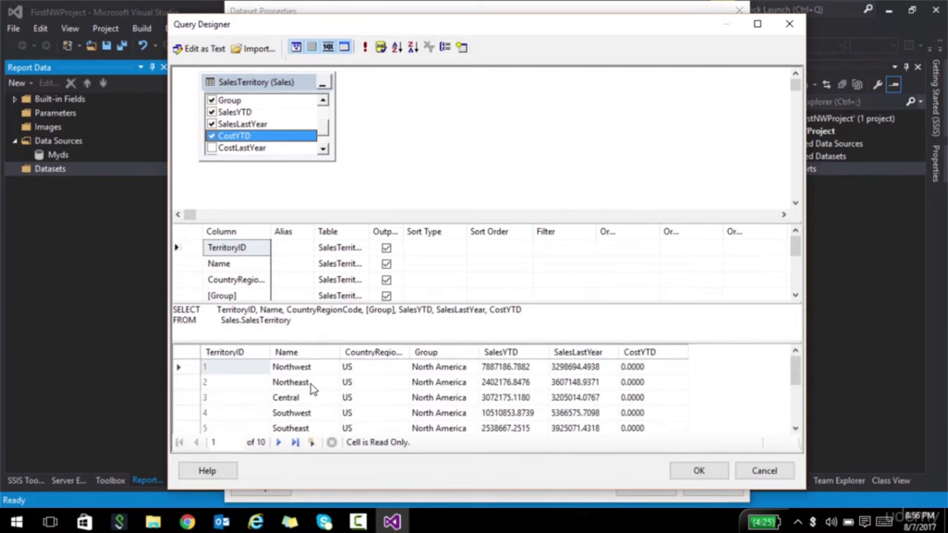
click(700, 471)
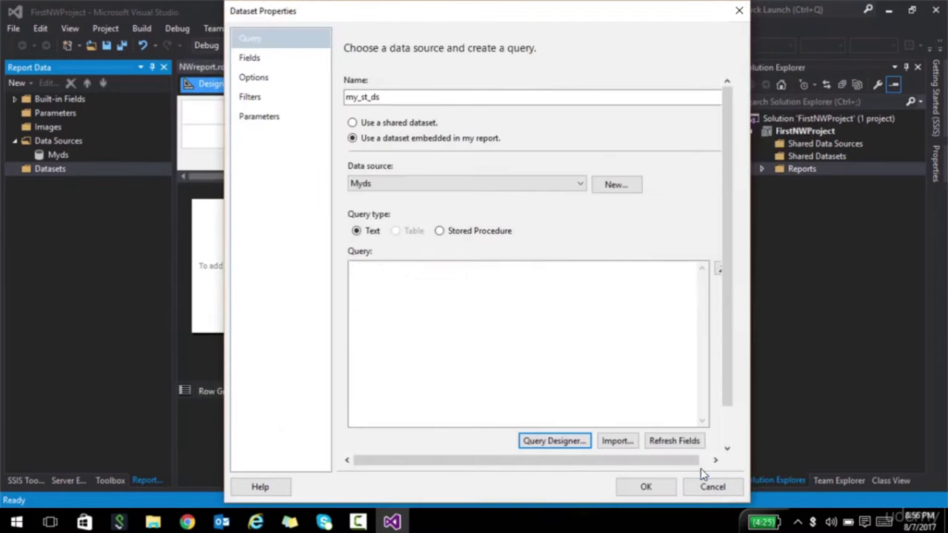
- Save the my_st_ds dataset and pick the Table item from the Toolbox report items
click(668, 486)
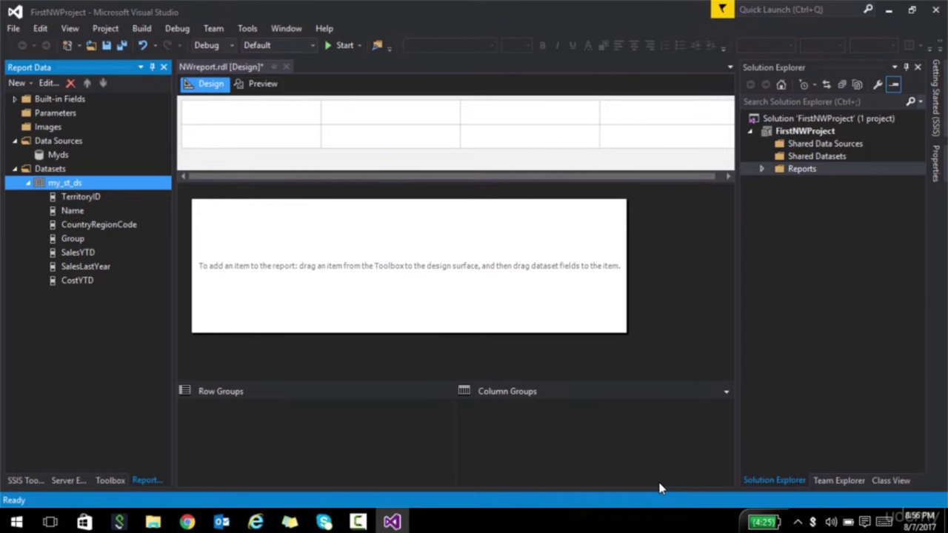
click(109, 480)
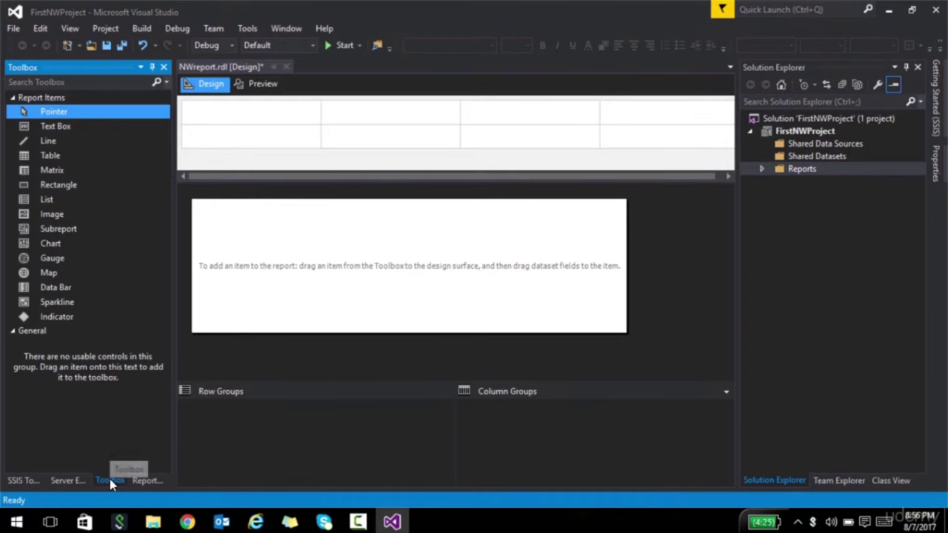
click(49, 155)
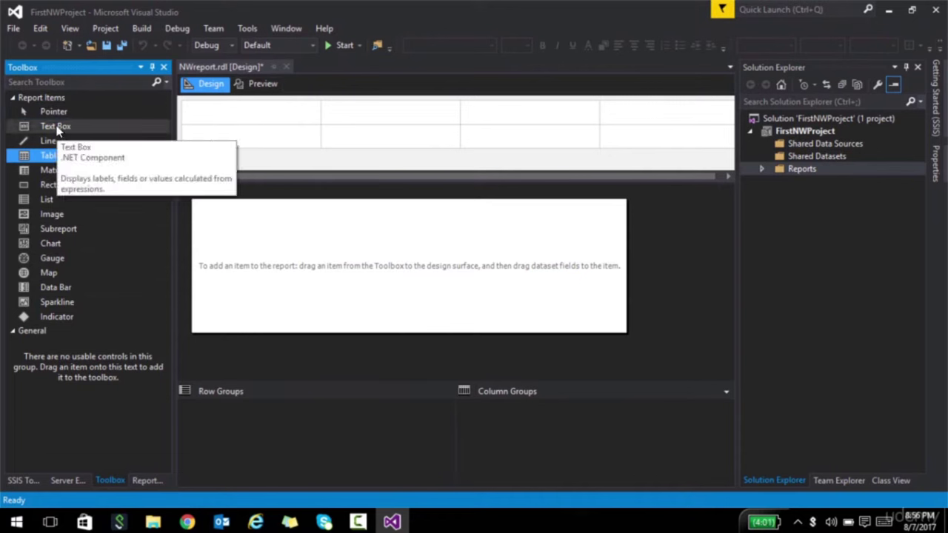
- Add a wide text box at the top of the report body containing 'My First Report'
drag(57, 127, 239, 230)
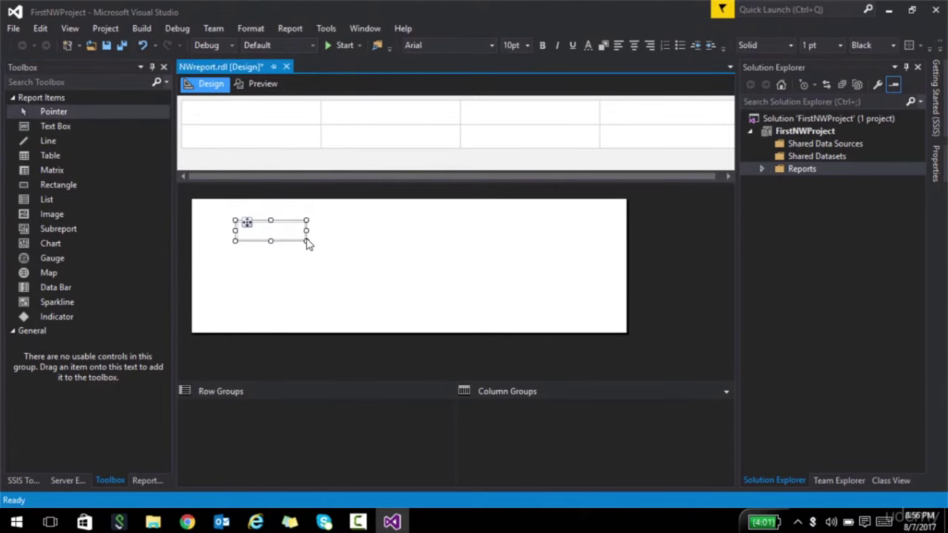
drag(306, 239, 564, 248)
click(476, 238)
text(My F)
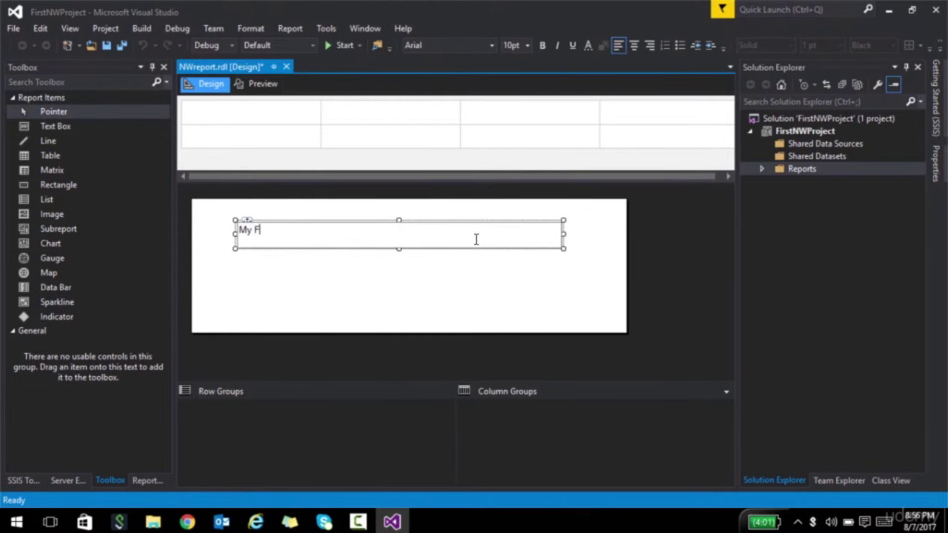
text(irst Report)
- Format the 'My First Report' title as bold, 18pt, centred Calibri
key(ctrl+a)
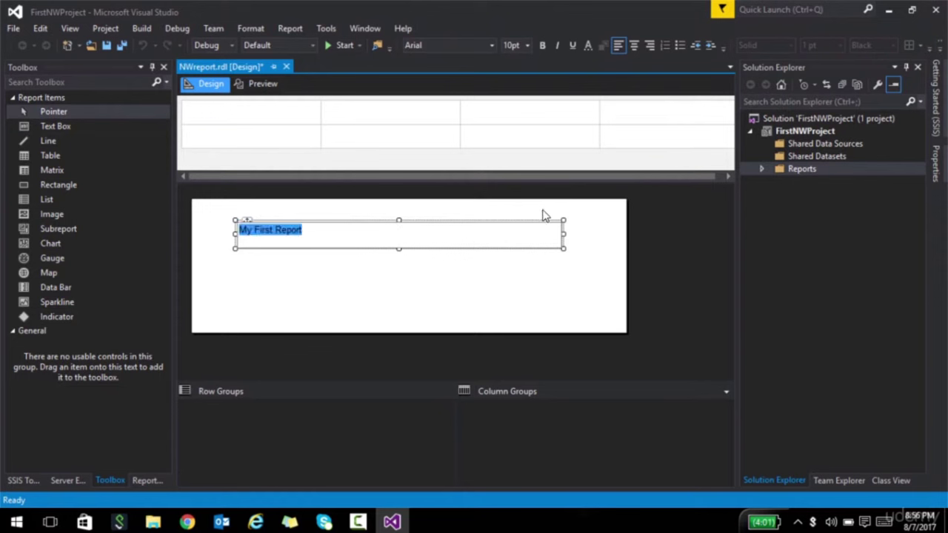
click(543, 47)
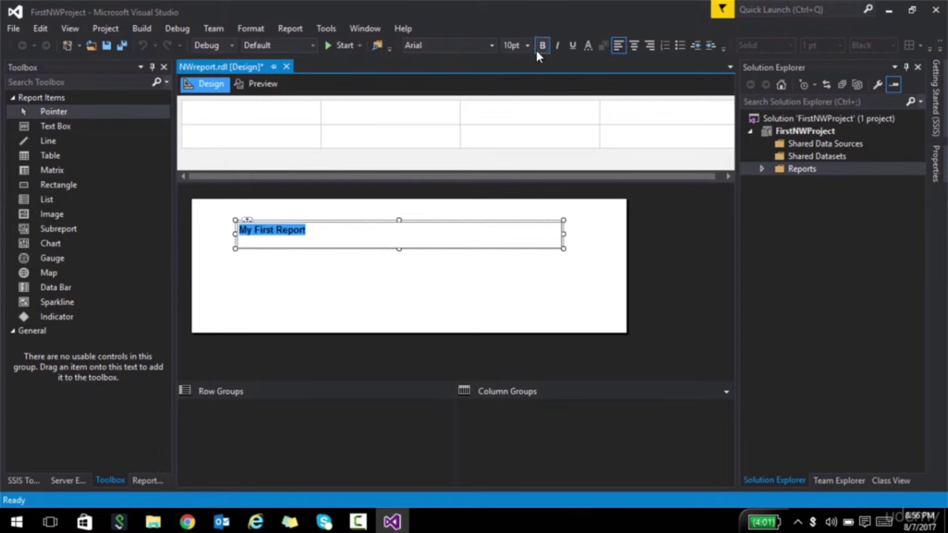
click(524, 46)
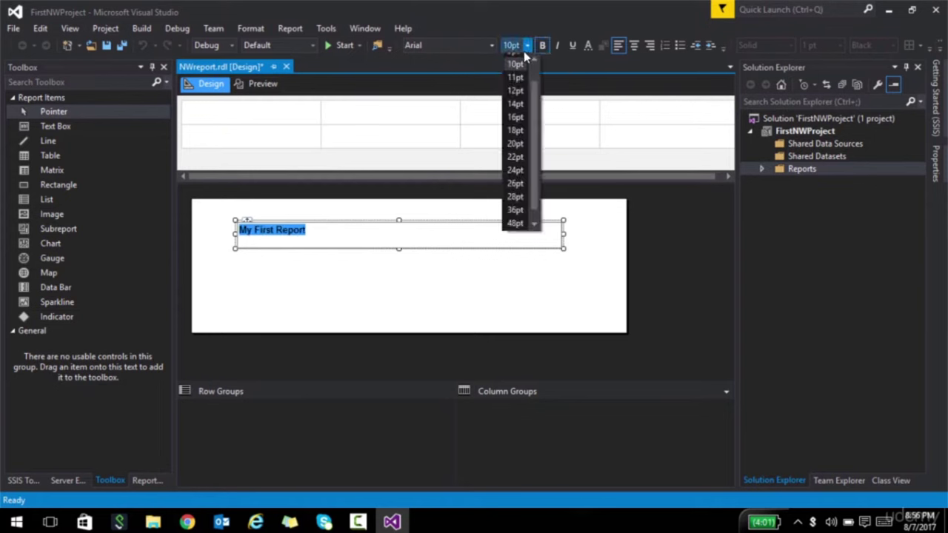
click(513, 137)
click(634, 45)
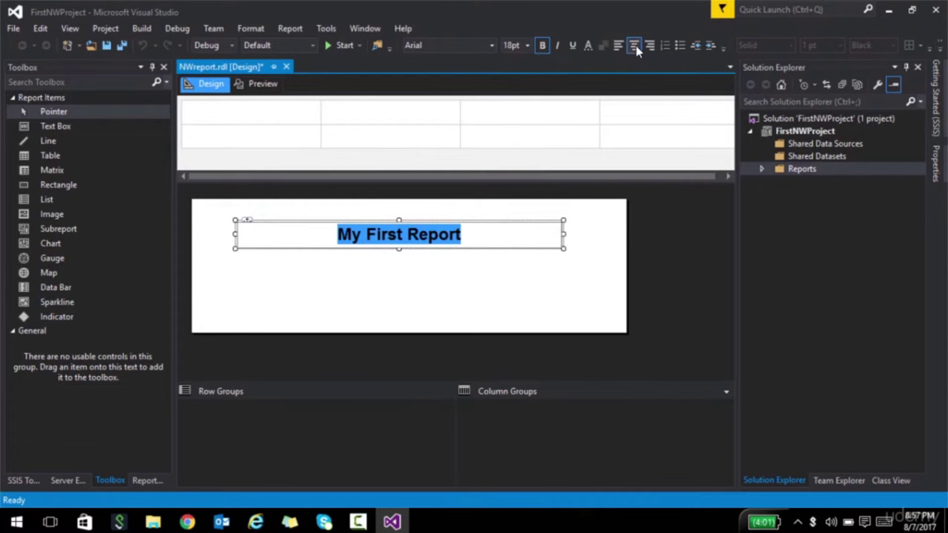
click(493, 45)
scroll(483, 163, down, 1)
scroll(483, 164, down, 4)
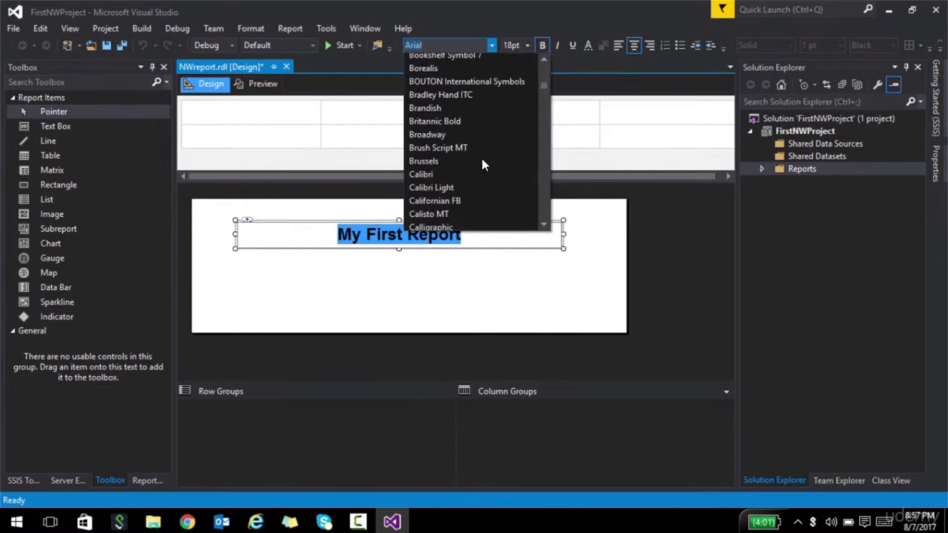
click(483, 174)
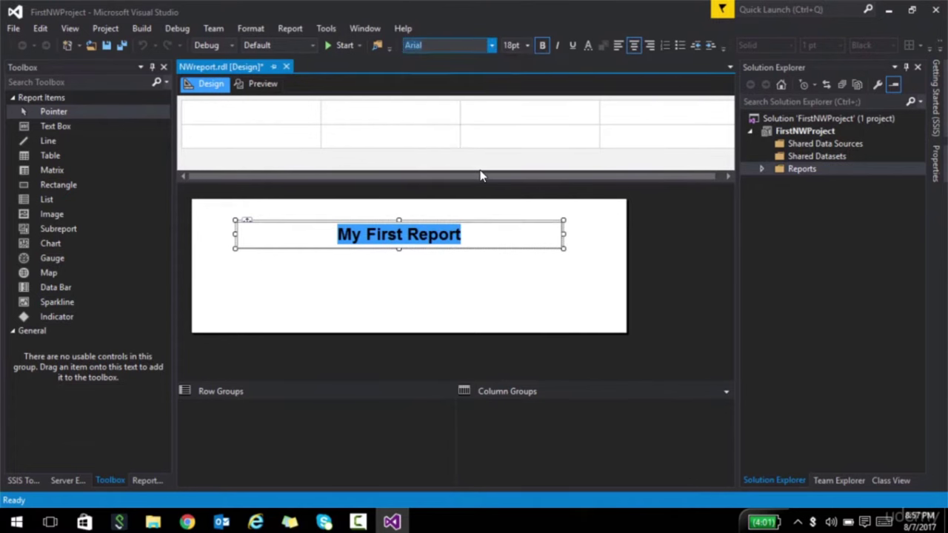
click(485, 278)
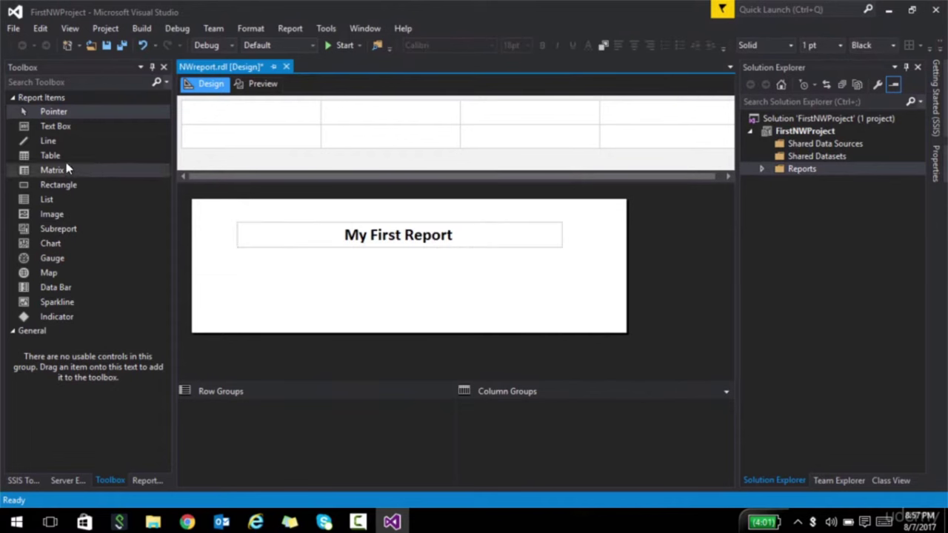
- Insert a widened table and fill it with the Name, CountryRegionCode, Group and SalesYTD fields
drag(60, 159, 240, 265)
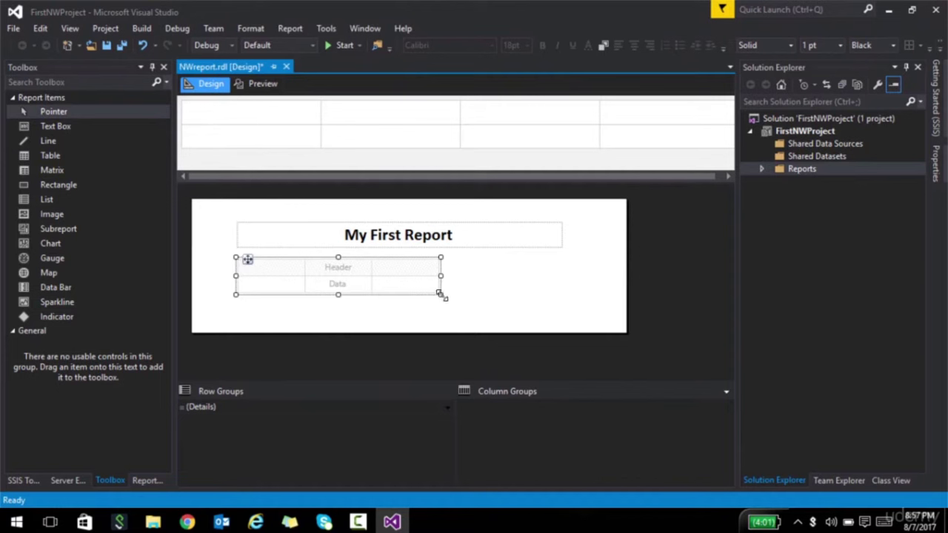
drag(442, 295, 483, 294)
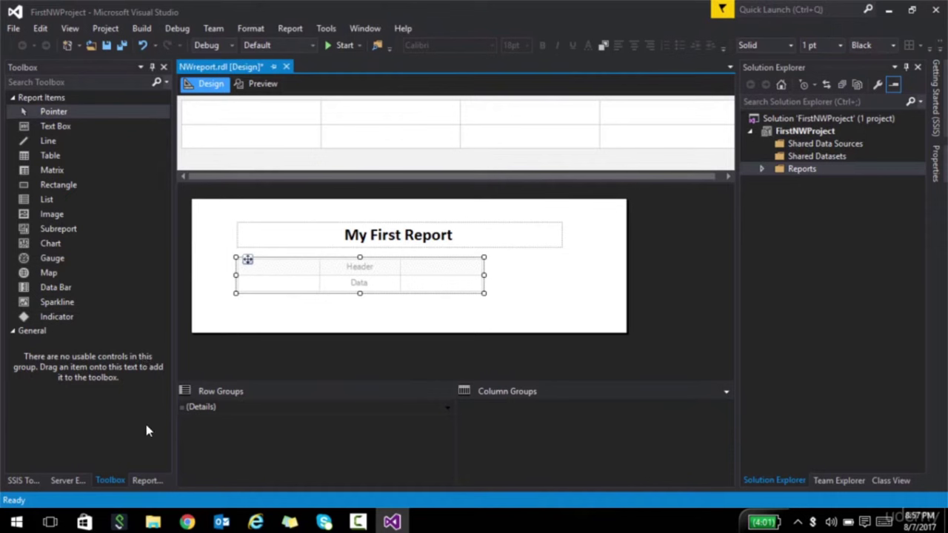
click(146, 480)
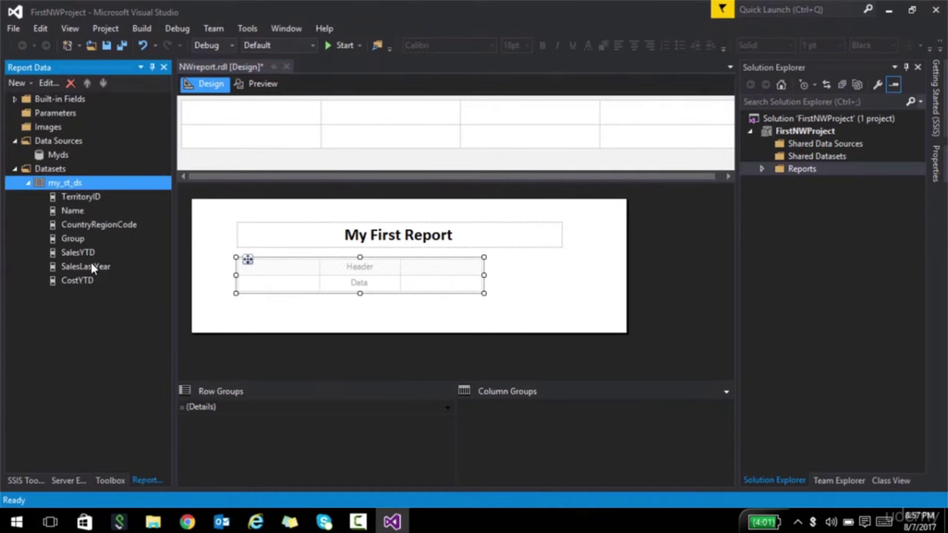
drag(73, 211, 242, 269)
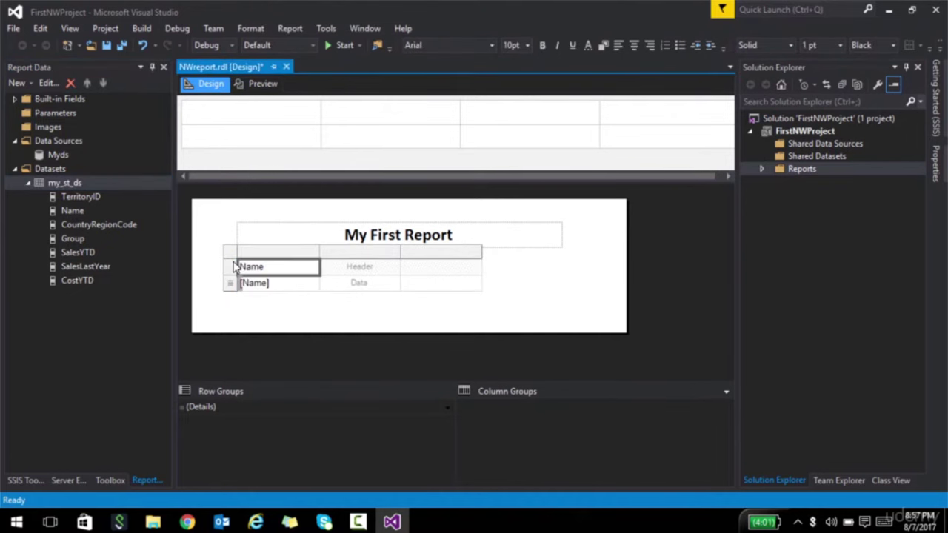
drag(97, 222, 314, 272)
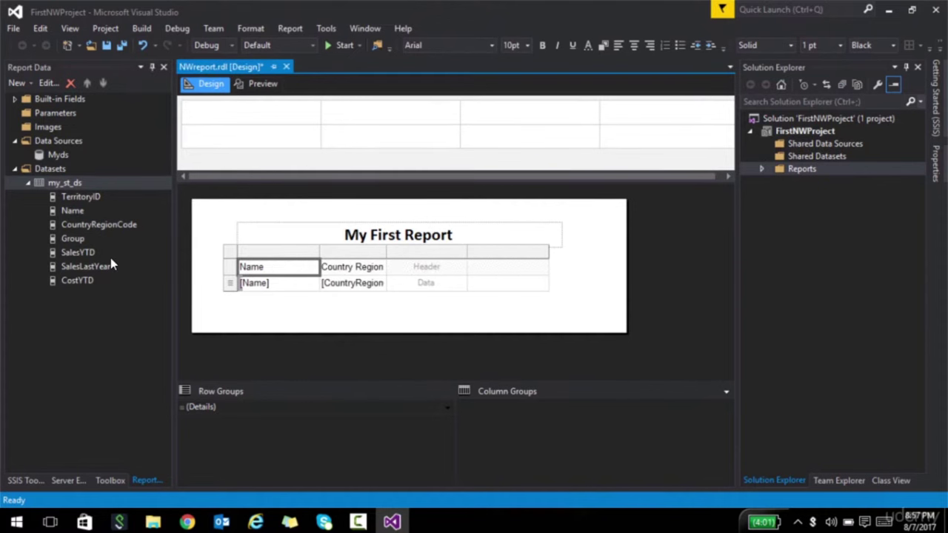
drag(72, 242, 385, 271)
drag(77, 253, 432, 271)
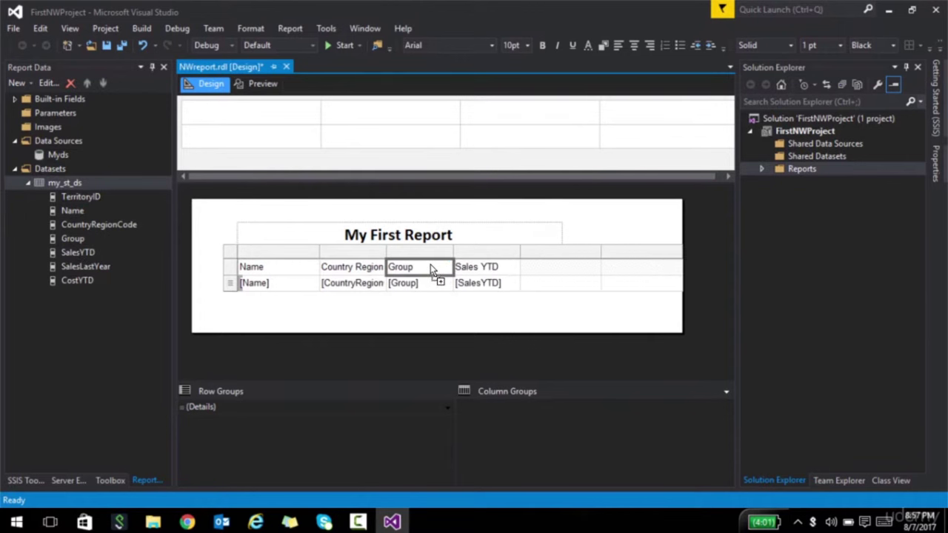
- Delete the two leftover empty columns from the table
click(587, 254)
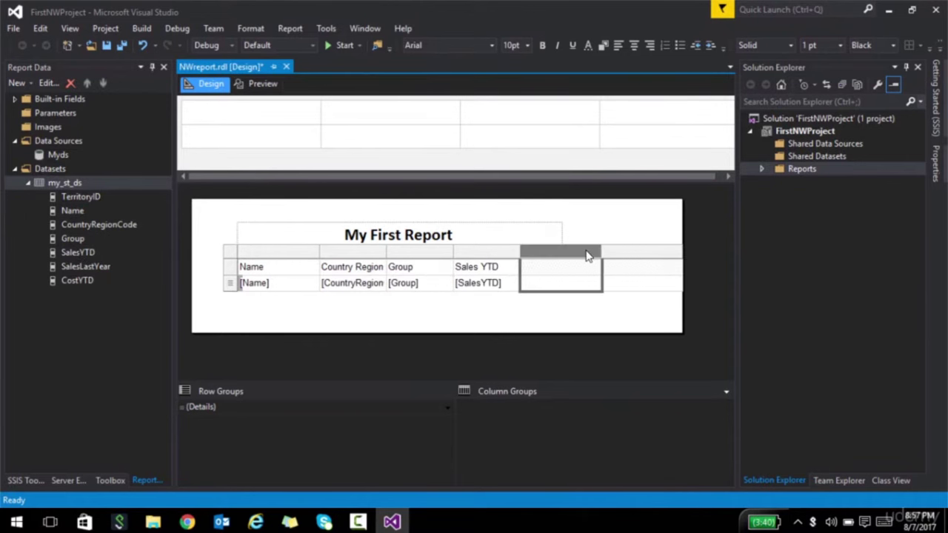
right_click(587, 254)
click(612, 277)
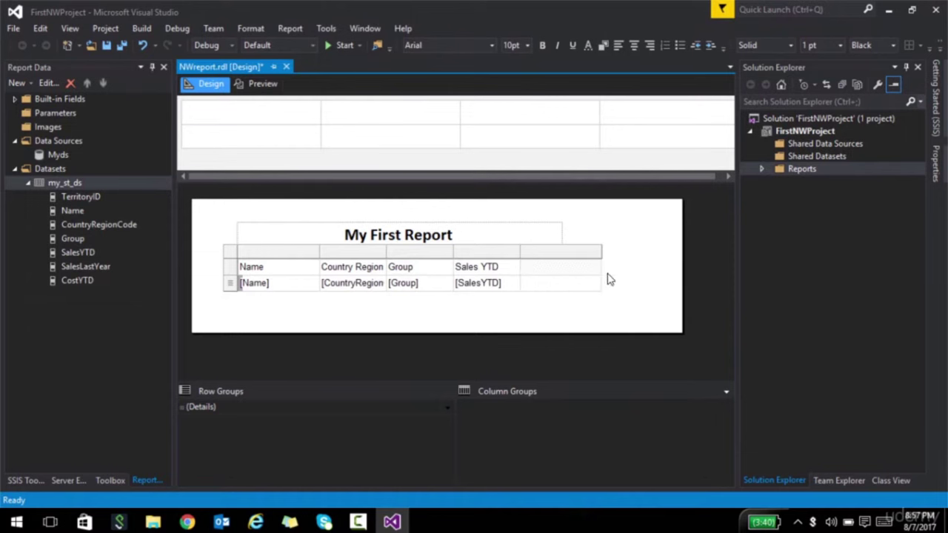
right_click(572, 255)
click(597, 274)
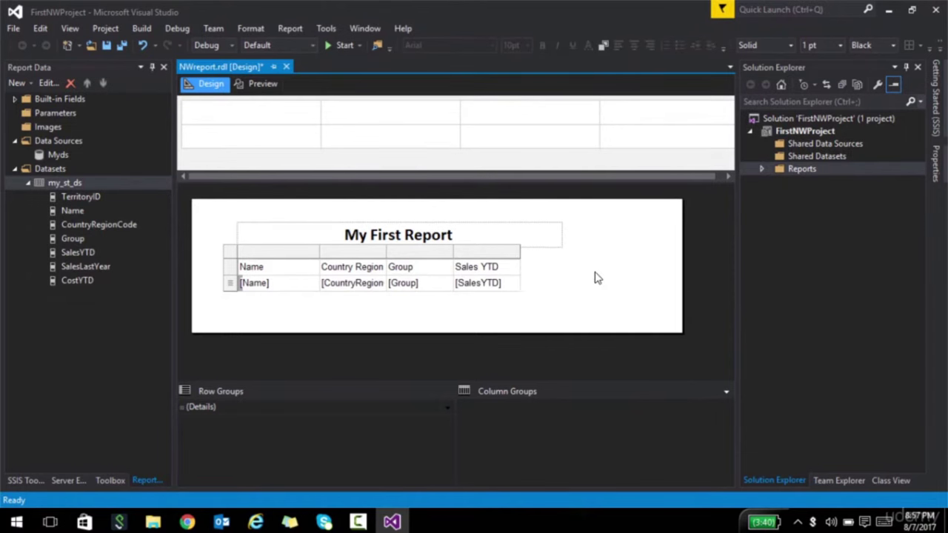
- Select the table's header row and make its text bold
click(535, 290)
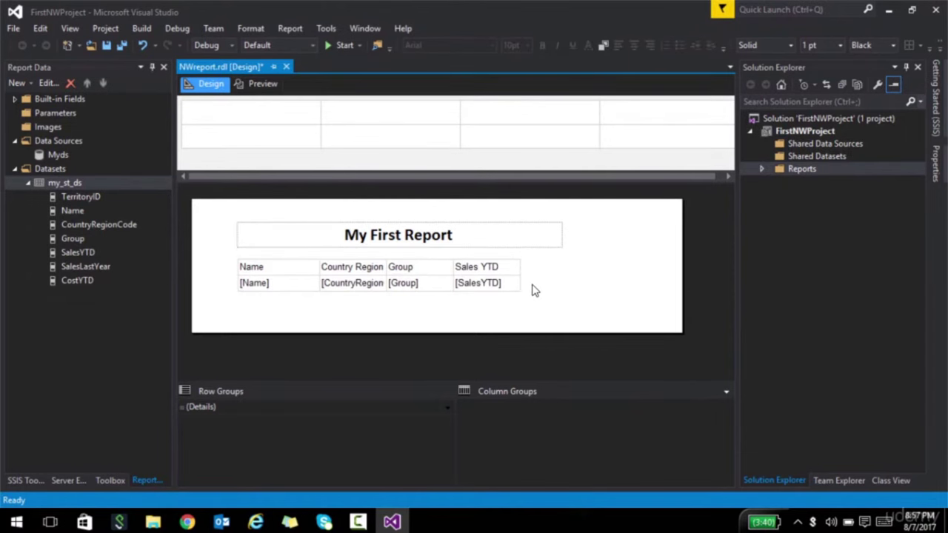
click(241, 273)
click(230, 268)
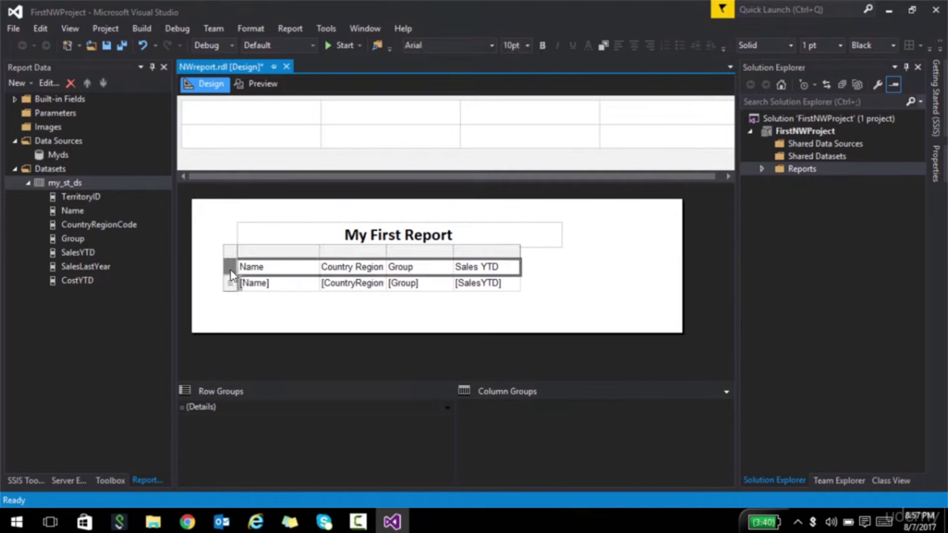
key(ctrl+b)
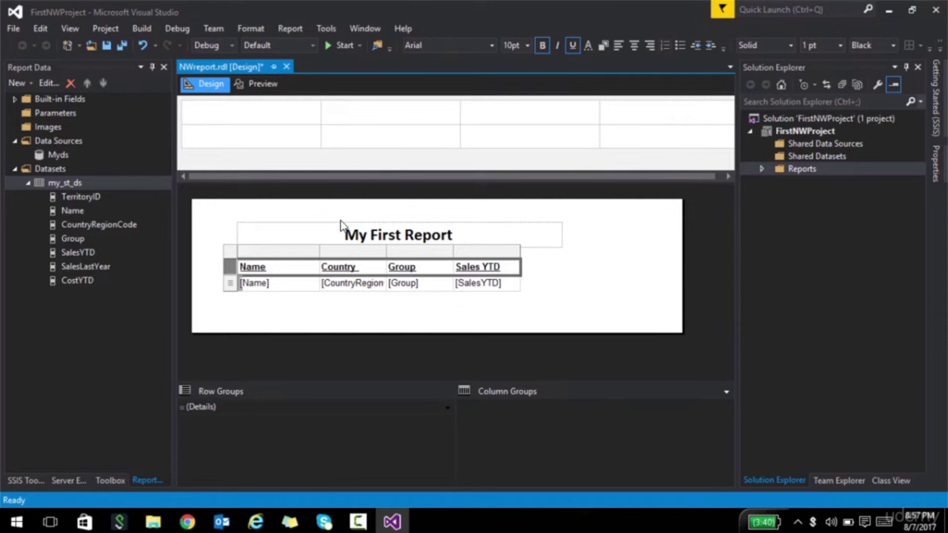
- Set the header row font to Calibri and give it a Navy border
click(492, 50)
scroll(472, 140, down, 8)
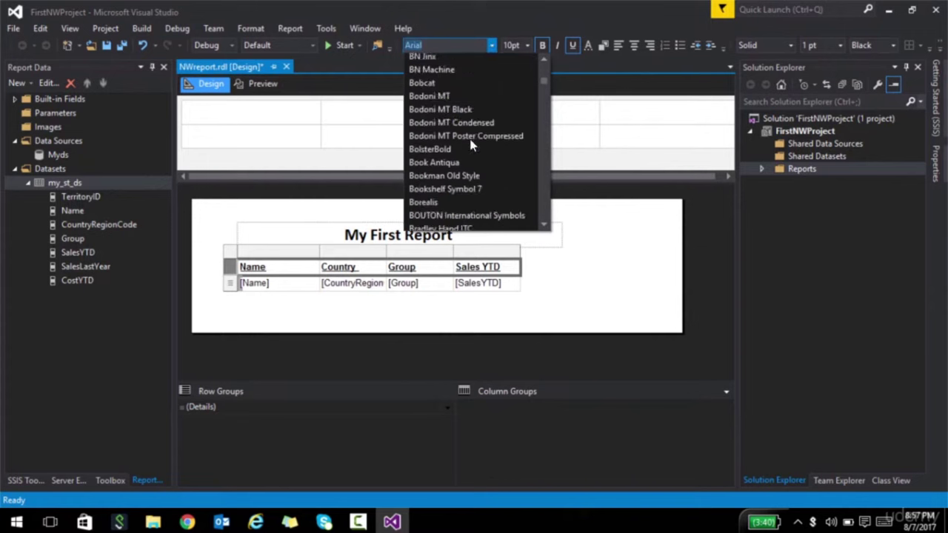
click(457, 201)
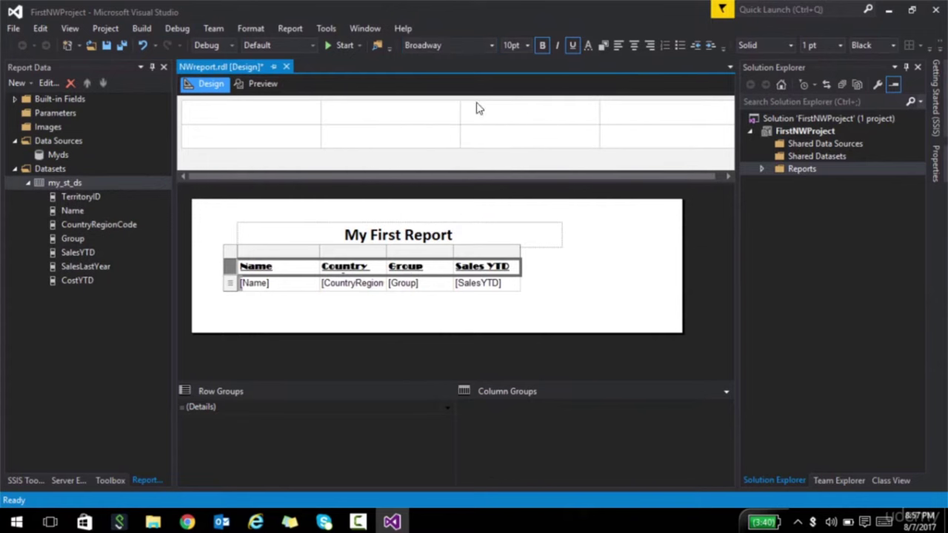
click(491, 46)
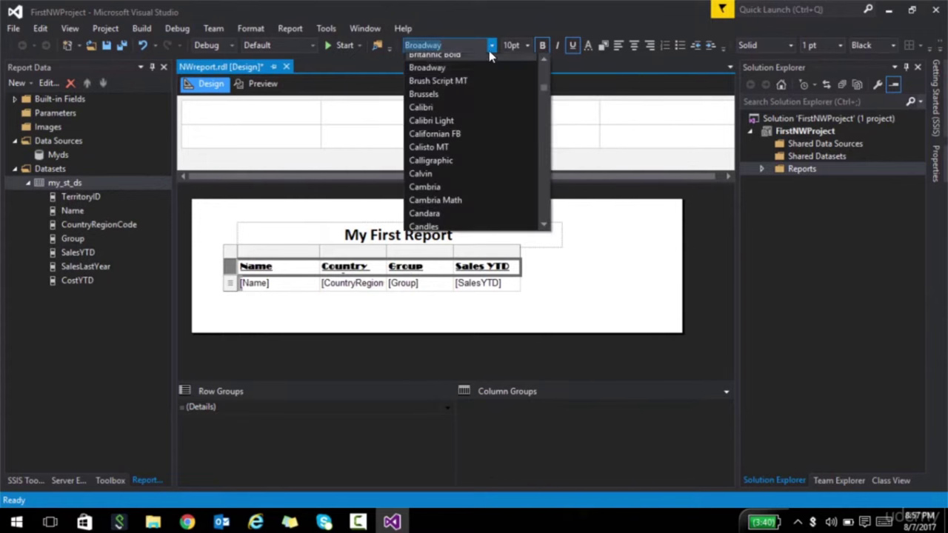
click(447, 107)
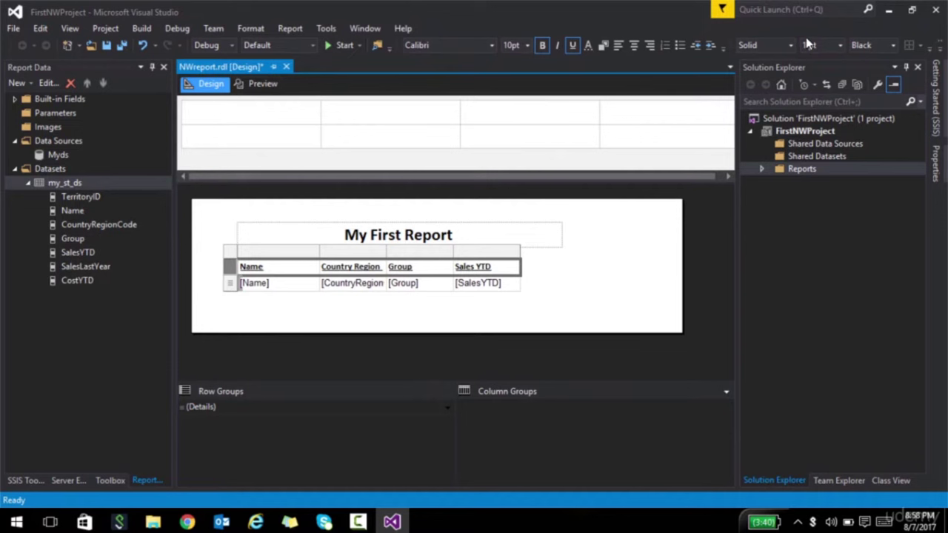
click(892, 48)
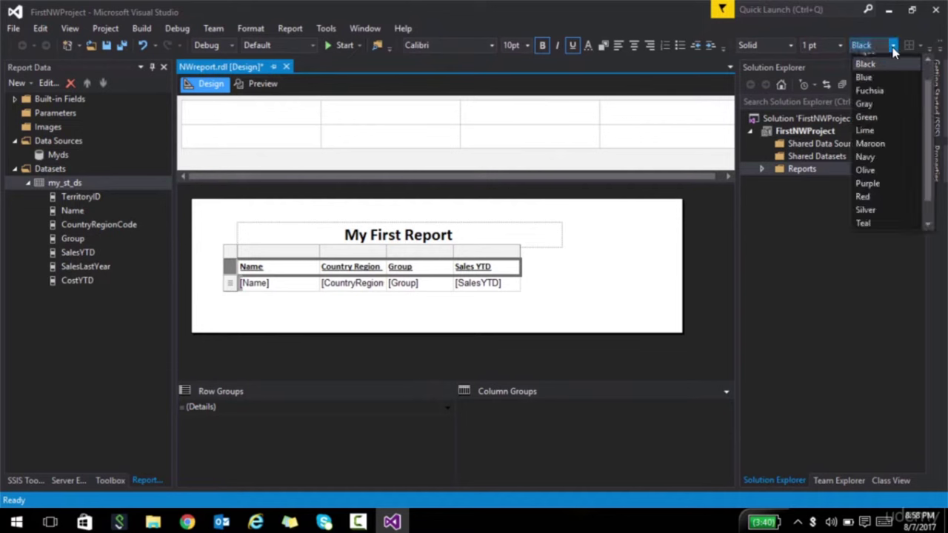
click(883, 154)
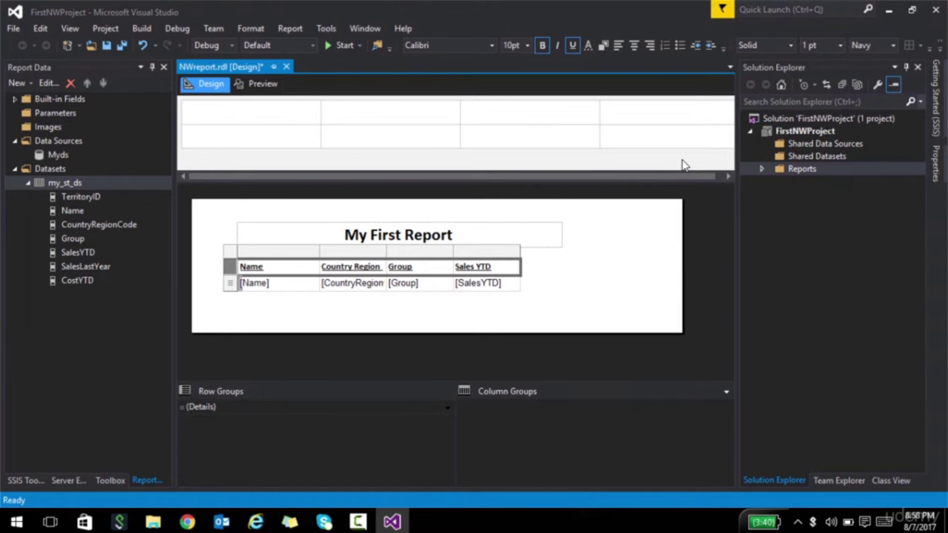
click(643, 279)
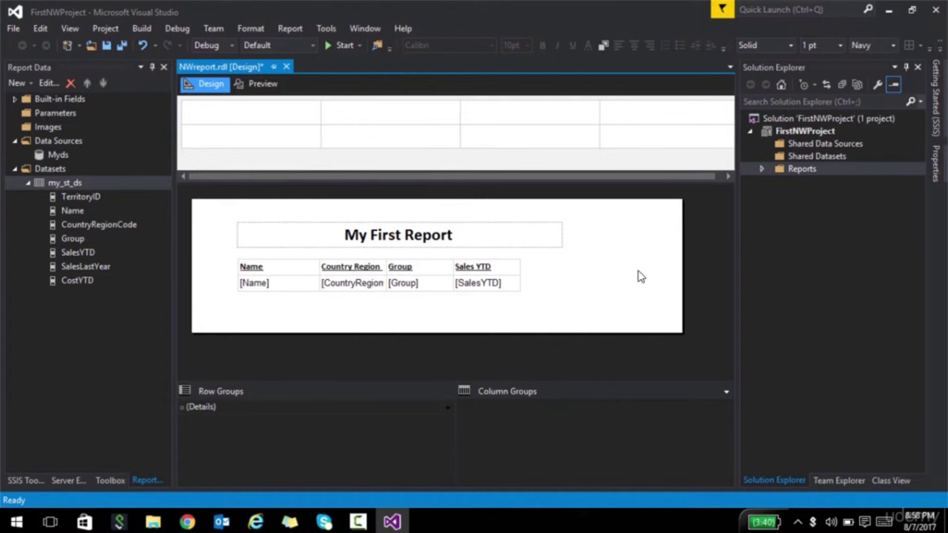
click(265, 85)
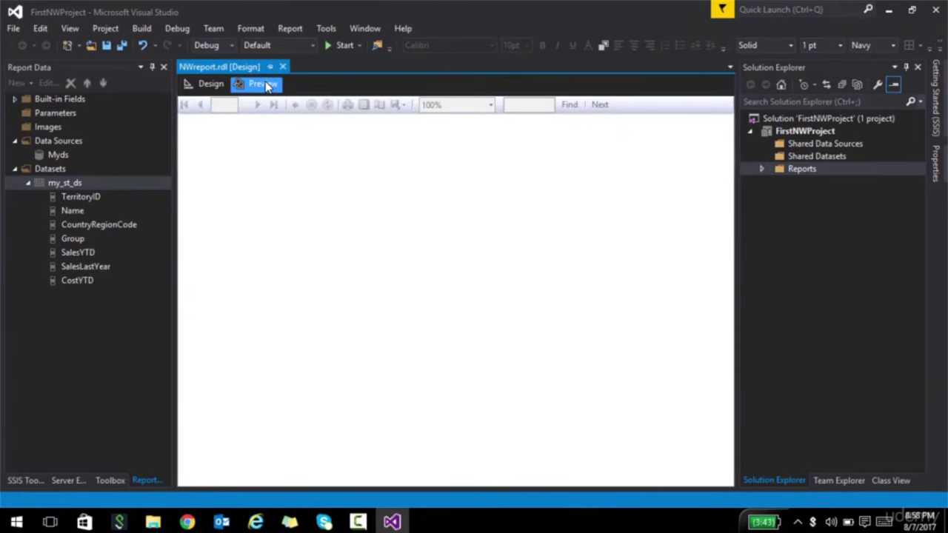
click(287, 124)
text(sa)
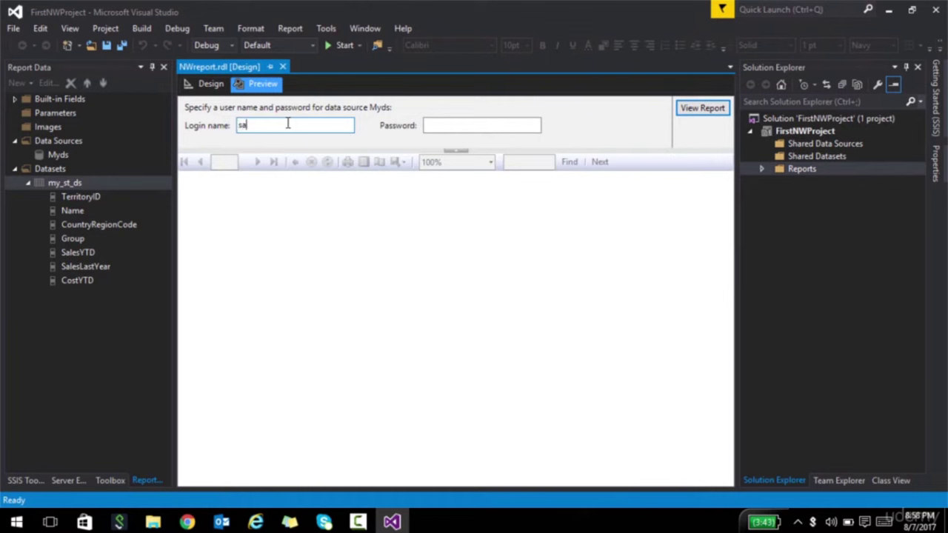
key(Tab)
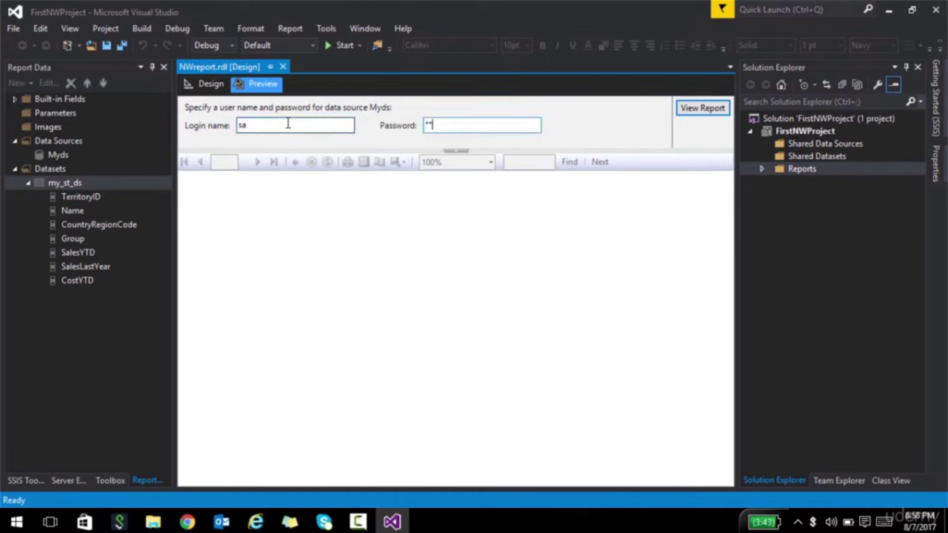
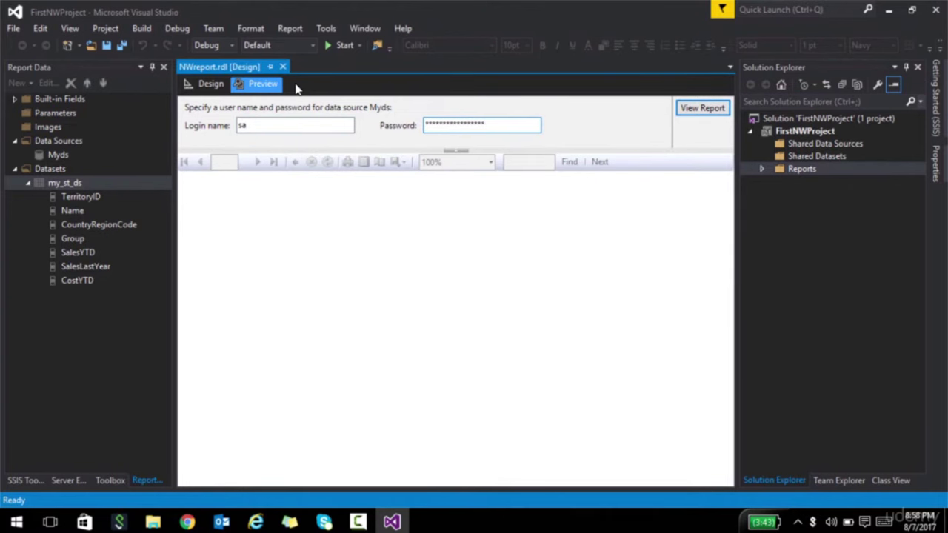
key(Return)
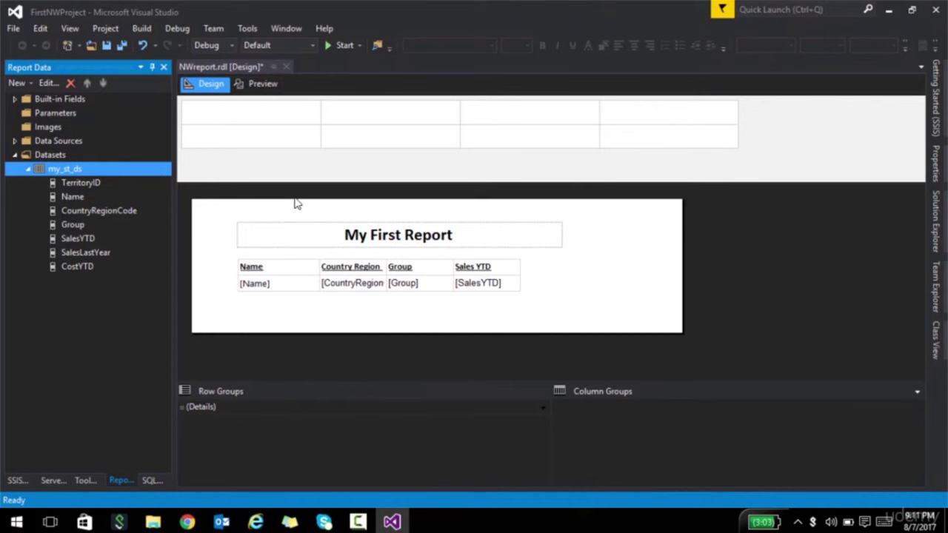
- Preview the report's ten sales territory rows, then return to Design and open the my_st_ds dataset
click(273, 85)
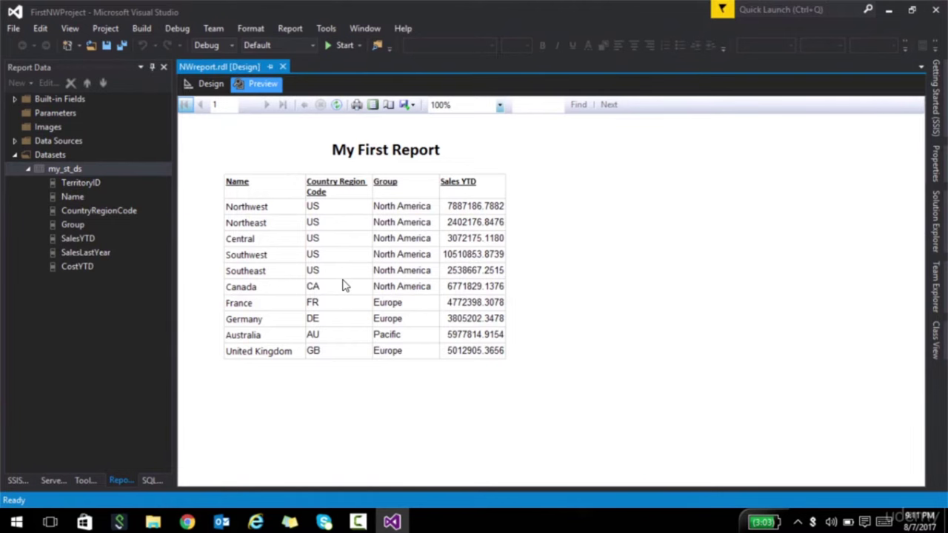
click(210, 84)
double_click(70, 172)
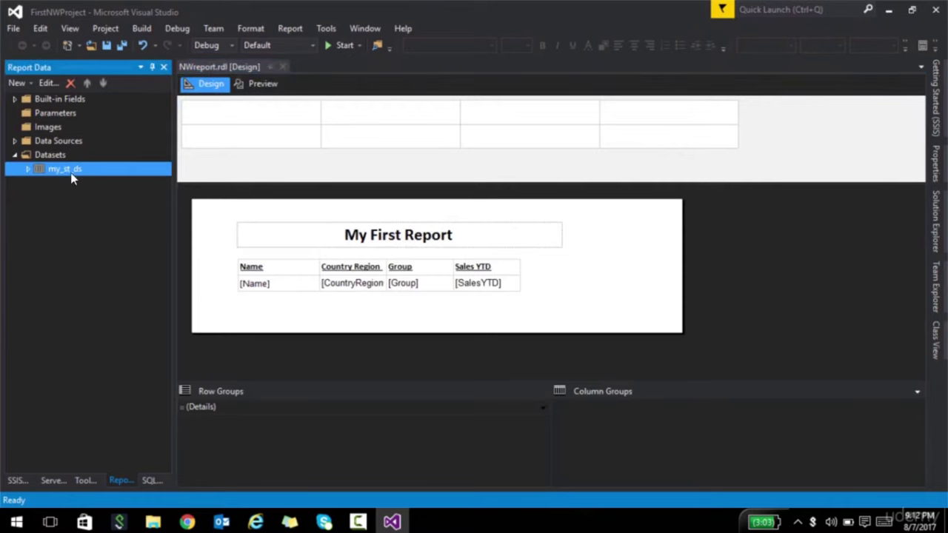
click(492, 291)
key(Return)
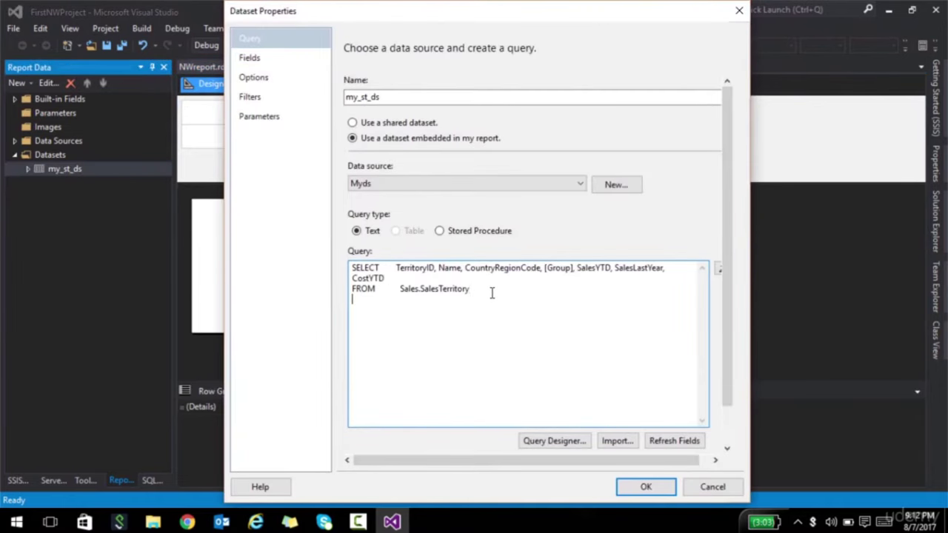
text(Where)
double_click(511, 268)
key(ctrl+c)
click(413, 299)
key(ctrl+v)
key(BackSpace)
key(BackSpace)
text(= @)
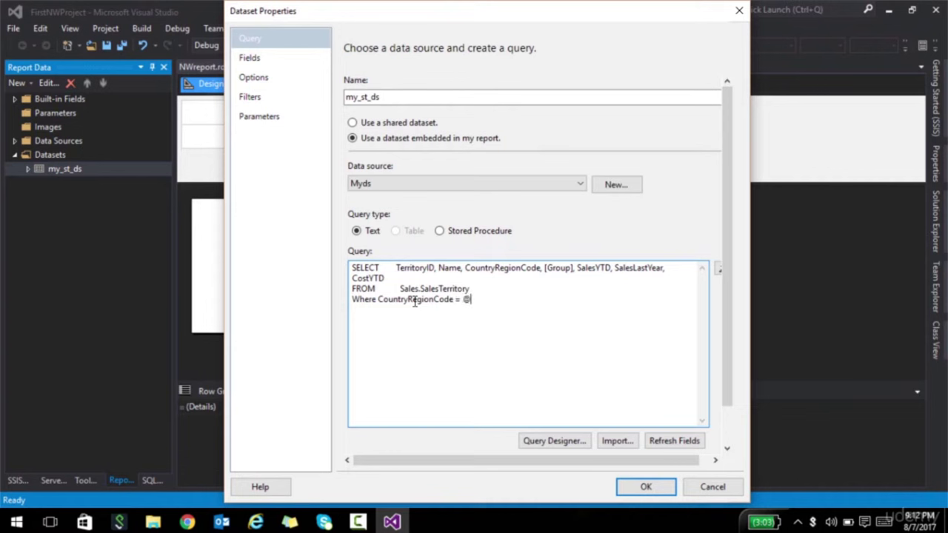
key(ctrl+v)
key(BackSpace)
key(BackSpace)
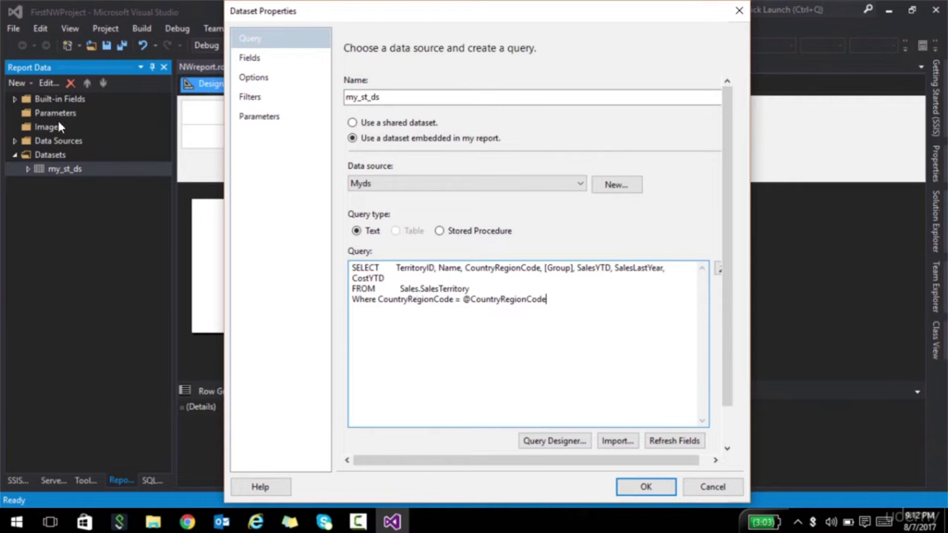
click(672, 495)
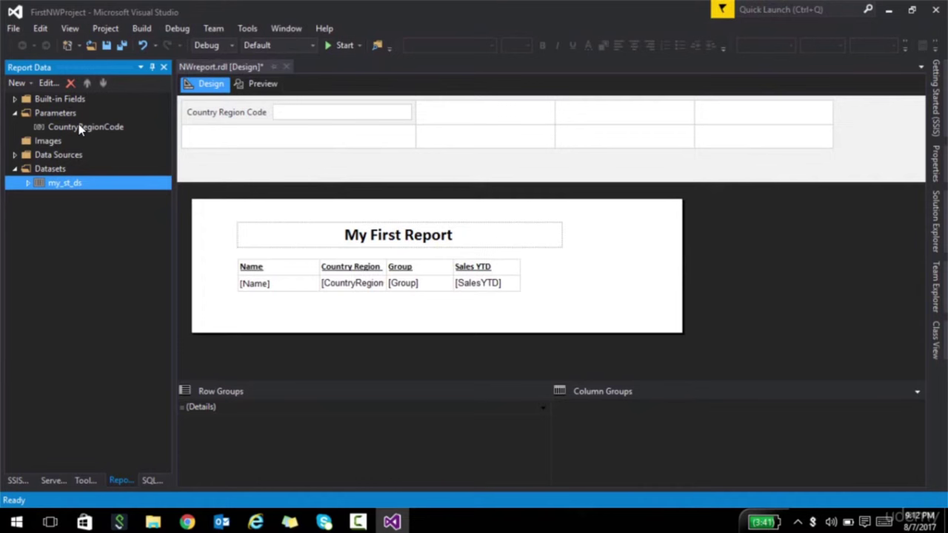
double_click(72, 185)
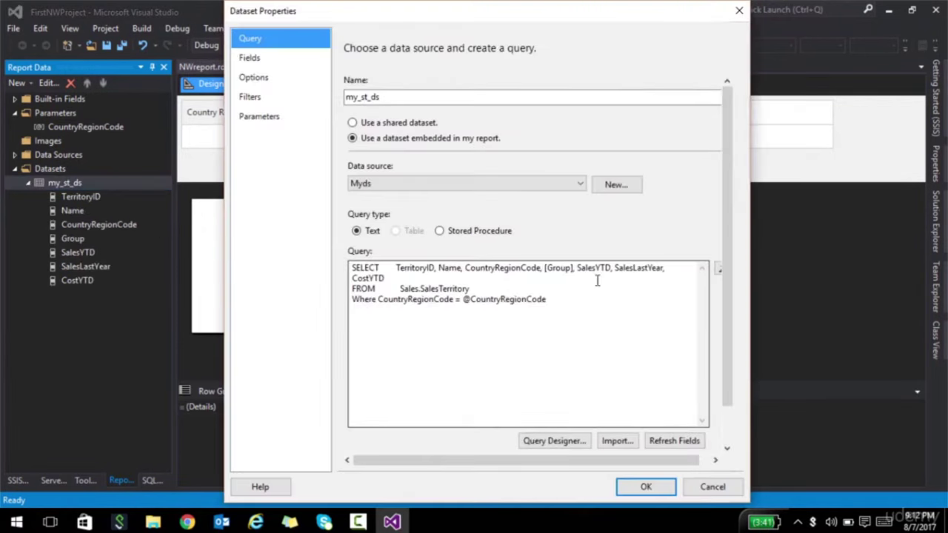
click(666, 491)
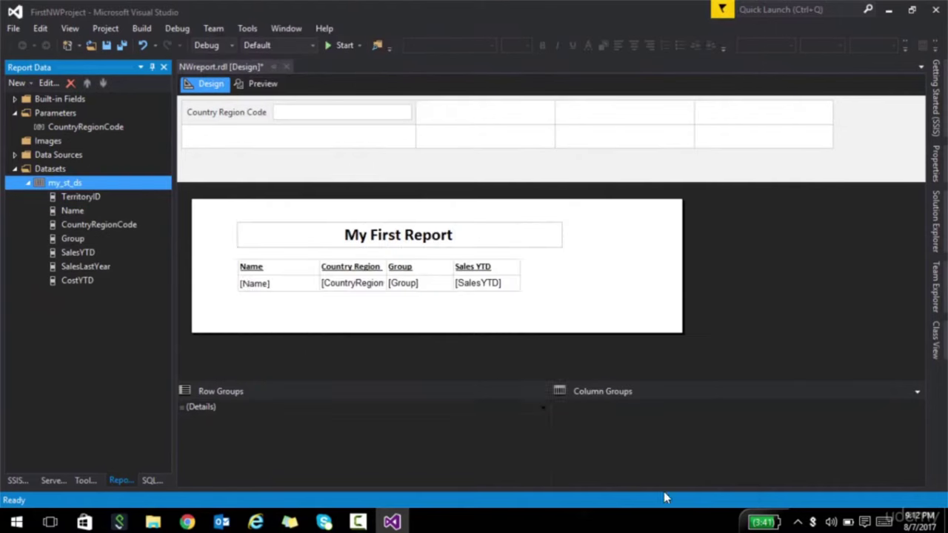
double_click(93, 130)
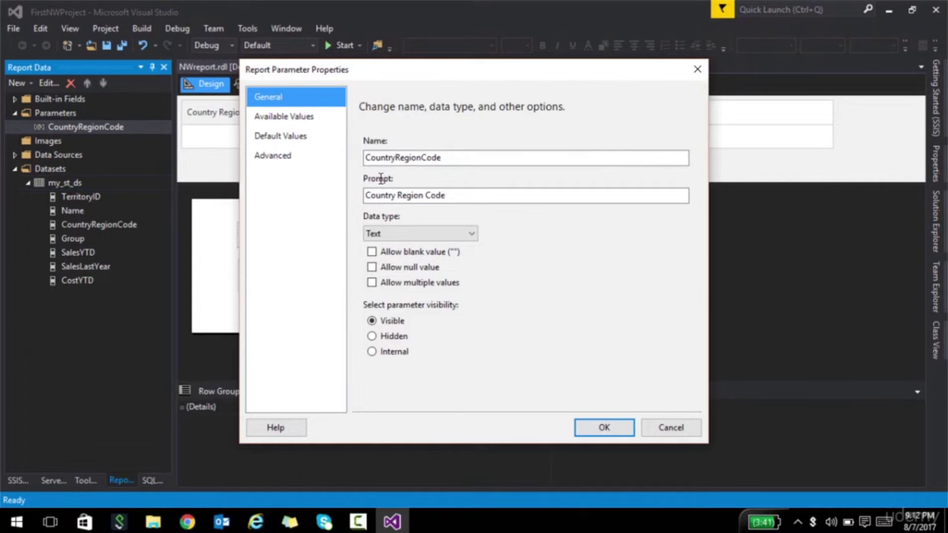
click(310, 123)
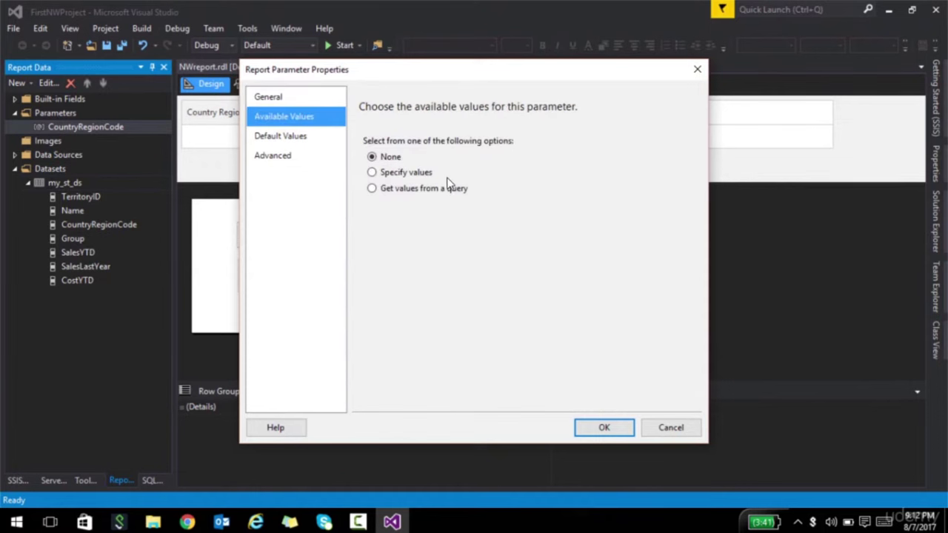
click(289, 141)
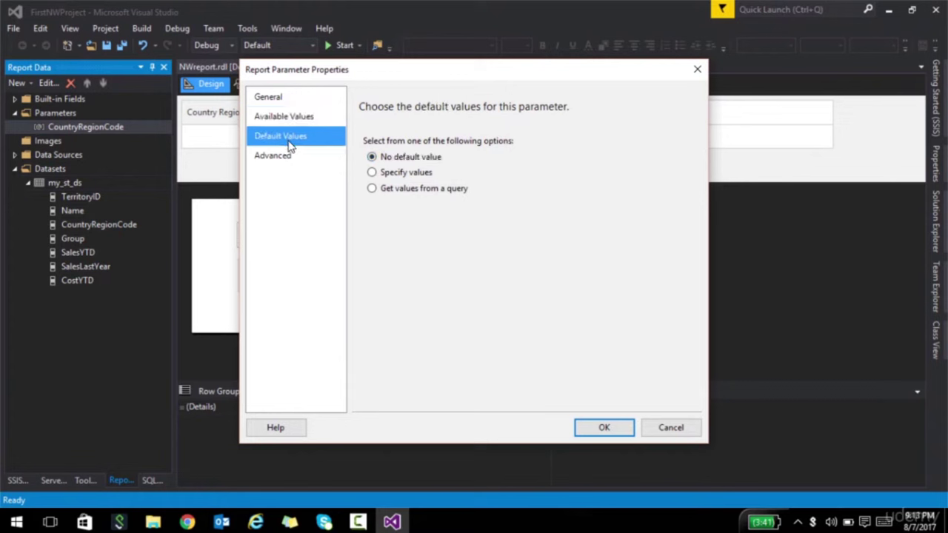
click(294, 156)
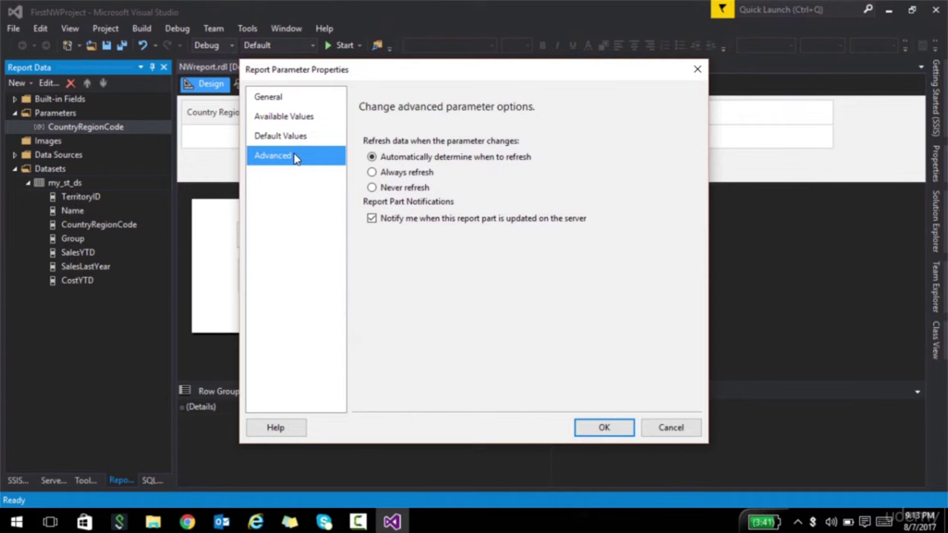
click(603, 429)
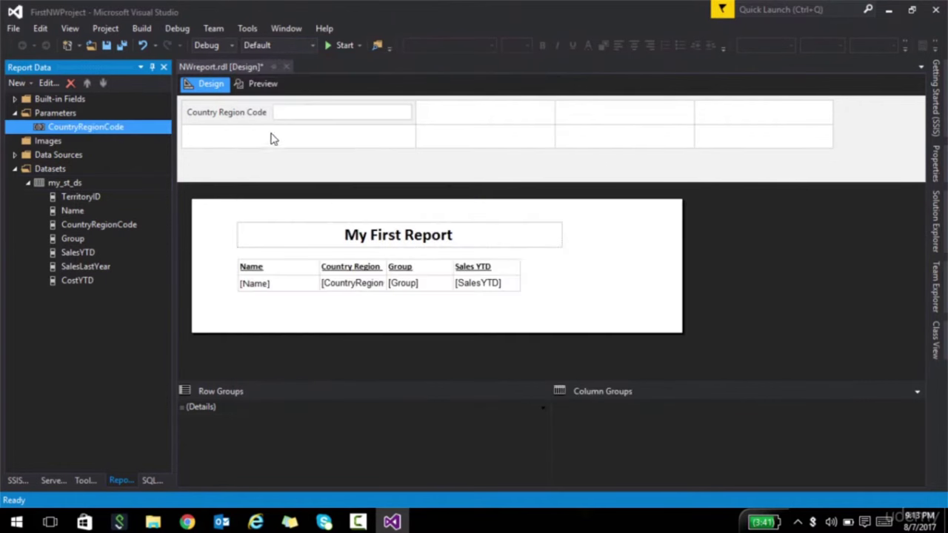
click(271, 85)
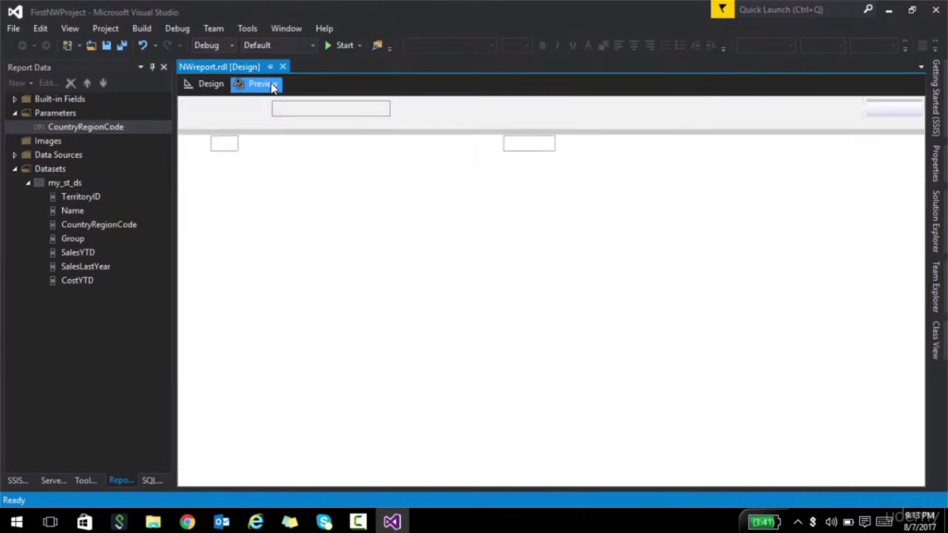
click(354, 108)
text(US)
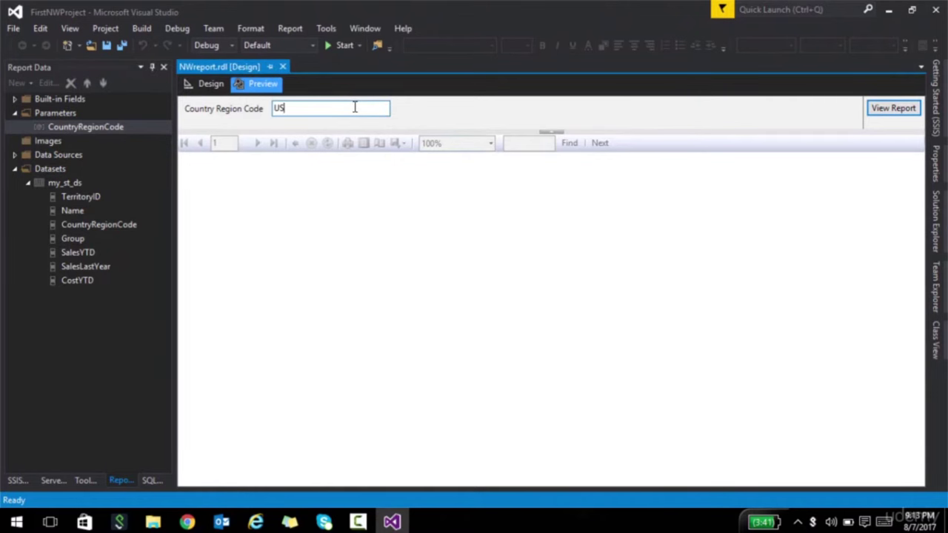
key(Return)
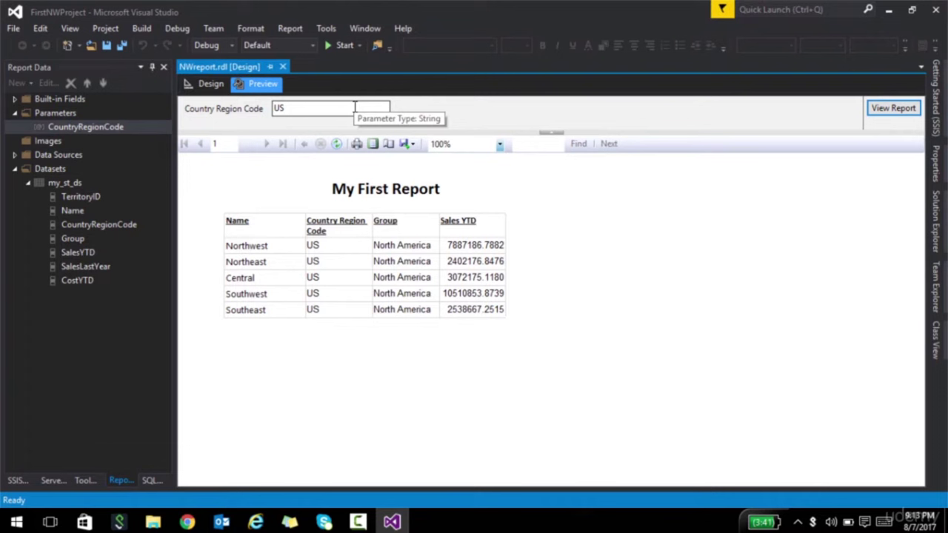
click(355, 109)
text(CA)
key(BackSpace)
key(BackSpace)
key(BackSpace)
key(BackSpace)
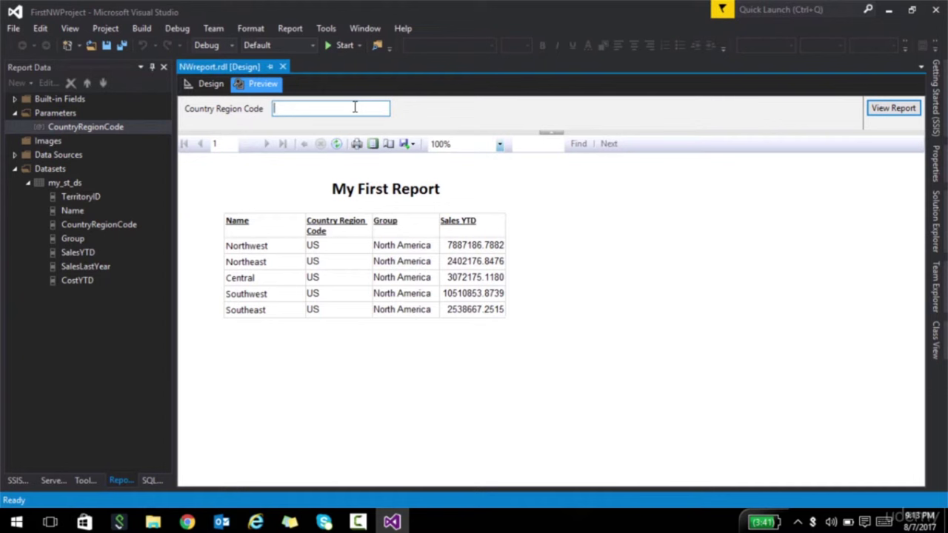
text(CA)
key(Return)
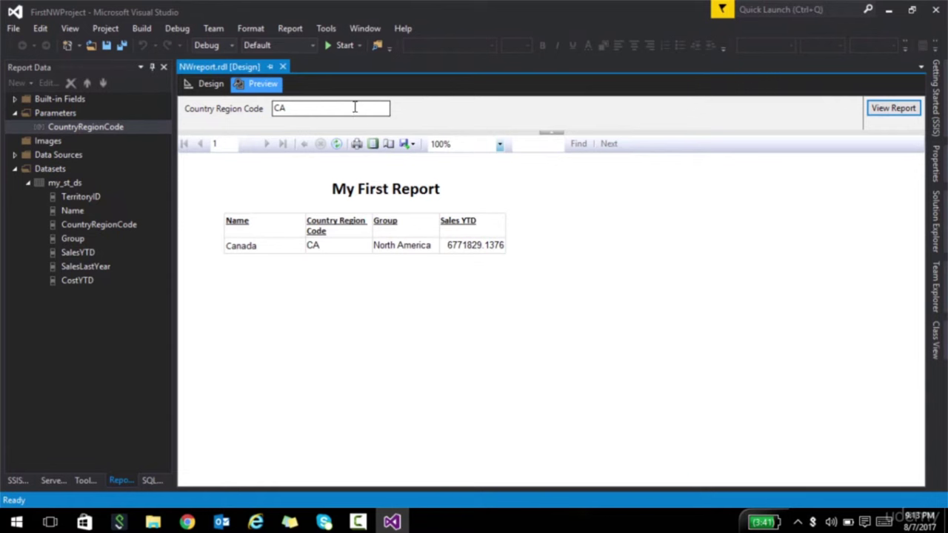
click(210, 84)
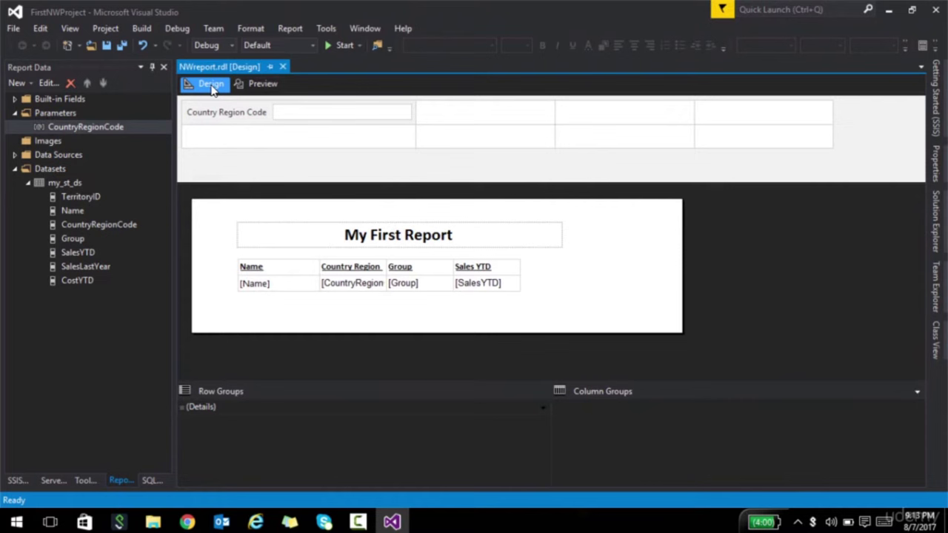
- Copy the full my_st_ds query text from its dataset properties
click(62, 173)
right_click(62, 173)
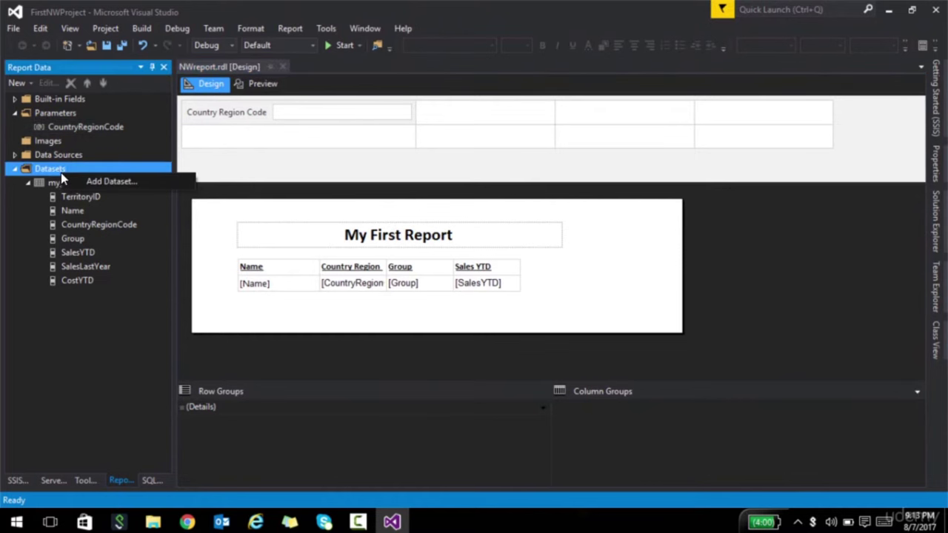
click(48, 182)
double_click(48, 181)
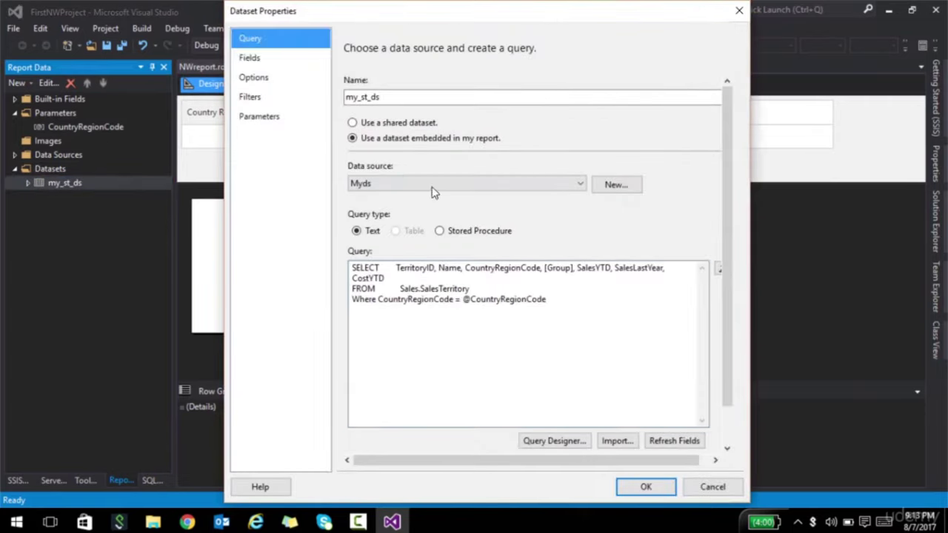
key(ctrl+a)
key(ctrl+c)
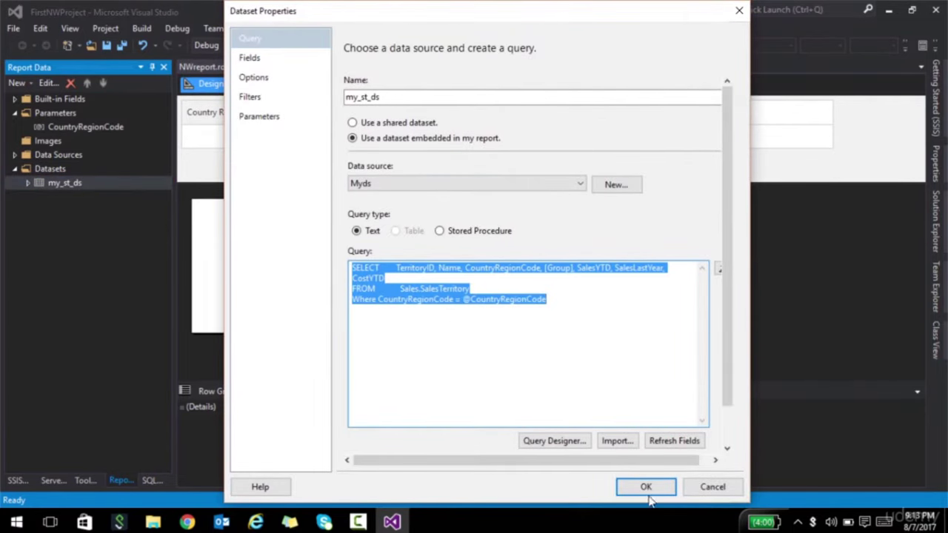
click(713, 487)
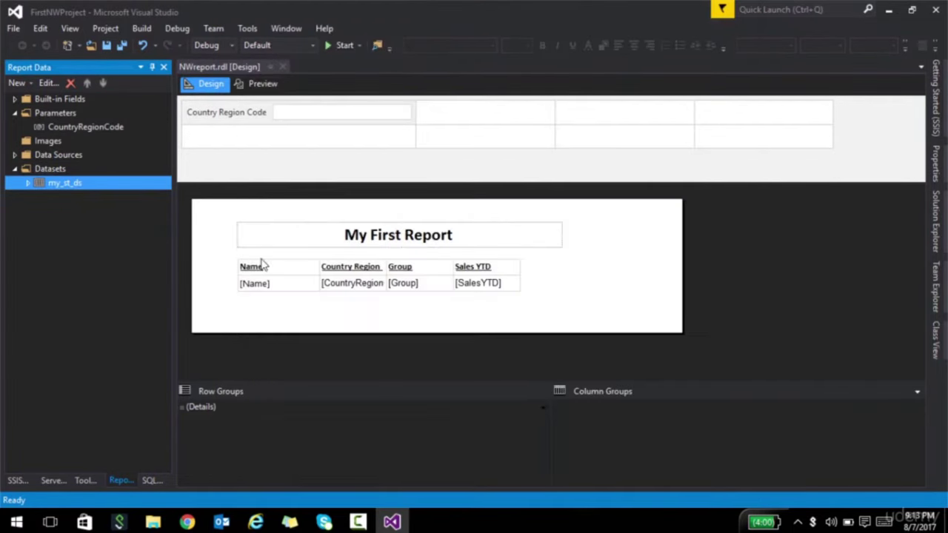
- Add a new embedded dataset named CountryregionCodeDS using the Myds data source
click(56, 171)
right_click(57, 171)
click(74, 179)
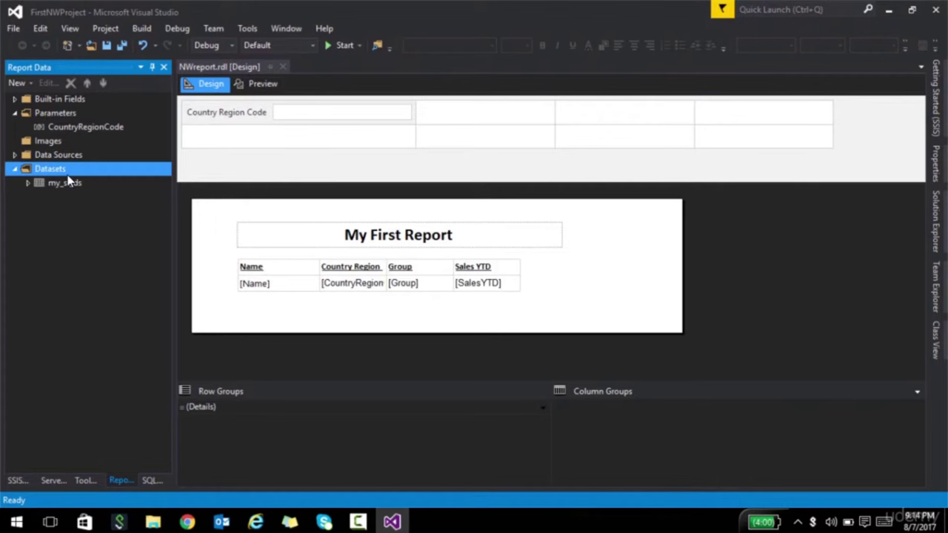
click(258, 116)
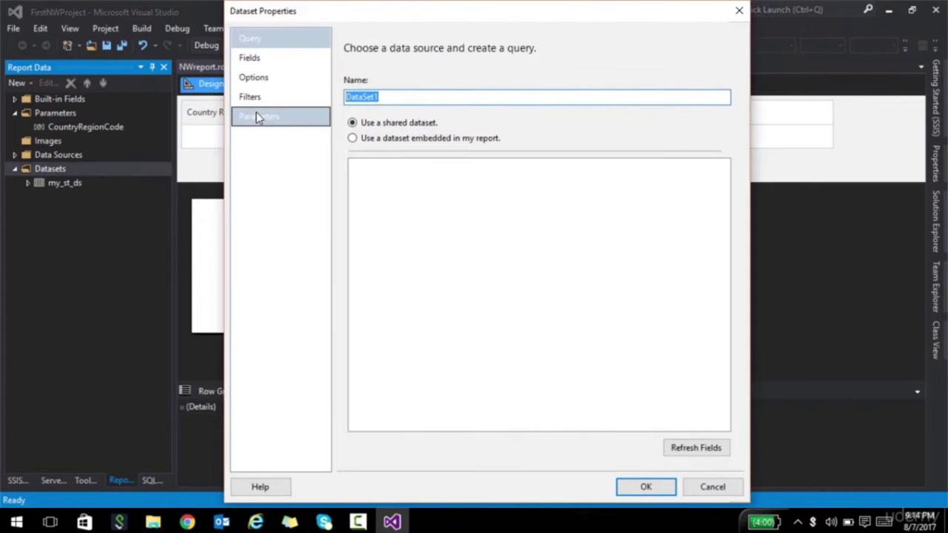
text(CountryregionCodeDS)
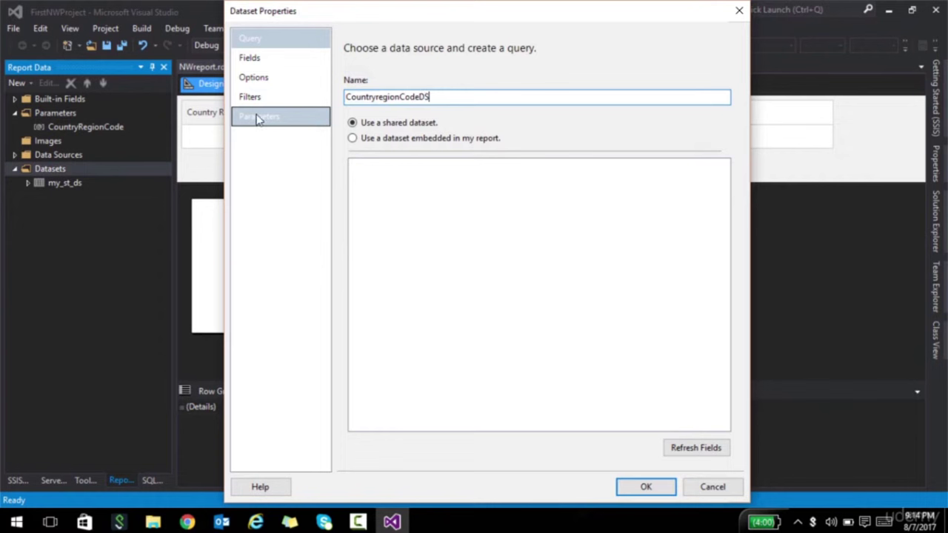
click(391, 143)
click(443, 185)
click(445, 196)
- Paste the query and reduce it to SELECT DISTINCT CountryRegionCode without the Where filter
click(455, 308)
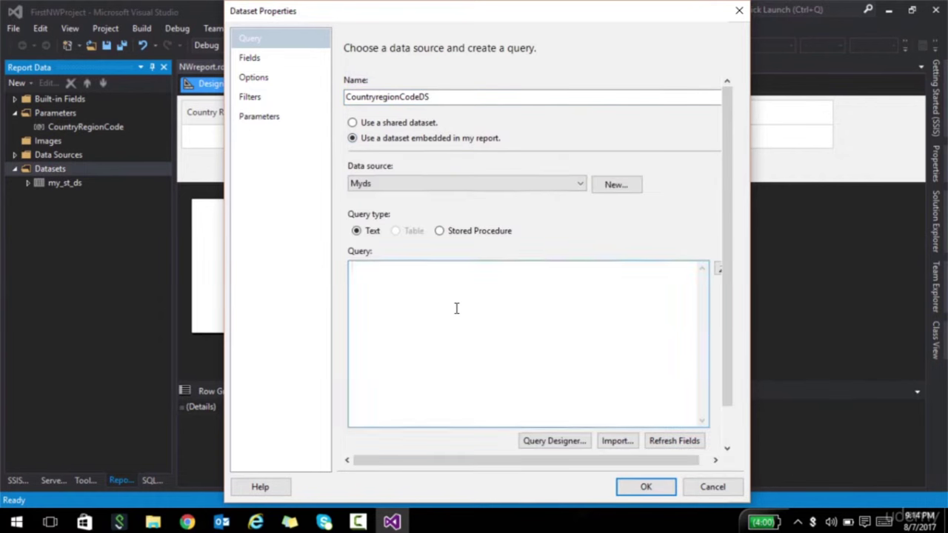
key(ctrl+v)
drag(395, 268, 464, 267)
text(DISTINCT)
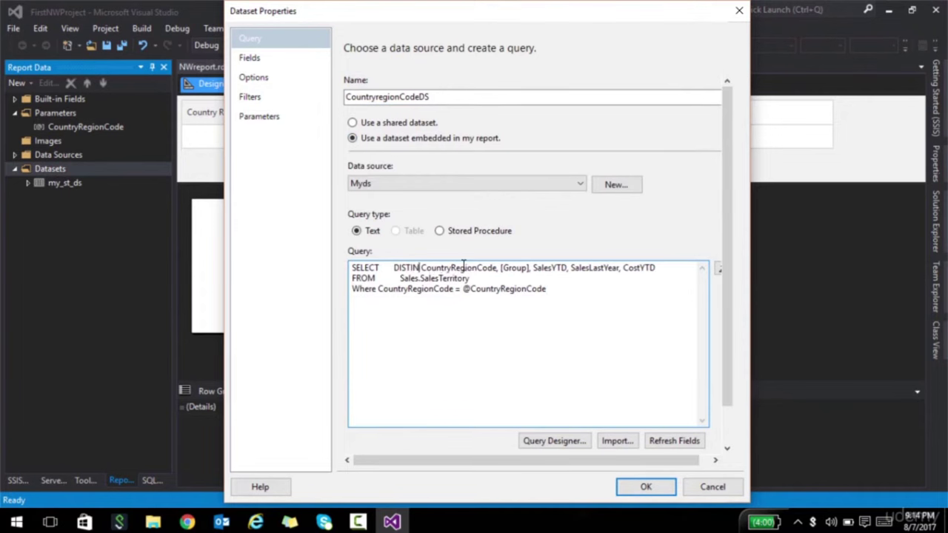
drag(510, 269, 679, 270)
key(Delete)
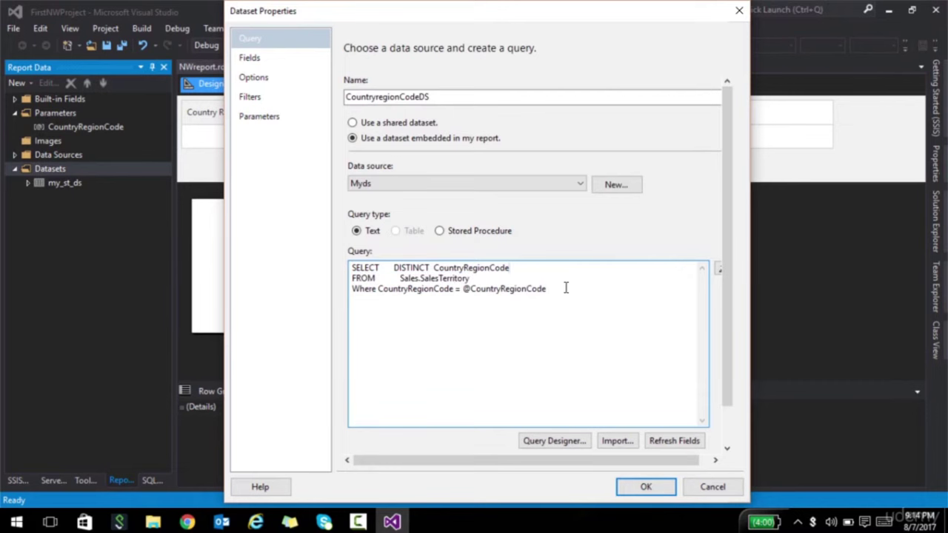
drag(546, 288, 329, 302)
key(Delete)
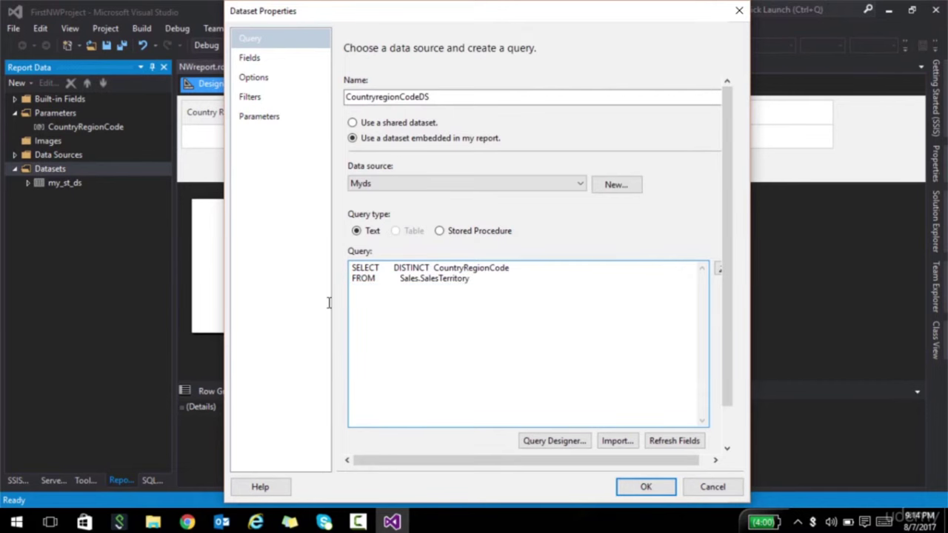
- Run the query in the graphical designer to check the distinct codes, then save the dataset
click(552, 441)
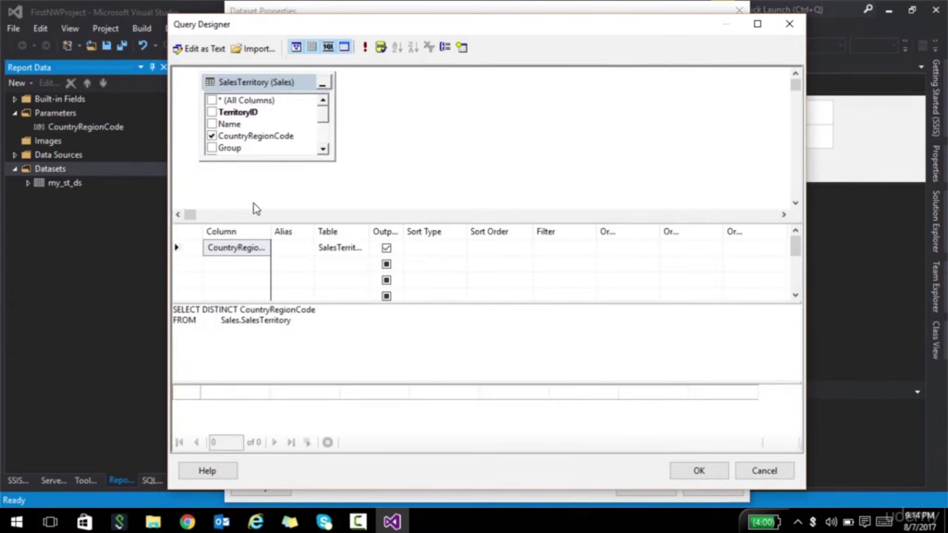
click(364, 49)
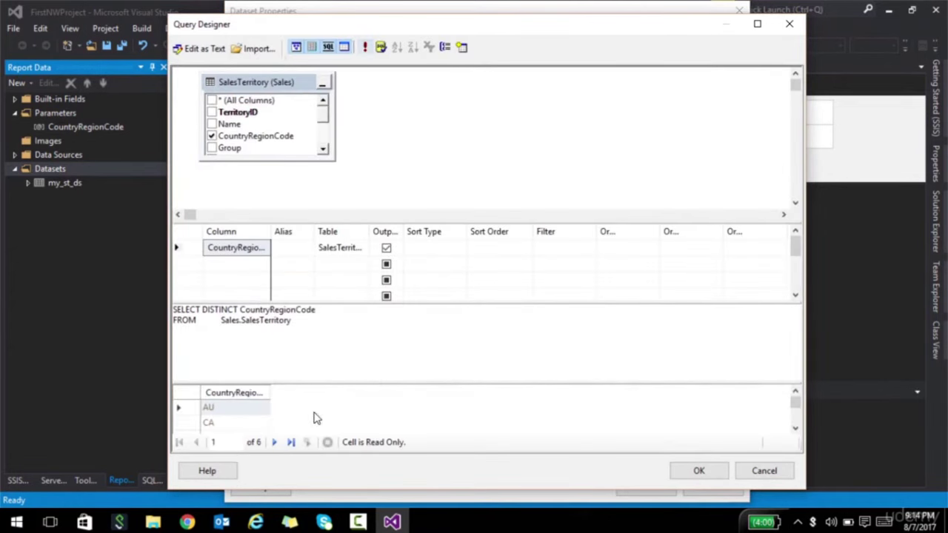
drag(312, 382, 310, 344)
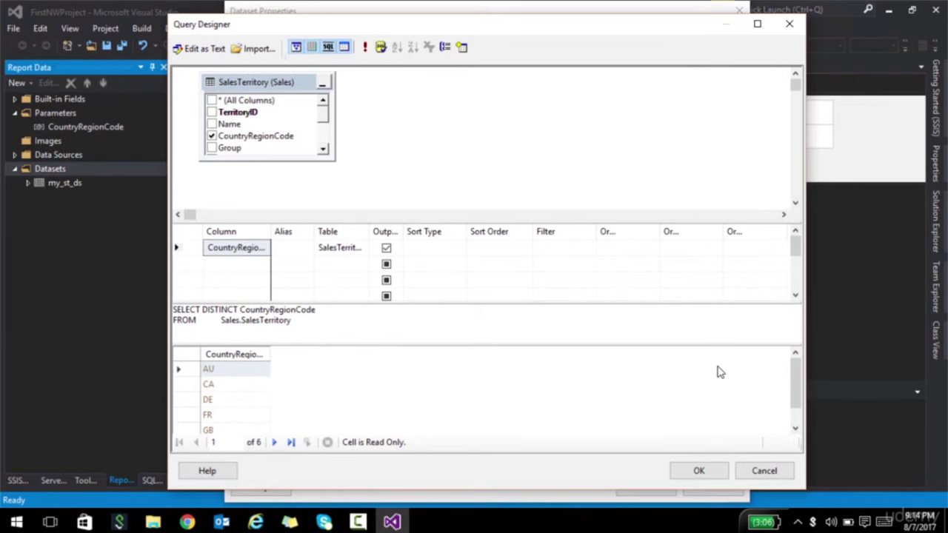
click(704, 472)
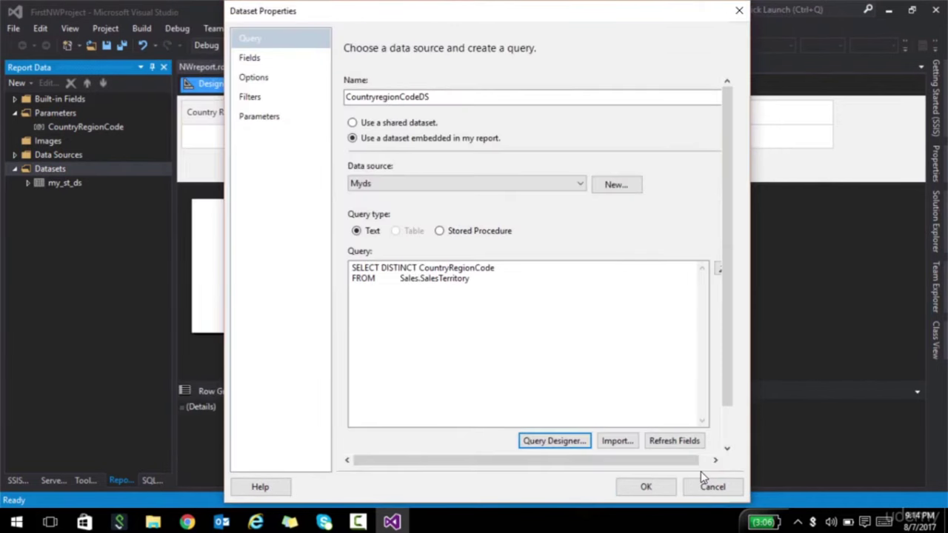
click(663, 485)
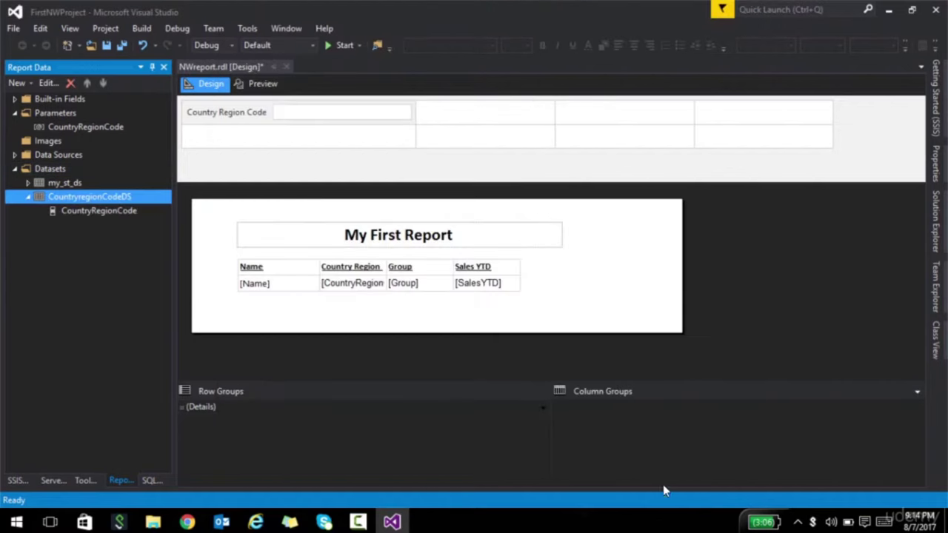
- Source CountryRegionCode's available values from CountryregionCodeDS, with CountryRegionCode as value and label
double_click(41, 130)
click(274, 117)
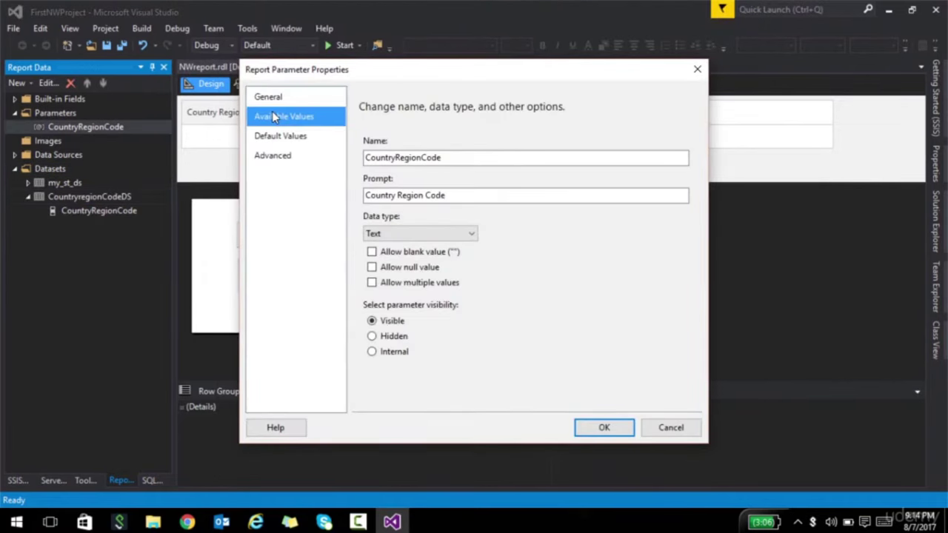
click(403, 190)
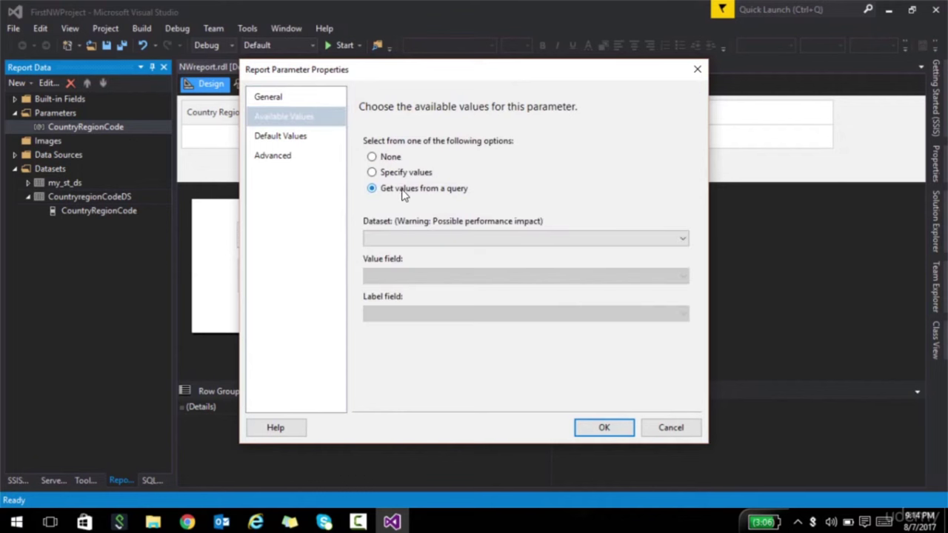
click(442, 238)
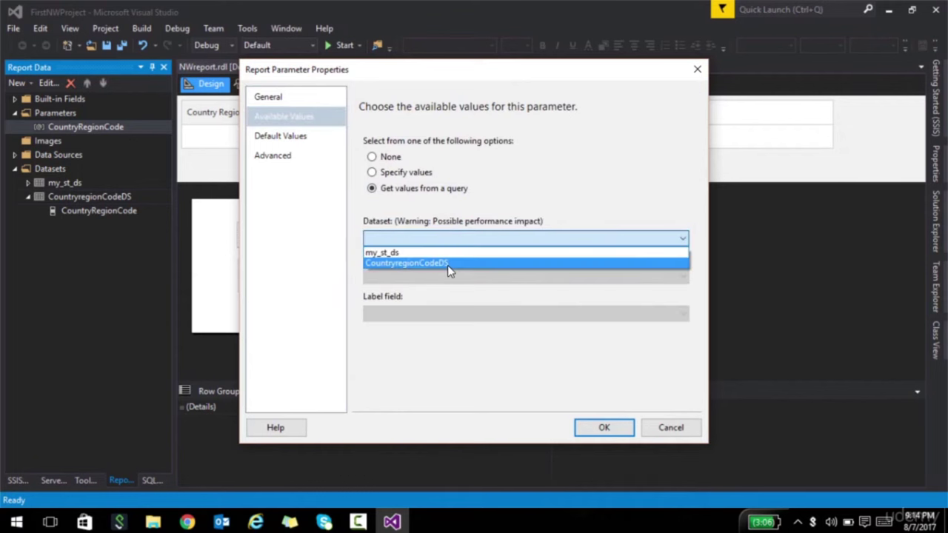
click(448, 265)
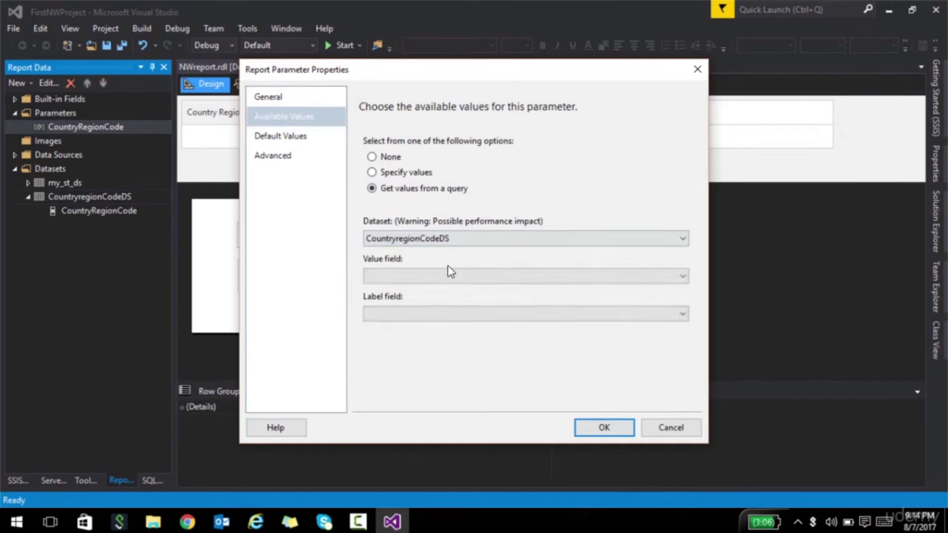
click(450, 275)
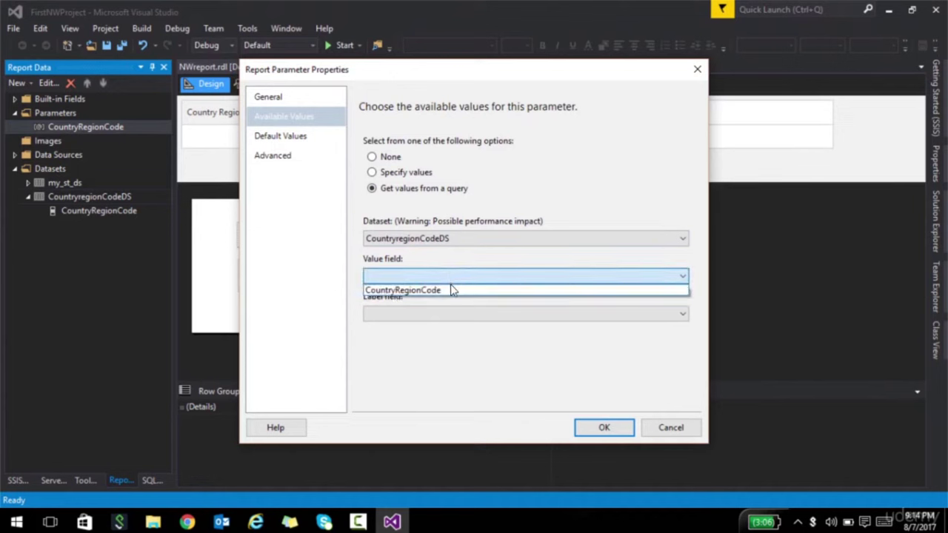
click(454, 291)
click(455, 314)
click(457, 336)
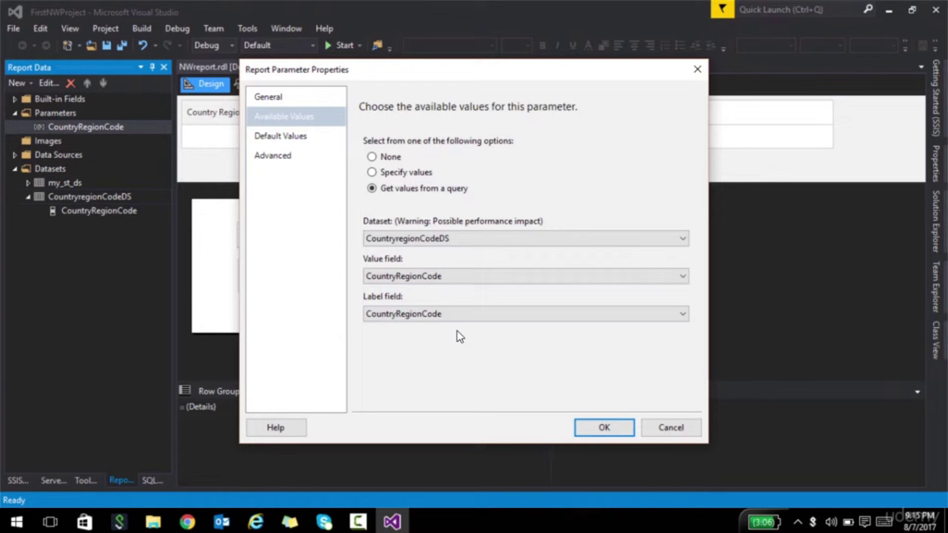
click(615, 426)
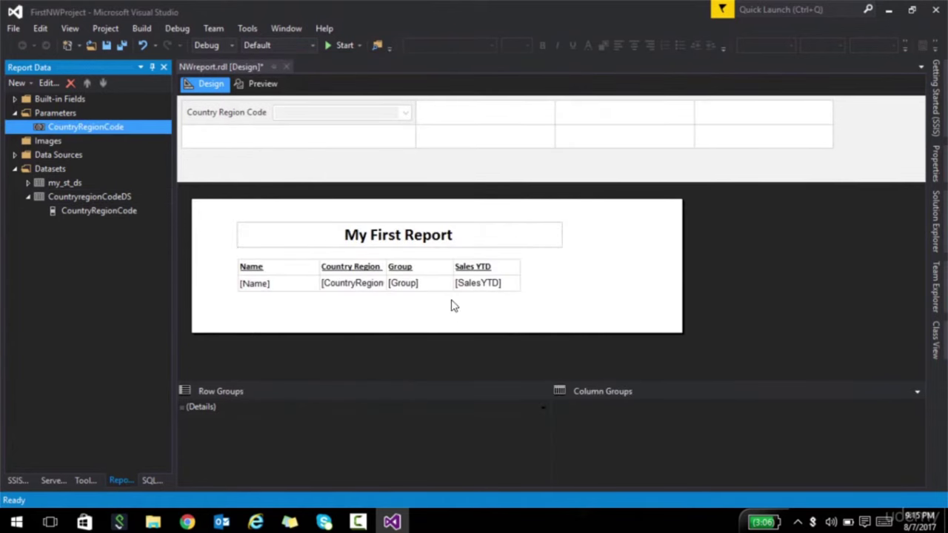
- Preview the report filtered to country region code US
click(263, 85)
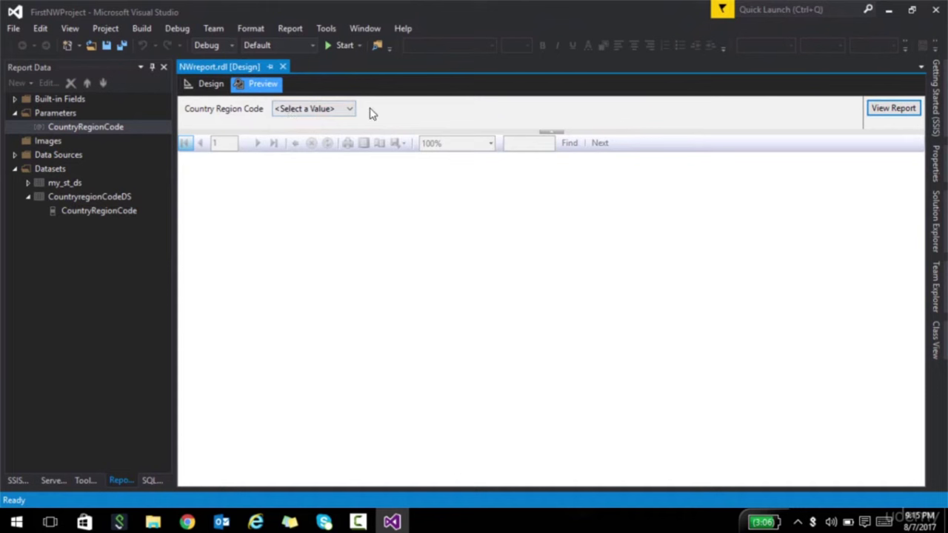
click(343, 109)
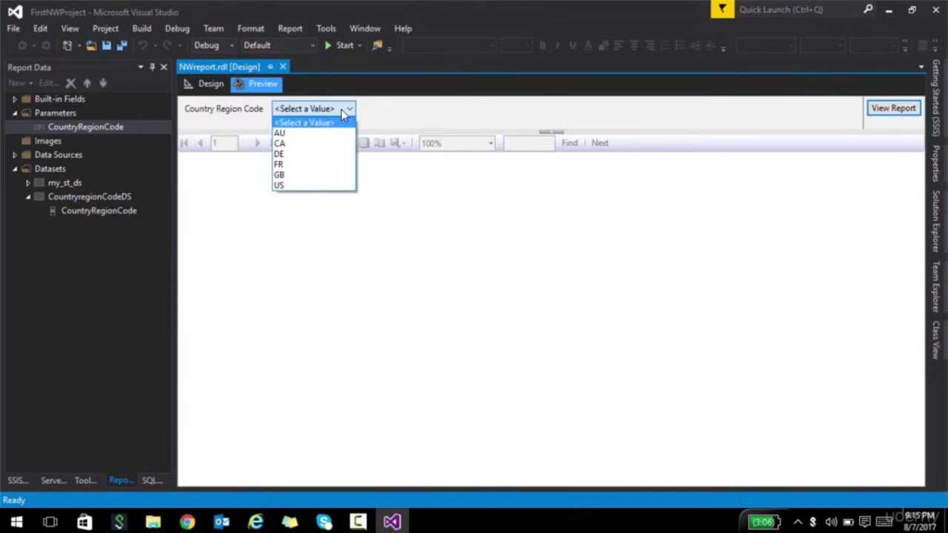
click(326, 185)
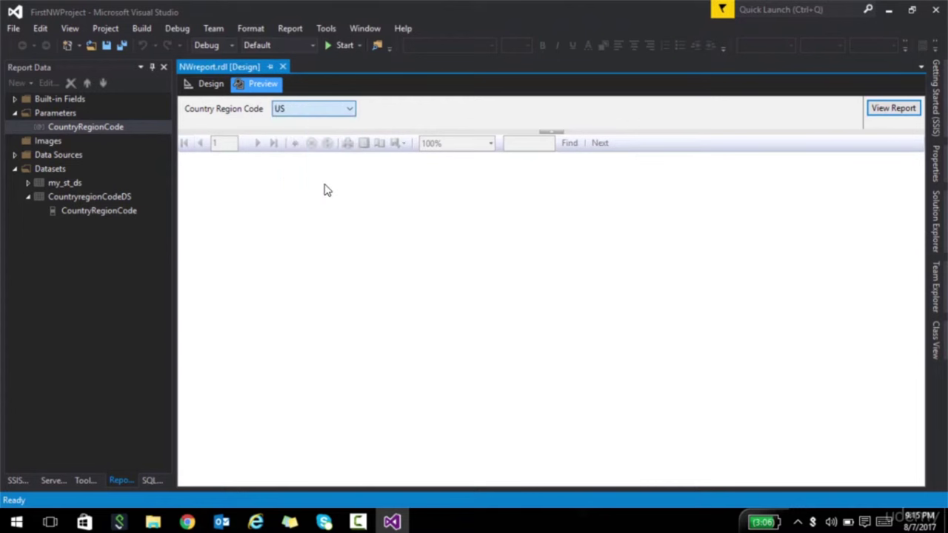
click(891, 119)
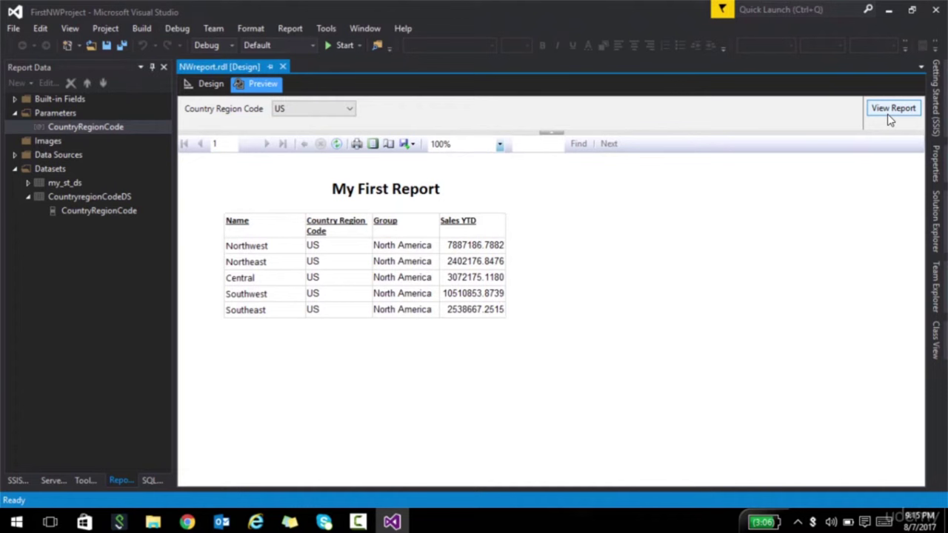
- Rerun the preview for country region code CA
click(329, 109)
click(329, 133)
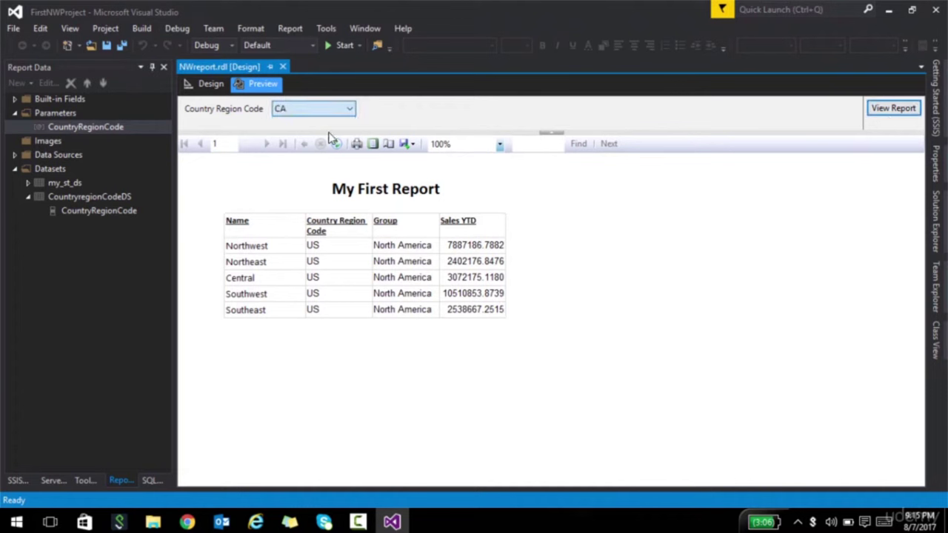
click(878, 112)
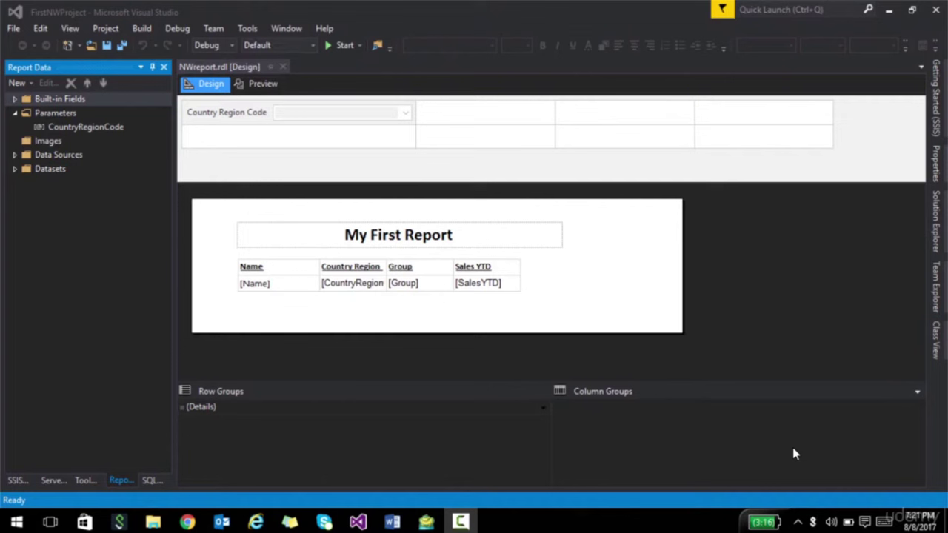
click(15, 170)
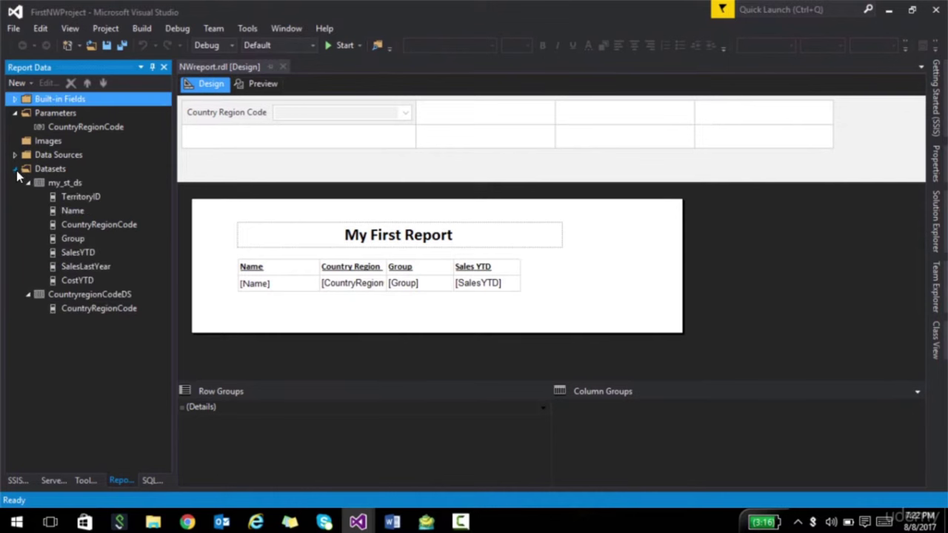
double_click(59, 184)
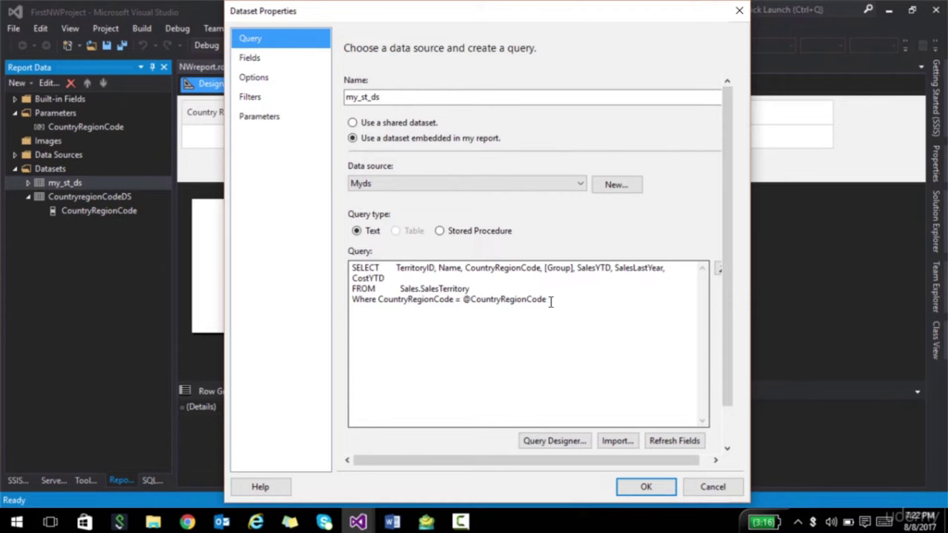
click(561, 301)
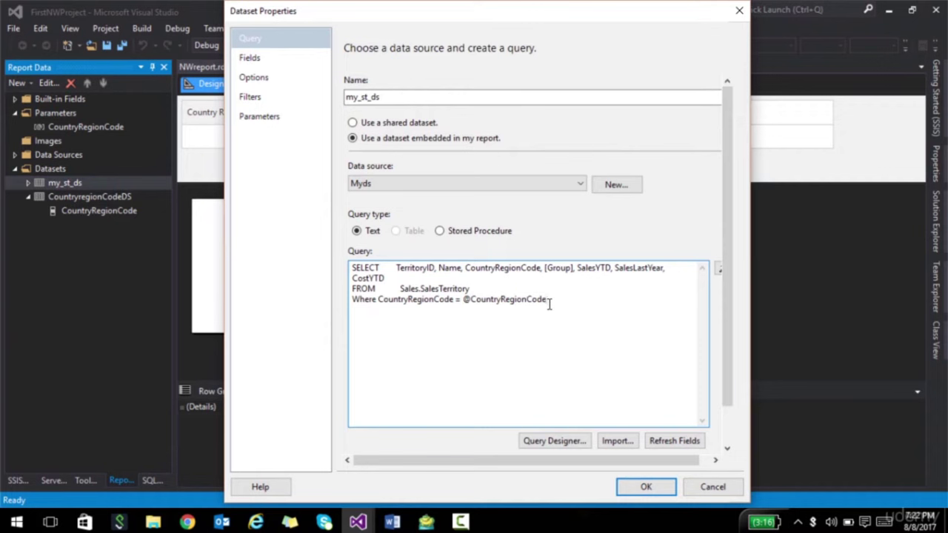
key(Return)
text(AND TerritoryID =)
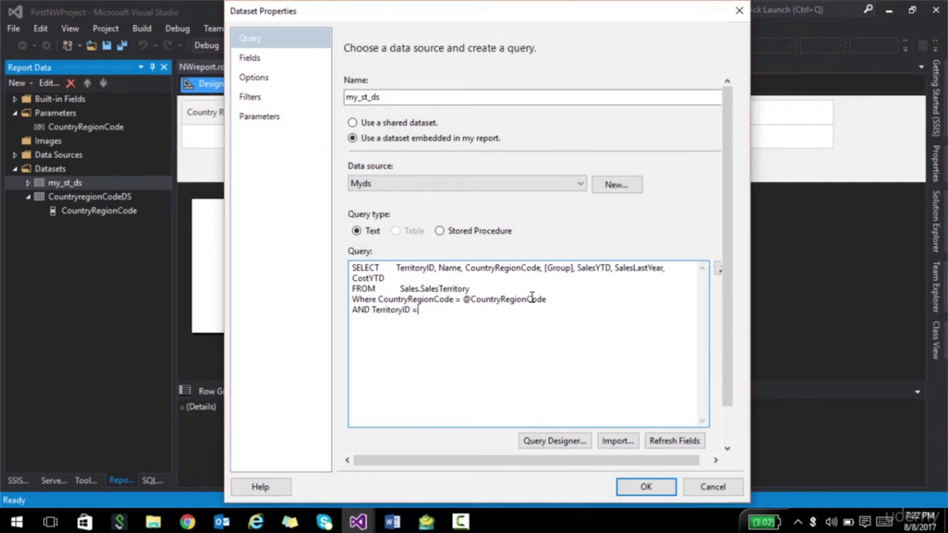
text( @TerritoryID)
click(646, 485)
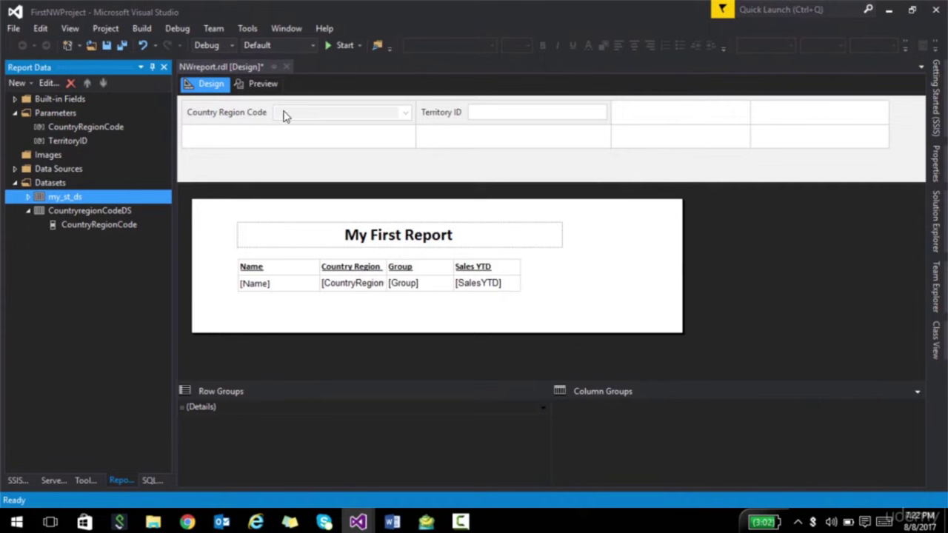
click(274, 84)
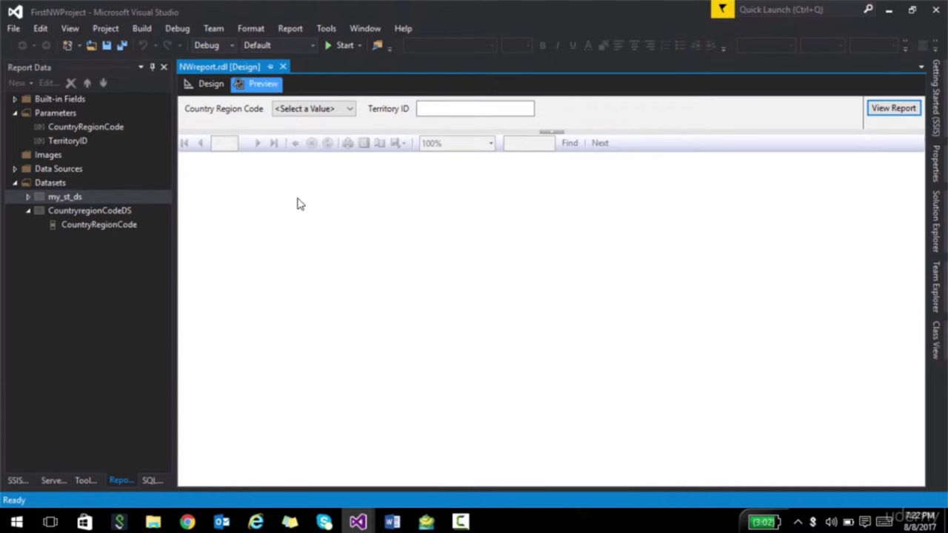
- Run the report for CA with Territory ID 3, then return to Design view
click(323, 109)
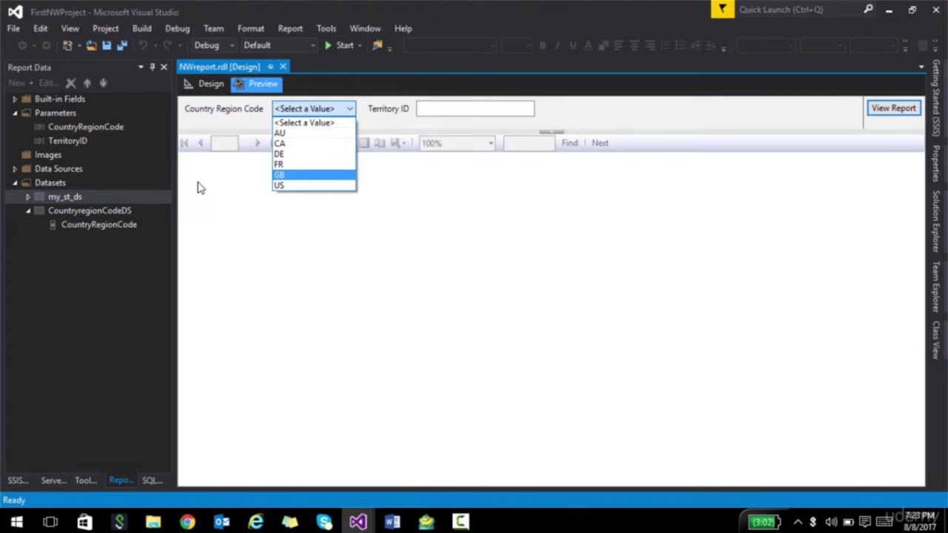
click(300, 145)
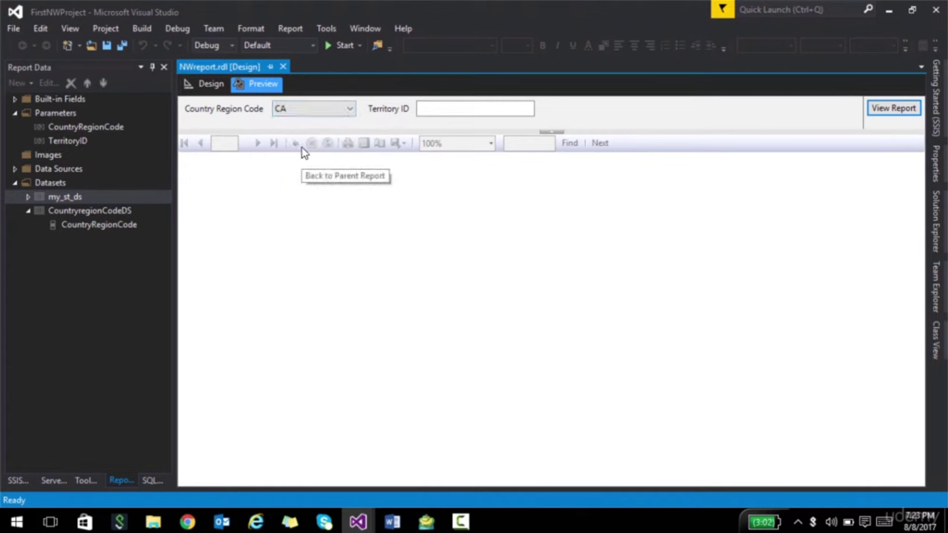
click(459, 109)
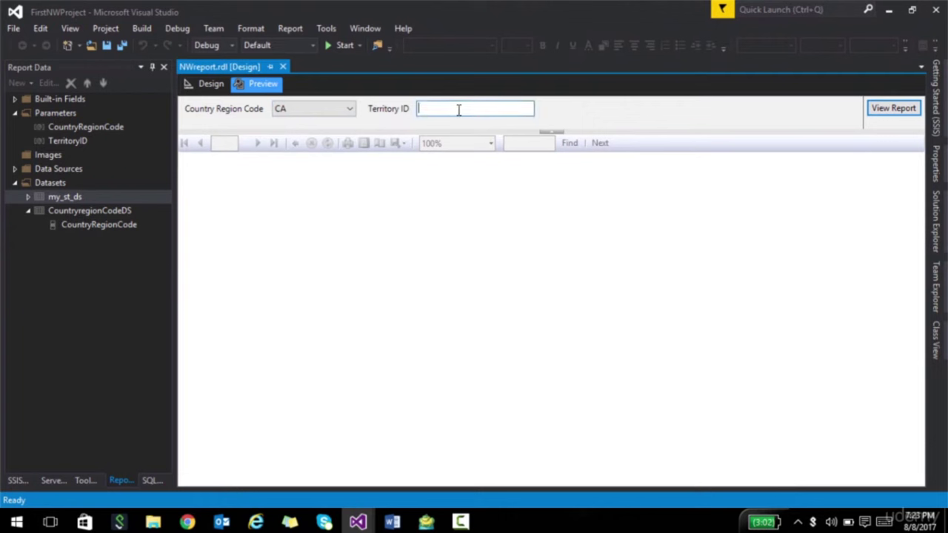
text(3)
click(891, 111)
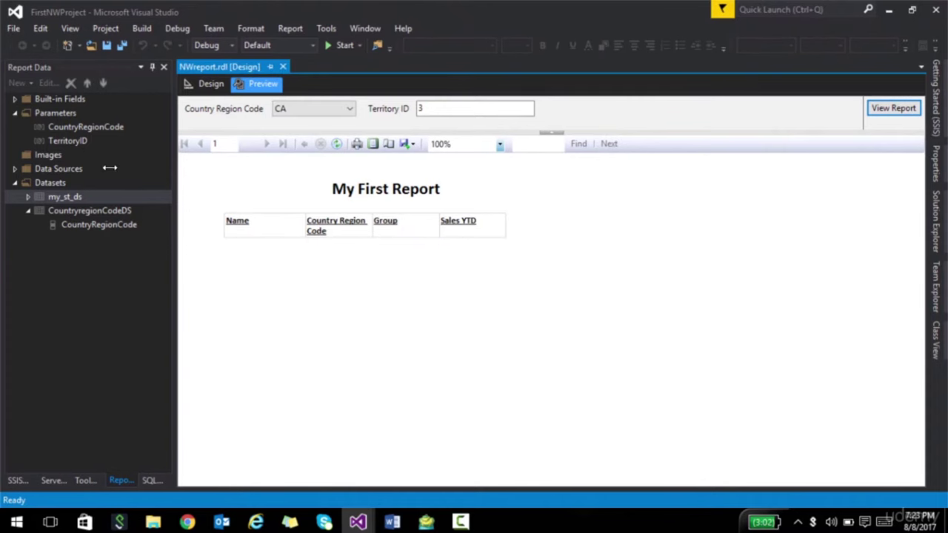
click(209, 84)
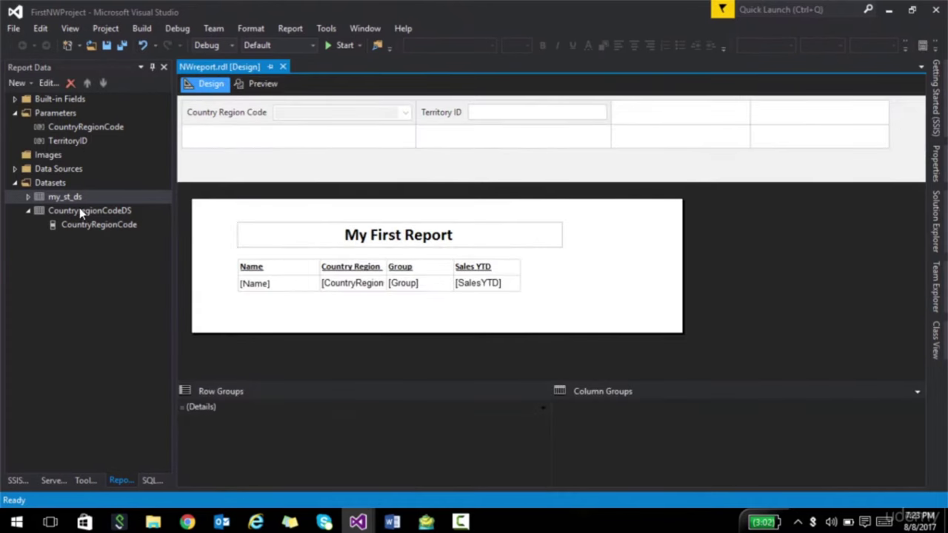
- Inspect the CountryregionCodeDS dataset unchanged, then open my_st_ds's query in the graphical query designer
double_click(118, 211)
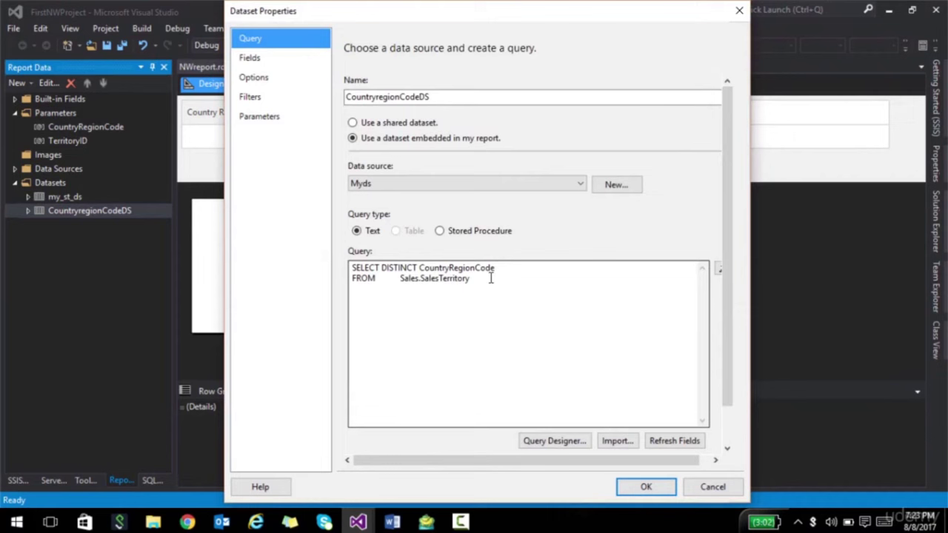
click(711, 485)
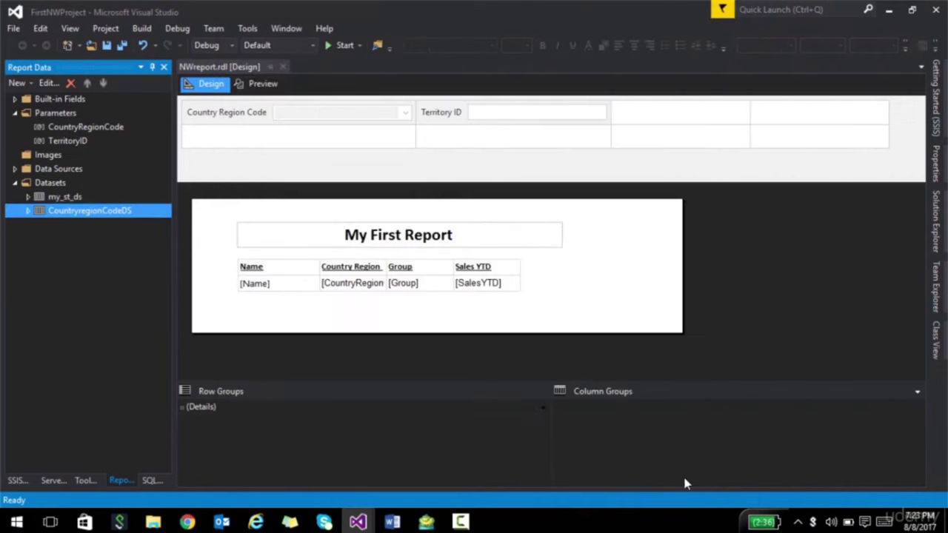
double_click(74, 198)
drag(477, 311, 334, 301)
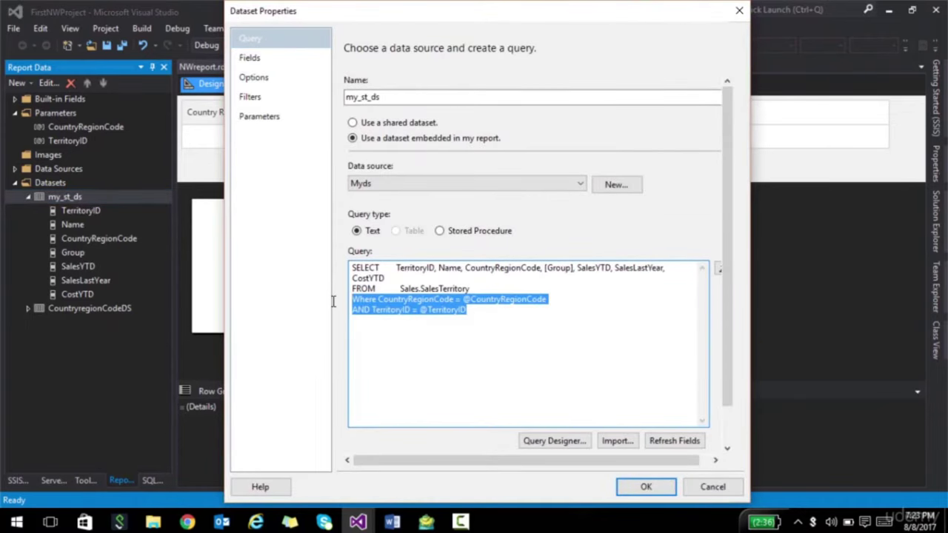
click(558, 442)
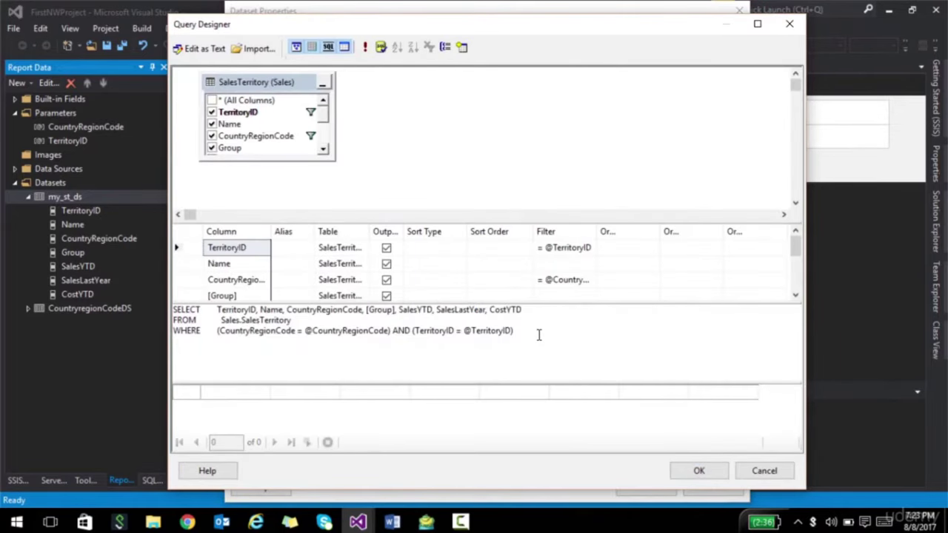
- Delete the WHERE filter line from my_st_ds's SQL and run it to view unfiltered results
drag(536, 331, 154, 345)
key(Delete)
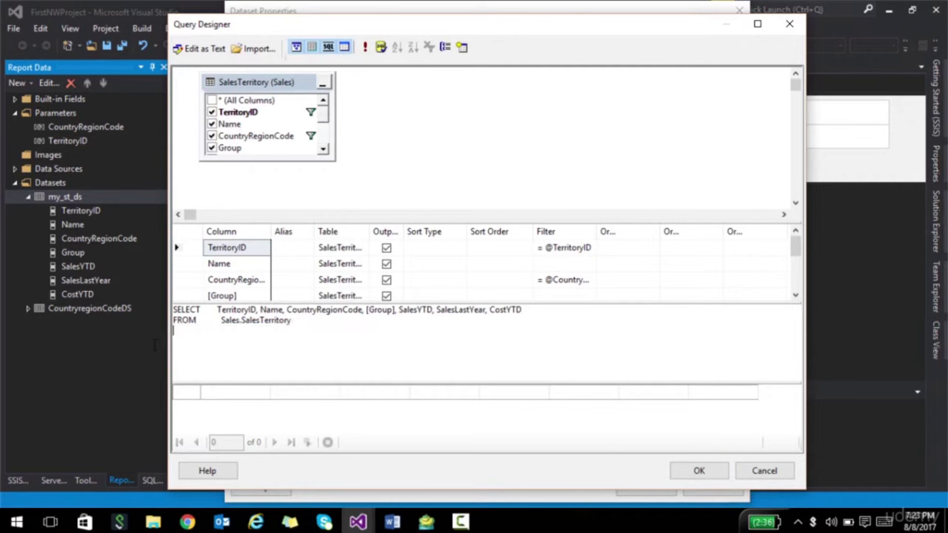
click(366, 47)
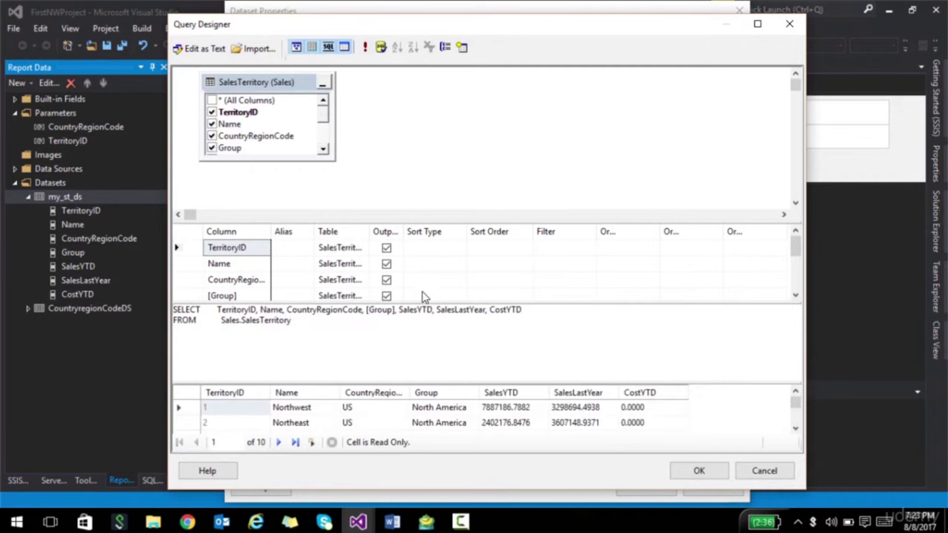
drag(423, 376, 422, 343)
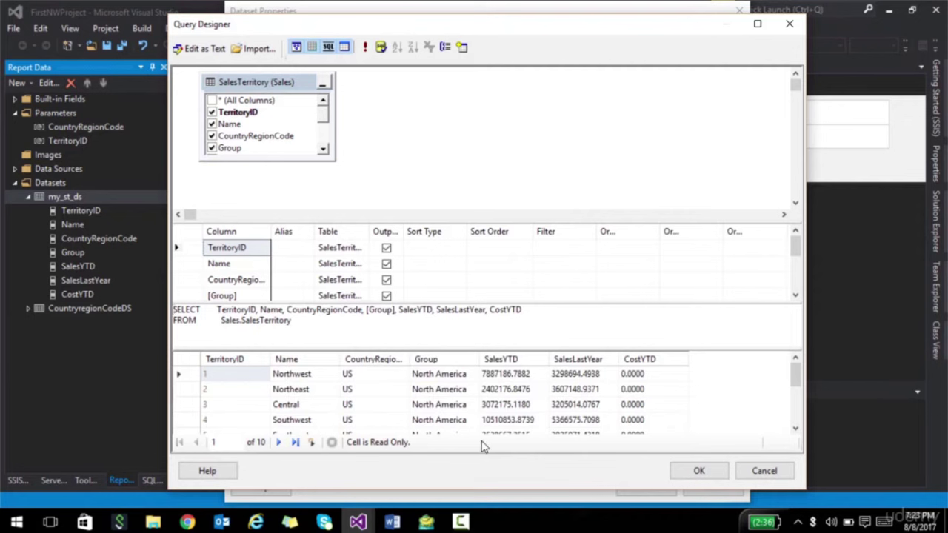
- Discard the query designer edits and close my_st_ds's Dataset Properties without saving
click(748, 472)
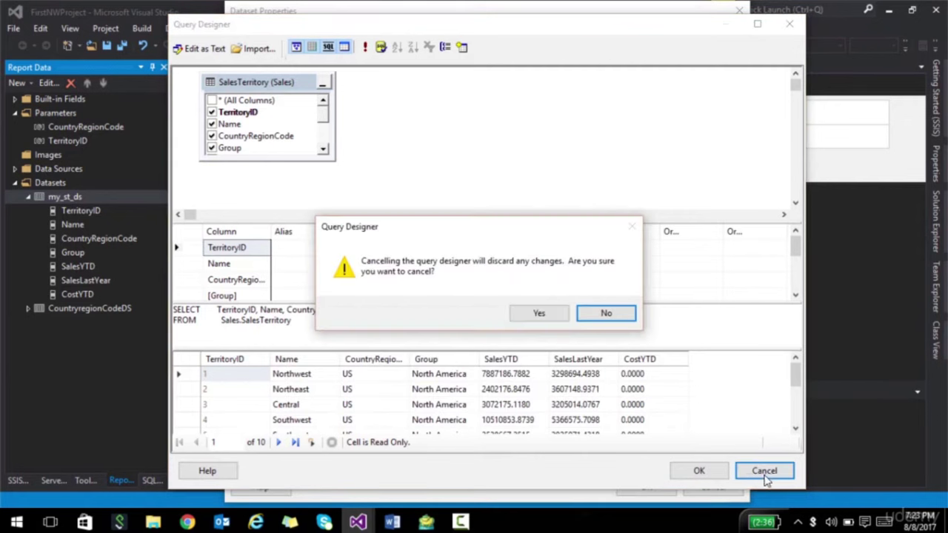
click(557, 315)
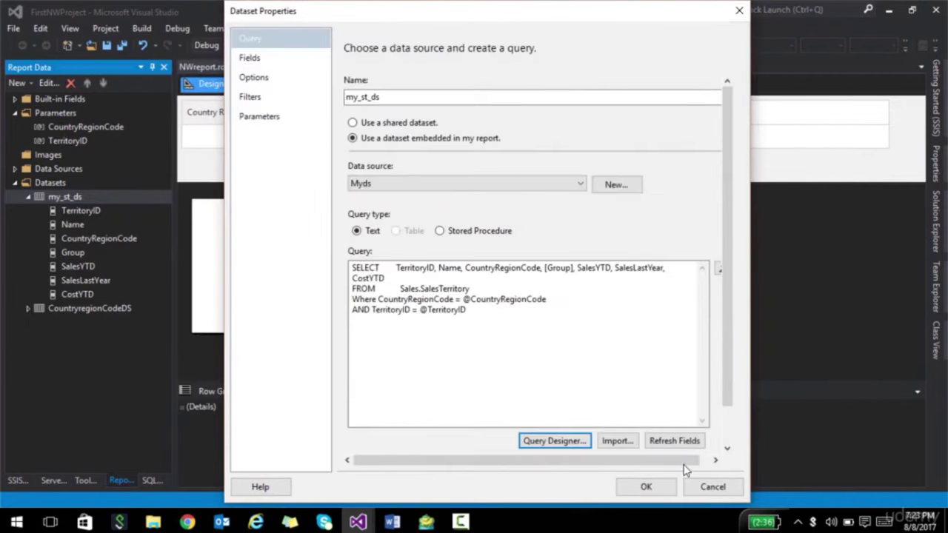
click(701, 486)
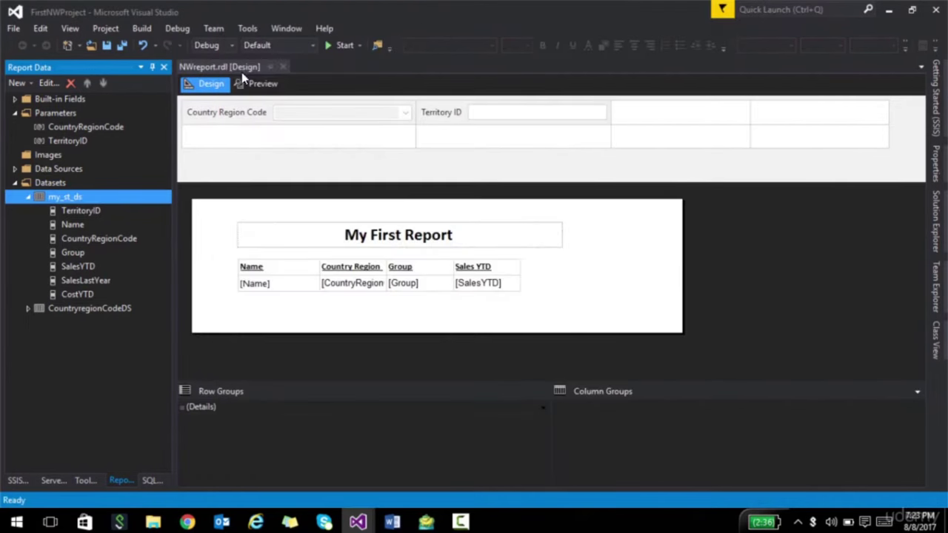
click(257, 83)
click(303, 109)
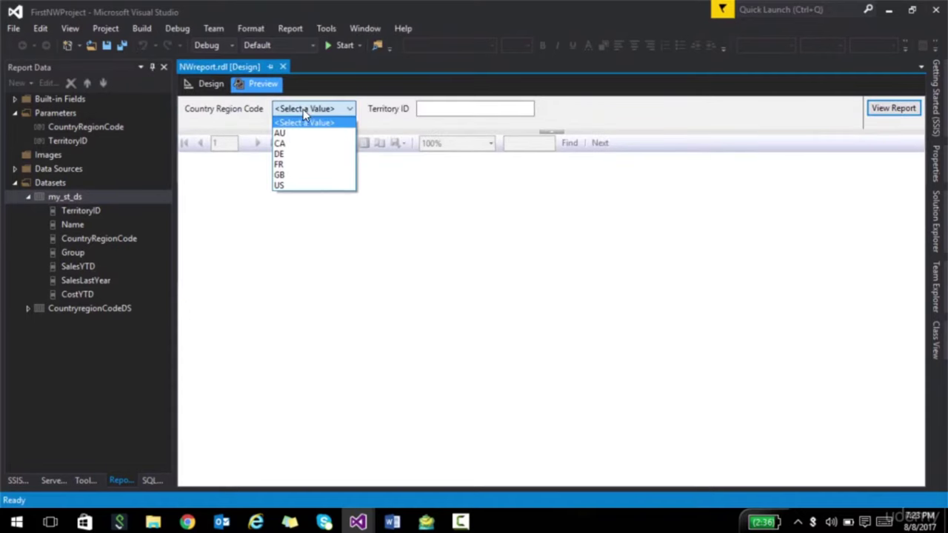
click(280, 175)
click(434, 110)
text(2)
click(872, 112)
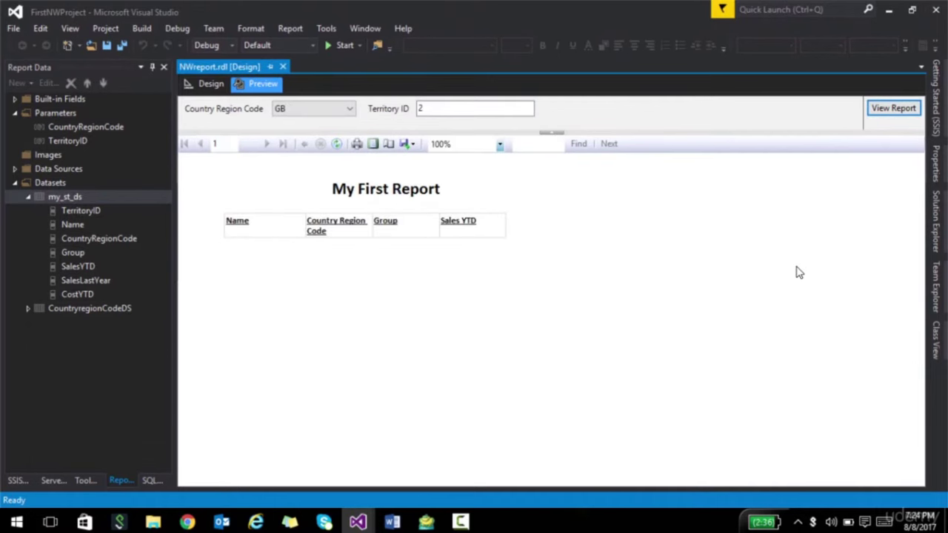
click(339, 111)
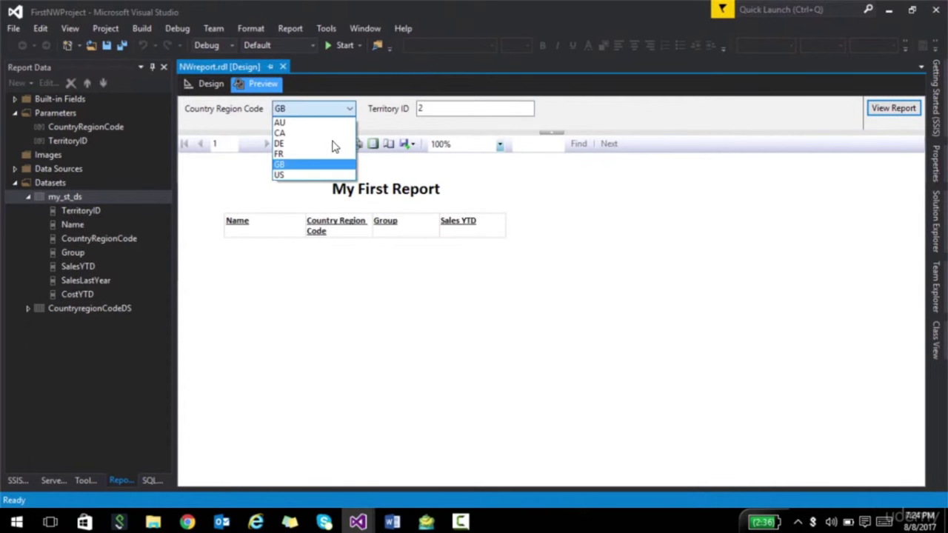
click(331, 176)
click(876, 111)
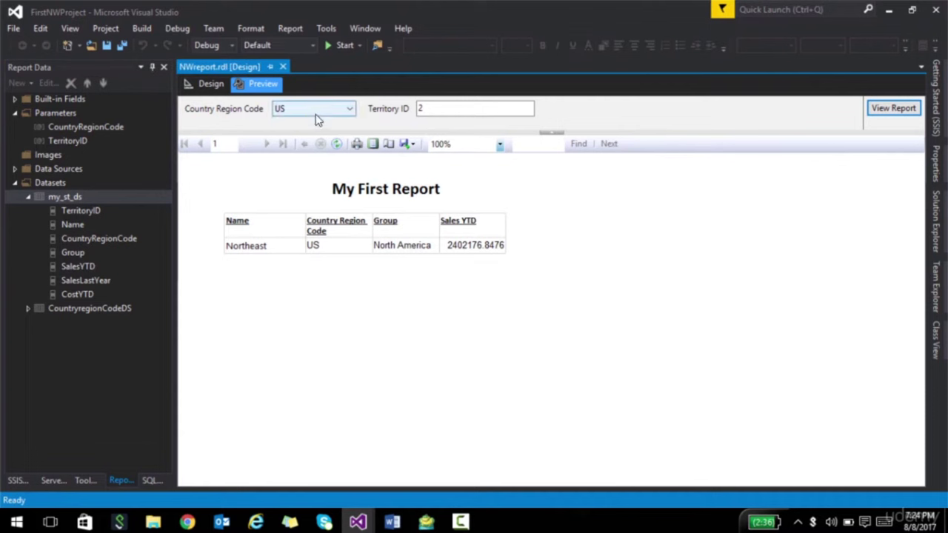
click(478, 108)
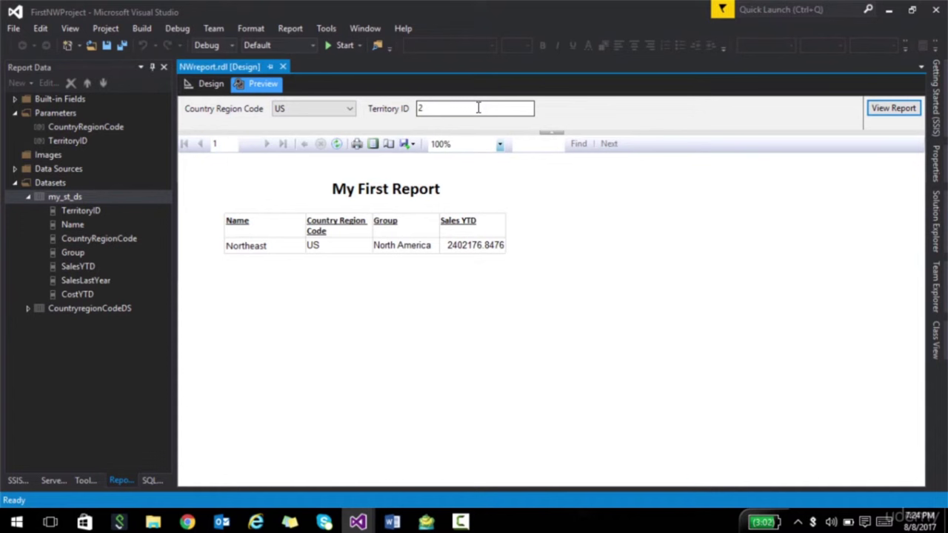
click(351, 111)
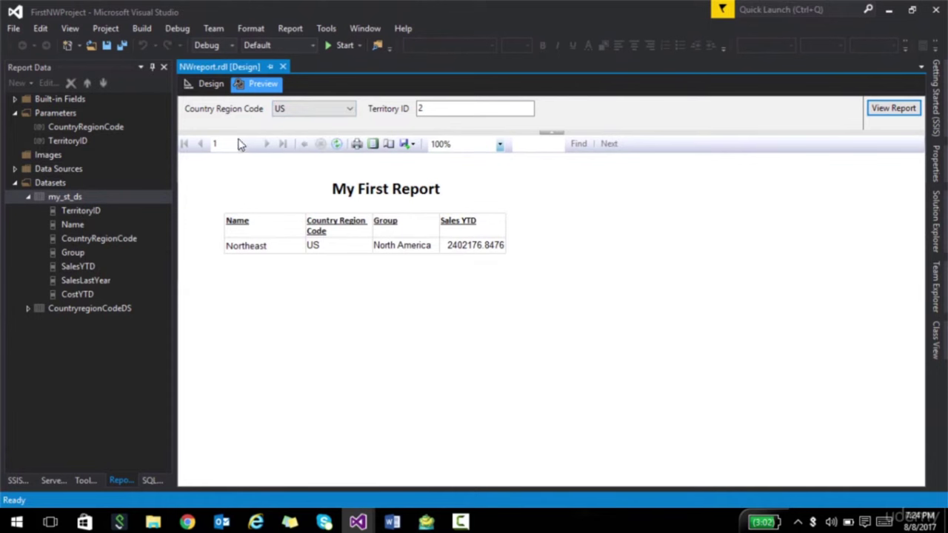
click(211, 85)
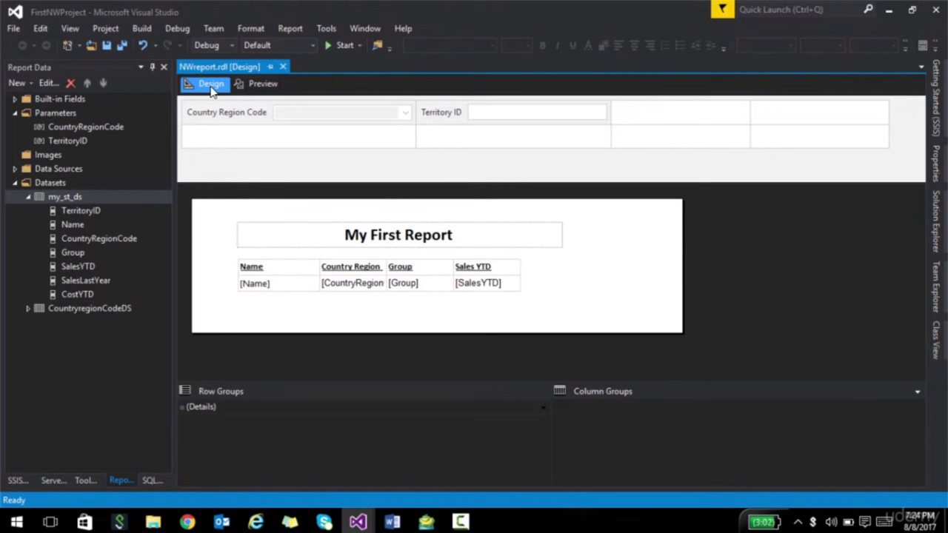
right_click(48, 187)
- Add a new embedded dataset named param_TerritoryID using the Myds data source
click(94, 194)
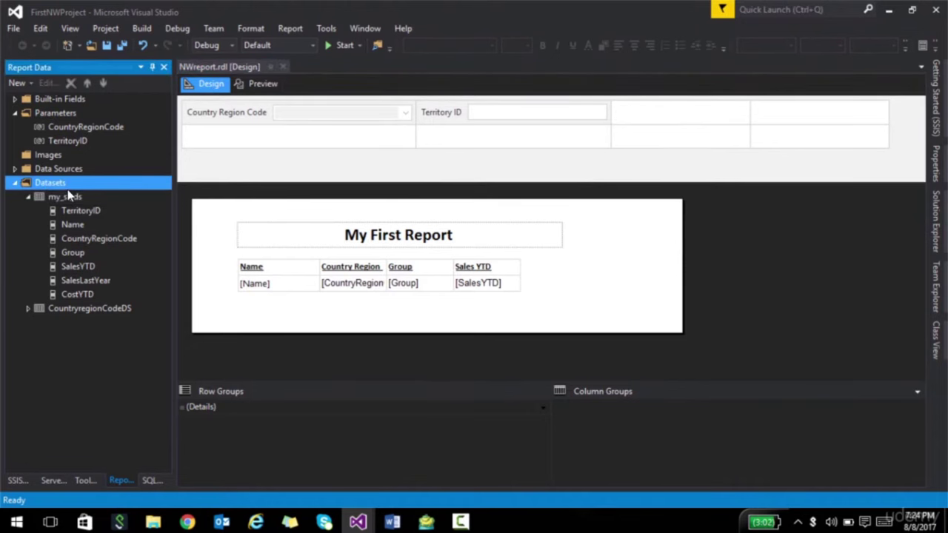
click(369, 97)
double_click(369, 97)
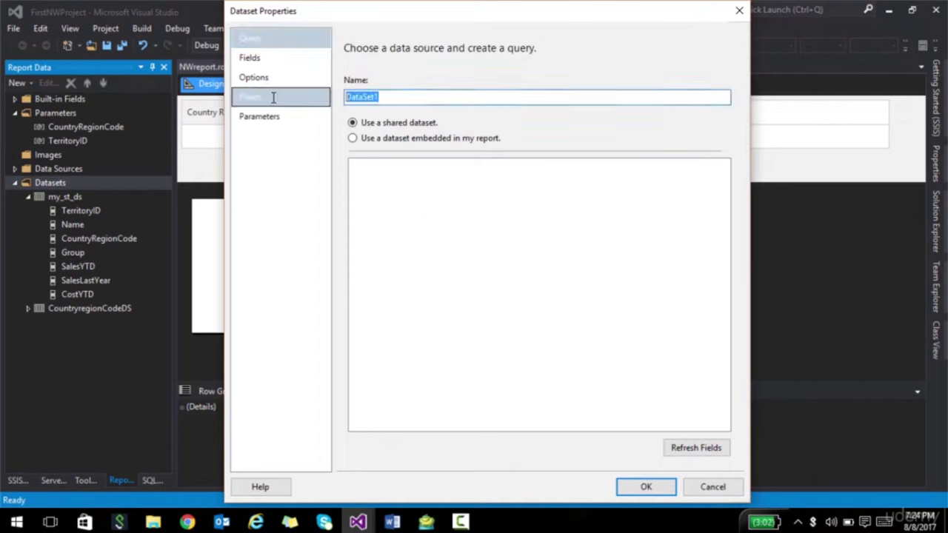
text(param_)
text(Terr)
text(irot)
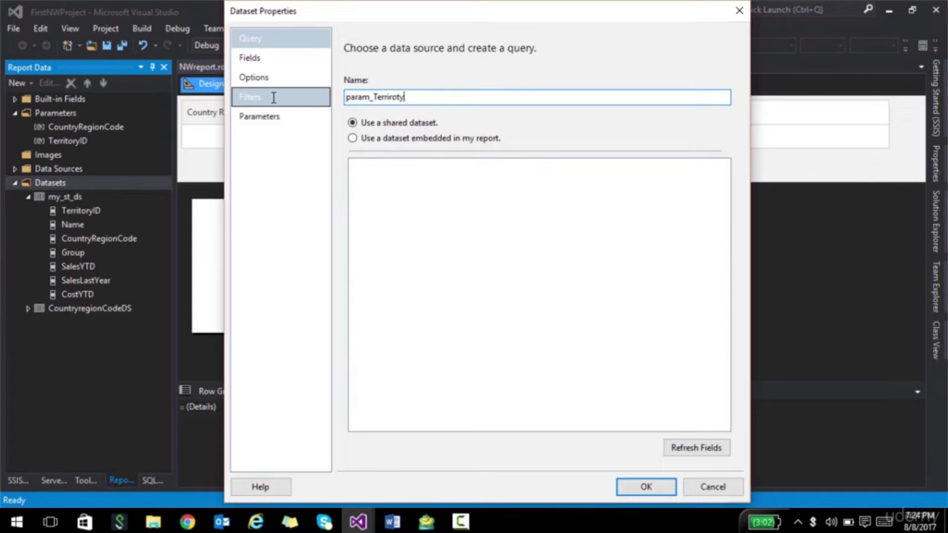
key(BackSpace)
key(BackSpace)
key(BackSpace)
text(tory)
text(ID)
click(392, 140)
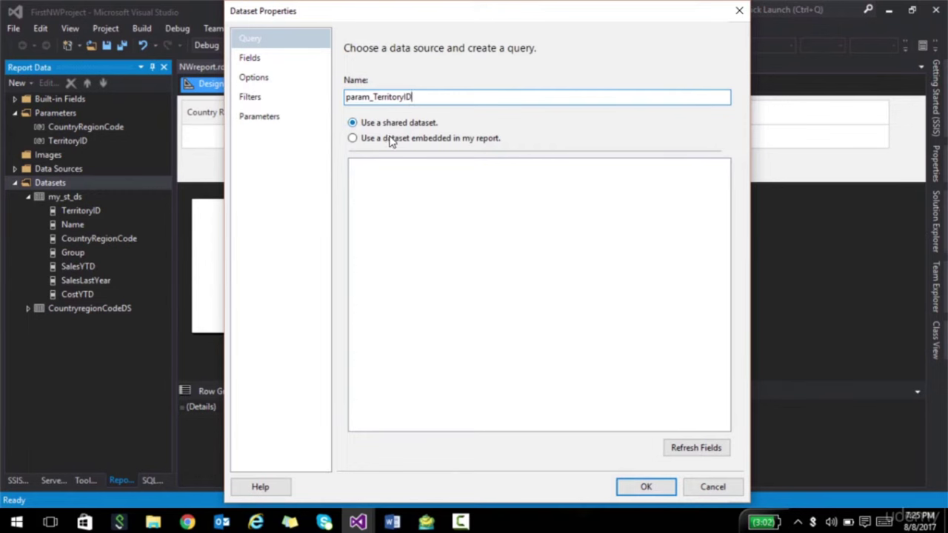
click(442, 187)
click(442, 205)
- Build a query on the SalesTerritory table that outputs the TerritoryID column
click(574, 443)
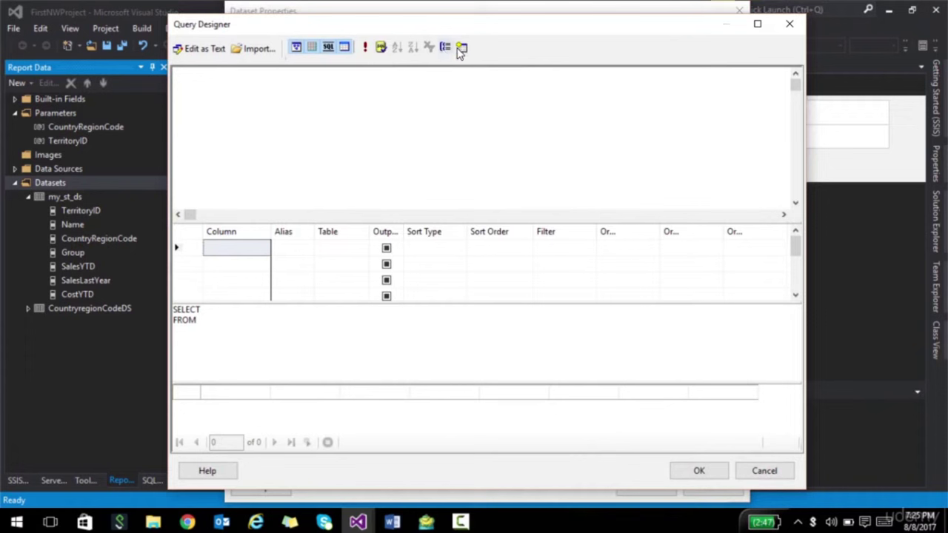
click(461, 49)
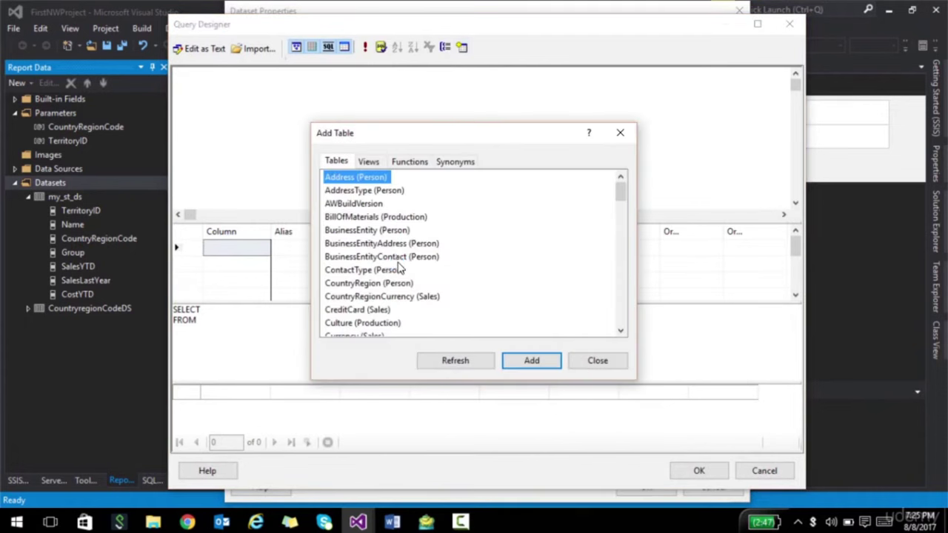
scroll(400, 269, down, 20)
scroll(400, 268, up, 2)
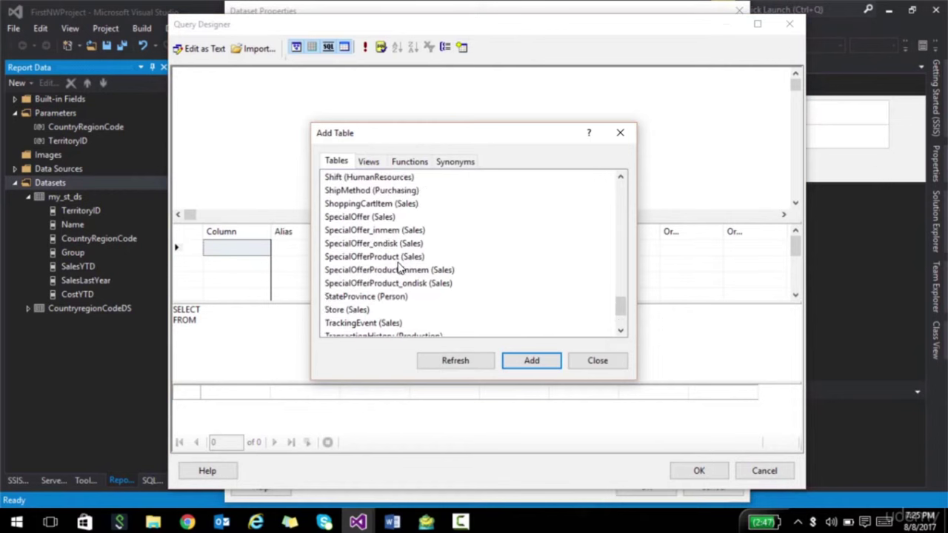
scroll(400, 268, up, 2)
double_click(366, 218)
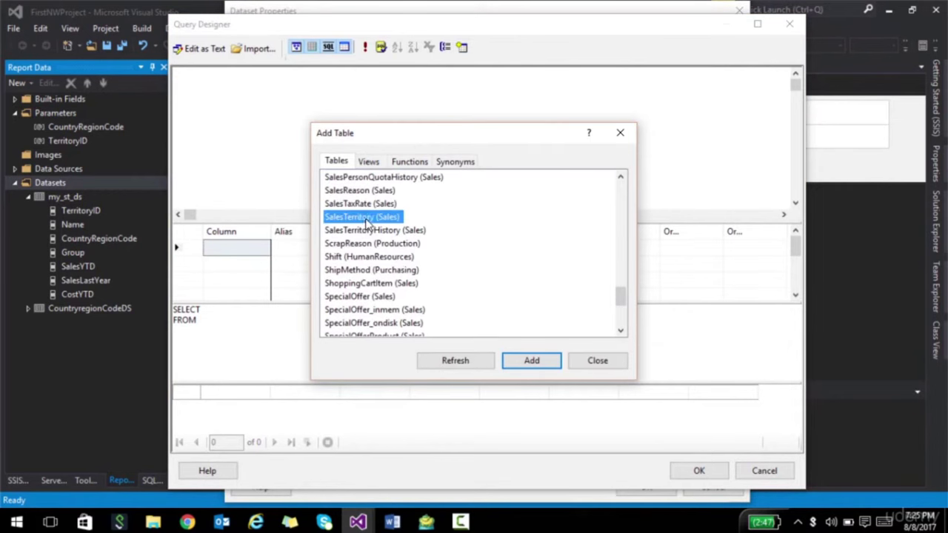
click(597, 361)
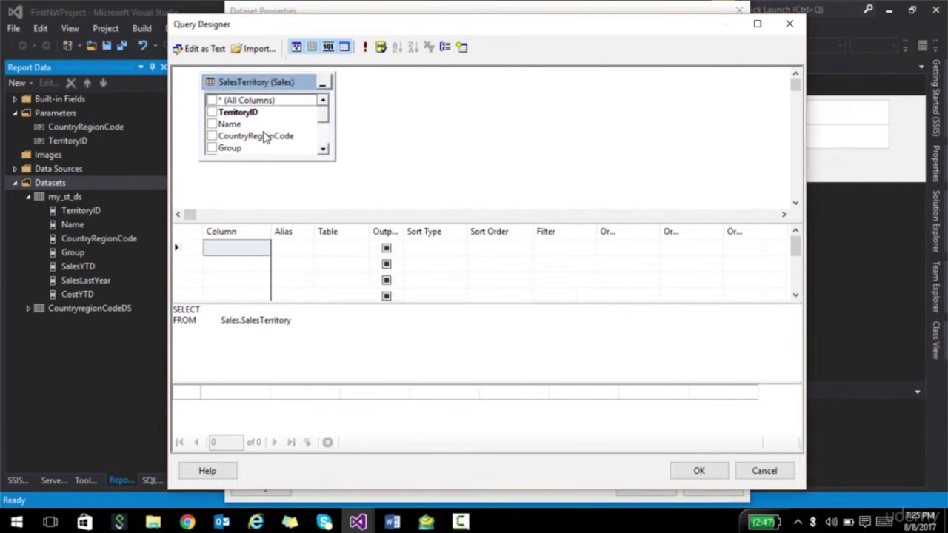
click(212, 112)
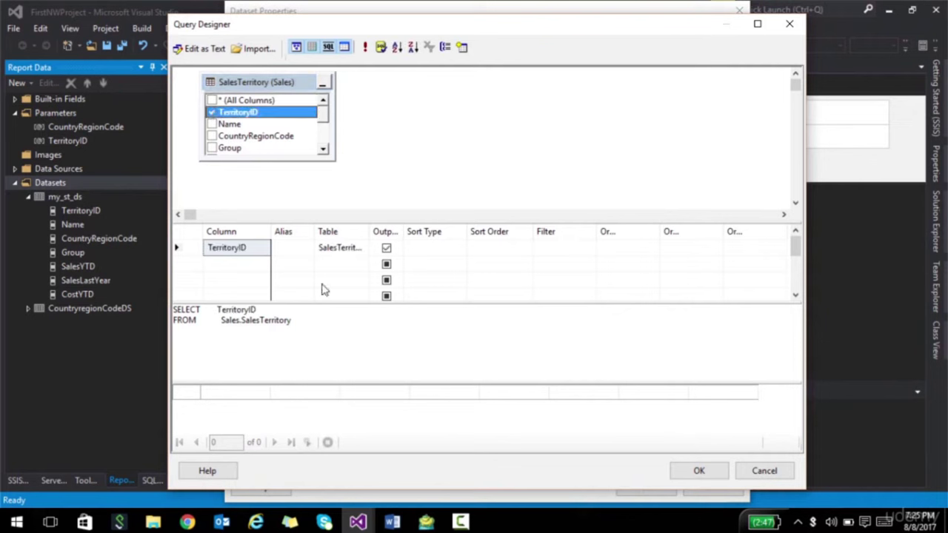
- Try typing WHERE into the SQL text, then dismiss the resulting error, reverting the text
click(326, 326)
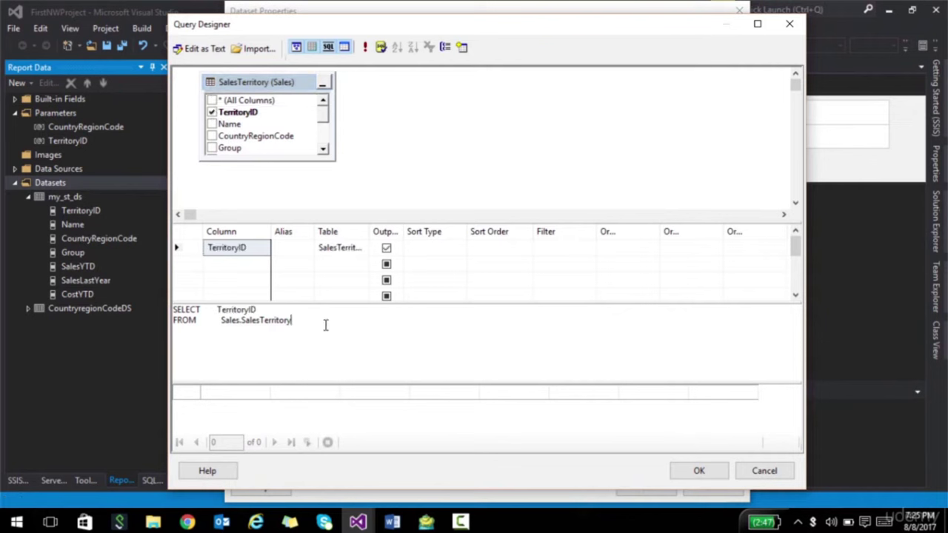
text(WHERE)
click(327, 157)
key(Return)
click(324, 149)
click(324, 149)
click(227, 338)
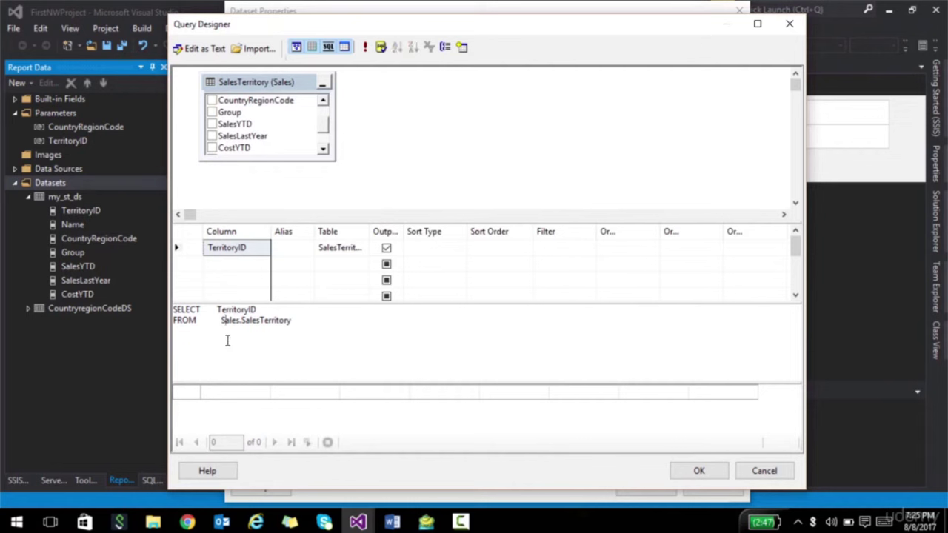
click(301, 321)
key(Return)
text(where countr)
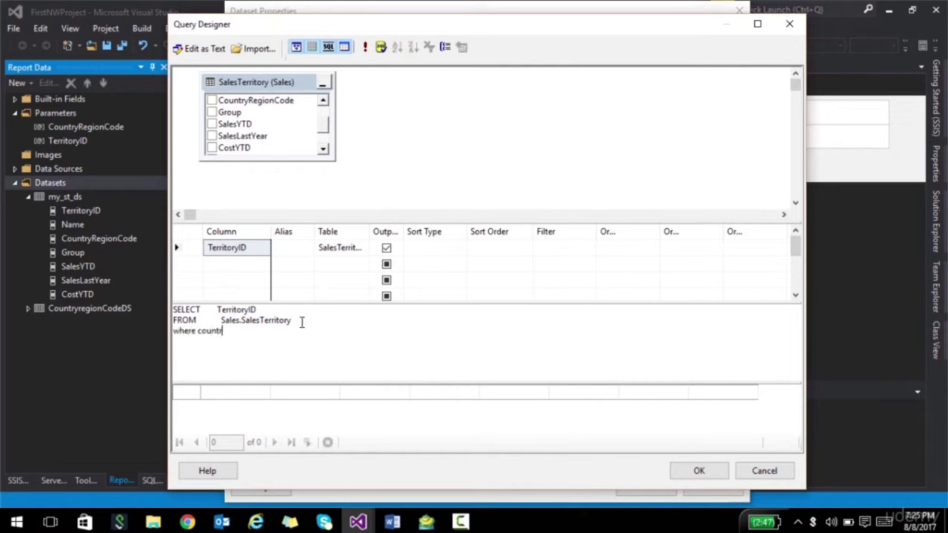
text(yregiona)
key(BackSpace)
text(code =)
key(Left)
key(Left)
key(ctrl+shift+Left)
key(ctrl+c)
key(Right)
key(Right)
text(@)
key(ctrl+v)
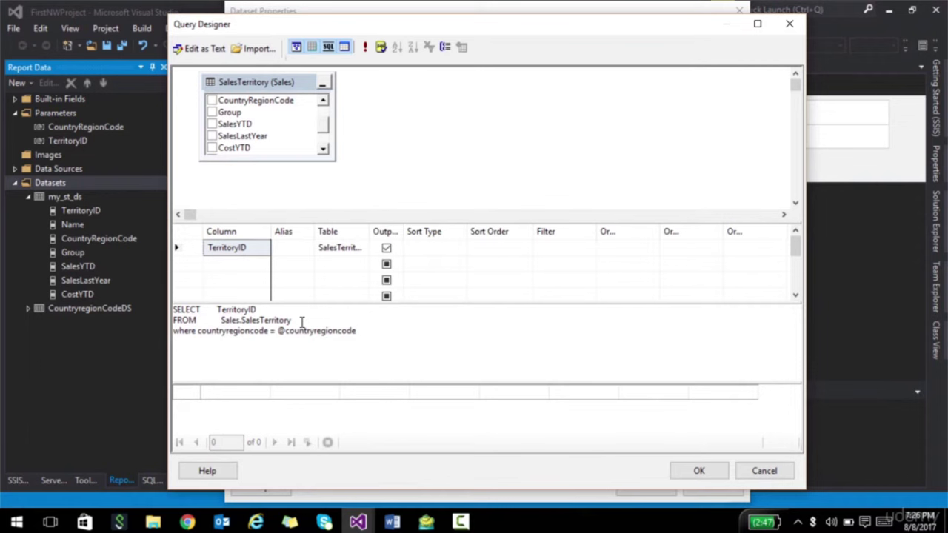
click(700, 470)
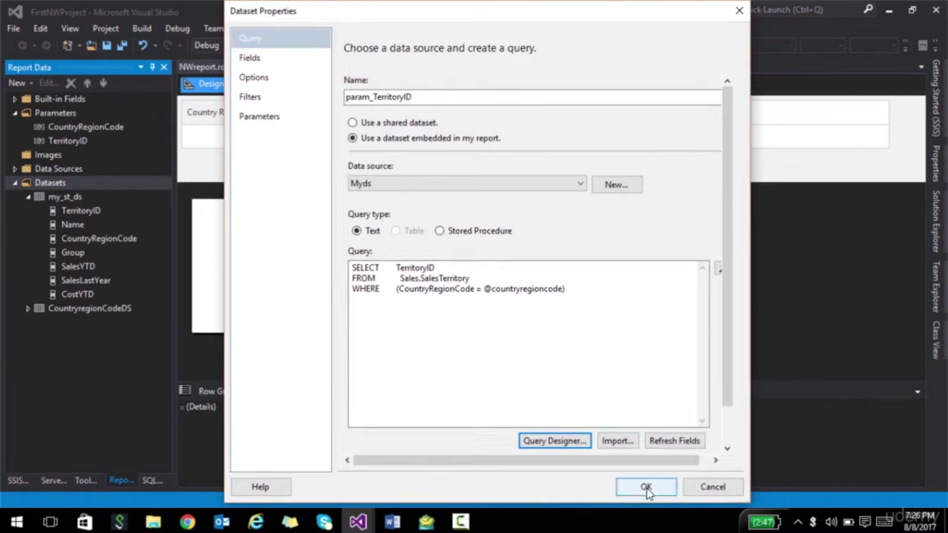
double_click(527, 289)
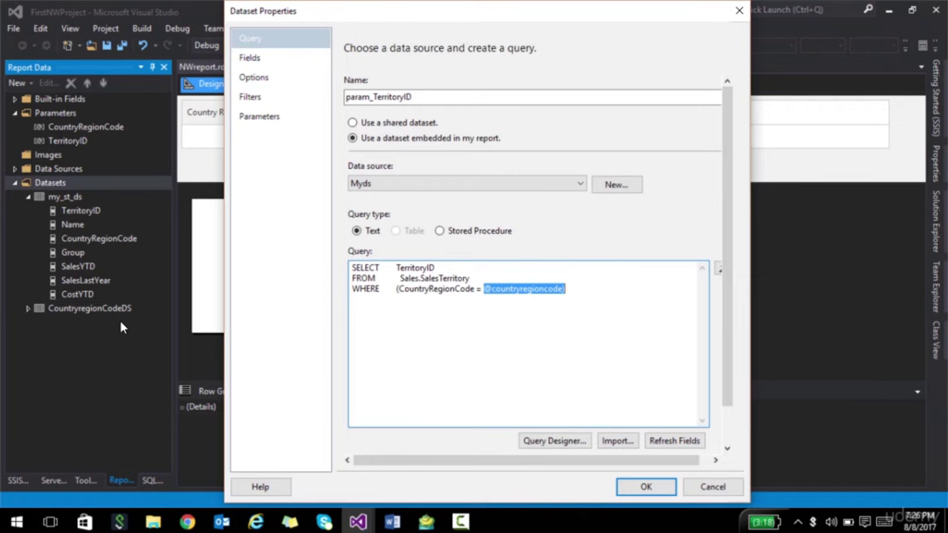
click(647, 491)
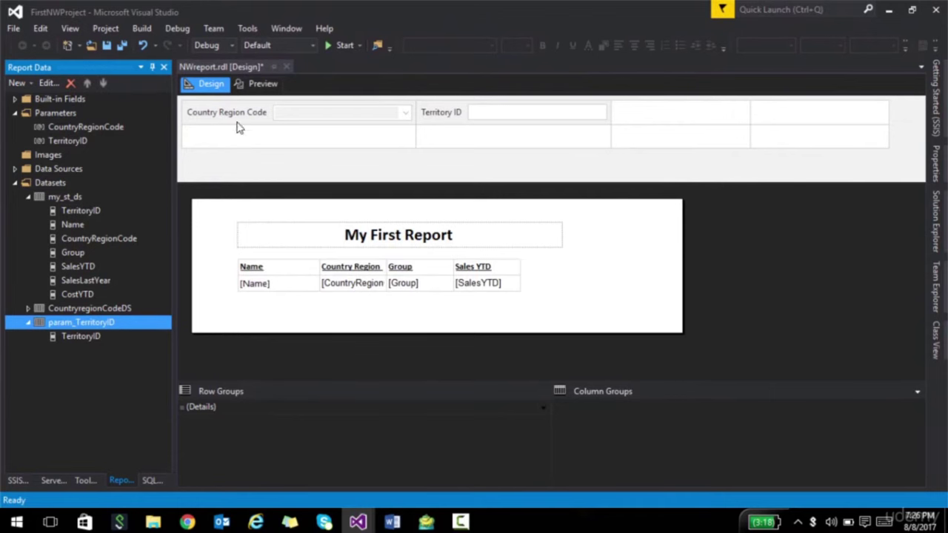
double_click(124, 307)
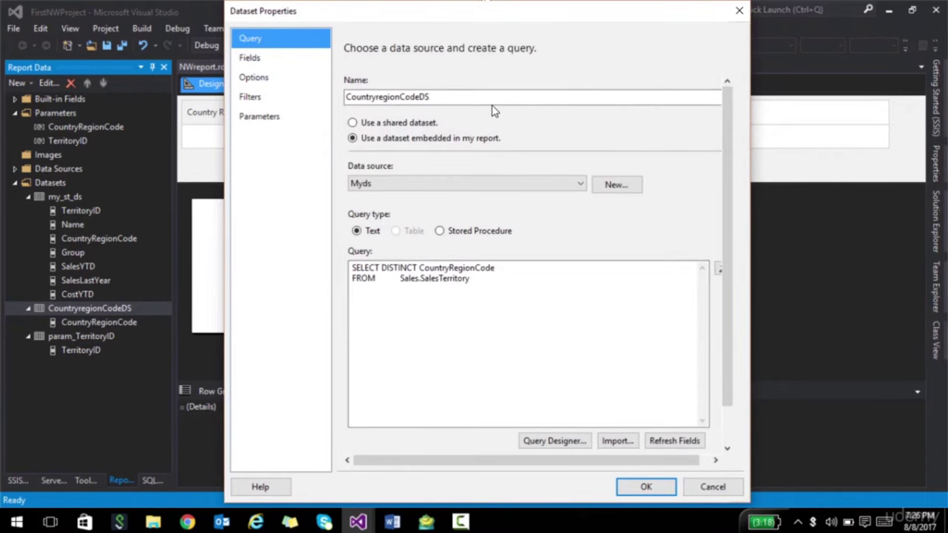
click(700, 486)
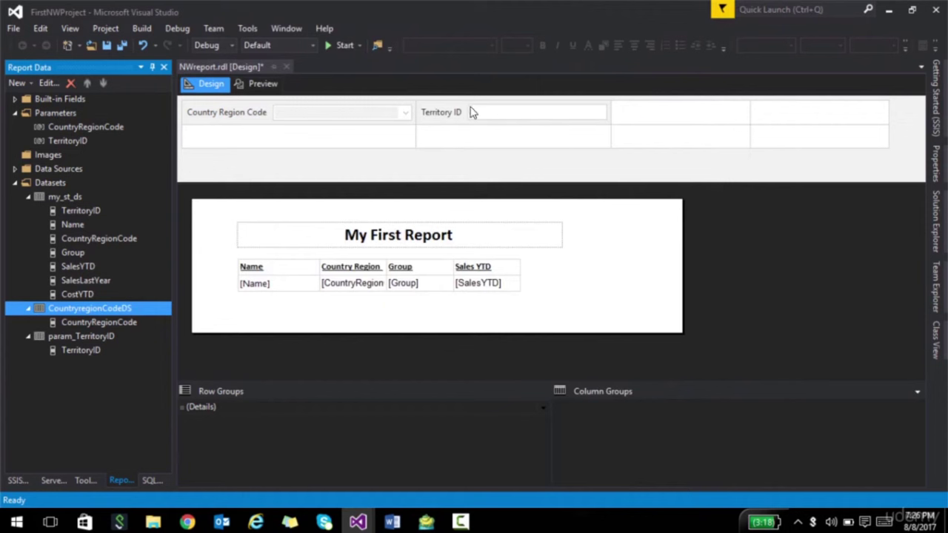
double_click(81, 337)
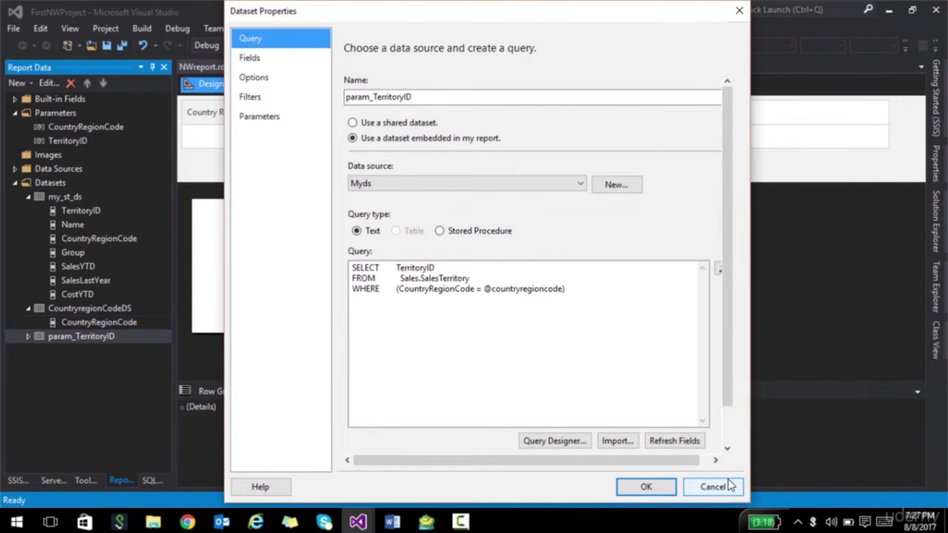
click(729, 487)
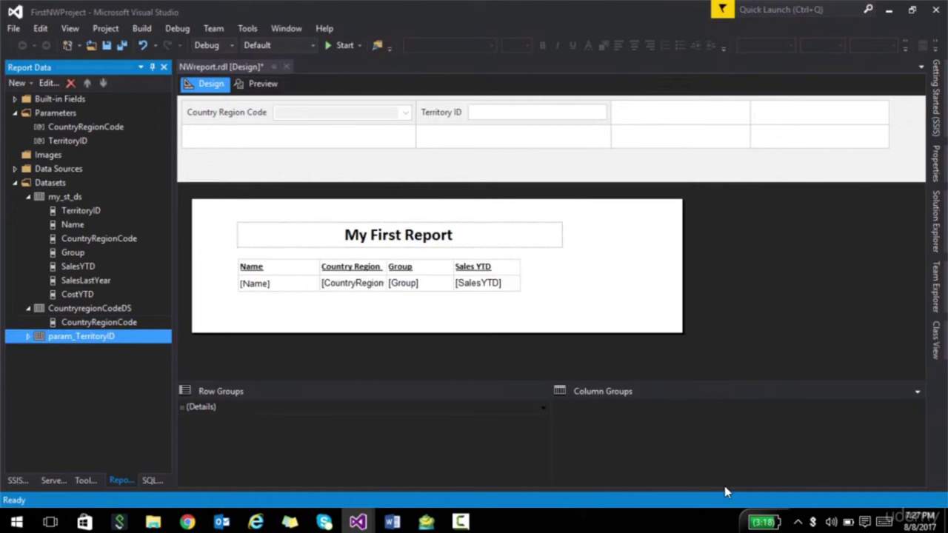
click(82, 142)
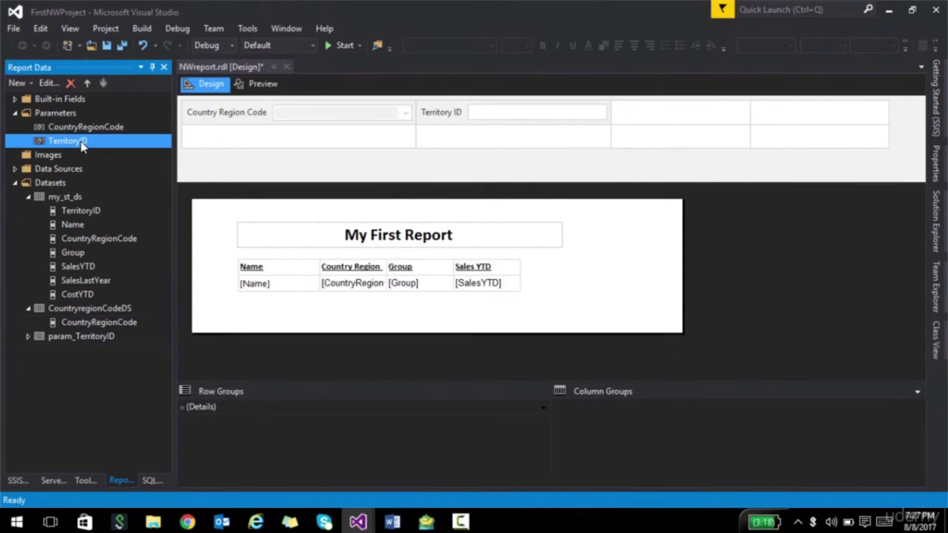
- Give TerritoryID query-based available values from param_TerritoryID, TerritoryID as value and label; reopen my_st_ds
double_click(81, 143)
click(299, 120)
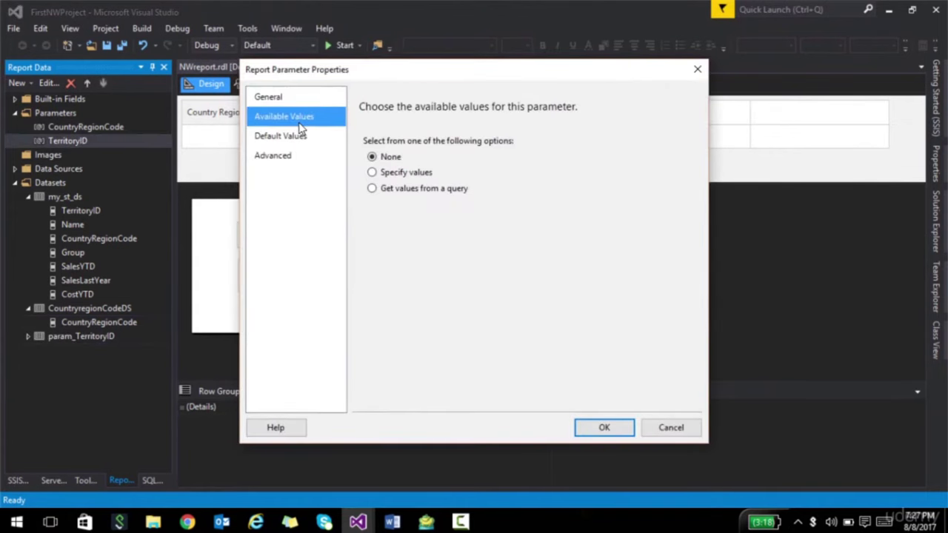
click(408, 188)
click(436, 239)
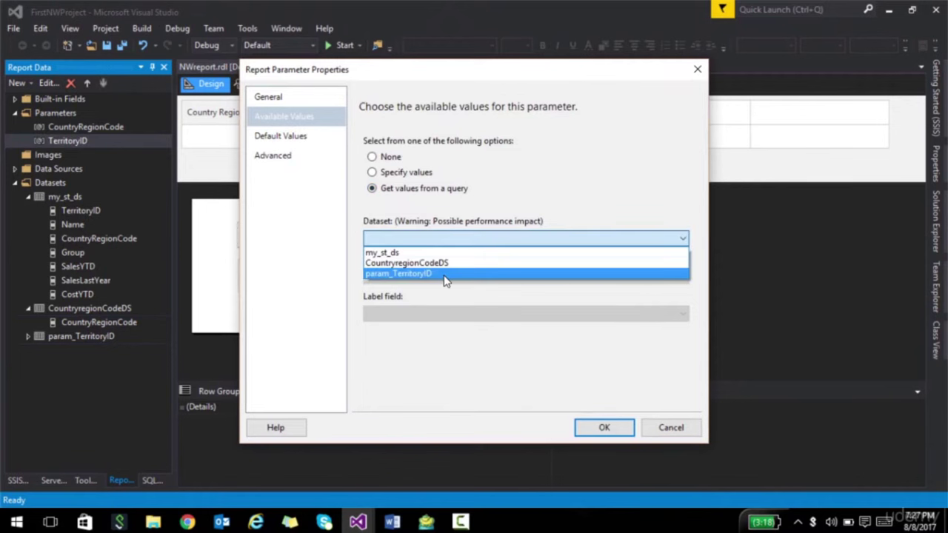
click(444, 274)
click(444, 277)
click(444, 289)
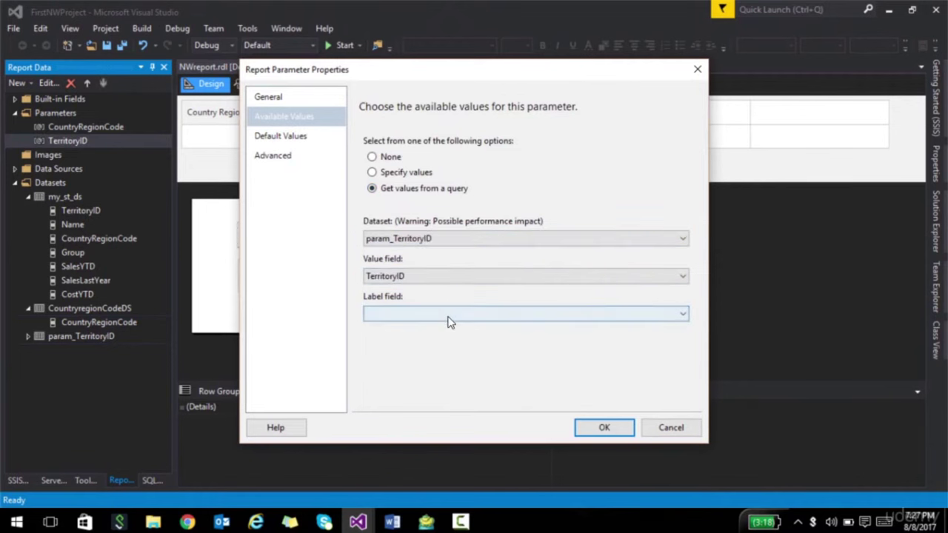
click(449, 316)
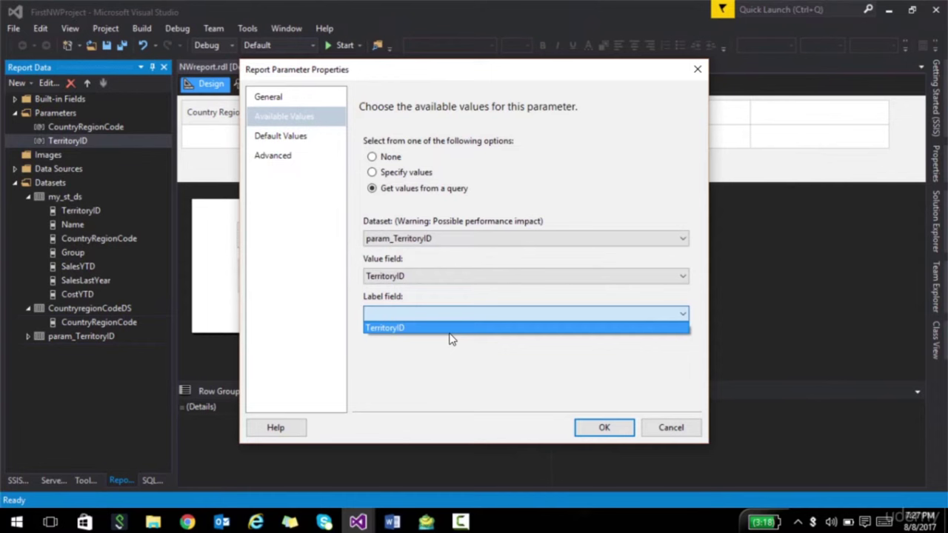
click(451, 331)
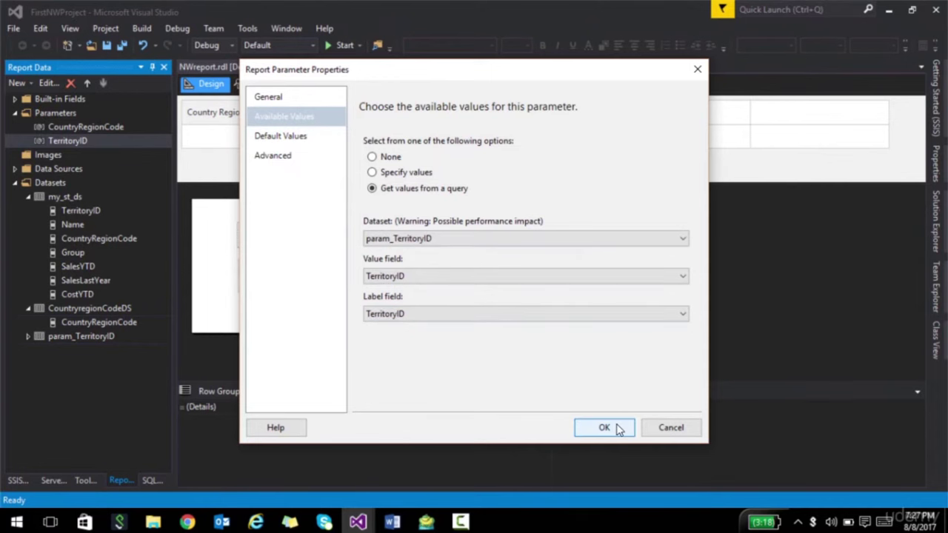
click(619, 430)
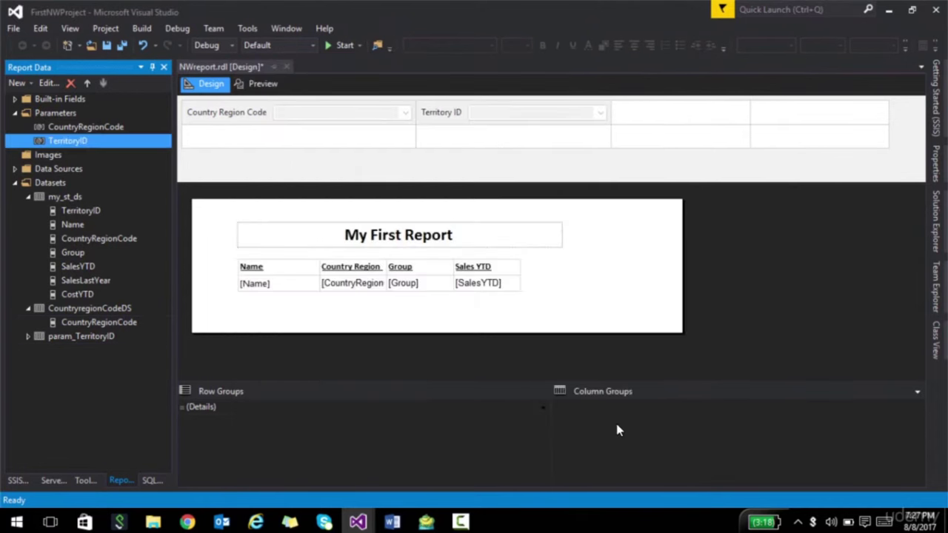
double_click(76, 196)
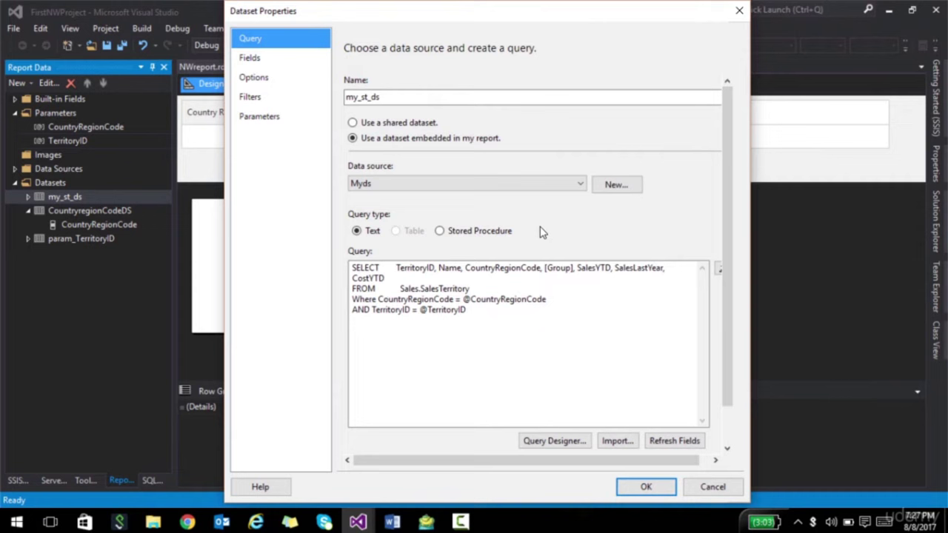
- Close my_st_ds's properties, test the report in Preview, and go back to Design
click(651, 485)
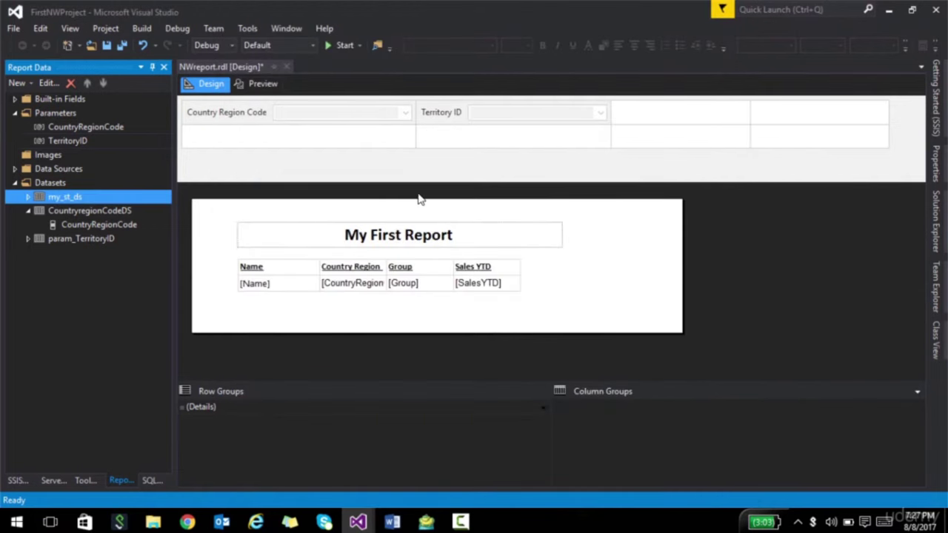
click(252, 85)
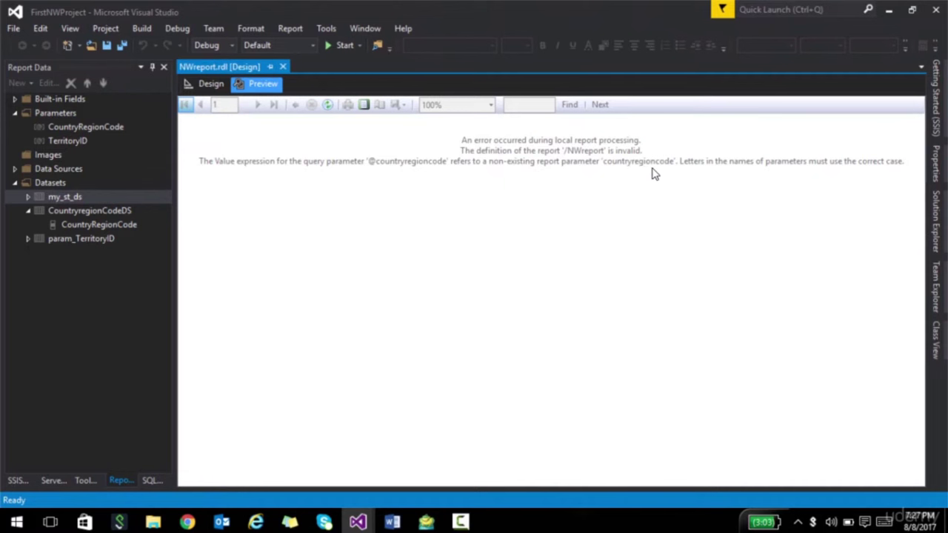
click(199, 86)
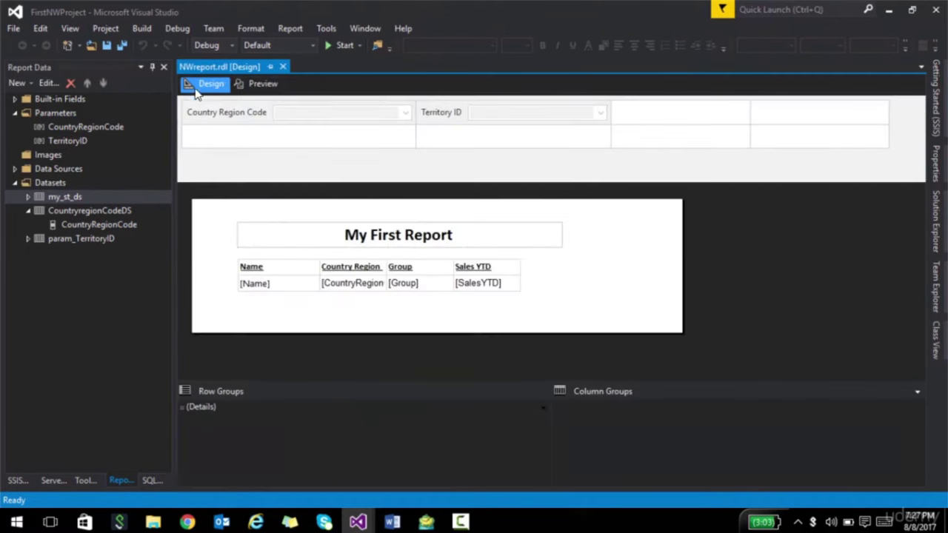
double_click(91, 238)
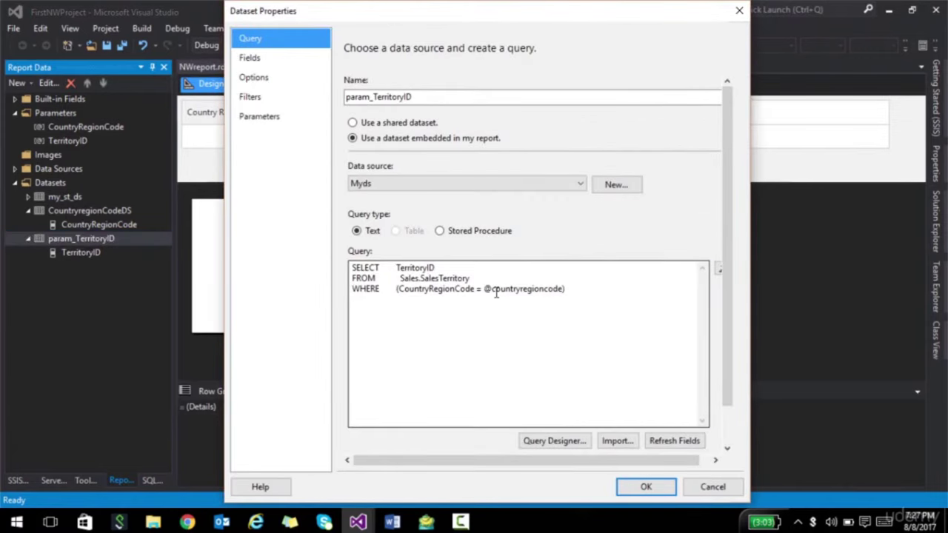
click(476, 289)
key(Right)
key(Right)
key(Right)
key(Delete)
text(C)
key(Right)
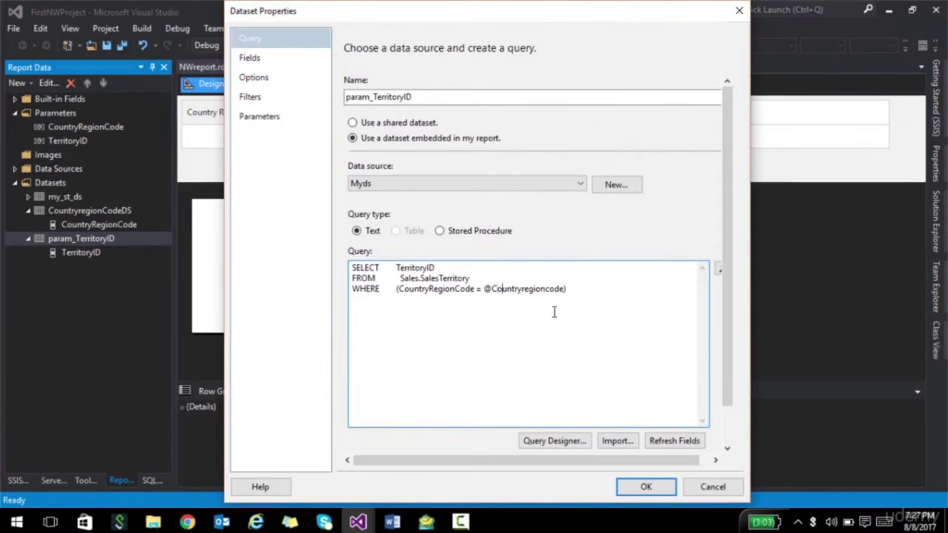
key(Delete)
text(R)
key(Right)
key(Right)
key(Right)
key(Right)
key(Right)
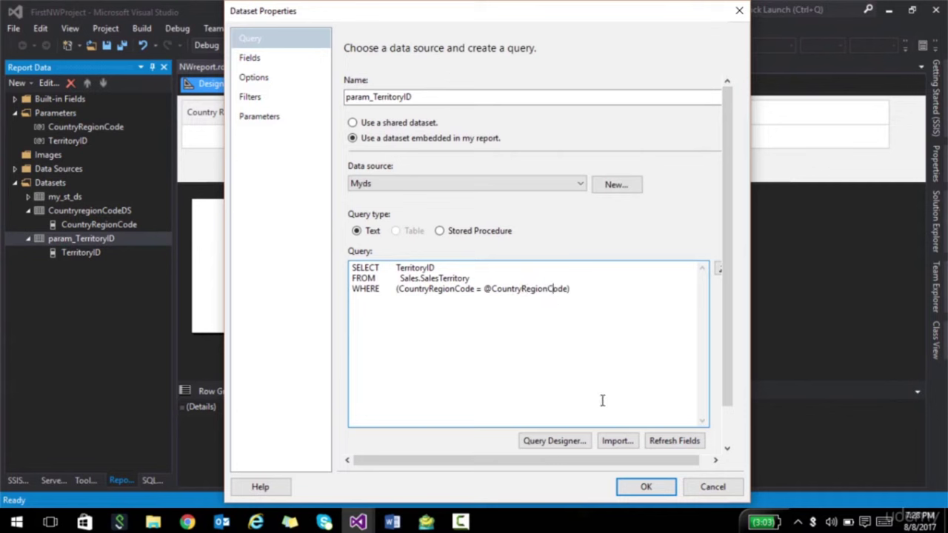
click(653, 486)
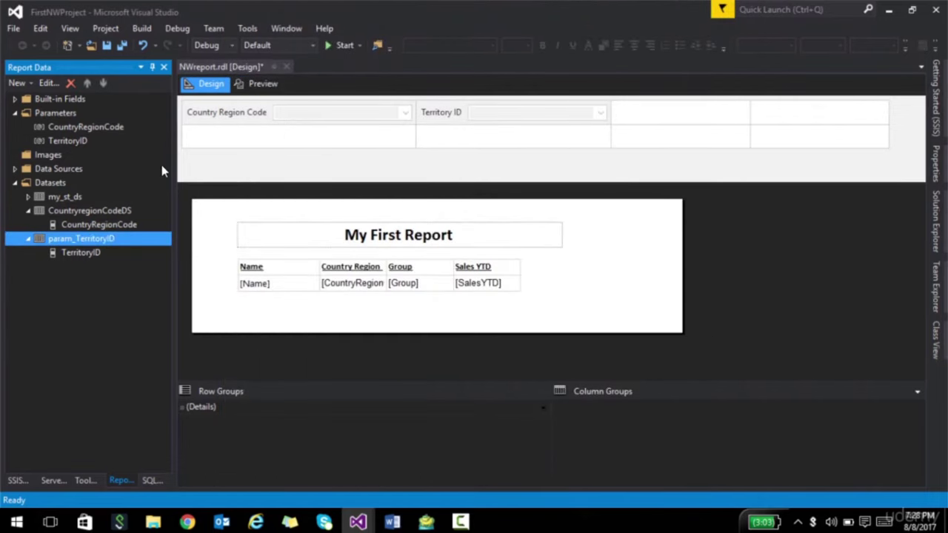
click(264, 90)
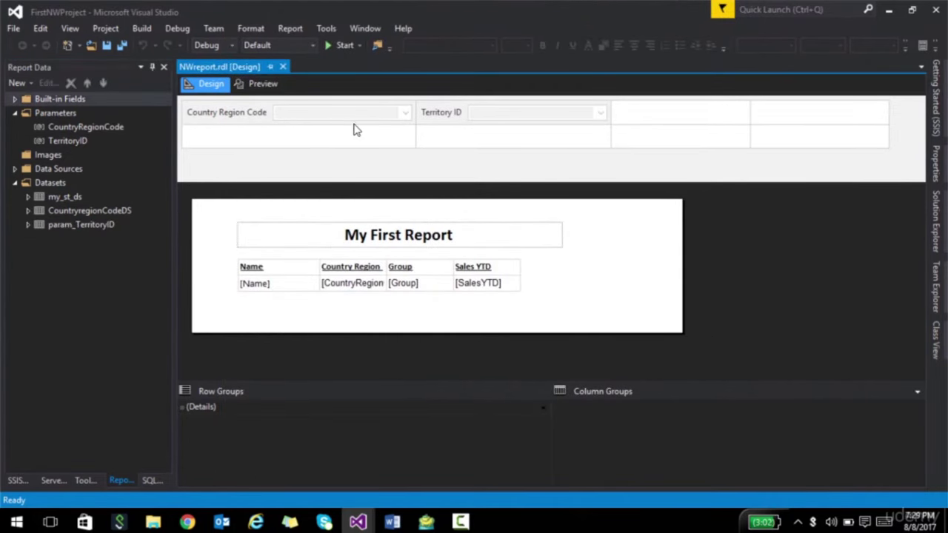
- Preview the report with Country Region Code CA and Territory ID 6, after briefly trying US
click(260, 86)
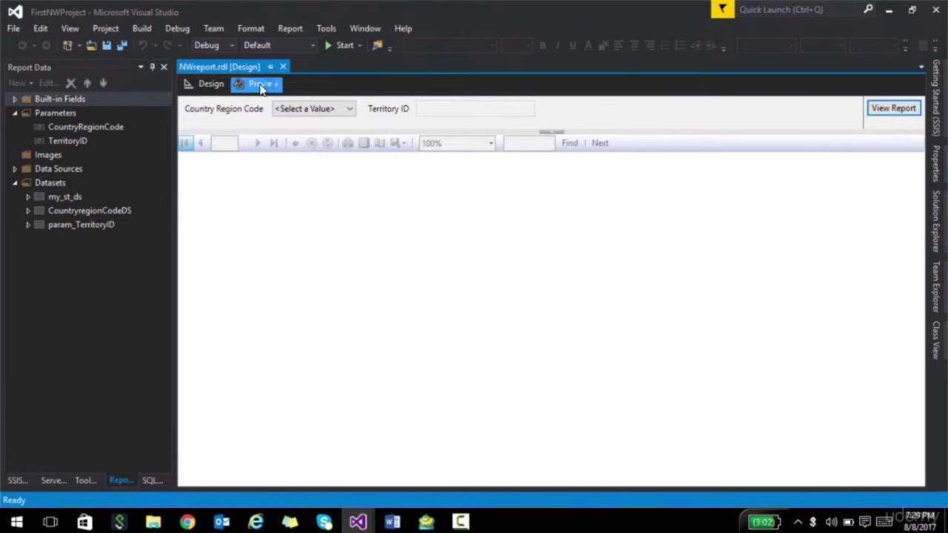
click(309, 111)
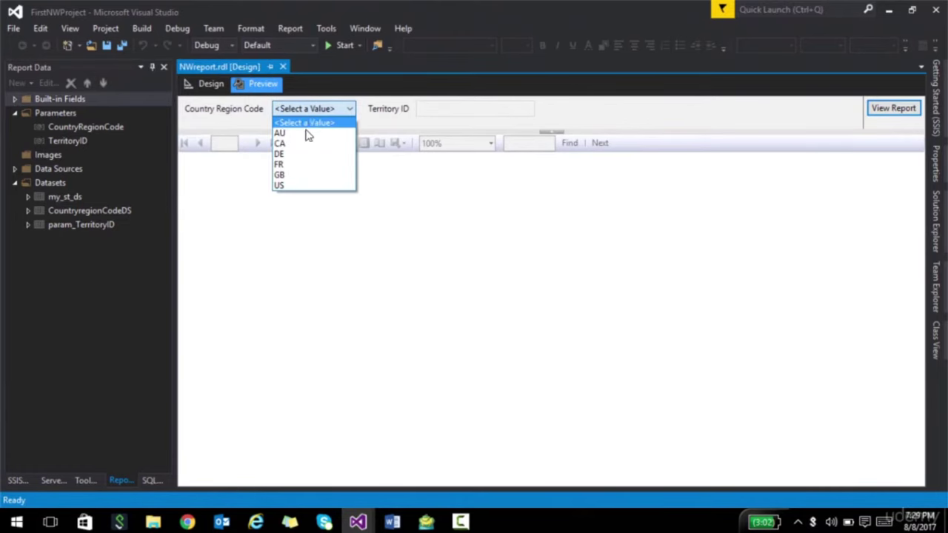
click(314, 185)
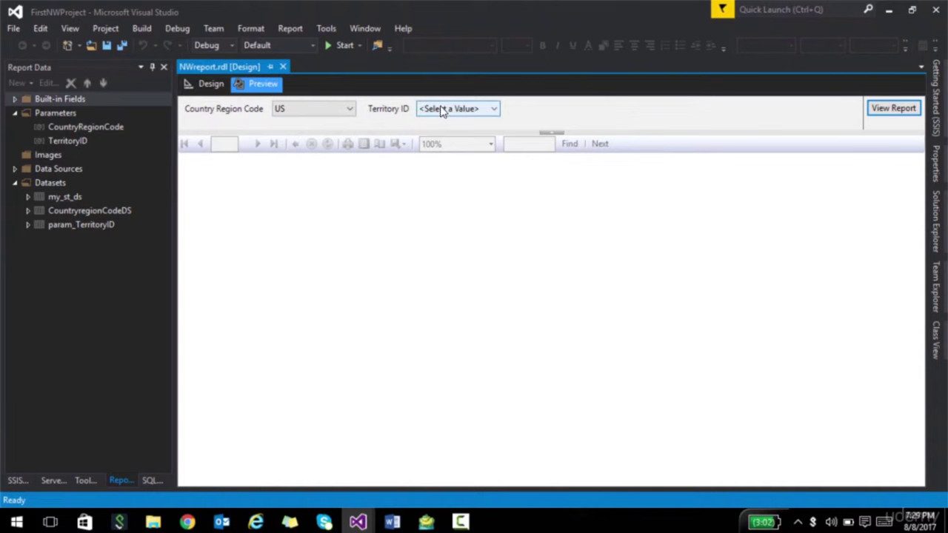
click(443, 110)
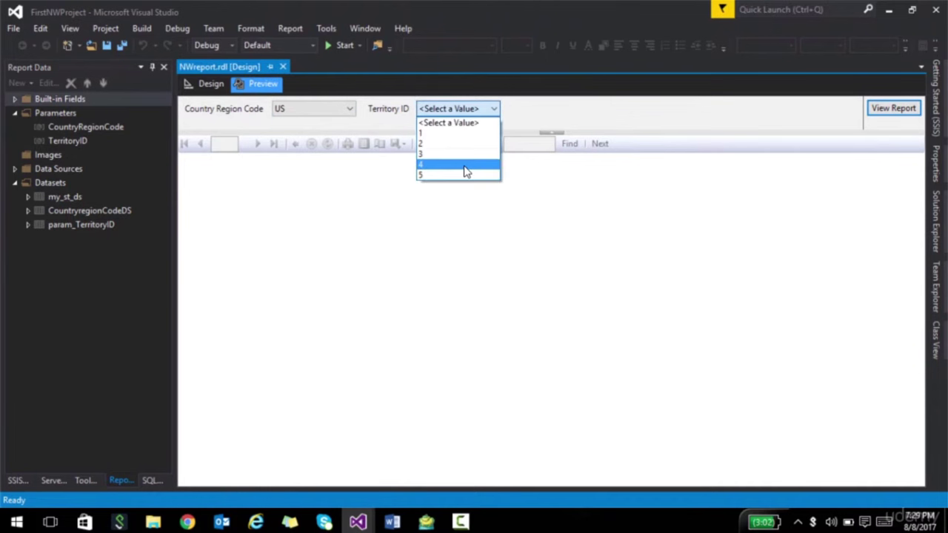
click(328, 110)
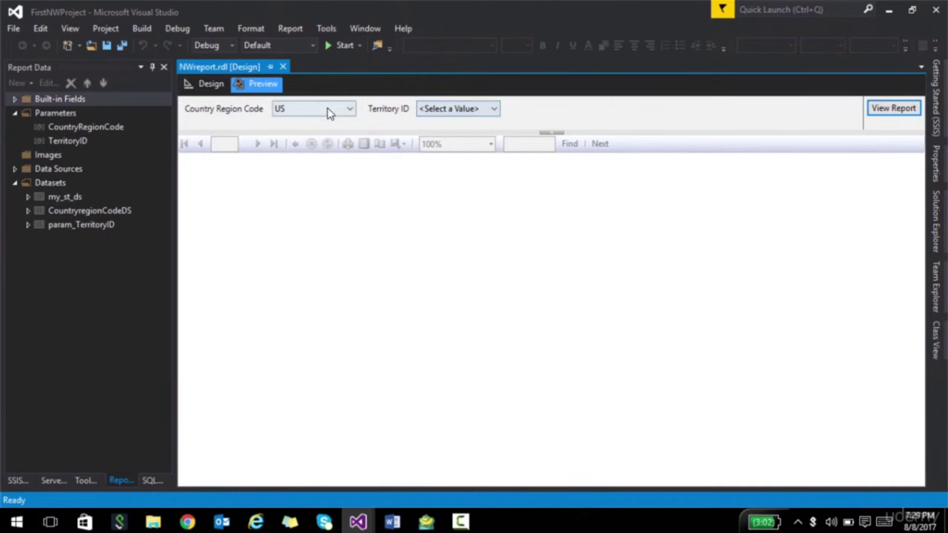
click(328, 110)
click(324, 134)
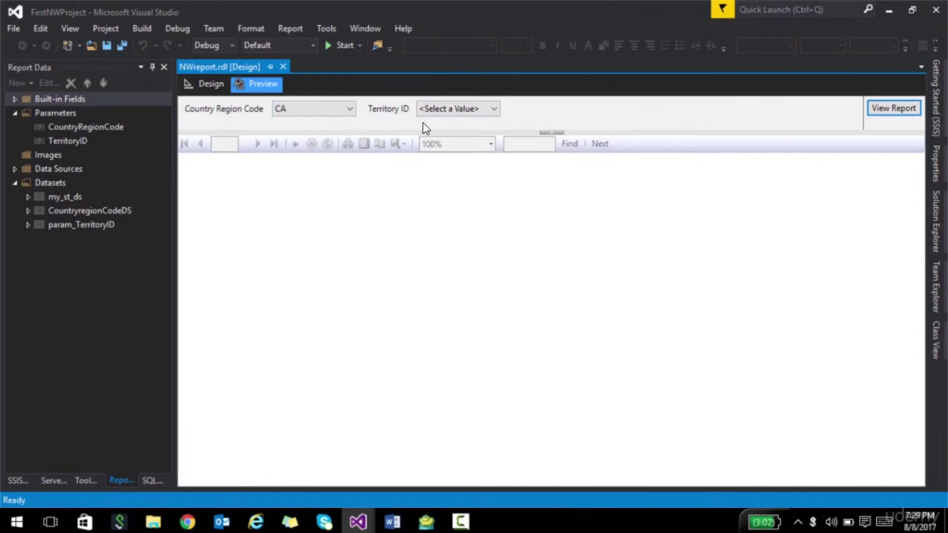
click(441, 110)
click(448, 133)
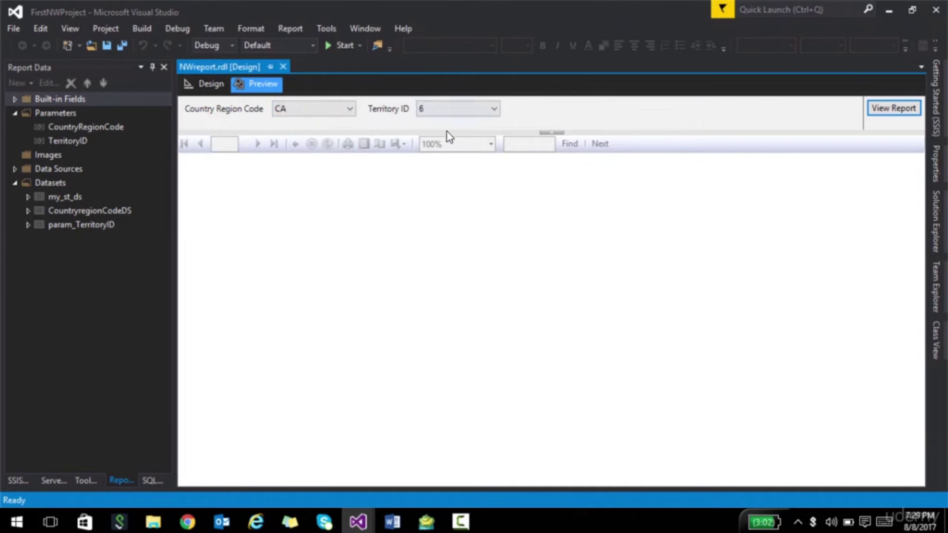
click(910, 106)
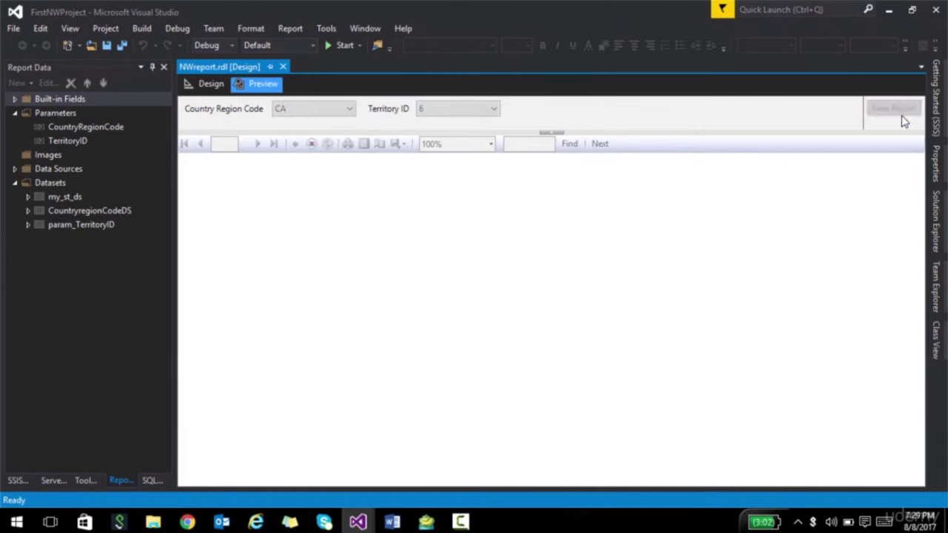
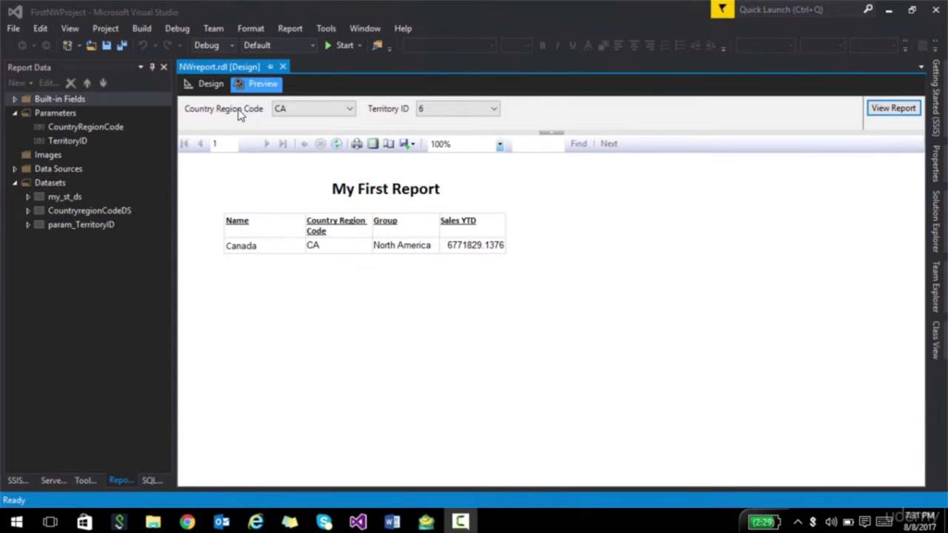
- In Design view, drag the my_st_ds TerritoryID field into the table left of Name
click(206, 85)
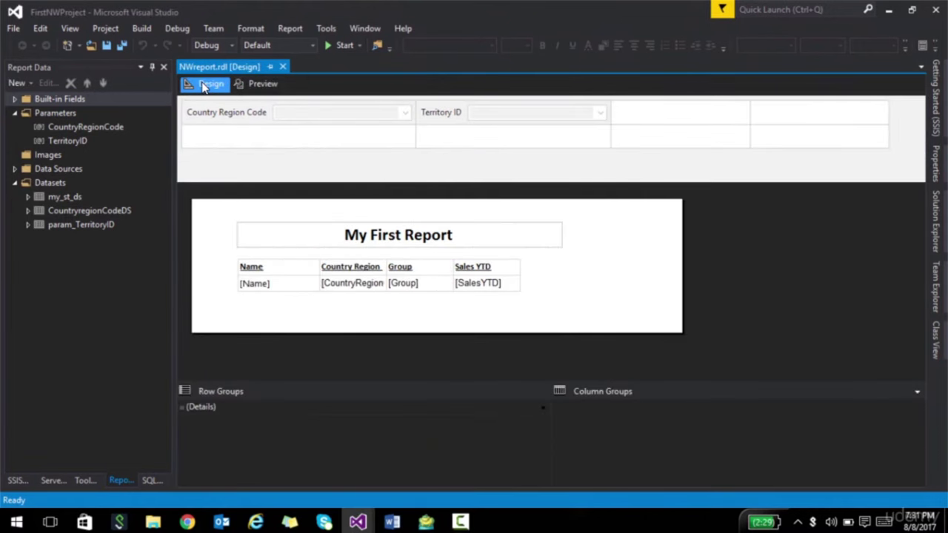
click(27, 198)
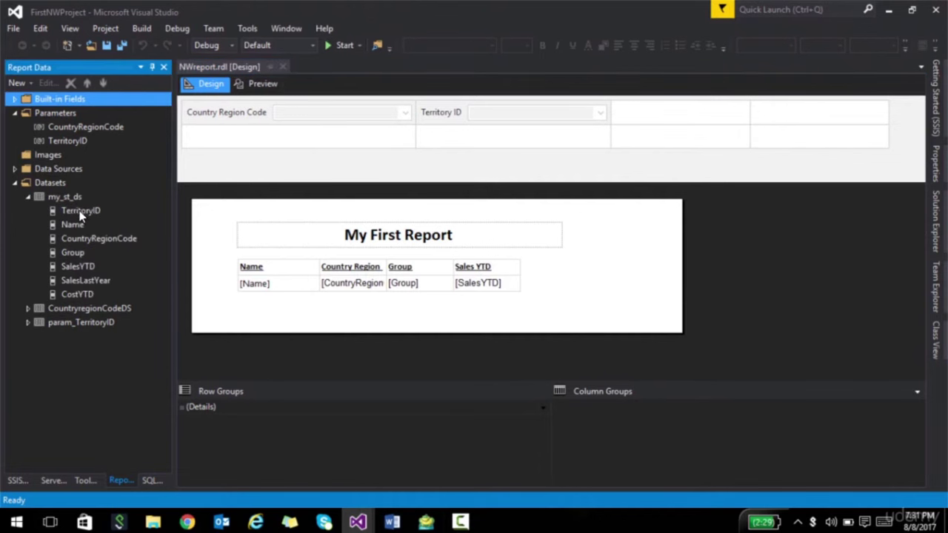
drag(152, 219, 241, 280)
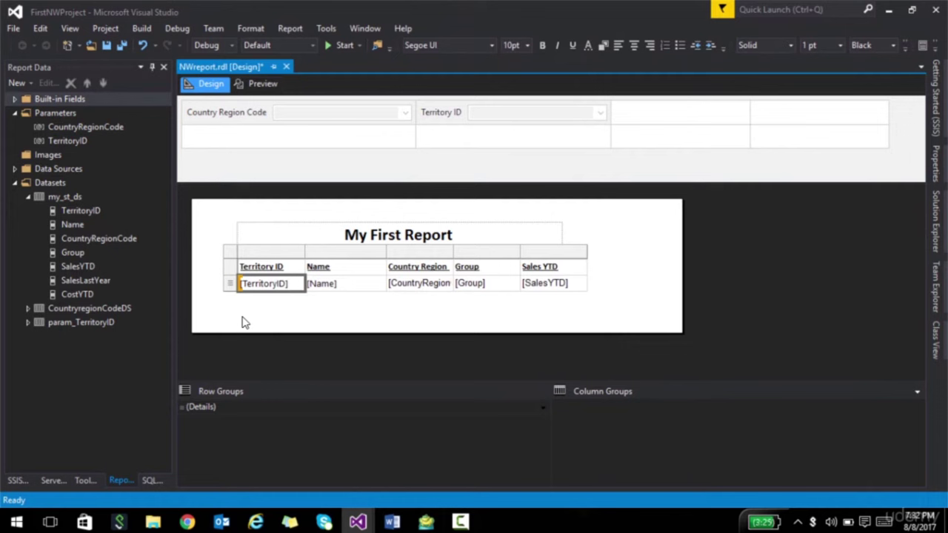
- Inspect the TerritoryID cell's =Fields!TerritoryID.Value expression, then show its text box properties with F4
right_click(265, 282)
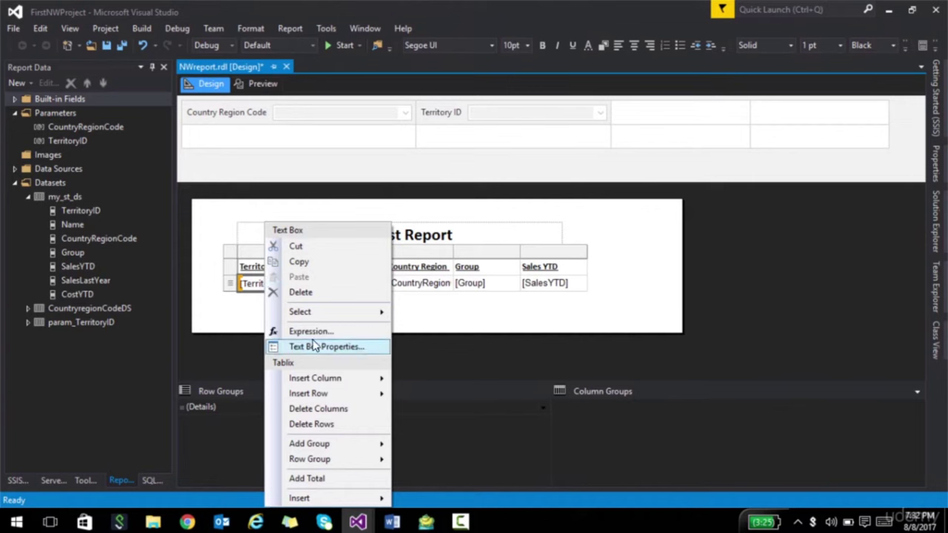
click(483, 372)
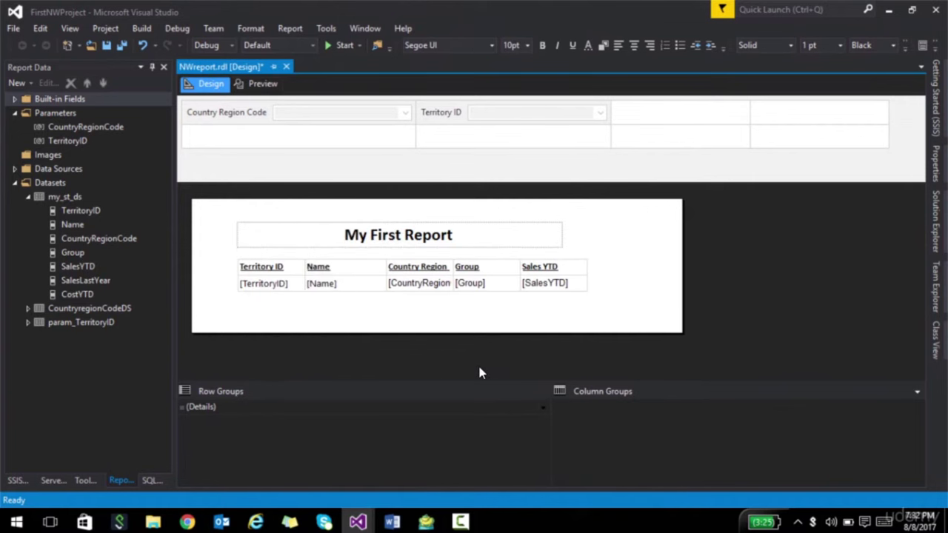
click(251, 283)
right_click(254, 283)
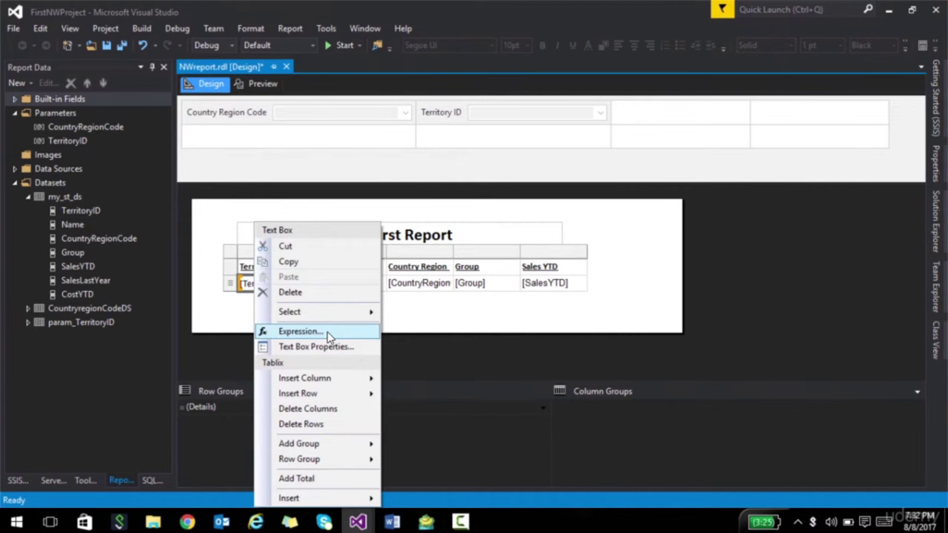
click(329, 337)
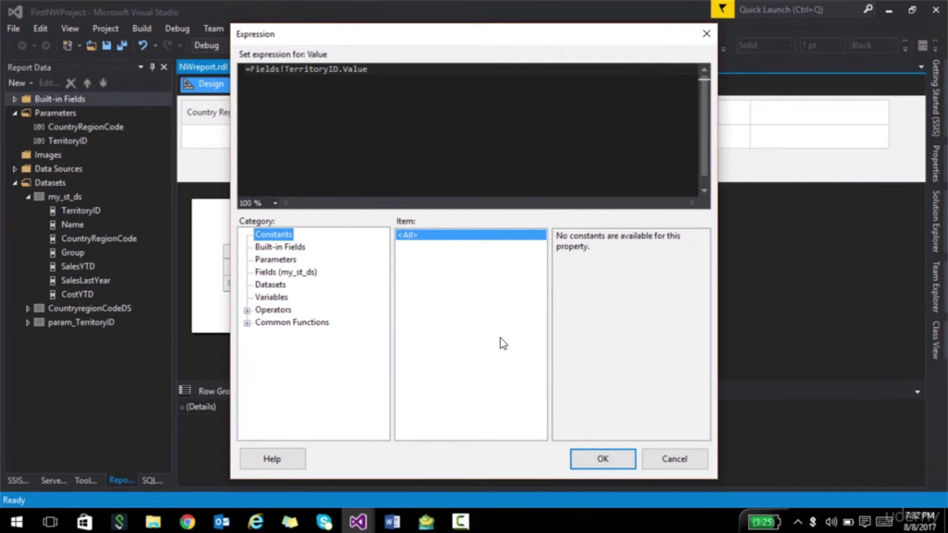
click(690, 457)
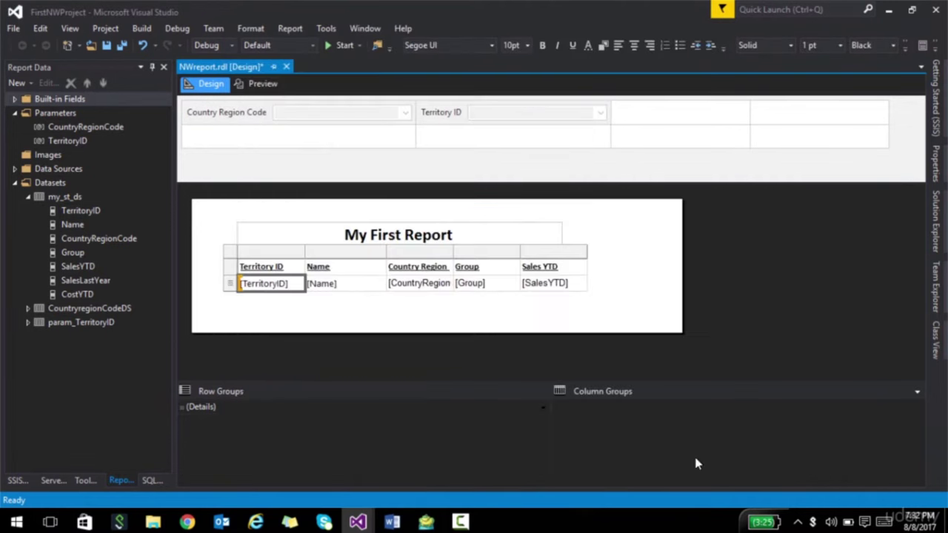
mouse_move(260, 293)
key(F4)
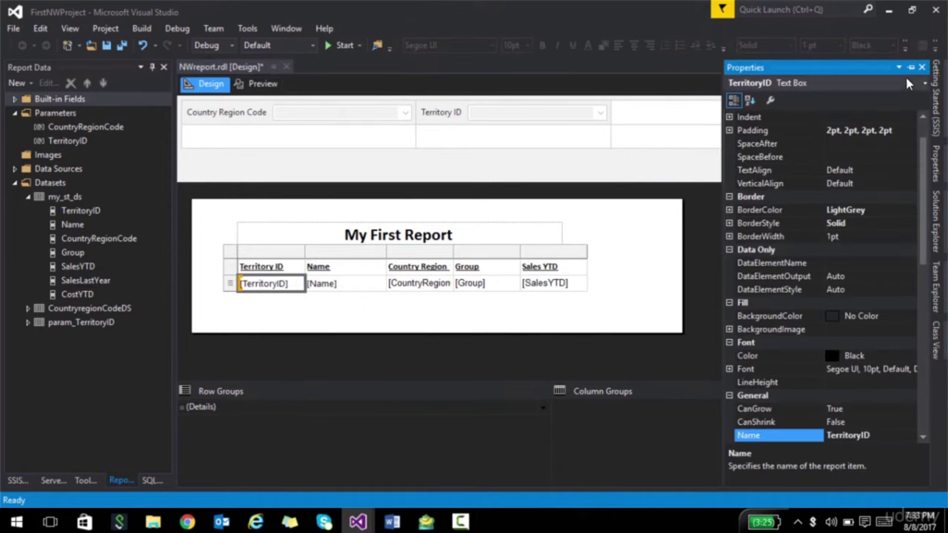
- Pin the Properties panel and start an expression for the TerritoryID font Color
click(911, 67)
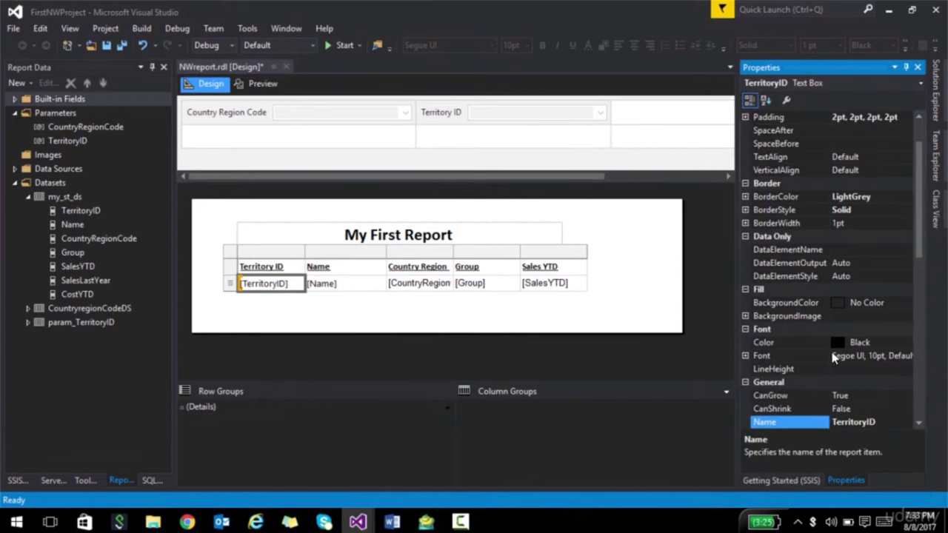
click(884, 342)
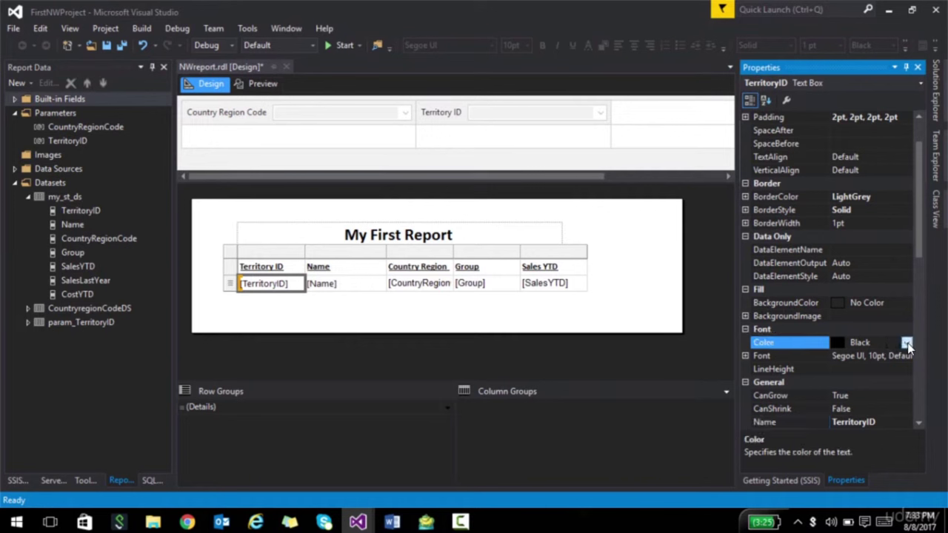
click(906, 343)
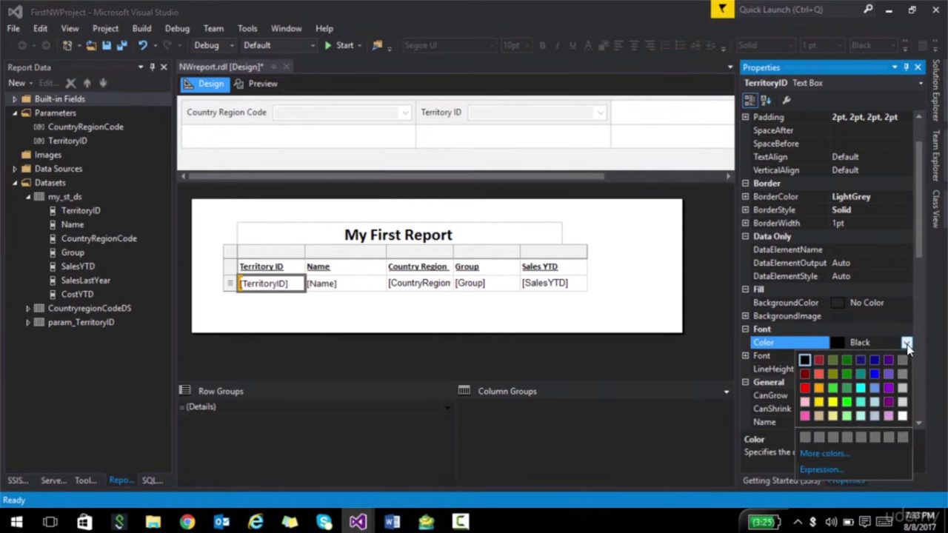
click(823, 471)
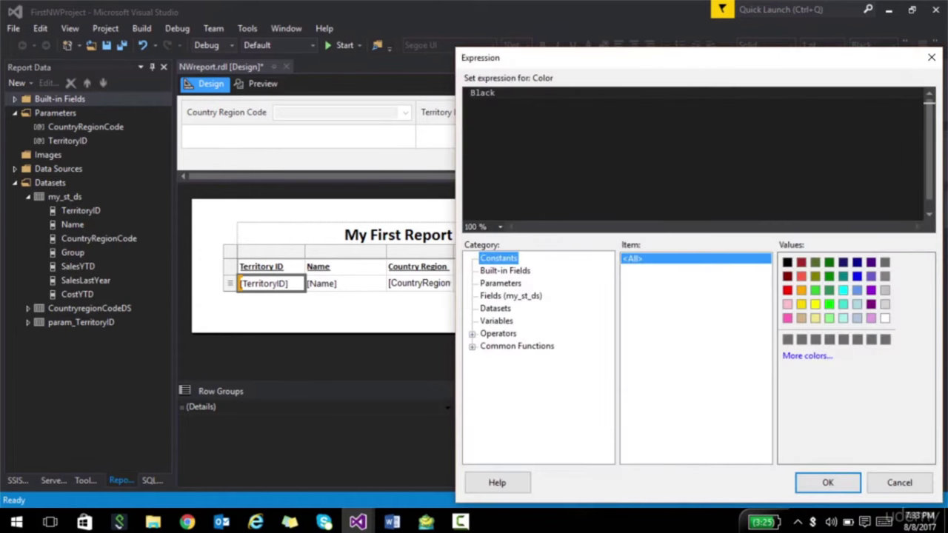
drag(677, 65, 457, 46)
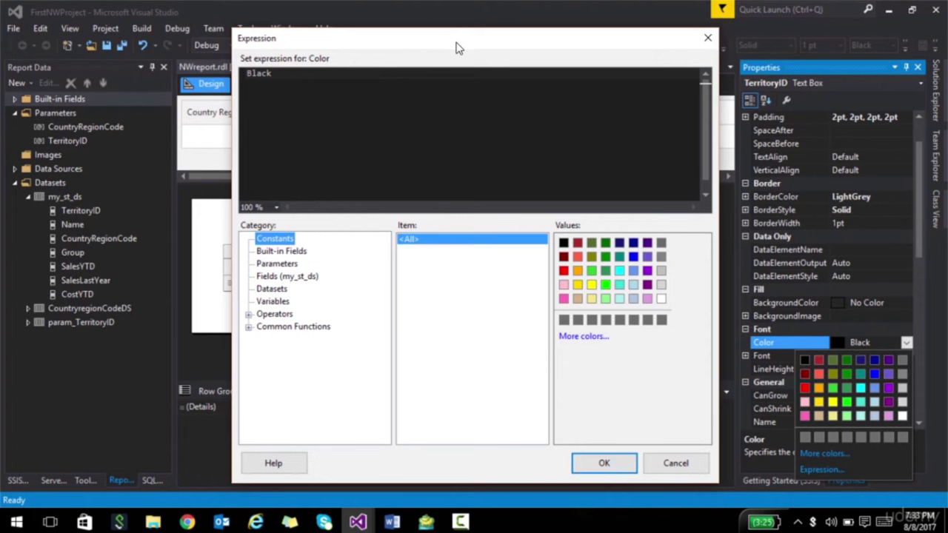
- Browse Common Functions > Program Flow in the expression editor and select IIf
click(300, 251)
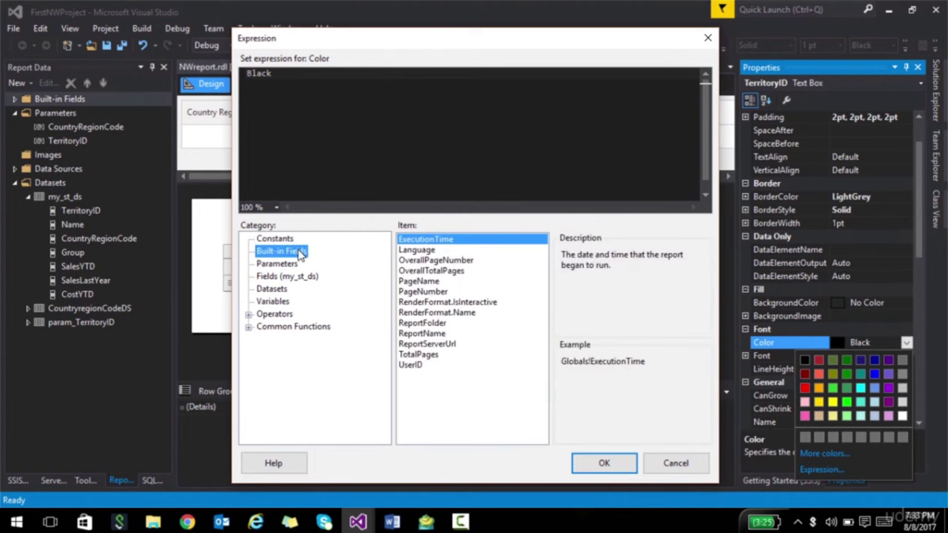
click(290, 265)
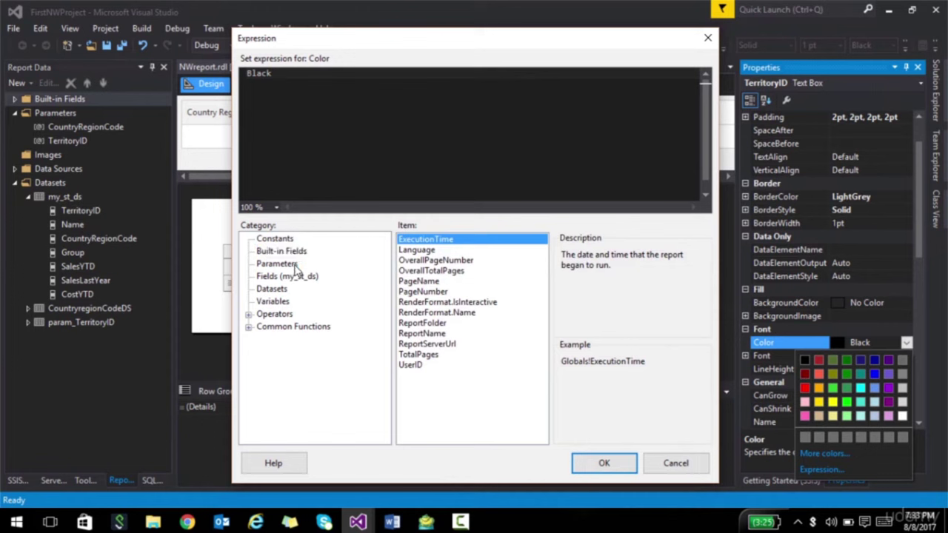
click(249, 328)
click(249, 302)
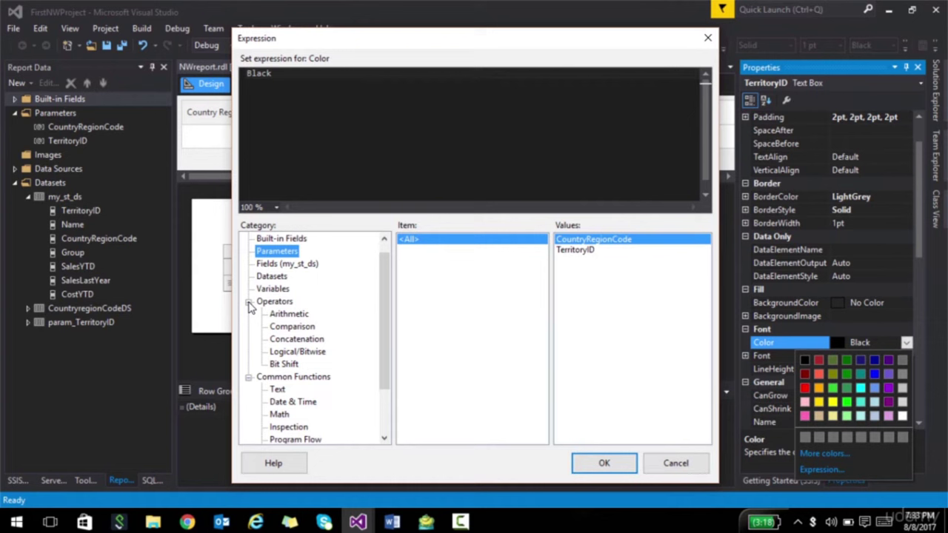
scroll(302, 386, down, 2)
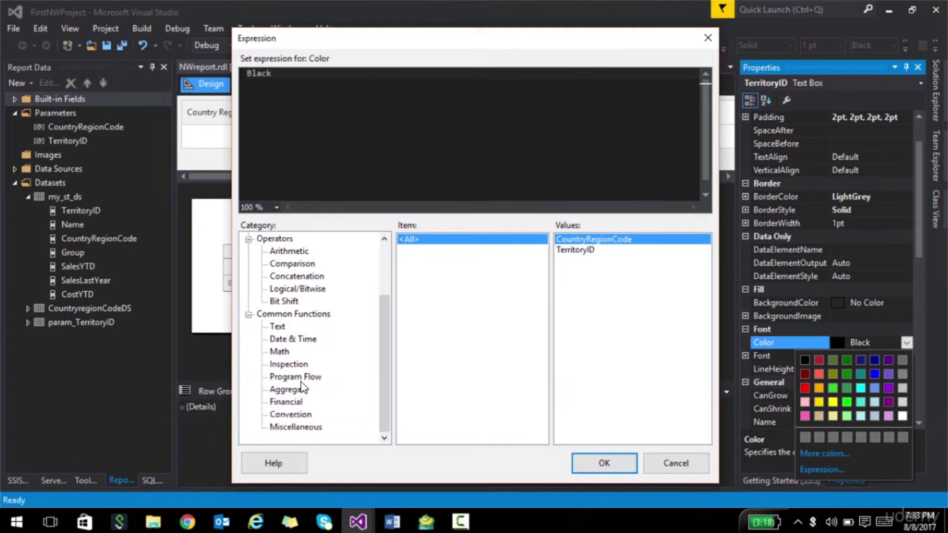
scroll(302, 382, up, 1)
scroll(302, 384, down, 1)
click(301, 379)
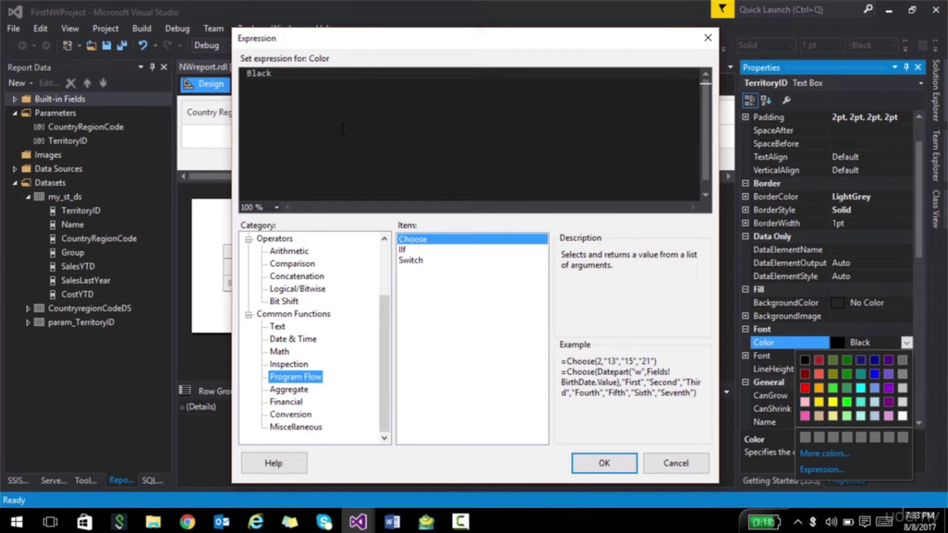
click(412, 252)
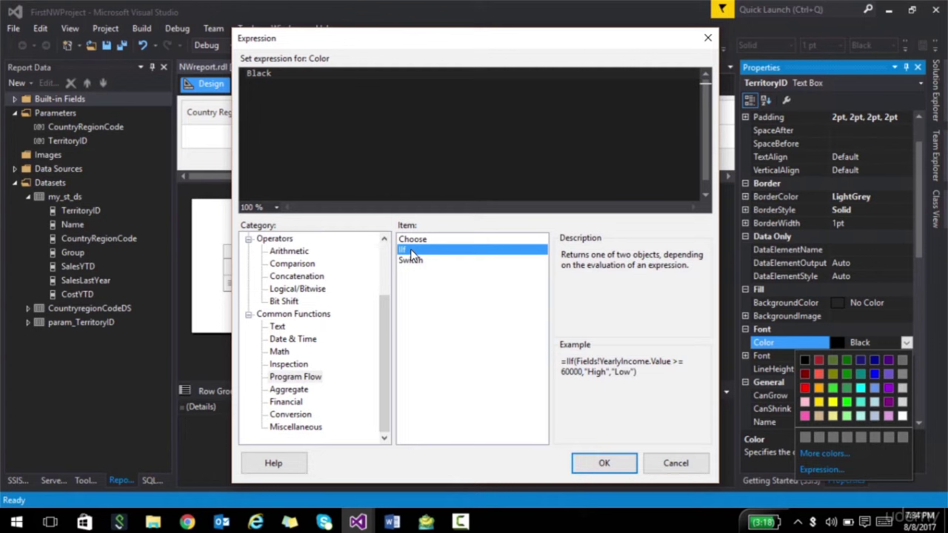
- Replace Black with IIf( followed by the Fields!TerritoryID.Value field
double_click(260, 73)
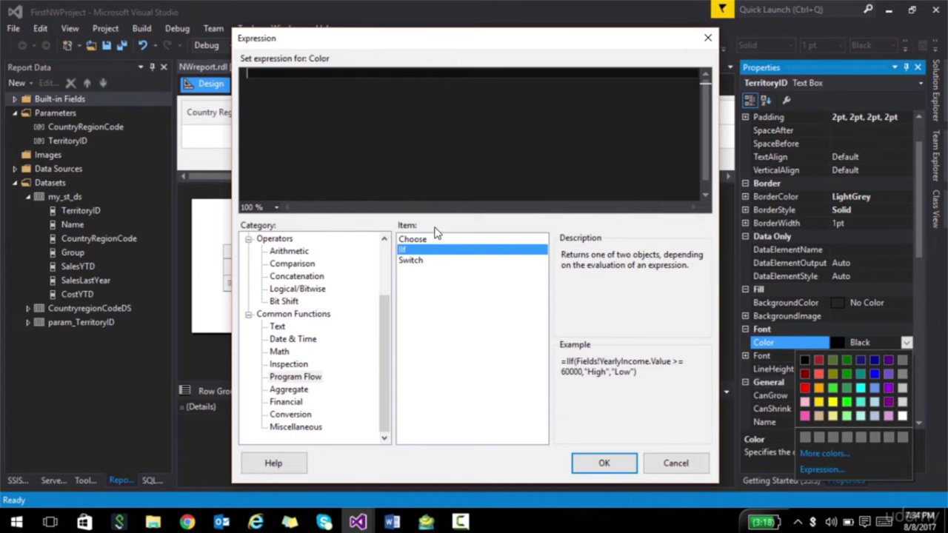
double_click(433, 252)
click(249, 239)
click(250, 316)
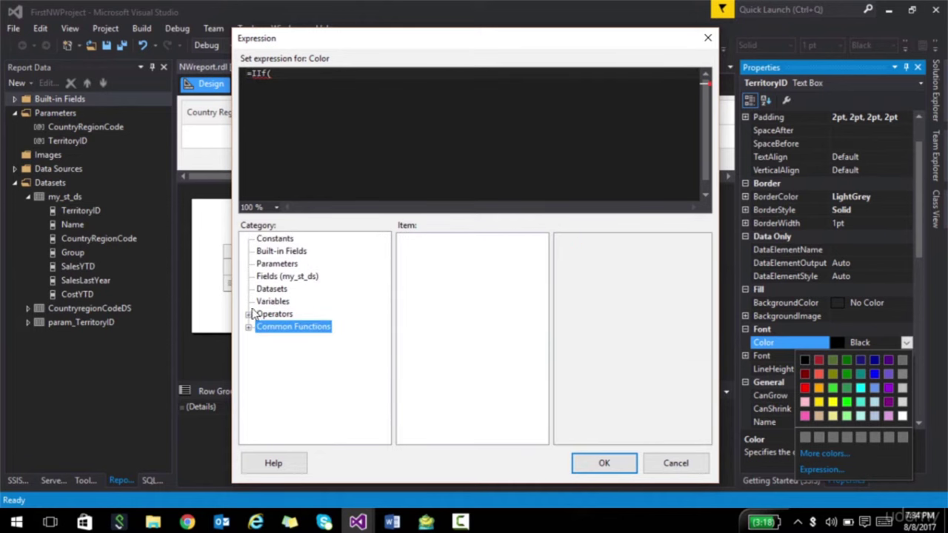
click(281, 276)
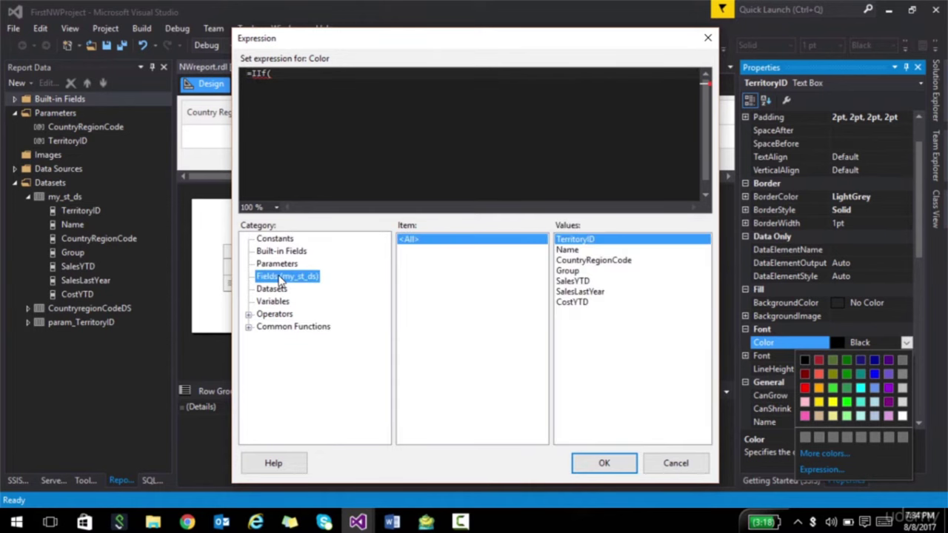
double_click(576, 240)
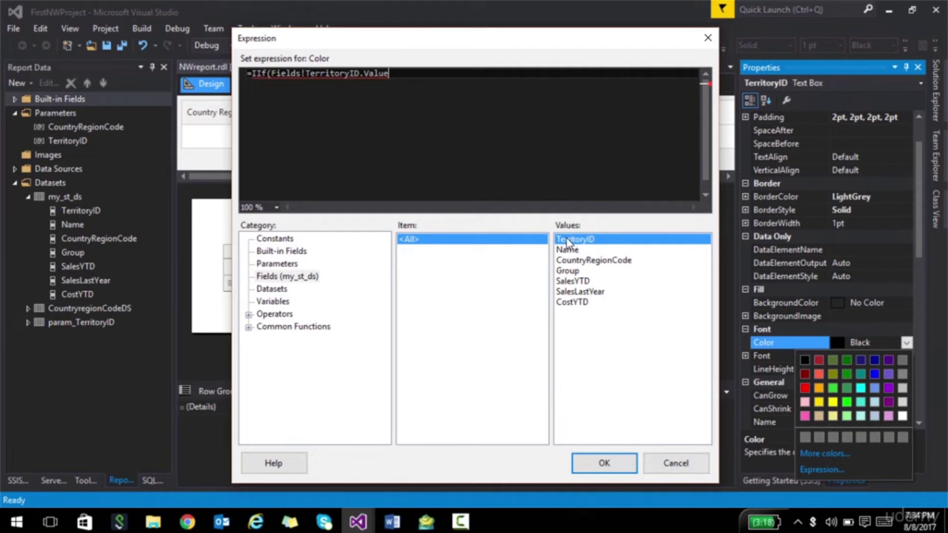
- Complete the condition as <= 5, "Green", "Red" and apply the colour expression
text(<)
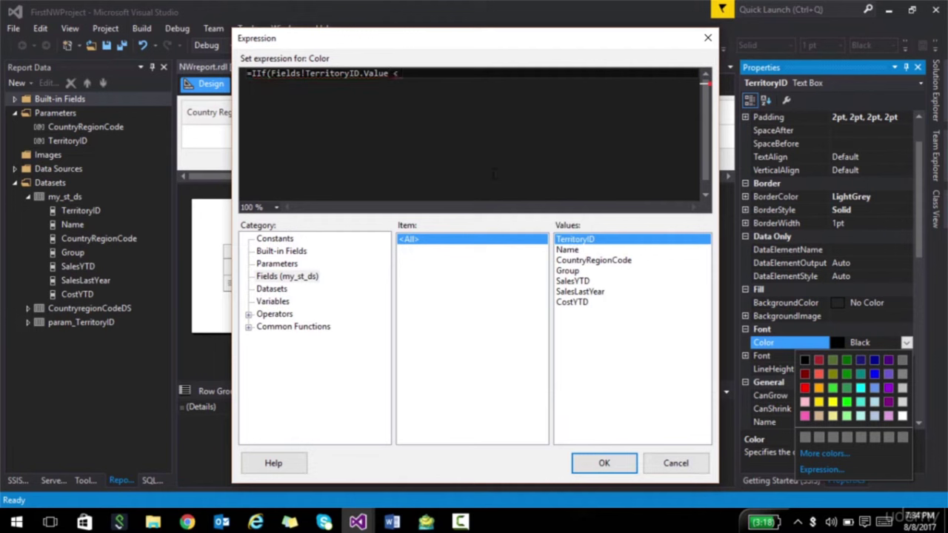
text(= 5, ")
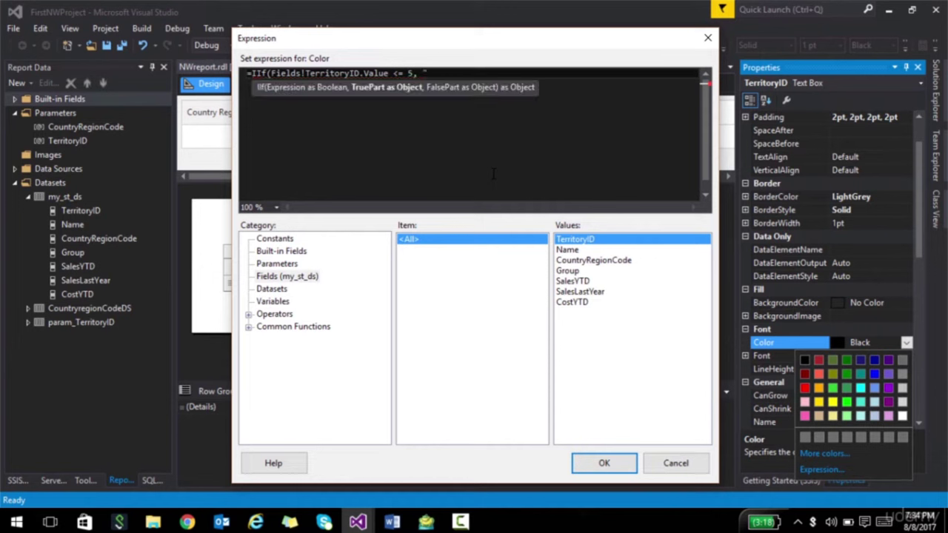
text(Gree)
key(BackSpace)
text(en",)
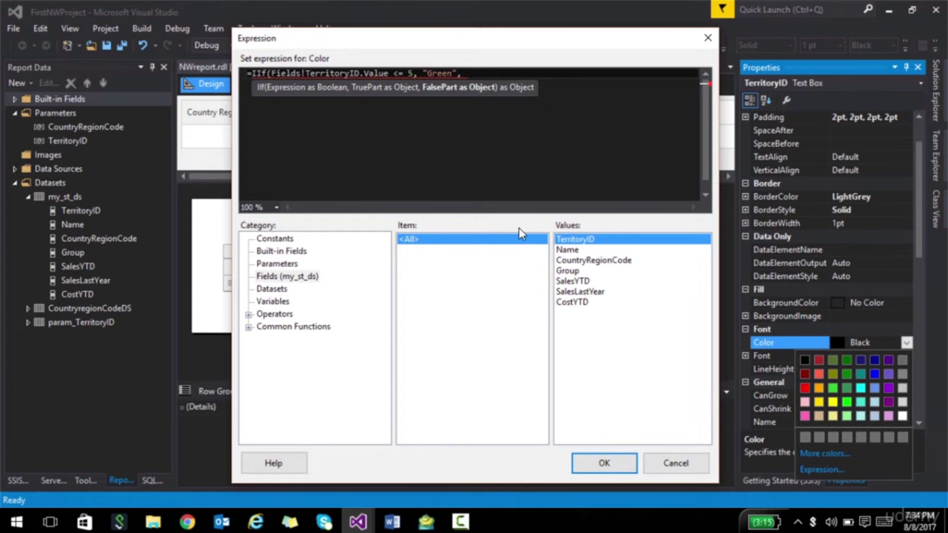
text("red)
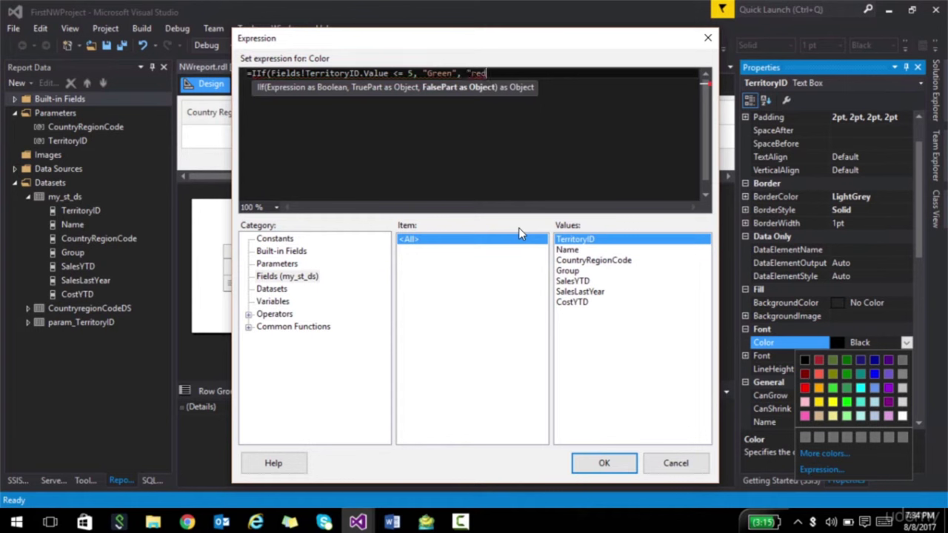
key(BackSpace)
key(BackSpace)
key(BackSpace)
text(Red"))
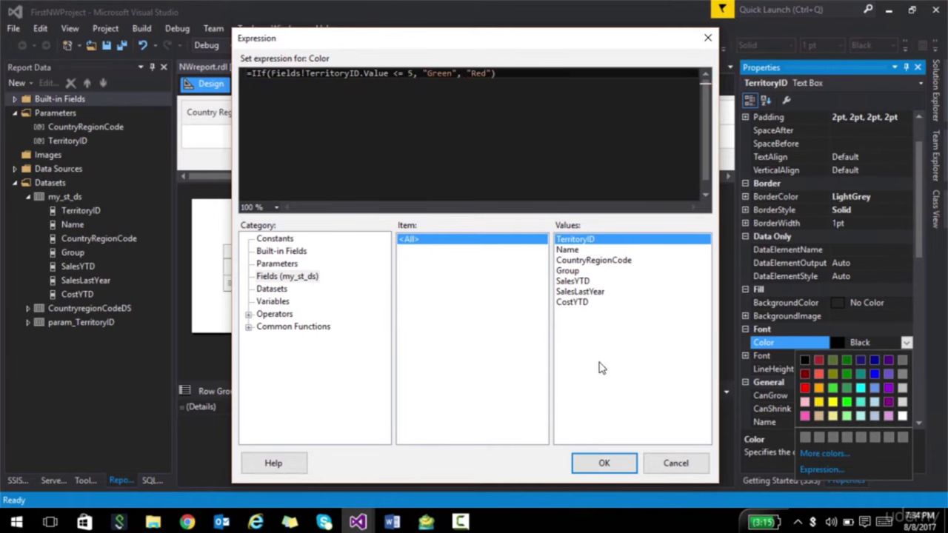
click(609, 463)
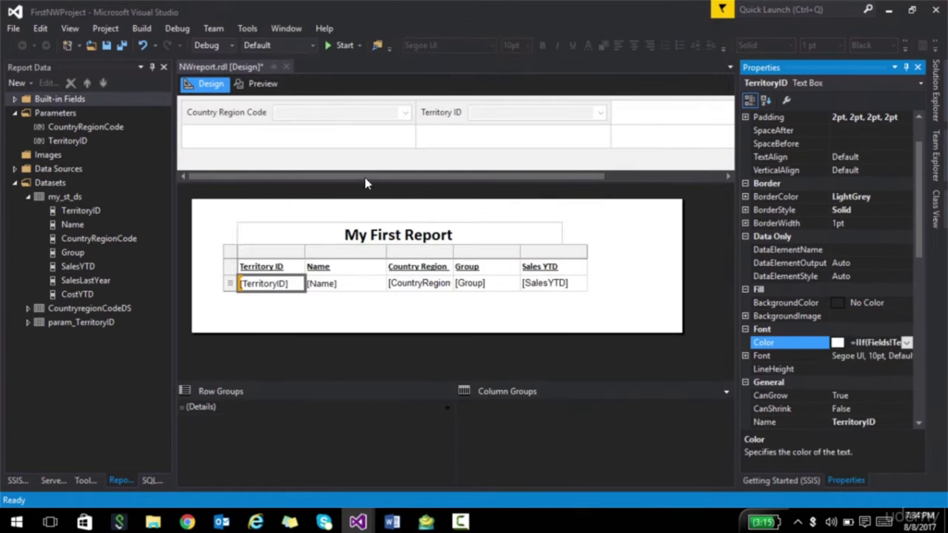
click(261, 84)
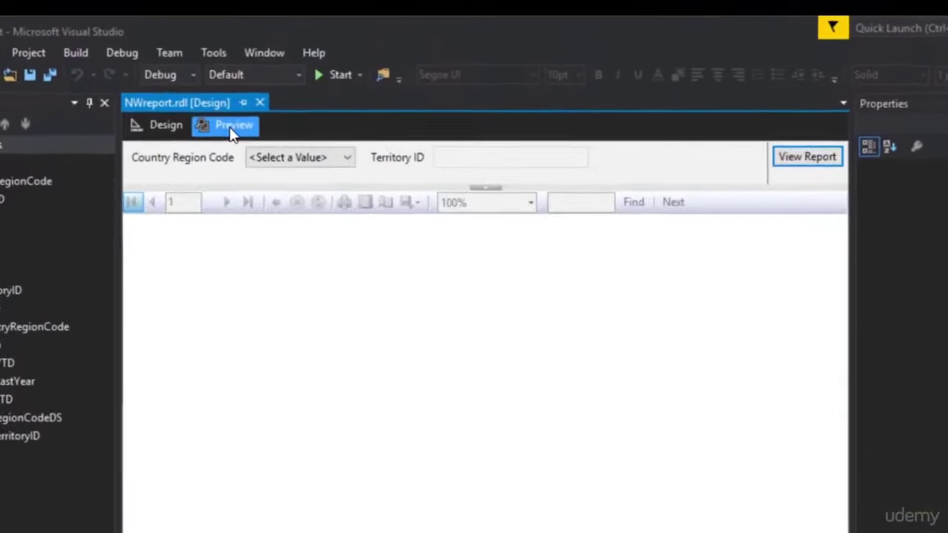
click(272, 129)
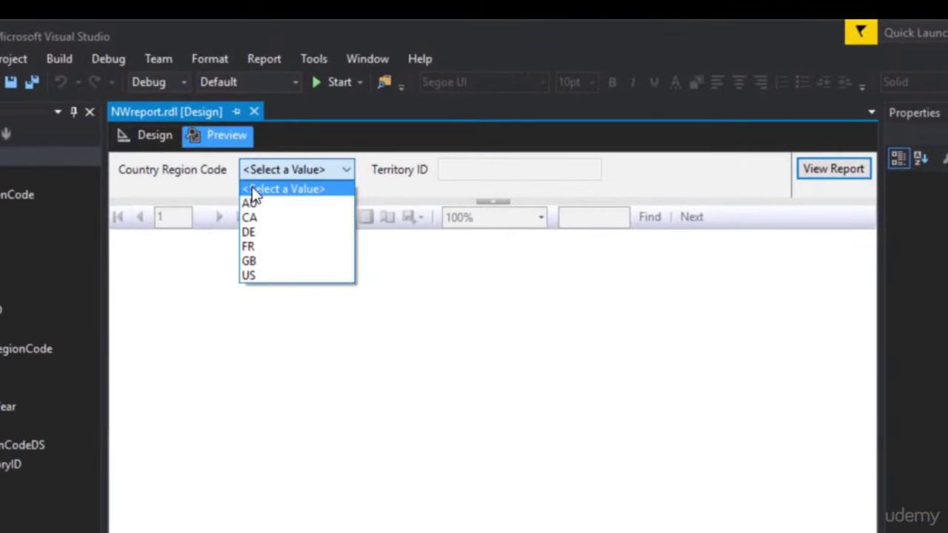
click(268, 275)
click(532, 178)
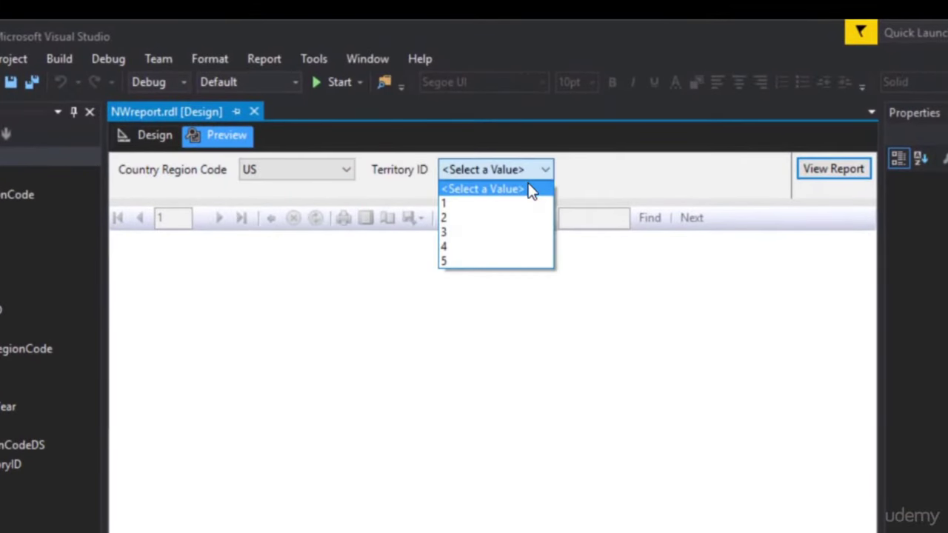
click(527, 232)
click(807, 176)
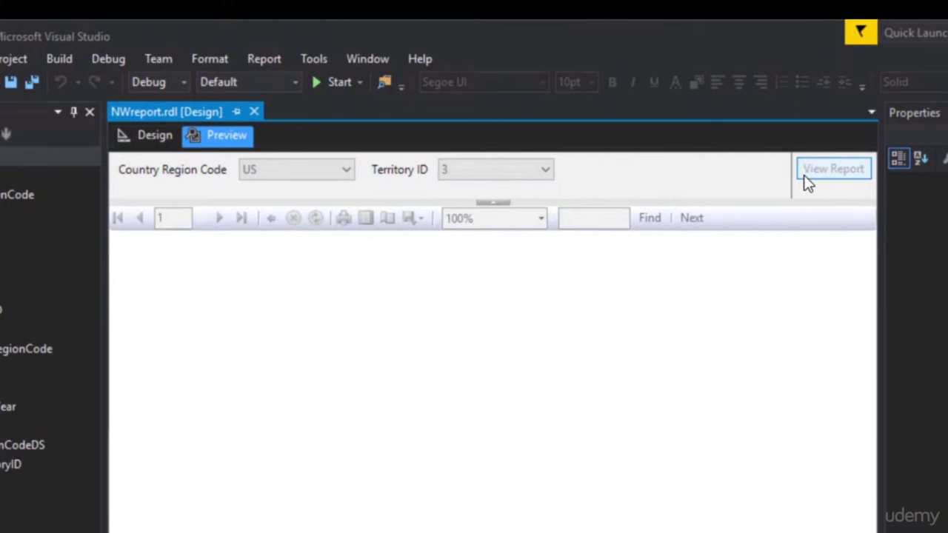
click(346, 169)
click(333, 217)
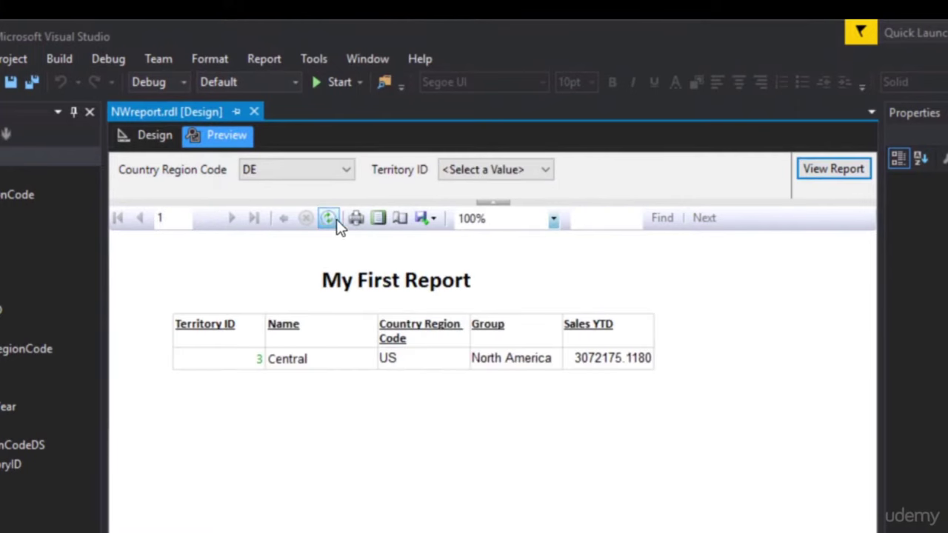
click(506, 169)
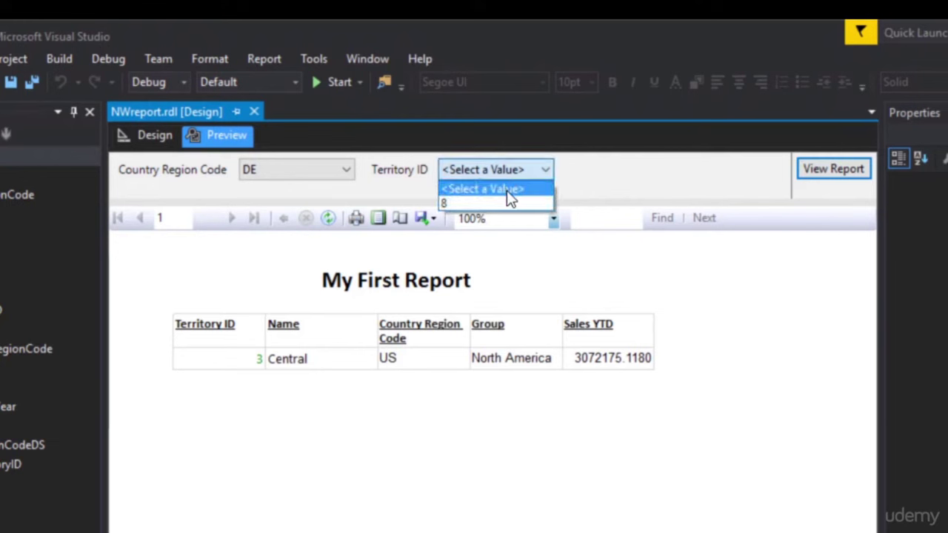
click(508, 203)
click(801, 175)
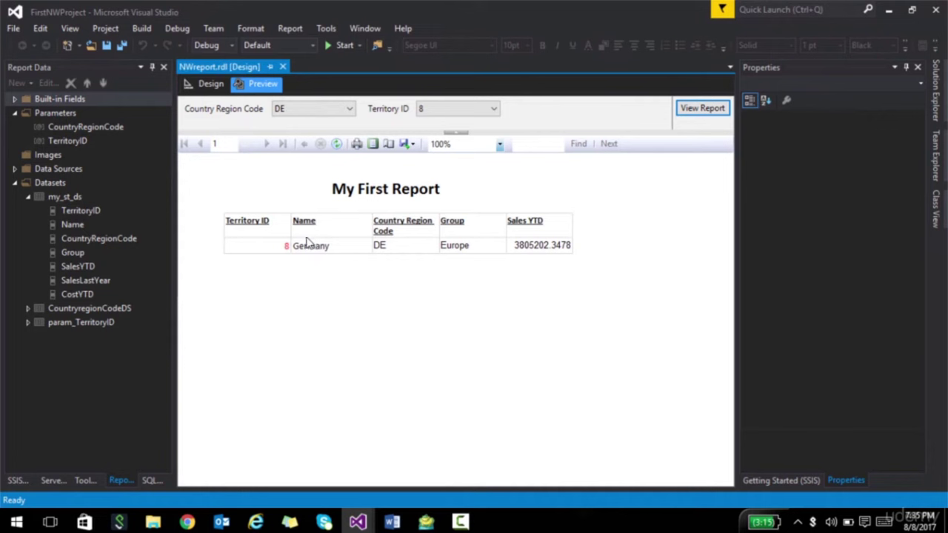
click(206, 84)
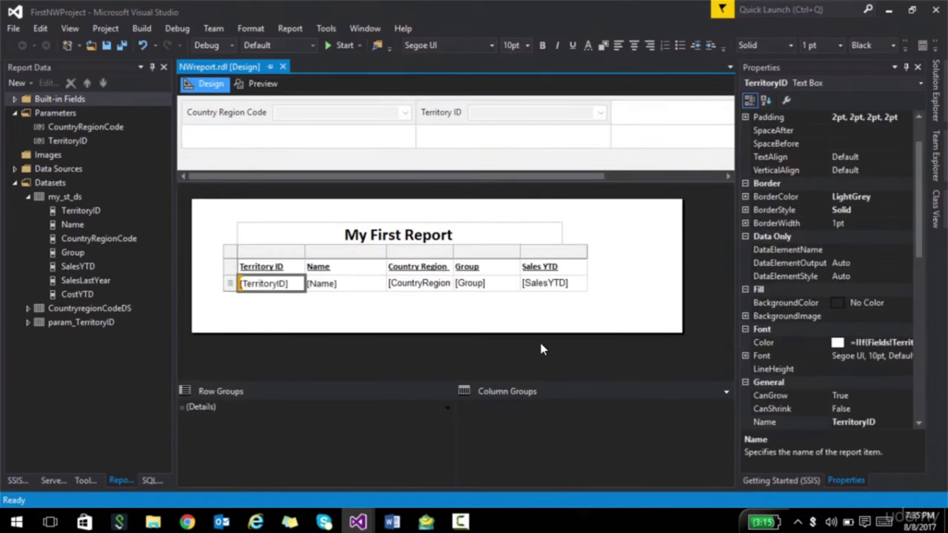
- Insert a new table column to the right of Sales YTD
click(572, 256)
right_click(572, 261)
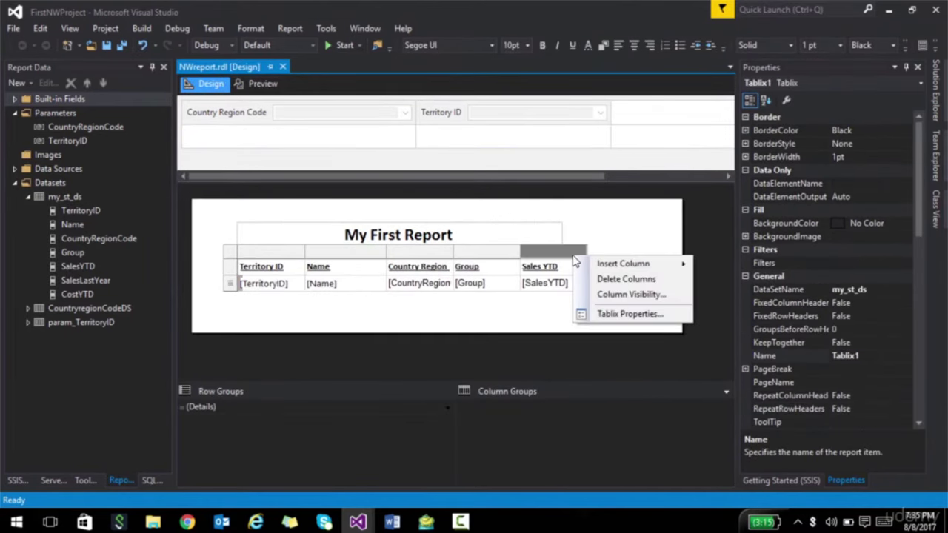
click(454, 237)
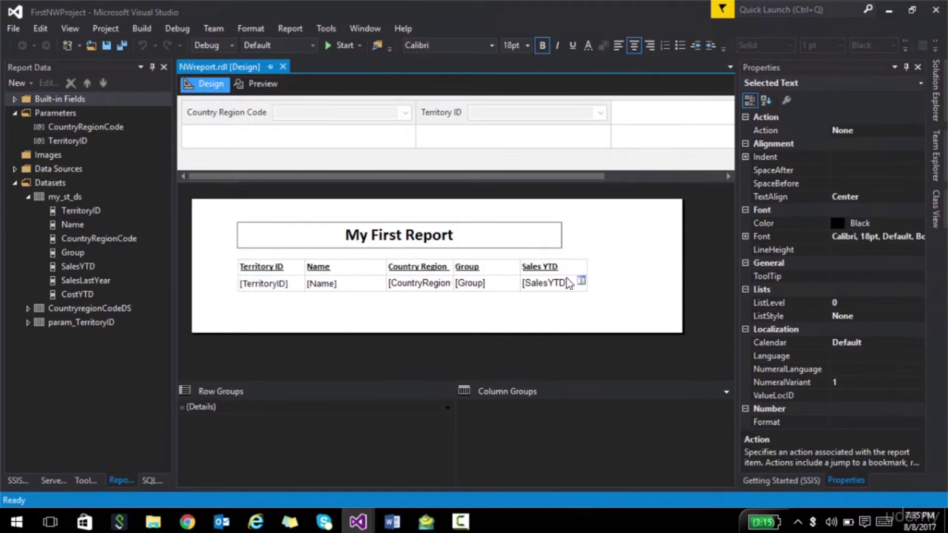
click(573, 324)
click(561, 271)
click(563, 252)
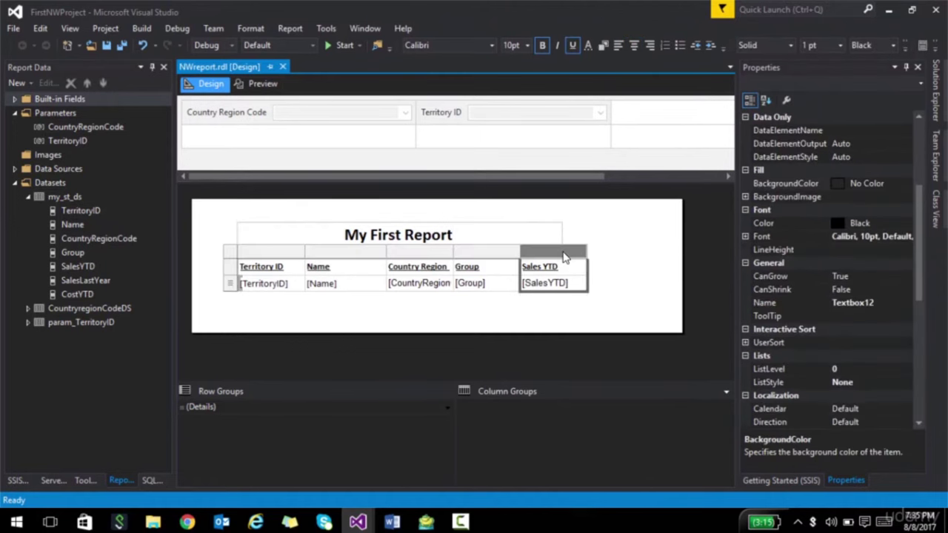
right_click(563, 253)
mouse_move(662, 262)
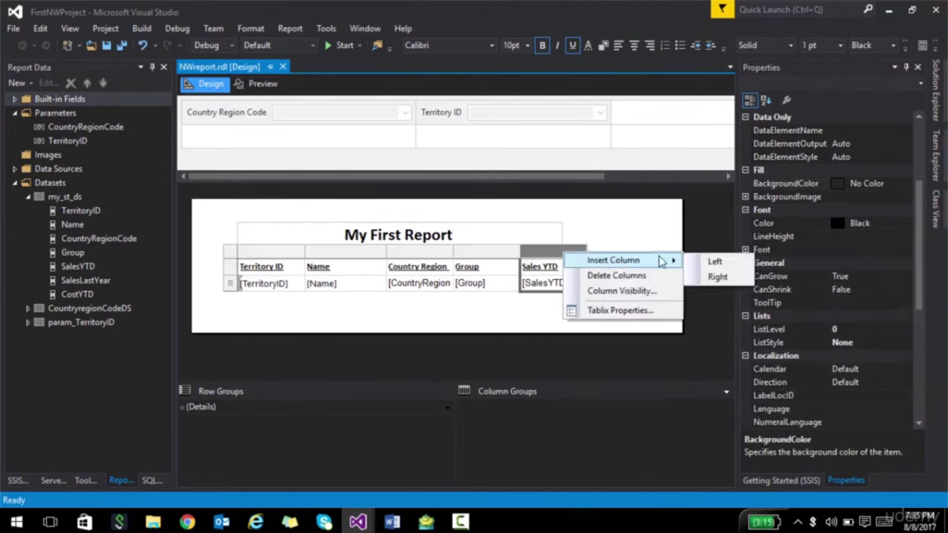
click(717, 277)
- Head the new column 'SalesYTD With Bonus'
click(624, 271)
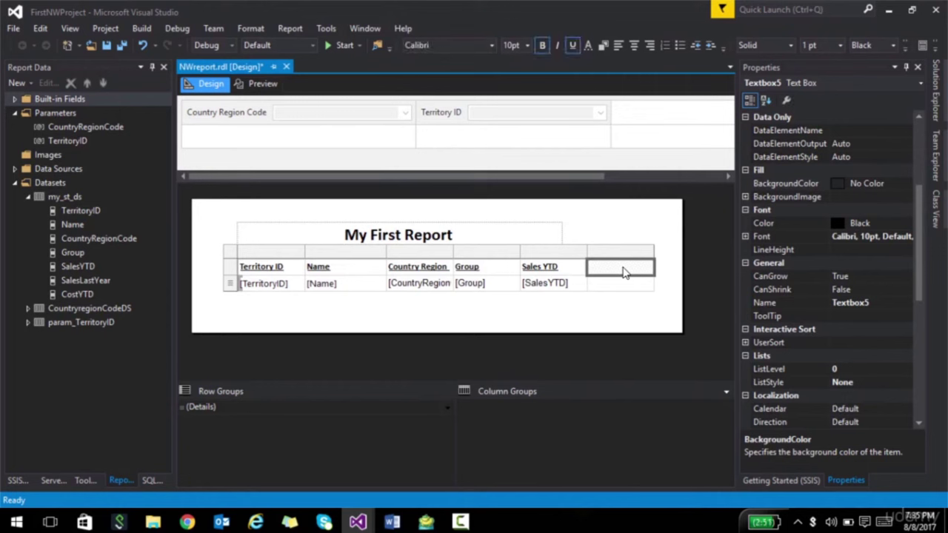
text(Sa)
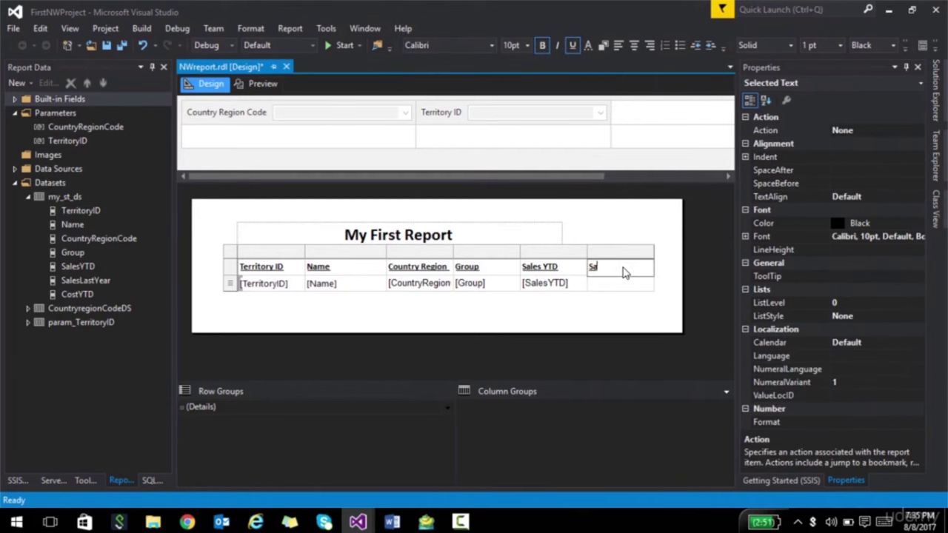
text(le)
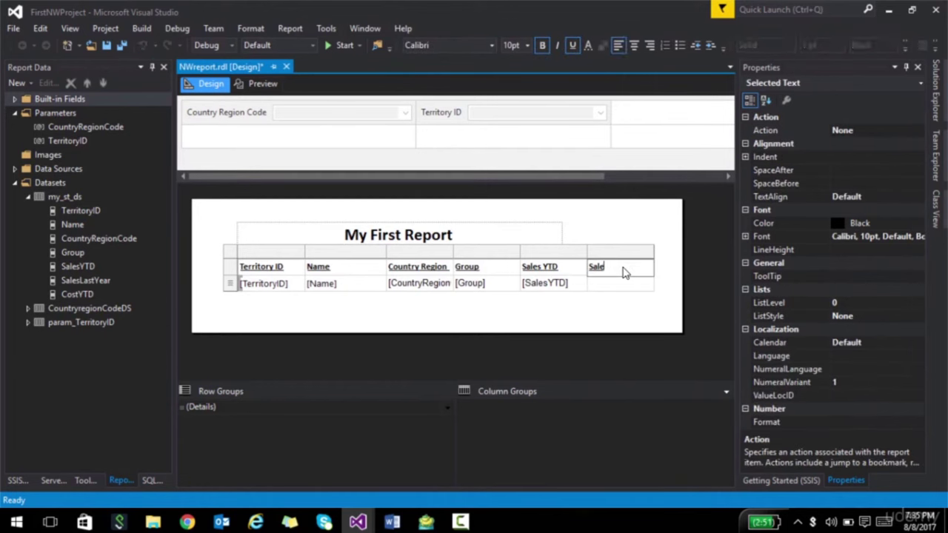
text(sYTD With Bonus)
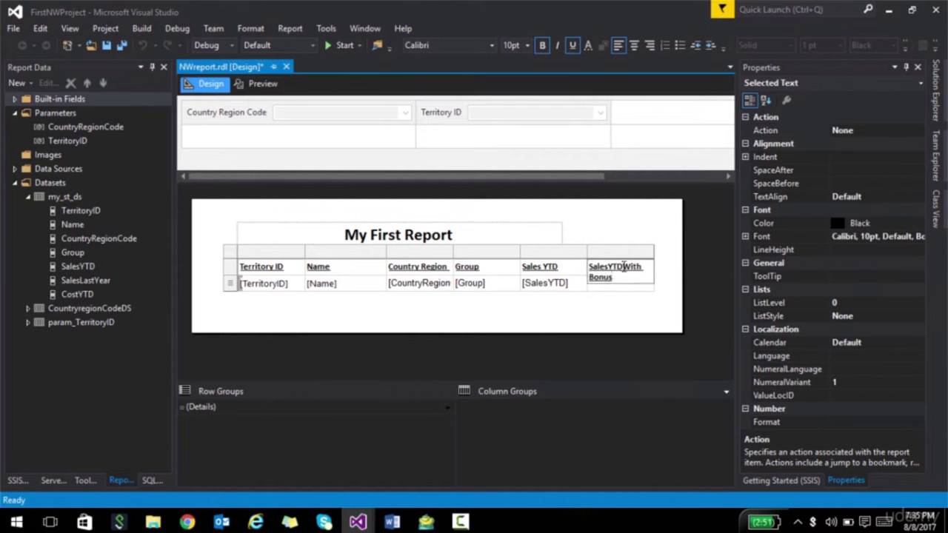
click(630, 322)
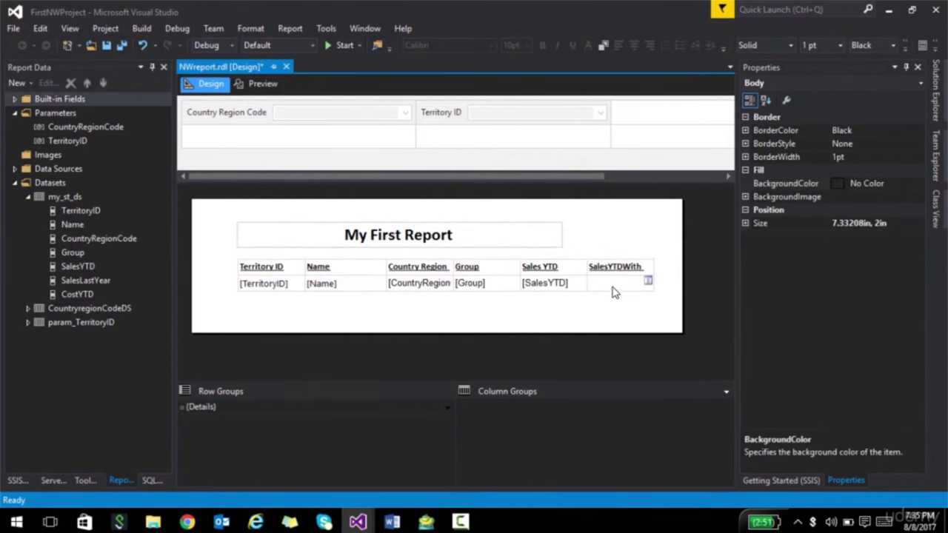
click(613, 288)
- Set the new detail cell's value expression to =Fields!SalesYTD.Value + 10000
right_click(615, 289)
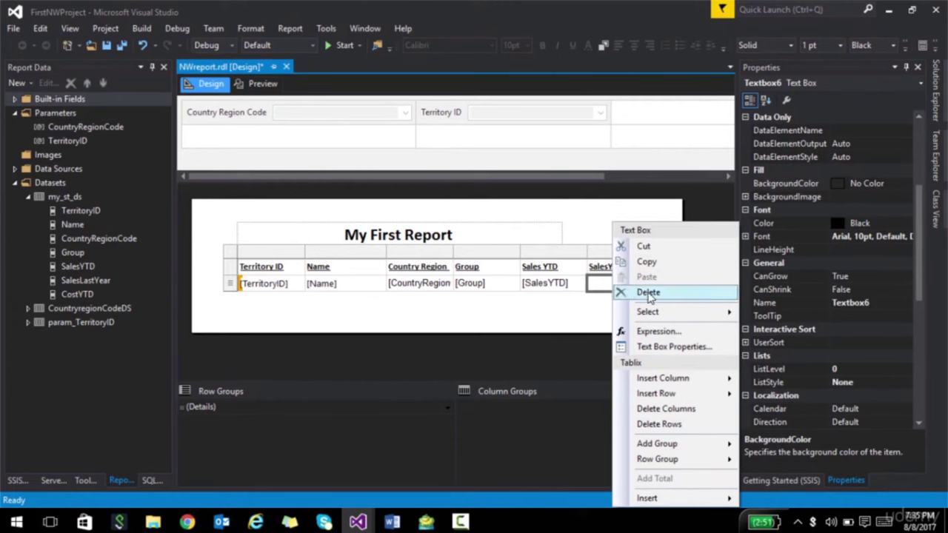
click(662, 334)
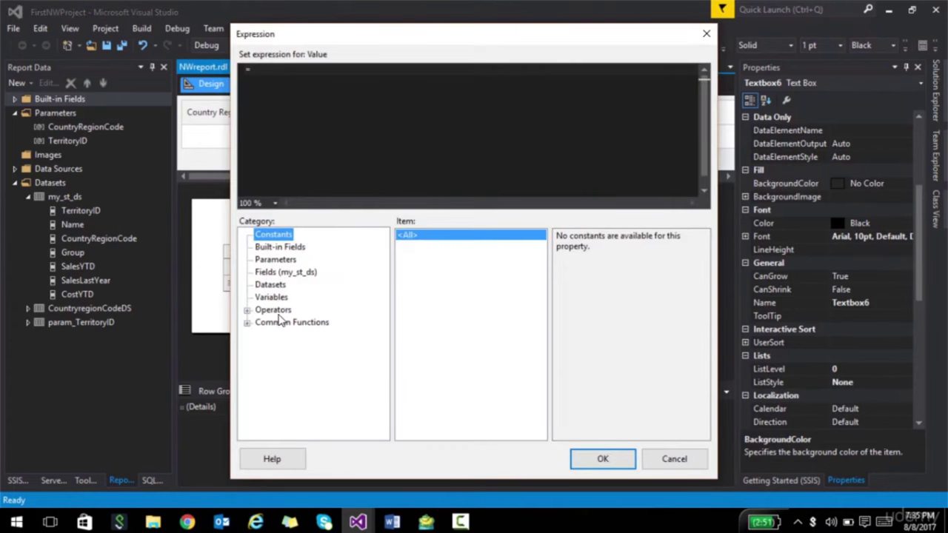
click(248, 324)
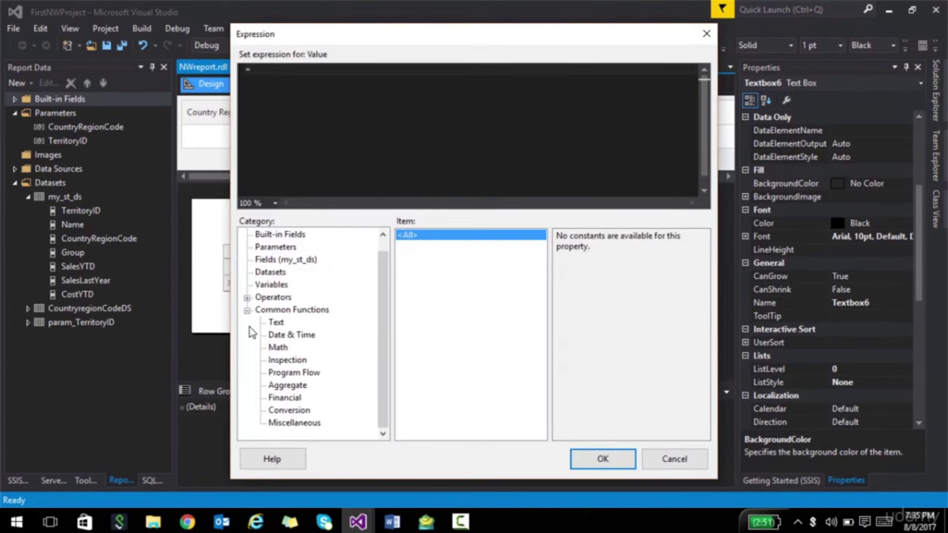
click(287, 372)
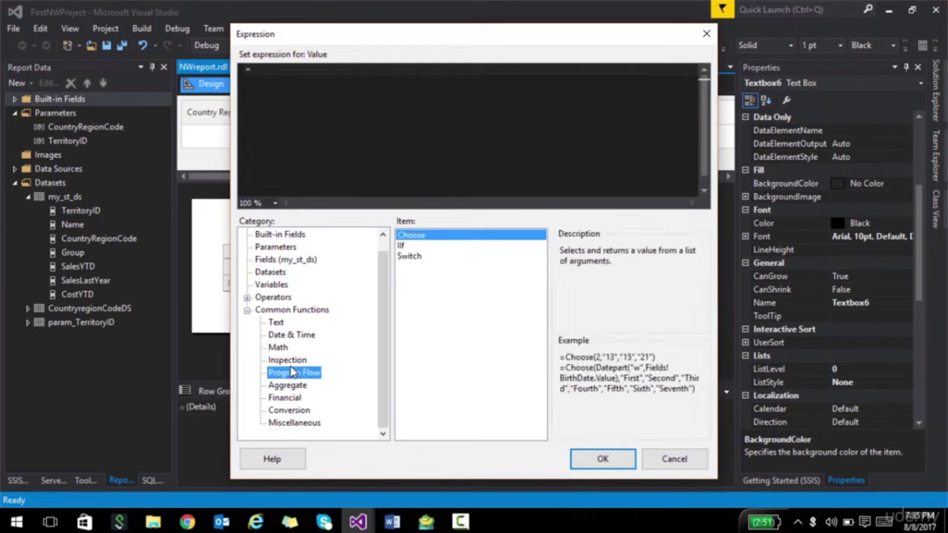
double_click(402, 246)
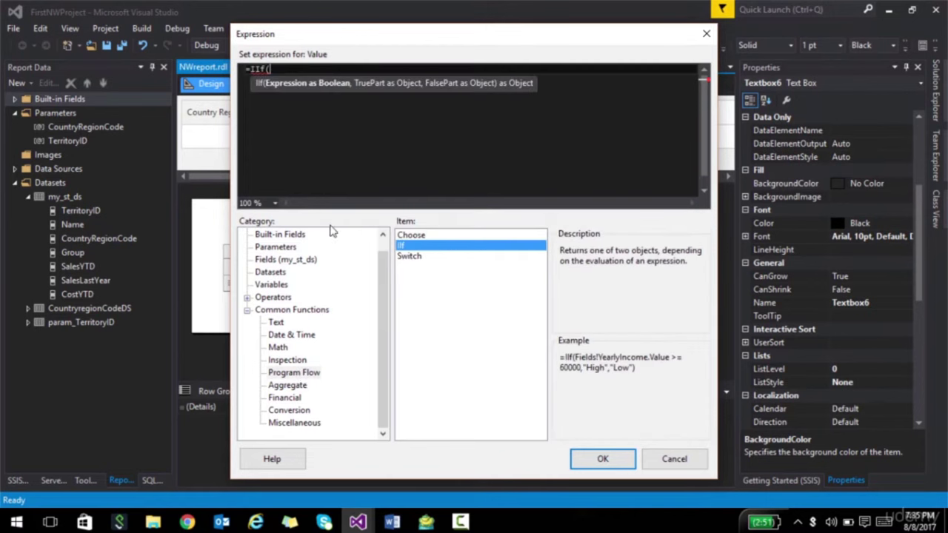
click(273, 260)
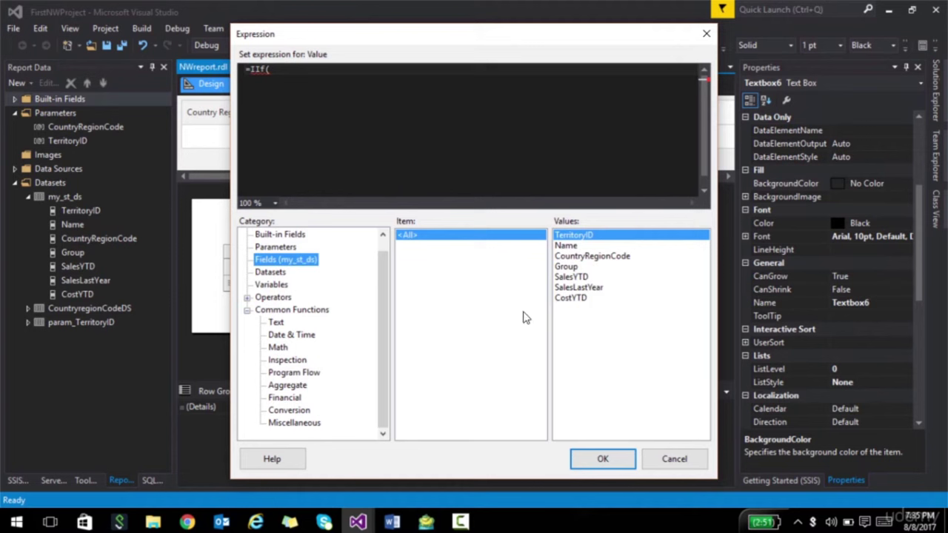
drag(250, 69, 297, 69)
key(Delete)
double_click(576, 278)
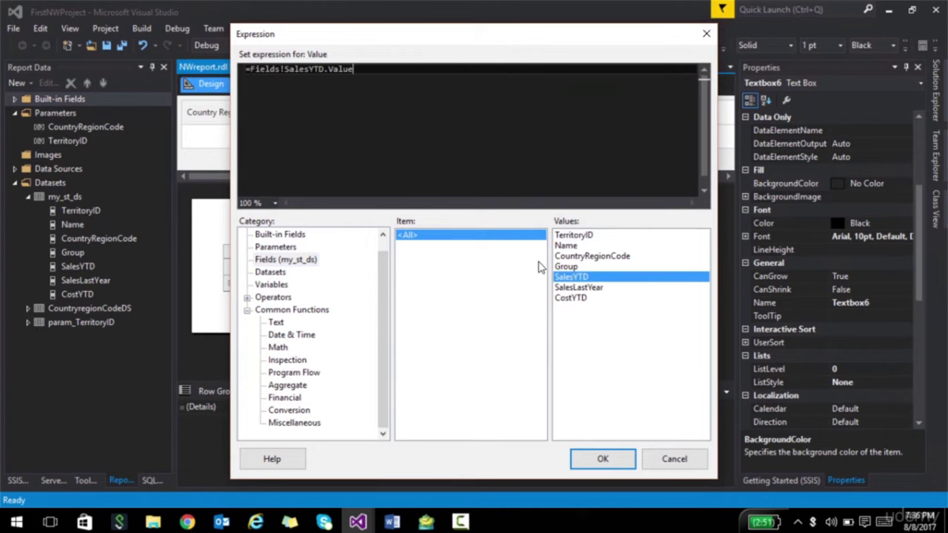
text(+ 10000)
click(603, 460)
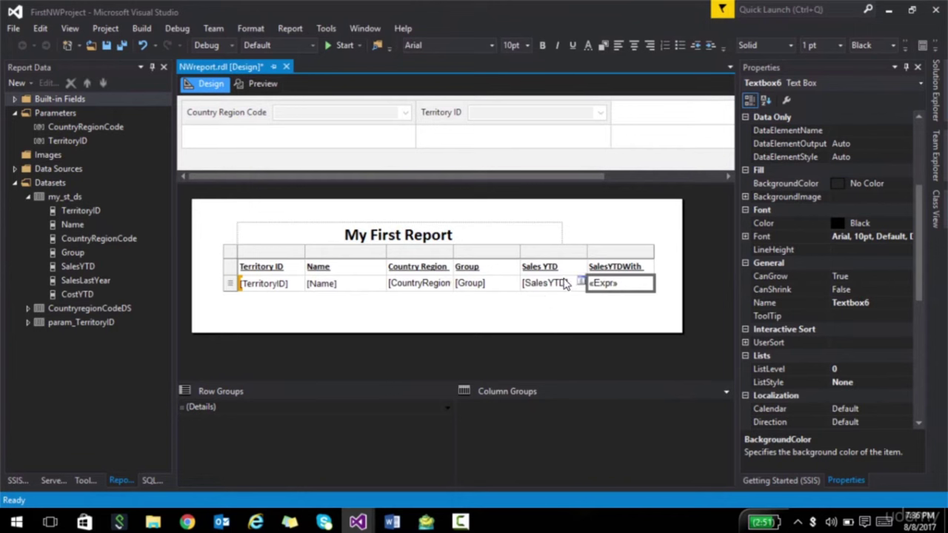
click(258, 85)
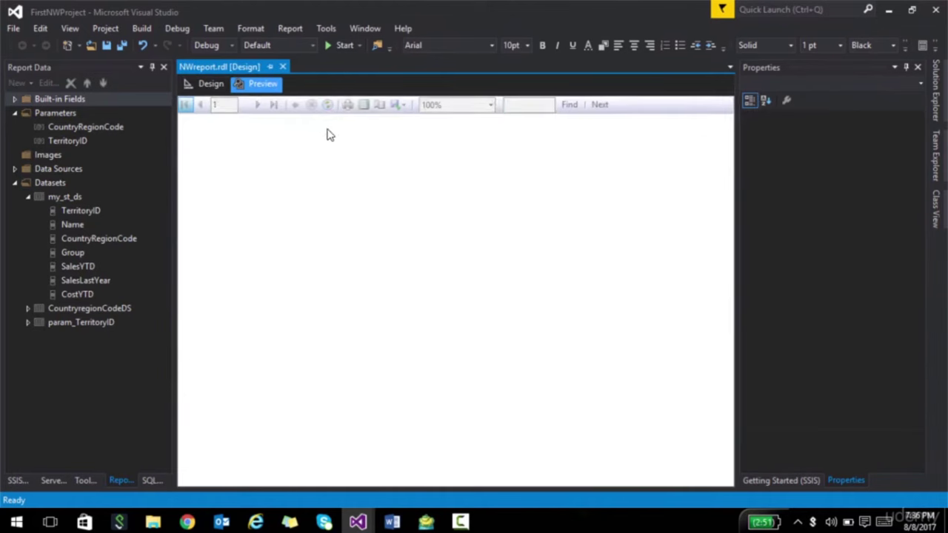
click(317, 110)
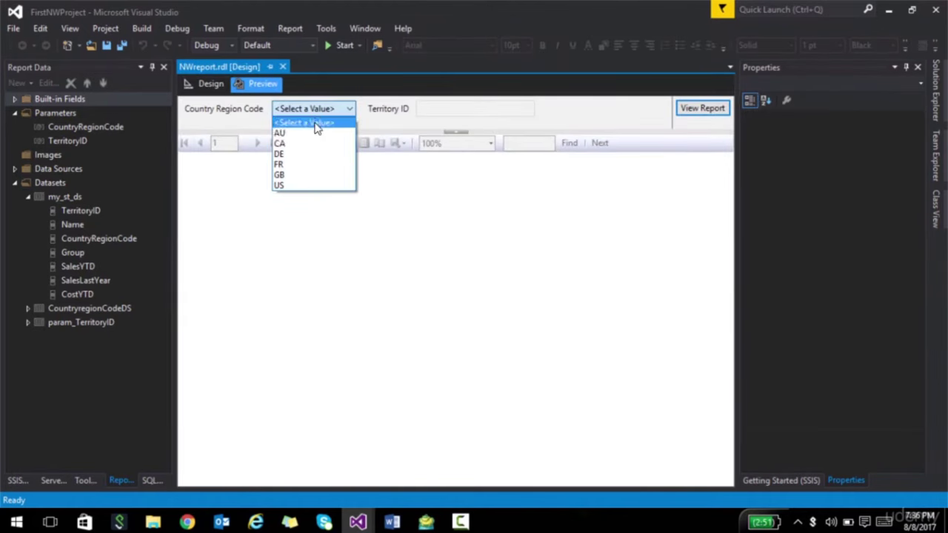
click(317, 185)
click(455, 109)
click(454, 143)
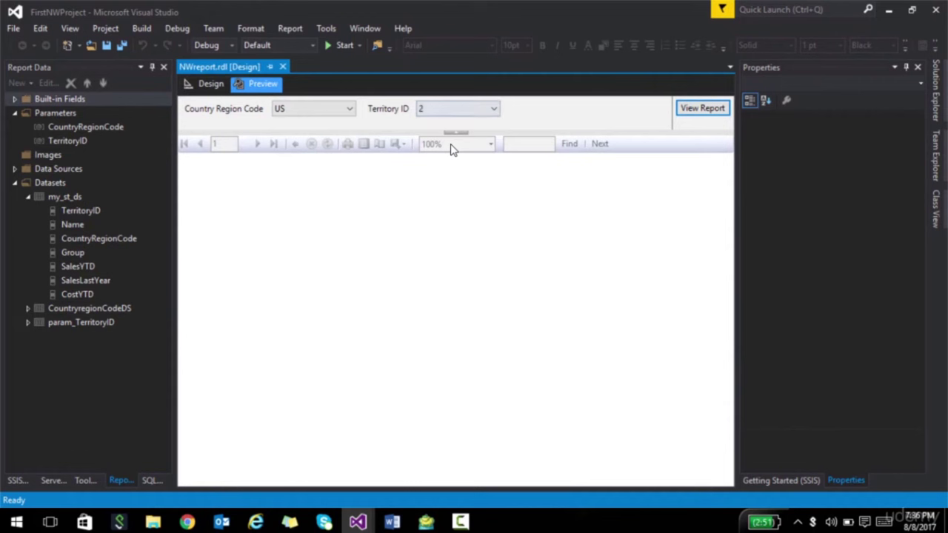
click(686, 111)
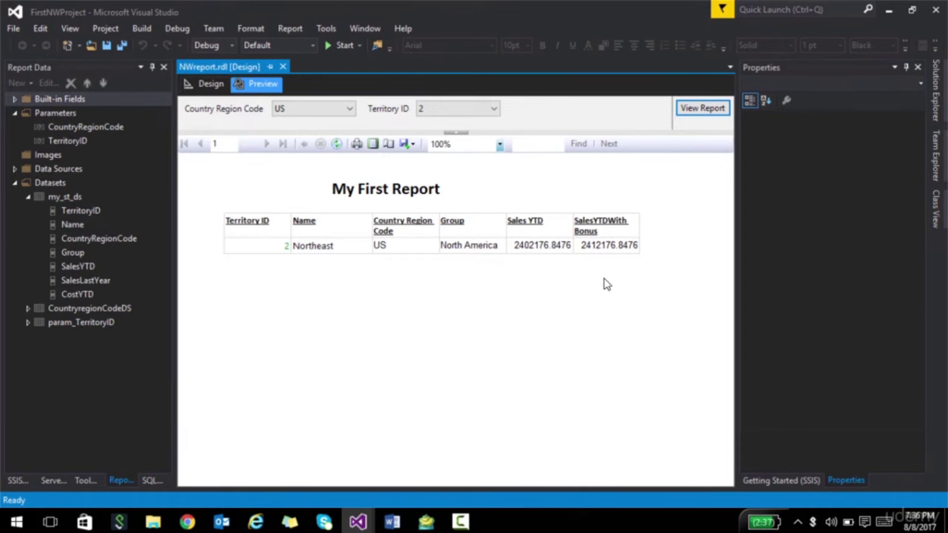
click(212, 92)
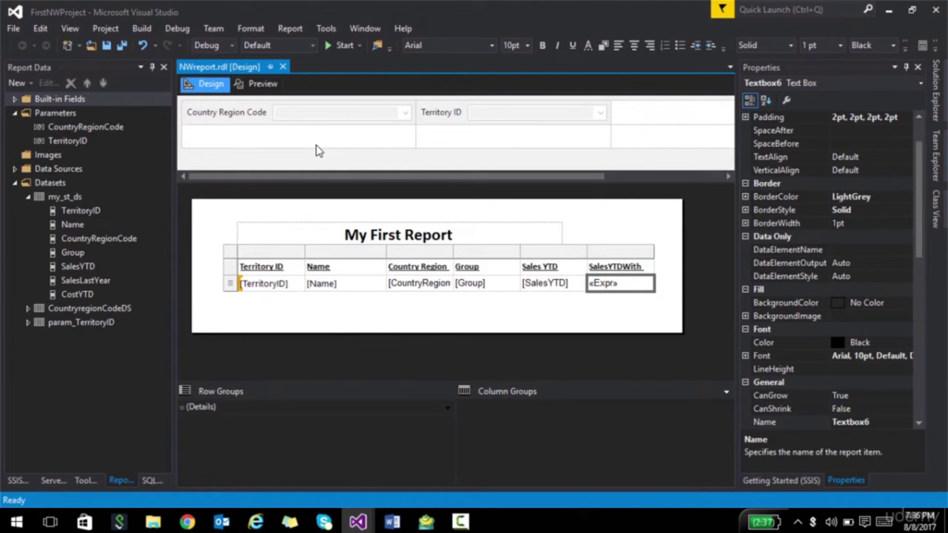
- Review the SalesYTD With Bonus text box's background colour choices without changing them
click(863, 303)
click(906, 303)
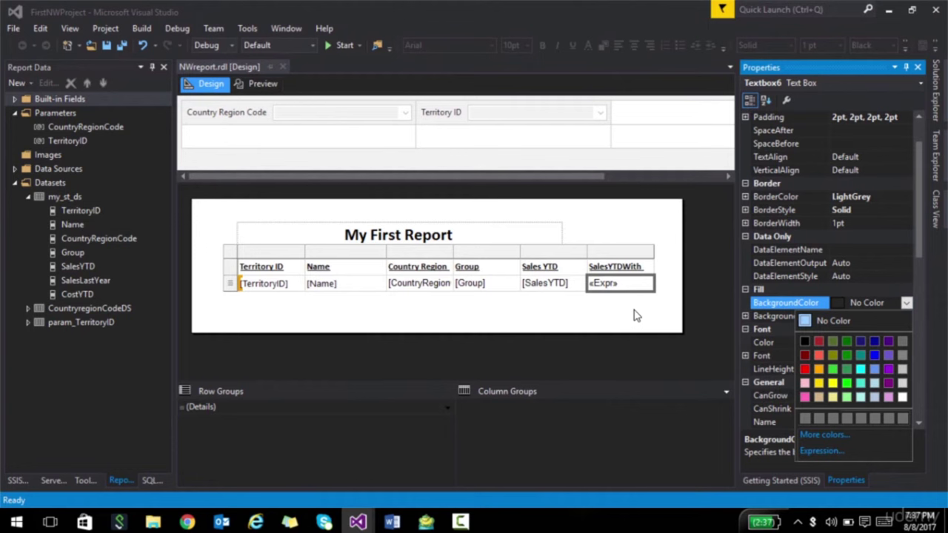
click(633, 315)
click(633, 315)
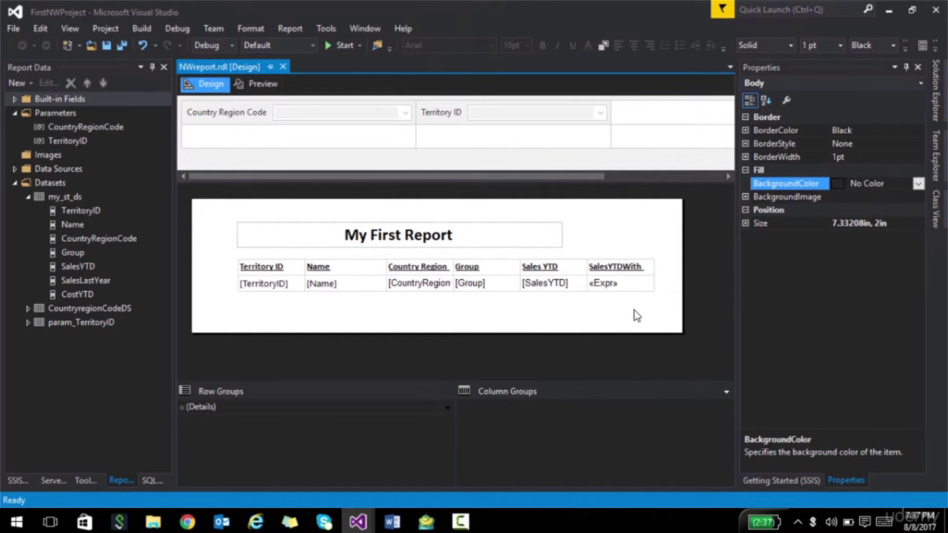
- Place a new text box below the table and widen it both left and right
click(86, 481)
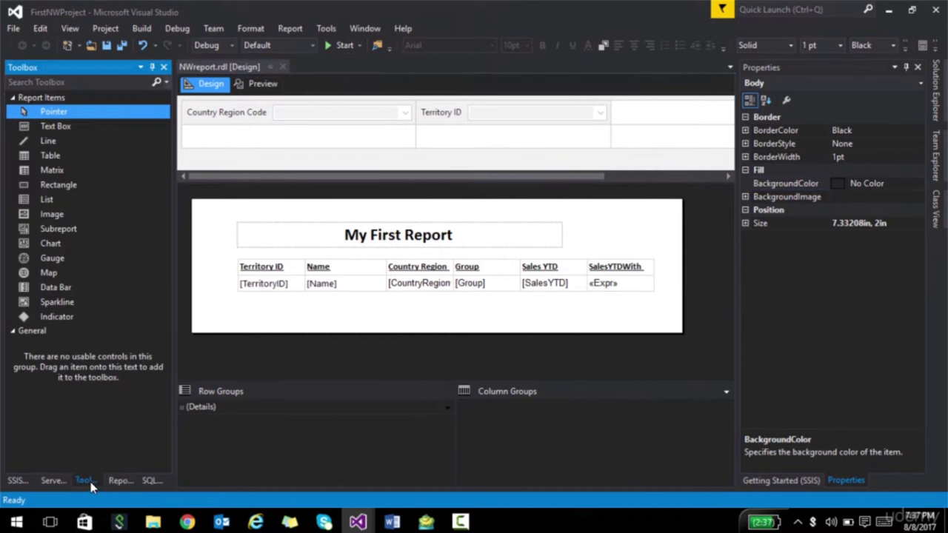
click(61, 127)
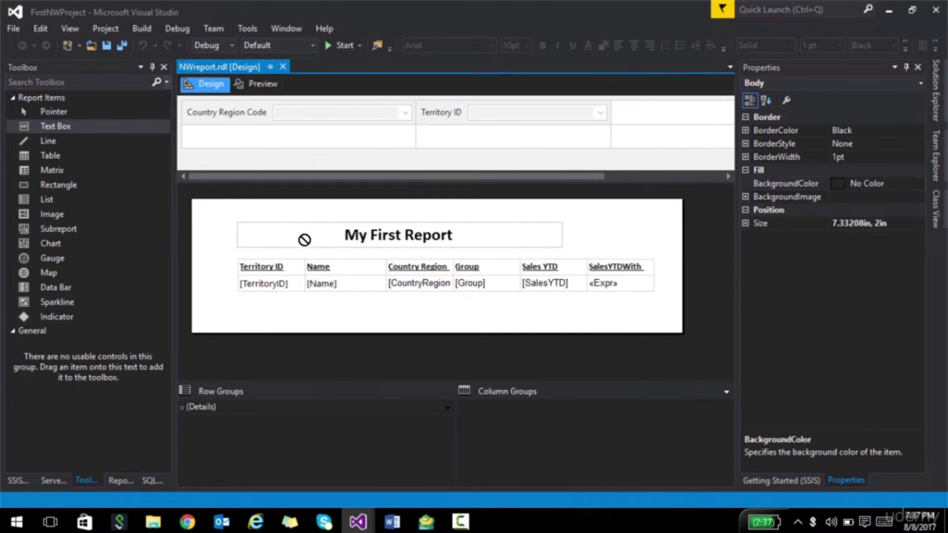
click(486, 309)
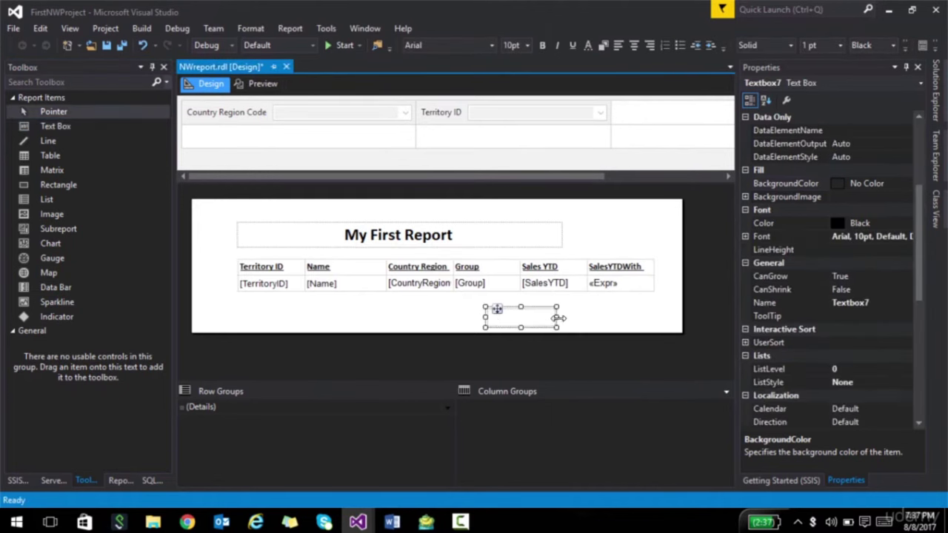
drag(556, 317, 656, 316)
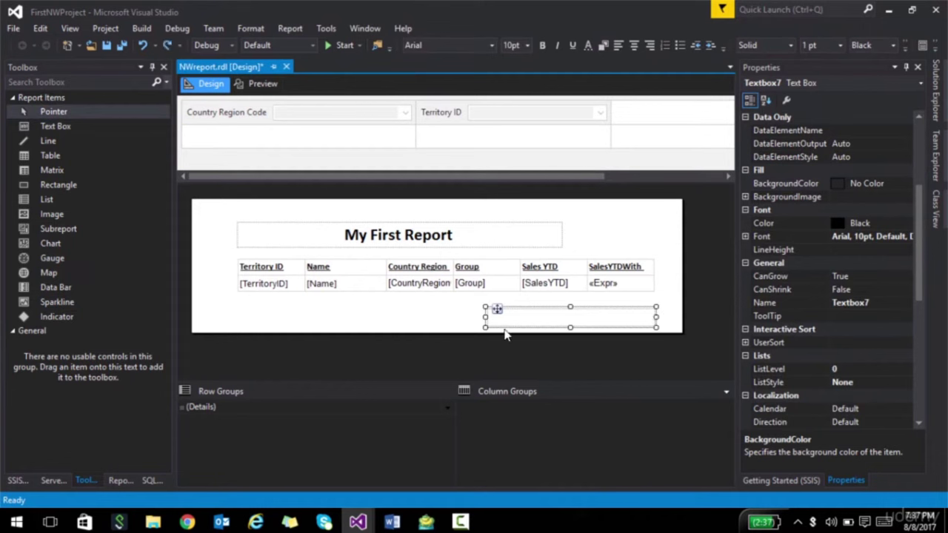
drag(486, 315, 403, 315)
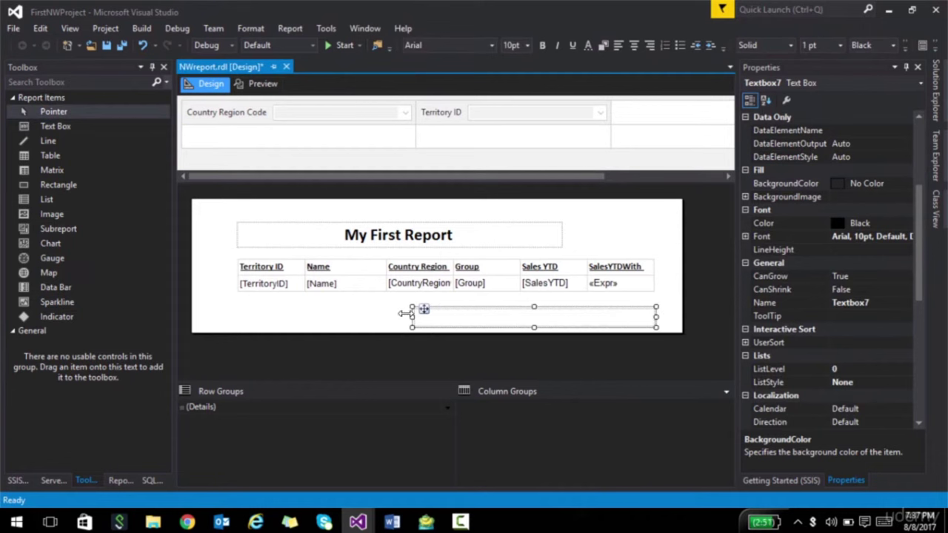
click(445, 317)
right_click(444, 318)
click(292, 314)
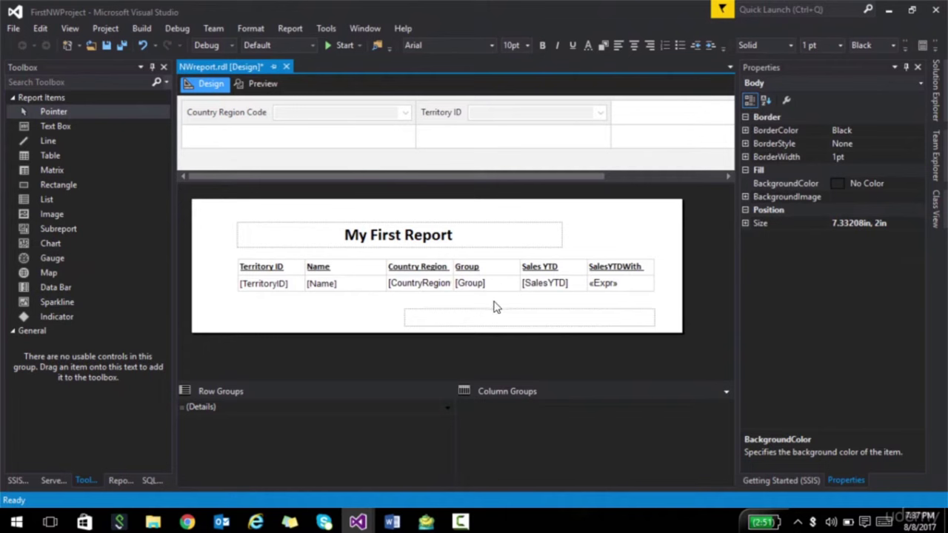
right_click(492, 316)
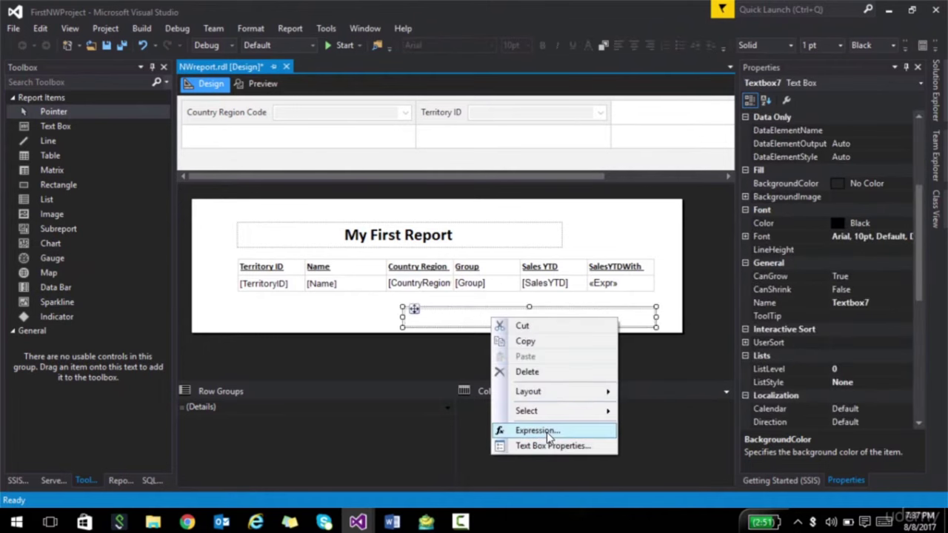
- Enter the value expression =Time of execution of report + Now() using Date & Time > Now
click(547, 432)
click(393, 145)
text(=Time)
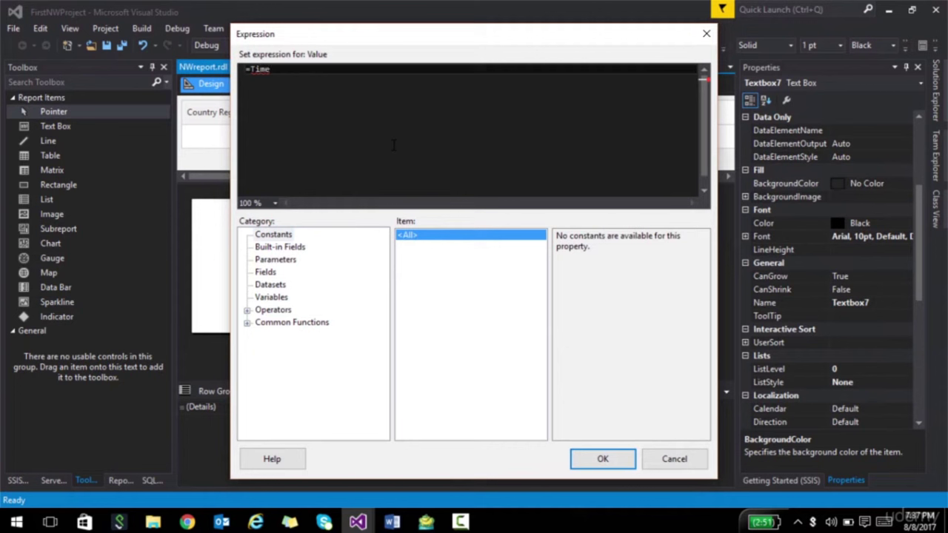
text( of execution of report =)
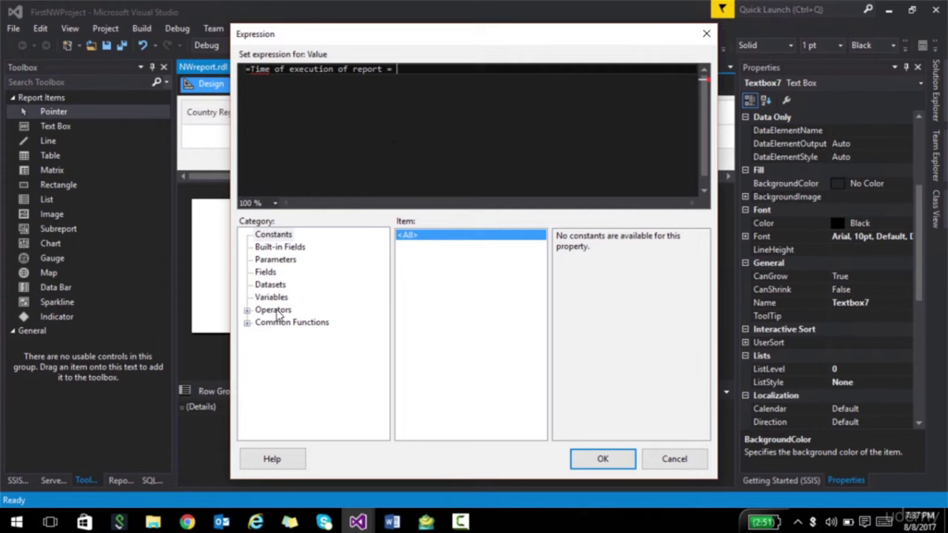
click(248, 323)
click(274, 335)
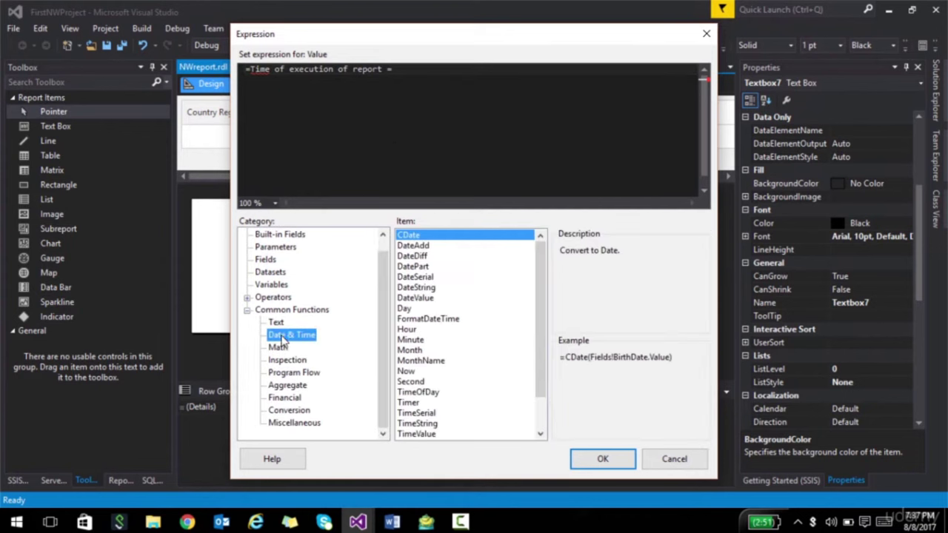
scroll(487, 353, down, 1)
scroll(487, 353, down, 1)
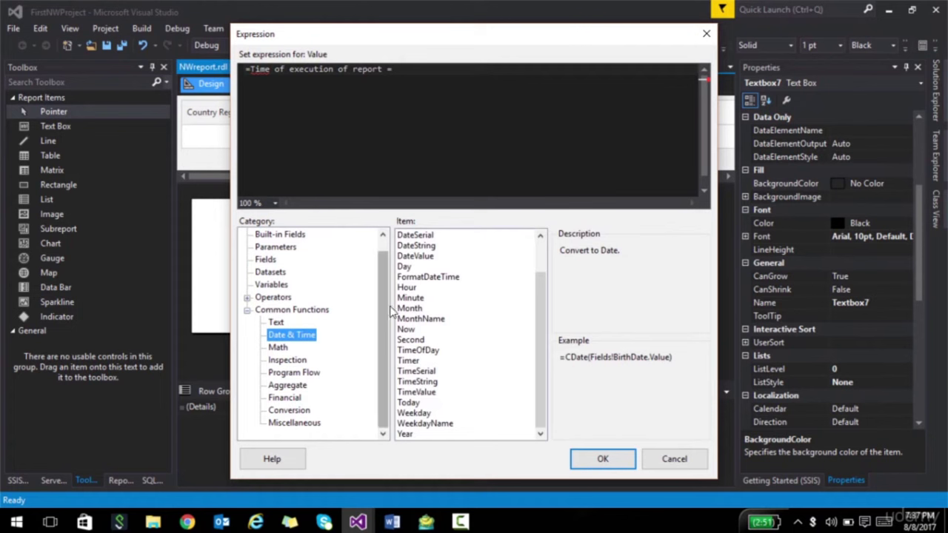
double_click(425, 329)
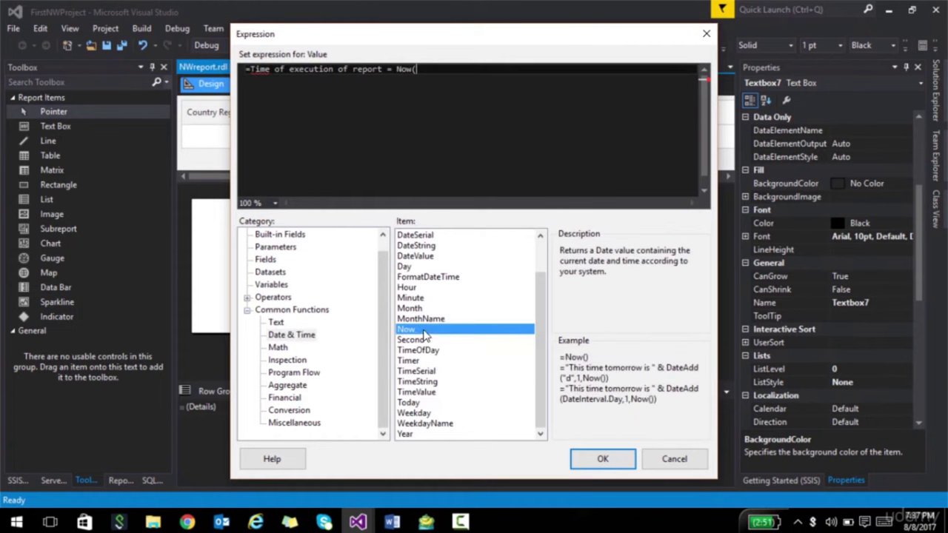
text())
key(Left)
key(Left)
key(Left)
key(Left)
key(Left)
key(Left)
key(BackSpace)
text(+)
- Look through Miscellaneous functions and built-in fields like ExecutionTime, then confirm the expression
click(309, 425)
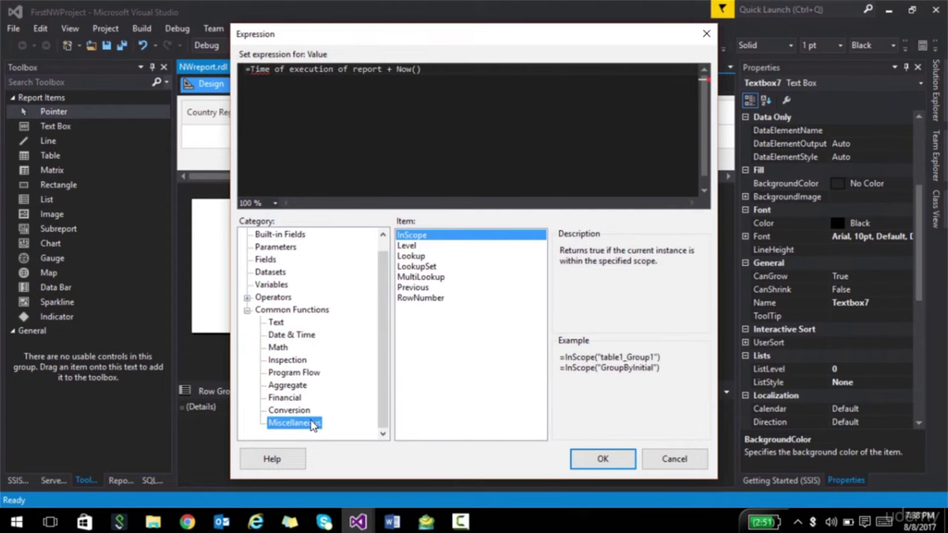
click(284, 335)
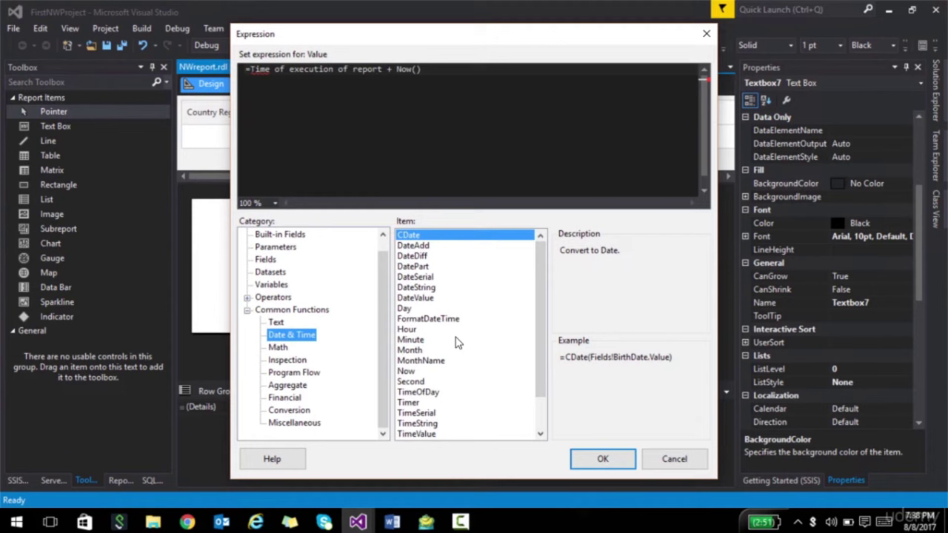
scroll(457, 343, down, 2)
click(301, 237)
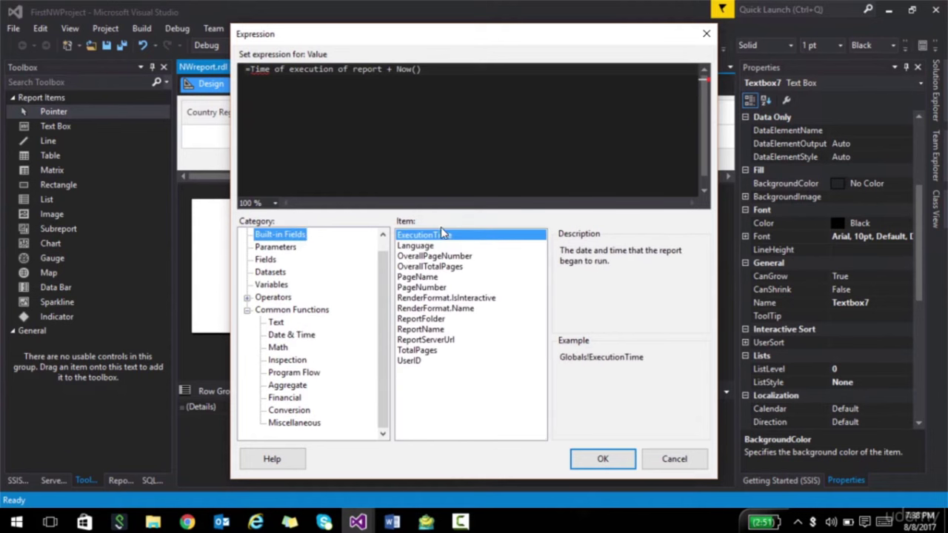
click(437, 74)
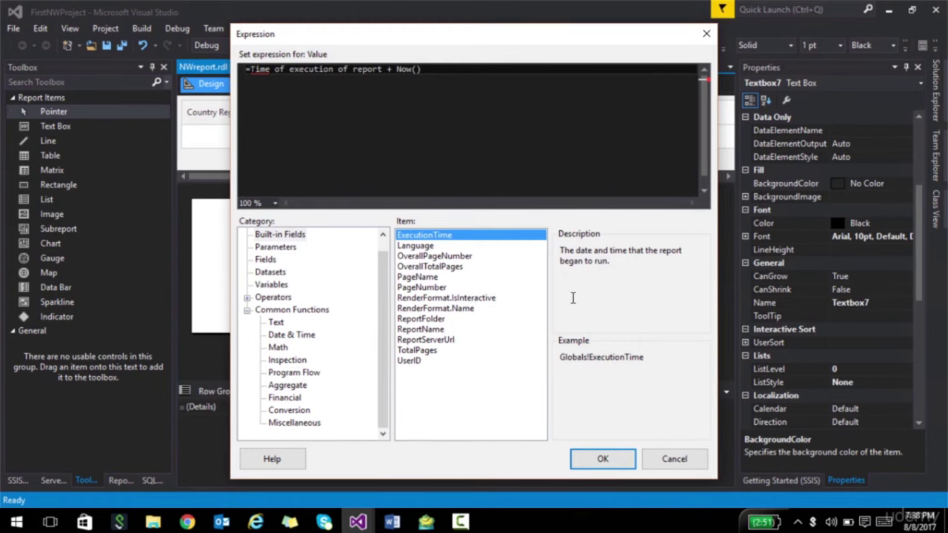
click(600, 460)
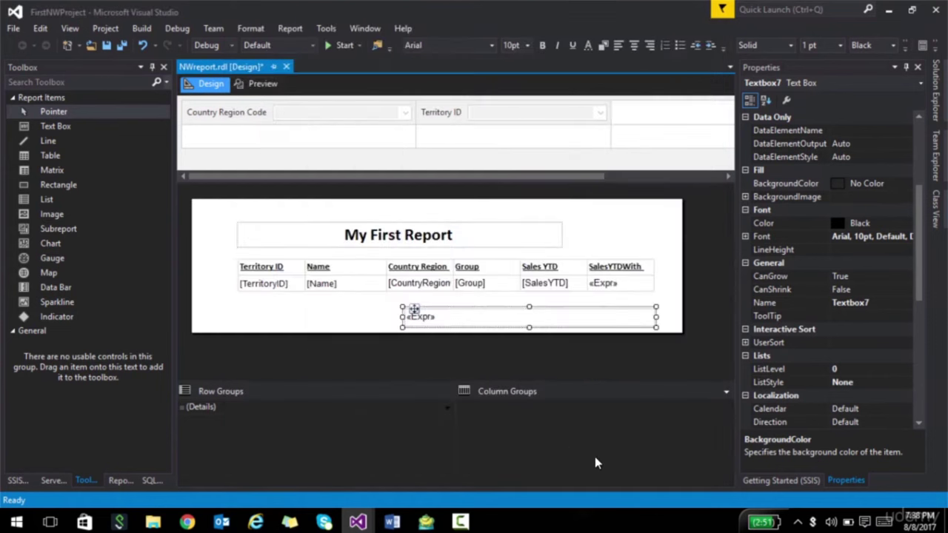
- Preview the report, hit the 'Time' not declared error, and reopen the text box expression
click(277, 88)
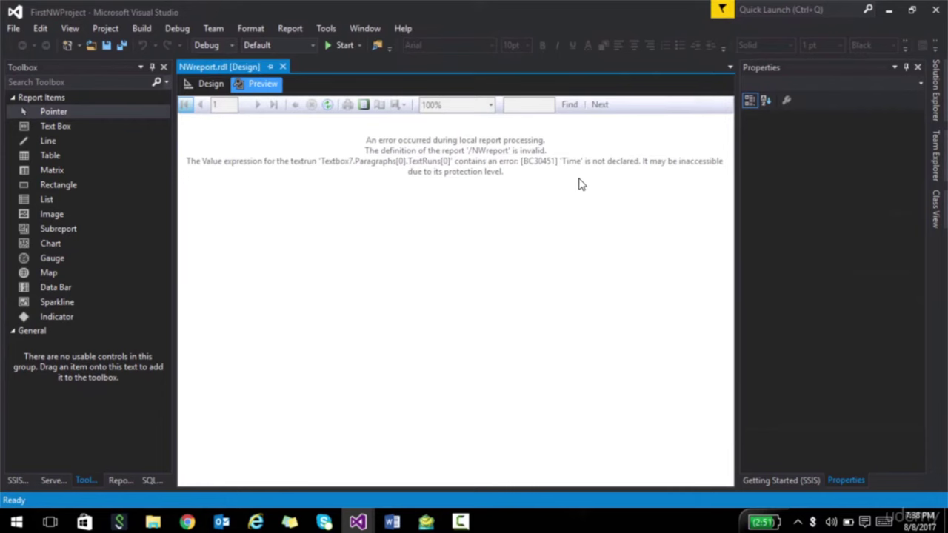
click(206, 86)
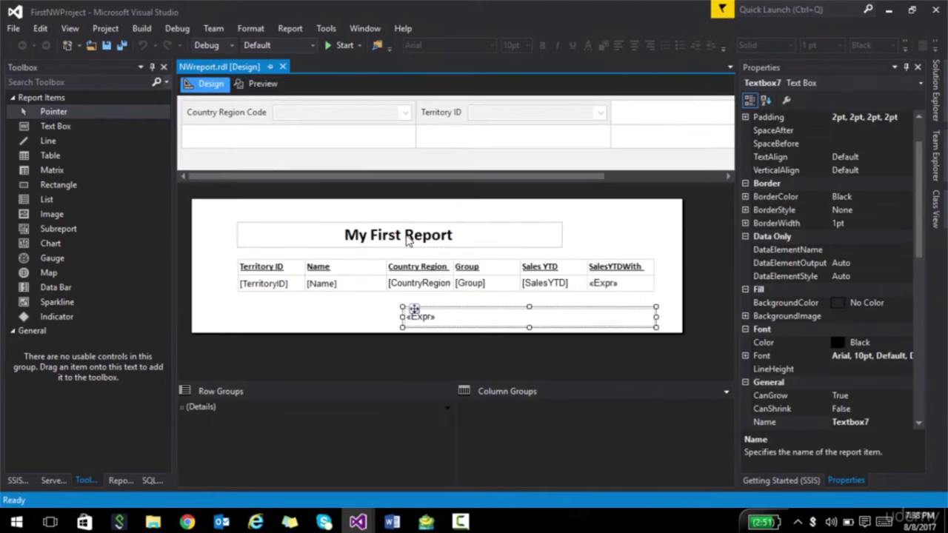
click(431, 319)
right_click(431, 318)
click(467, 413)
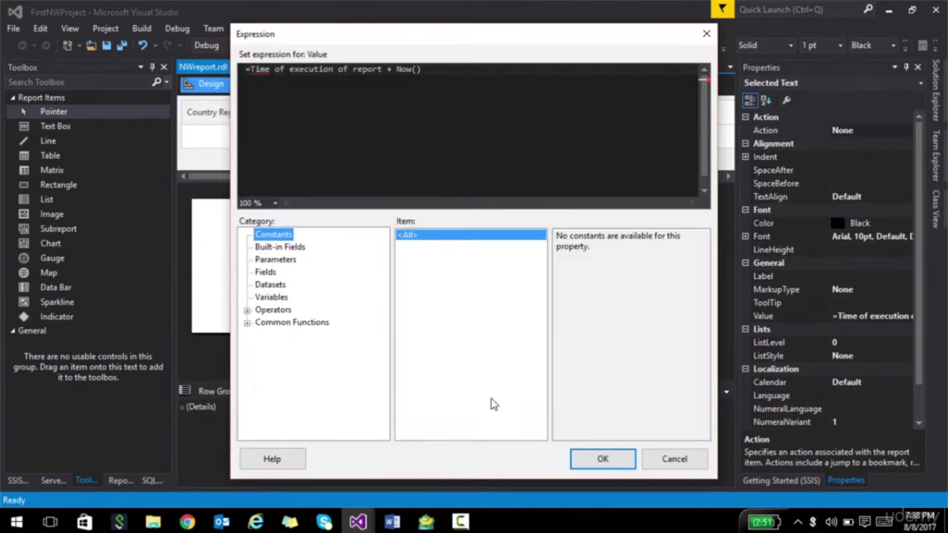
- Quote the text so the expression reads ="Time of execution of report" + Now()
click(251, 69)
text(")
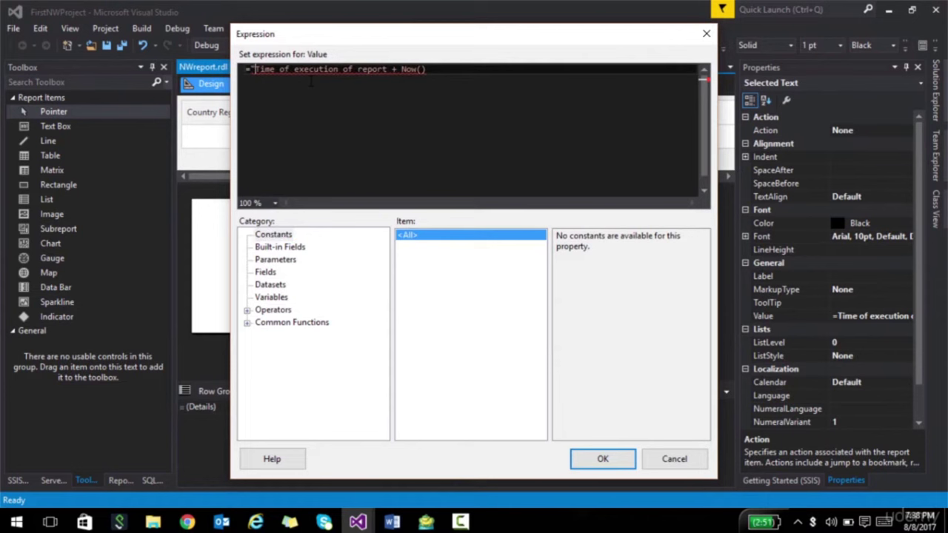
key(Right)
key(Right)
key(Right)
key(Right)
key(Right)
key(Right)
key(Right)
key(Right)
key(Right)
key(Right)
key(Right)
key(Right)
key(Right)
key(Right)
key(Right)
key(Right)
key(Right)
key(Right)
key(Right)
key(Right)
text(")
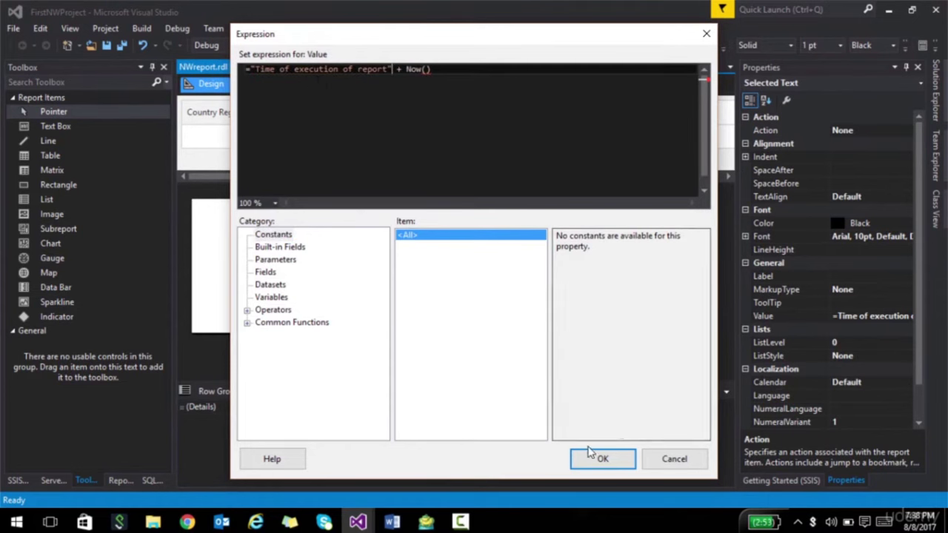
click(591, 460)
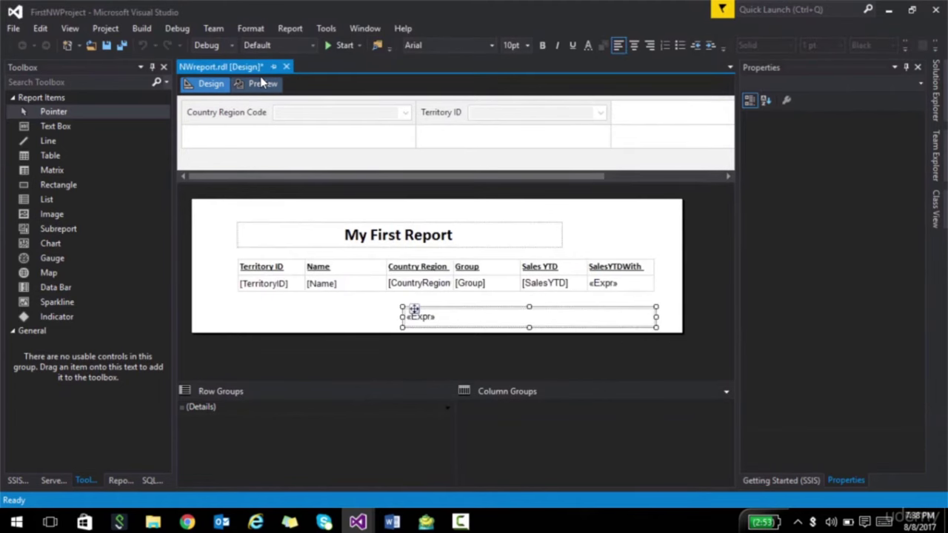
click(261, 84)
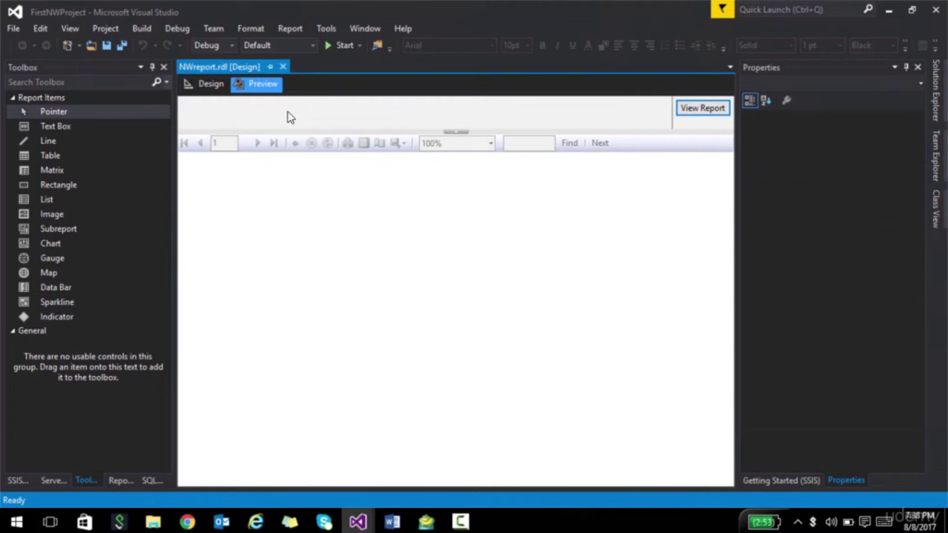
click(330, 111)
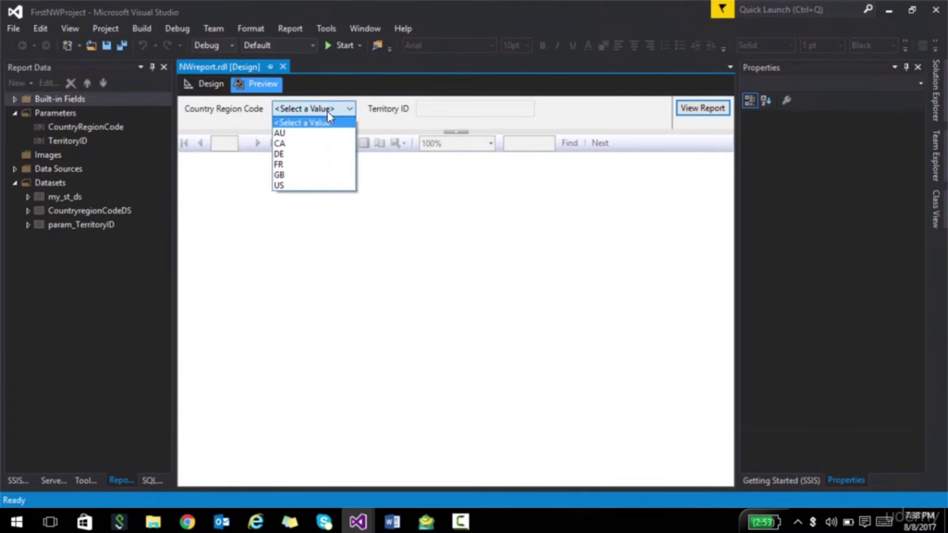
click(330, 185)
click(471, 111)
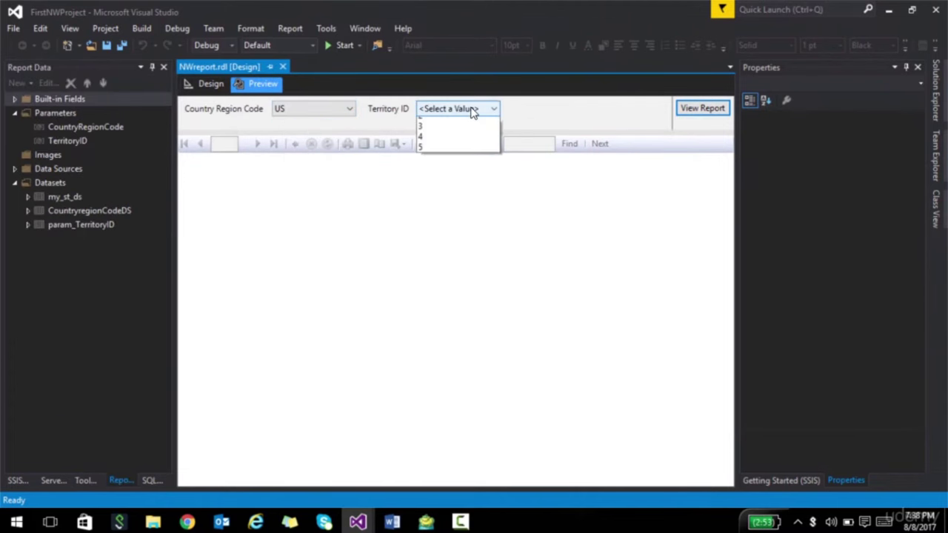
click(471, 152)
click(684, 110)
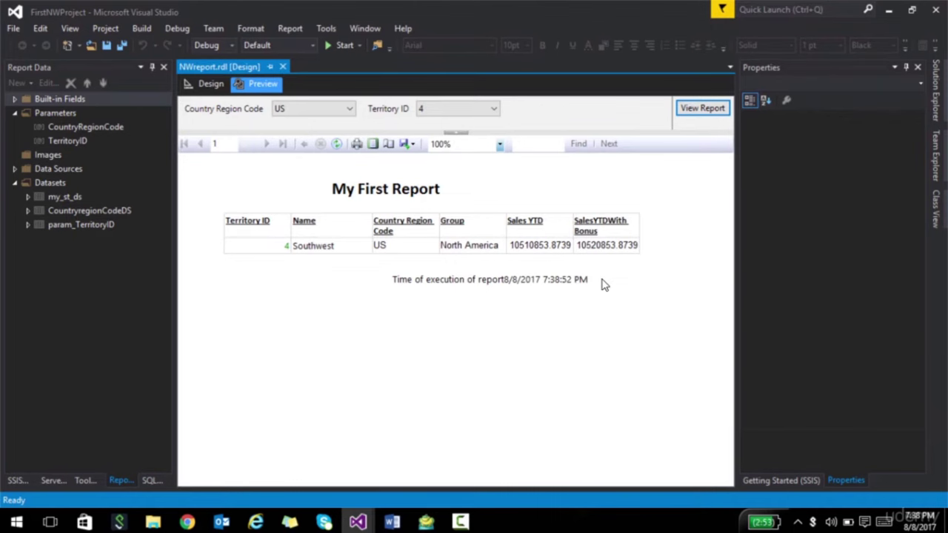
click(211, 84)
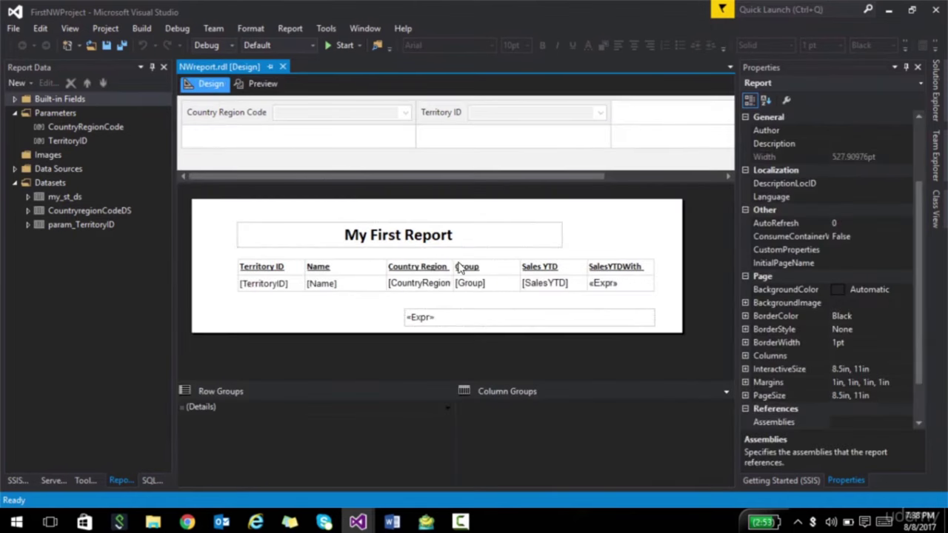
click(454, 235)
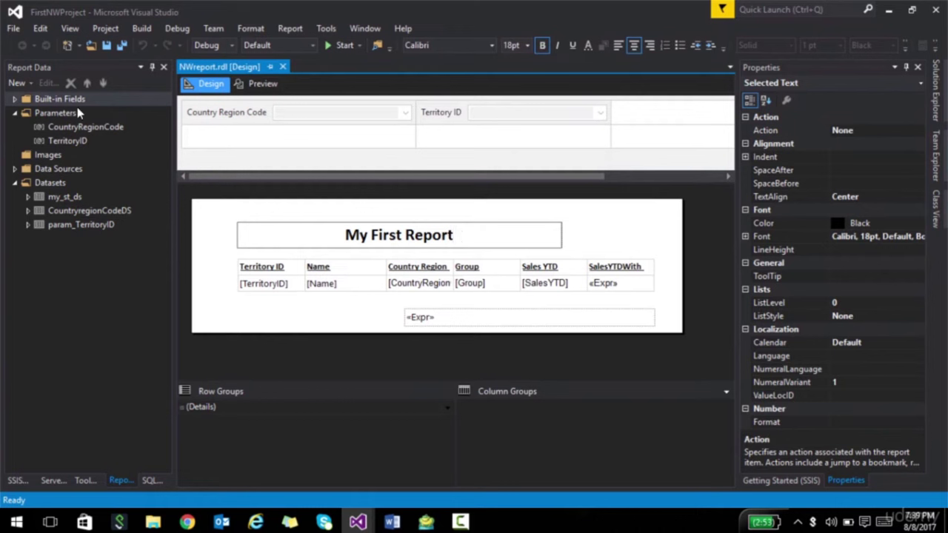
click(86, 480)
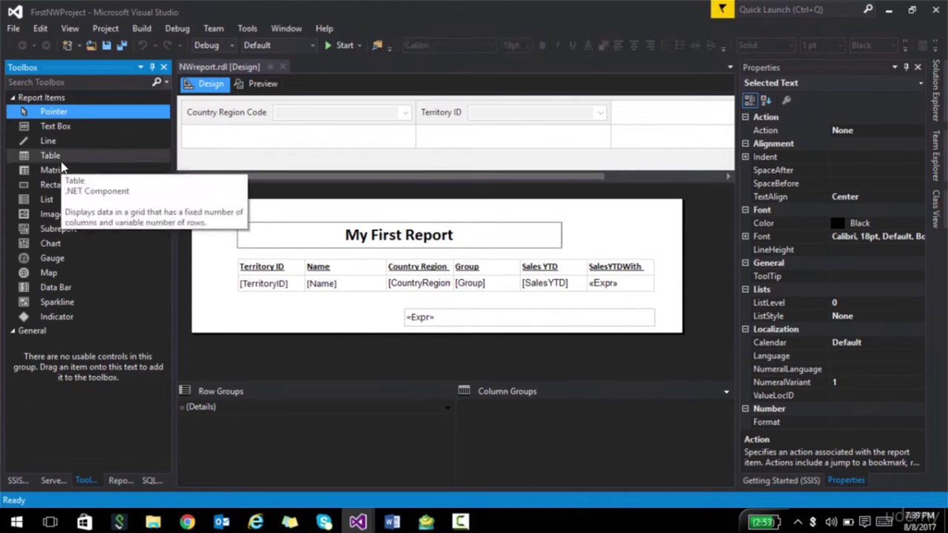
- Place a new text box on the left below the table, nudge it left and widen it
drag(58, 132, 259, 314)
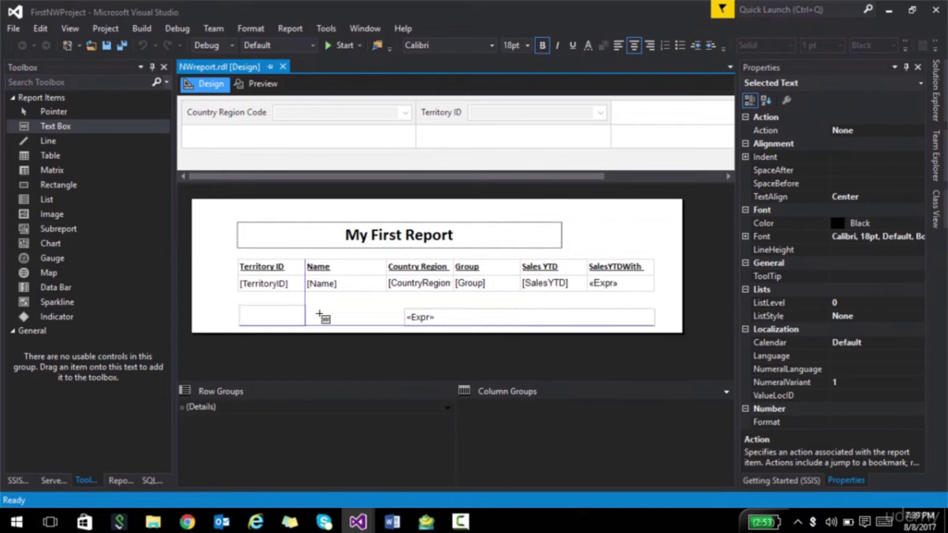
key(Escape)
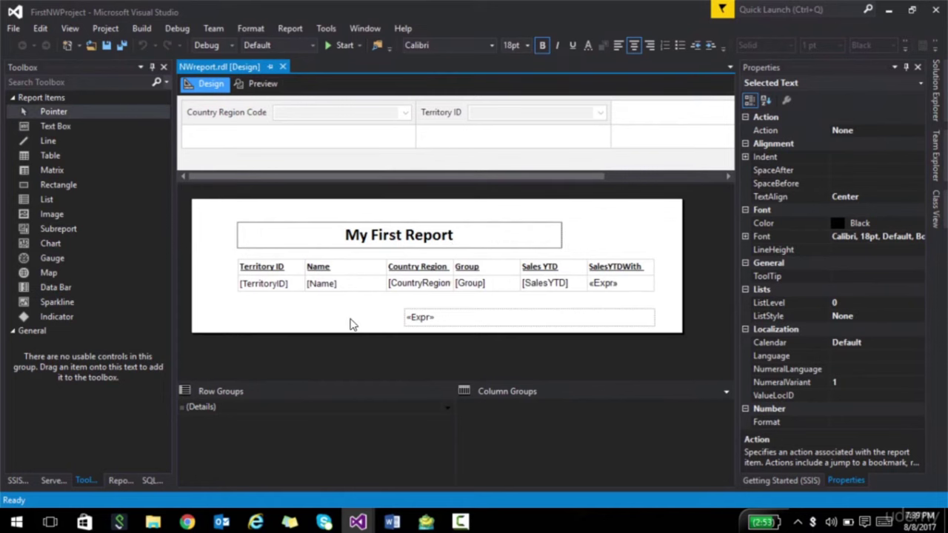
click(352, 325)
click(49, 127)
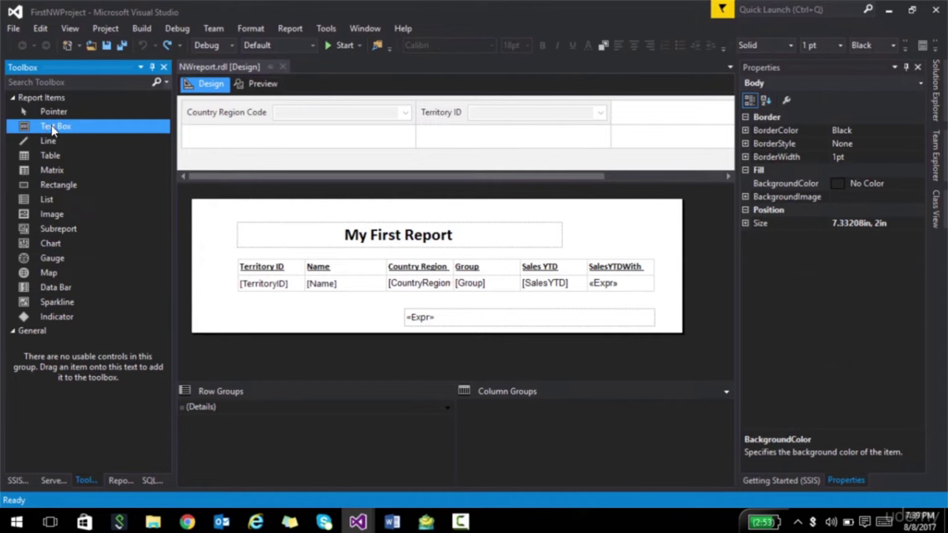
click(256, 312)
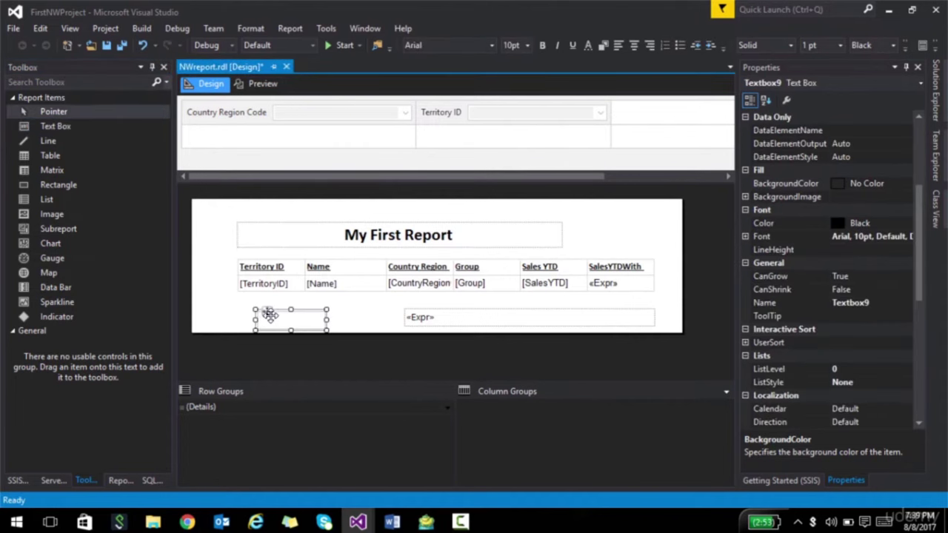
drag(264, 312, 245, 309)
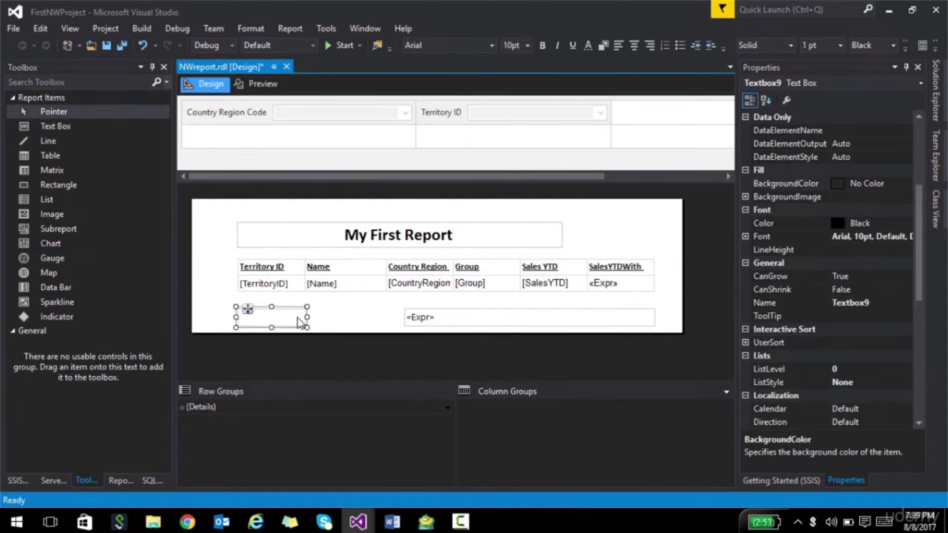
drag(307, 317, 388, 317)
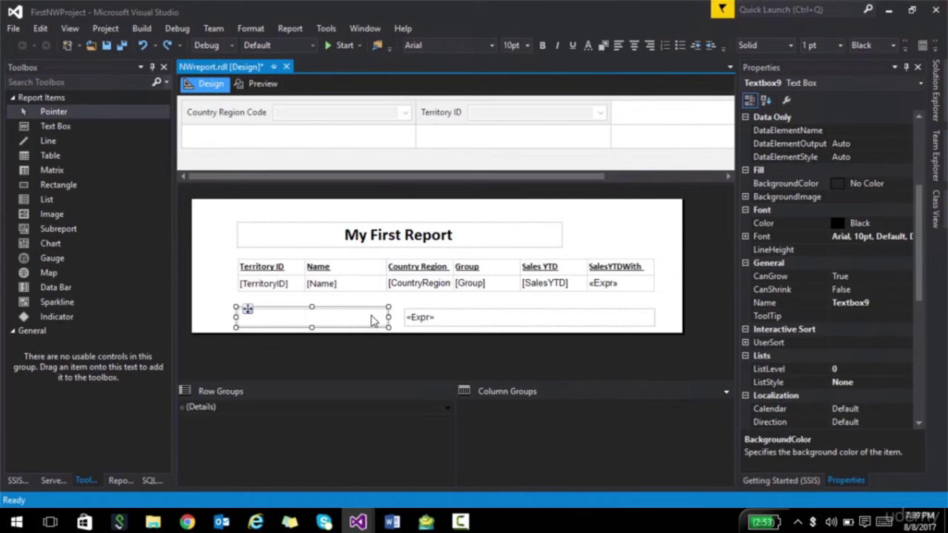
- Open the value expression editor for the new Textbox9
right_click(373, 320)
click(304, 333)
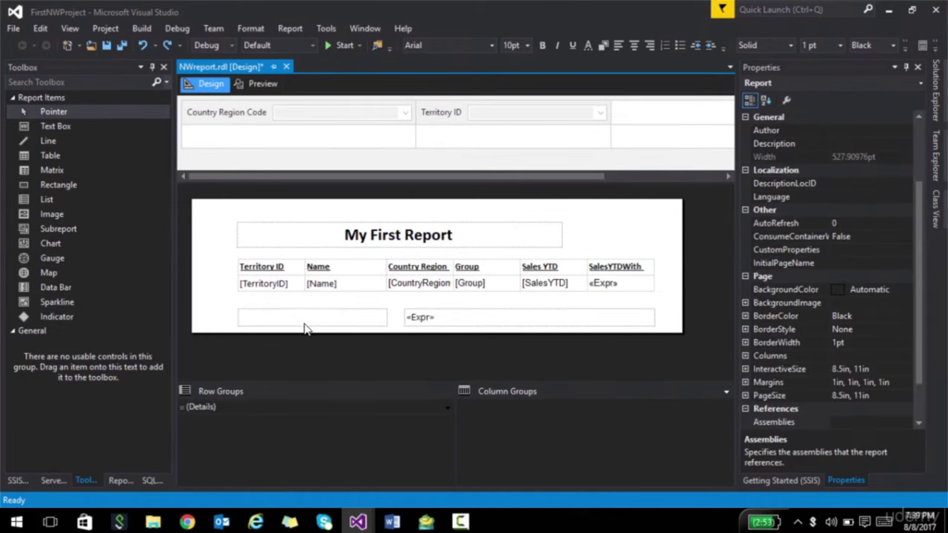
click(304, 325)
right_click(305, 324)
click(356, 437)
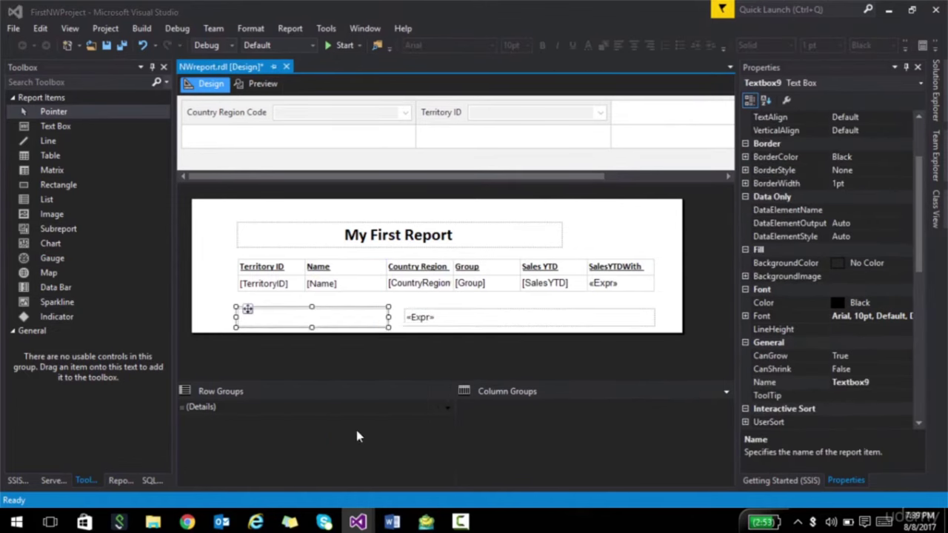
- Browse the Text, Financial and Date and Time functions, then list the built-in fields
click(247, 323)
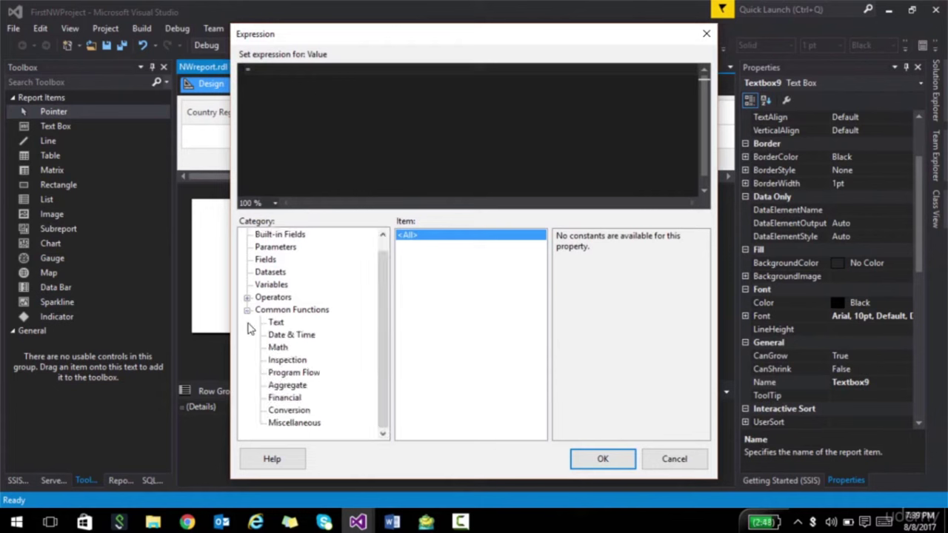
click(274, 325)
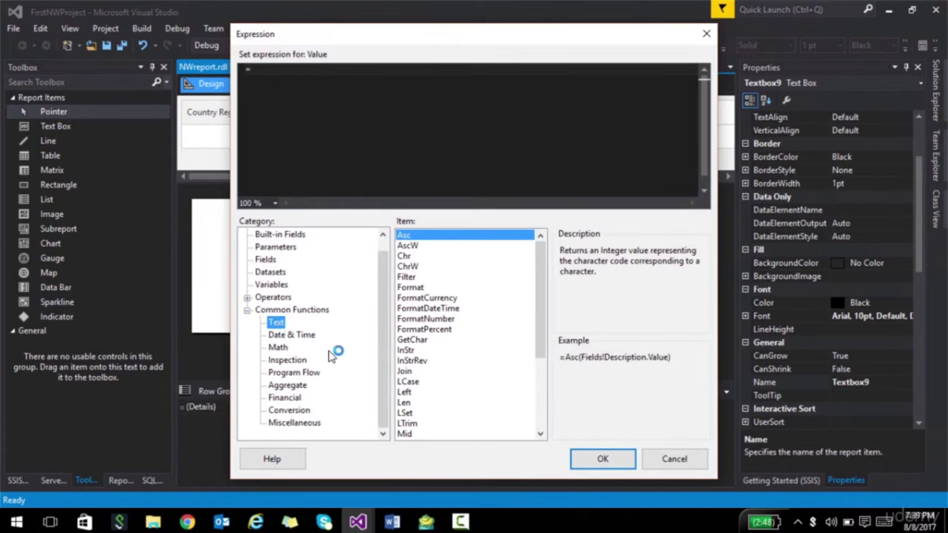
scroll(482, 321, down, 5)
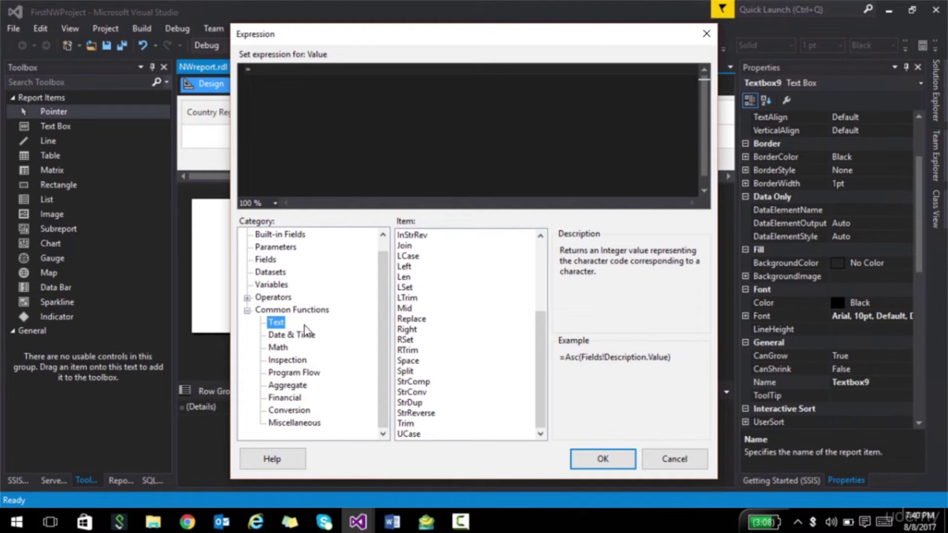
click(300, 400)
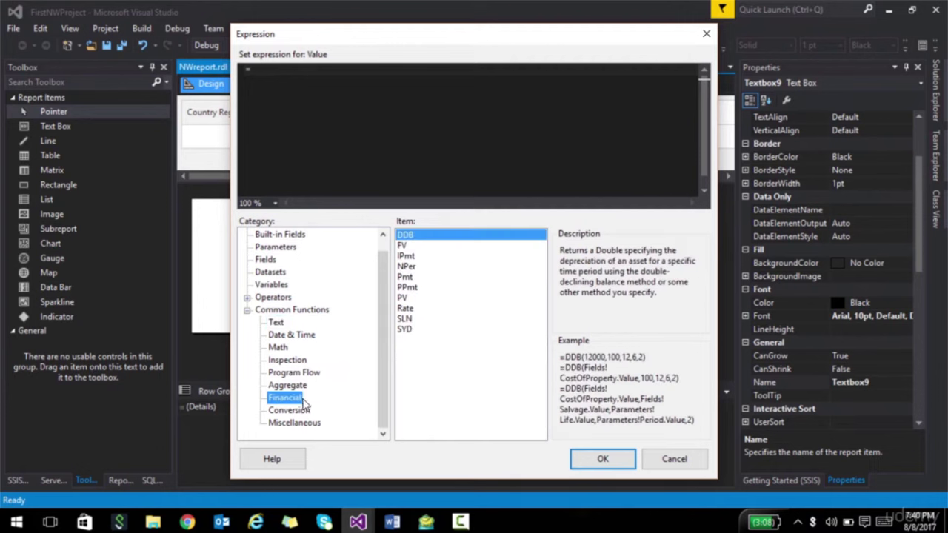
click(290, 337)
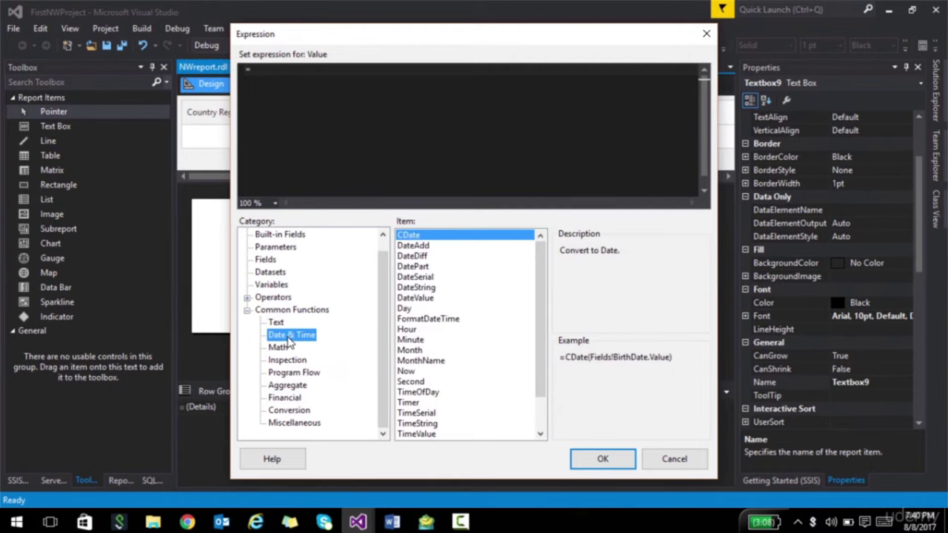
click(279, 235)
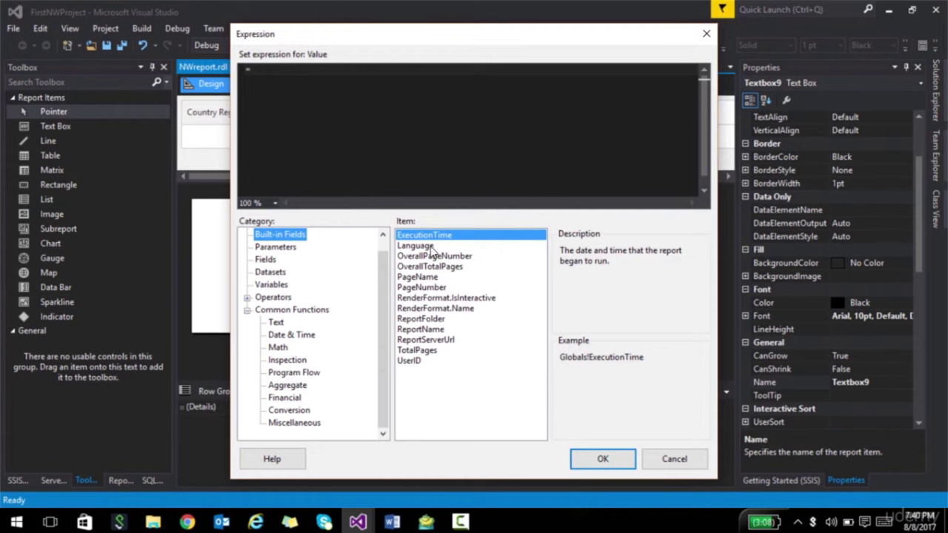
- Build the expression ="Language " + User!Language + " Page Number = " + Globals!PageName and confirm
click(311, 94)
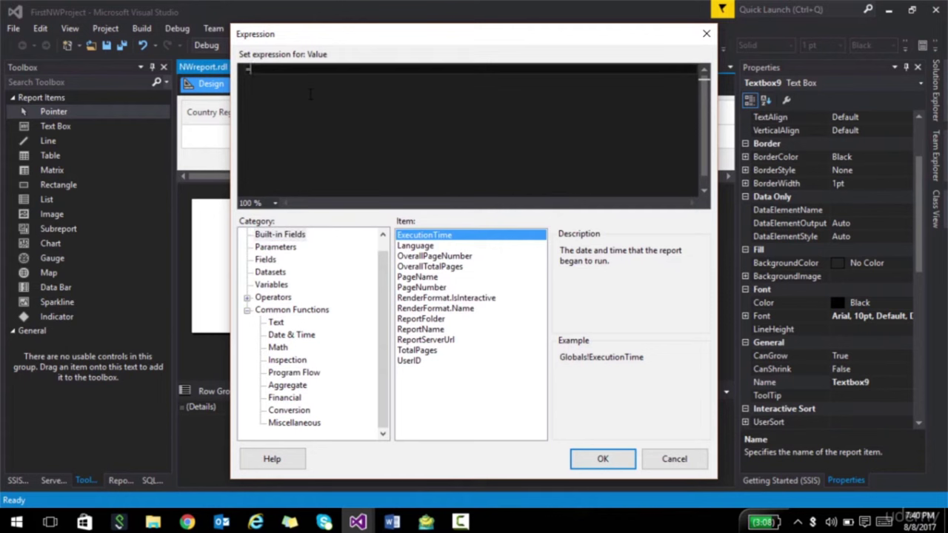
text("Language " +)
double_click(445, 250)
text(+ ")
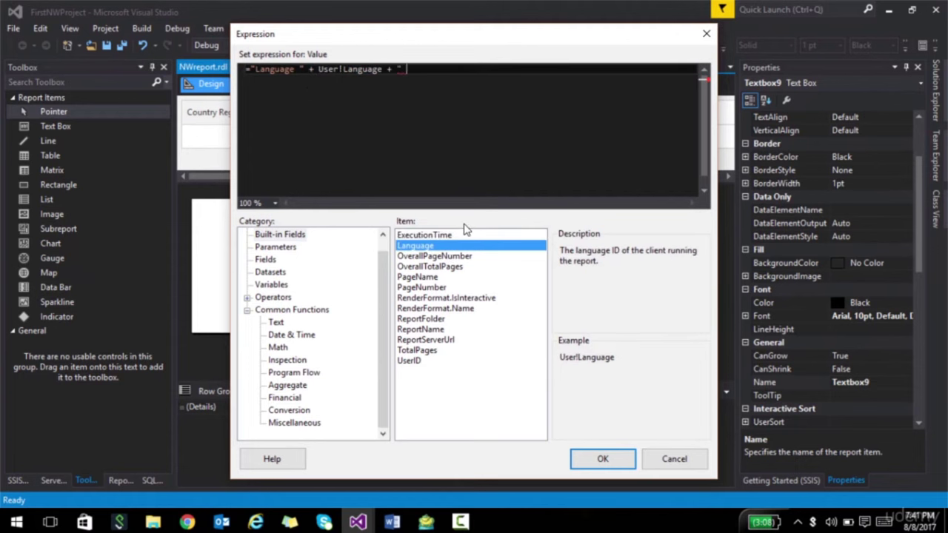
text( Page Number = " +)
double_click(441, 277)
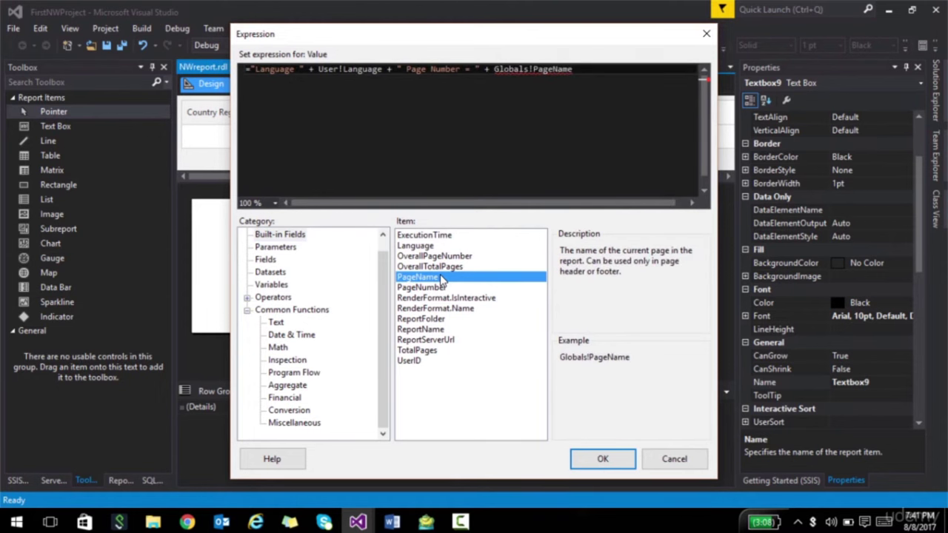
click(601, 459)
- Make the report body taller and move the new text box down near its bottom
drag(490, 335, 490, 367)
click(364, 326)
drag(364, 327, 364, 357)
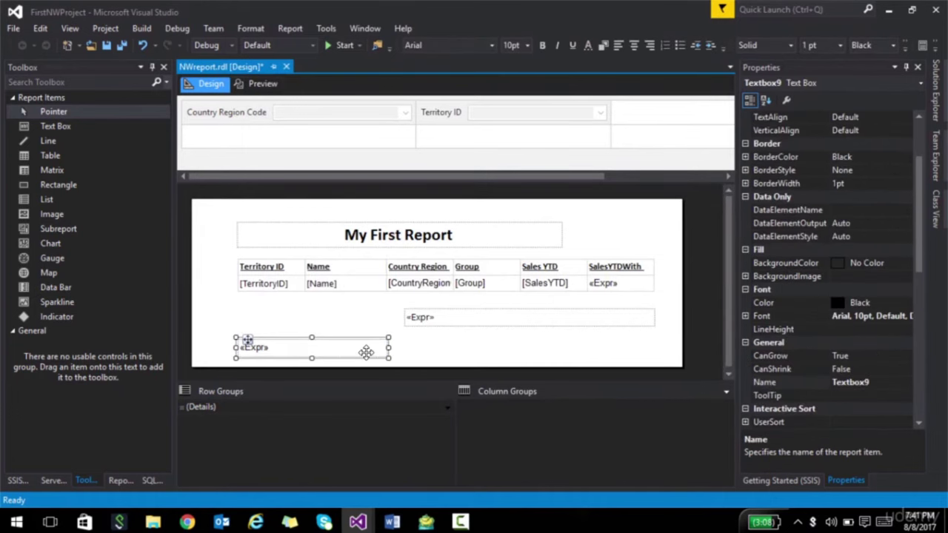
- Preview the report twice to check the error from the new text box, returning to Design
click(441, 346)
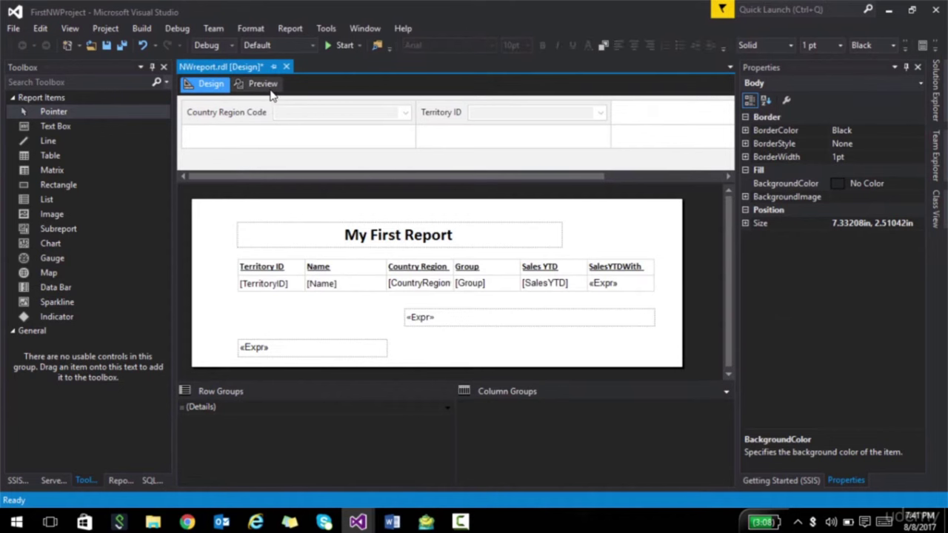
click(264, 84)
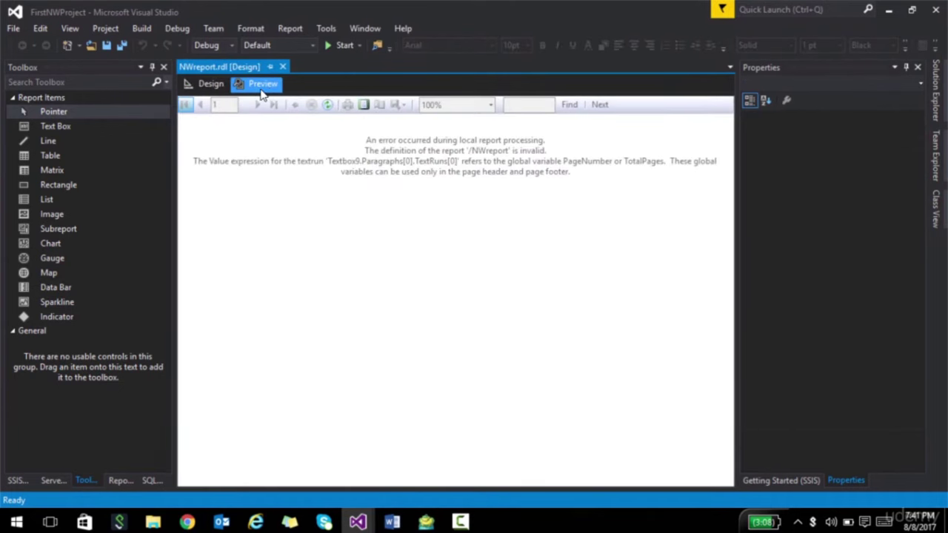
click(209, 84)
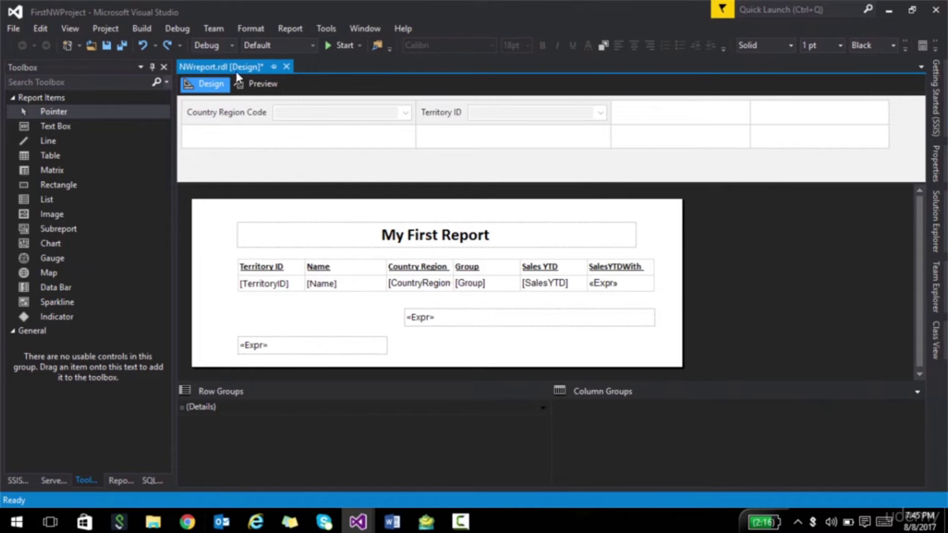
click(256, 87)
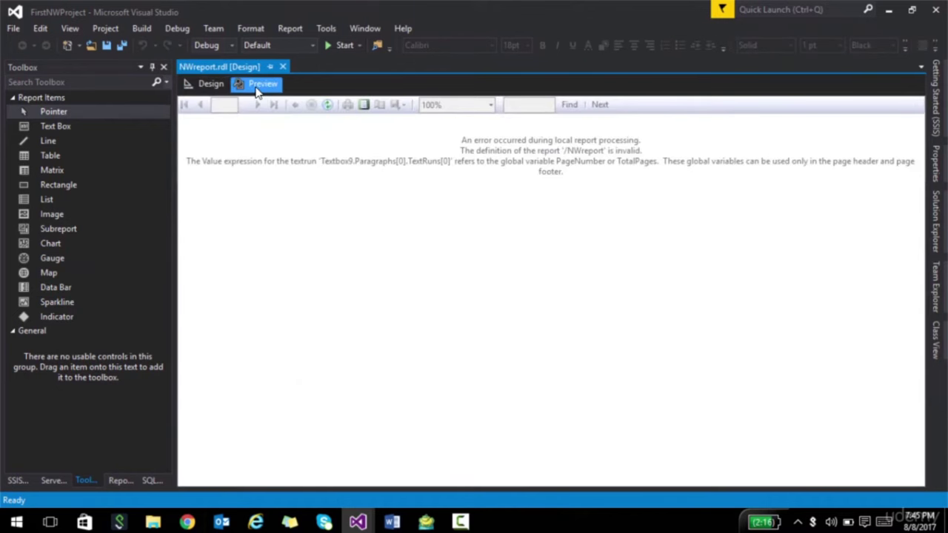
click(209, 83)
- Select the lower-left «Expr» text box and open its value Expression
click(262, 348)
click(263, 348)
click(286, 350)
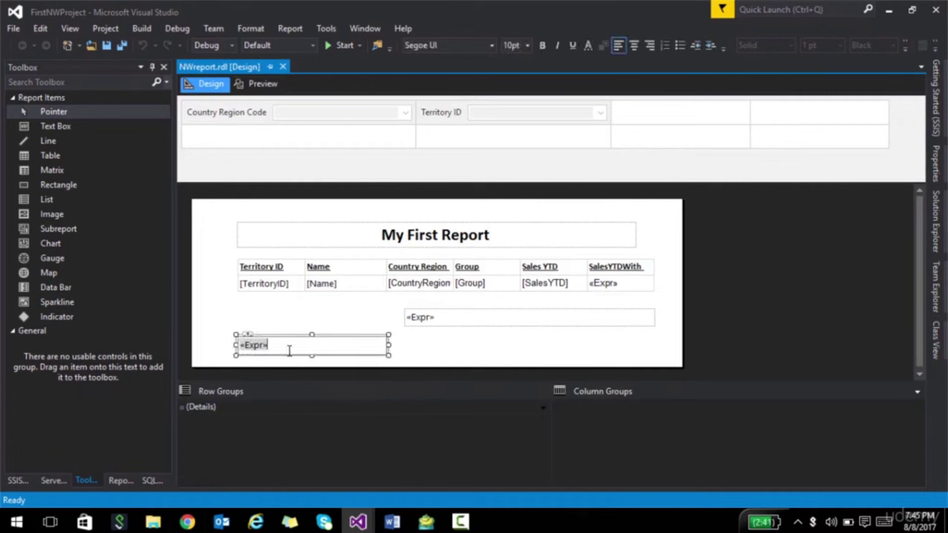
click(444, 354)
click(350, 358)
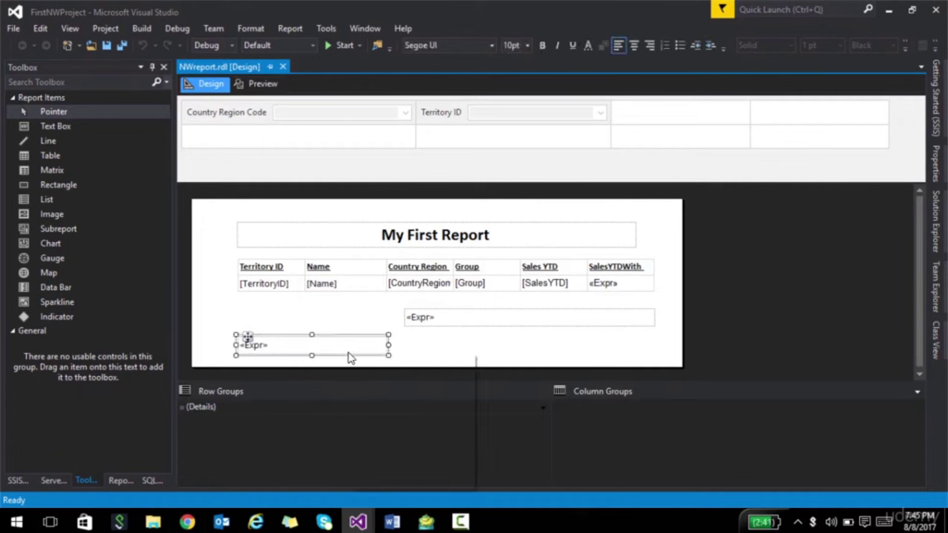
right_click(350, 358)
click(427, 468)
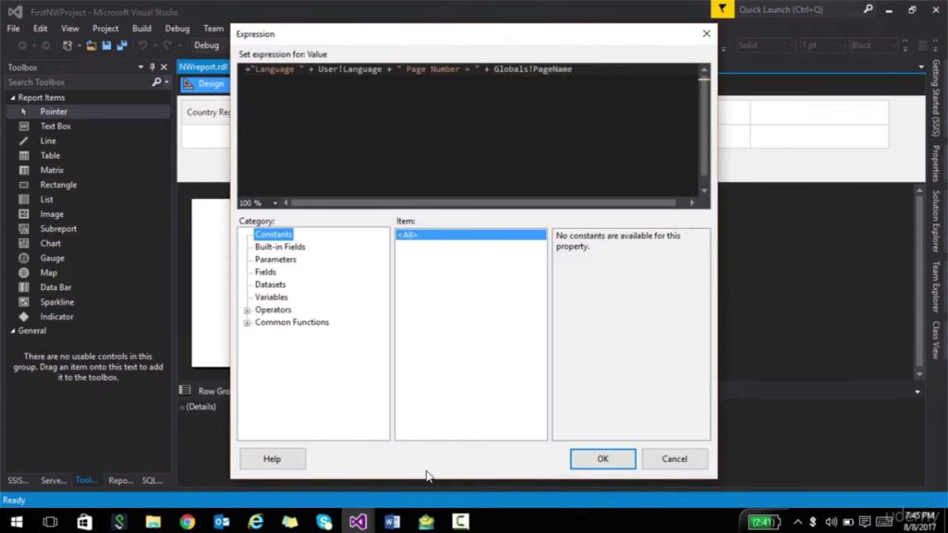
- Cut the whole expression, cancel the editor, and delete the text box
click(490, 148)
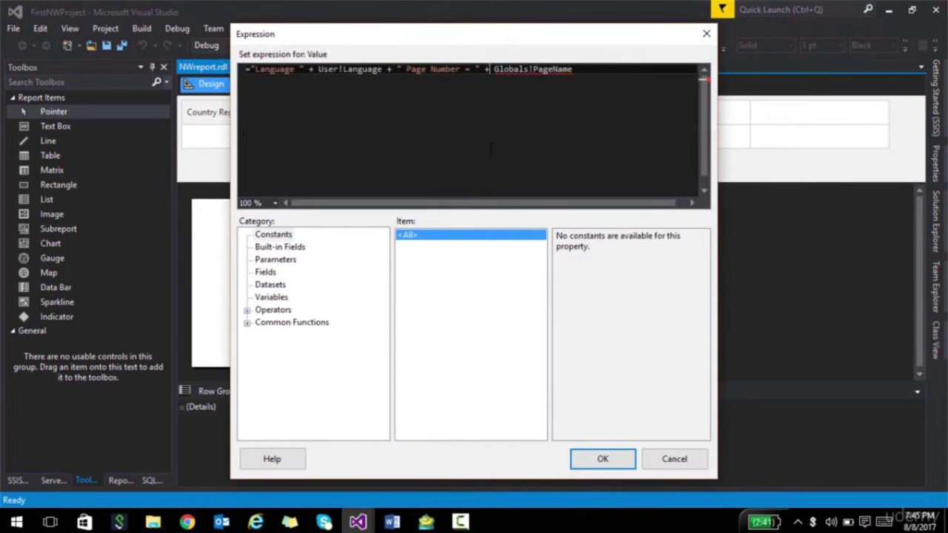
key(ctrl+a)
key(ctrl+x)
key(Escape)
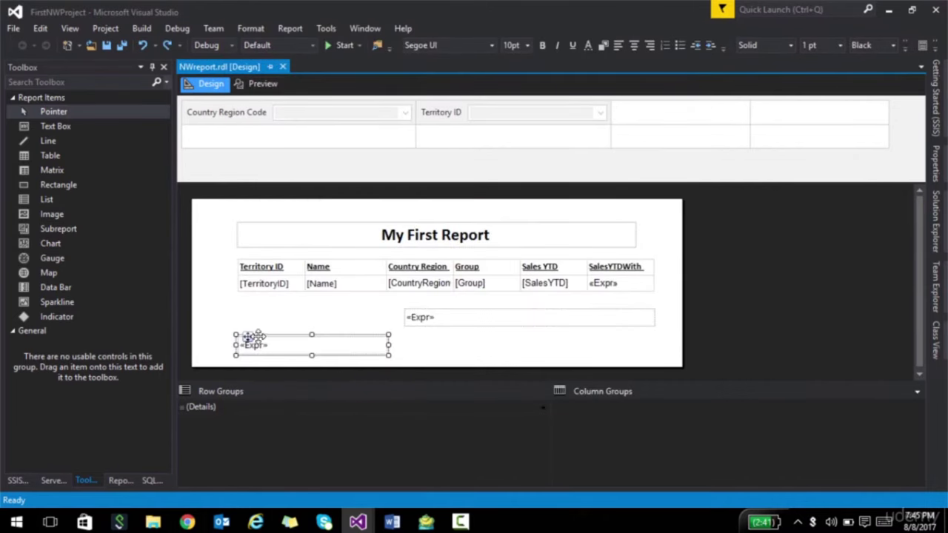
key(Delete)
right_click(206, 216)
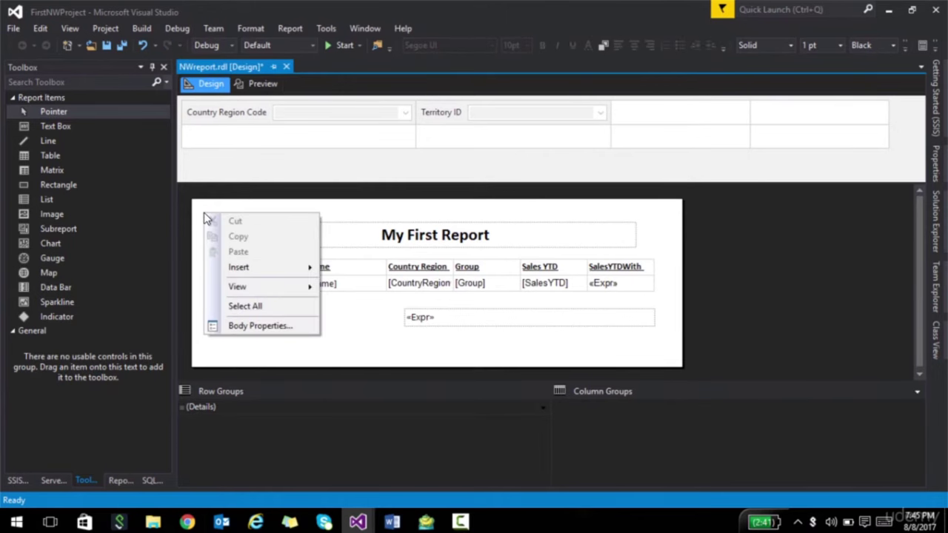
- Insert a Page Header and review its General, Fill and Border properties, cancelling without changes
mouse_move(245, 271)
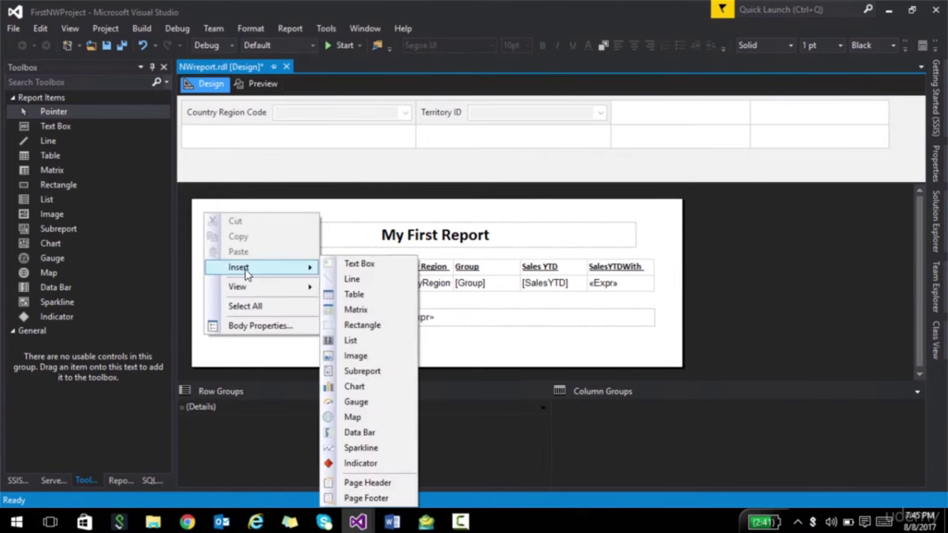
click(381, 486)
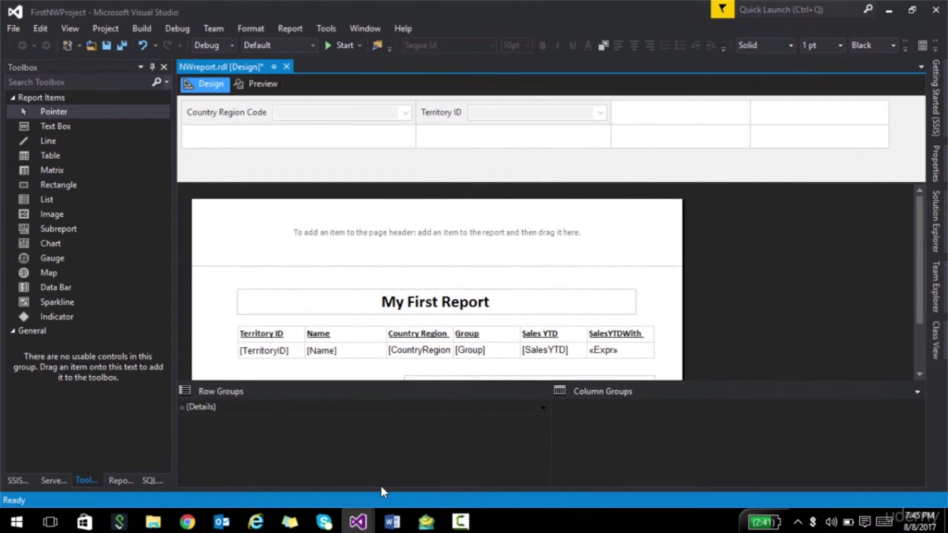
right_click(352, 234)
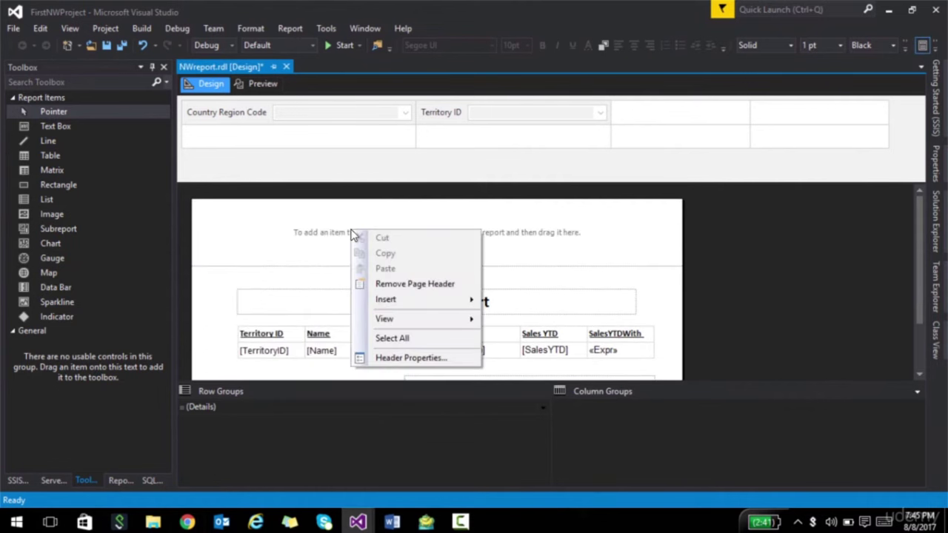
click(423, 360)
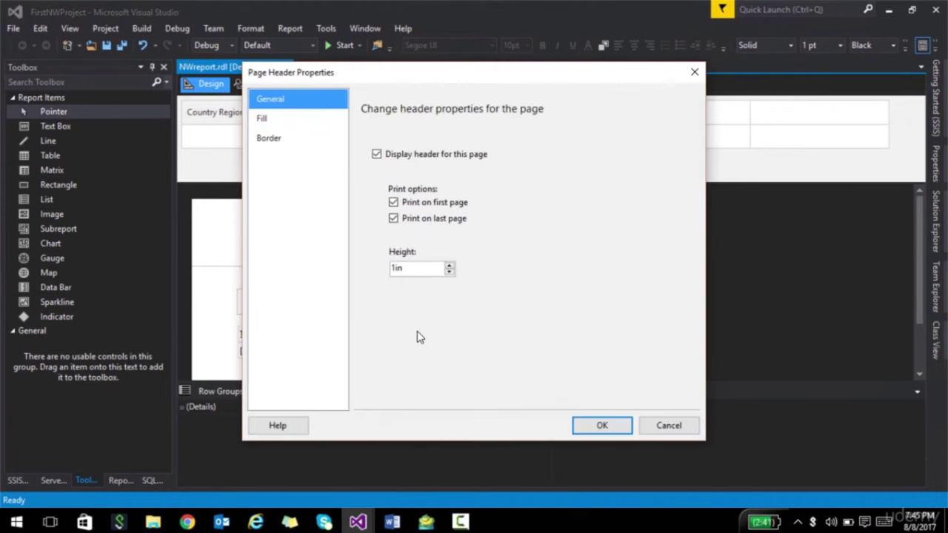
click(293, 123)
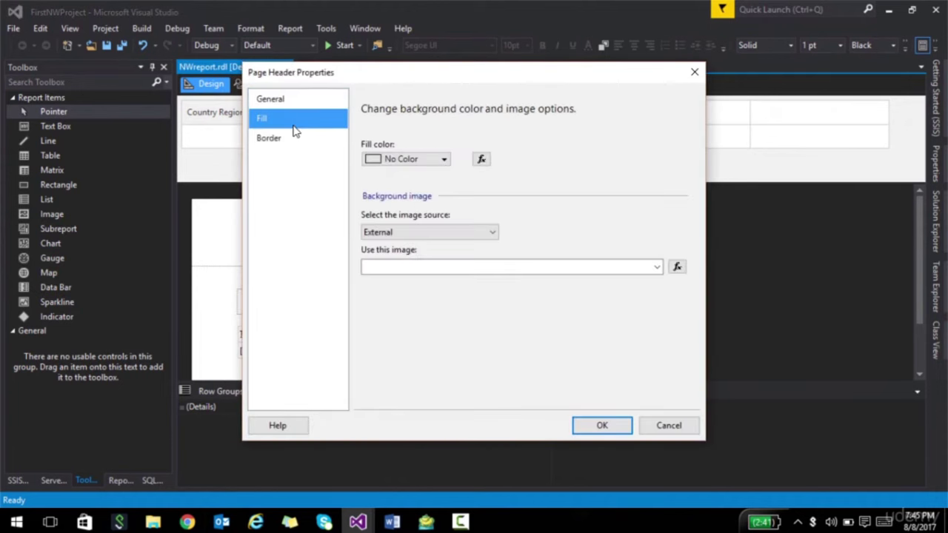
click(297, 147)
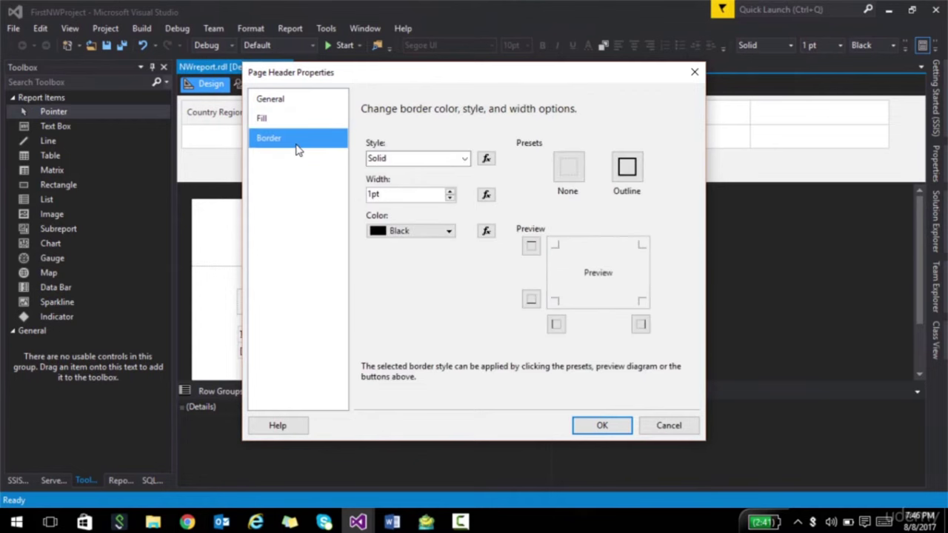
click(298, 123)
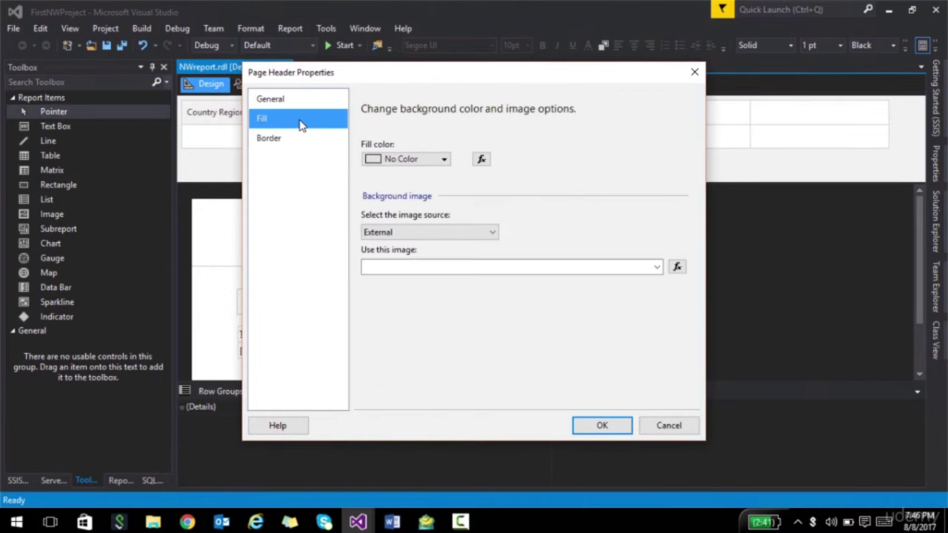
click(304, 102)
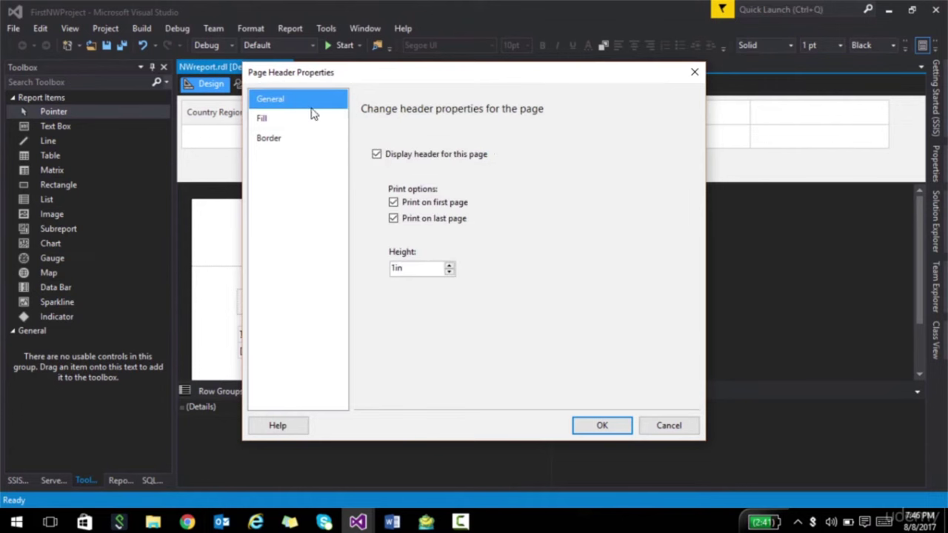
click(657, 428)
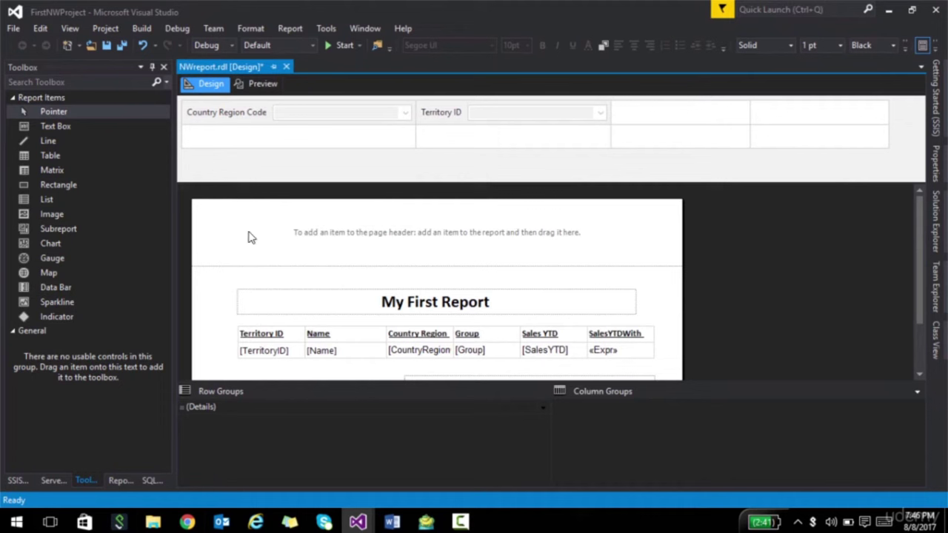
- Add a text box to the page header and paste in the language and page number expression
drag(53, 126, 368, 236)
right_click(403, 240)
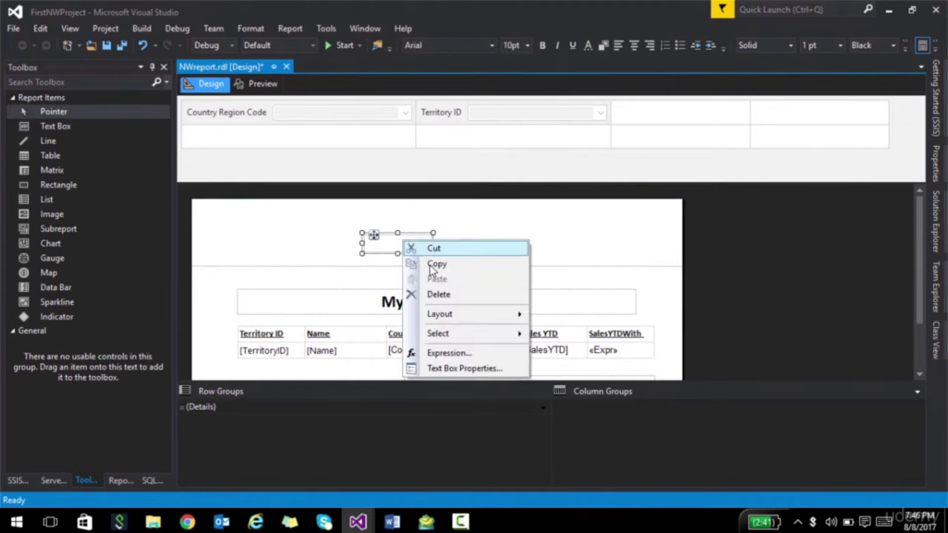
click(453, 353)
key(ctrl+v)
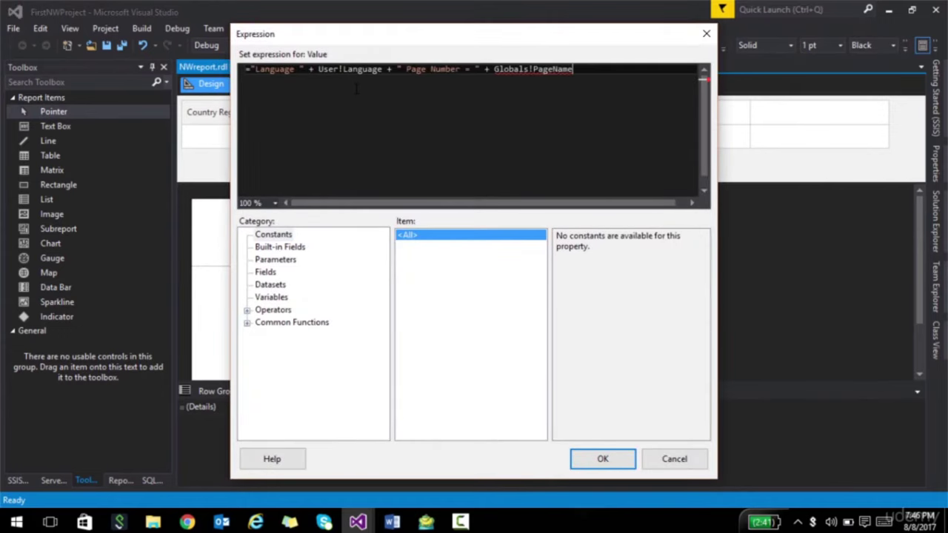
click(602, 458)
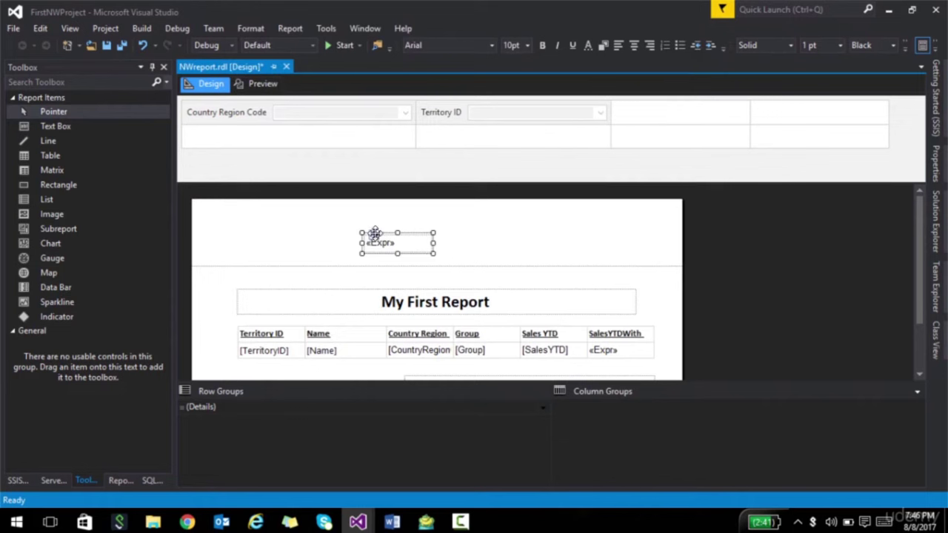
- Move the header text box to the top-left, widen it across the page, and preview
drag(374, 236, 249, 218)
drag(307, 237, 637, 241)
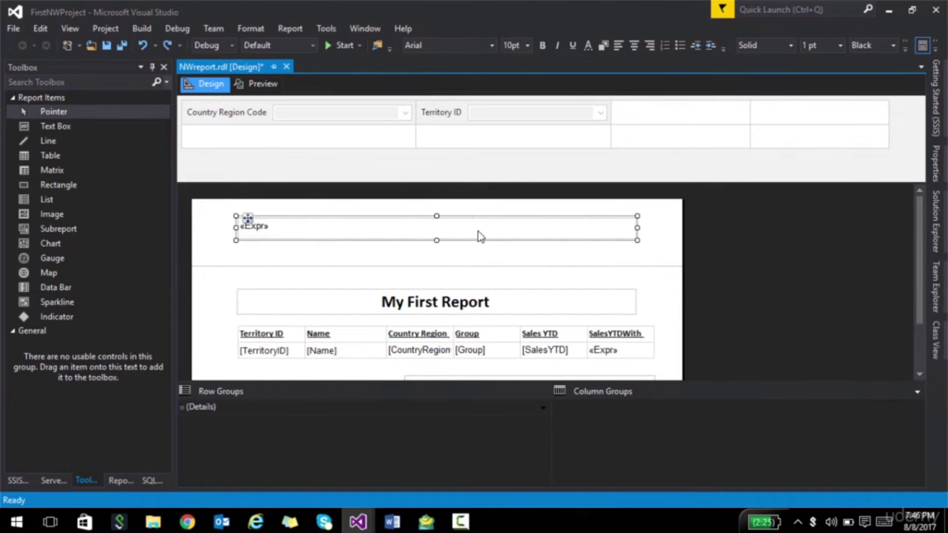
click(262, 84)
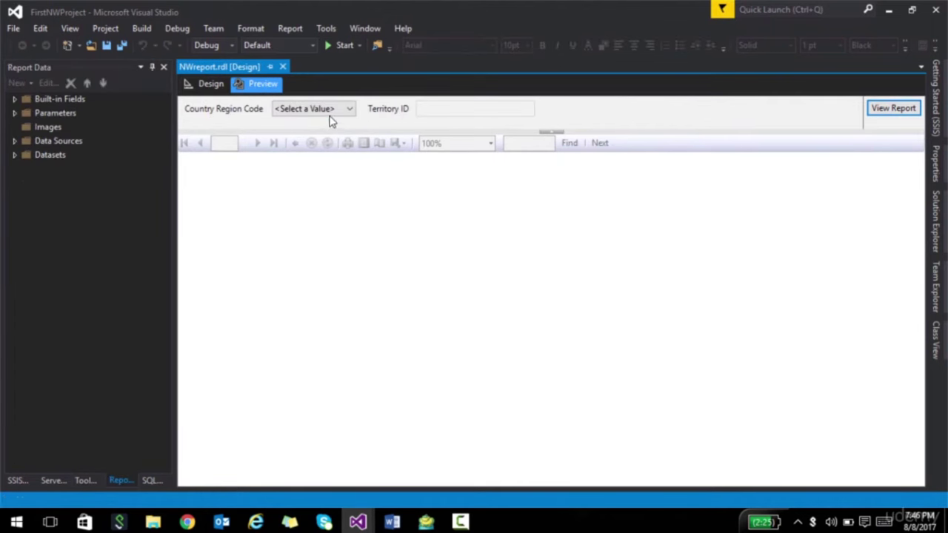
- Set Country Region Code to US and Territory ID to 2, then view the report
click(331, 118)
click(326, 189)
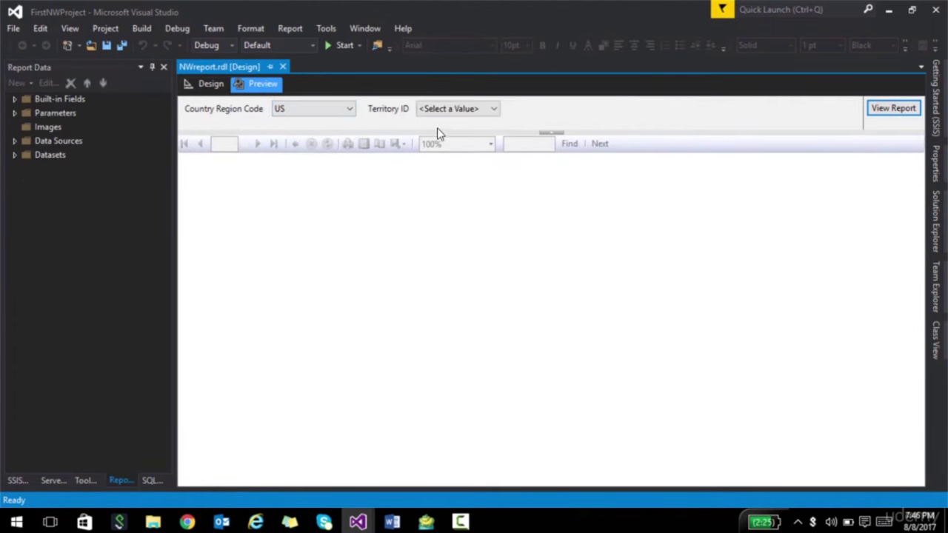
click(447, 116)
click(449, 150)
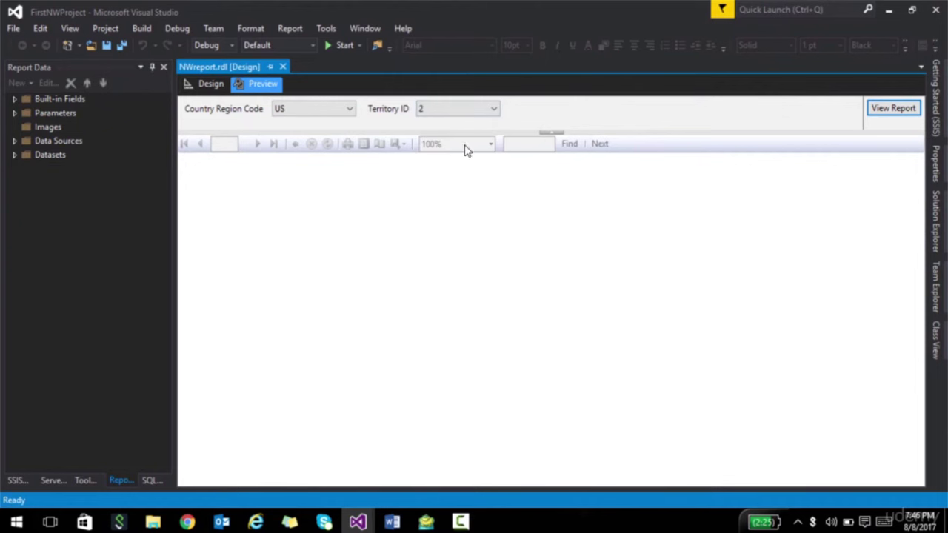
click(890, 112)
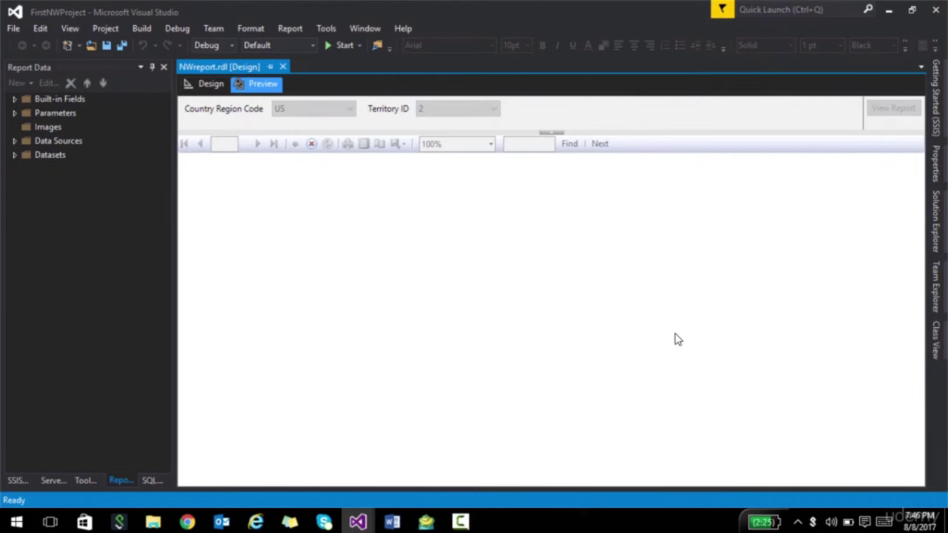
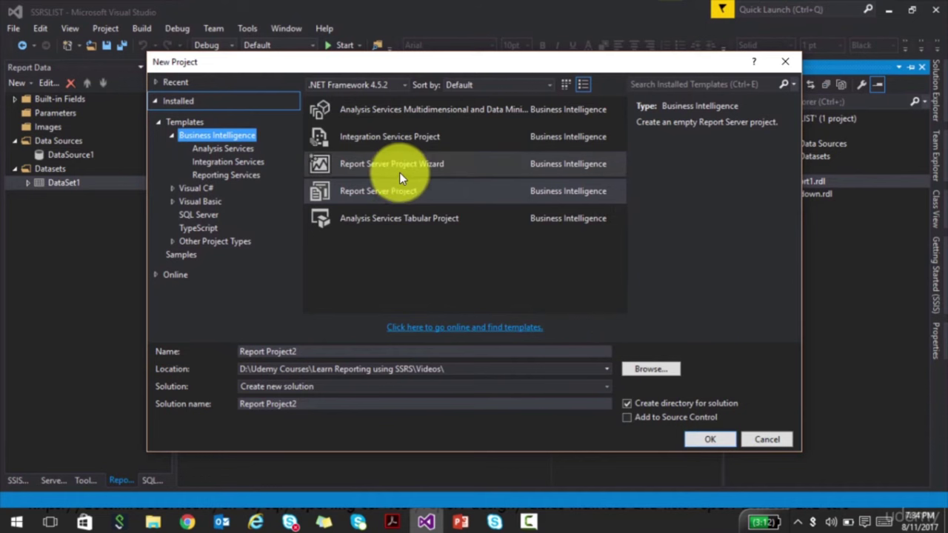
- Create a new Report Server Project named TML_Demo
click(404, 191)
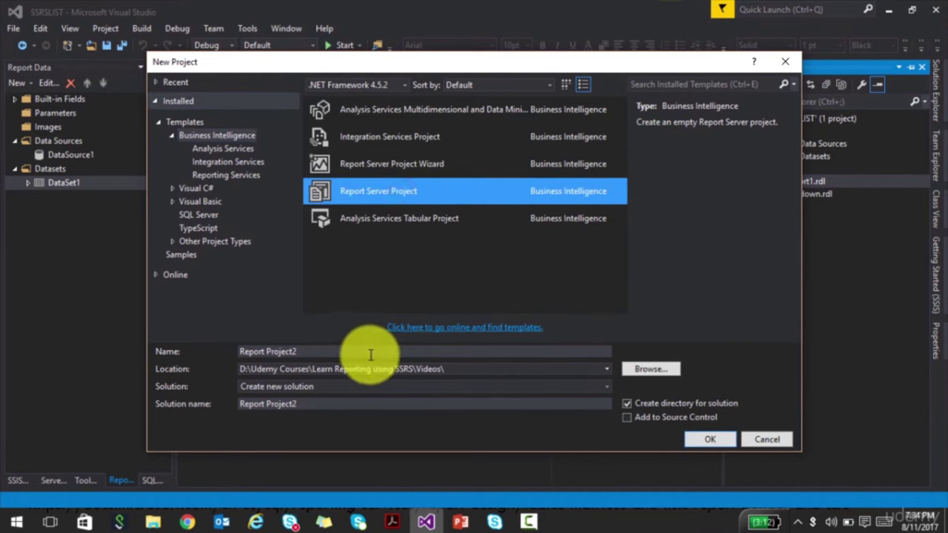
drag(369, 354, 213, 349)
key(BackSpace)
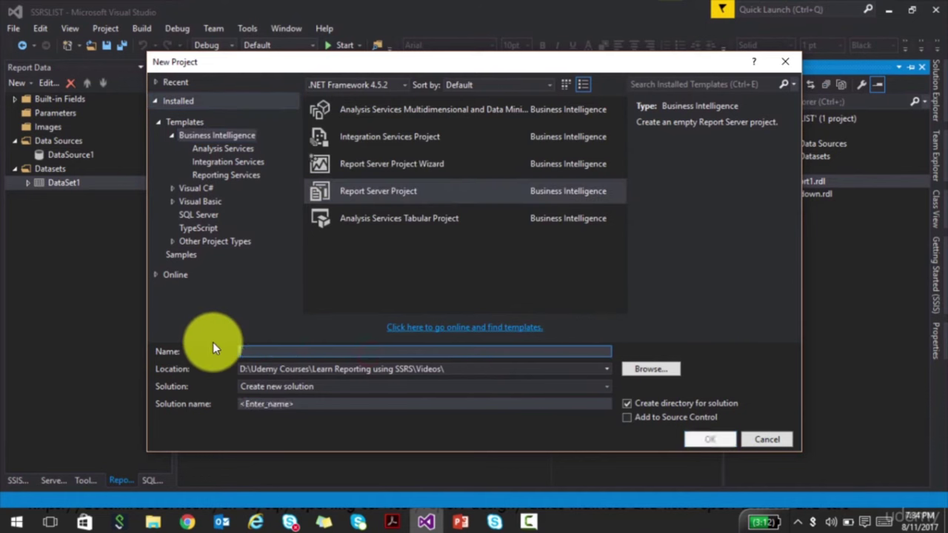
text(T)
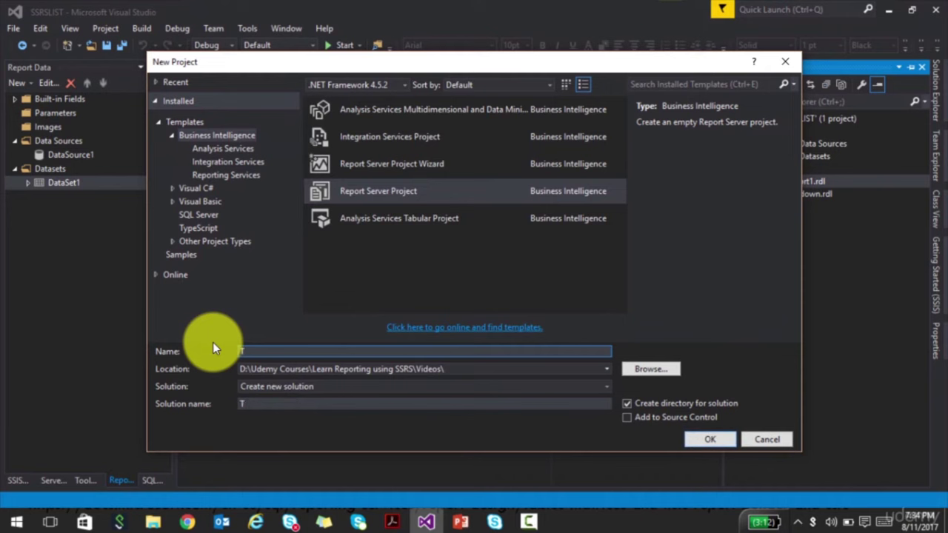
text(ML_Demo)
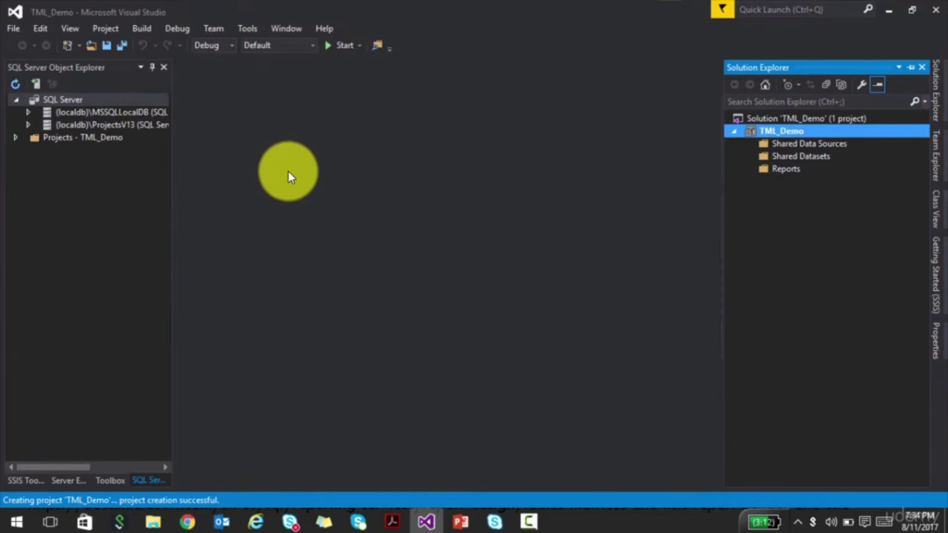
- Show the side panels and Solution Explorer, and select the project's Reports folder
click(110, 480)
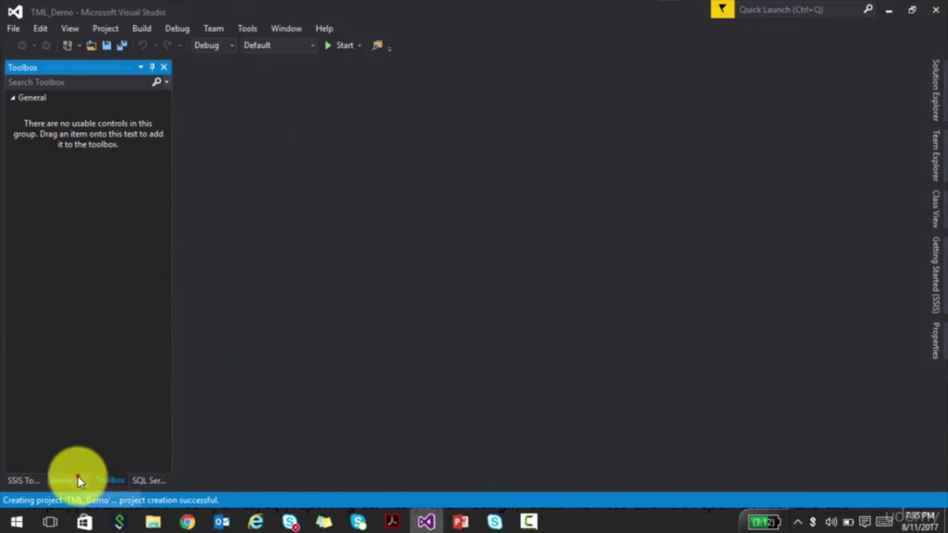
click(78, 480)
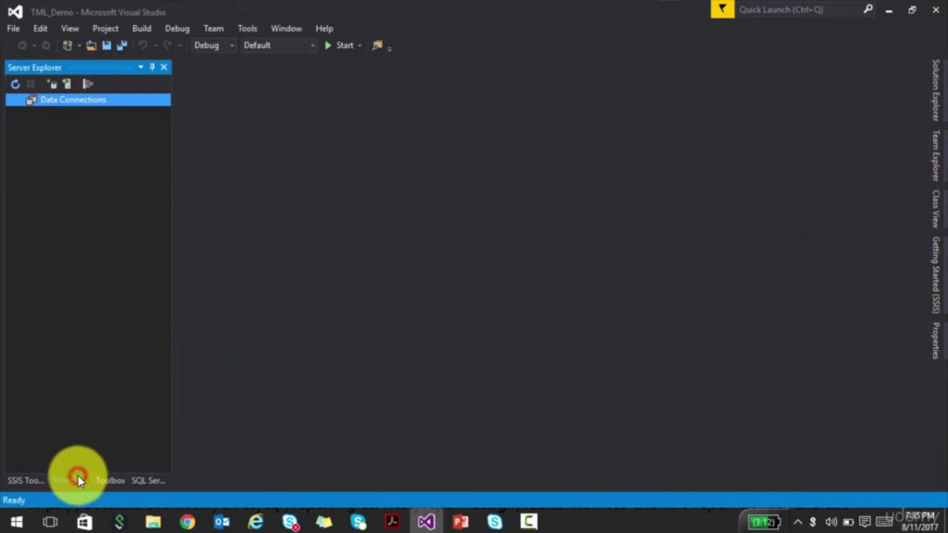
click(27, 482)
click(149, 481)
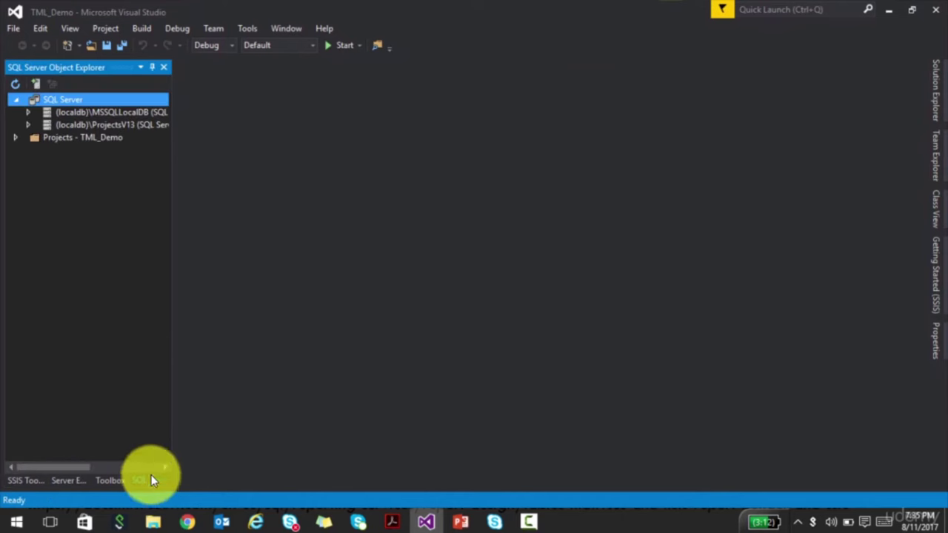
click(933, 92)
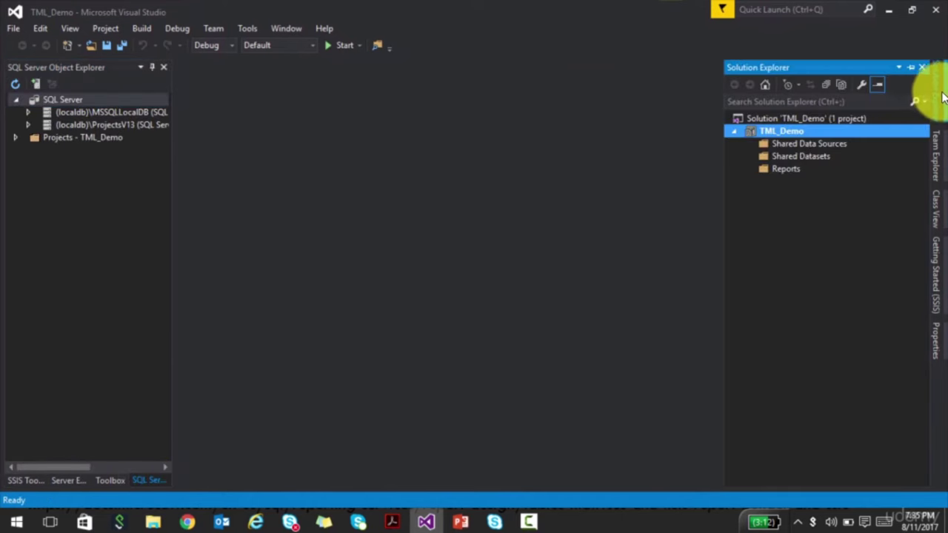
click(781, 168)
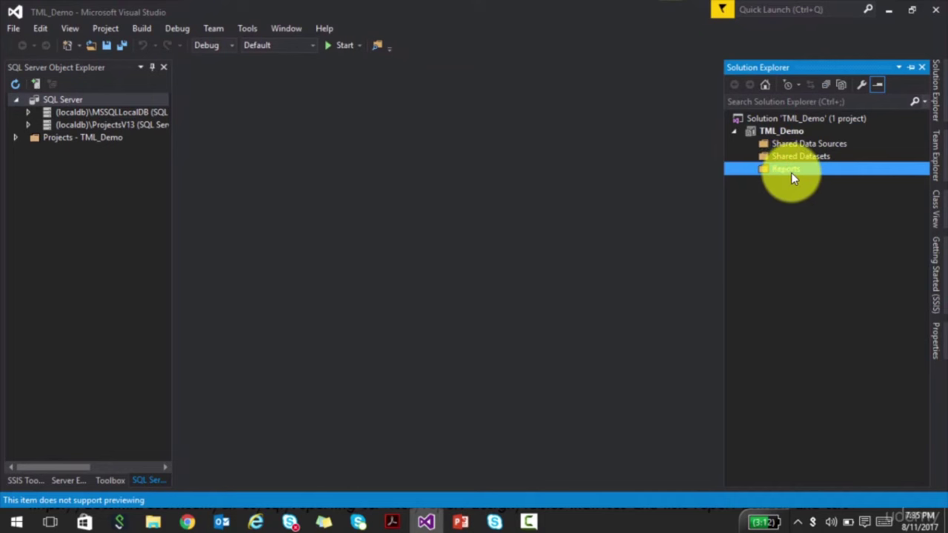
- Add a blank report named TML_Report to the Reports folder
right_click(791, 172)
mouse_move(777, 195)
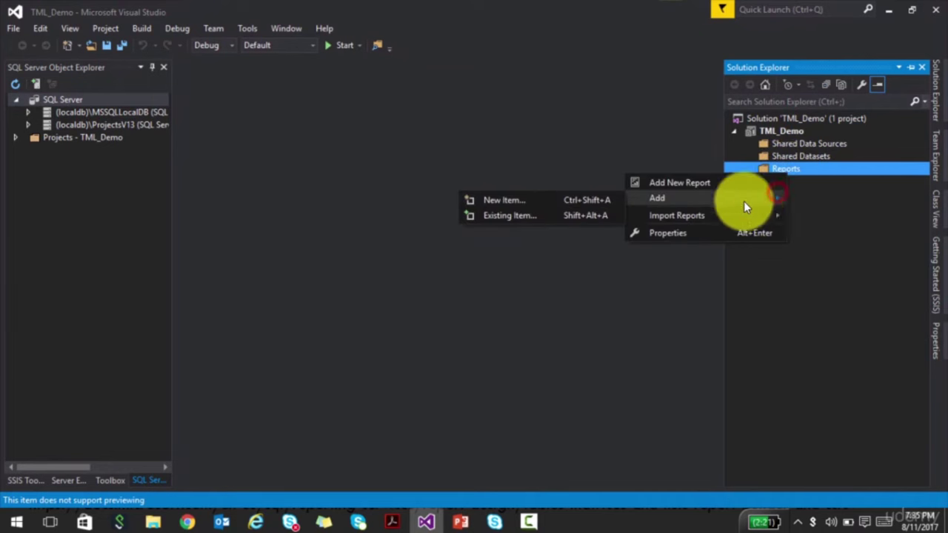
click(582, 201)
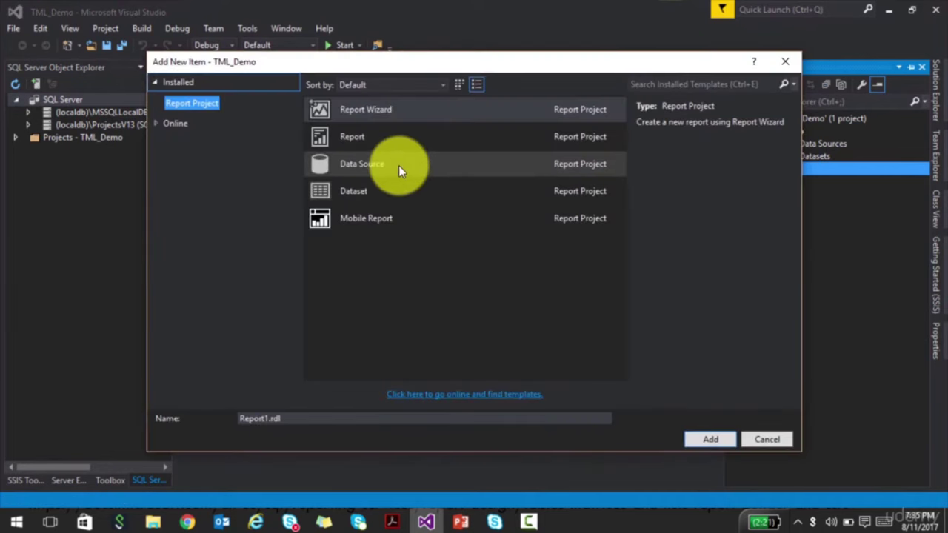
click(388, 139)
click(263, 419)
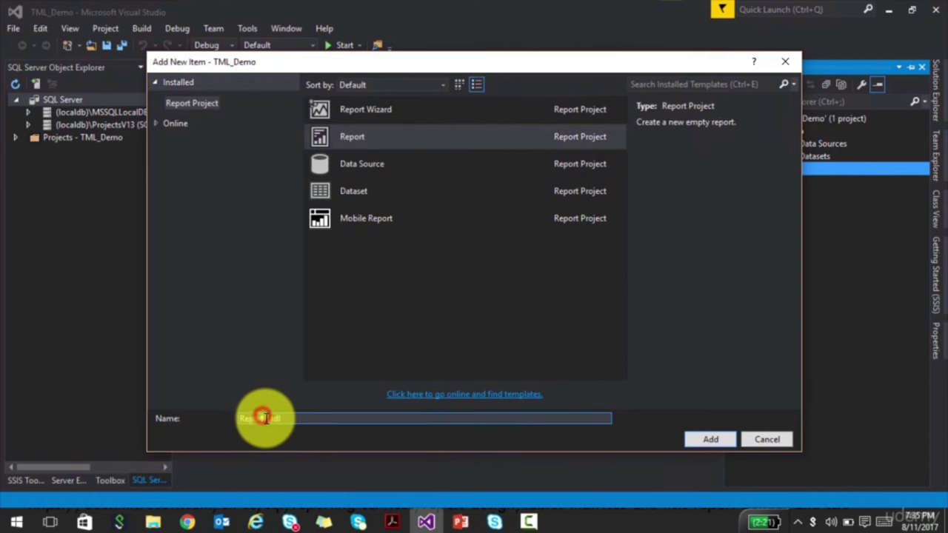
text(T)
text(ML)
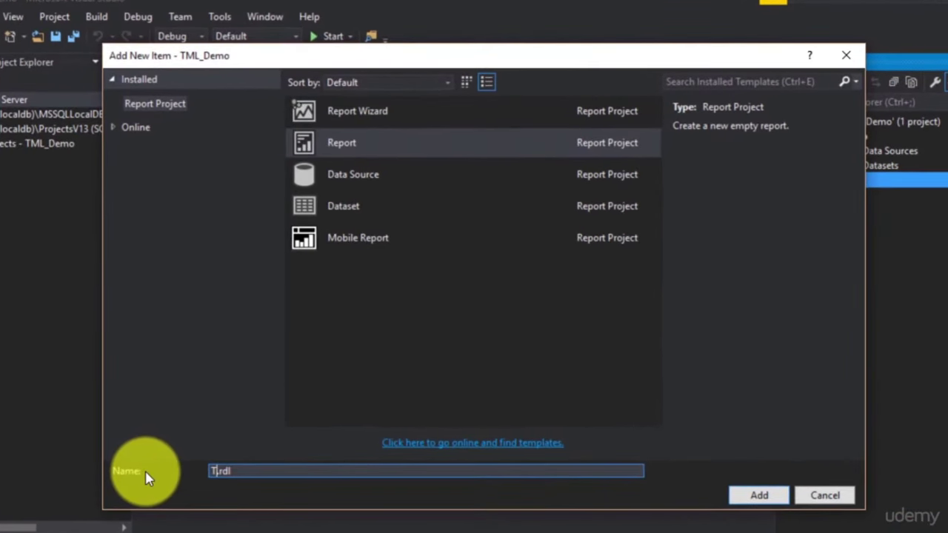
text(_Report)
key(Return)
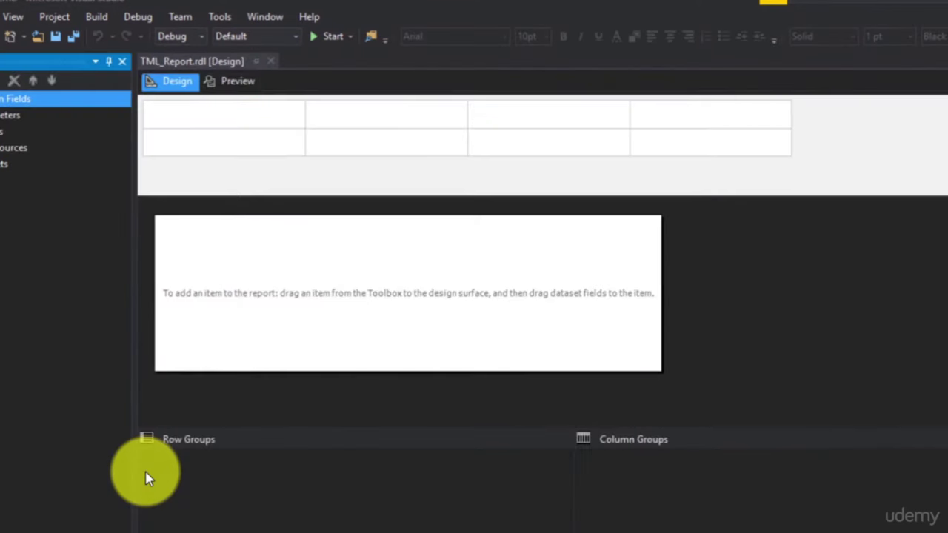
click(52, 142)
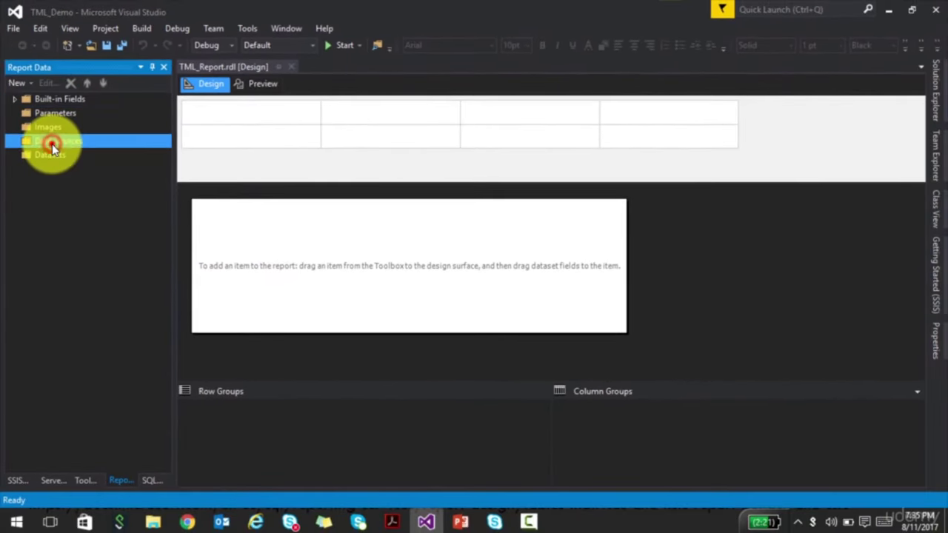
- Add embedded data source DataSource1 connecting to .\sql2016 and the AdventureWorks2016CTP3 database
right_click(52, 144)
click(85, 154)
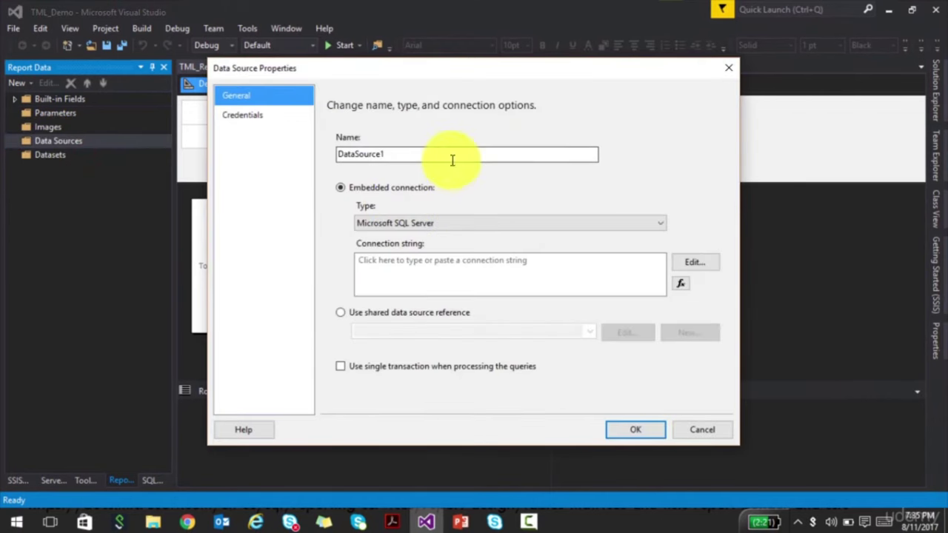
click(684, 261)
text(.\sql2016)
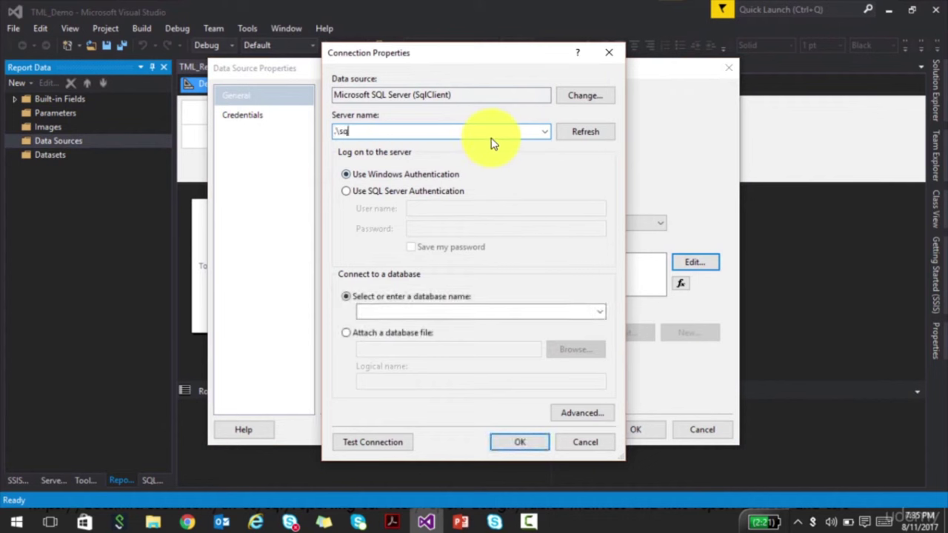
click(600, 312)
click(590, 326)
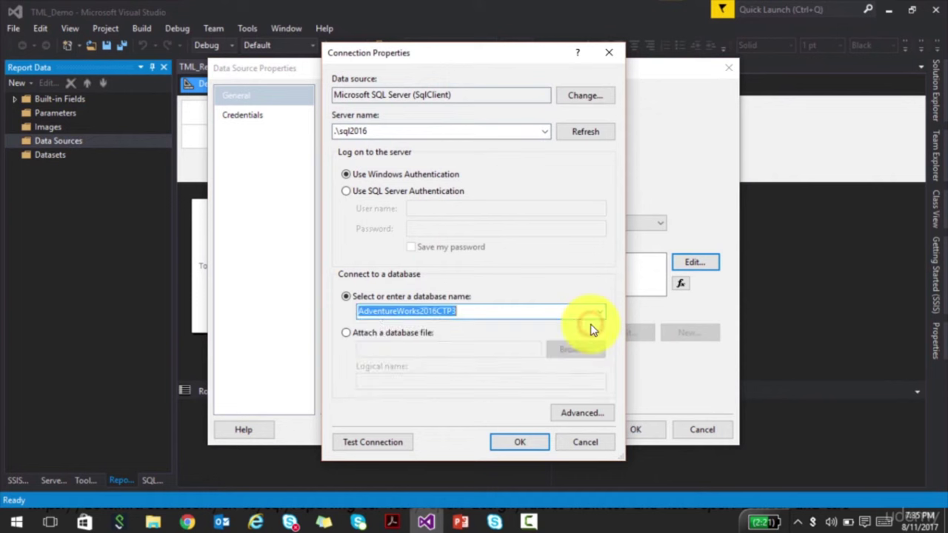
click(522, 442)
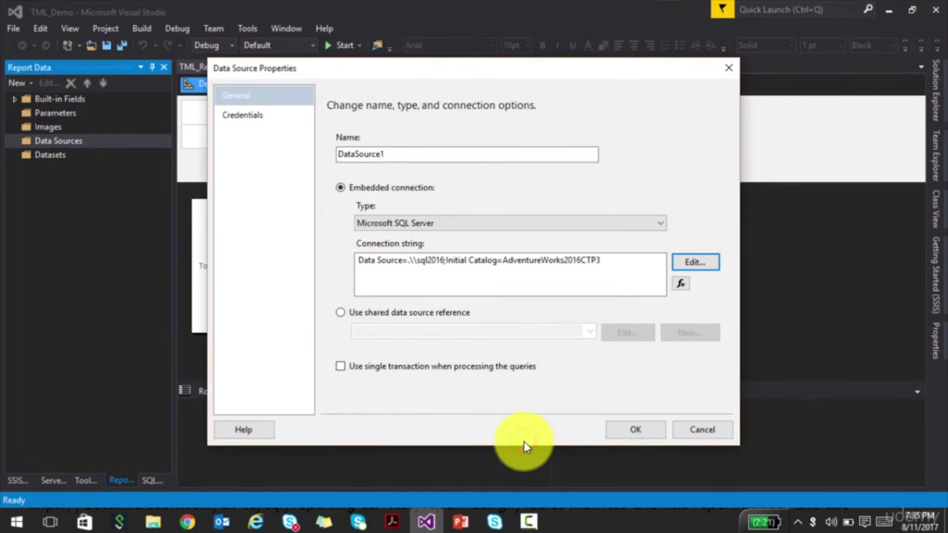
click(650, 429)
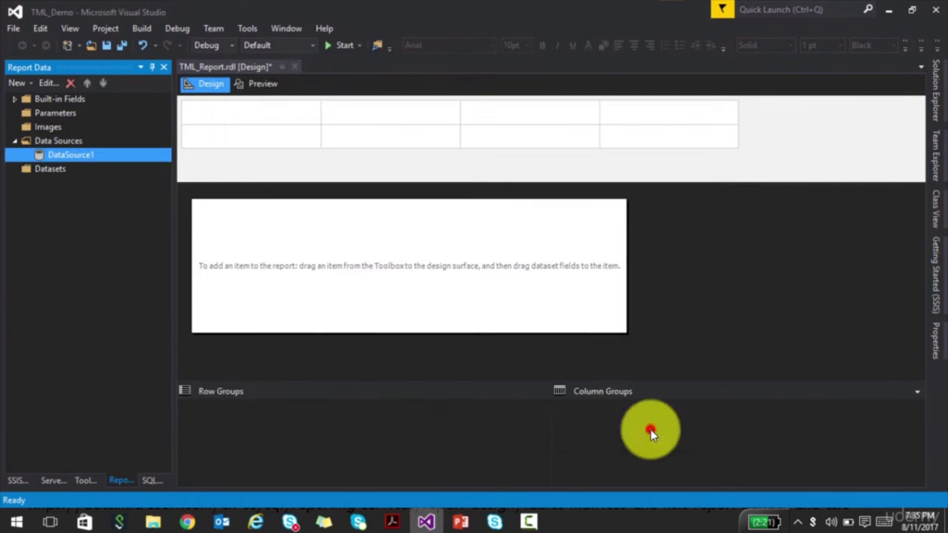
click(53, 170)
right_click(52, 170)
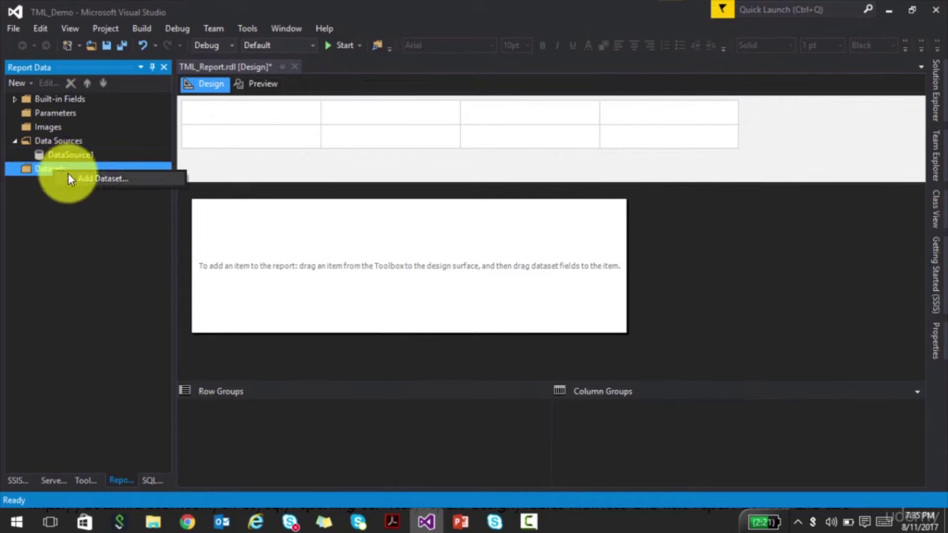
- Set up a new embedded dataset that uses DataSource1
click(74, 176)
click(406, 138)
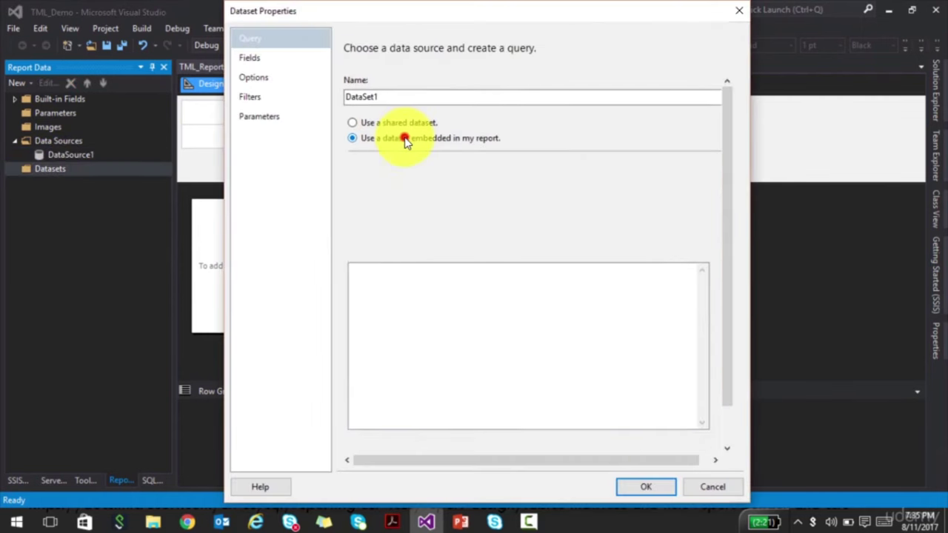
click(470, 187)
click(470, 198)
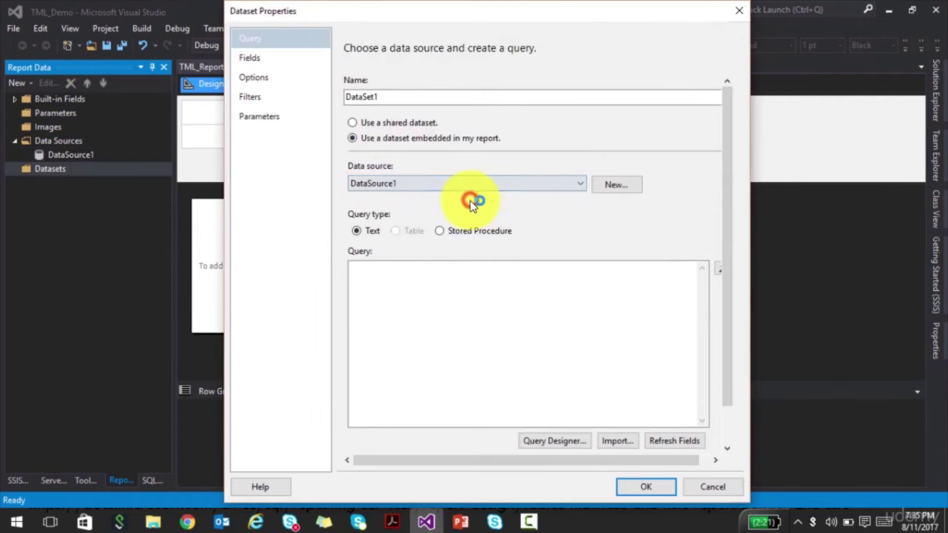
click(569, 447)
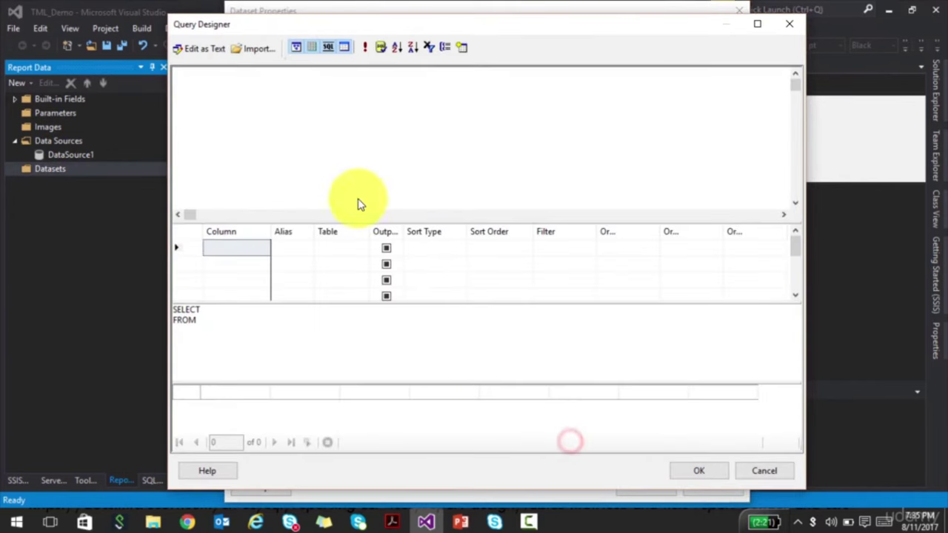
- Add the SalesTerritory table to the dataset's query in the query designer
click(461, 47)
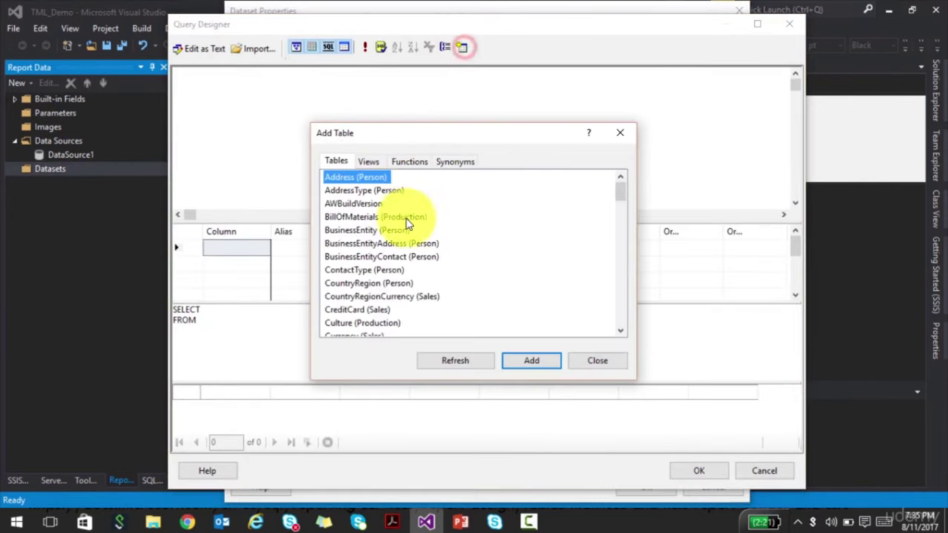
scroll(406, 224, down, 15)
scroll(405, 224, up, 5)
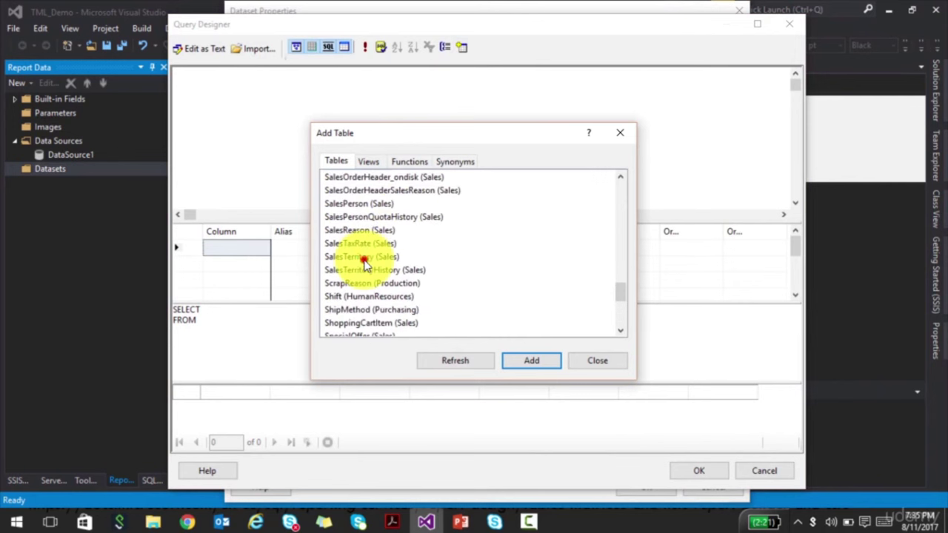
double_click(361, 256)
click(584, 360)
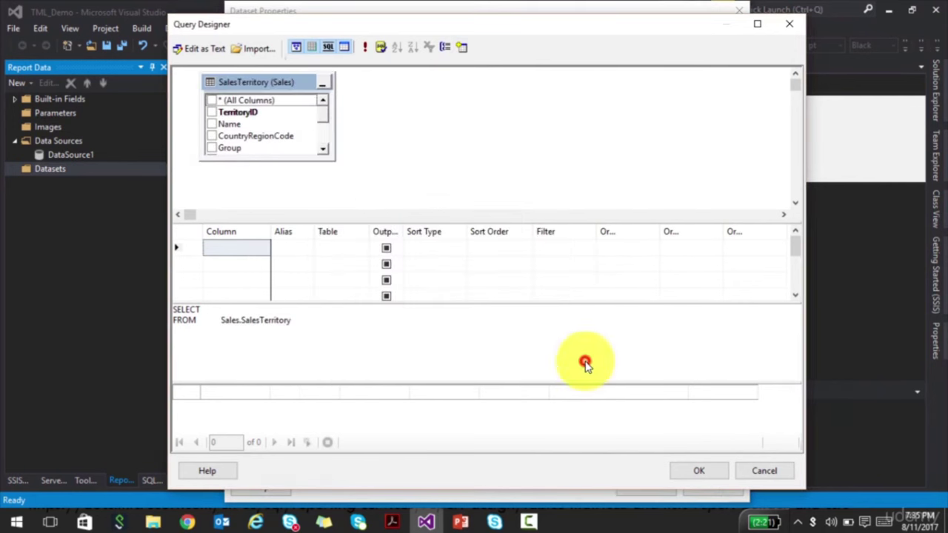
click(364, 46)
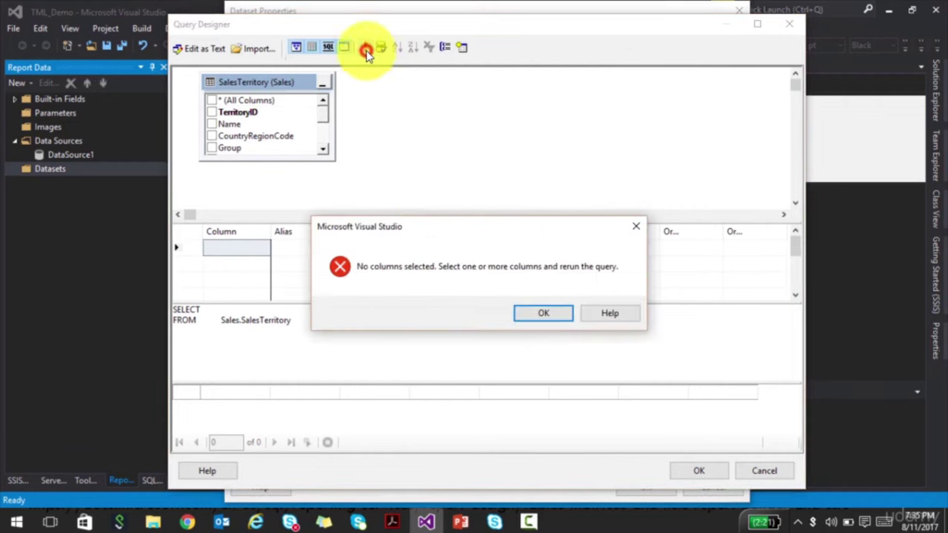
click(559, 316)
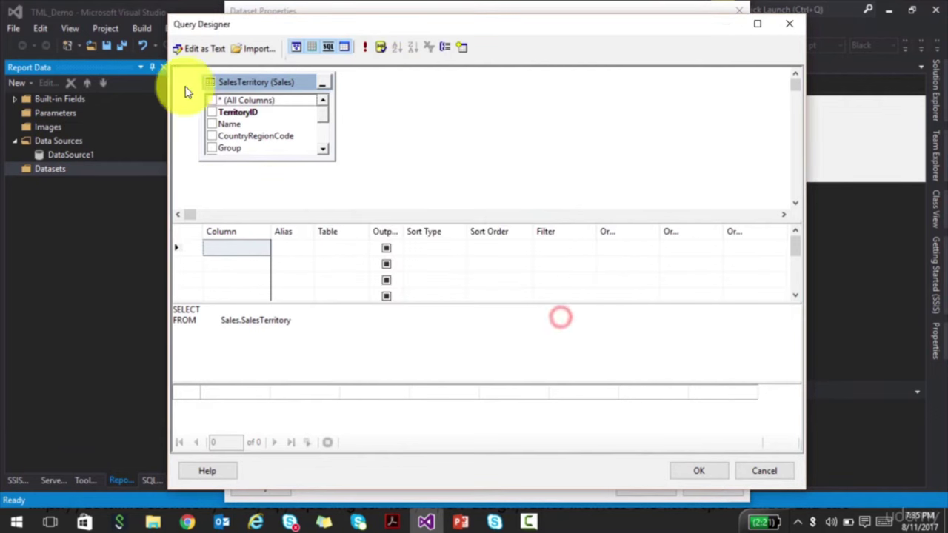
- Select all SalesTerritory columns, preview the rows, and confirm DataSet1
click(212, 101)
click(364, 47)
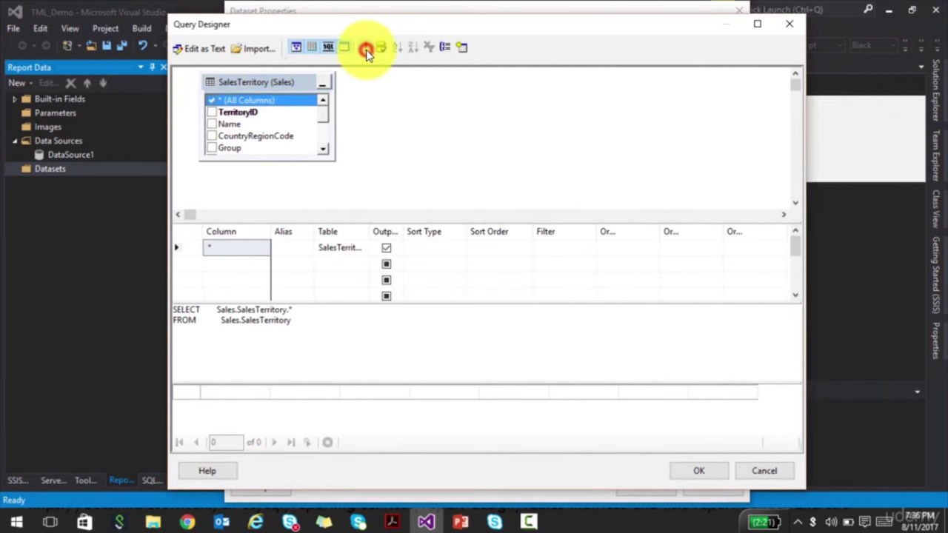
drag(441, 383, 434, 300)
scroll(448, 358, down, 3)
scroll(449, 358, up, 3)
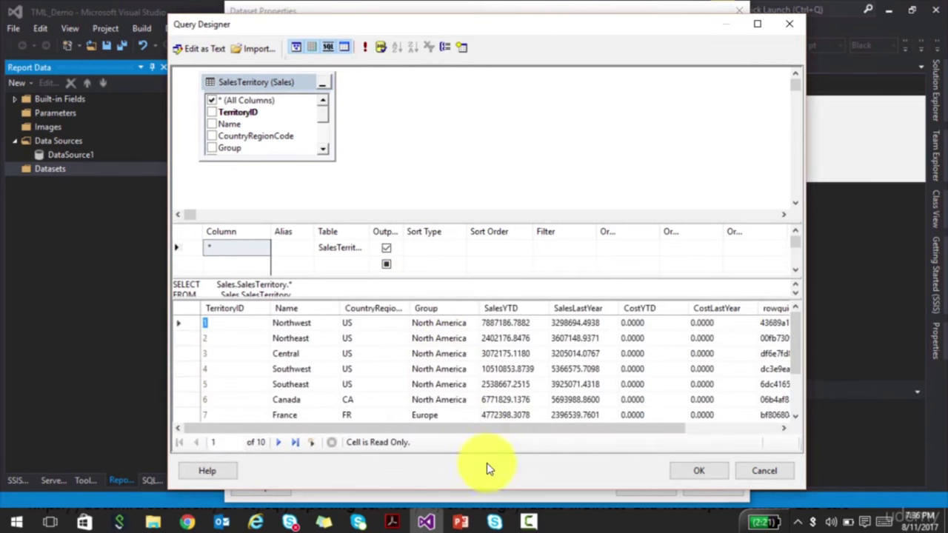
click(711, 472)
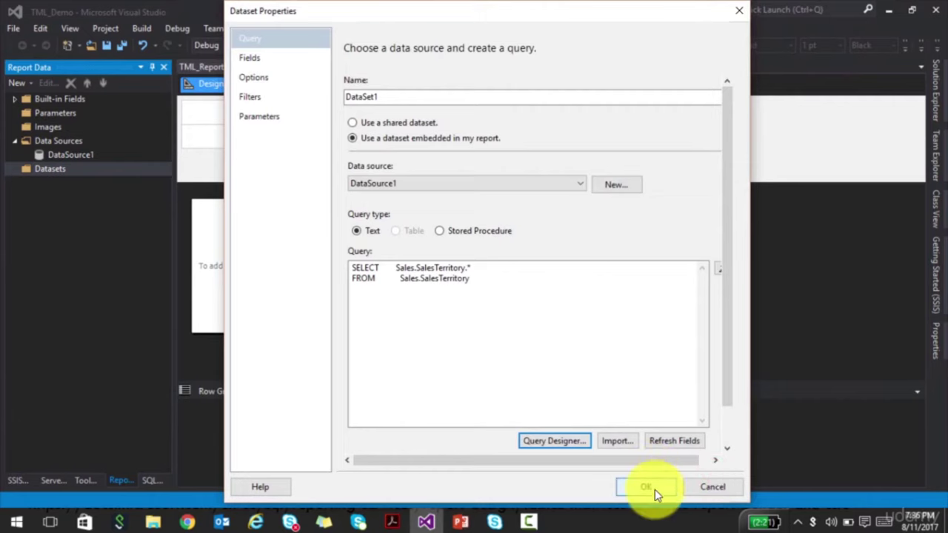
click(655, 489)
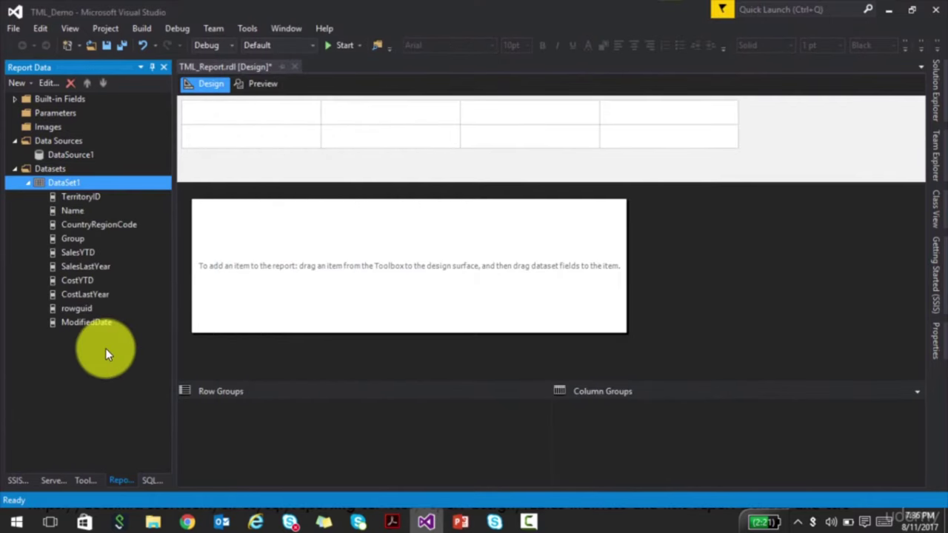
- Add a table with Name, CountryRegionCode and SalesYTD columns and preview its data
click(88, 482)
drag(62, 156, 211, 227)
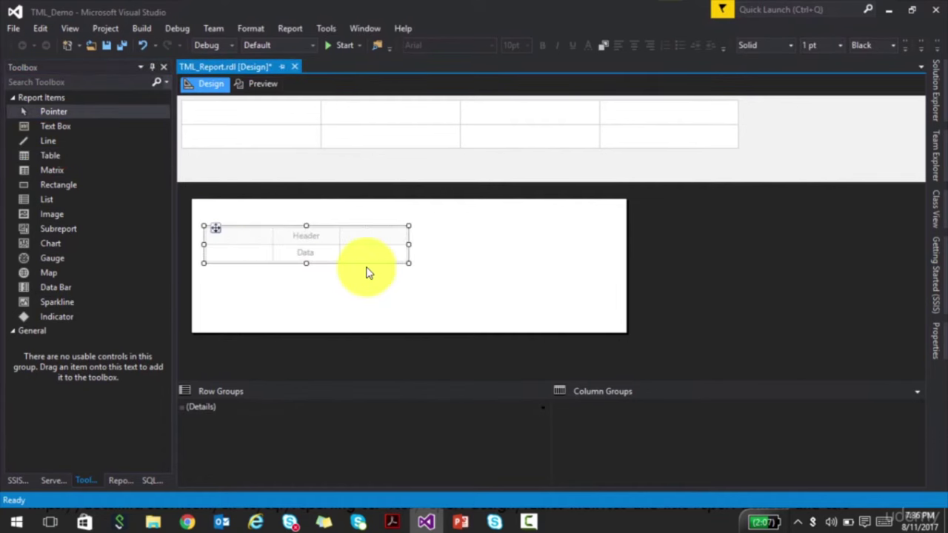
click(121, 481)
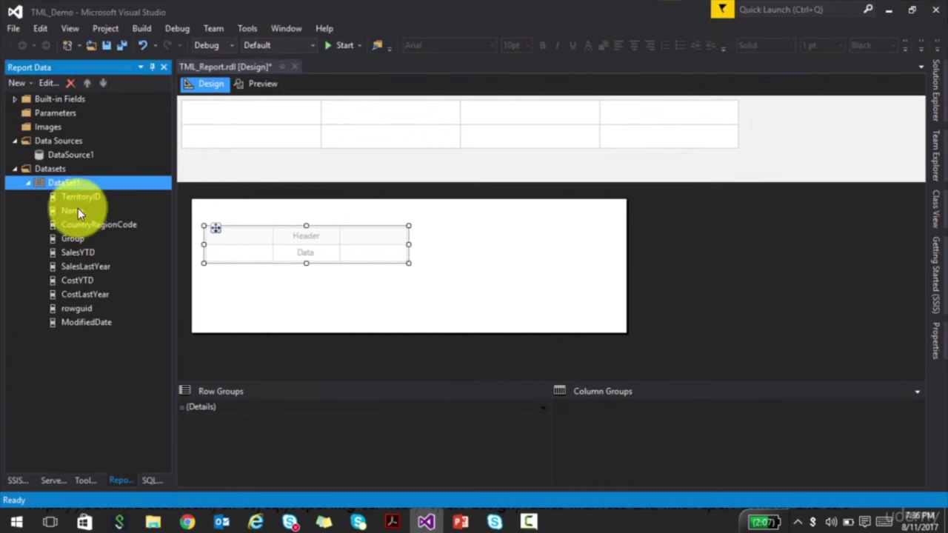
drag(78, 209, 226, 240)
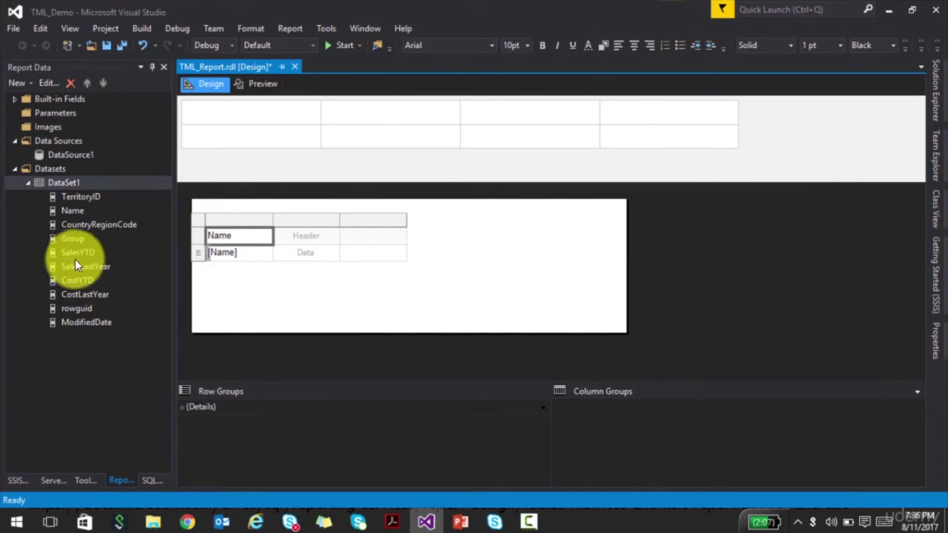
drag(77, 225, 275, 247)
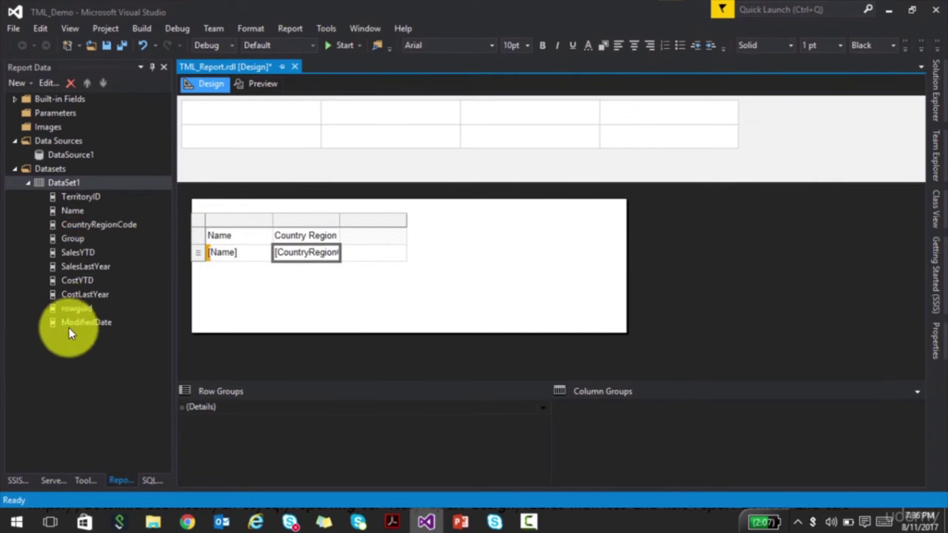
mouse_move(82, 252)
mouse_down()
mouse_move(204, 257)
mouse_move(70, 250)
mouse_up()
click(71, 252)
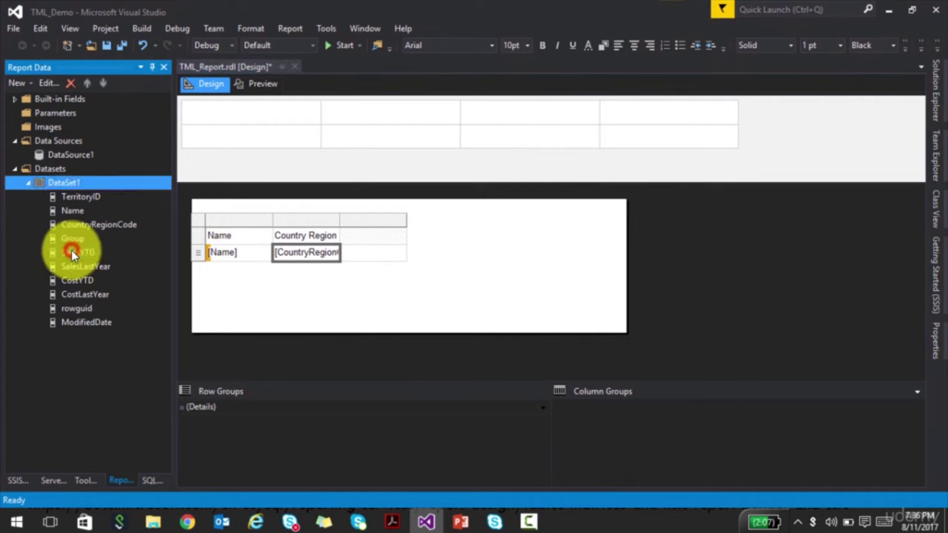
drag(71, 252, 337, 255)
click(275, 86)
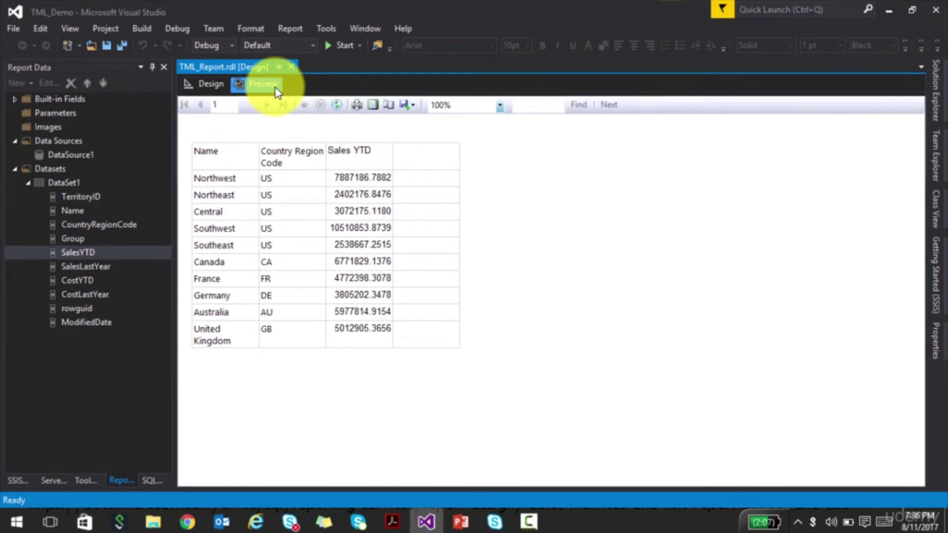
click(196, 84)
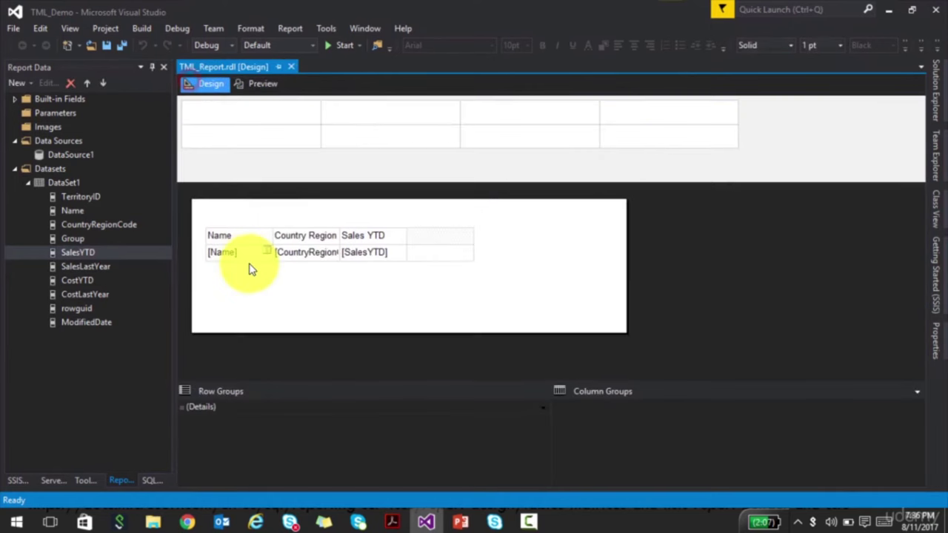
- Delete the table from the report body
click(250, 252)
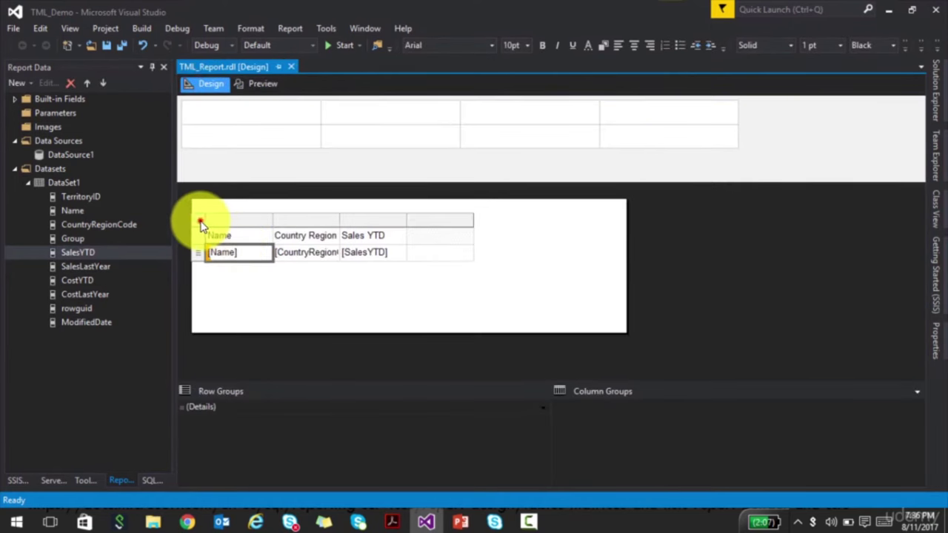
click(202, 225)
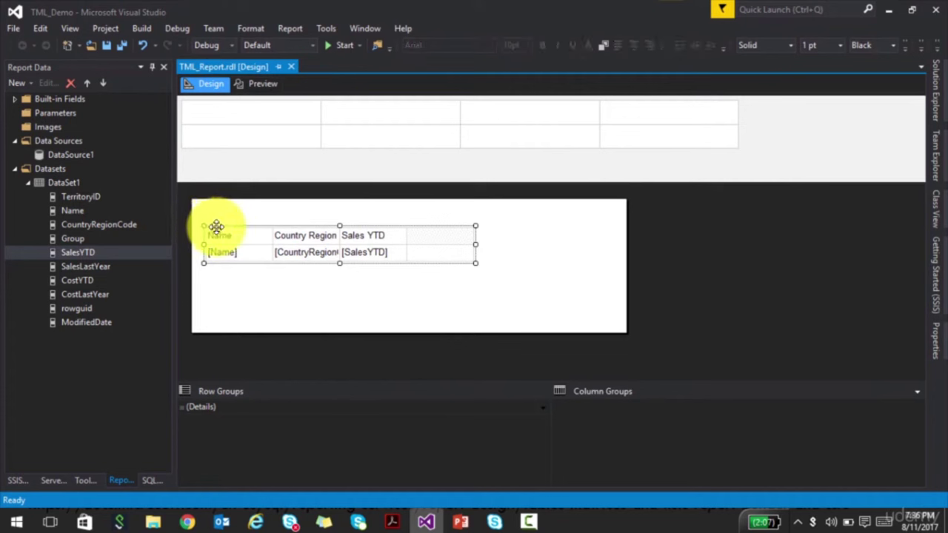
key(Delete)
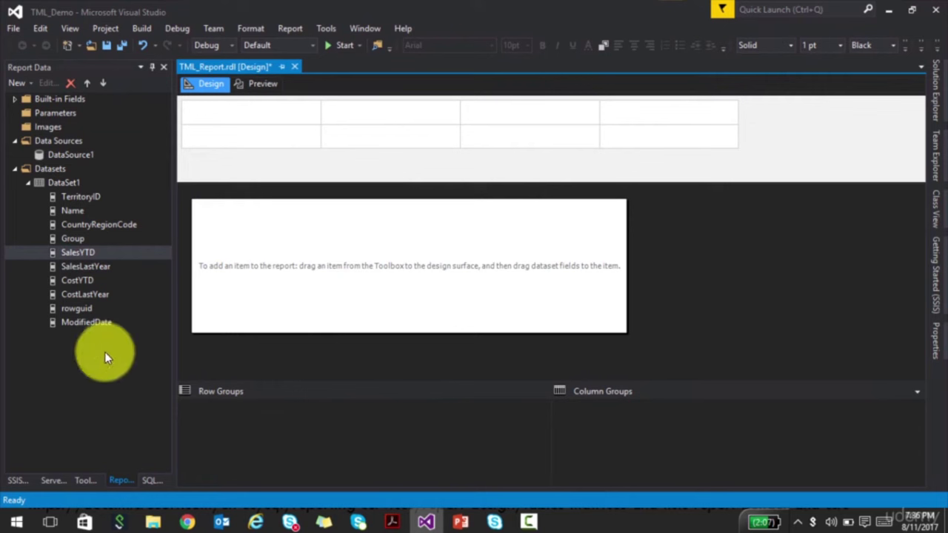
- Place a new matrix on the report body and enlarge it
click(87, 481)
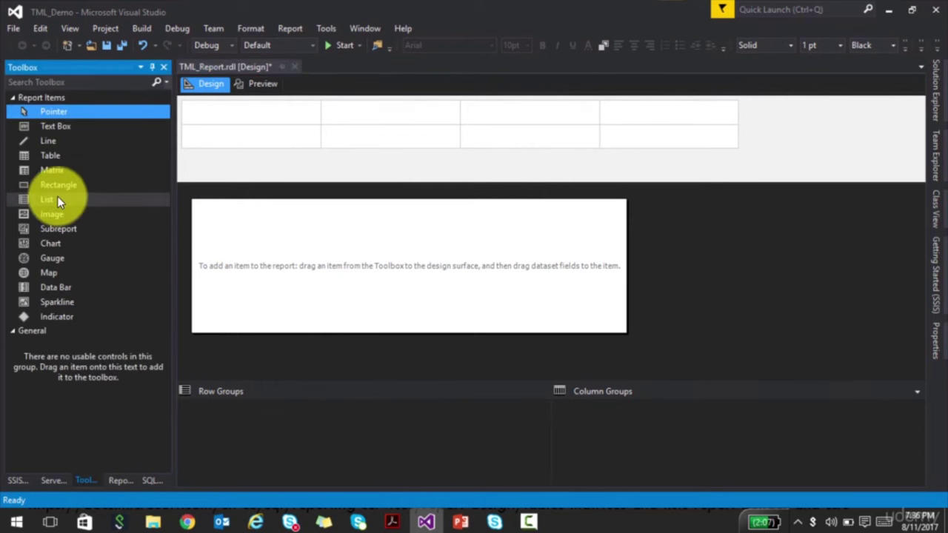
click(50, 170)
drag(133, 187, 227, 221)
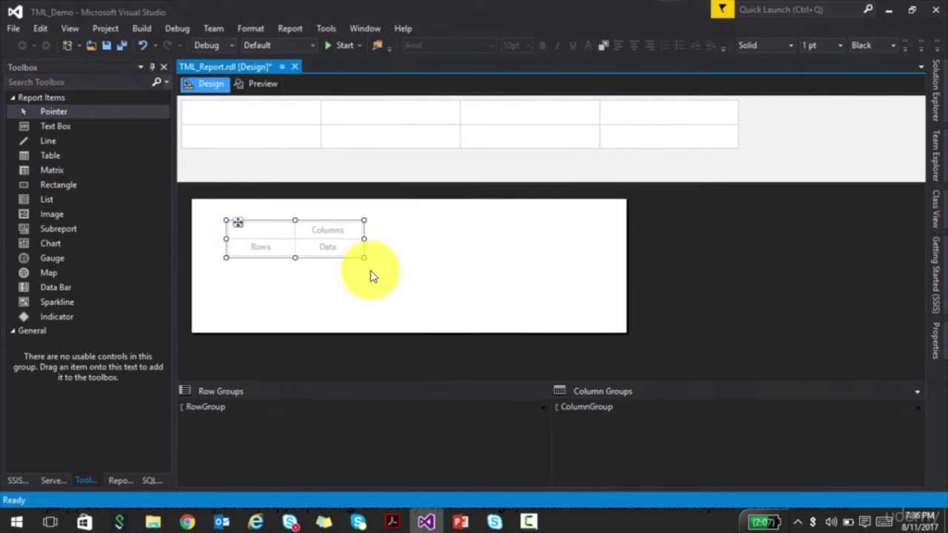
drag(363, 257, 430, 274)
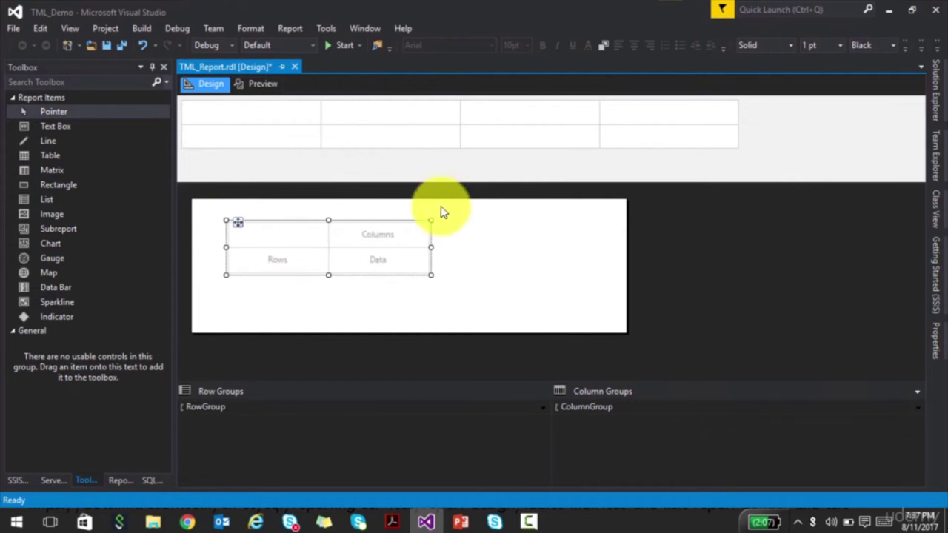
mouse_move(382, 263)
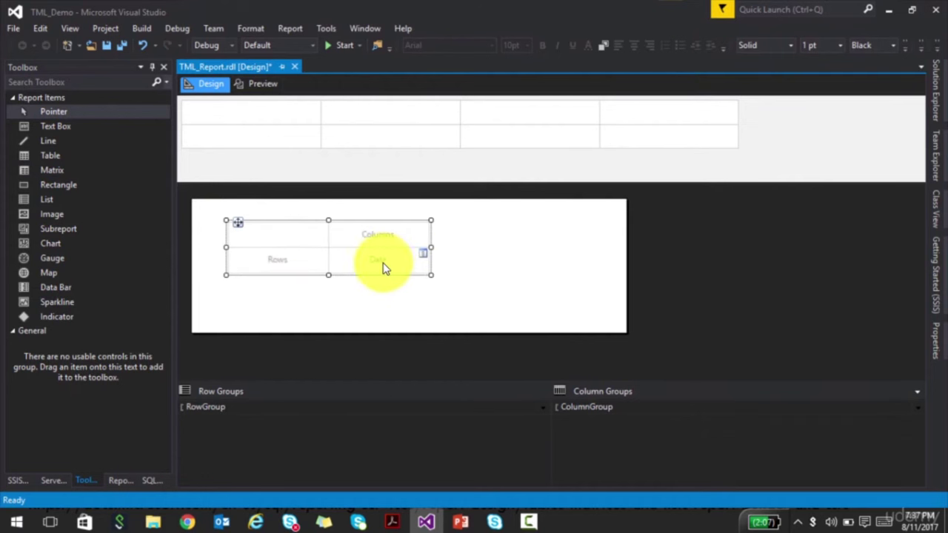
click(151, 481)
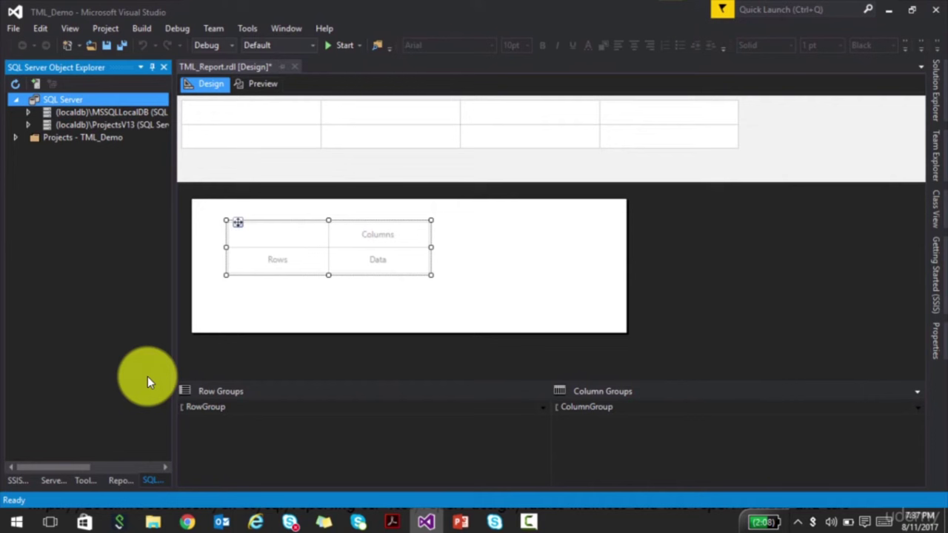
- Group matrix rows by CountryRegionCode then Group, sum SalesYTD, and preview the totals
click(86, 488)
click(115, 480)
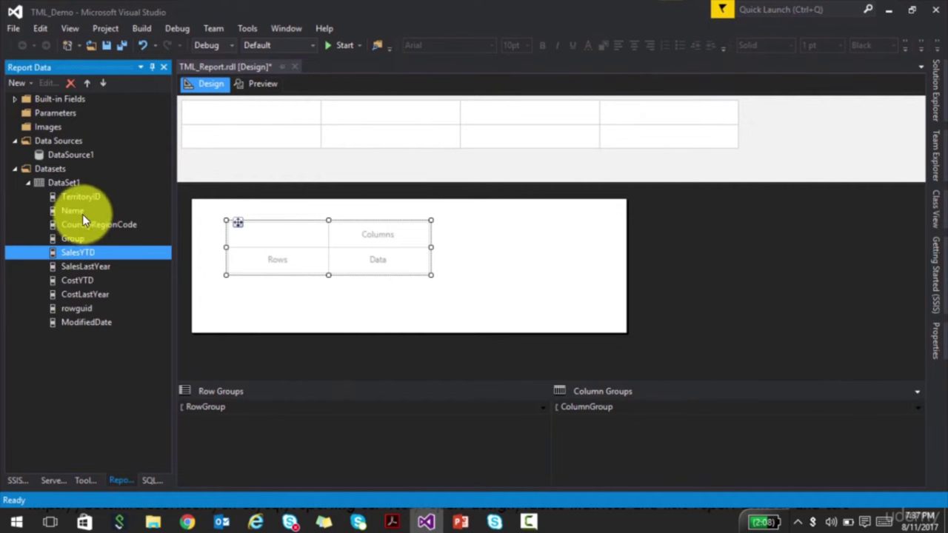
drag(85, 225, 241, 271)
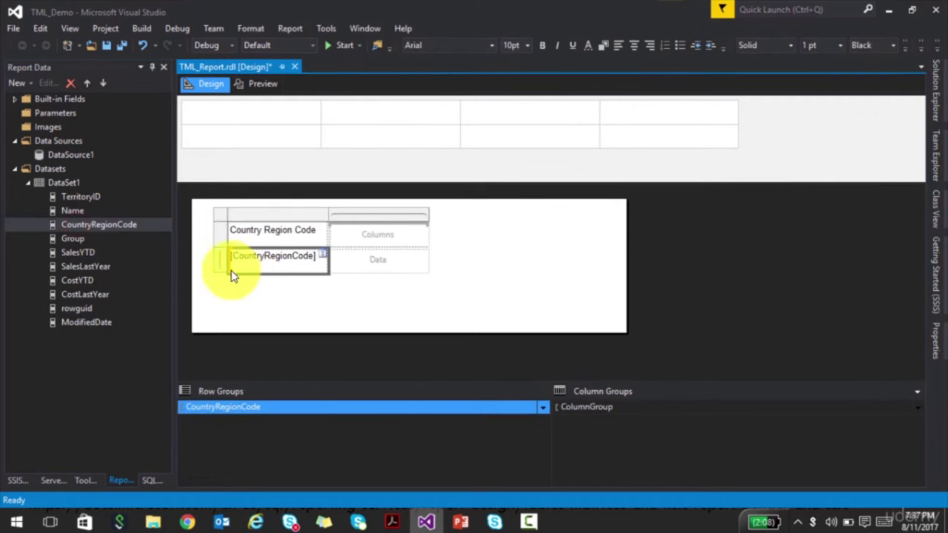
drag(83, 241, 329, 264)
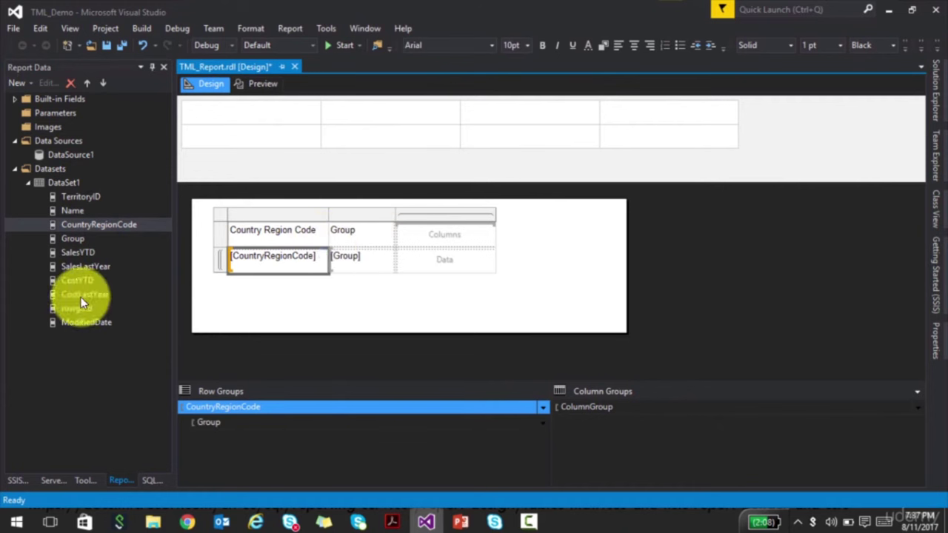
drag(91, 253, 426, 273)
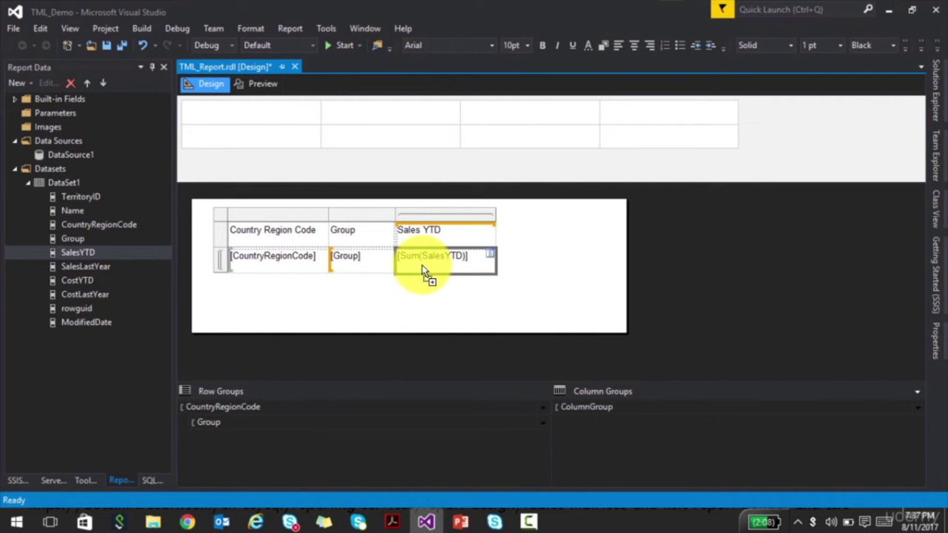
drag(426, 273, 426, 273)
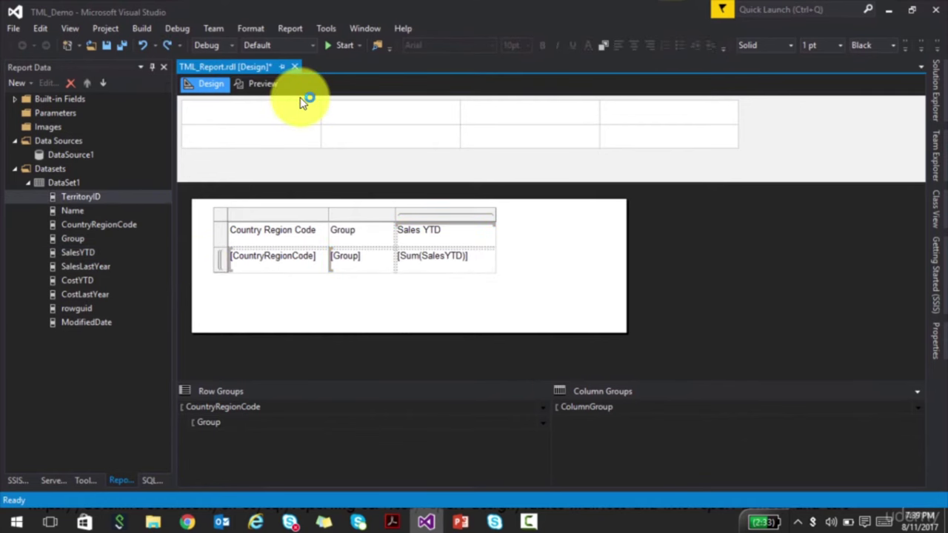
click(265, 85)
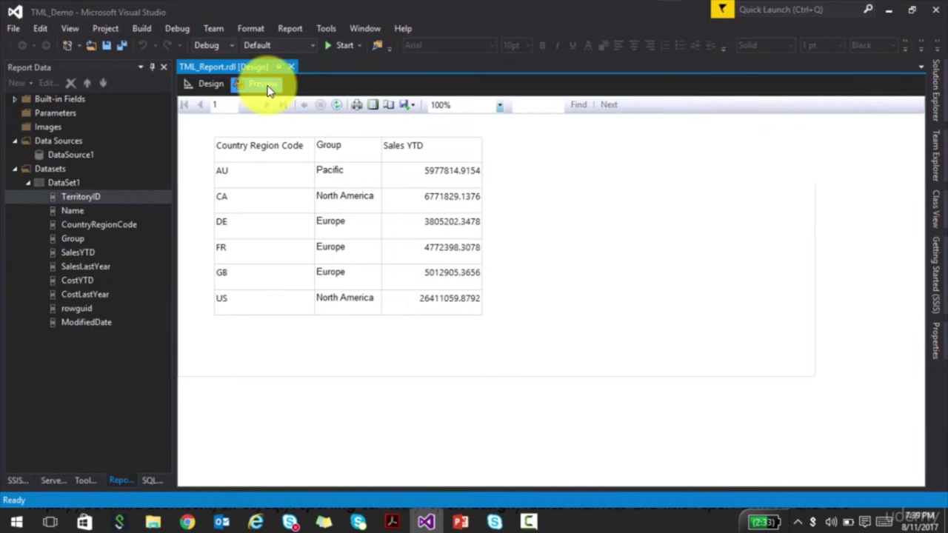
click(211, 86)
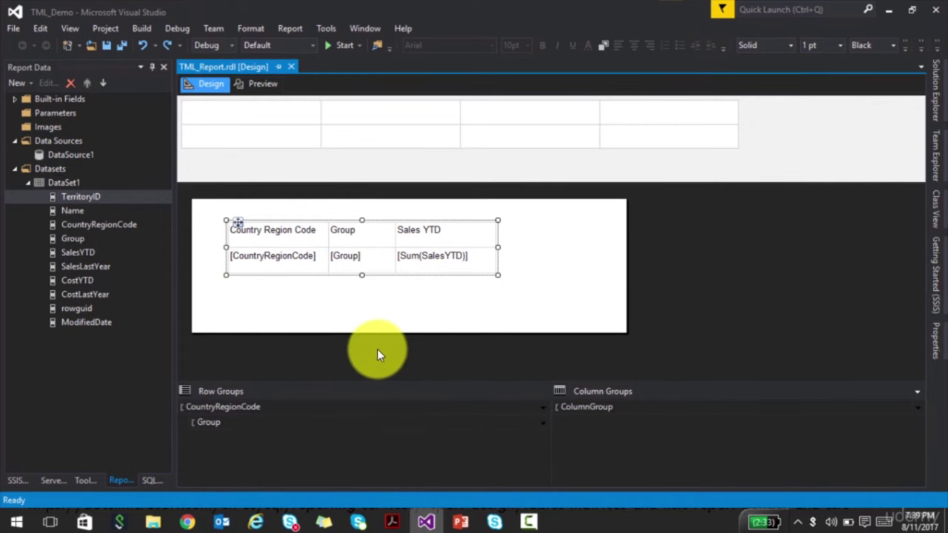
- Group matrix columns by Group, delete the redundant Group column, and preview
click(65, 241)
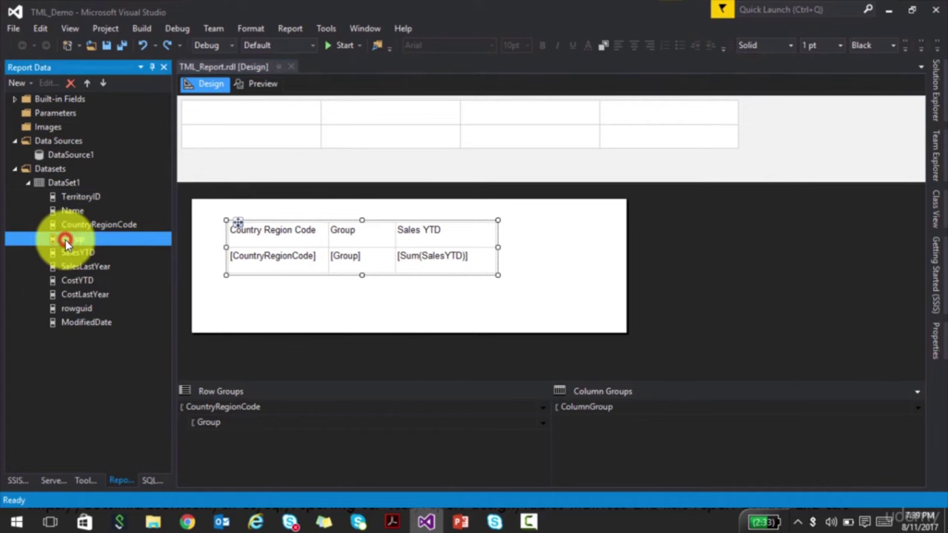
drag(66, 240, 399, 223)
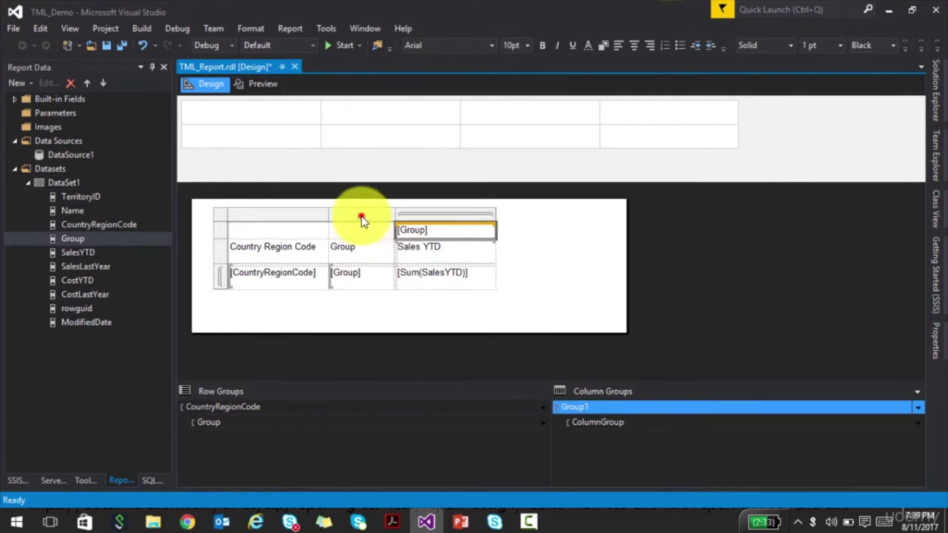
right_click(362, 215)
click(400, 240)
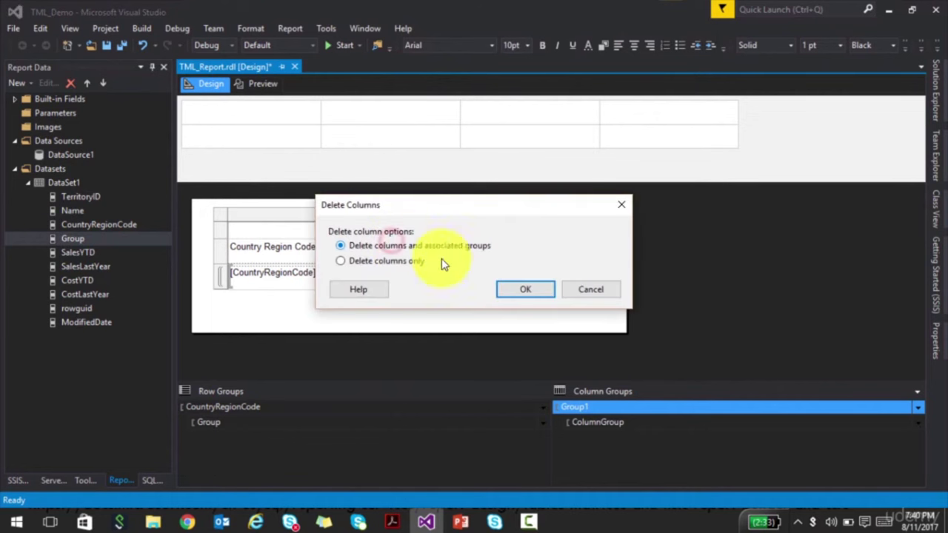
click(528, 295)
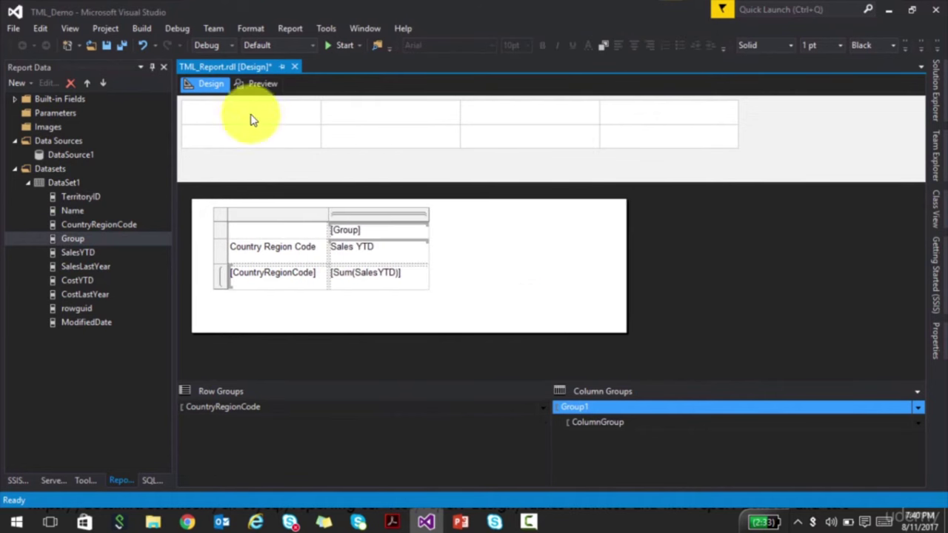
click(257, 84)
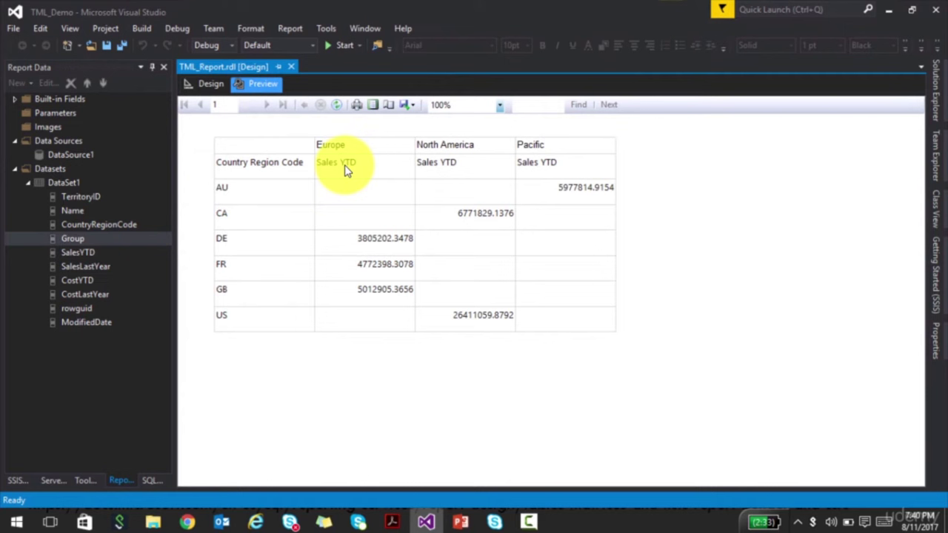
click(207, 84)
- Undo back to the layout without the Group column grouping and preview it
click(358, 258)
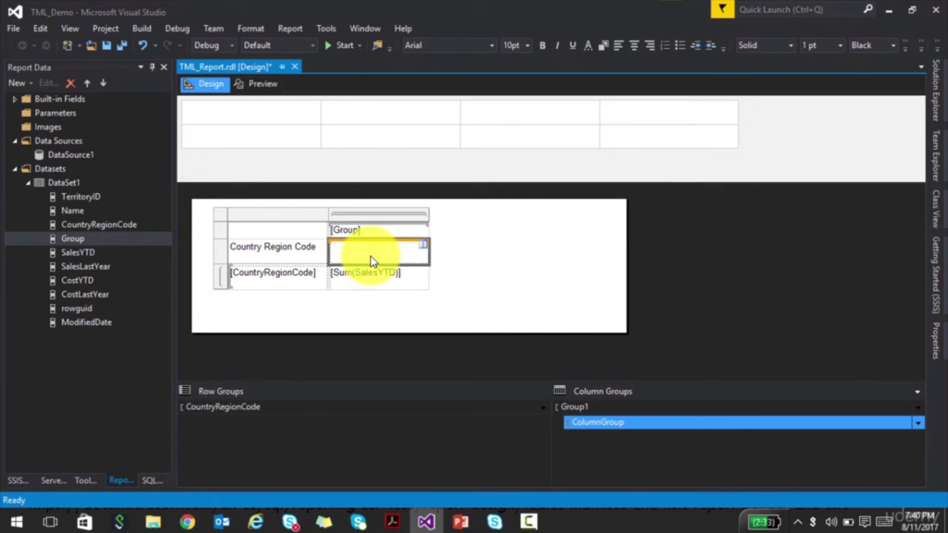
click(267, 87)
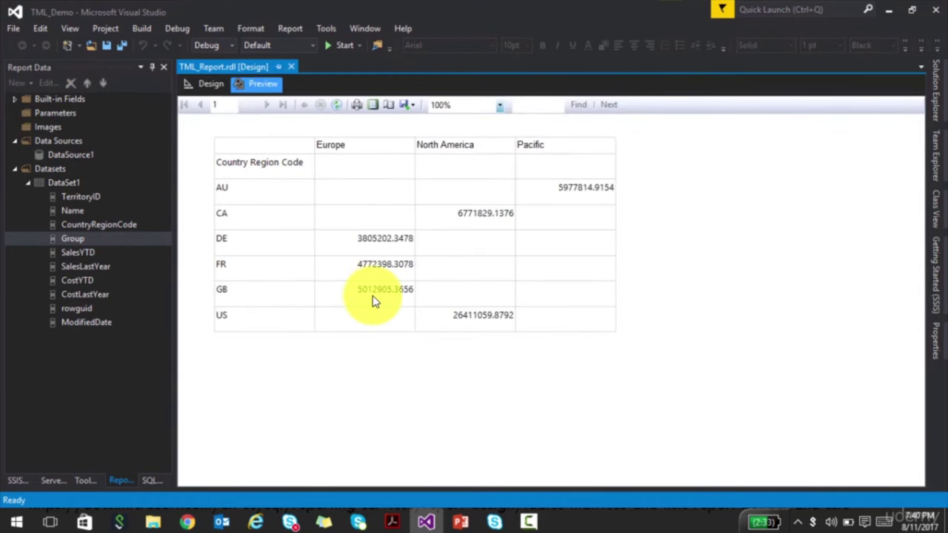
click(210, 85)
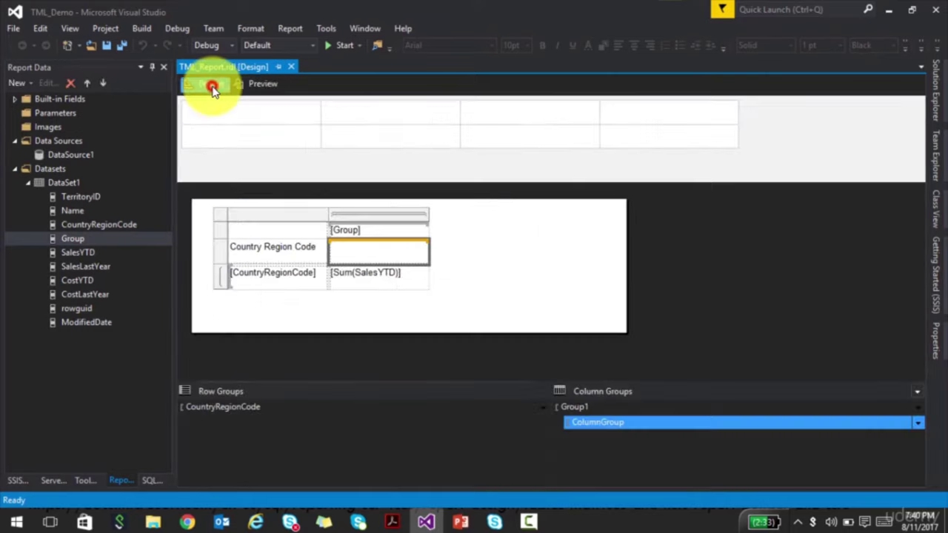
click(512, 273)
key(ctrl+z)
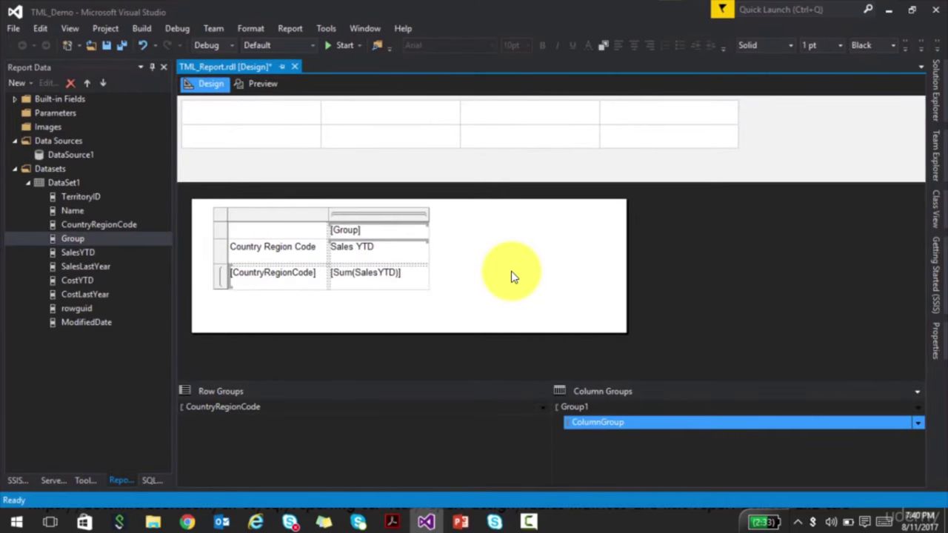
key(ctrl+z)
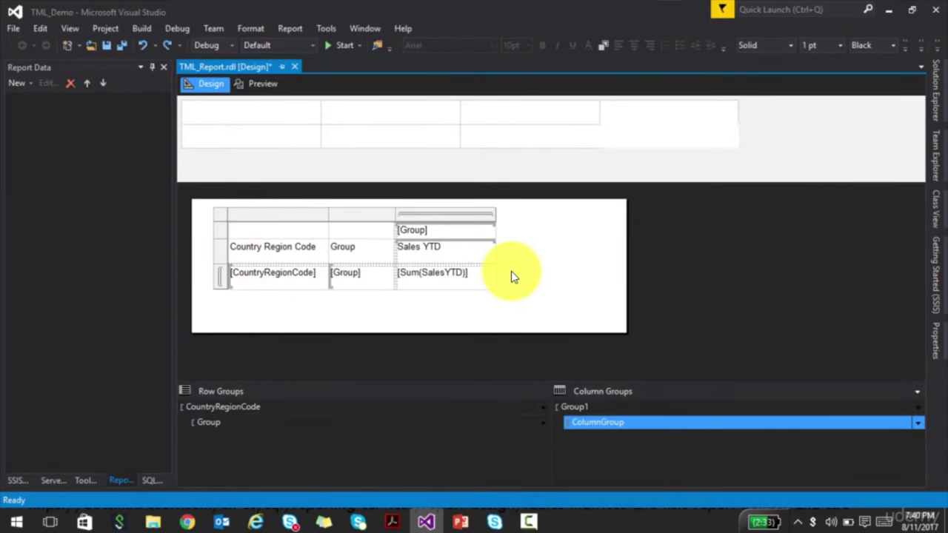
key(ctrl+z)
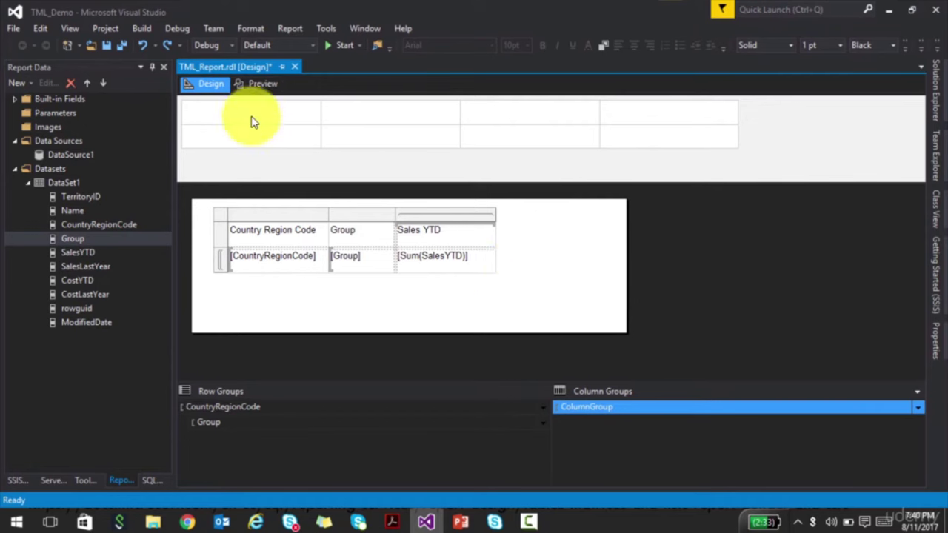
click(256, 84)
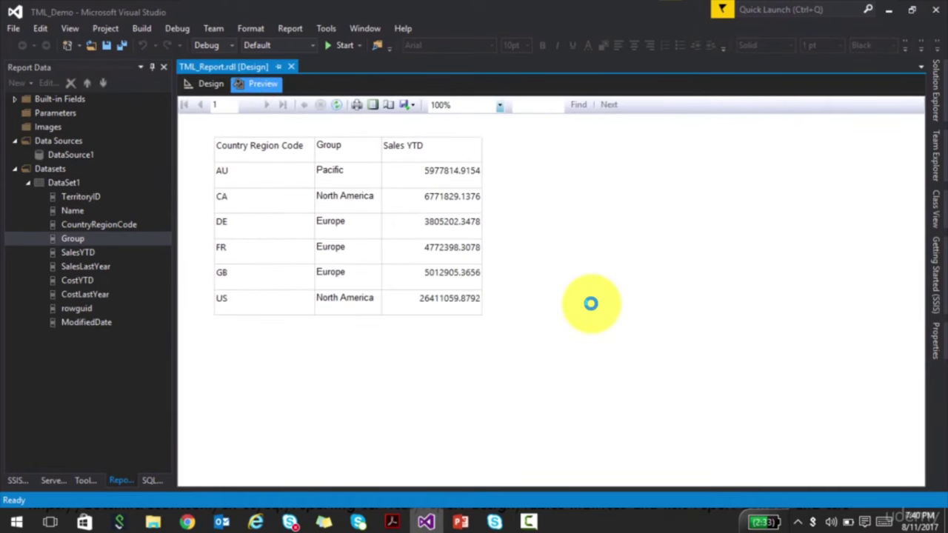
- Delete the Country Region Code column and its group, then preview the territory names
click(204, 83)
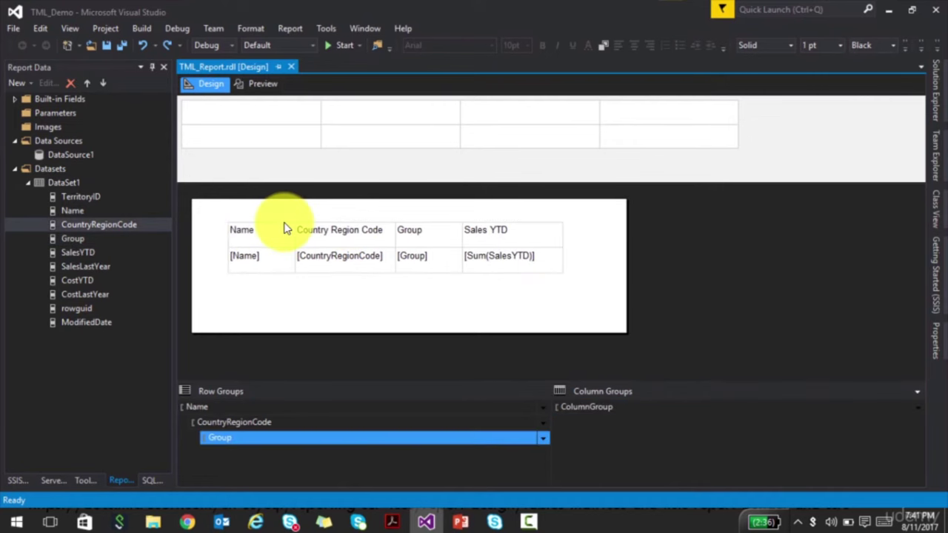
click(343, 227)
click(343, 213)
right_click(343, 217)
click(393, 236)
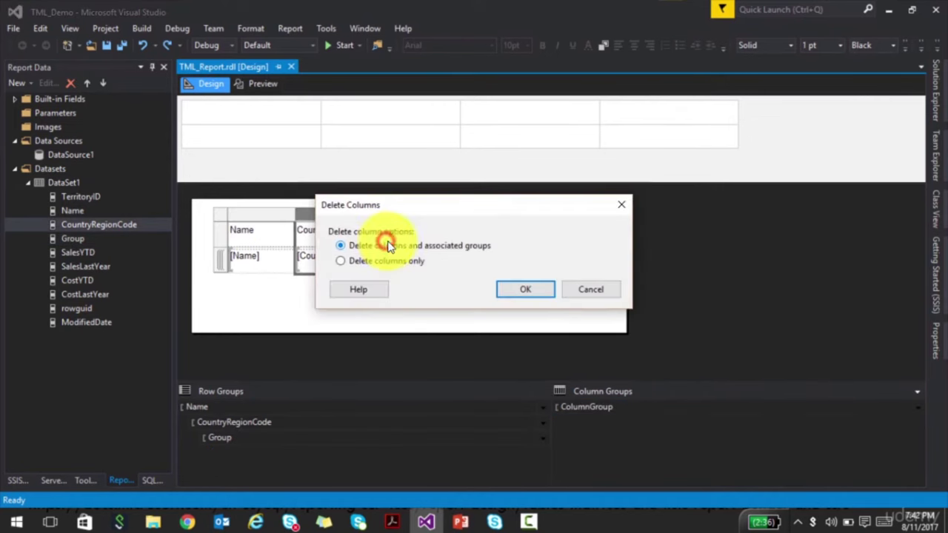
click(521, 291)
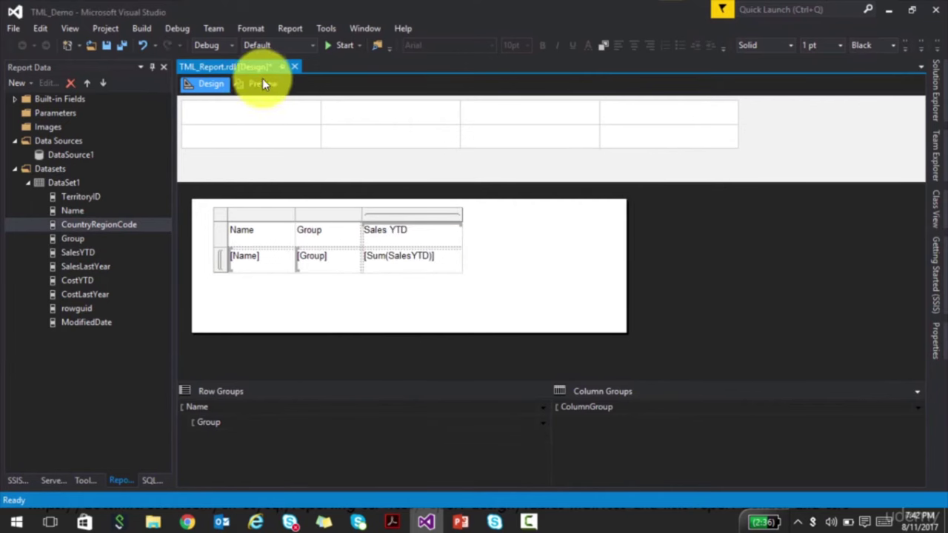
click(263, 84)
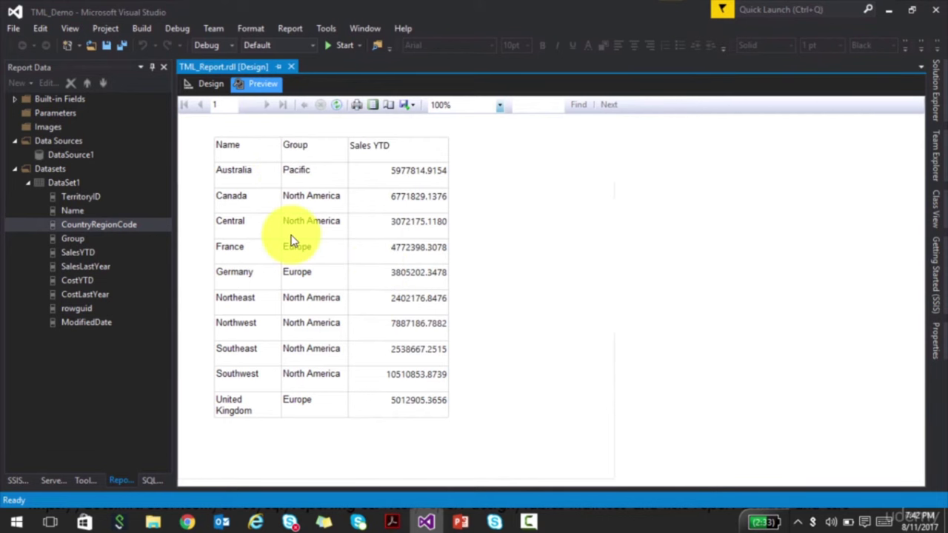
click(210, 83)
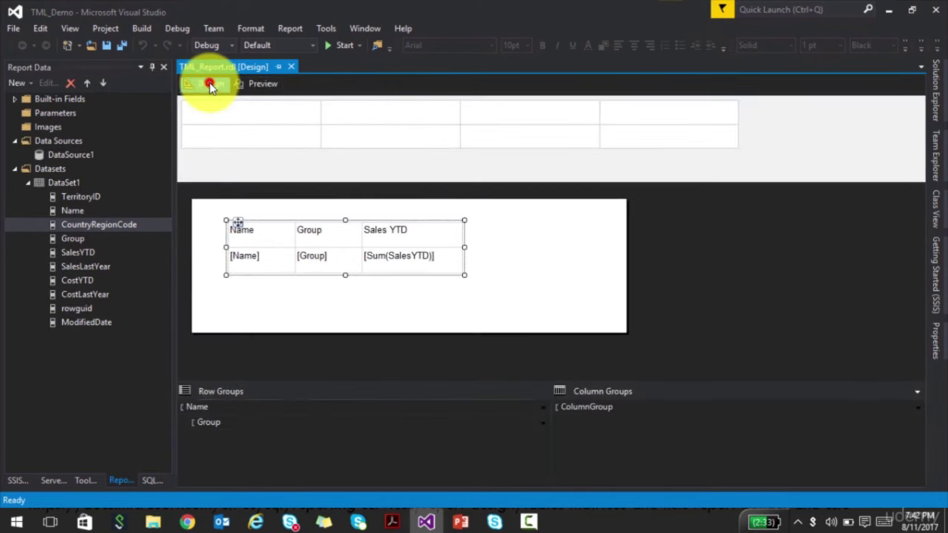
- Set the Group row group to start hidden, toggled by the Name item
right_click(545, 421)
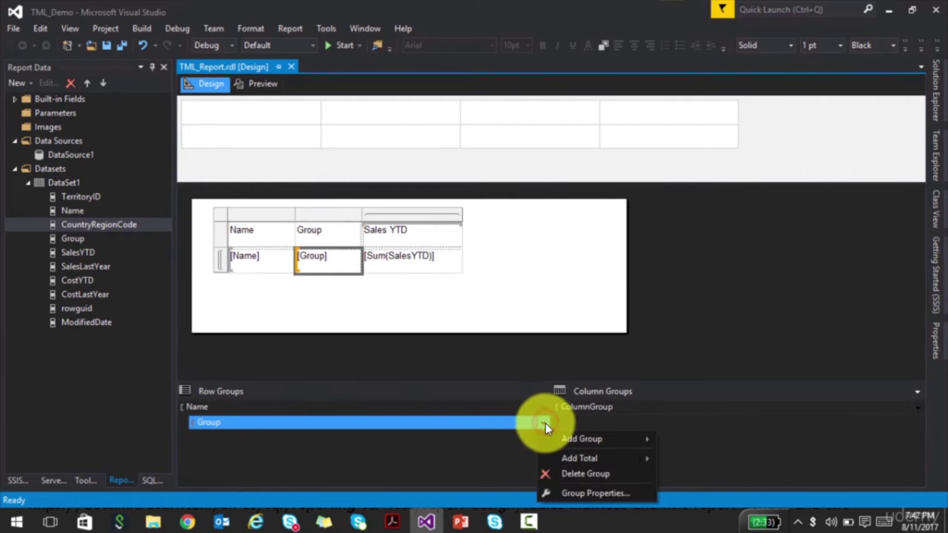
click(574, 494)
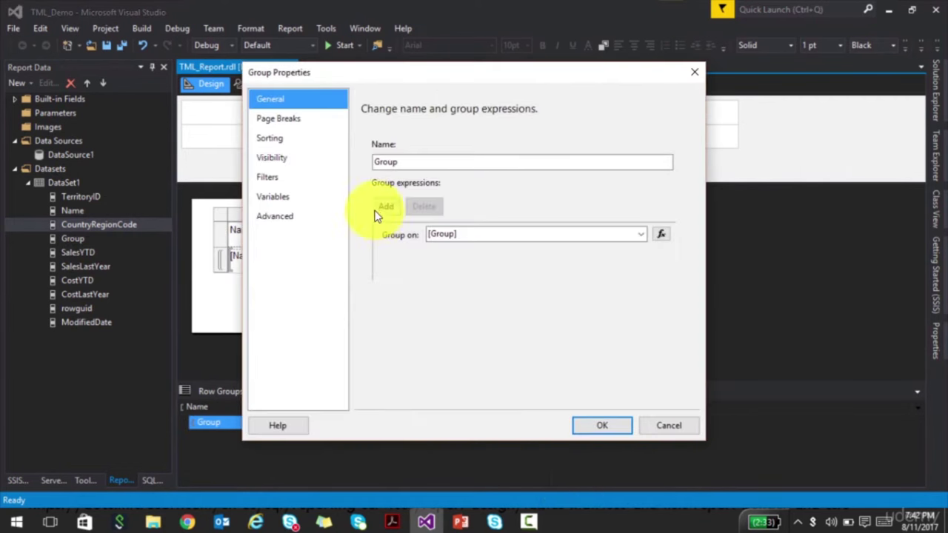
click(310, 156)
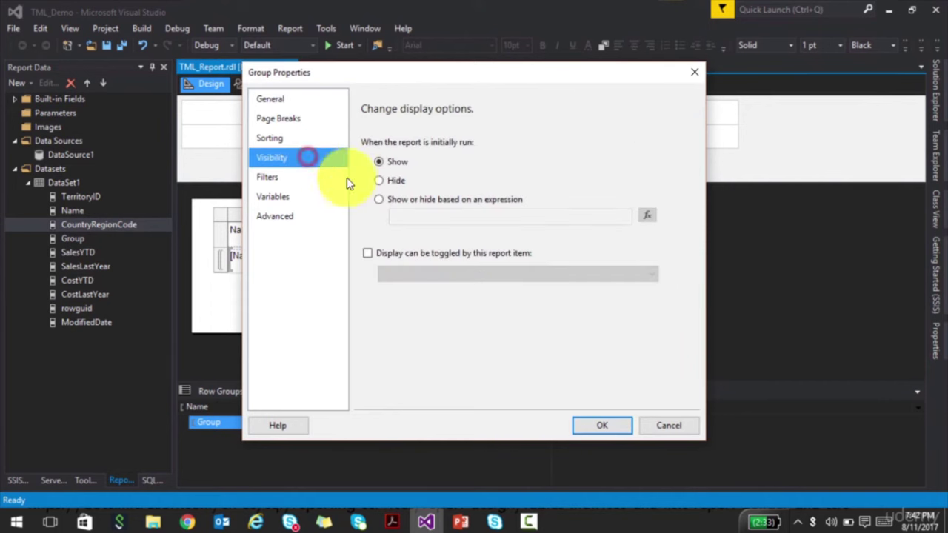
click(379, 182)
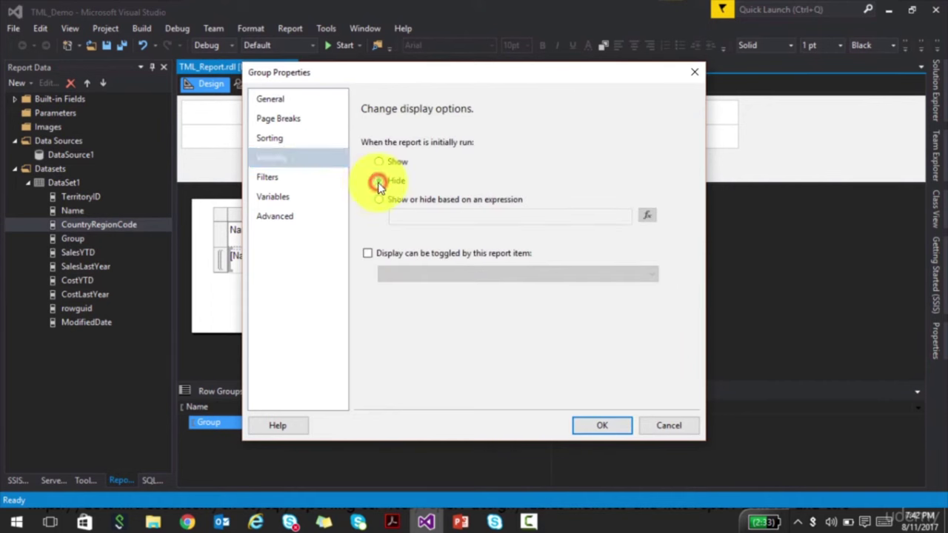
click(452, 275)
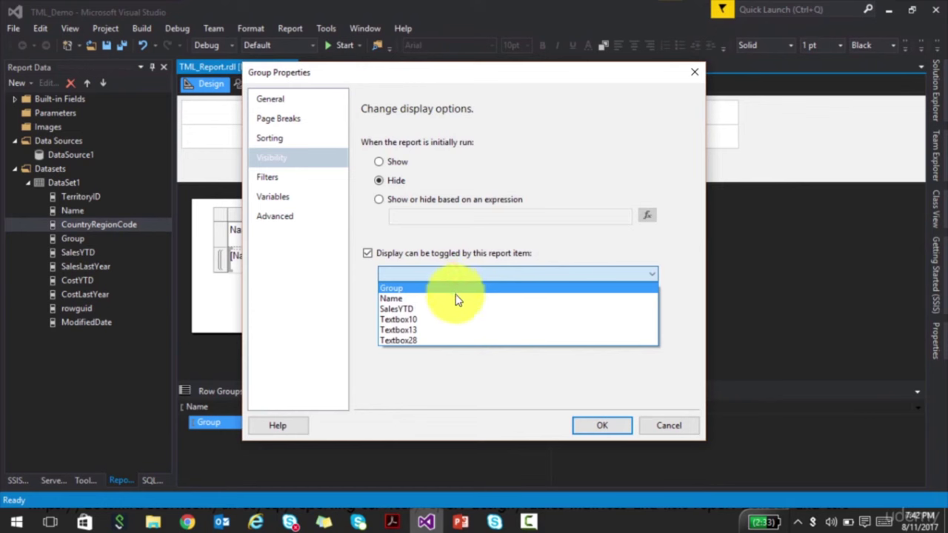
click(456, 299)
click(586, 427)
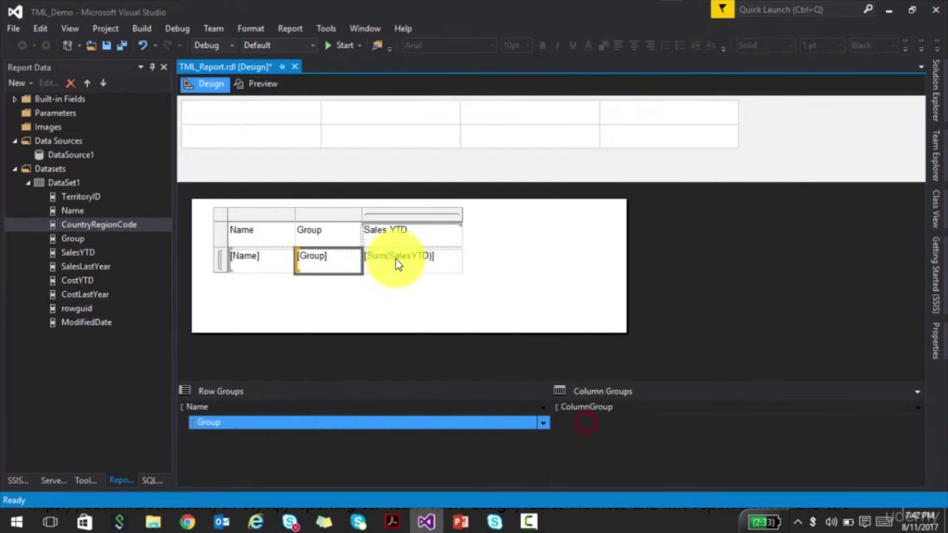
- Preview and expand Australia, Canada, Central, Northeast and Northwest to reveal their groups
click(256, 85)
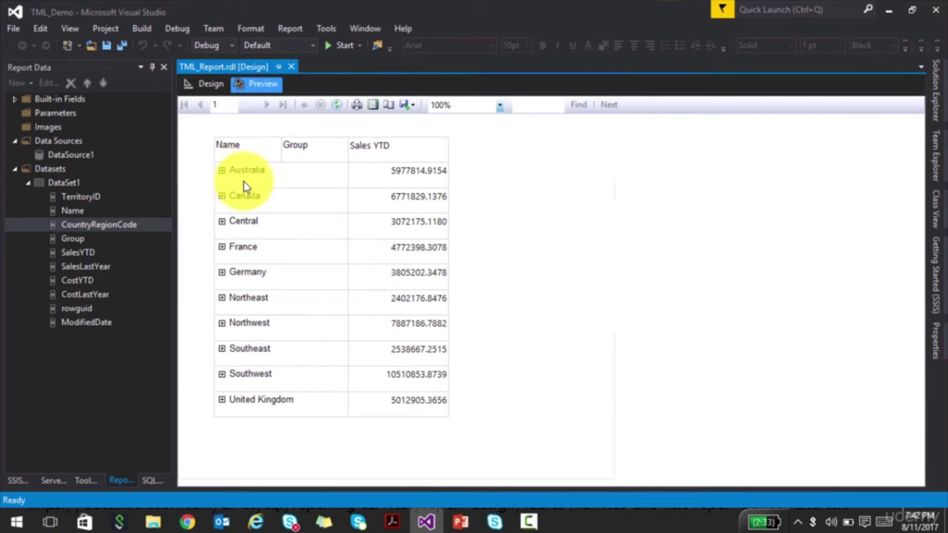
click(222, 170)
click(221, 196)
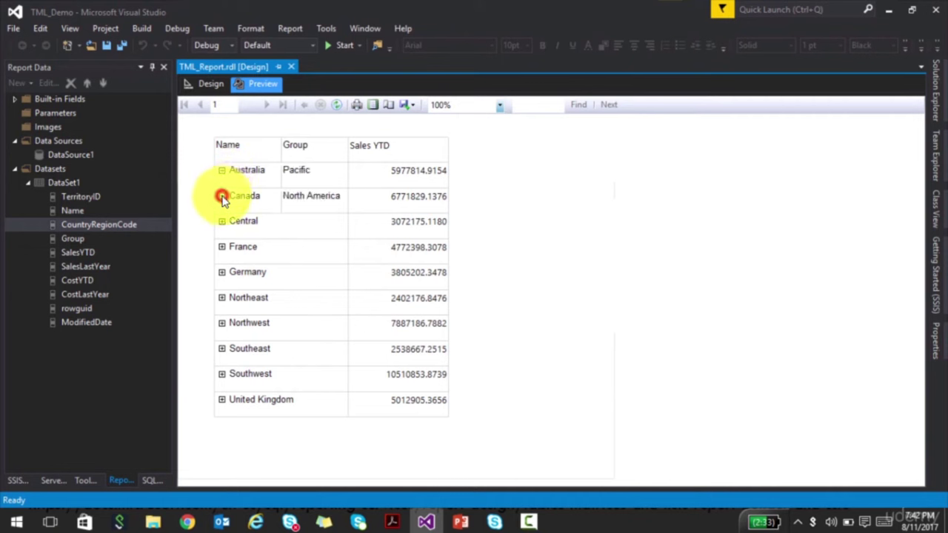
click(222, 224)
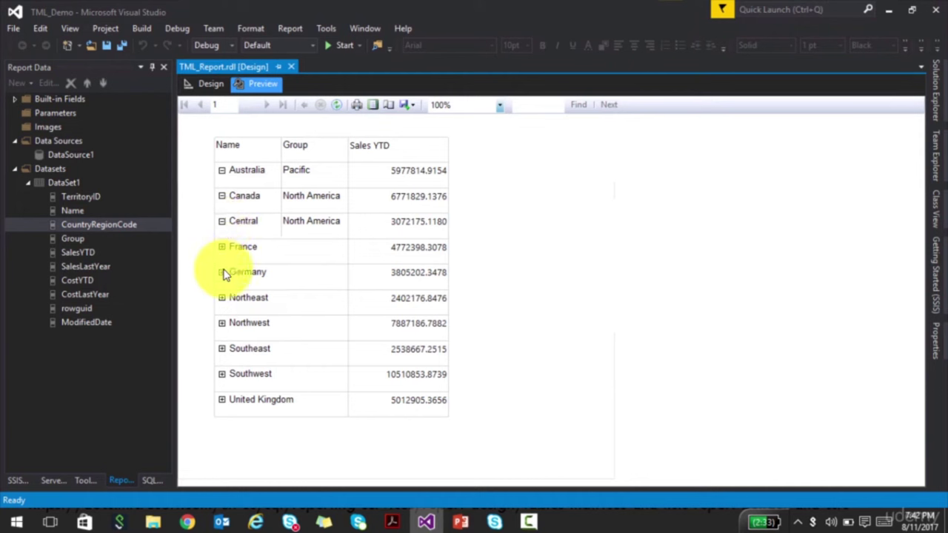
click(221, 297)
click(221, 323)
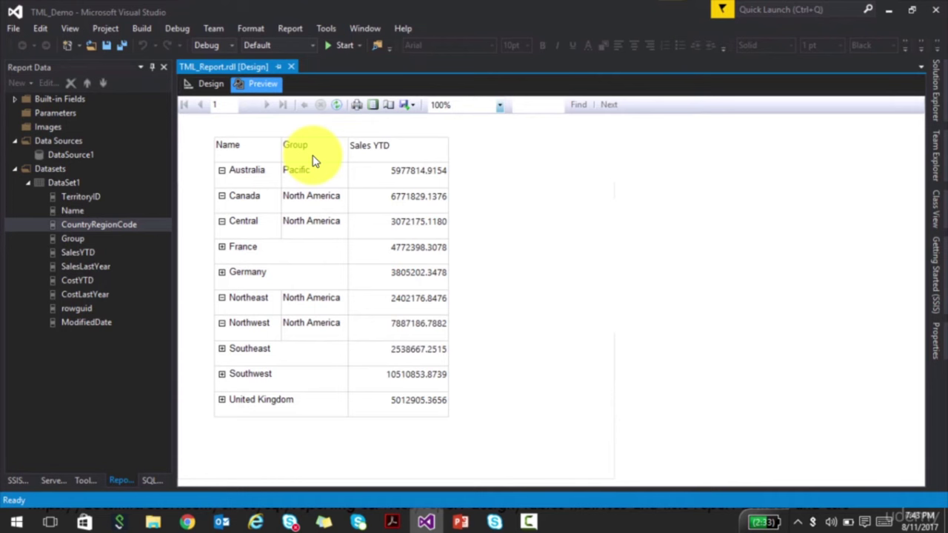
click(194, 85)
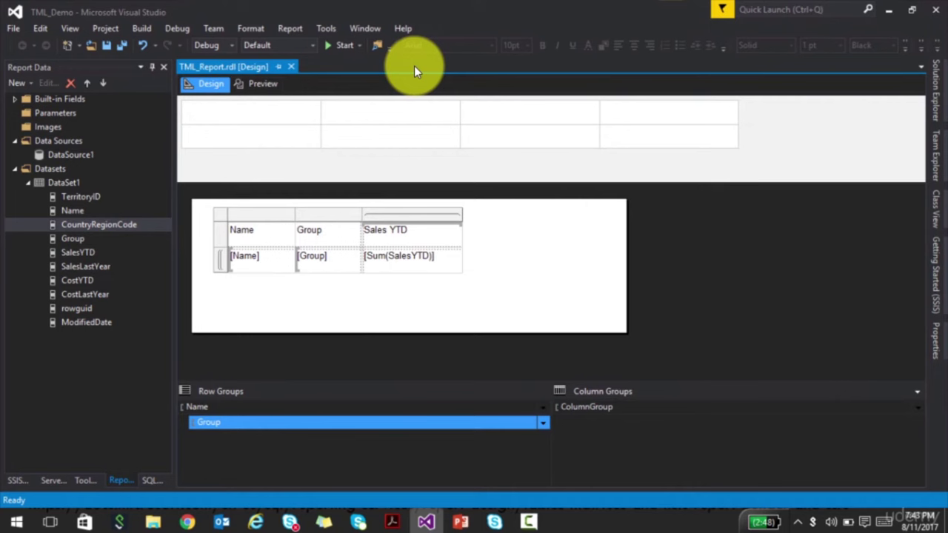
- Undo to an empty matrix and group its rows by Group, then CountryRegionCode
key(ctrl+z)
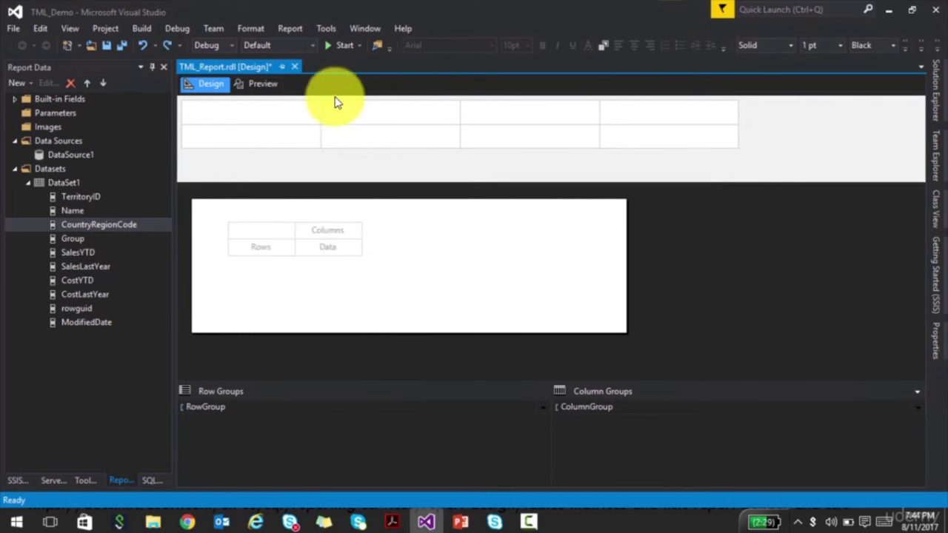
drag(109, 224, 160, 229)
drag(70, 247, 249, 253)
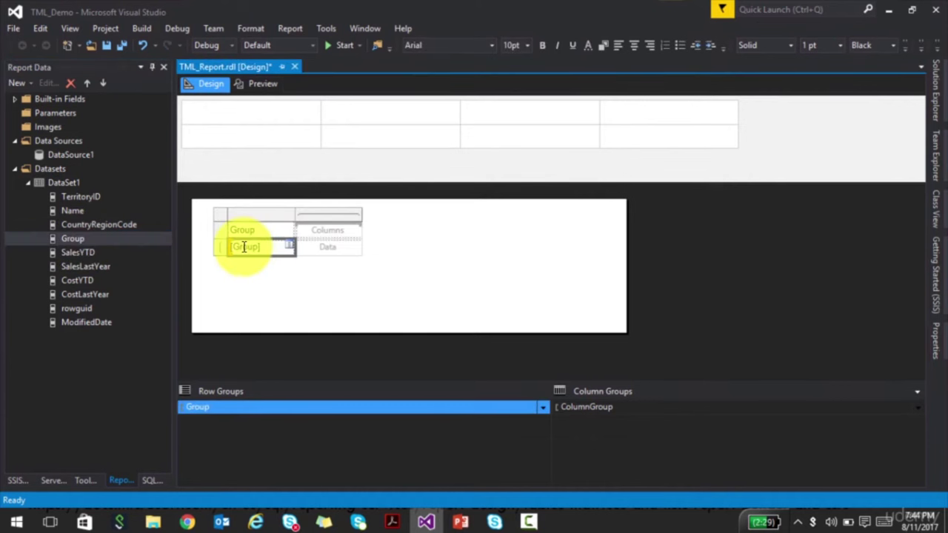
drag(125, 226, 287, 248)
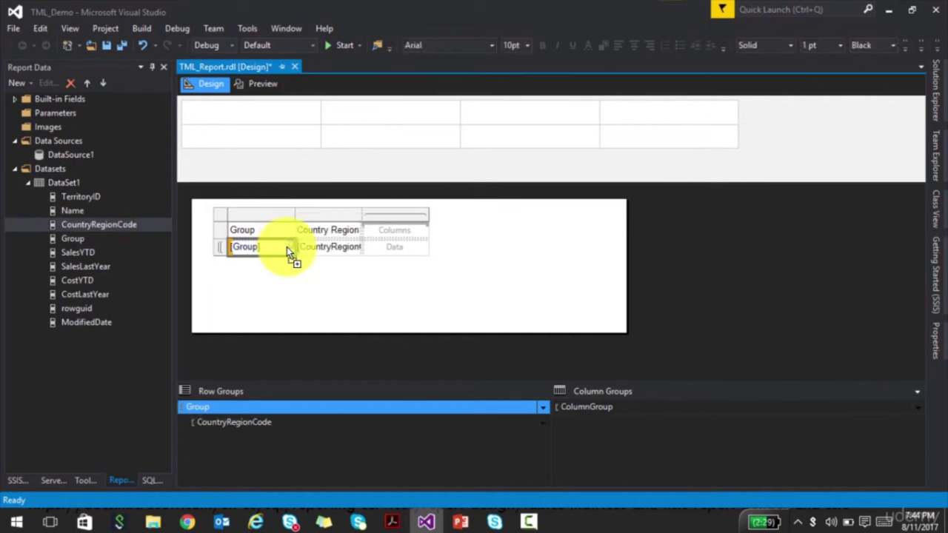
- Sum SalesYTD in the data cell and preview the Europe, North America and Pacific totals
click(89, 254)
drag(90, 254, 371, 248)
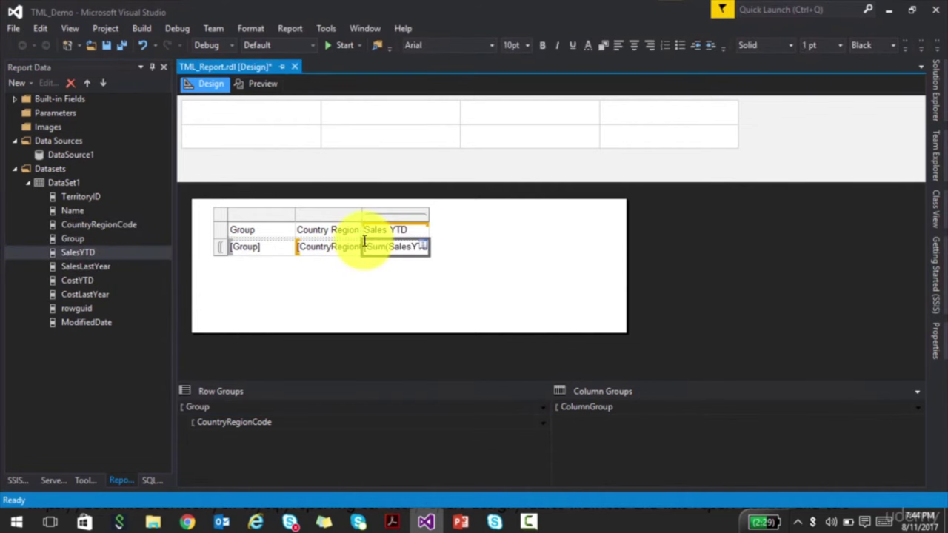
click(261, 87)
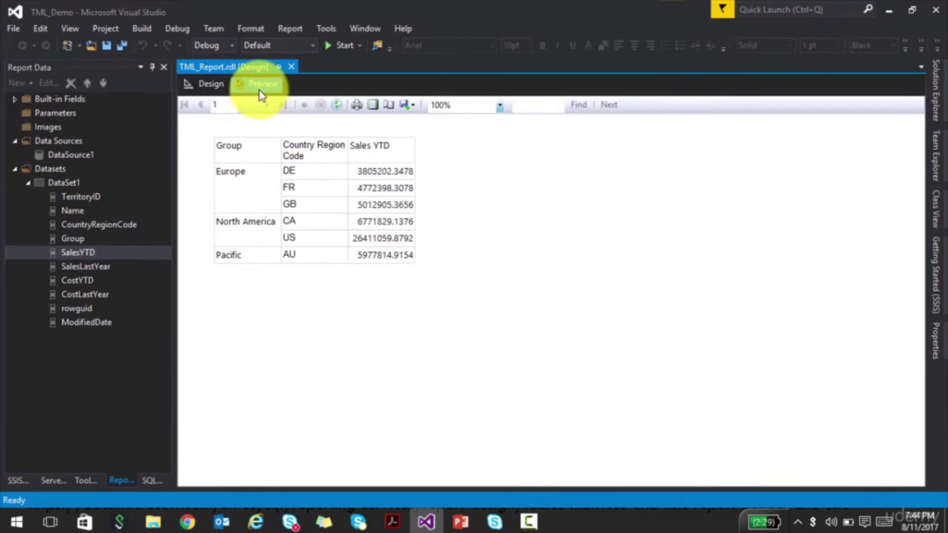
click(206, 85)
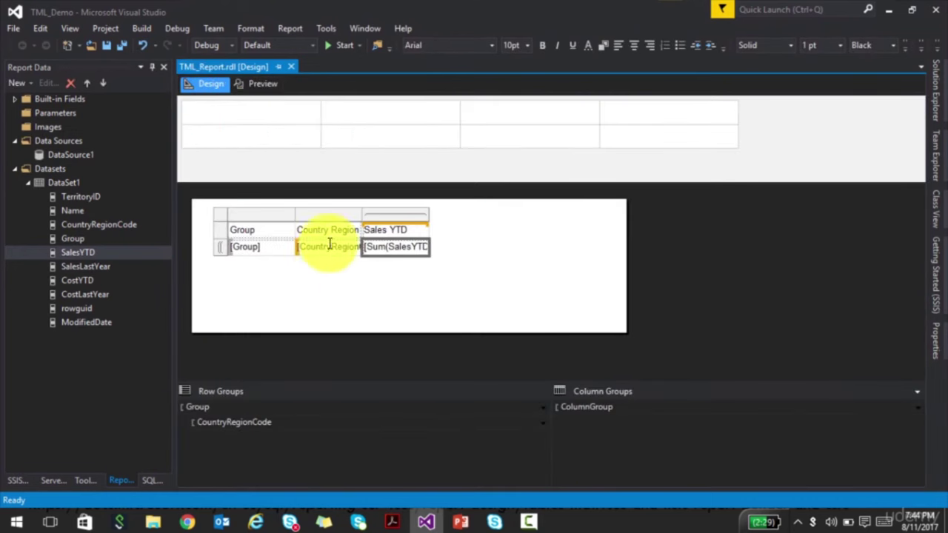
- Hide the CountryRegionCode group rows initially, toggled by the Group item
right_click(541, 425)
click(562, 494)
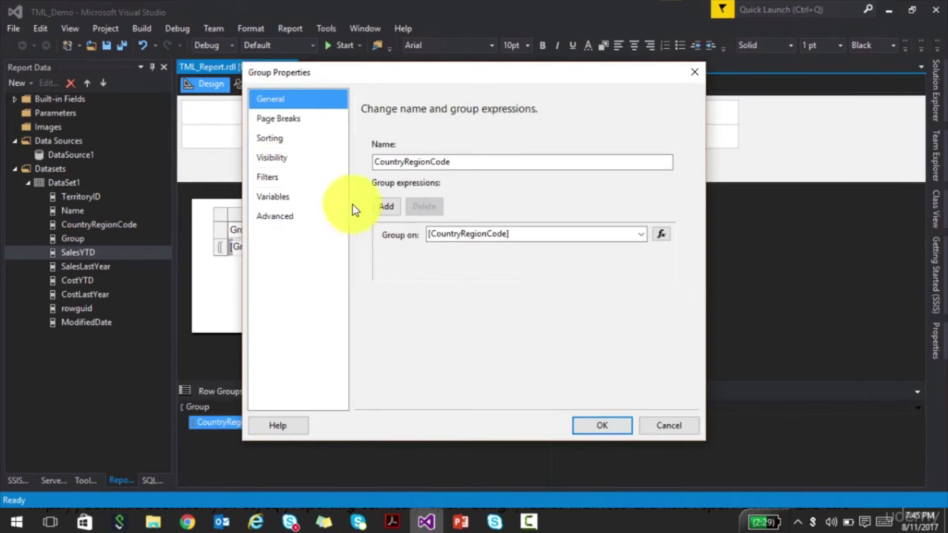
click(272, 157)
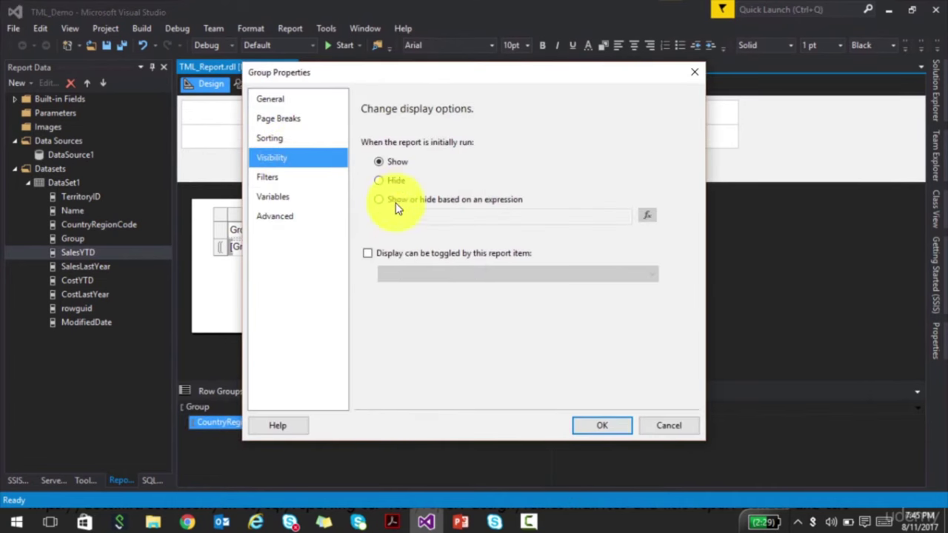
click(396, 180)
click(428, 254)
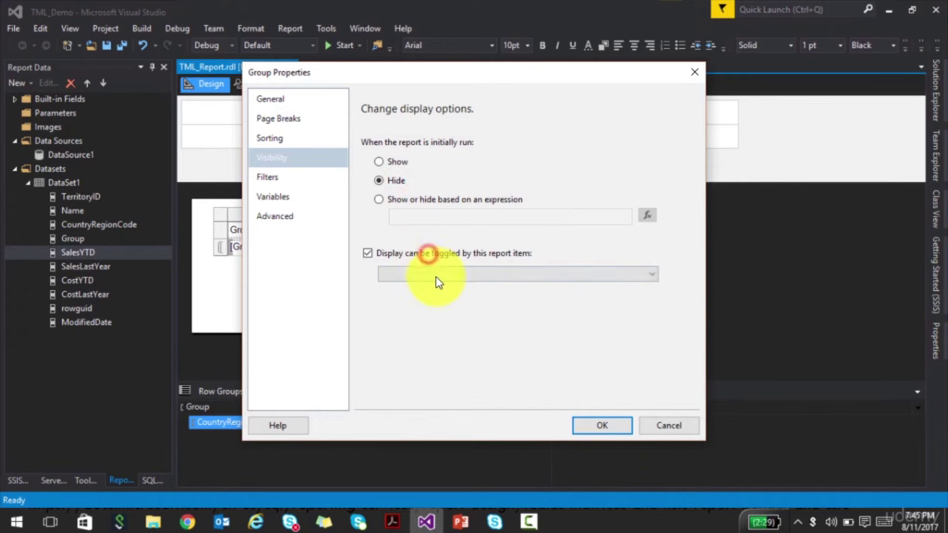
click(437, 275)
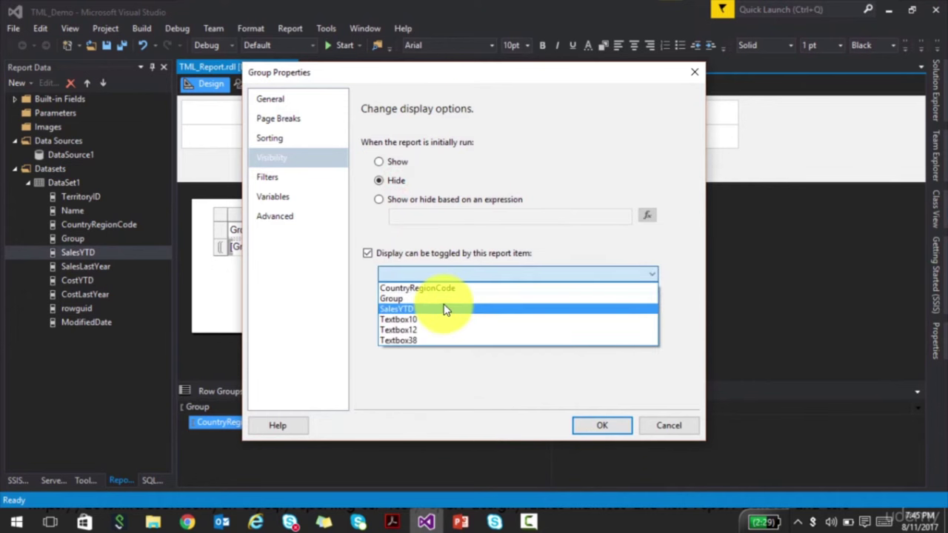
click(444, 300)
click(585, 428)
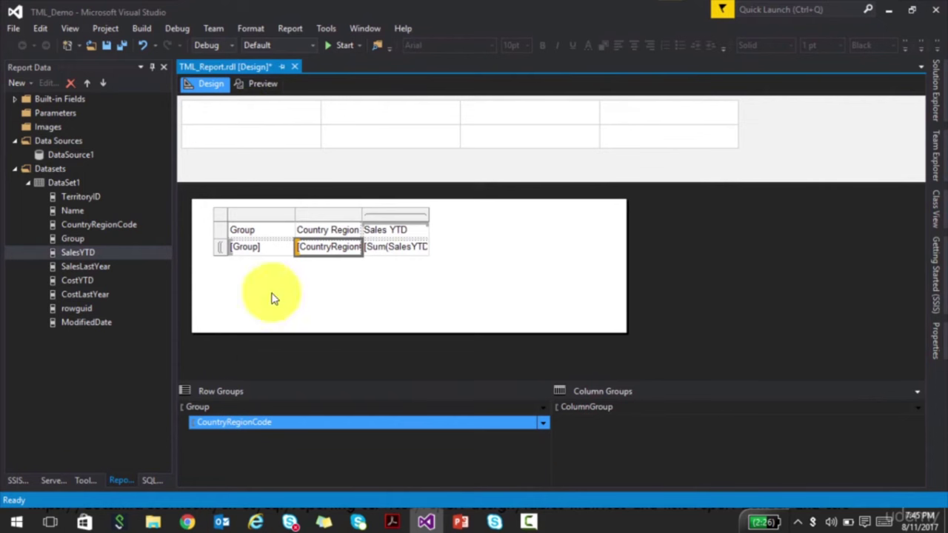
- Preview the report, expanding Europe and North America to their country rows
click(258, 83)
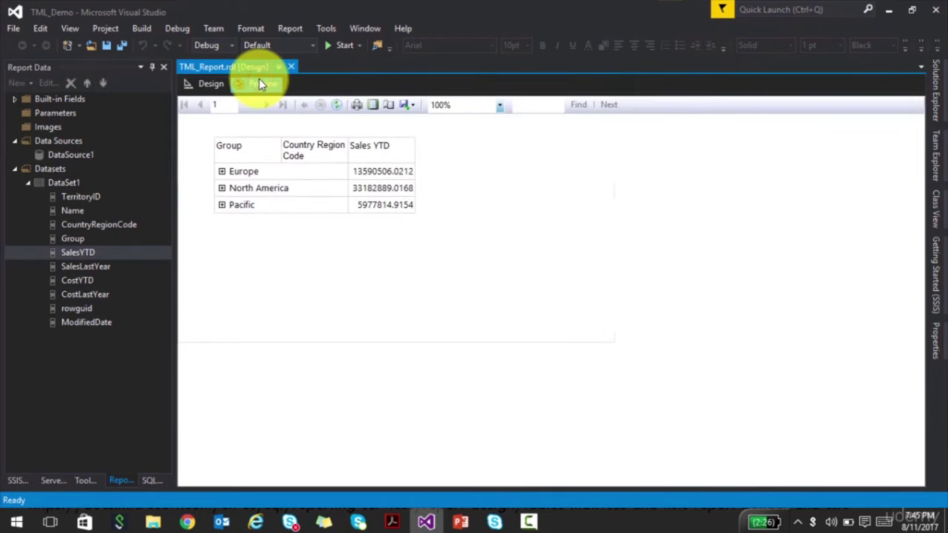
click(222, 173)
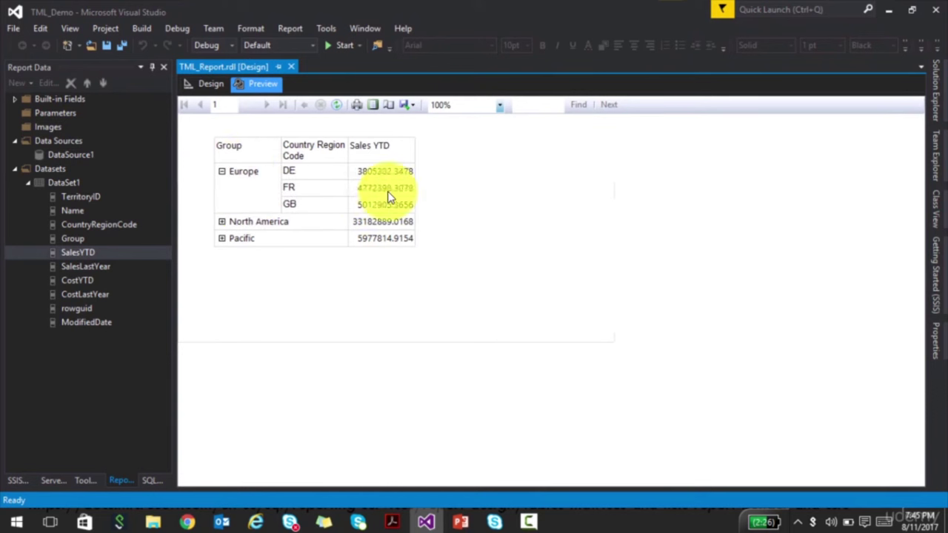
click(221, 221)
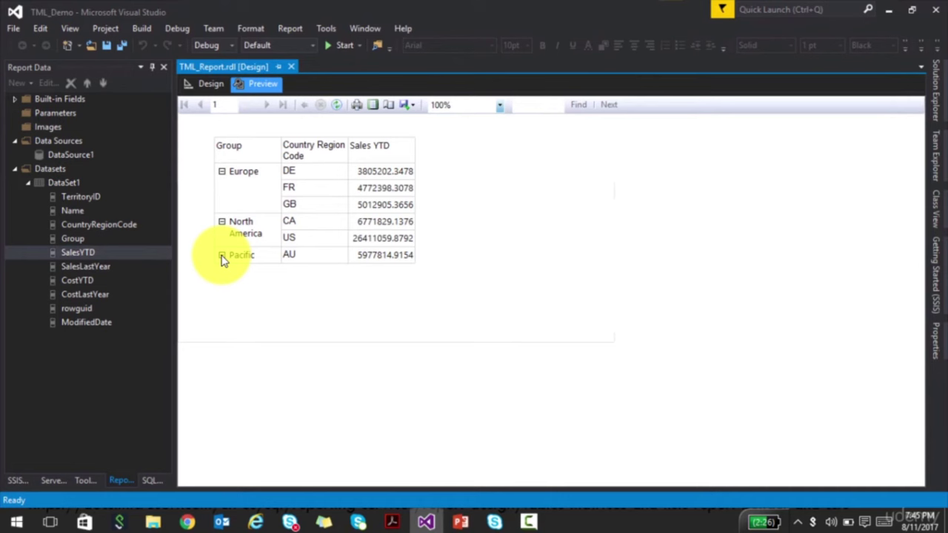
click(212, 77)
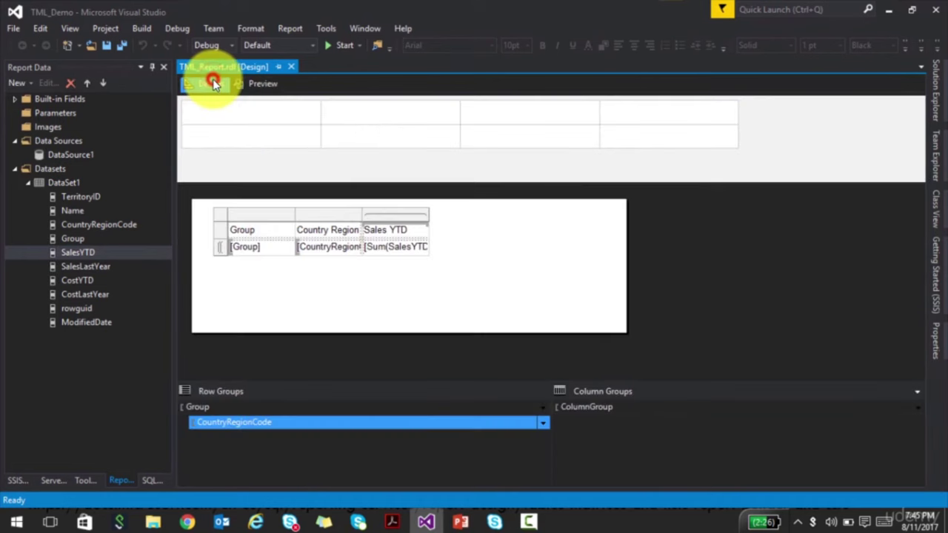
- Replace the existing table with a list stretched across the report body
click(220, 214)
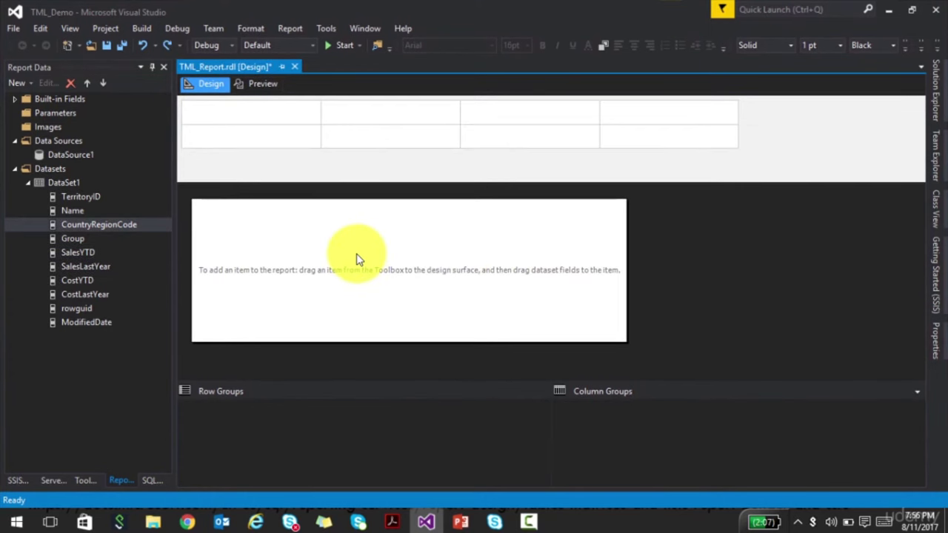
right_click(260, 248)
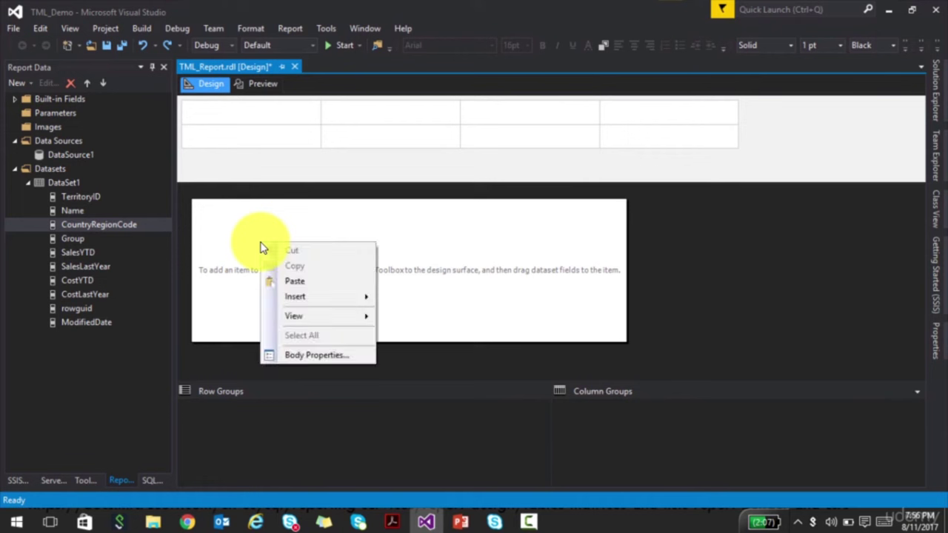
click(307, 297)
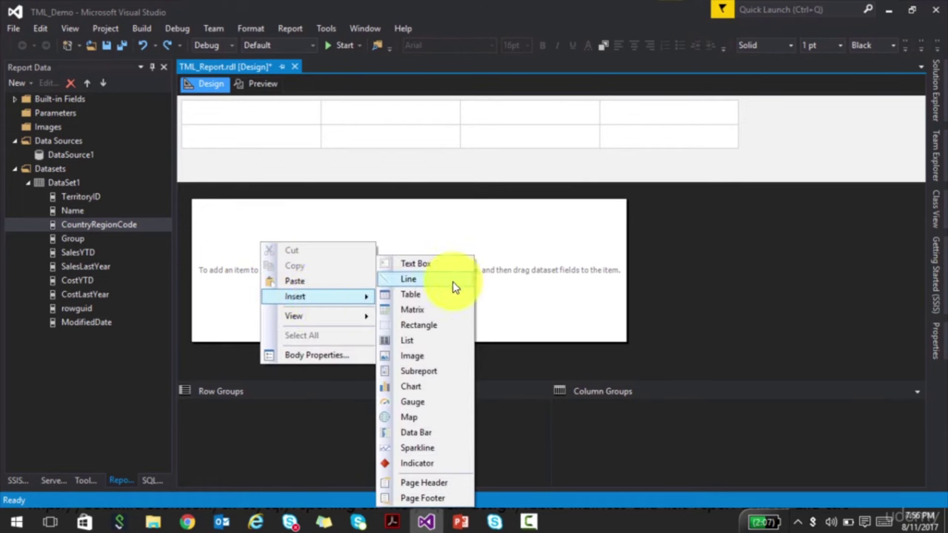
click(438, 346)
drag(268, 241, 213, 213)
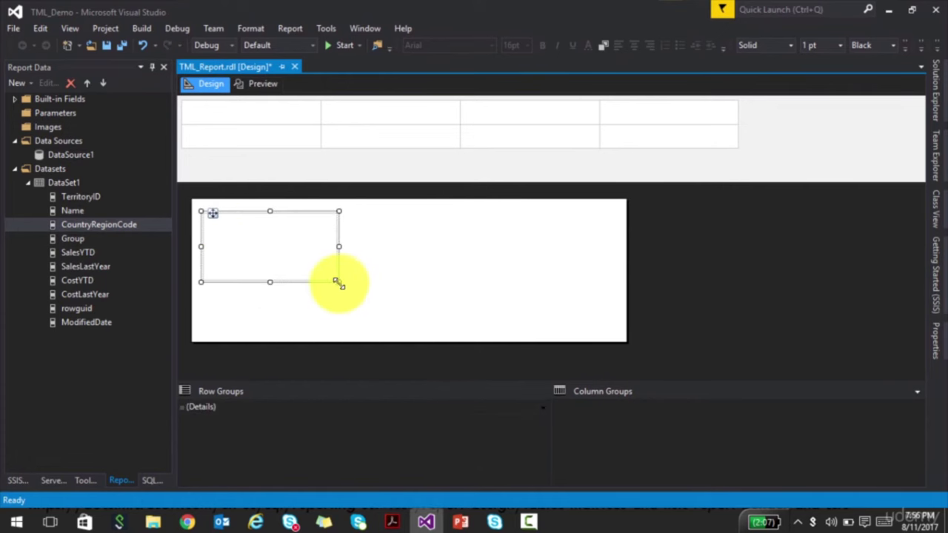
drag(339, 282, 609, 330)
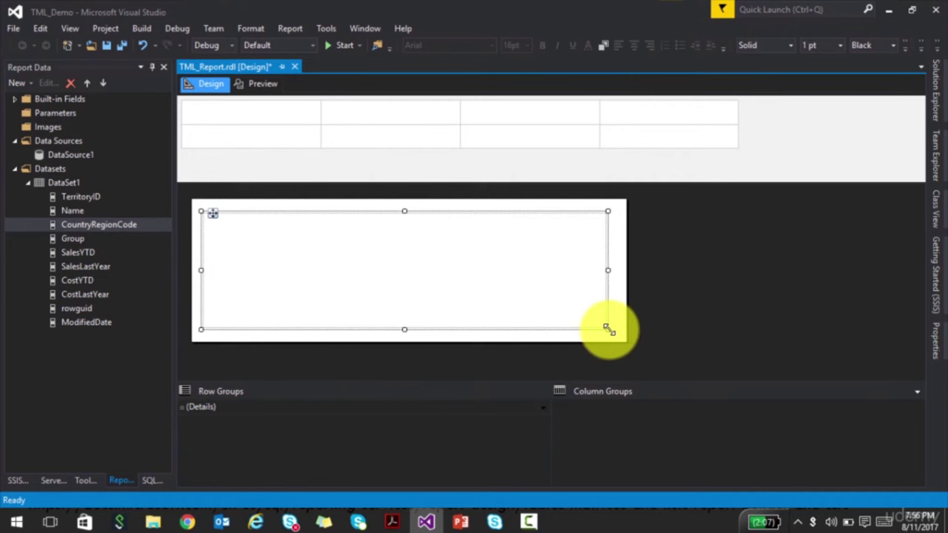
- Set the list's DataSetName to DataSet1
click(418, 259)
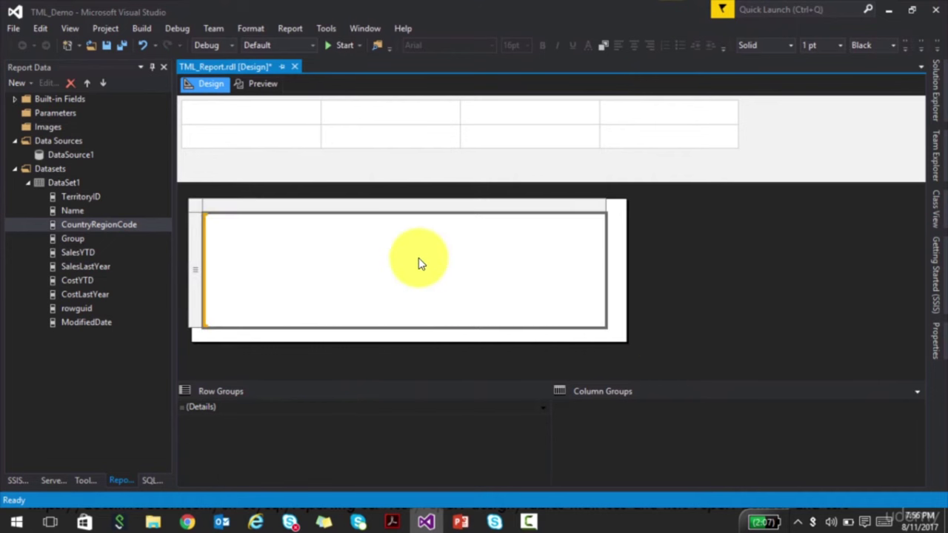
click(196, 206)
key(F4)
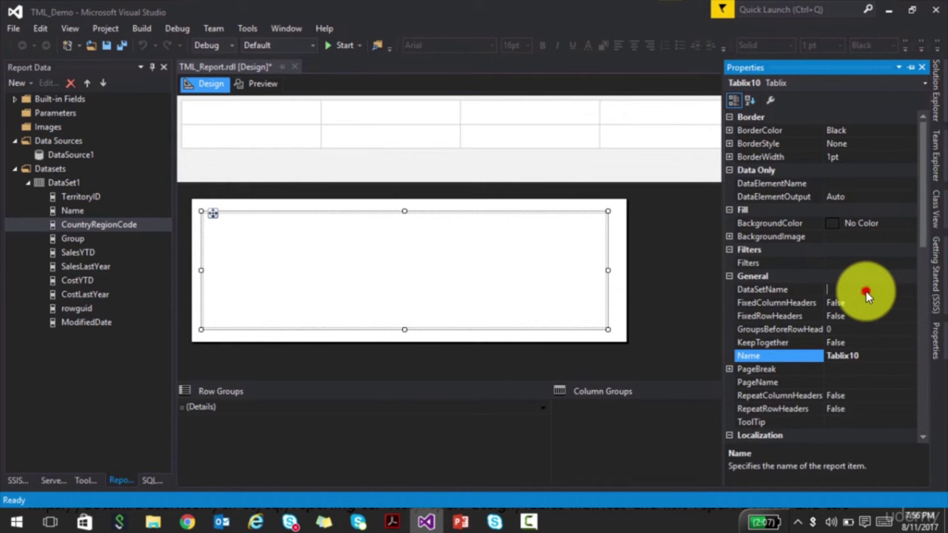
click(906, 289)
double_click(913, 289)
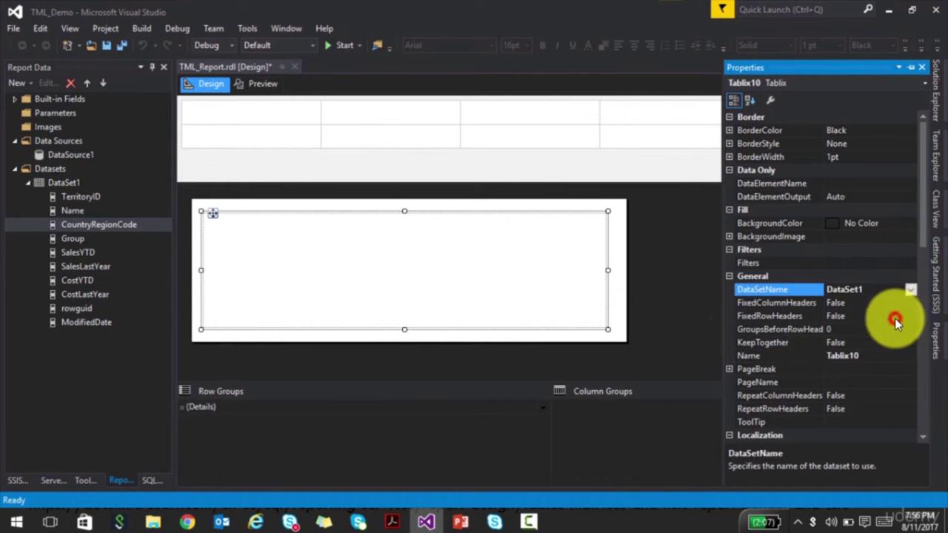
- Group the list's Details row group on TerritoryID
click(412, 274)
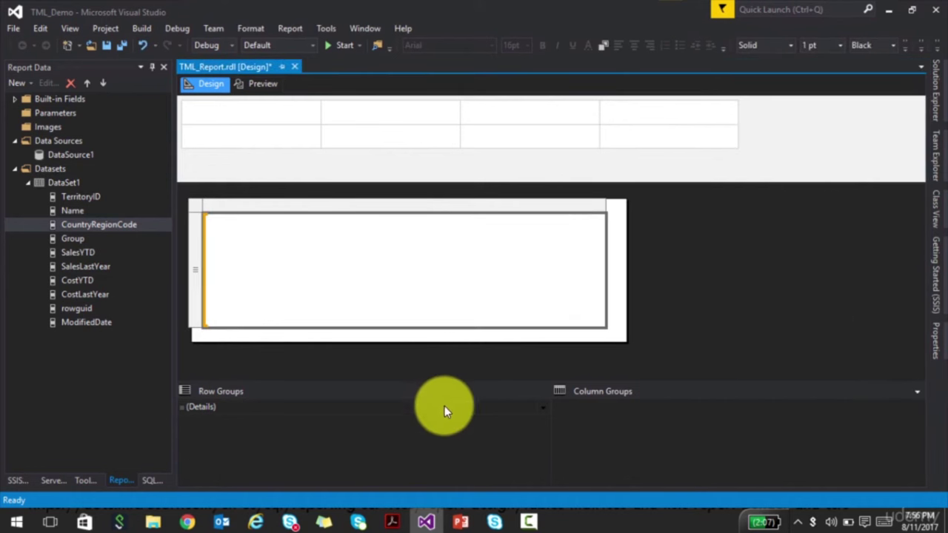
click(543, 408)
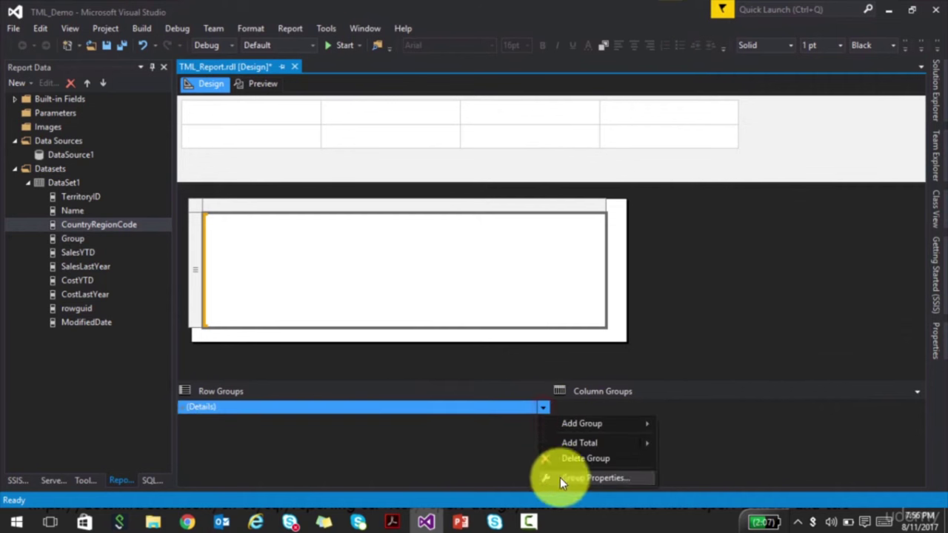
click(585, 477)
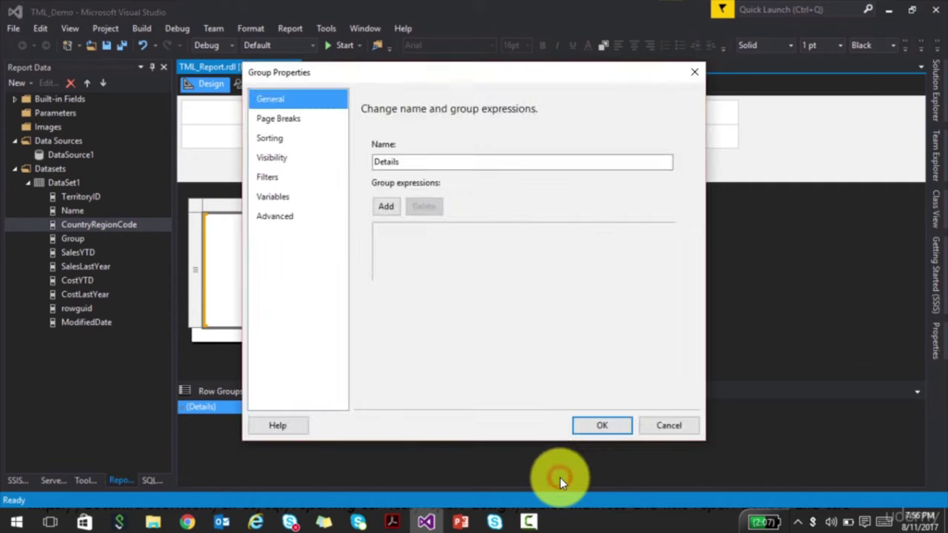
click(386, 207)
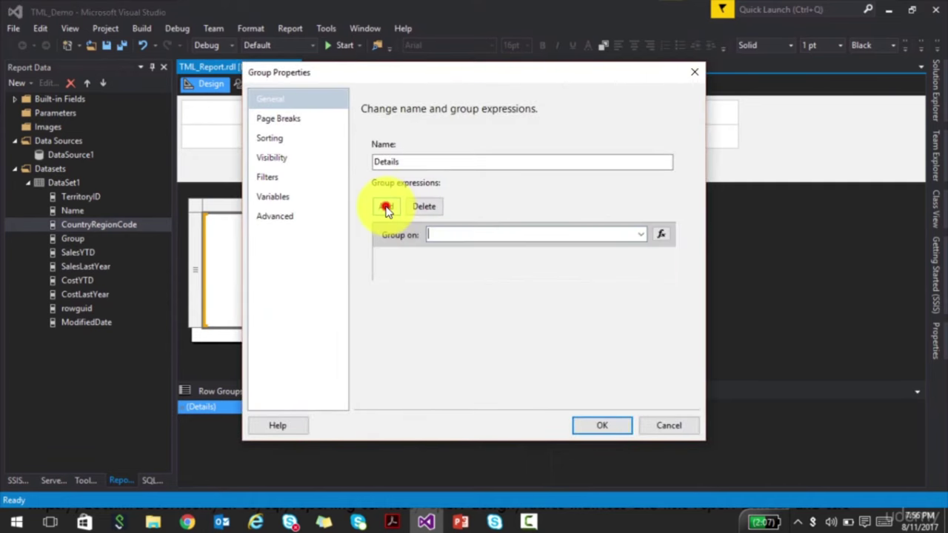
click(641, 235)
click(629, 262)
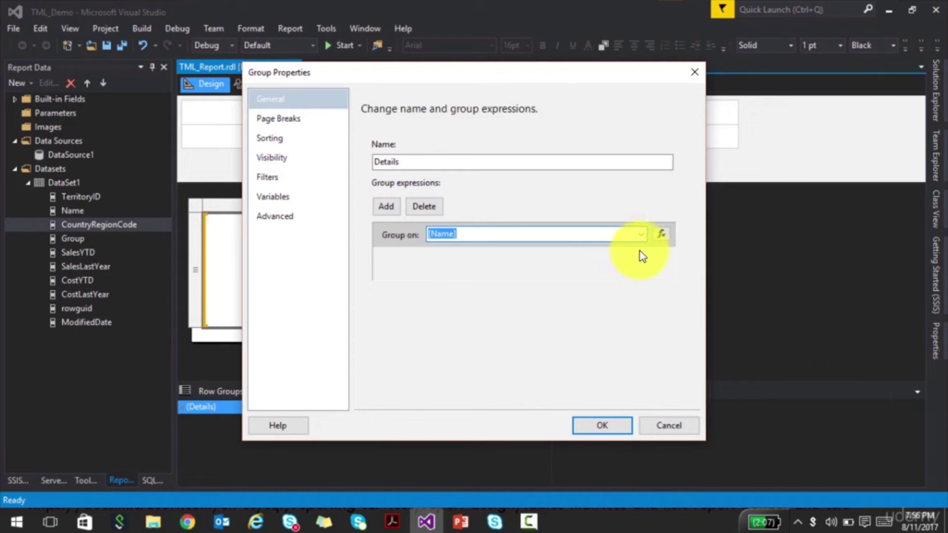
click(641, 235)
scroll(638, 254, up, 1)
click(614, 250)
click(602, 425)
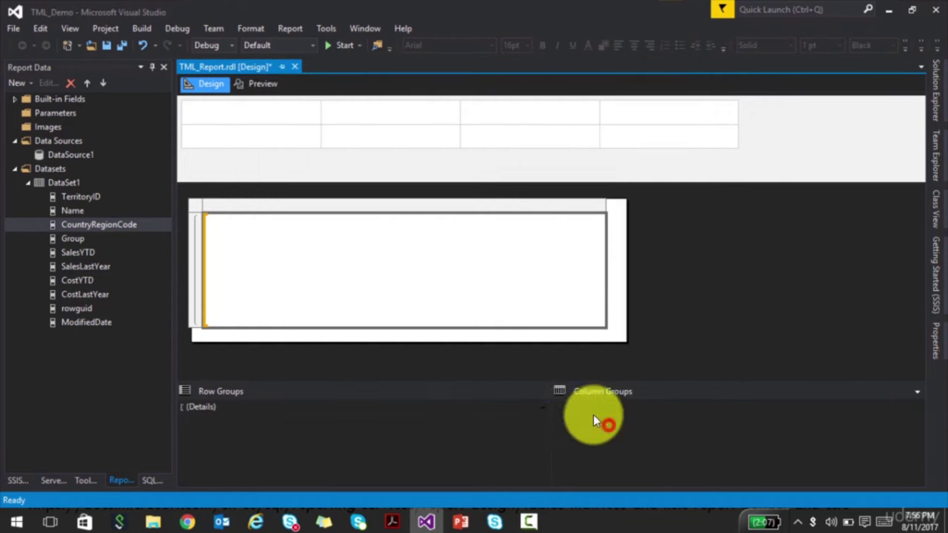
- Add a text box in the list reading 'Territory ID: ' followed by the TerritoryID field
click(88, 481)
click(63, 125)
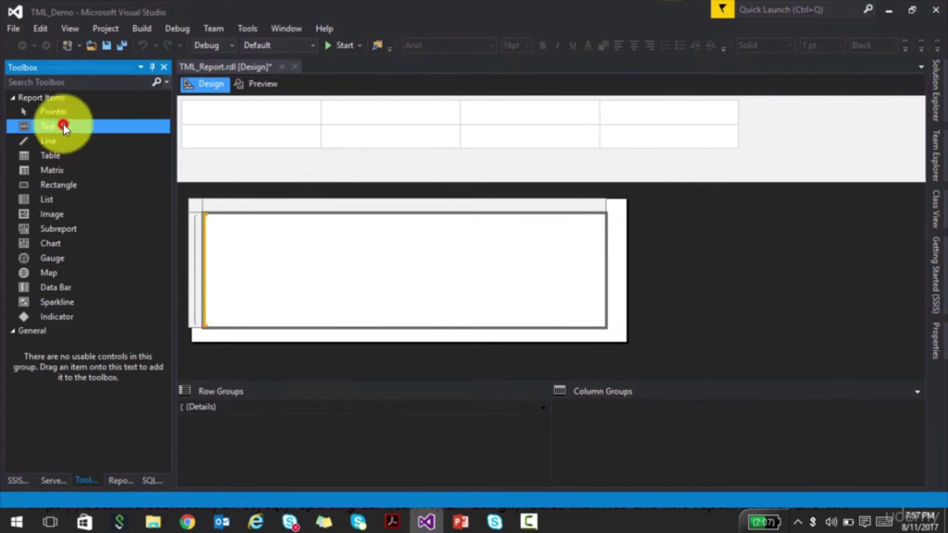
click(221, 223)
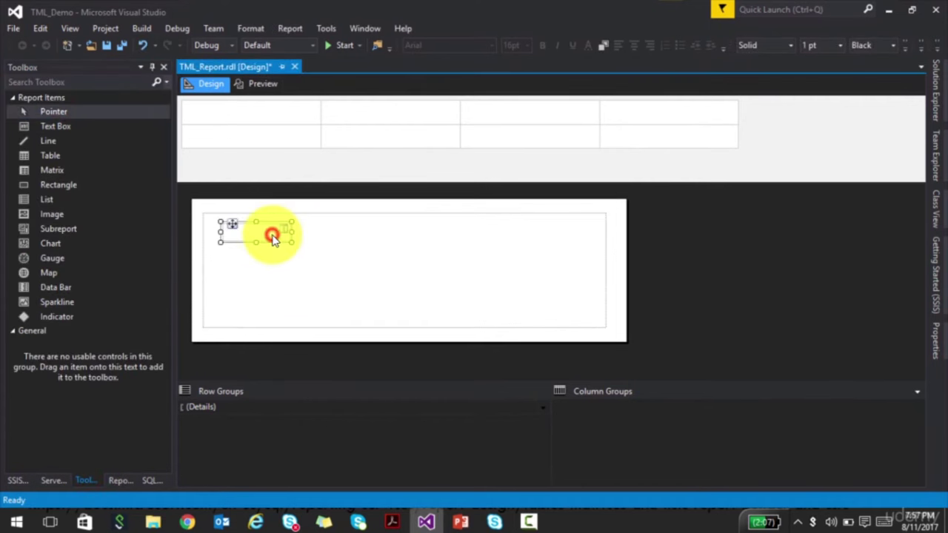
click(283, 228)
click(303, 243)
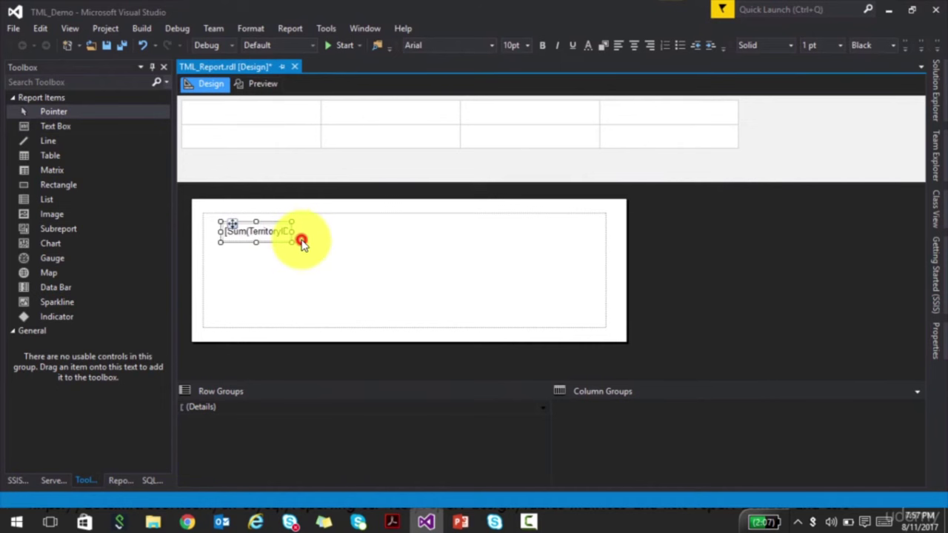
drag(291, 243, 425, 248)
click(237, 243)
click(238, 239)
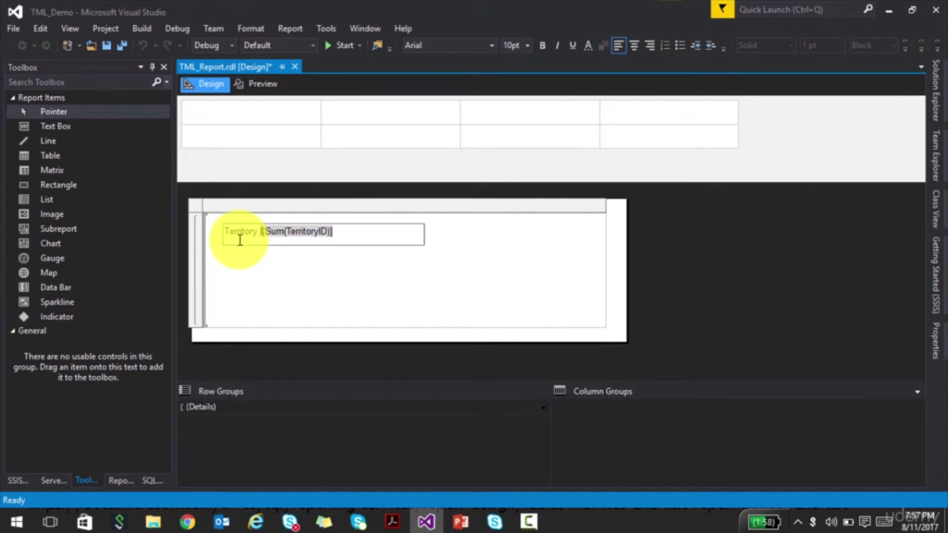
click(430, 296)
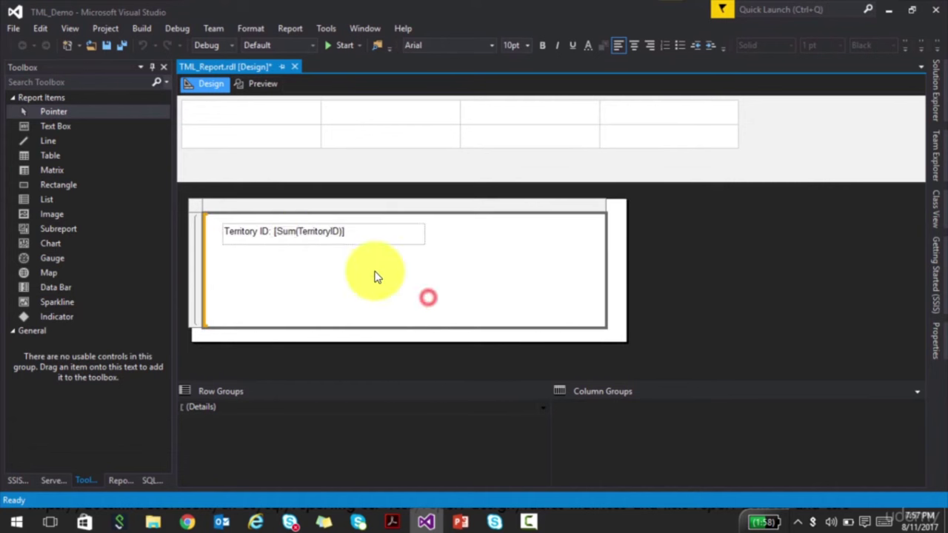
- Make the Territory ID text bold, underlined and 18pt, and widen the box
click(303, 245)
key(ctrl+b)
key(ctrl+u)
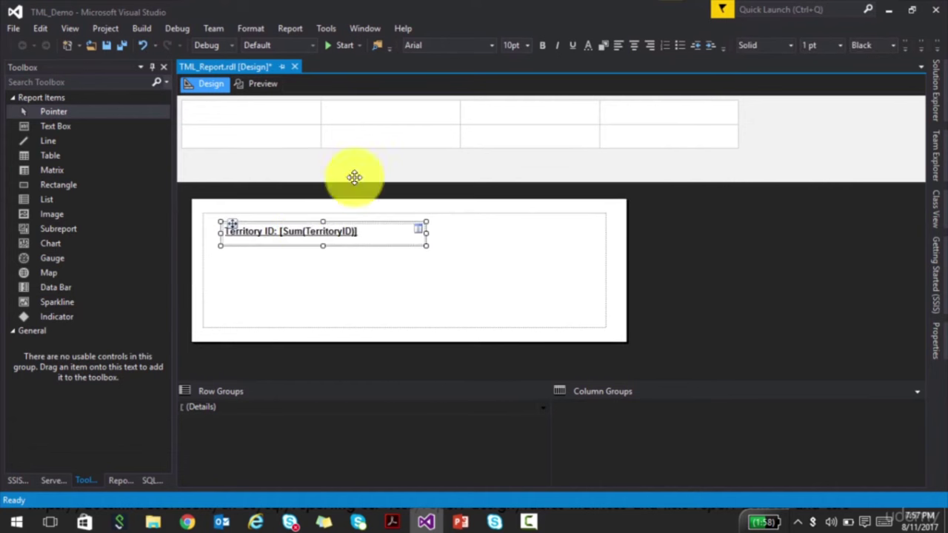
click(528, 46)
click(520, 152)
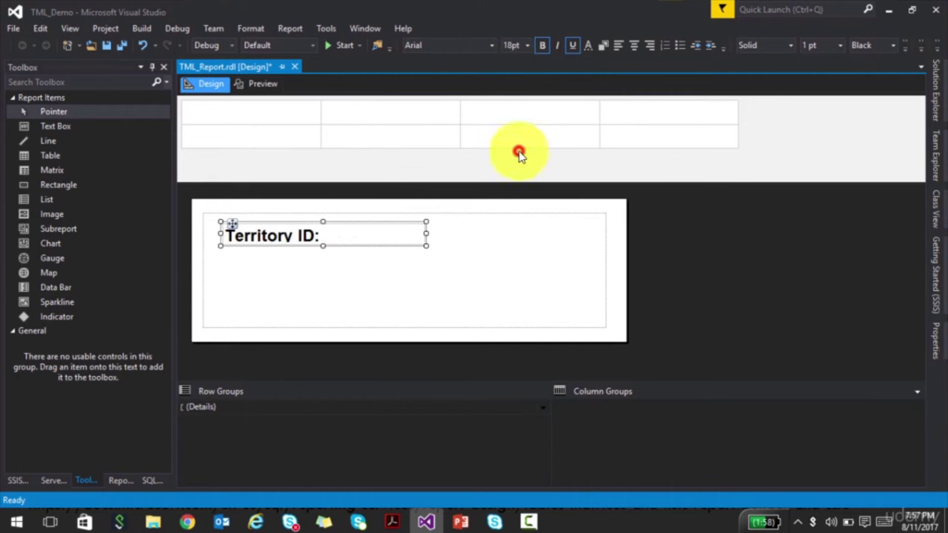
drag(428, 246, 572, 248)
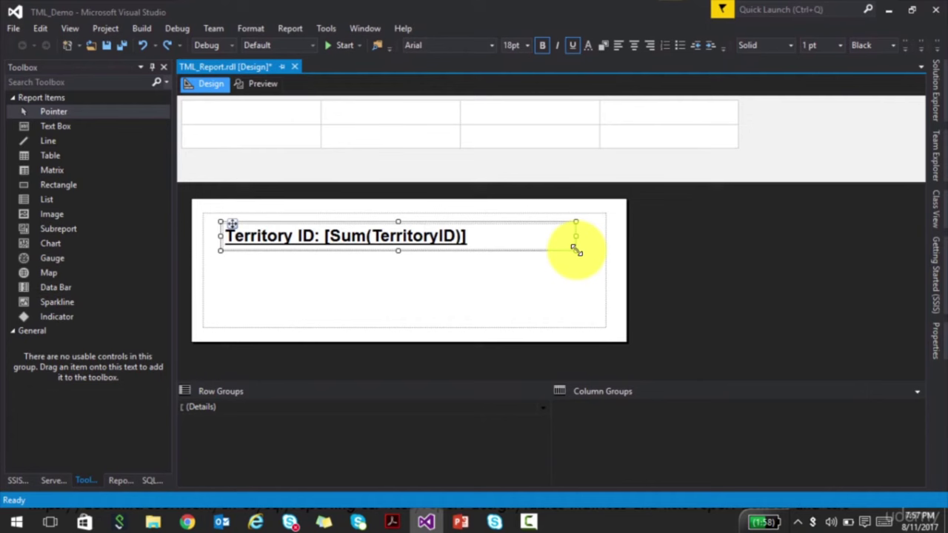
- Preview the report and scroll through the Territory ID headings from 1 onward
click(242, 84)
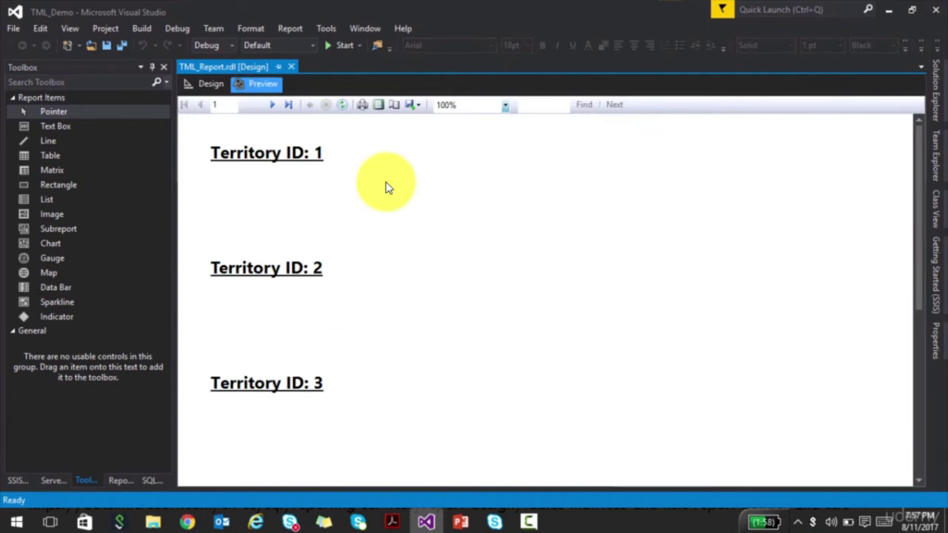
scroll(399, 263, down, 15)
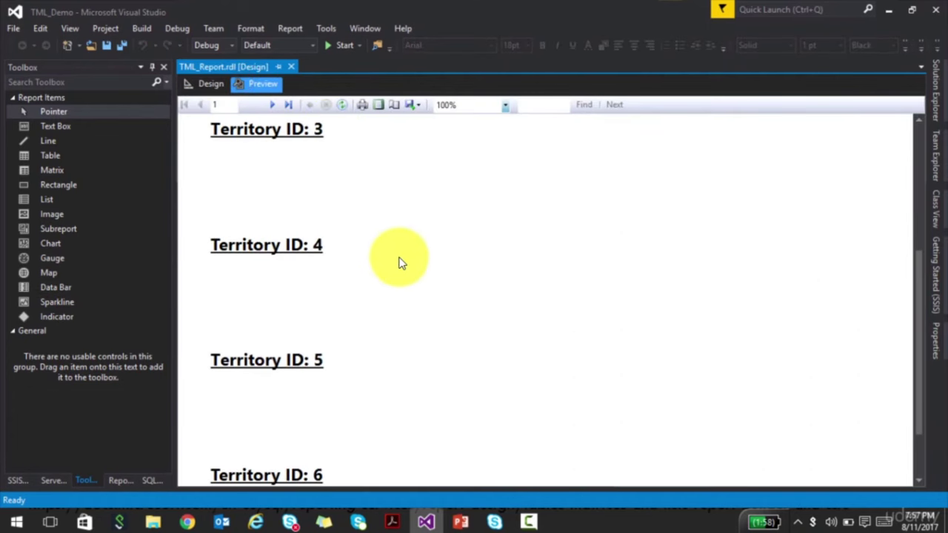
scroll(400, 262, up, 10)
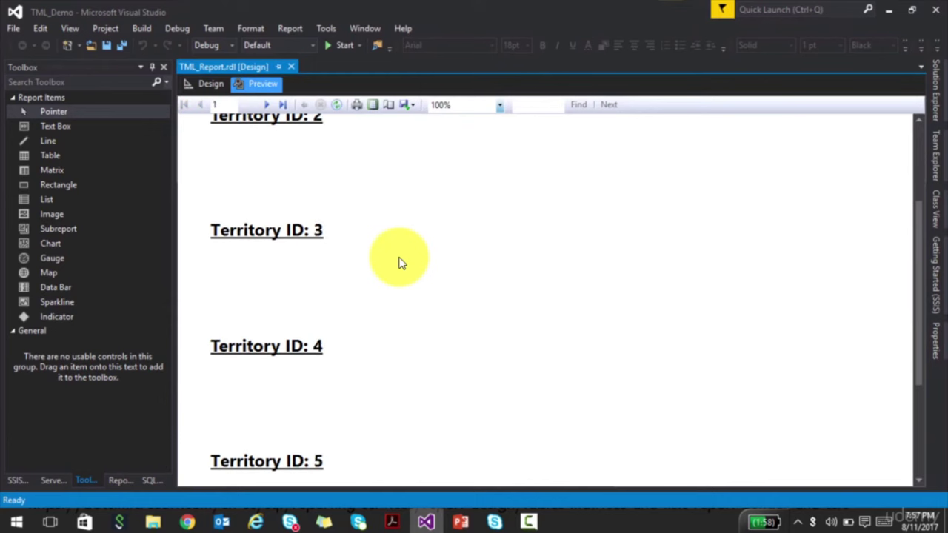
scroll(400, 263, up, 2)
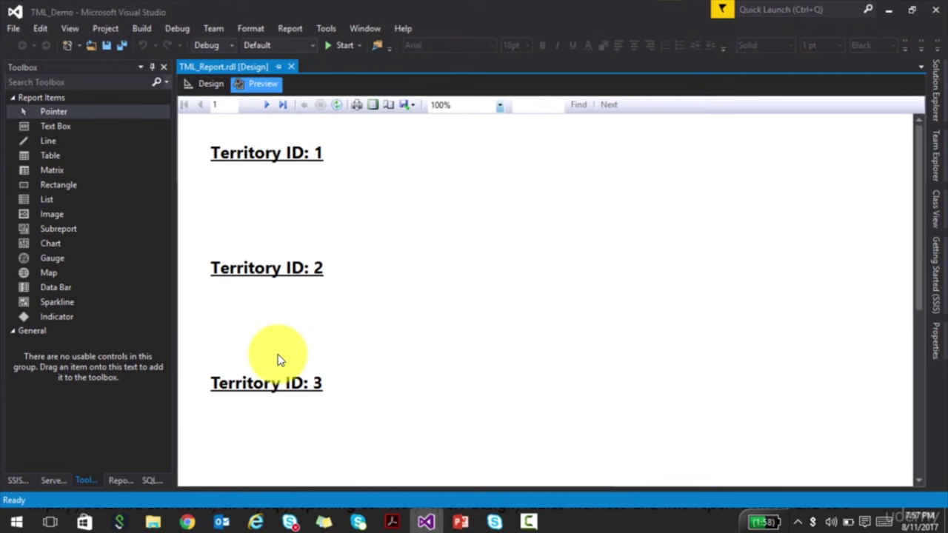
- Insert a tall, narrow rectangle at the list's left beside the narrowed Territory ID text box
click(213, 84)
drag(221, 236, 297, 235)
right_click(288, 284)
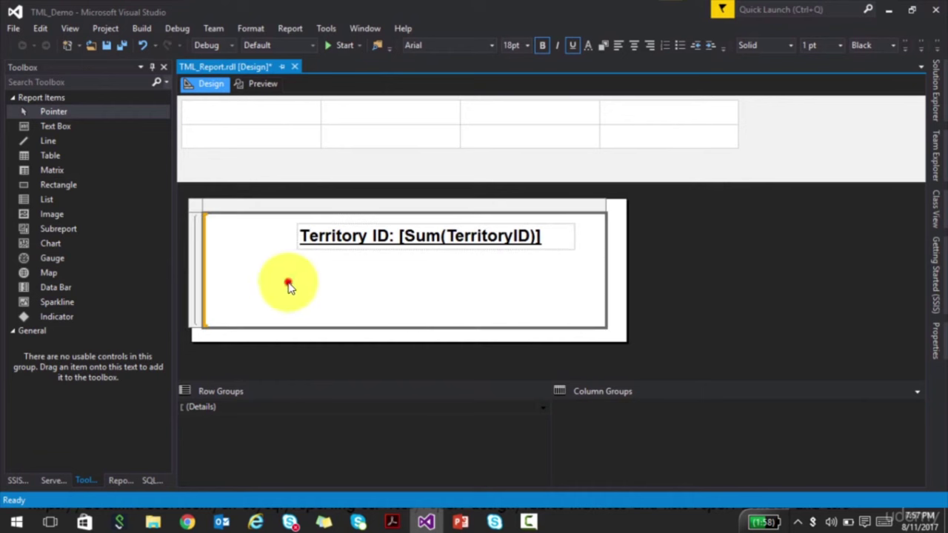
mouse_move(338, 351)
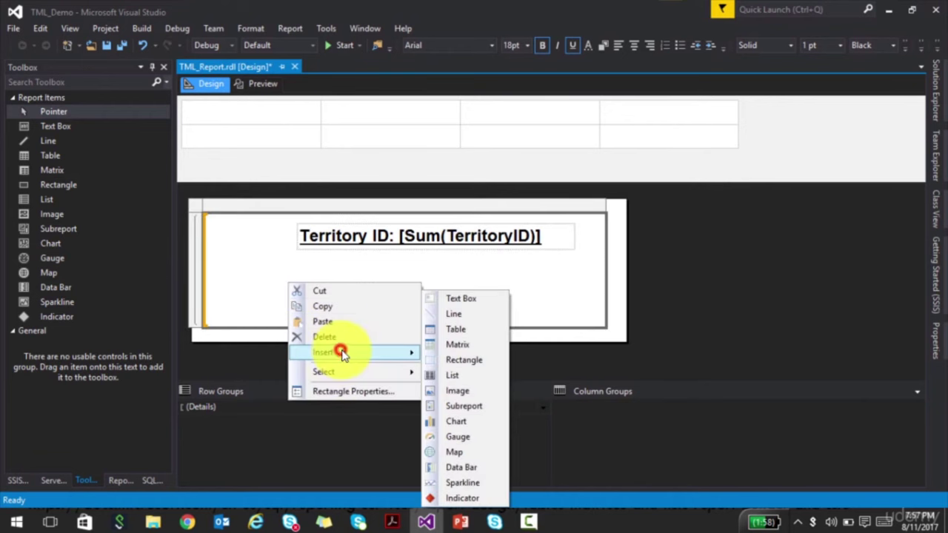
click(481, 359)
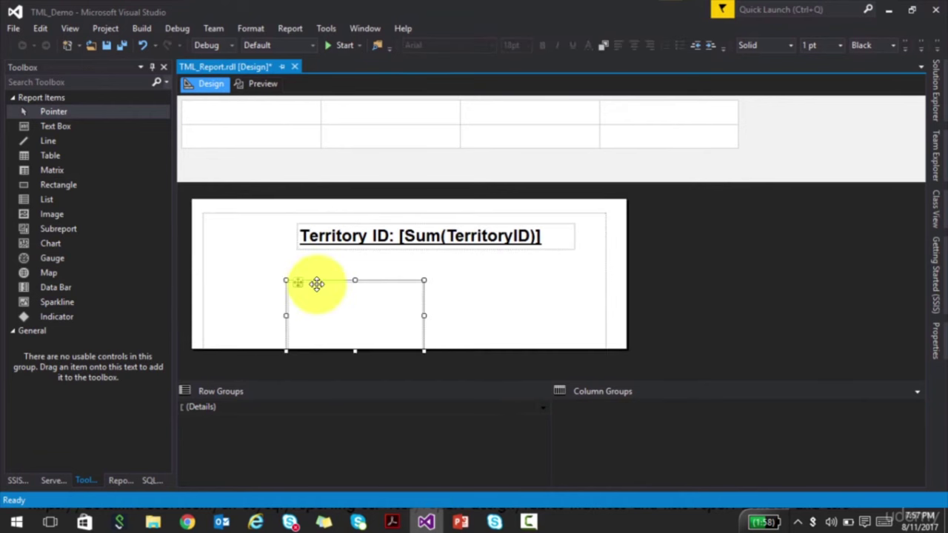
drag(289, 279, 215, 232)
drag(337, 267, 280, 268)
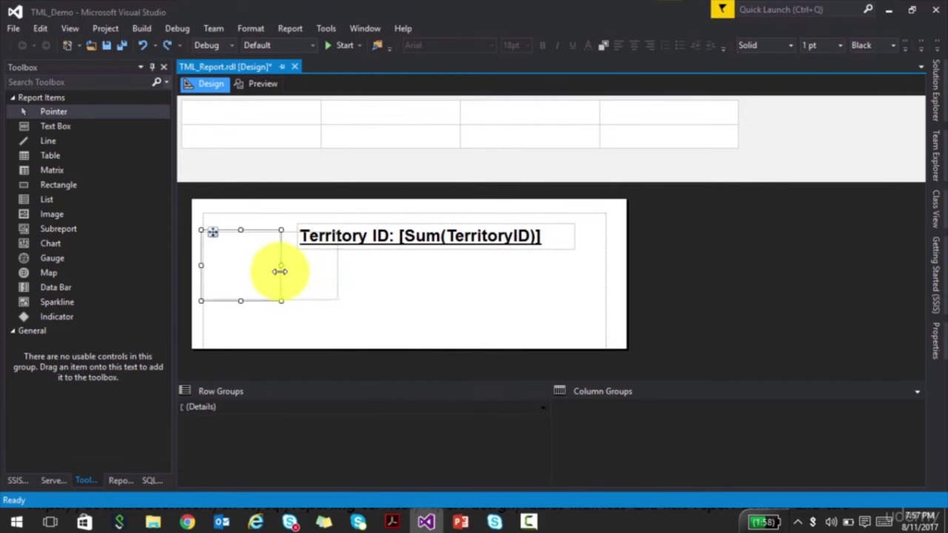
drag(240, 300, 244, 349)
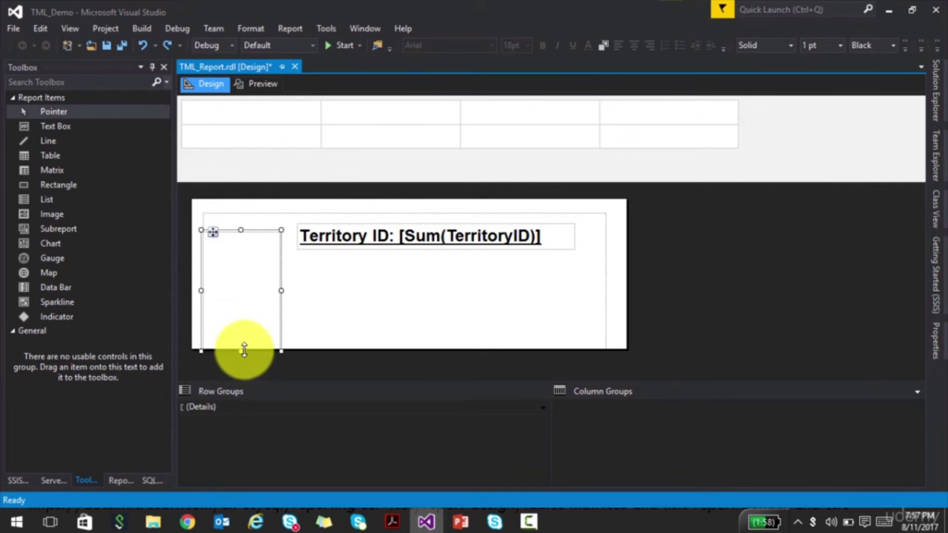
drag(240, 228, 241, 221)
- Fill the rectangle with Gold and check it in Preview
right_click(243, 237)
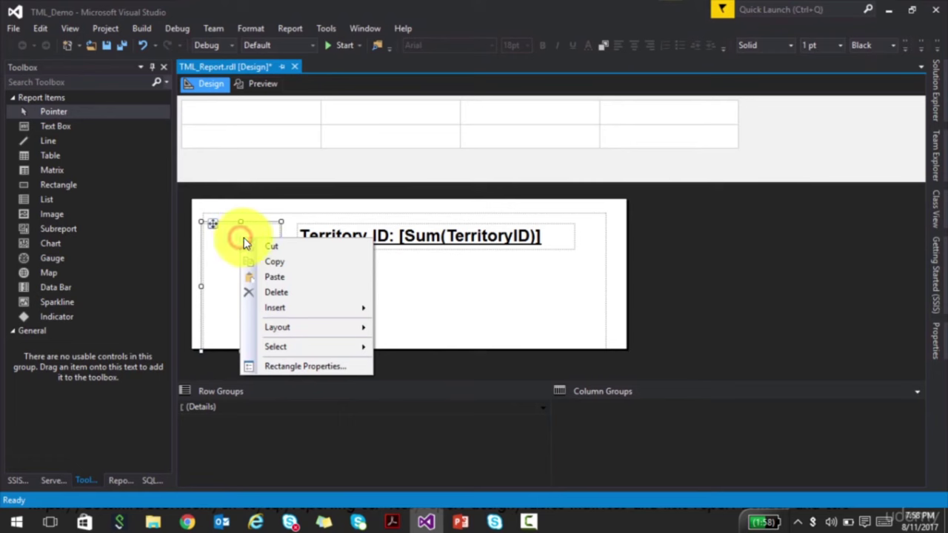
click(300, 363)
click(290, 90)
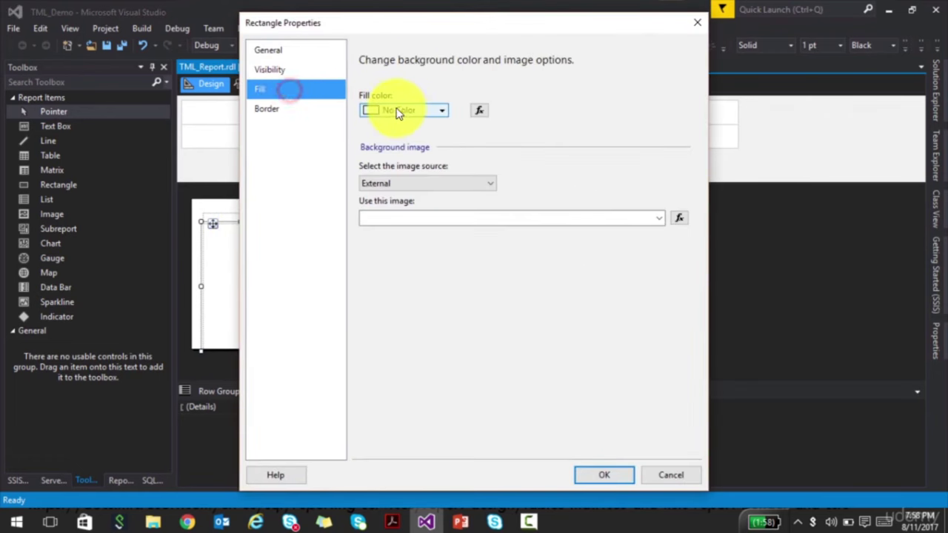
click(400, 110)
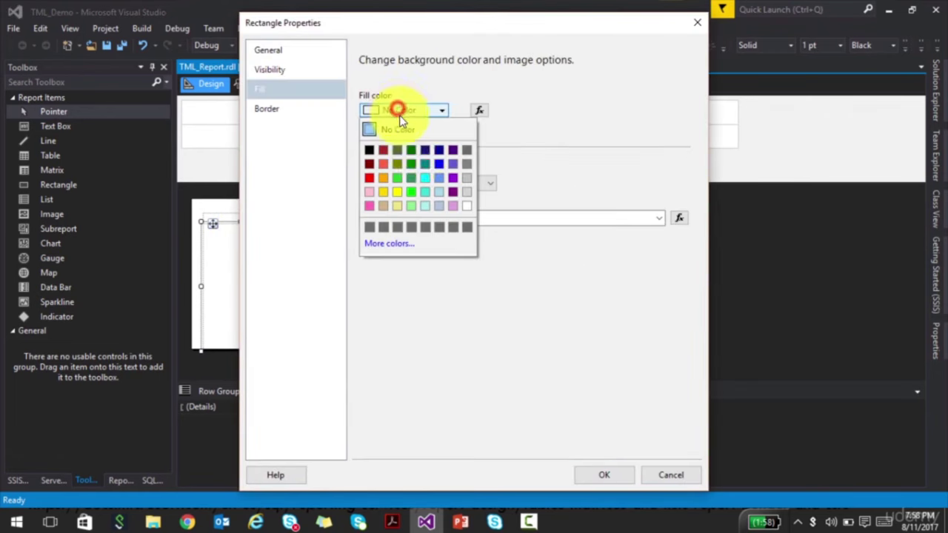
click(397, 192)
click(603, 476)
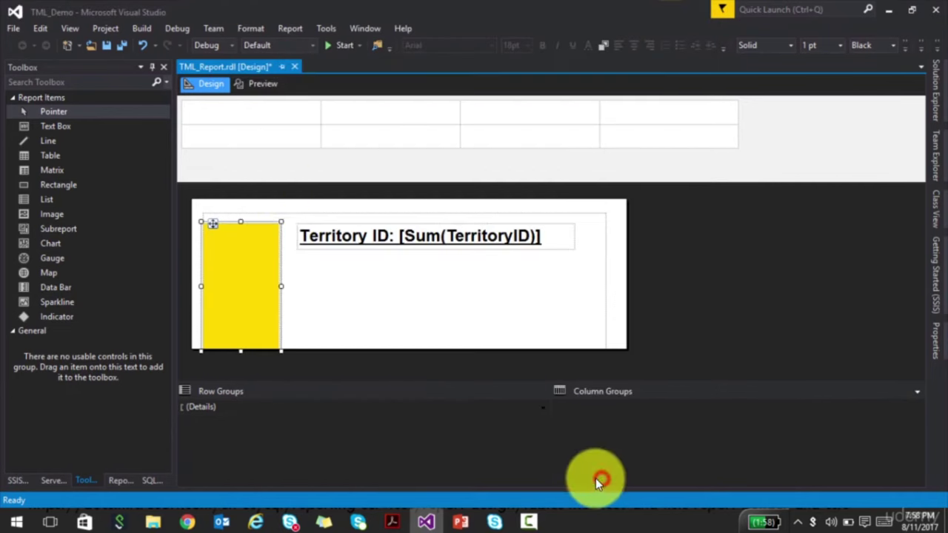
click(258, 85)
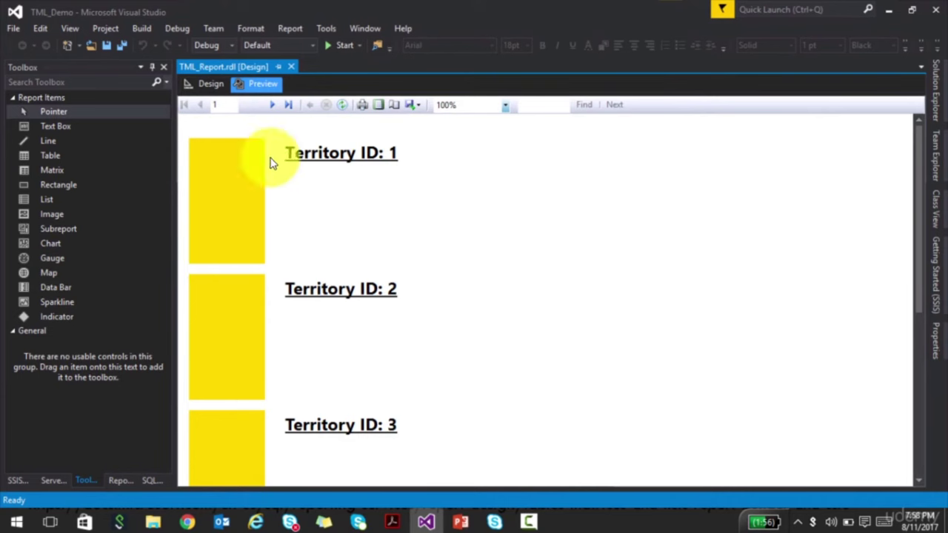
click(206, 83)
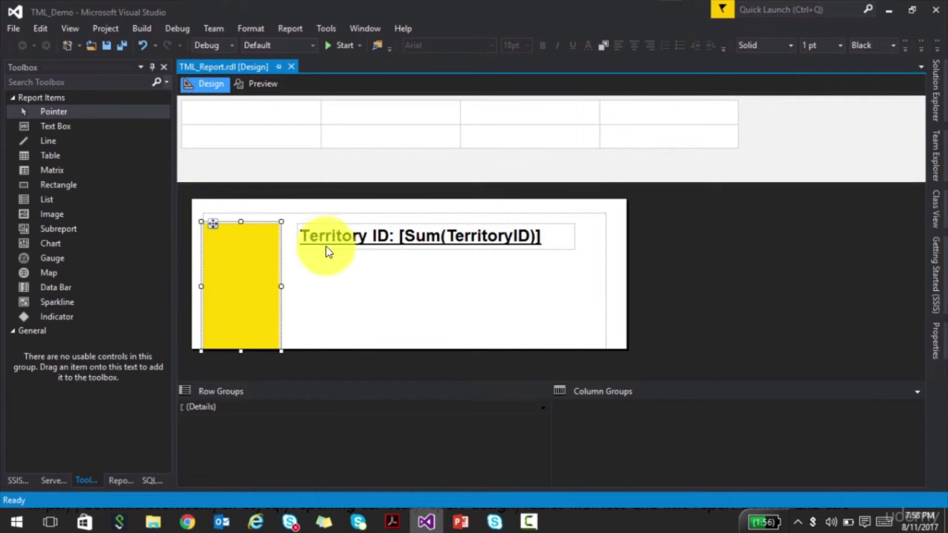
- Insert a matrix into the territory container just under the heading
click(341, 287)
right_click(342, 289)
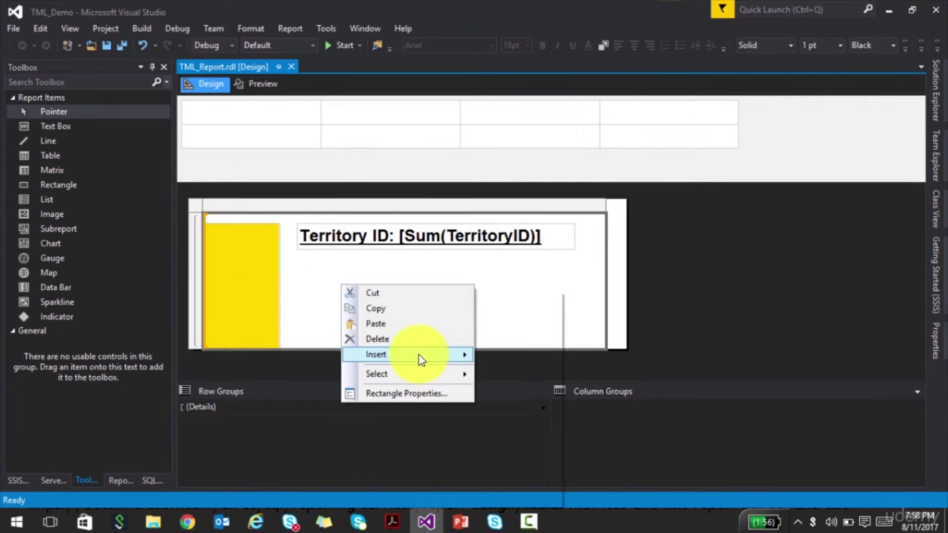
mouse_move(420, 360)
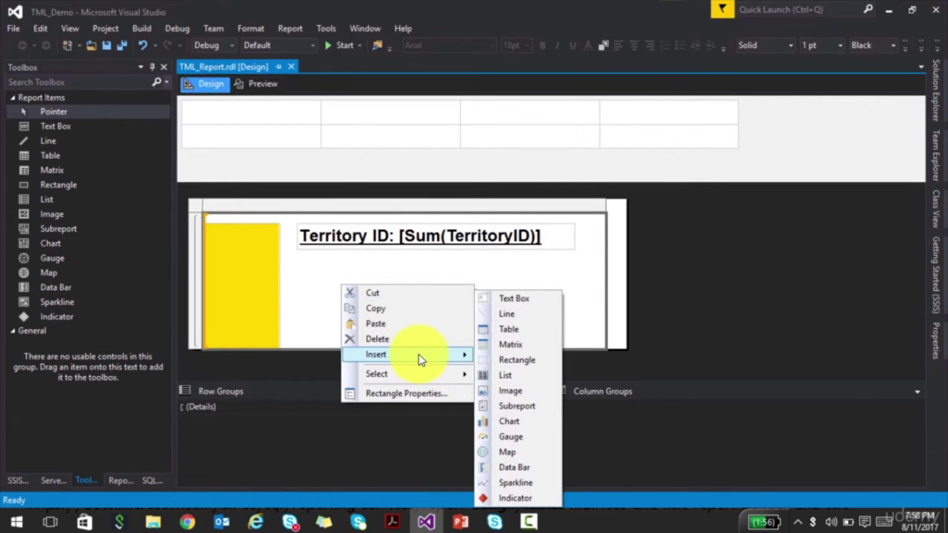
click(518, 344)
drag(351, 285, 311, 263)
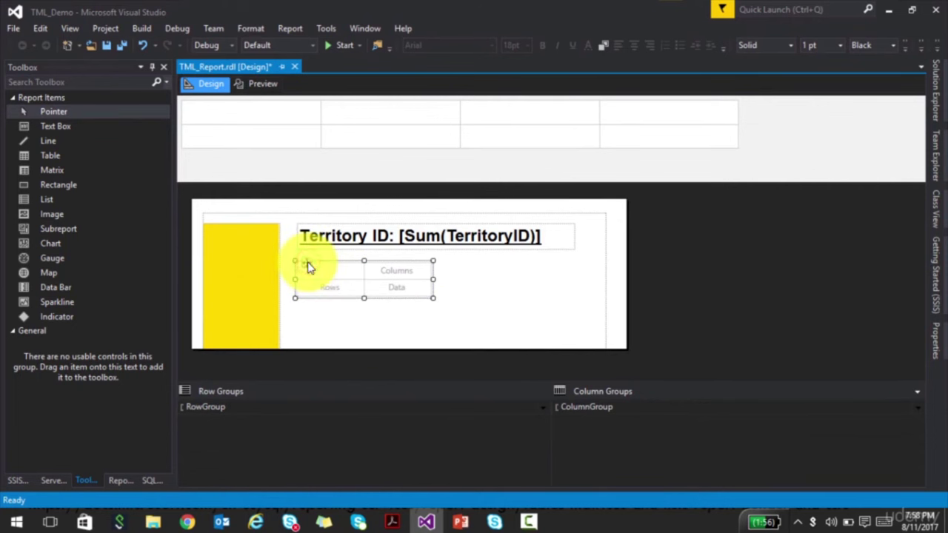
- Group the matrix rows on CountryRegionCode and name the group CRC
click(429, 408)
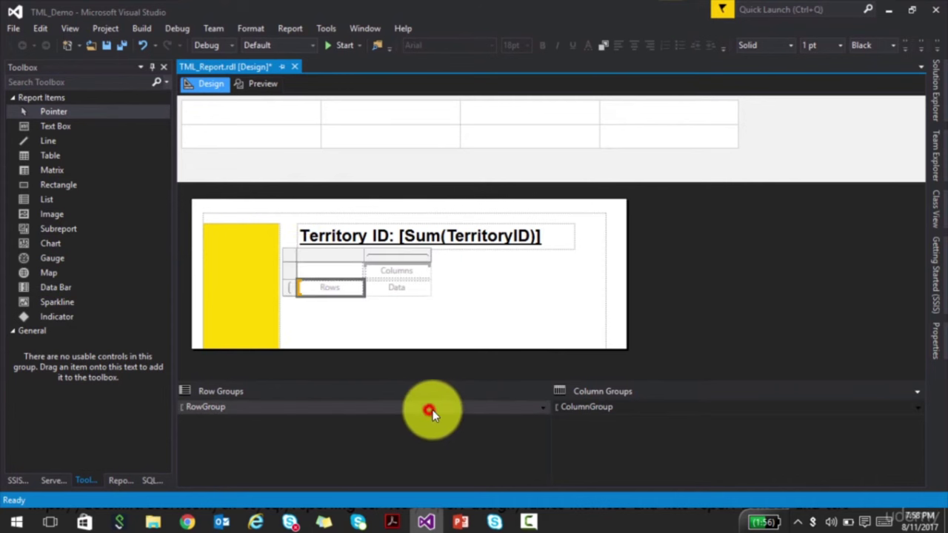
right_click(546, 408)
click(557, 482)
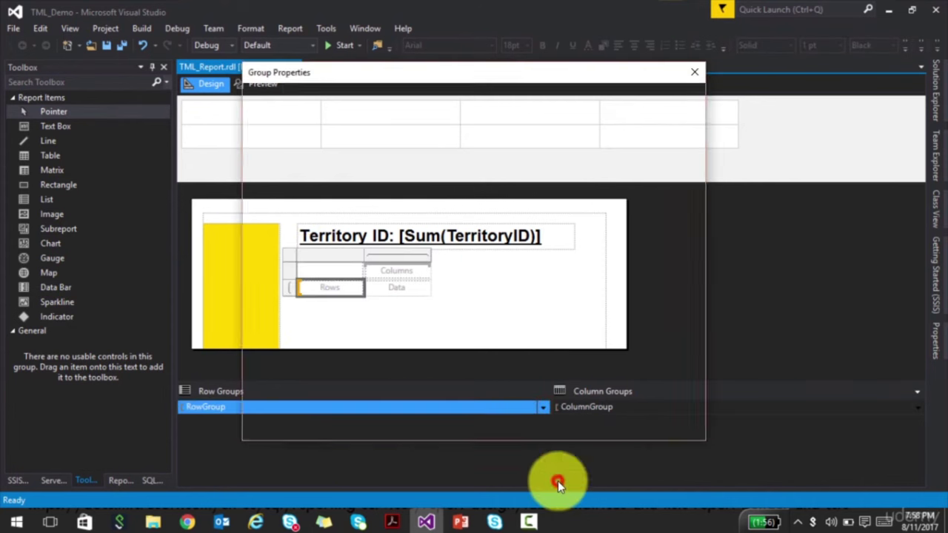
click(643, 233)
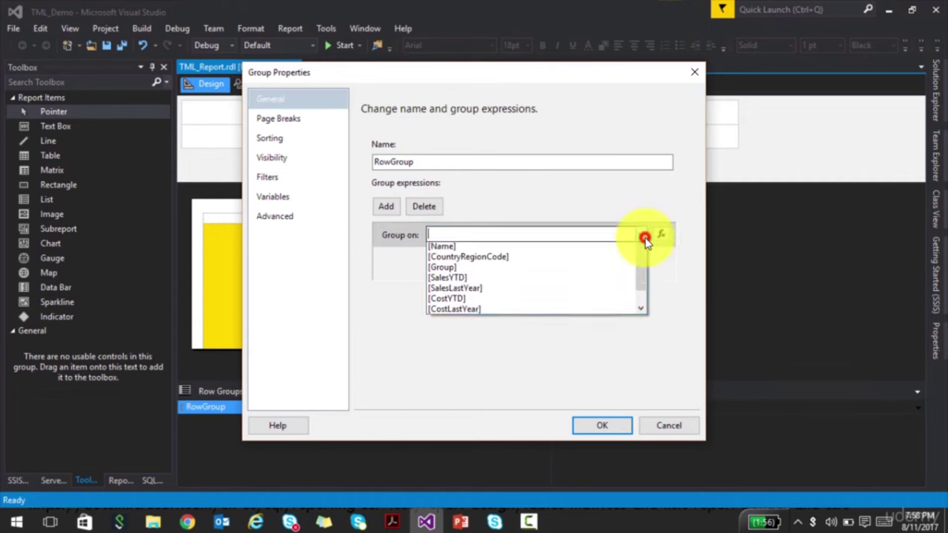
click(604, 274)
double_click(430, 161)
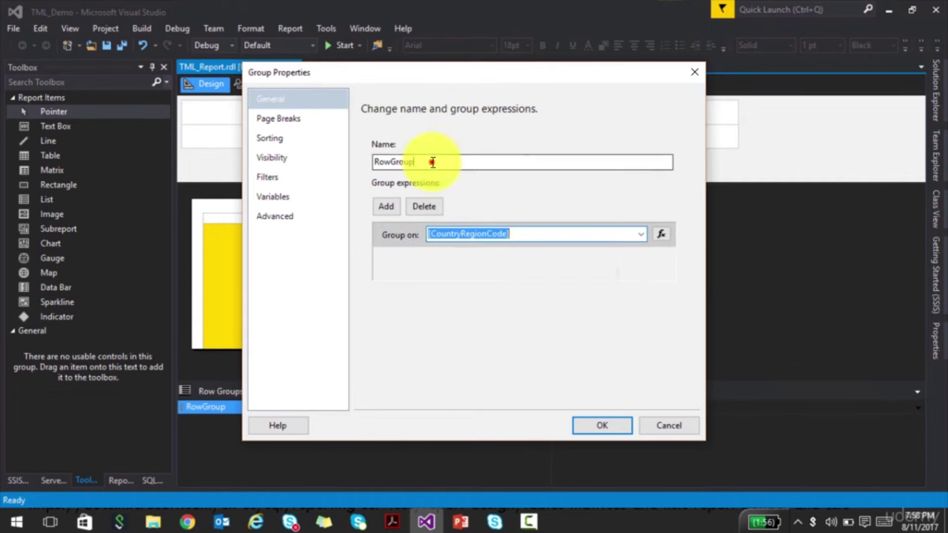
text(CRC)
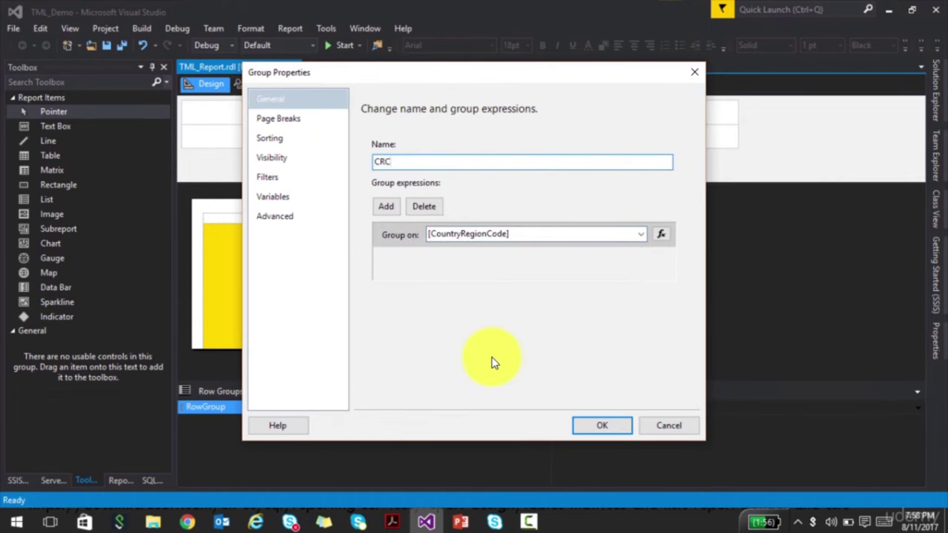
click(602, 425)
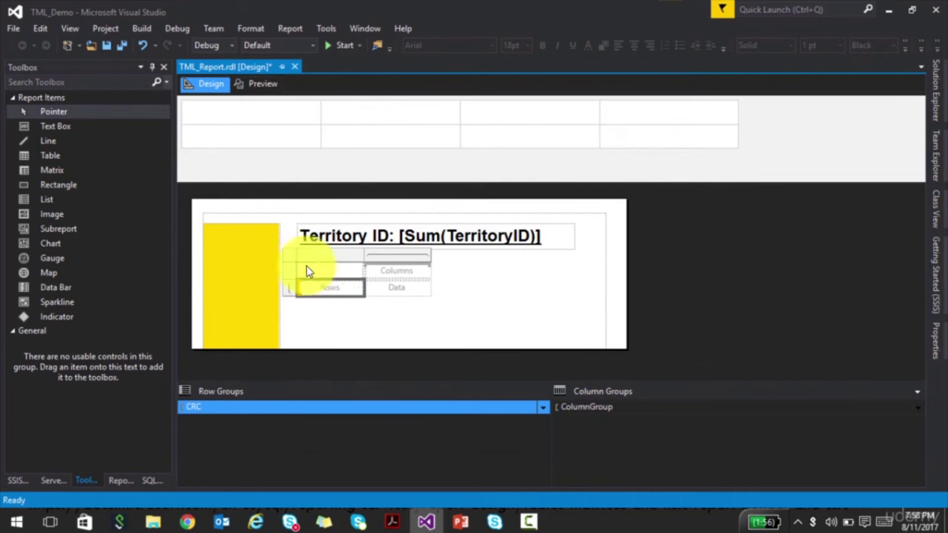
- Put CountryRegionCode in the rows cell and SalesYTD in the data cell
click(358, 288)
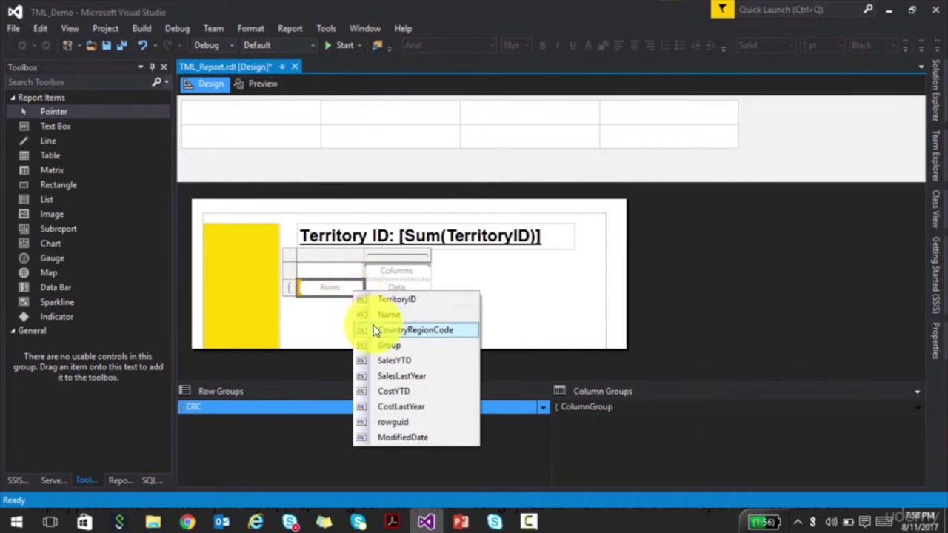
click(404, 331)
click(423, 287)
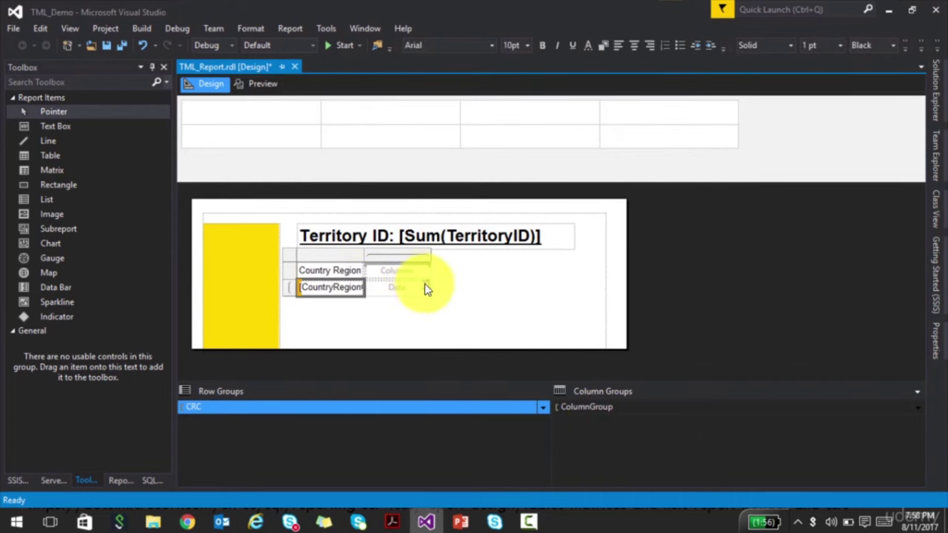
click(426, 287)
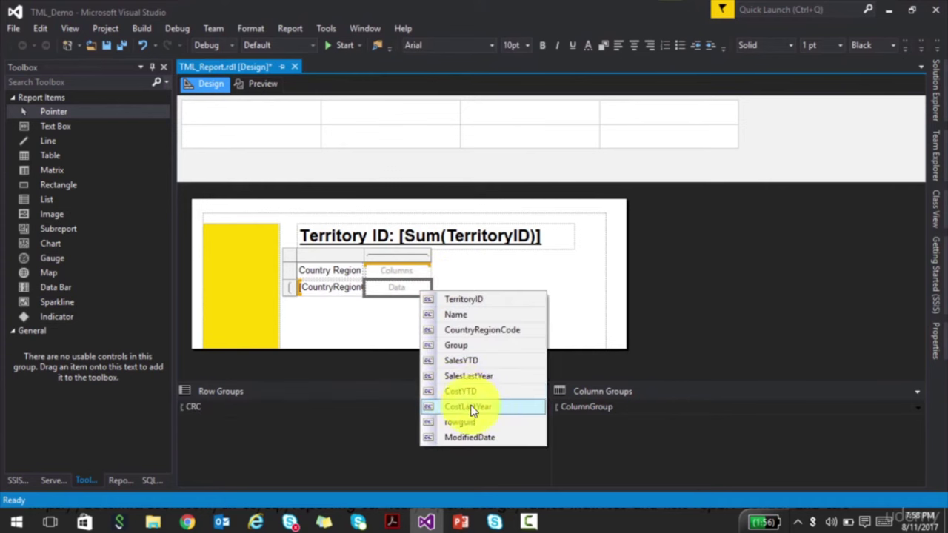
click(477, 361)
click(476, 318)
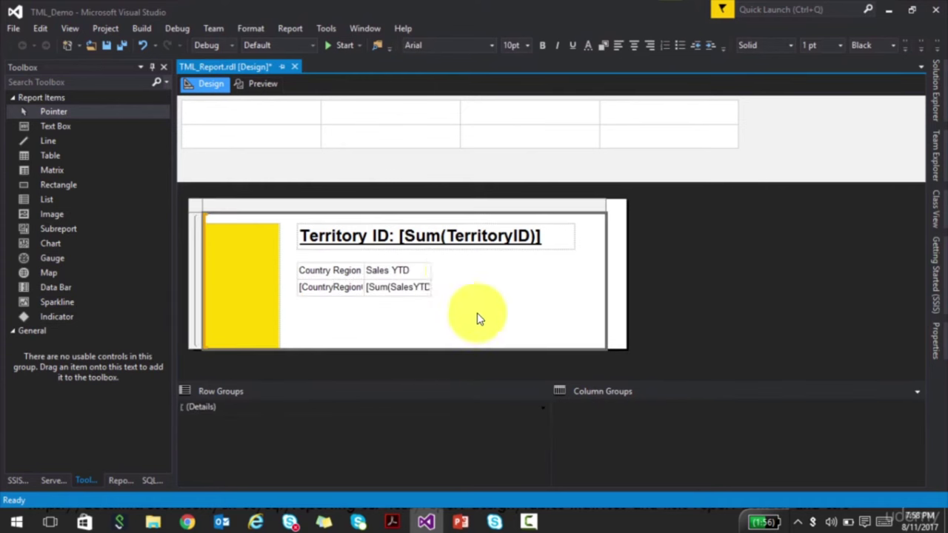
click(425, 269)
click(424, 255)
click(452, 258)
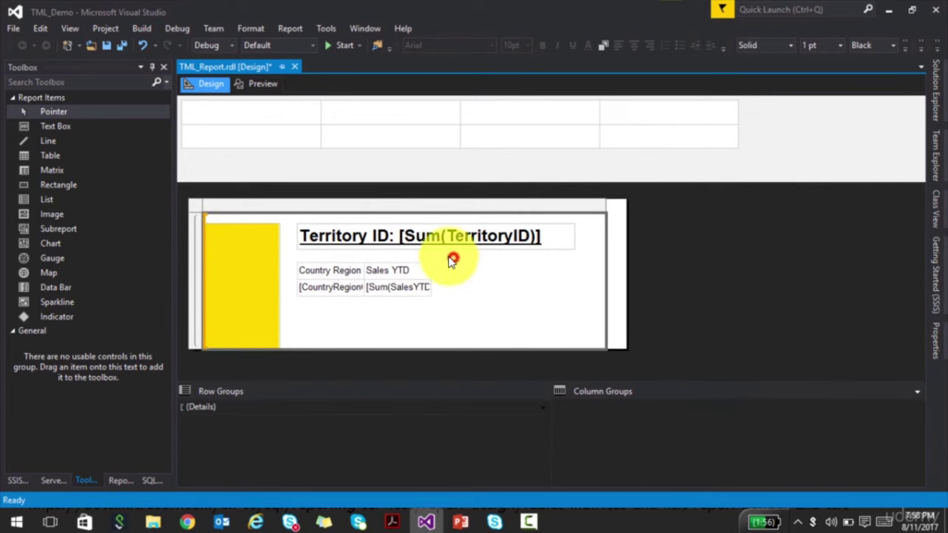
- Preview each territory's Country Region Code and Sales YTD table
click(260, 86)
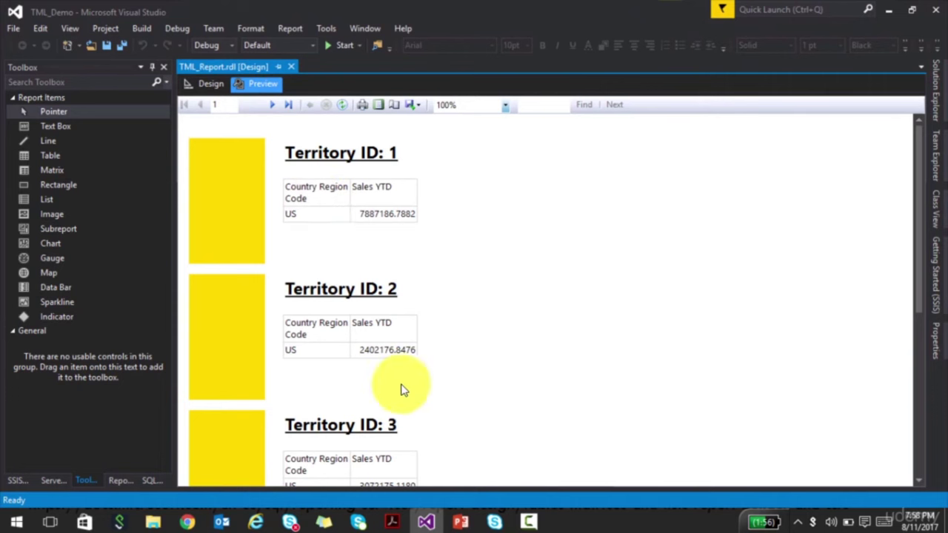
scroll(402, 389, down, 2)
scroll(402, 389, down, 5)
scroll(402, 388, up, 6)
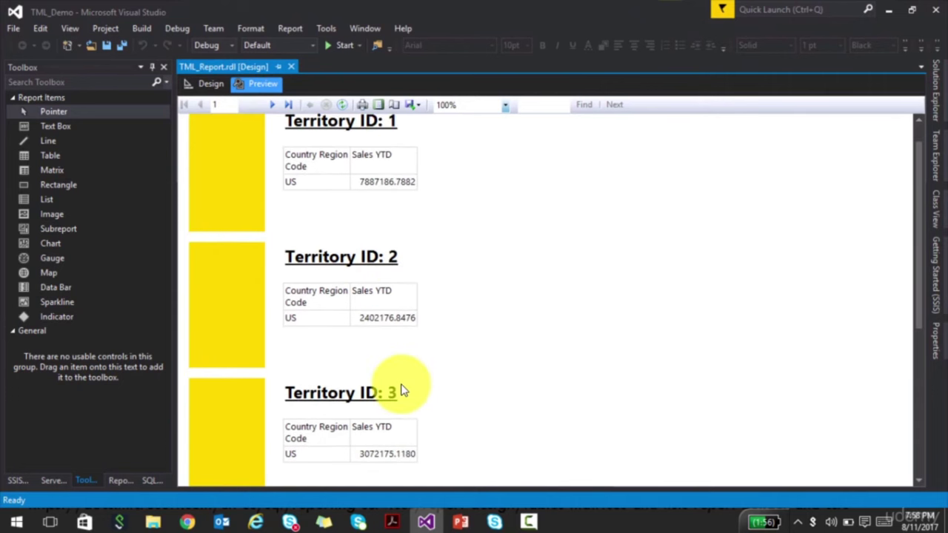
click(212, 85)
- Insert a basic column chart into the territory container and move it beside the matrix
right_click(524, 294)
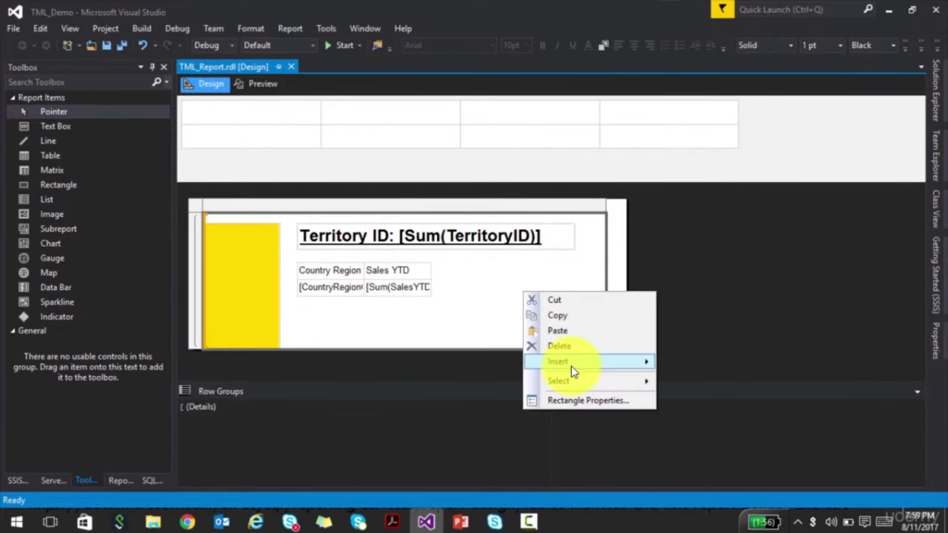
mouse_move(571, 366)
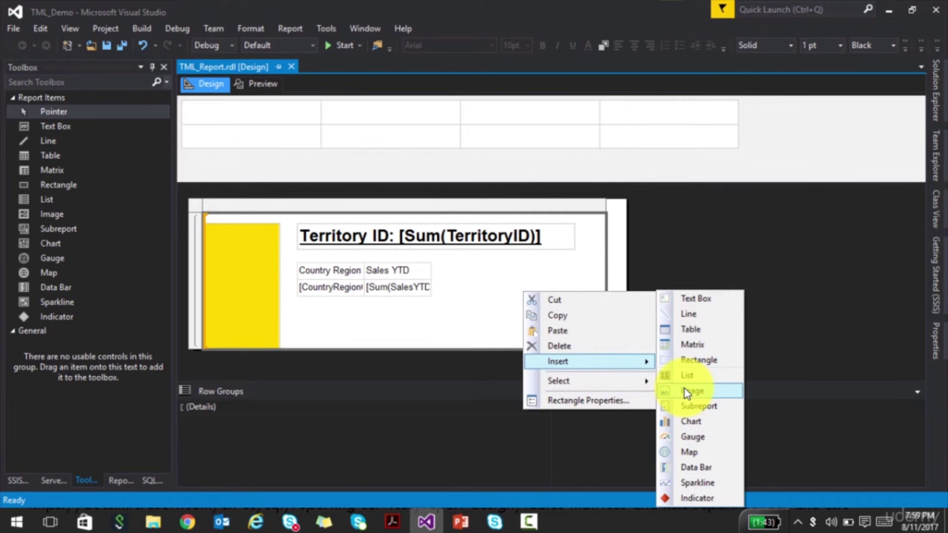
click(689, 421)
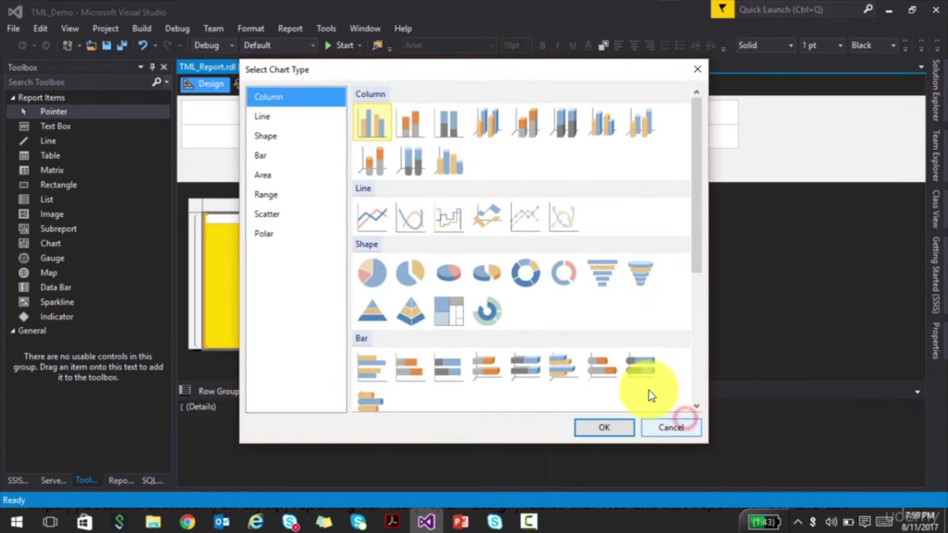
click(370, 274)
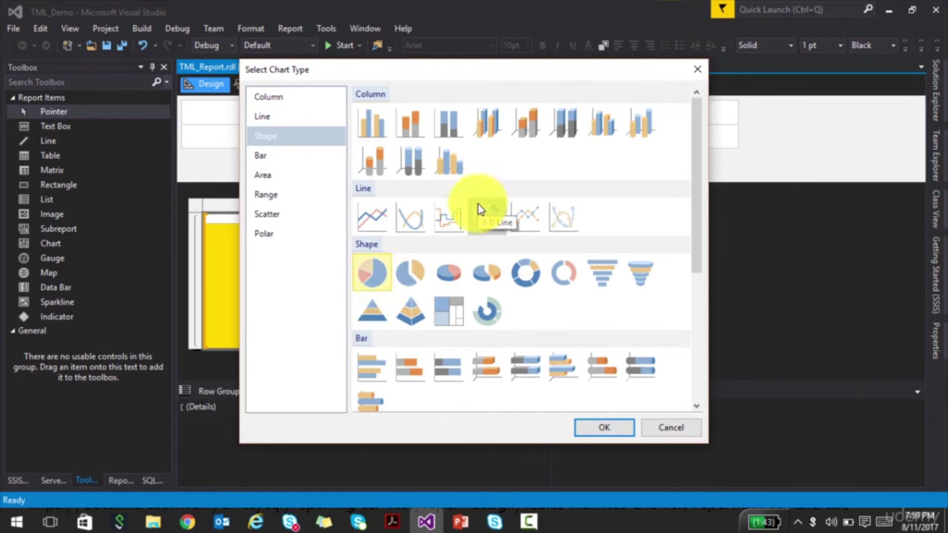
click(366, 109)
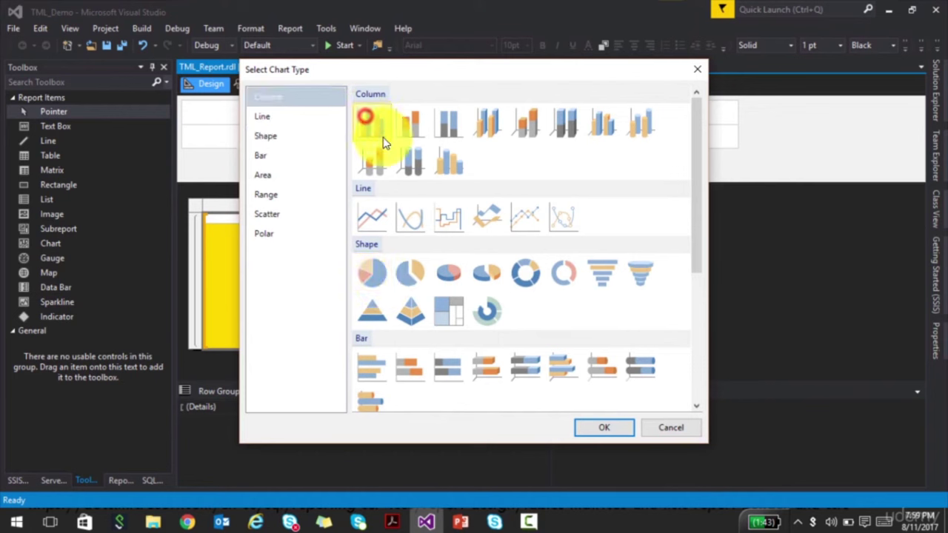
click(589, 427)
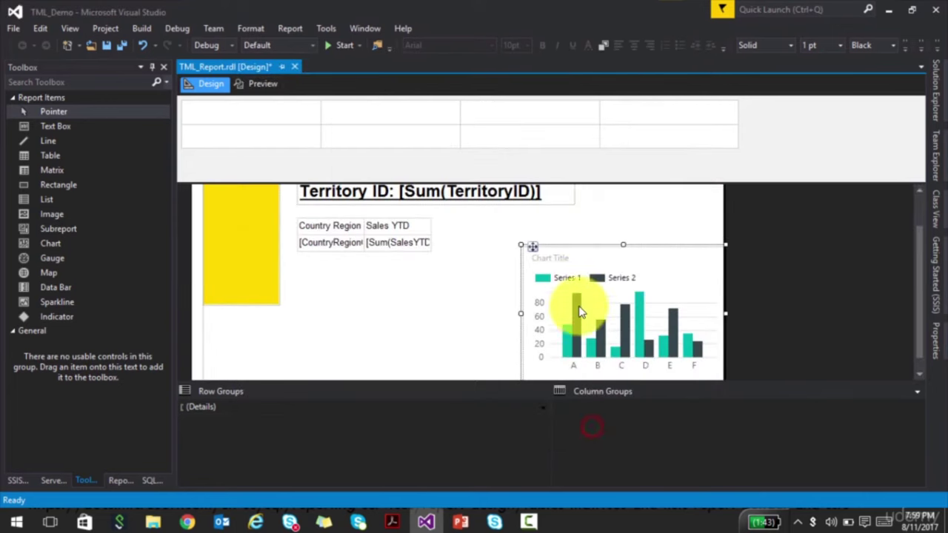
drag(529, 246, 457, 218)
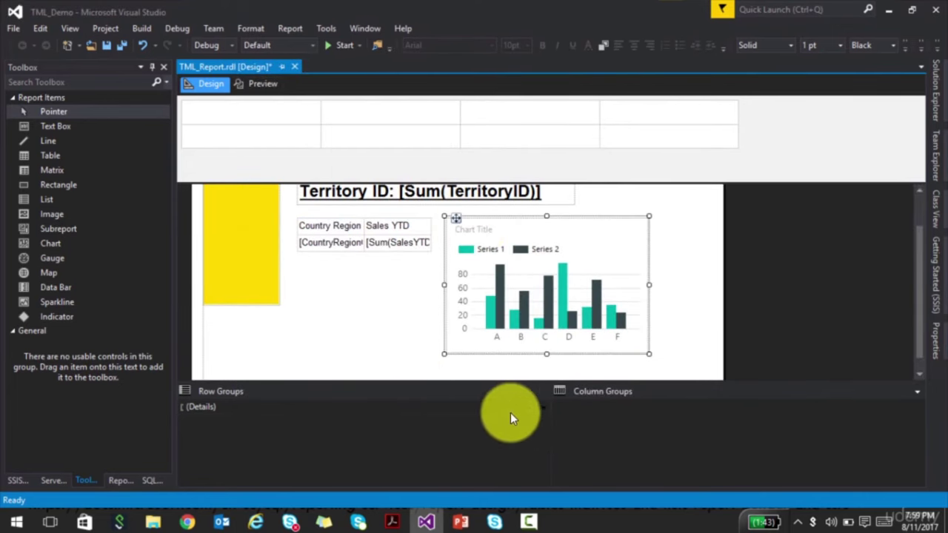
click(543, 408)
- Pick a grouping field for the Details row group, then select the chart's plot area to show Chart Data
click(565, 475)
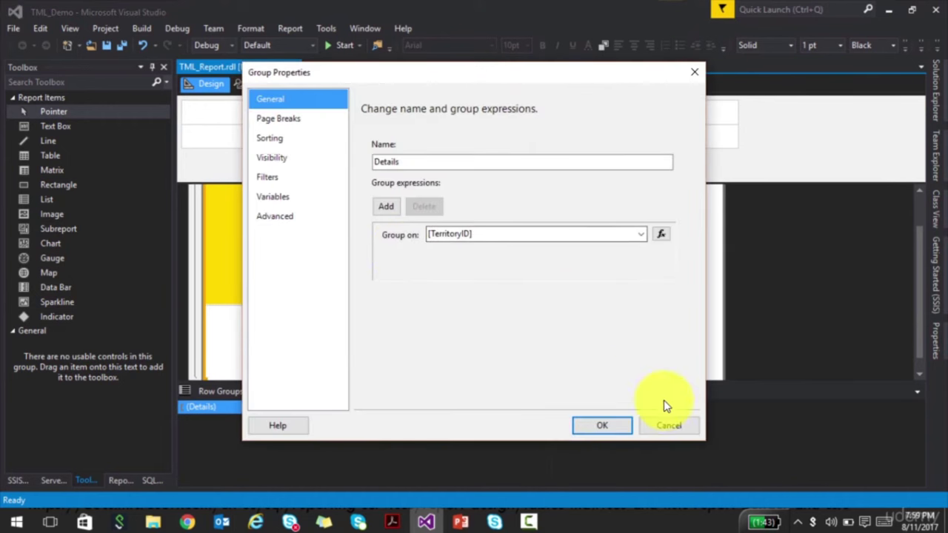
click(674, 428)
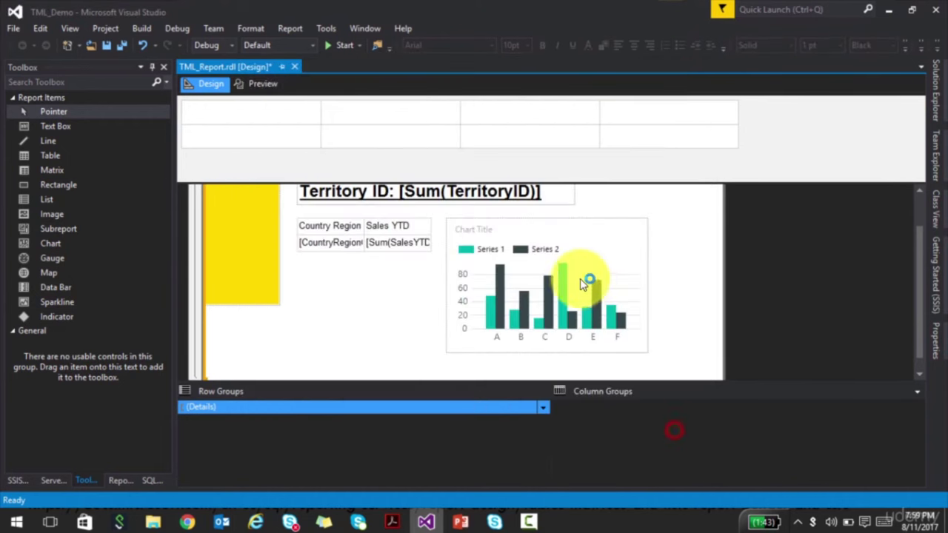
click(511, 236)
right_click(548, 412)
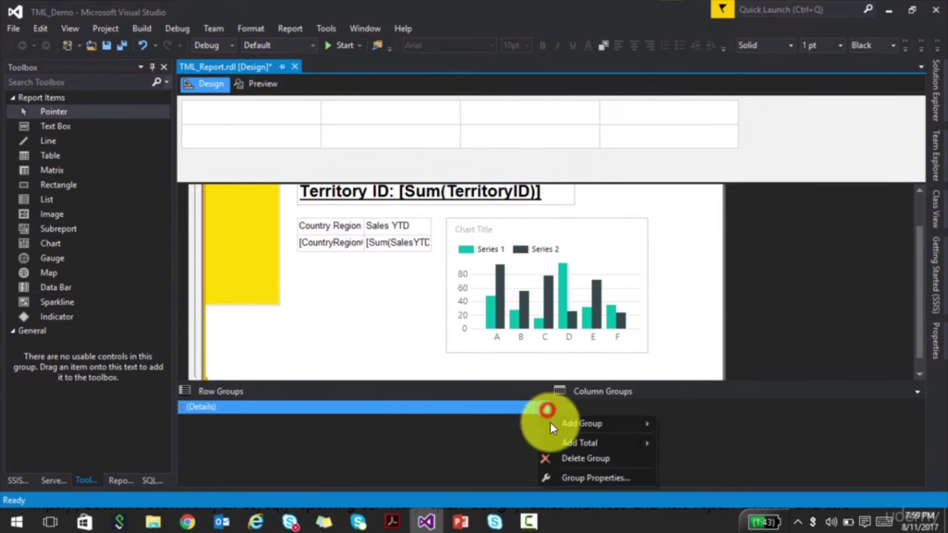
click(577, 477)
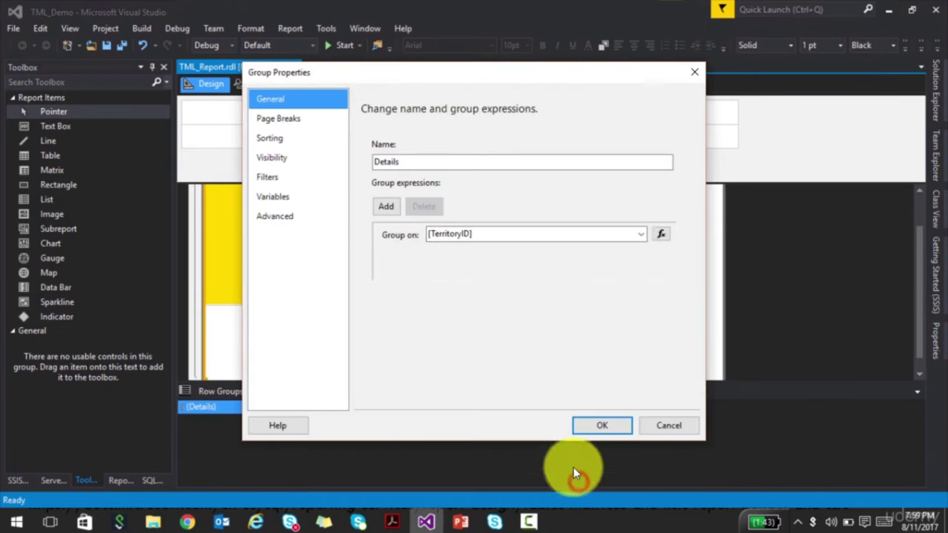
click(637, 236)
click(642, 236)
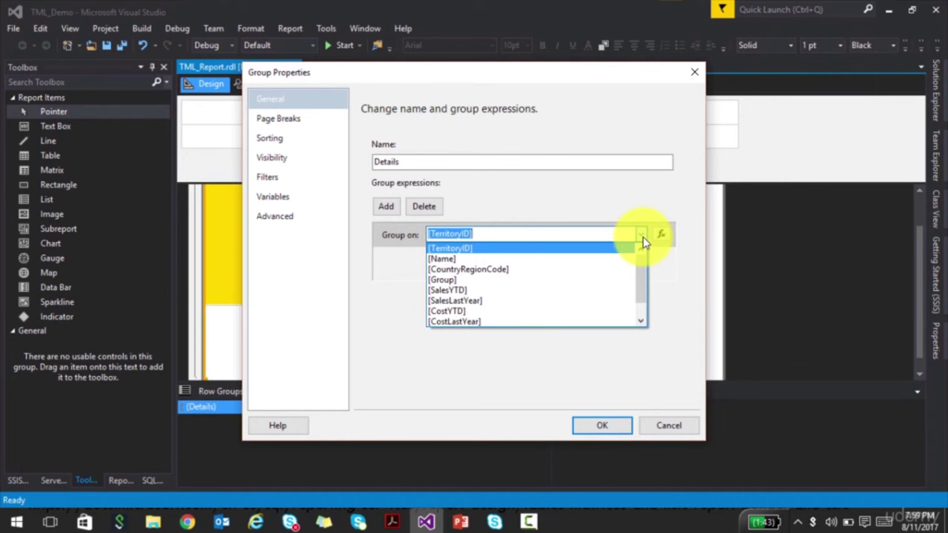
click(608, 274)
click(607, 429)
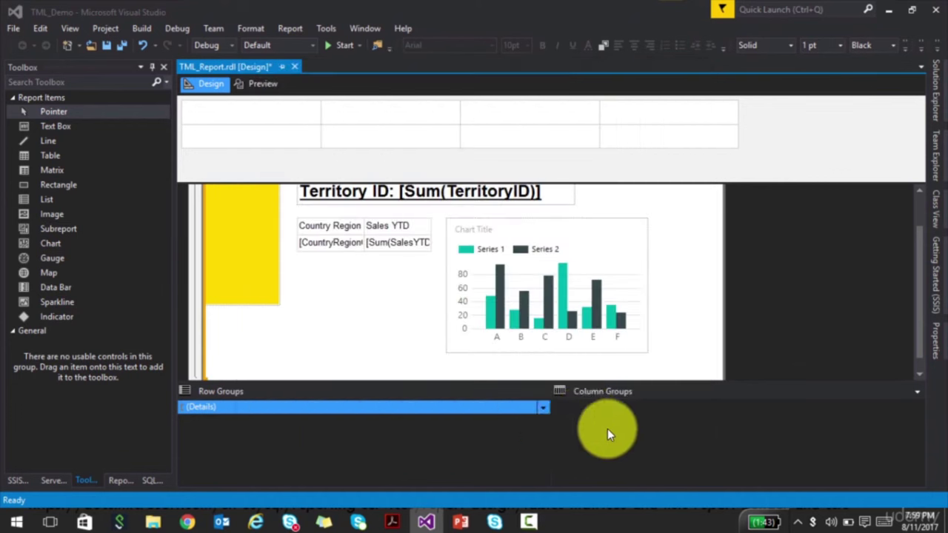
click(462, 323)
click(628, 276)
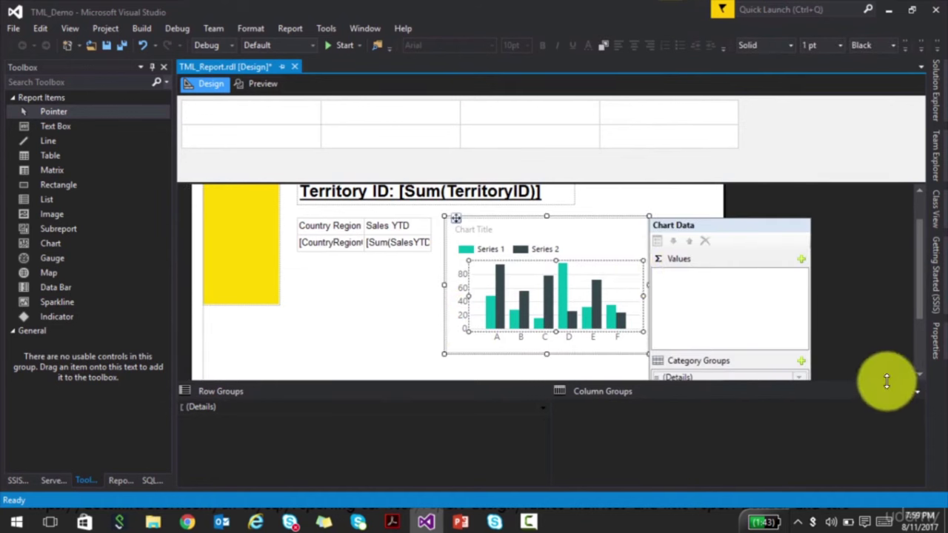
- Categorise the column chart by Group with CostYTD as values, then preview it
drag(887, 381, 884, 431)
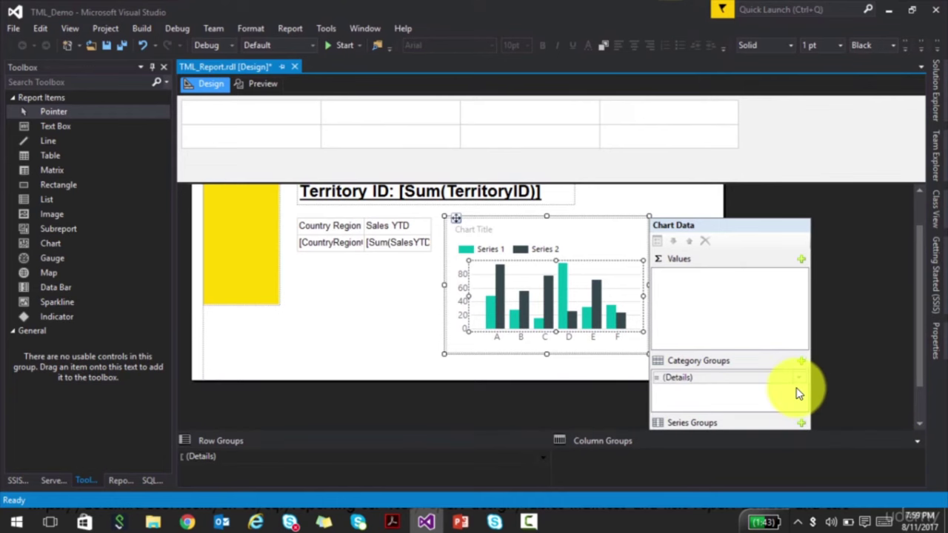
click(801, 361)
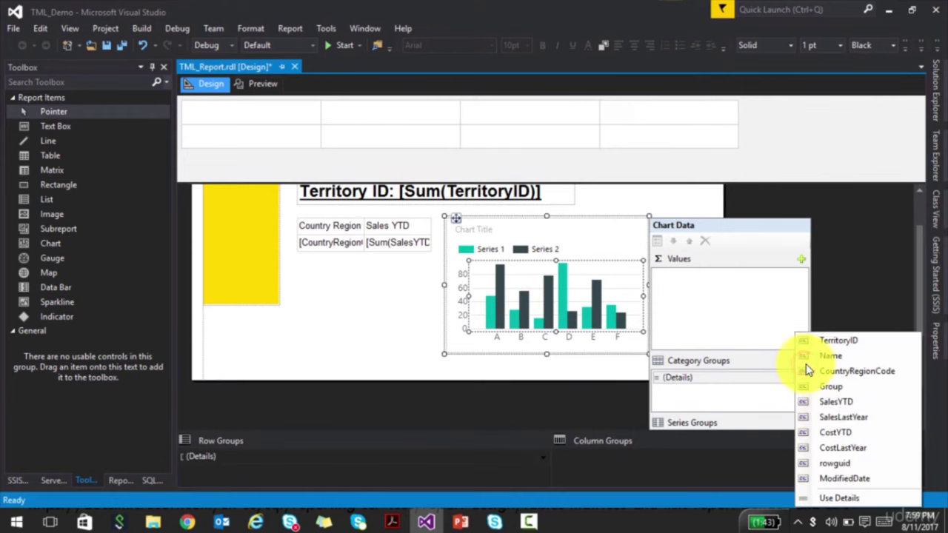
click(835, 391)
click(802, 259)
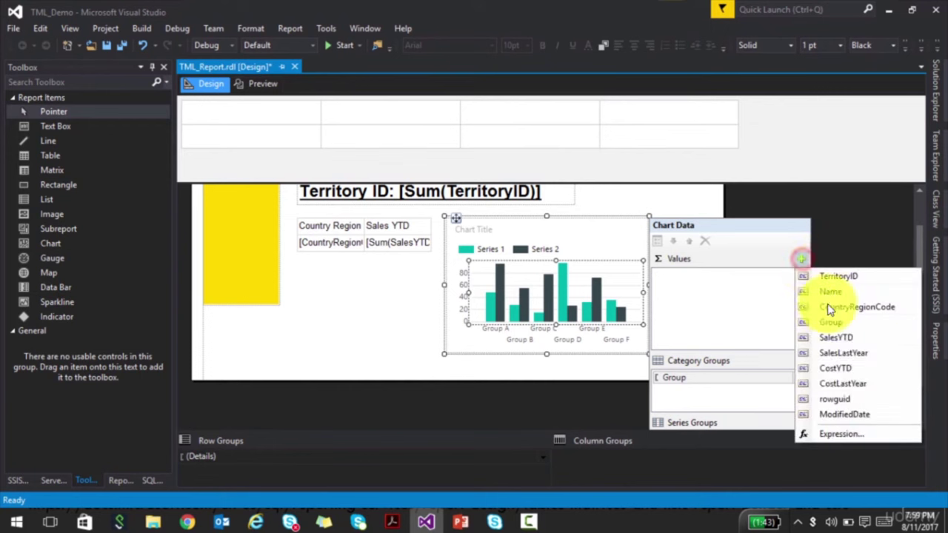
click(856, 368)
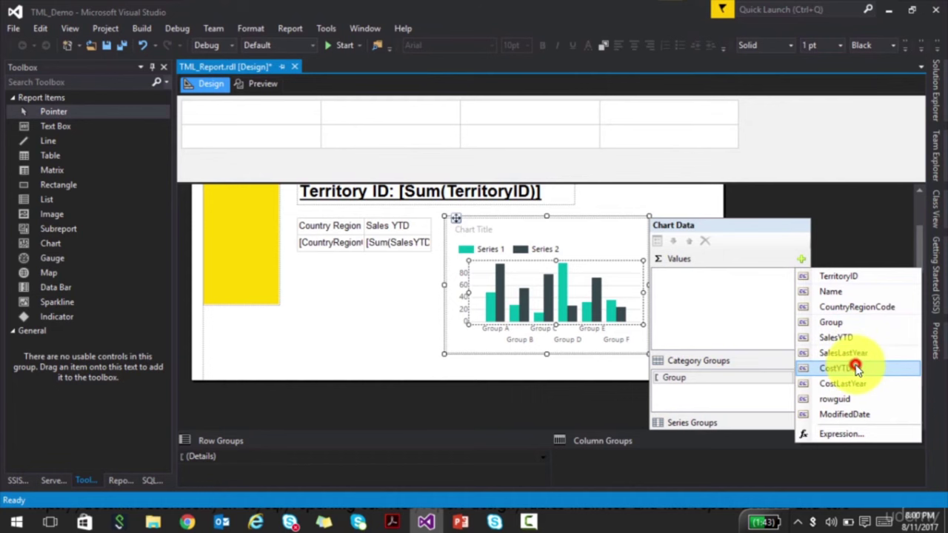
click(395, 302)
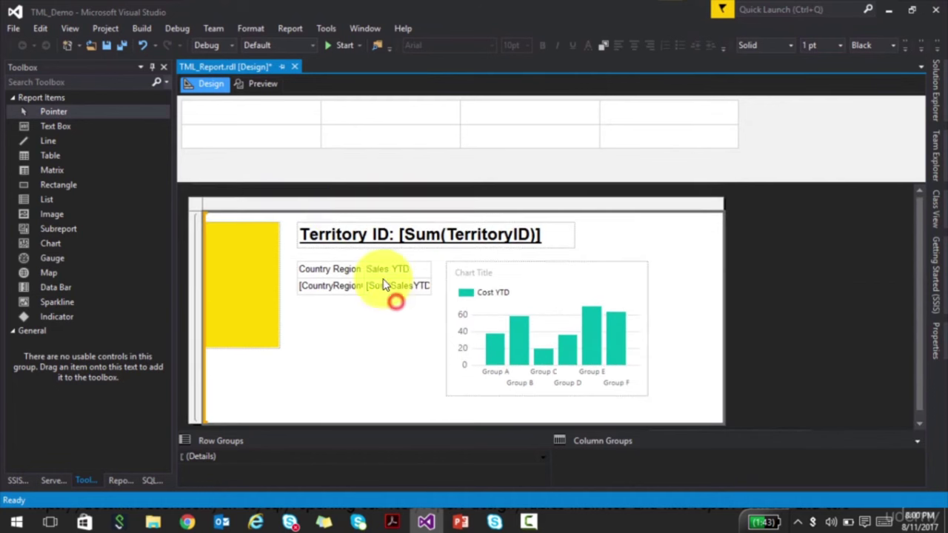
click(256, 84)
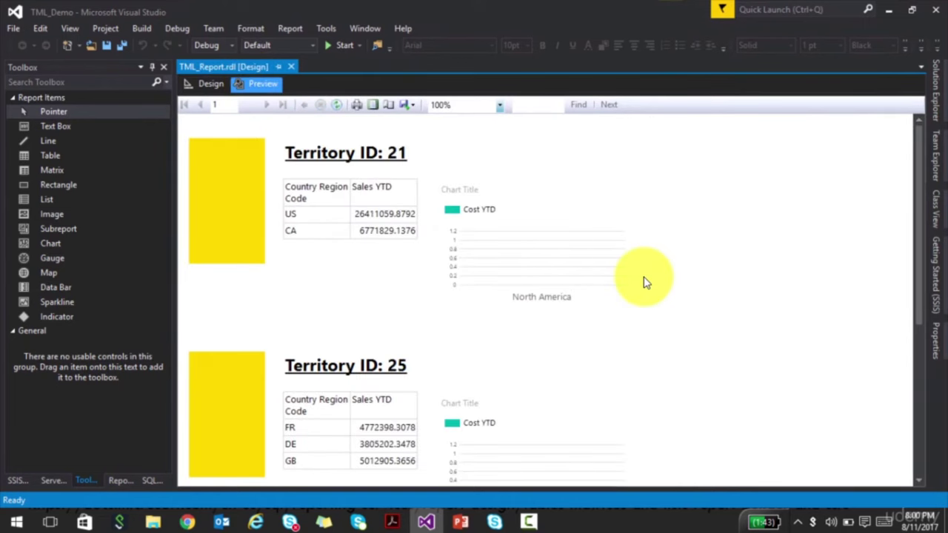
- Scroll through the per-territory chart preview, then return to the design layout
scroll(585, 296, down, 3)
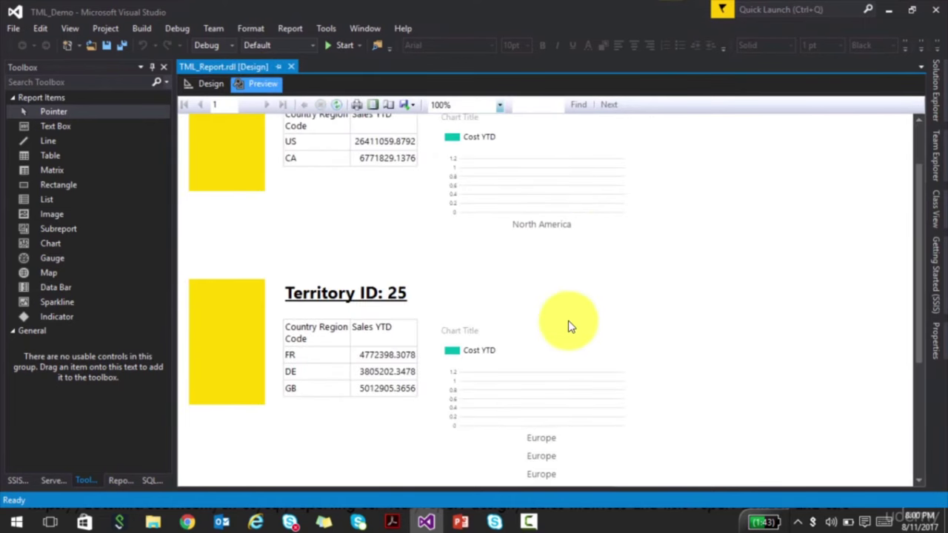
scroll(569, 325, down, 4)
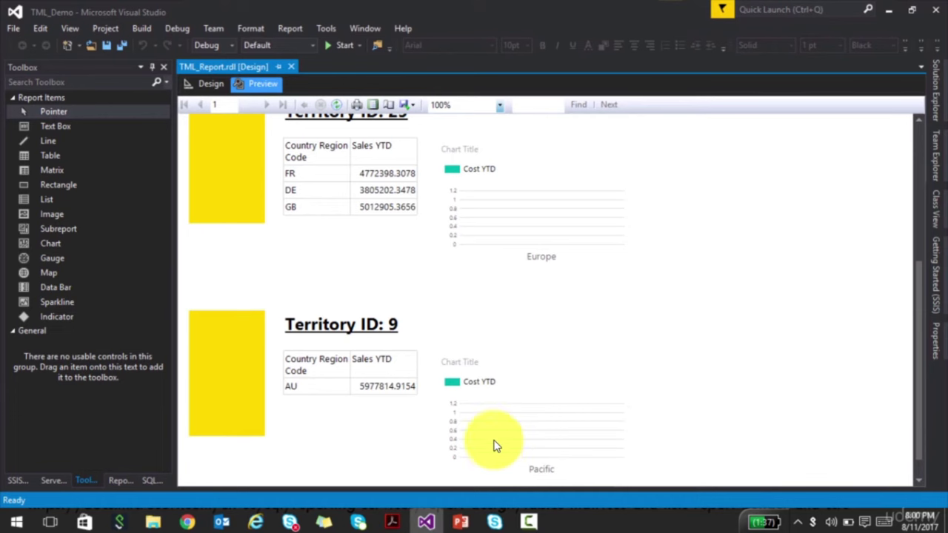
click(208, 85)
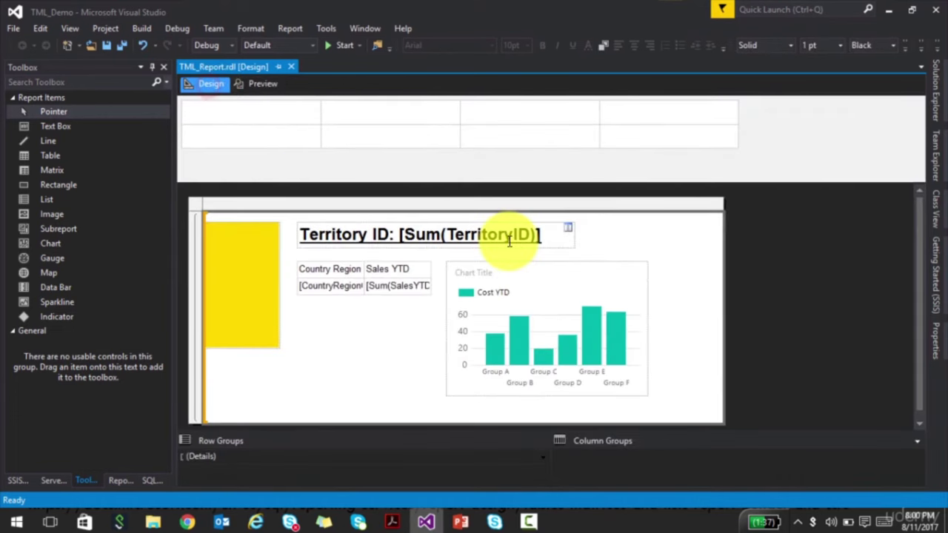
- Group the chart's categories by CountryRegionCode in Chart Data
click(545, 338)
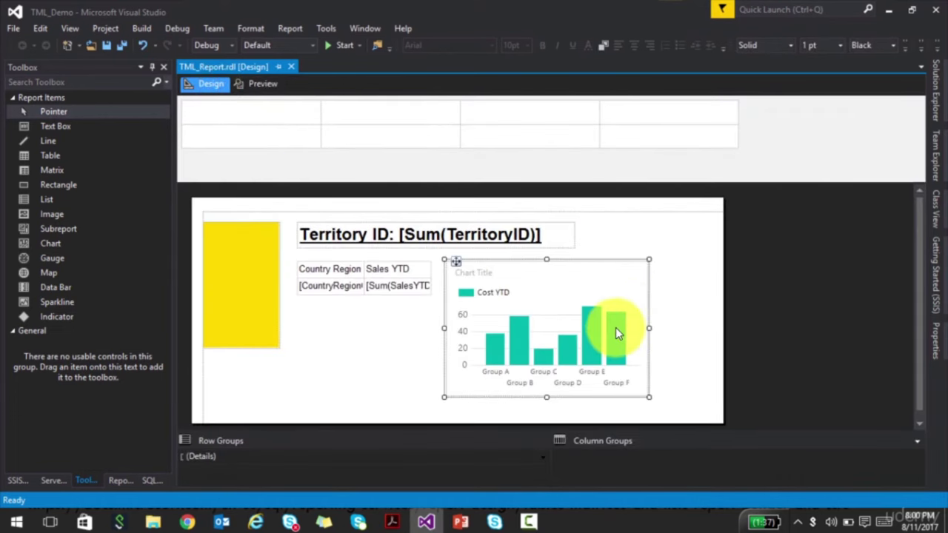
click(493, 273)
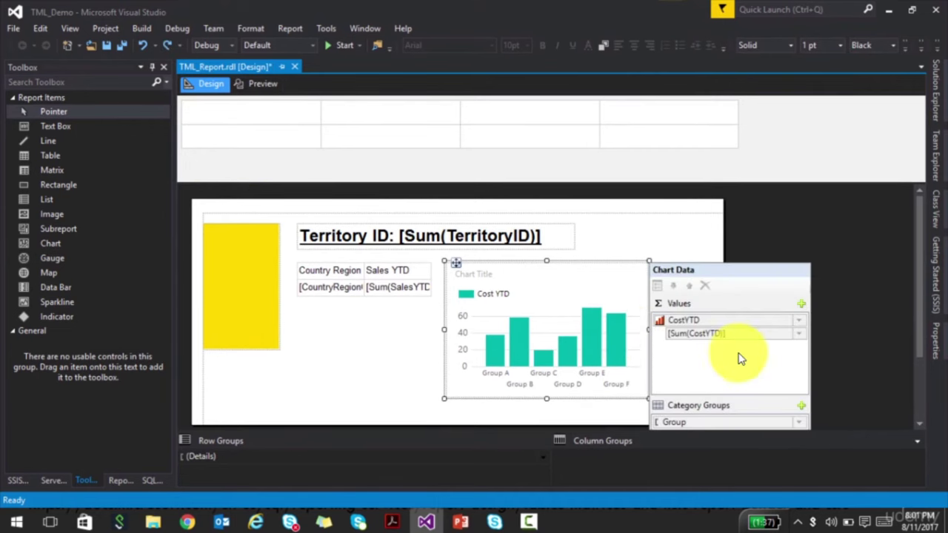
scroll(828, 330, down, 2)
click(799, 333)
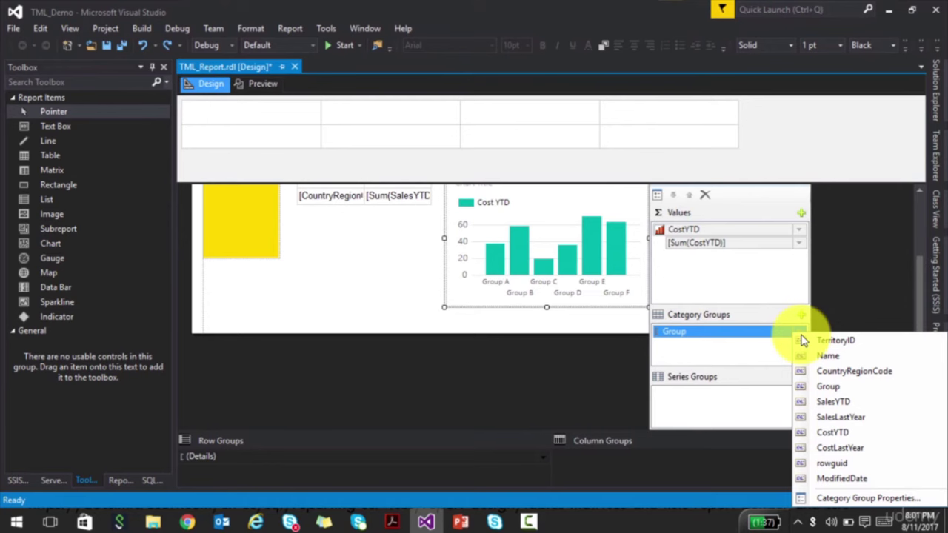
click(848, 371)
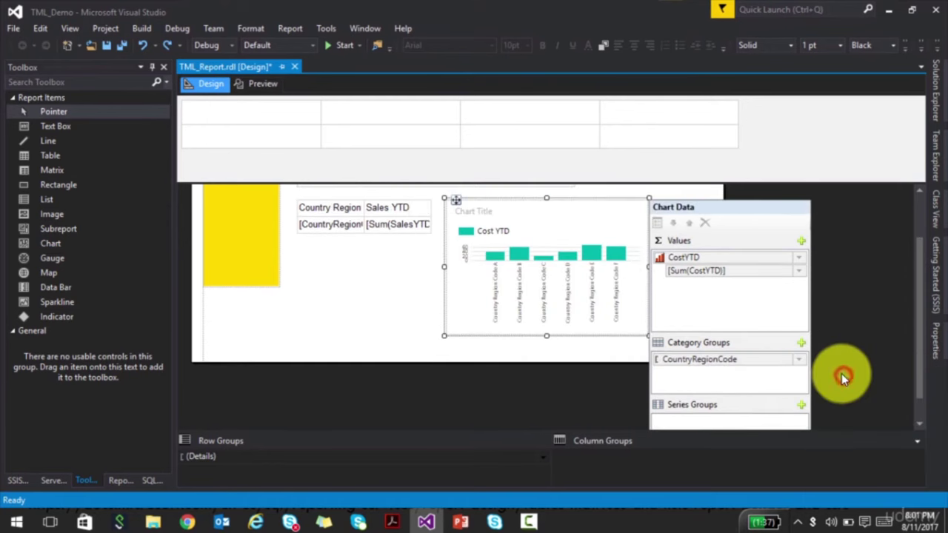
- Replace the CostYTD value with SalesYTD and preview the per-territory charts
click(799, 271)
click(772, 286)
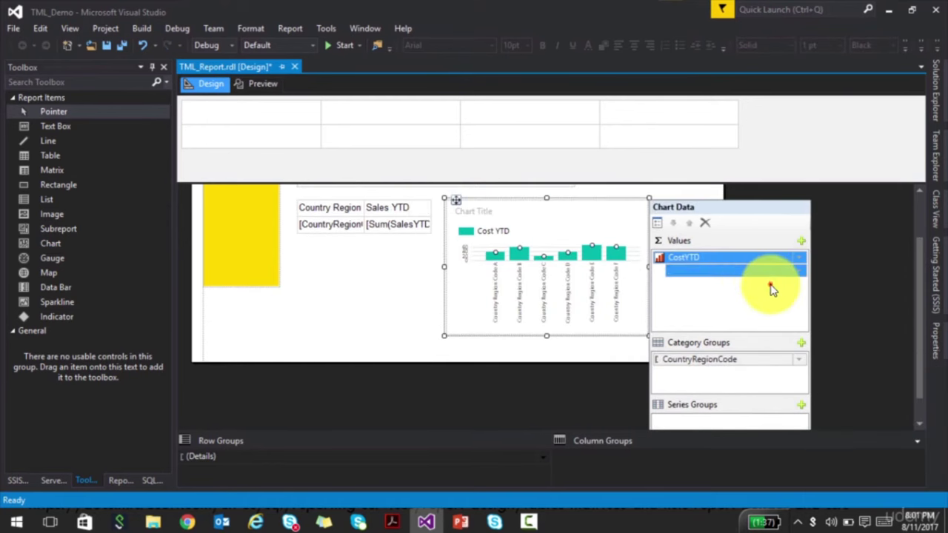
click(800, 271)
click(760, 299)
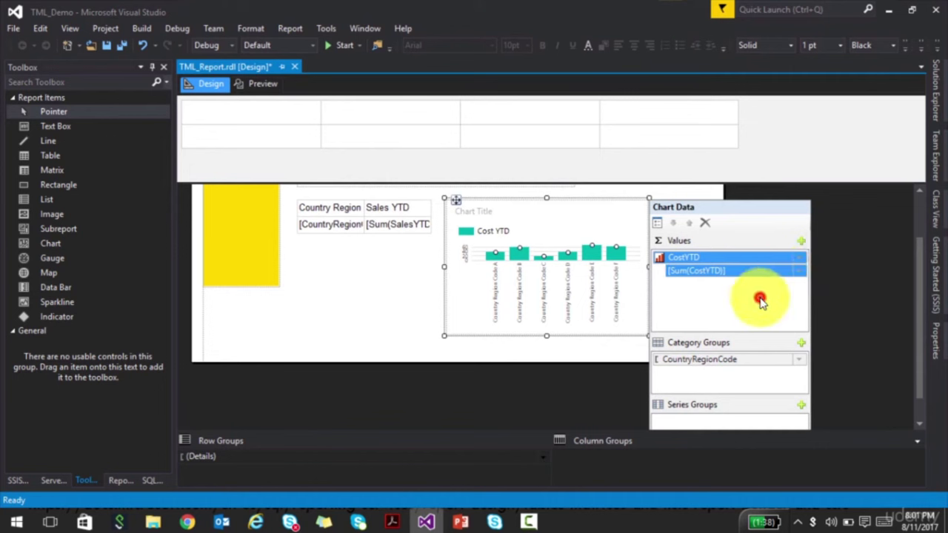
right_click(803, 263)
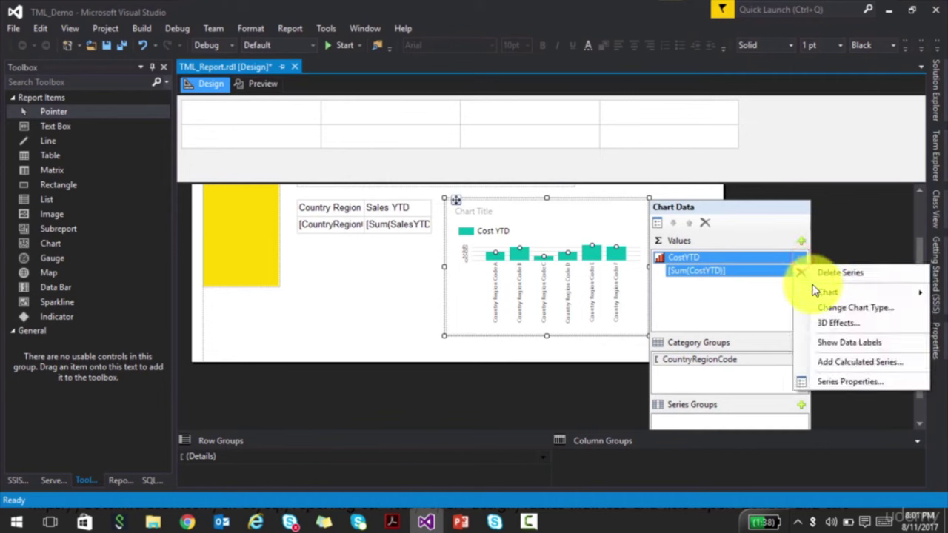
click(769, 283)
click(798, 271)
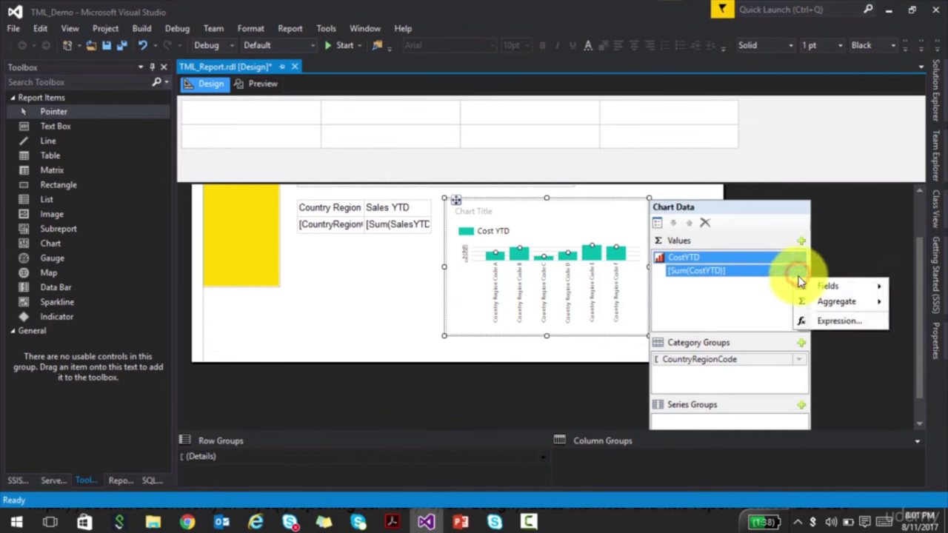
mouse_move(802, 286)
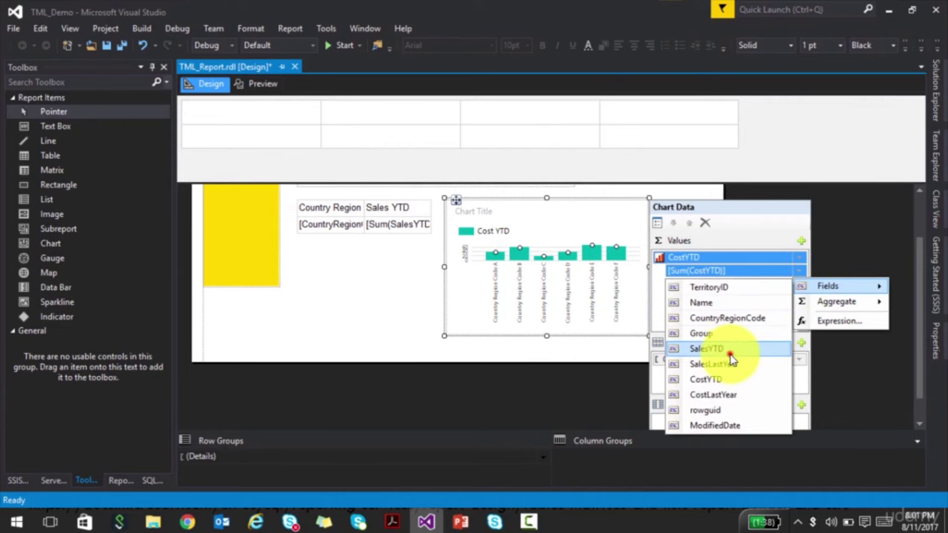
click(707, 349)
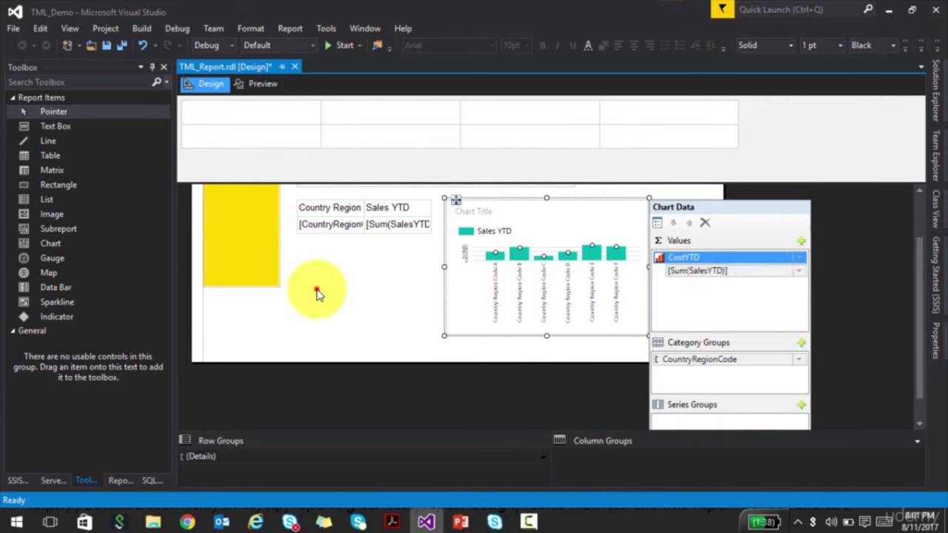
click(316, 294)
click(263, 85)
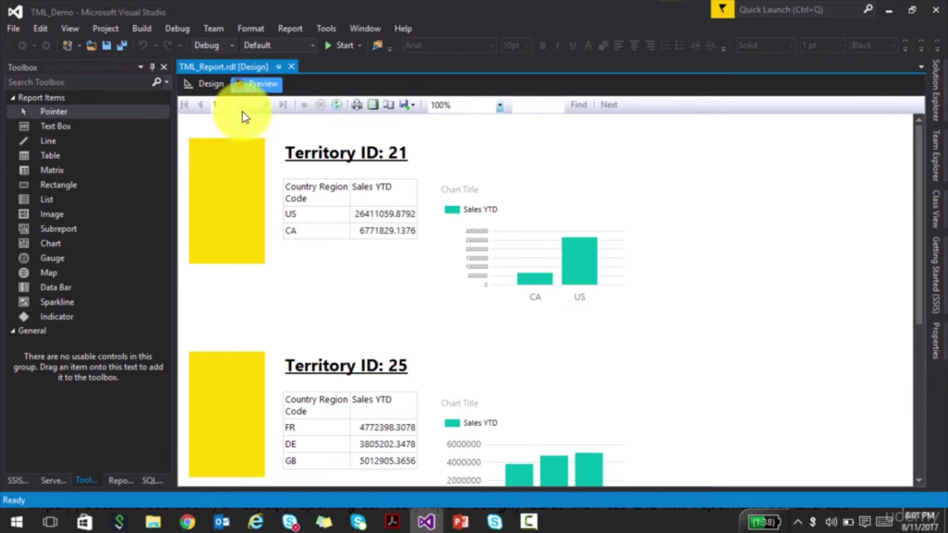
- Format the chart's vertical axis numbers as Currency with $ and 2 decimal places
click(213, 86)
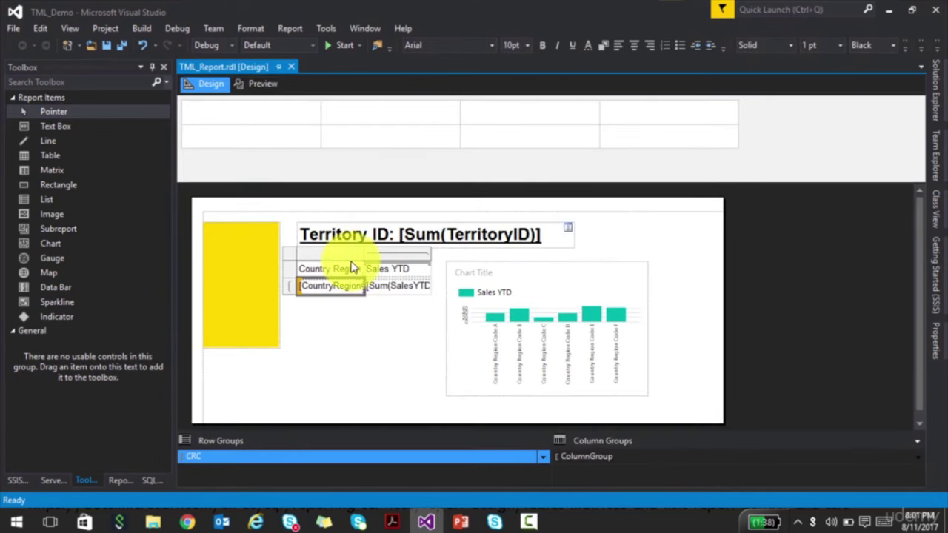
click(464, 364)
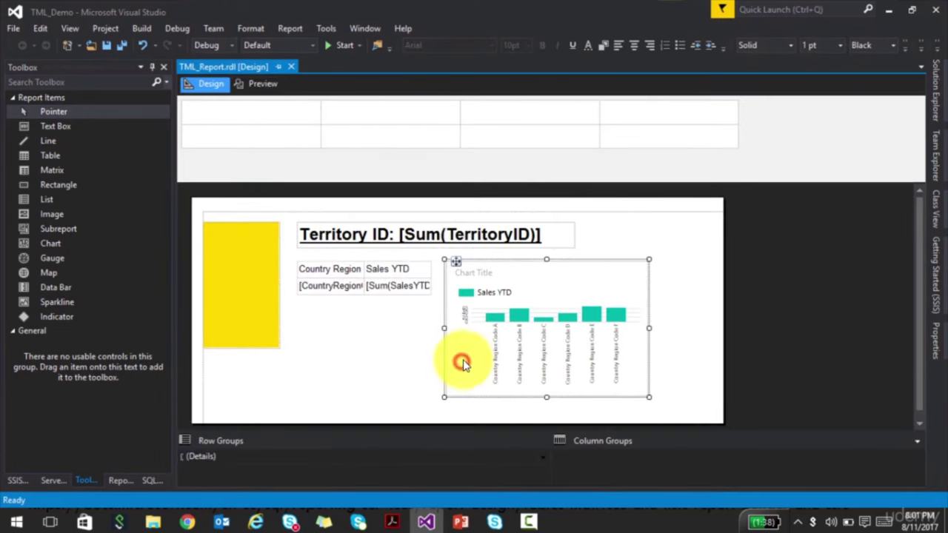
click(465, 322)
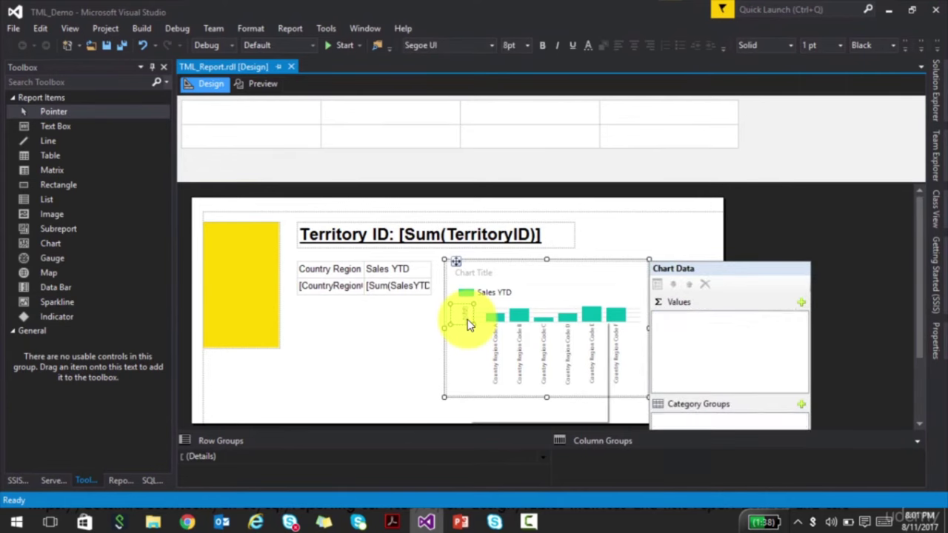
right_click(466, 323)
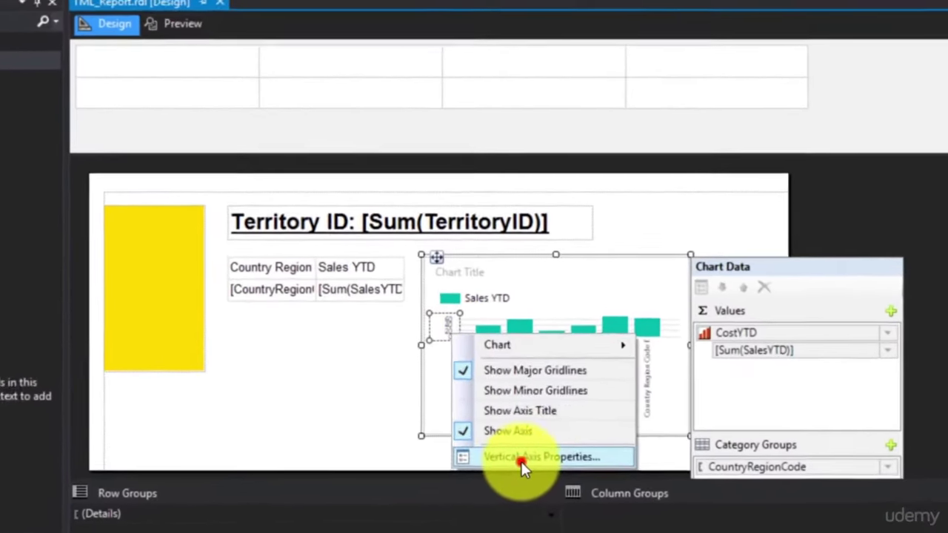
click(520, 458)
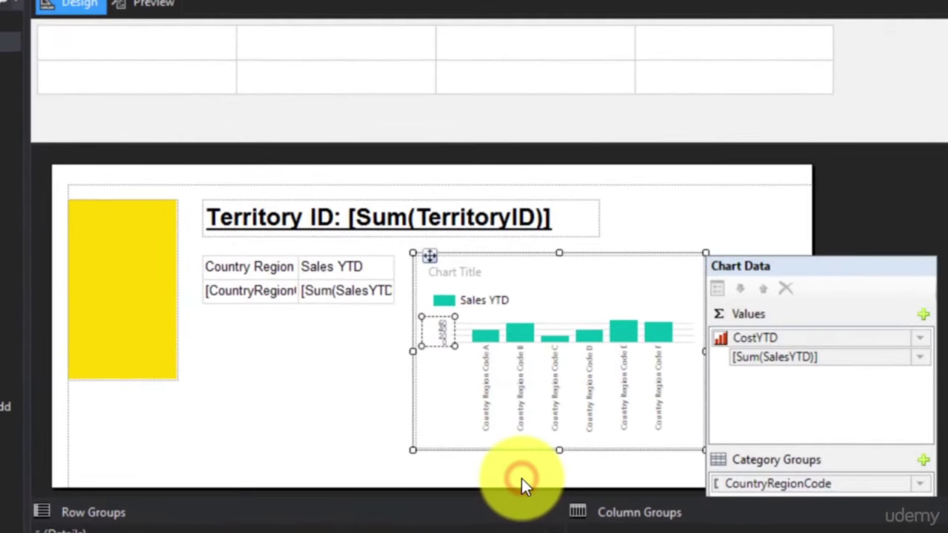
click(163, 78)
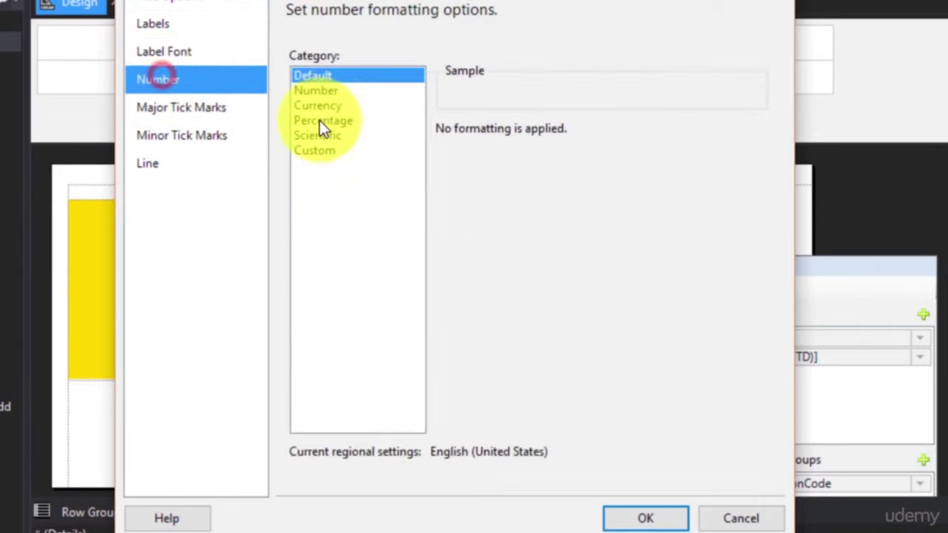
click(328, 106)
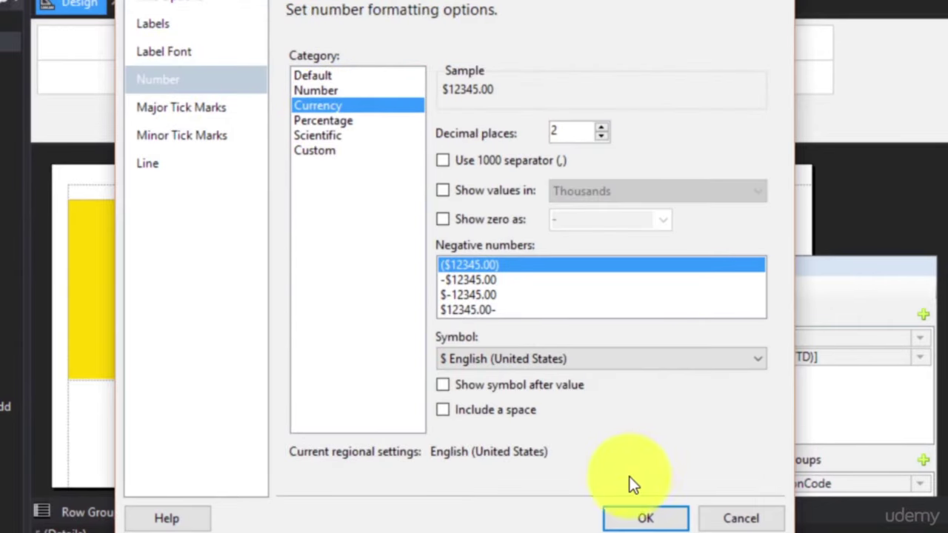
click(640, 517)
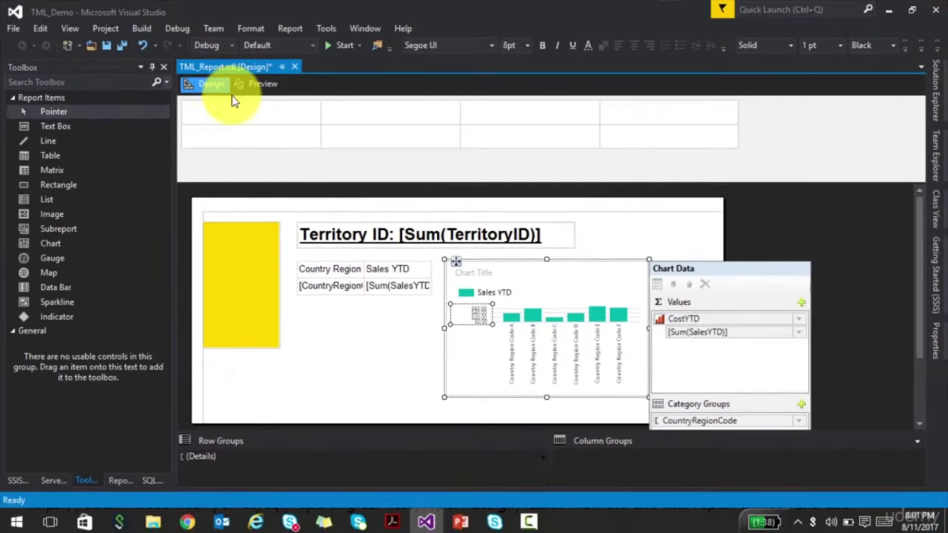
- Preview TML_Report and check each territory chart's axis shows dollar values like $6000000.00
click(261, 84)
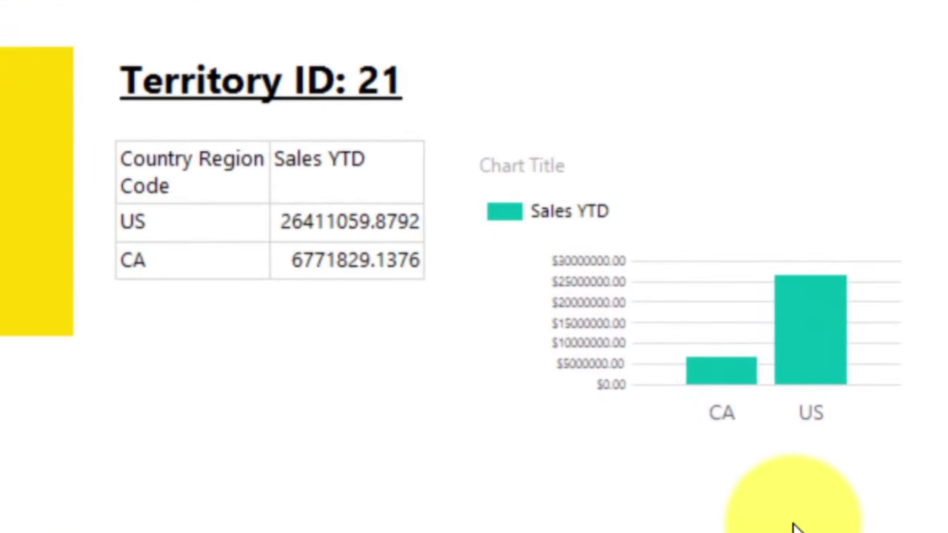
scroll(796, 528, down, 5)
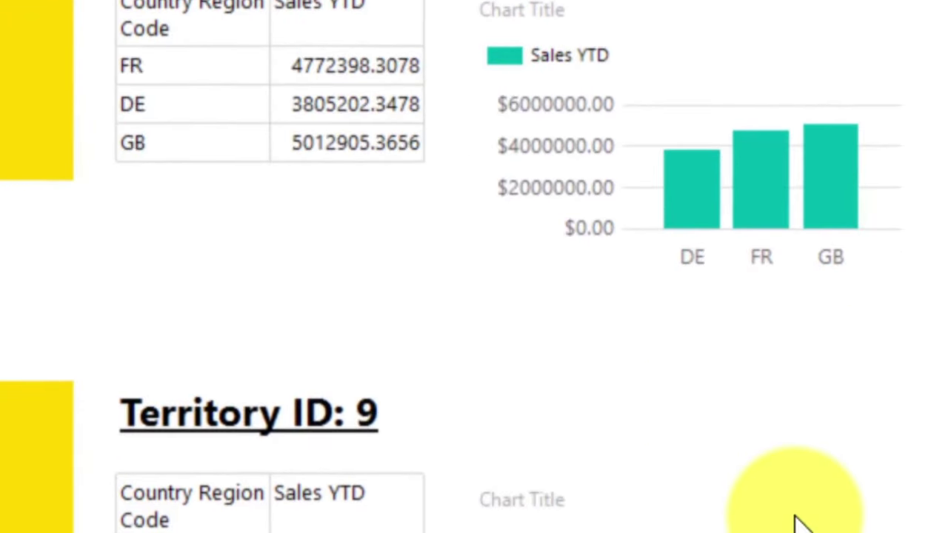
scroll(796, 527, up, 5)
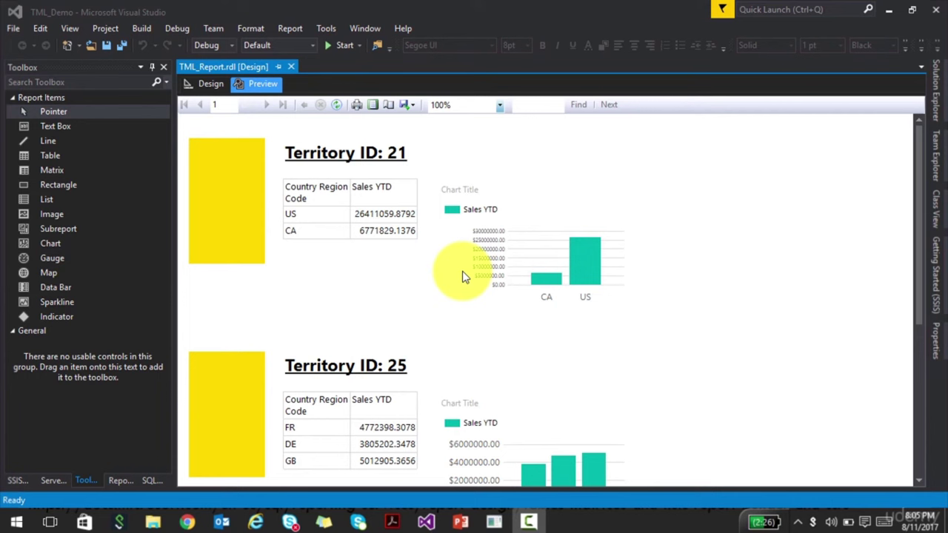
click(936, 96)
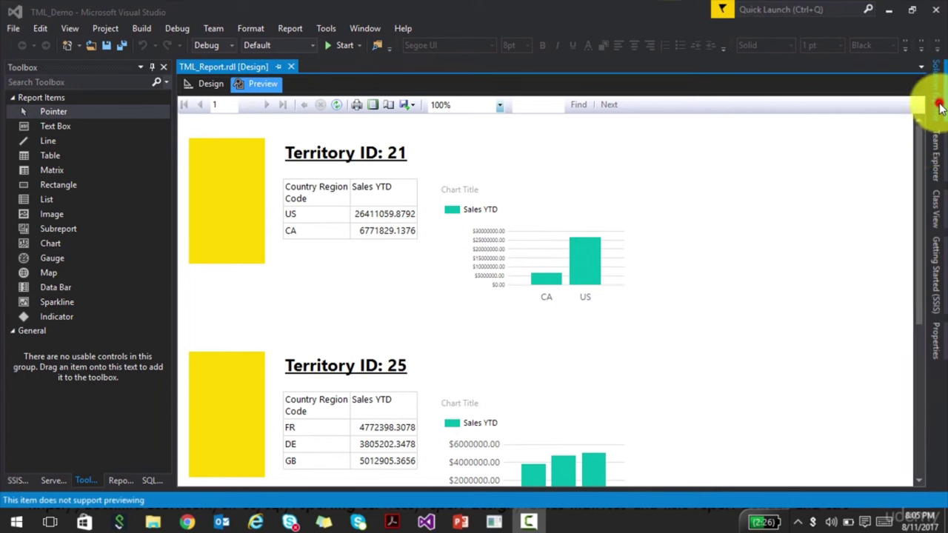
- Add a new blank Report item named visual.rdl to the project's Reports folder
double_click(758, 168)
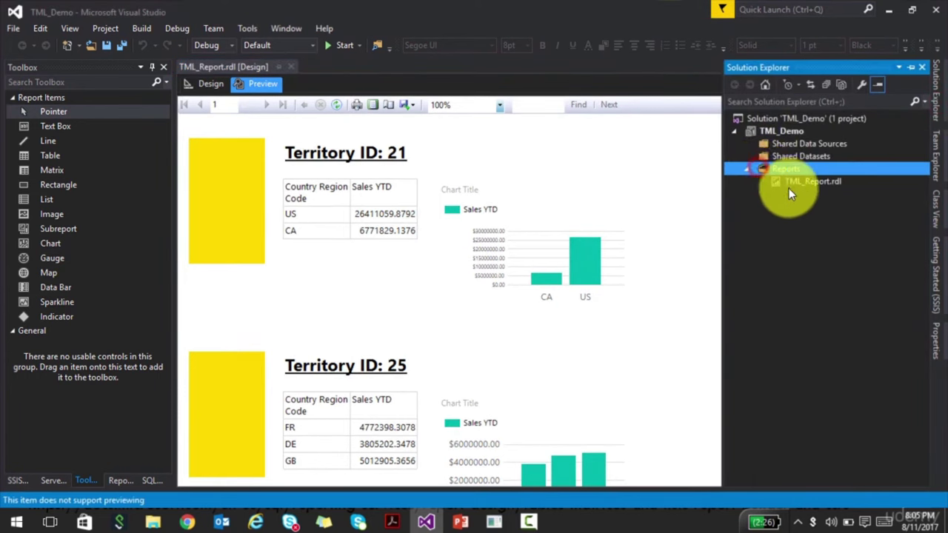
right_click(783, 171)
mouse_move(753, 194)
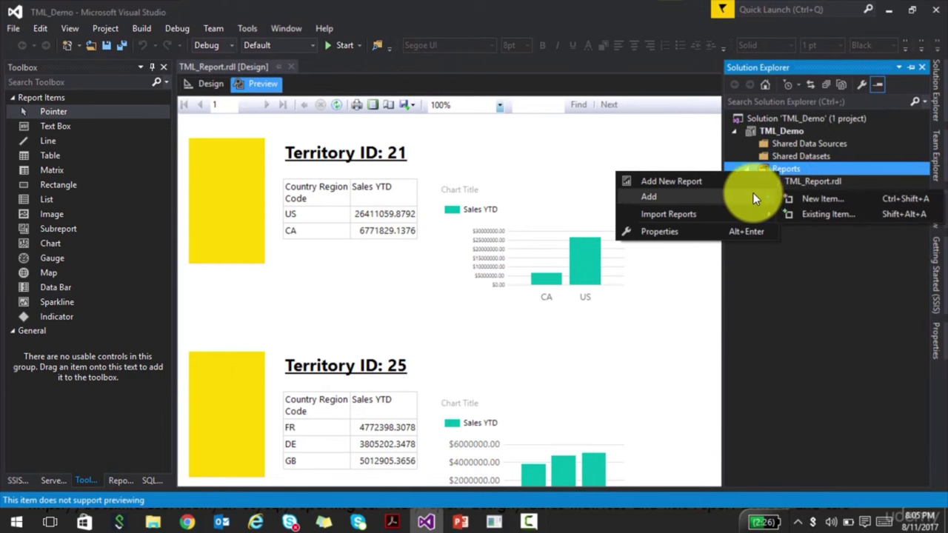
click(803, 202)
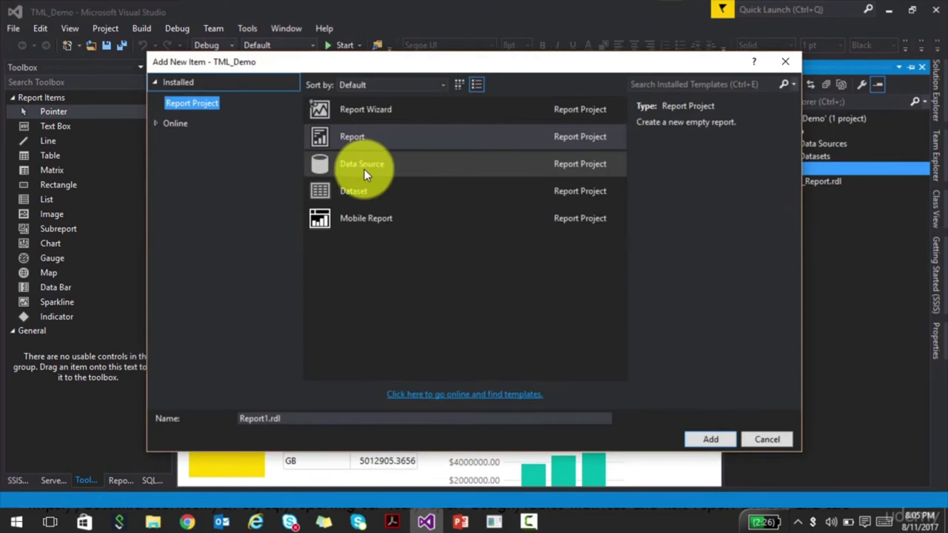
click(350, 141)
drag(237, 420, 282, 419)
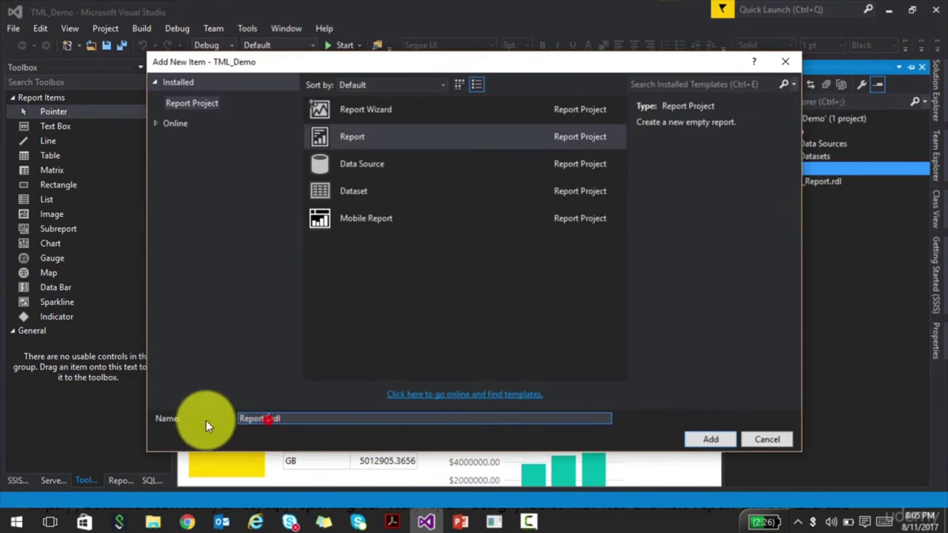
text(vids)
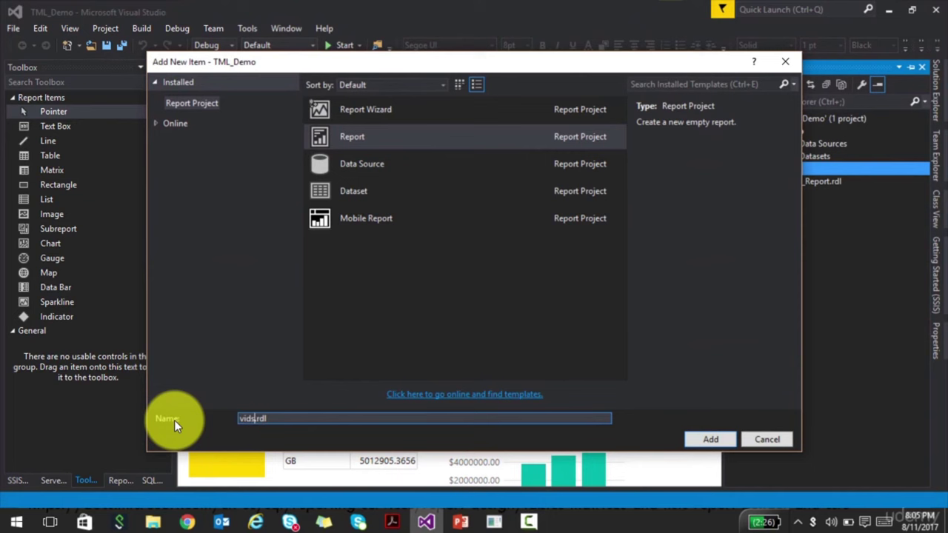
key(BackSpace)
key(BackSpace)
key(BackSpace)
text(isual)
key(Return)
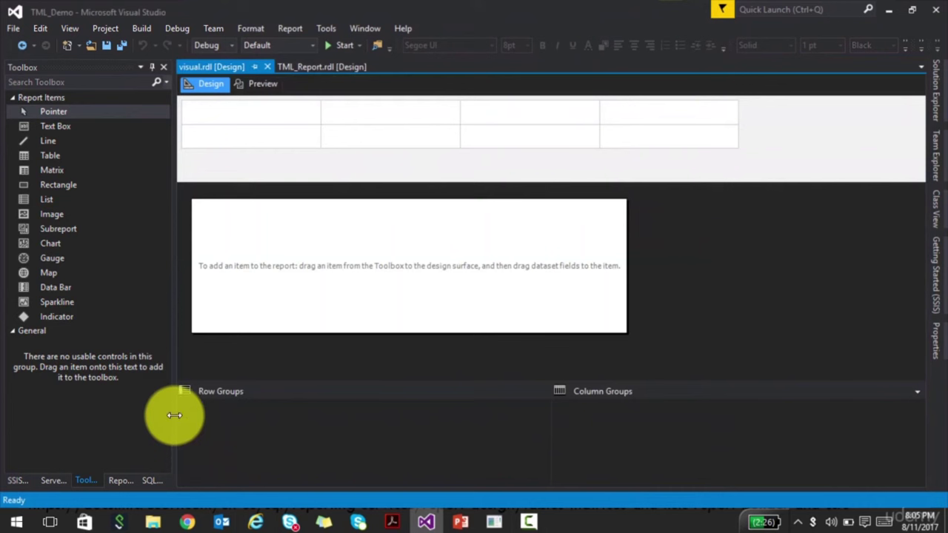
- From the Report Data pane, start a new dataset embedded in the report
click(63, 483)
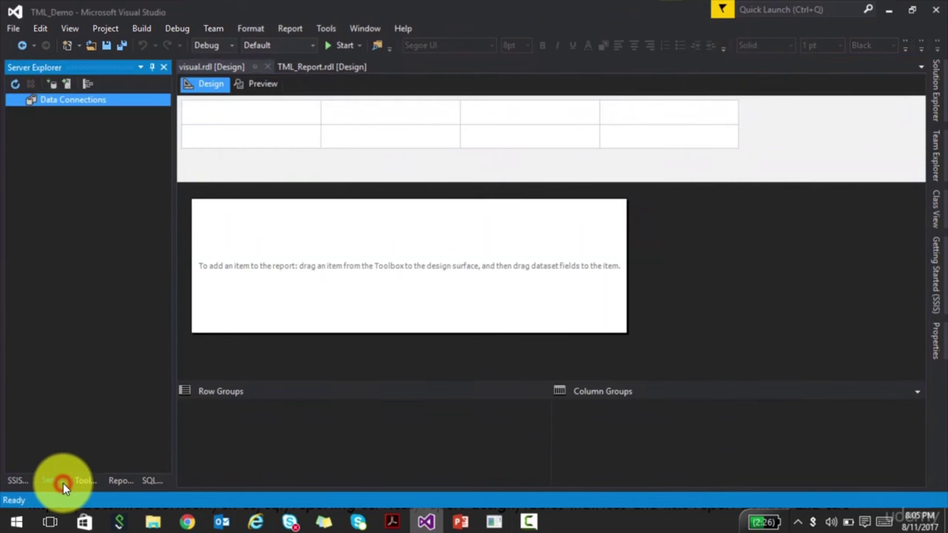
click(117, 480)
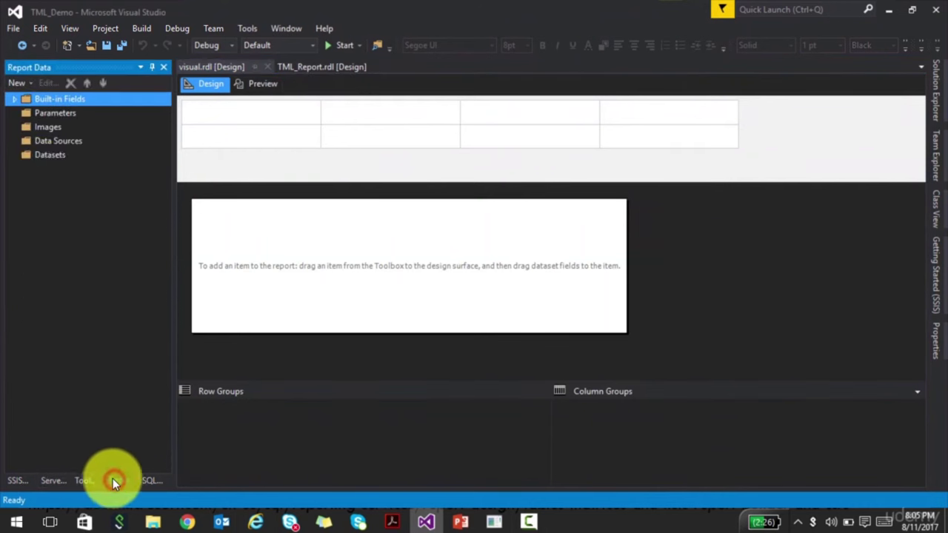
right_click(49, 157)
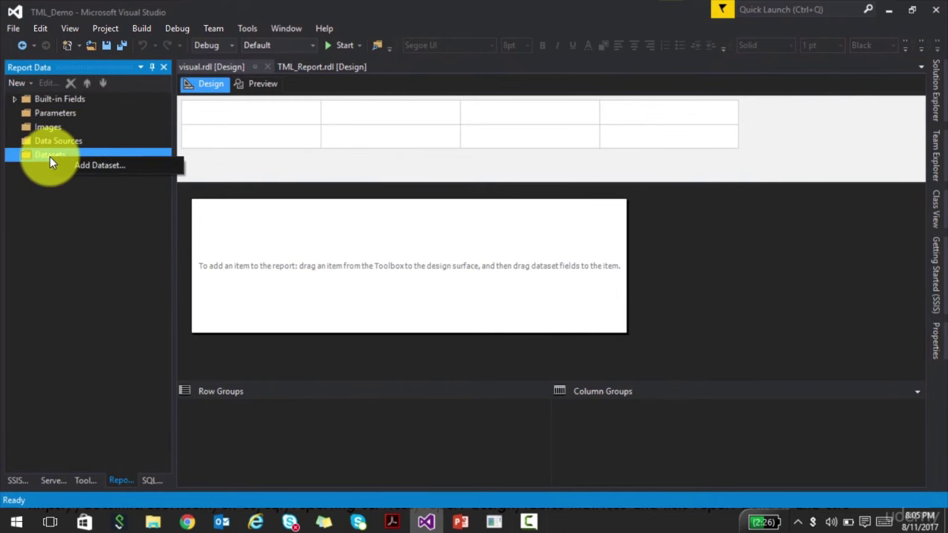
click(65, 164)
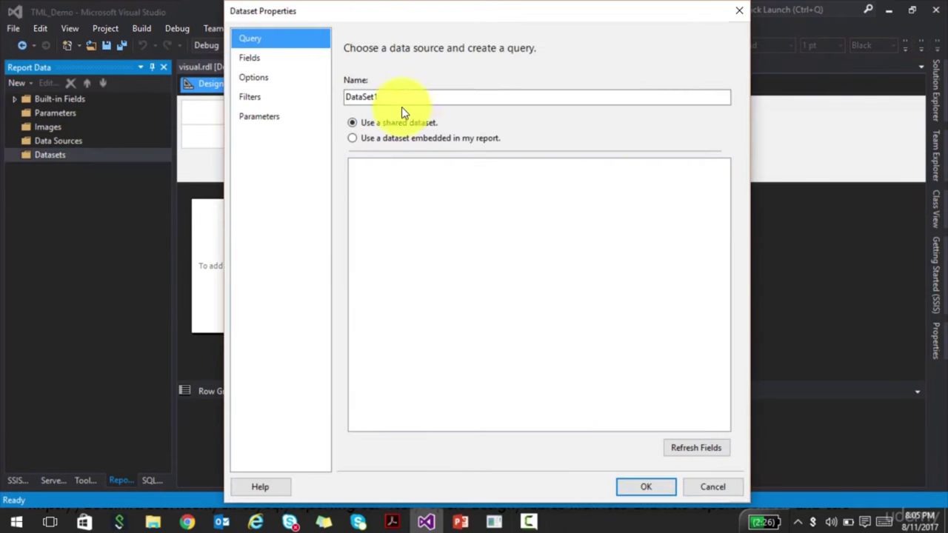
click(413, 137)
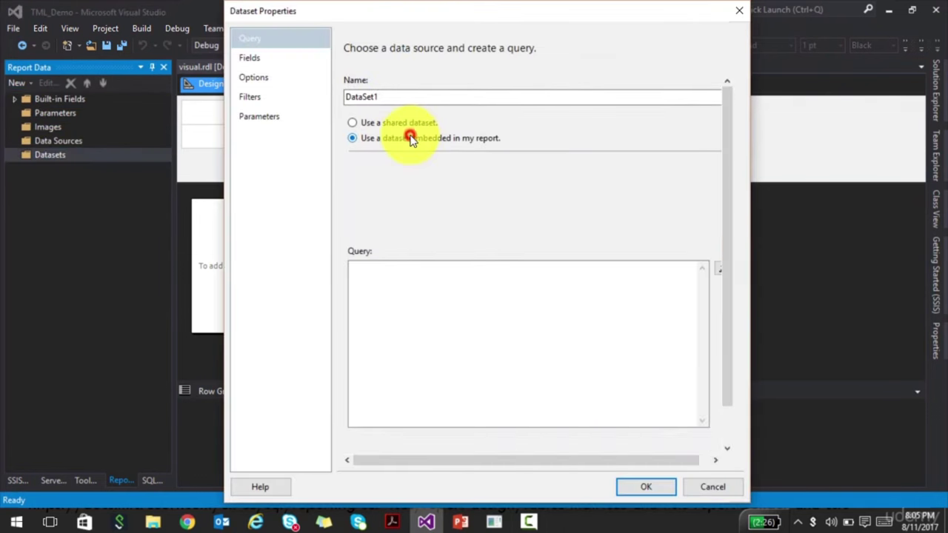
- Create a new data source connecting to server .\sql2016, database AdventureWorks2016CTP3
click(426, 184)
click(609, 186)
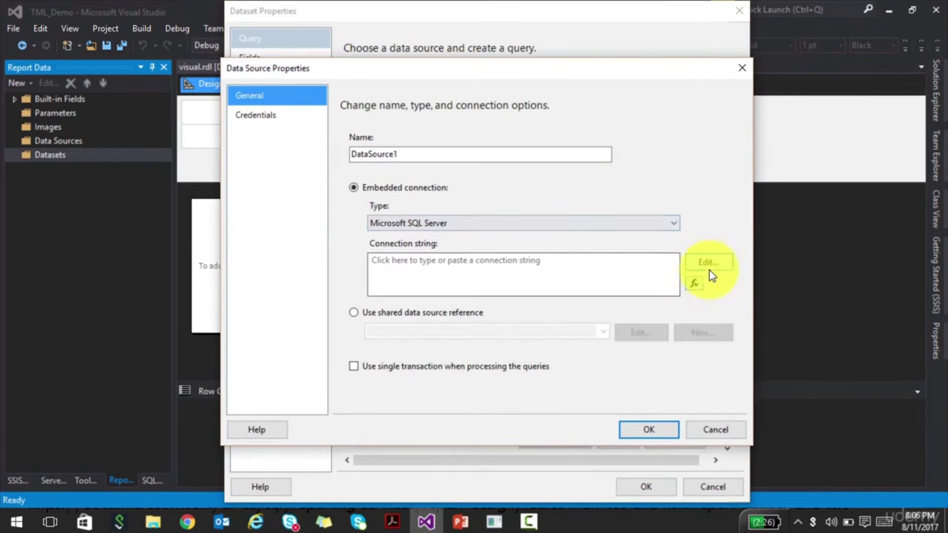
click(707, 264)
text(.\)
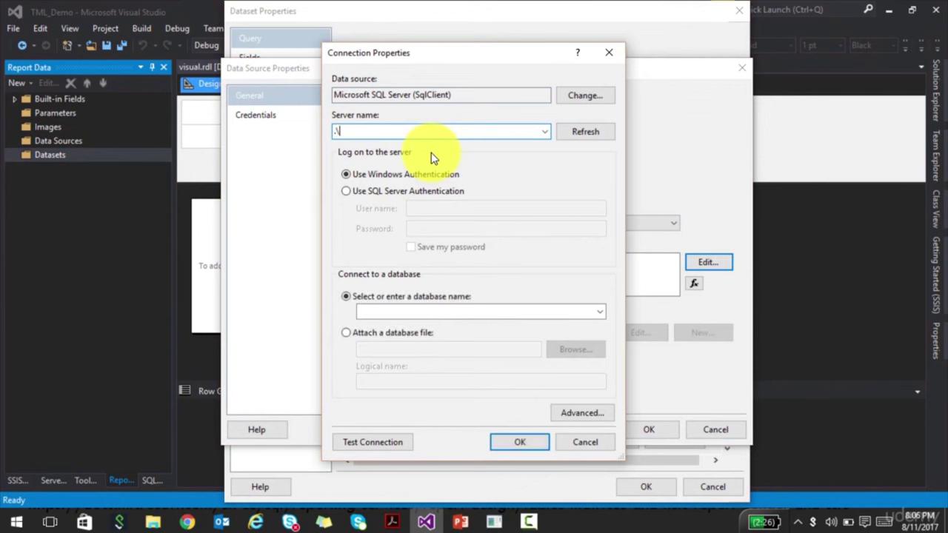
text(sql2016)
click(602, 320)
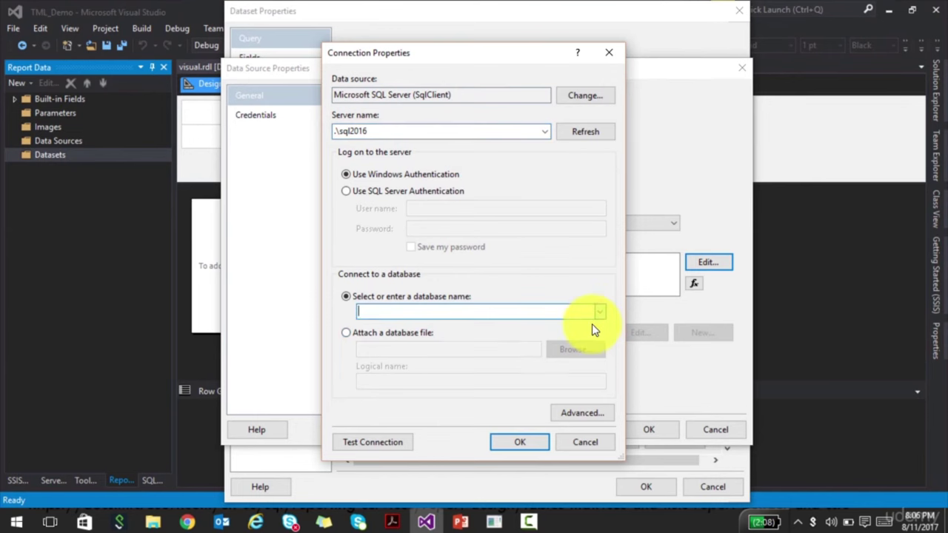
click(592, 324)
click(522, 439)
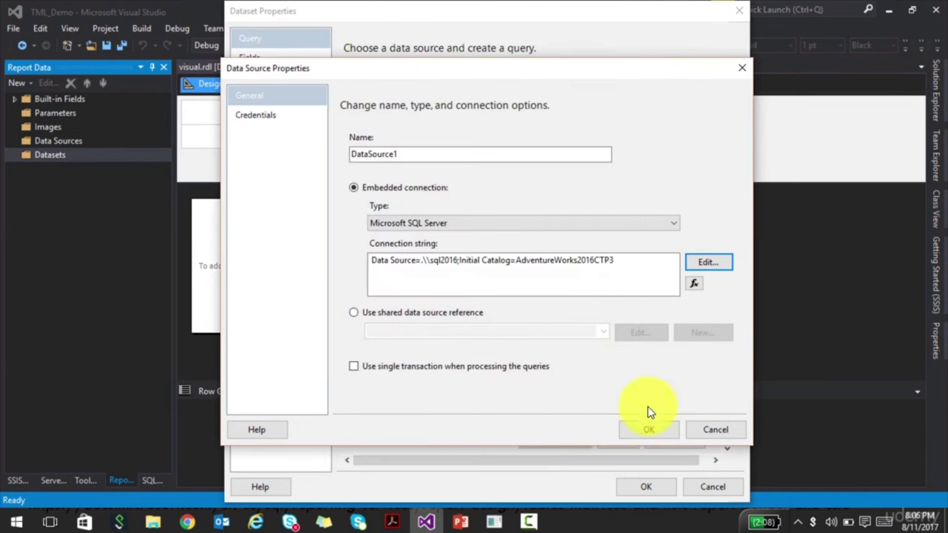
click(649, 429)
- Build the query selecting all columns from Sales.SalesTerritory and finish DataSet1
click(575, 437)
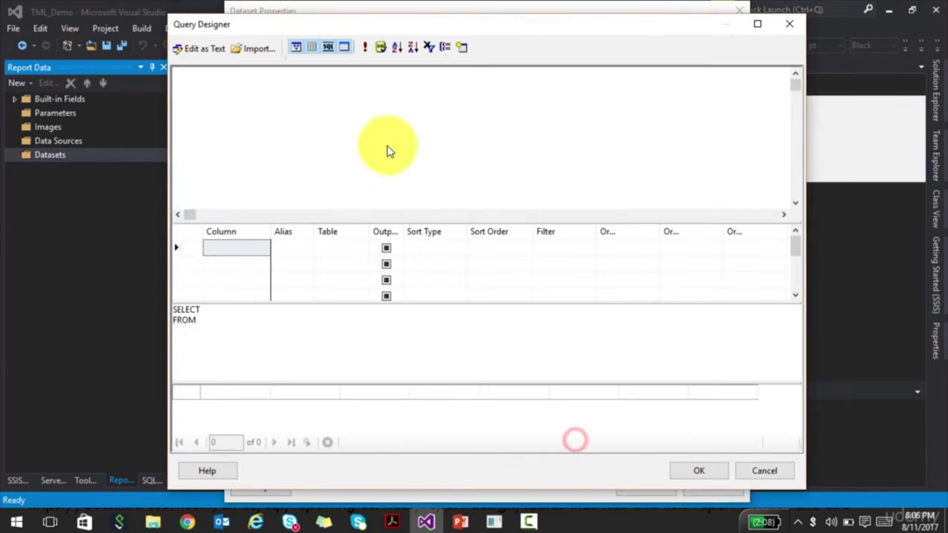
click(462, 47)
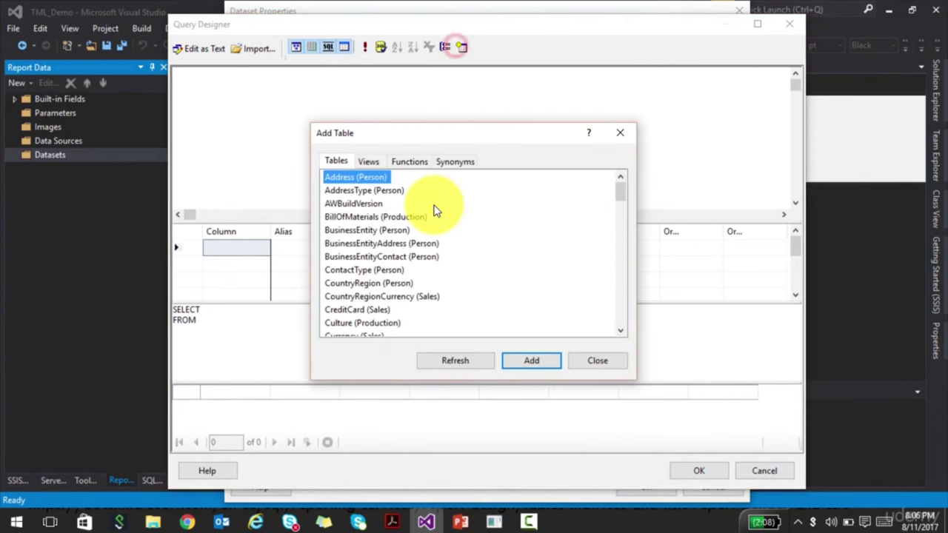
scroll(435, 210, down, 15)
scroll(374, 219, up, 3)
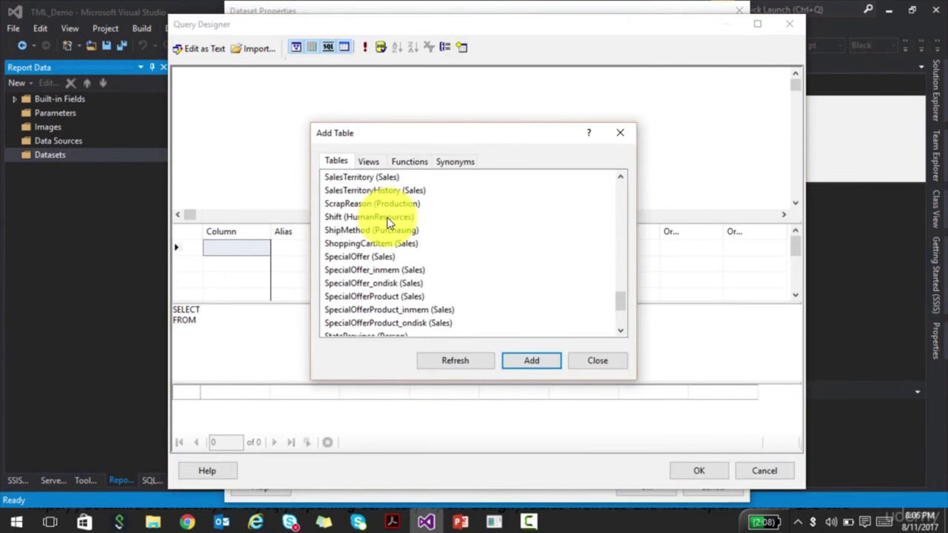
scroll(387, 257, up, 4)
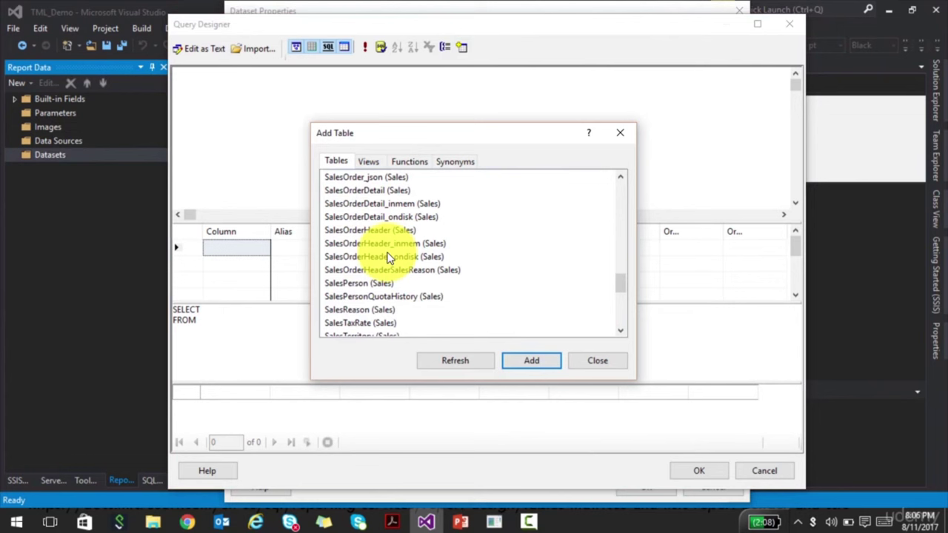
click(387, 334)
click(530, 371)
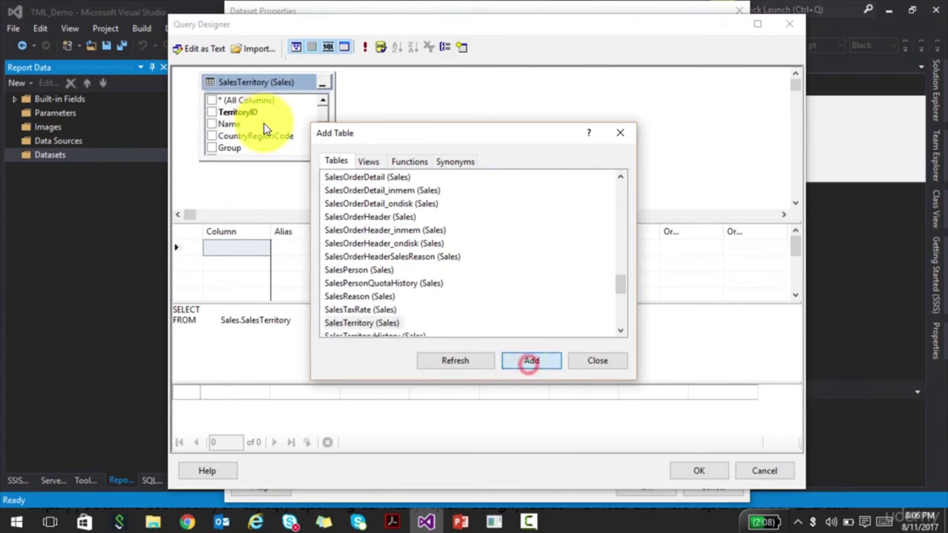
click(595, 363)
click(212, 101)
click(689, 466)
click(655, 487)
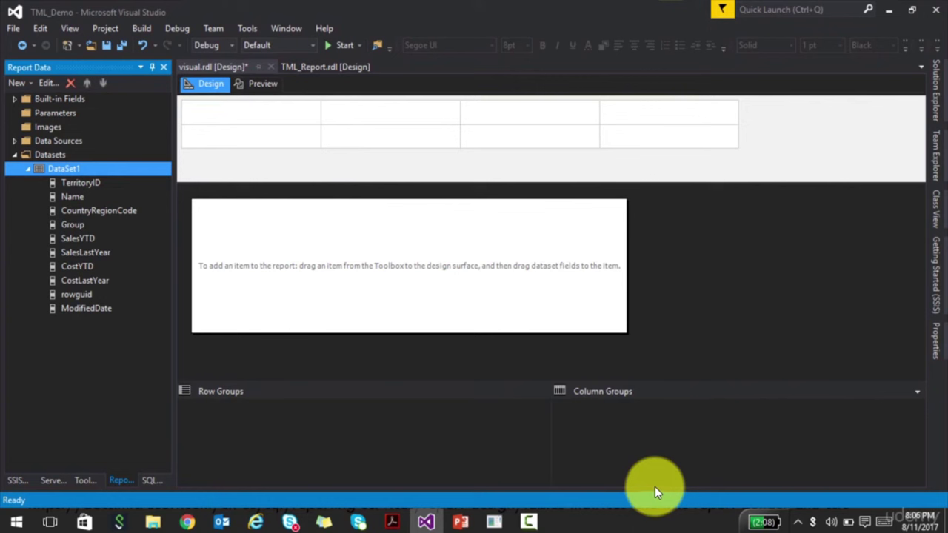
- Insert a chart into the report body using the basic clustered Column type
click(259, 234)
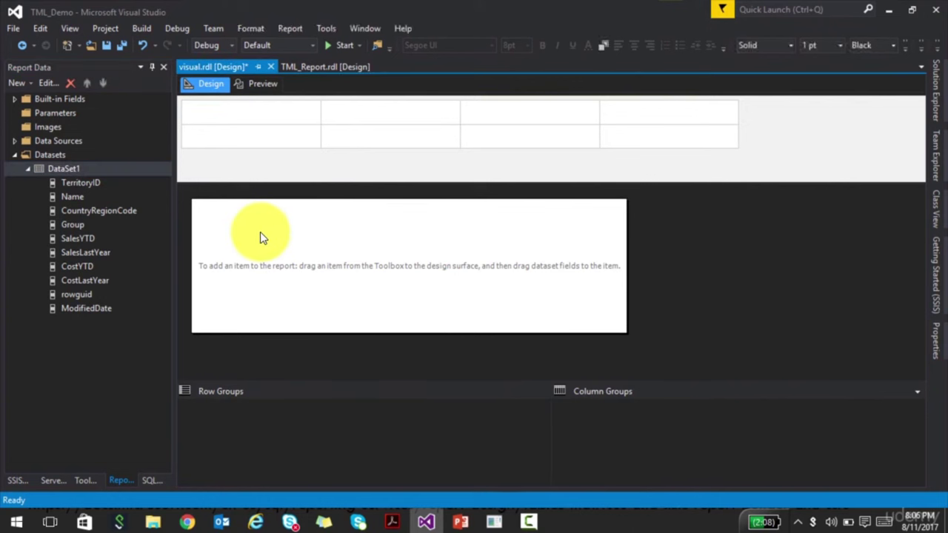
right_click(260, 233)
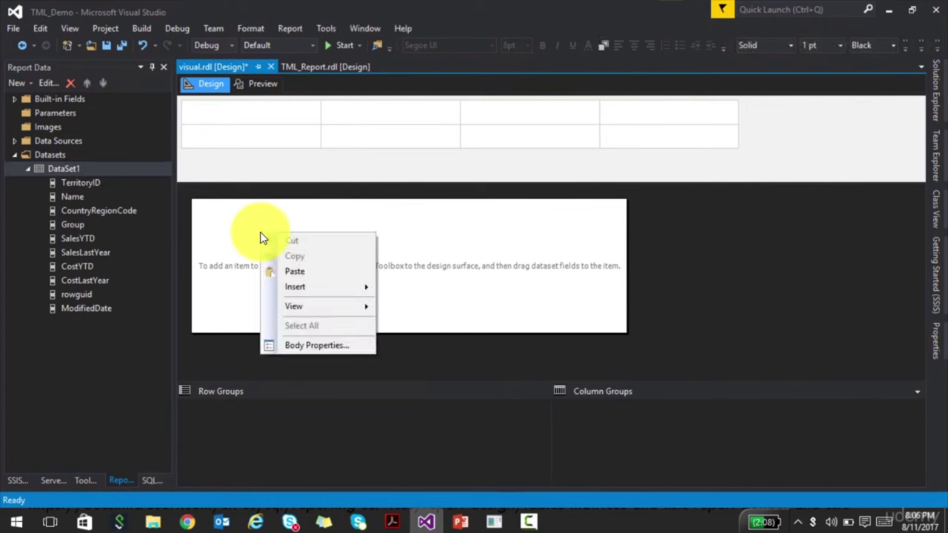
click(300, 286)
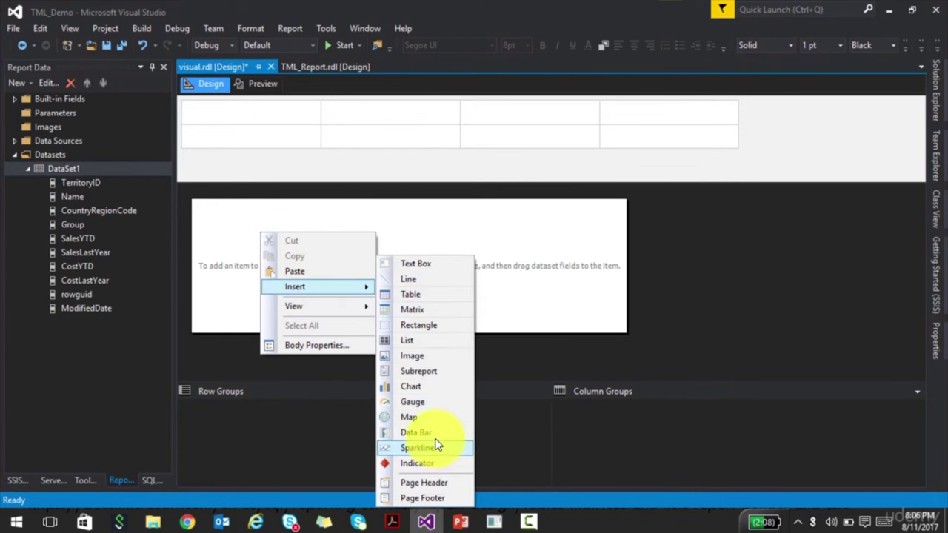
click(425, 388)
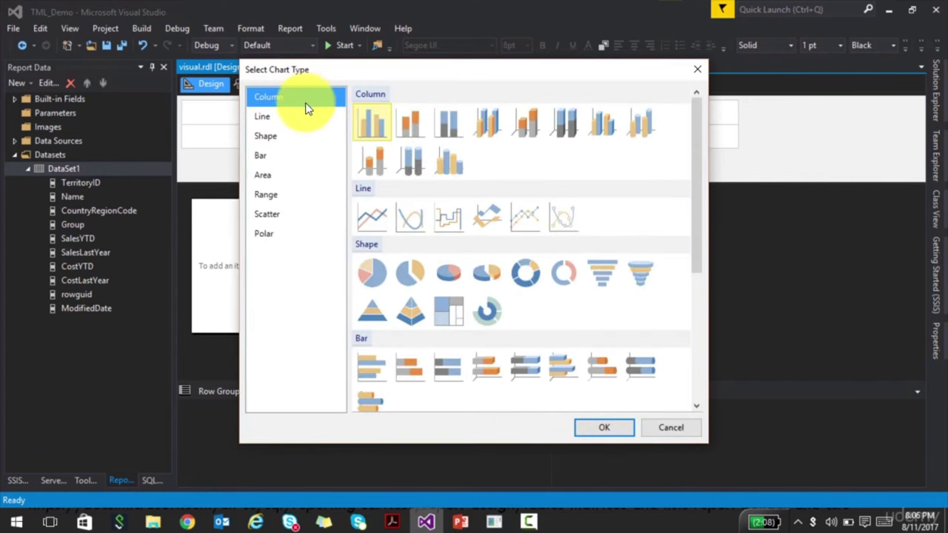
click(302, 117)
click(295, 156)
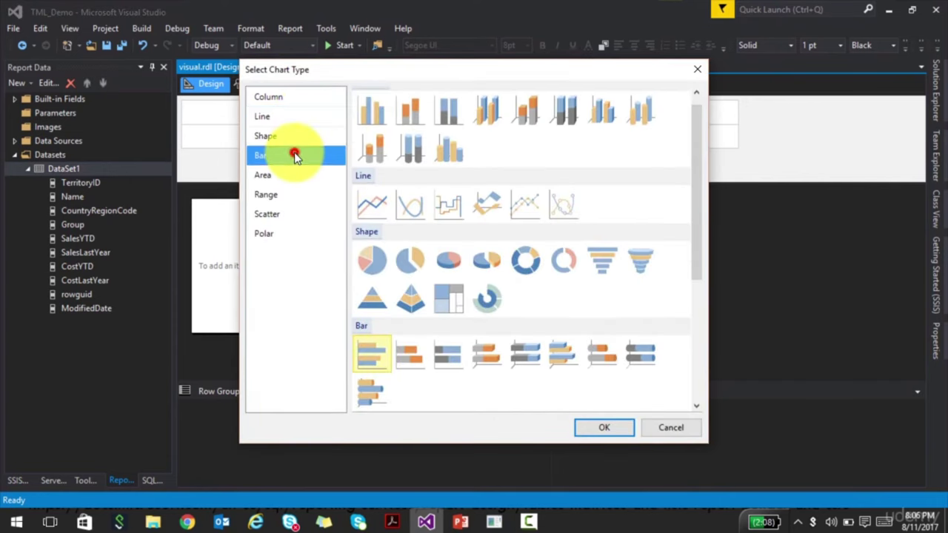
click(295, 176)
click(300, 219)
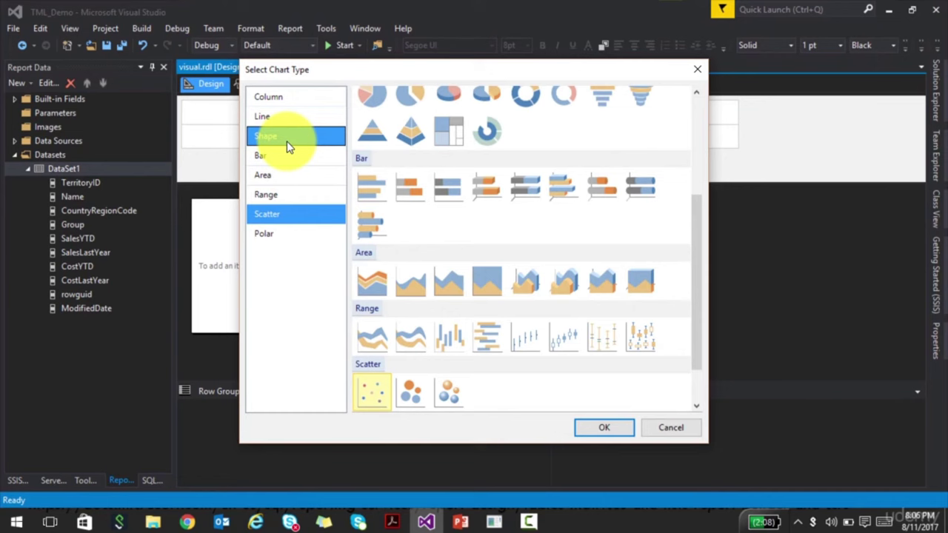
click(289, 98)
click(363, 106)
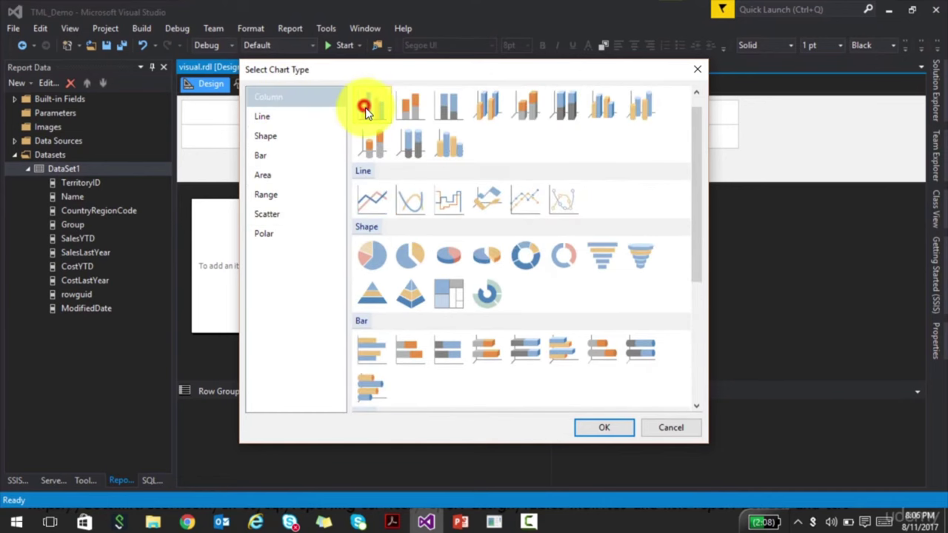
click(588, 430)
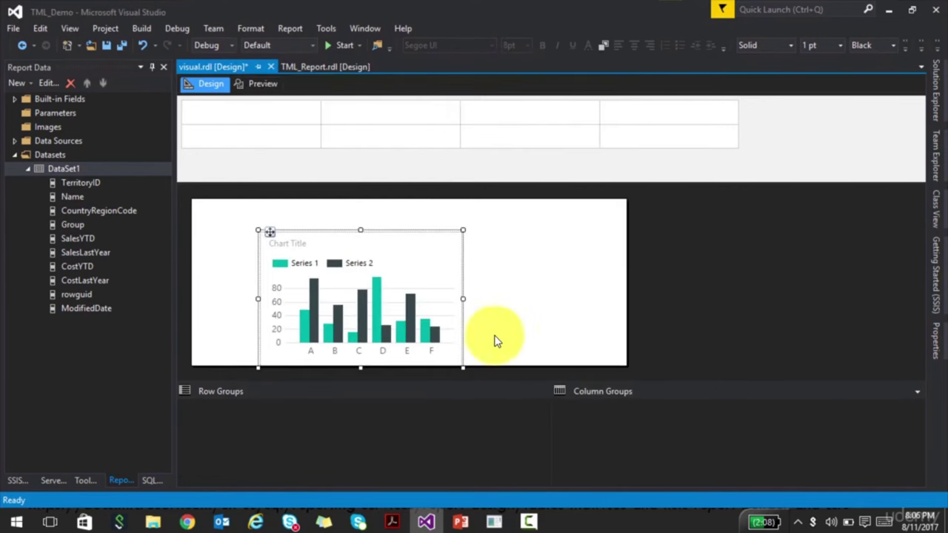
- Move the column chart to the top-left and enlarge it
drag(273, 232, 235, 224)
drag(425, 361, 599, 400)
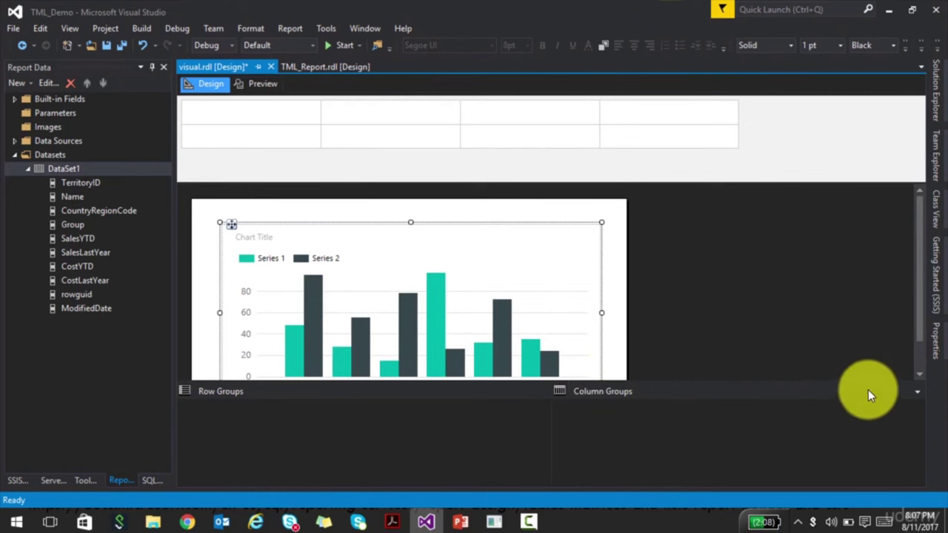
click(917, 391)
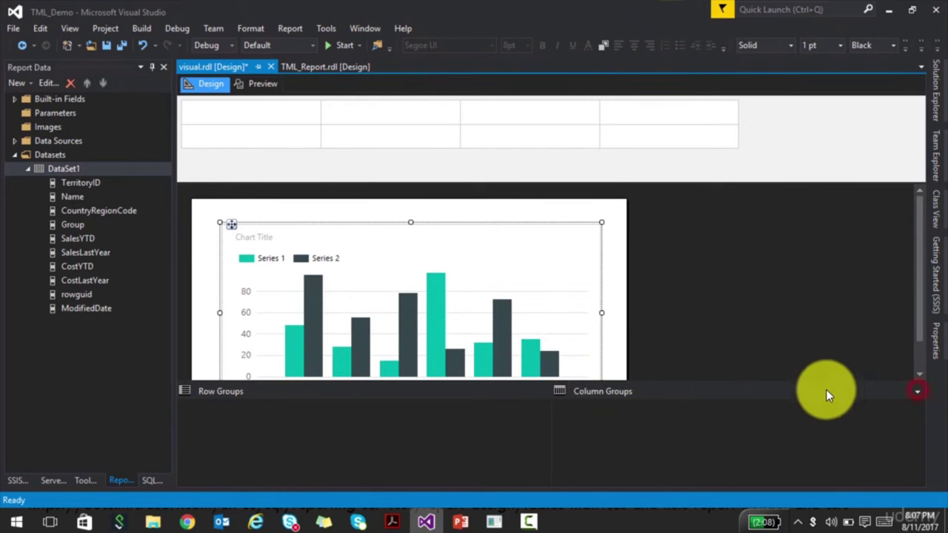
drag(771, 382, 779, 451)
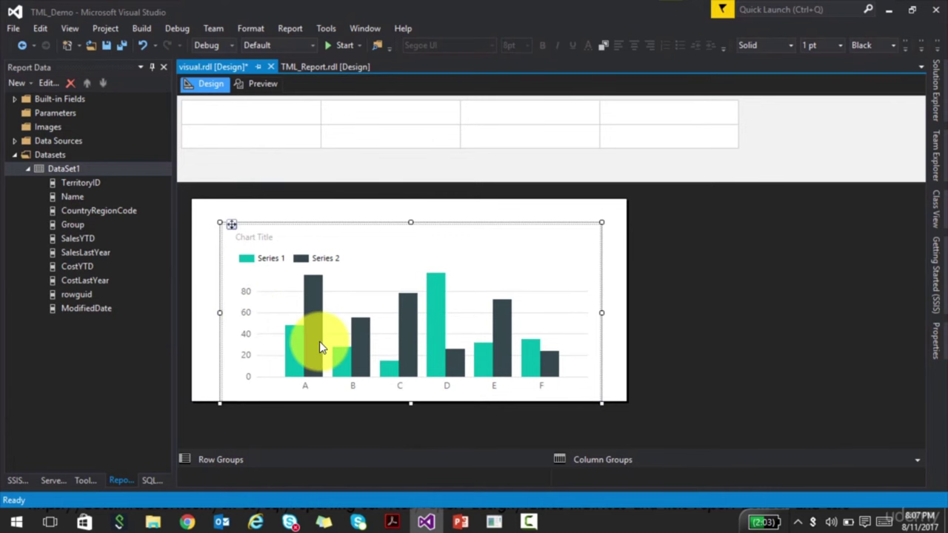
- Plot summed SalesYTD by CountryRegionCode in the chart and preview the report
click(320, 345)
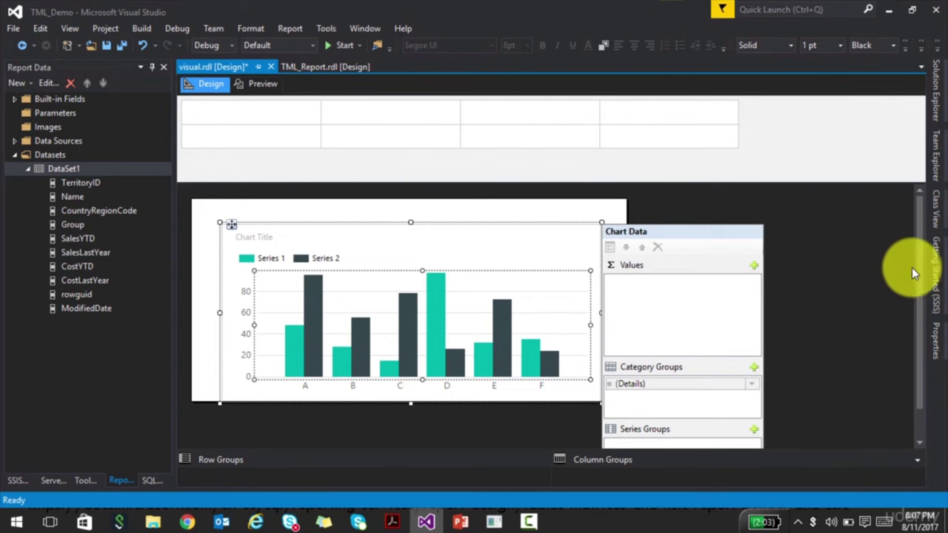
drag(920, 268, 921, 306)
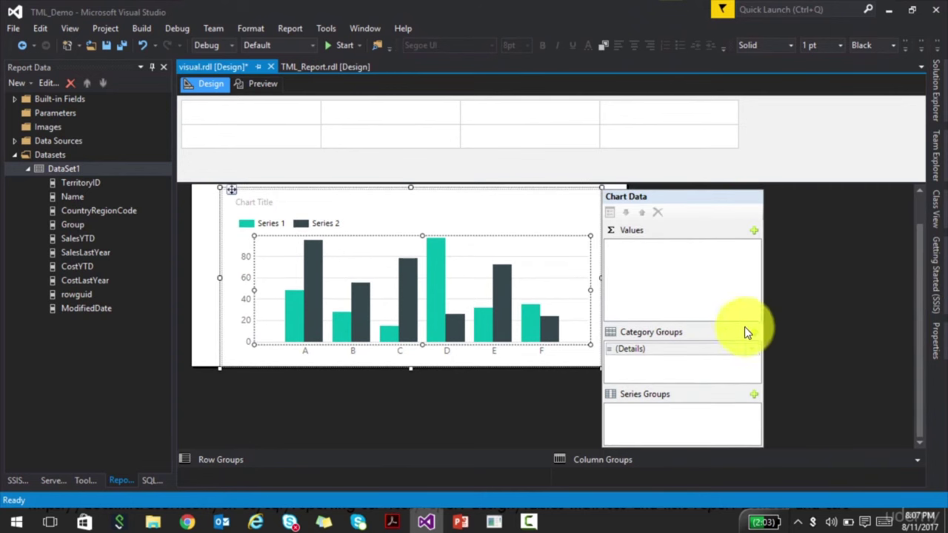
click(754, 351)
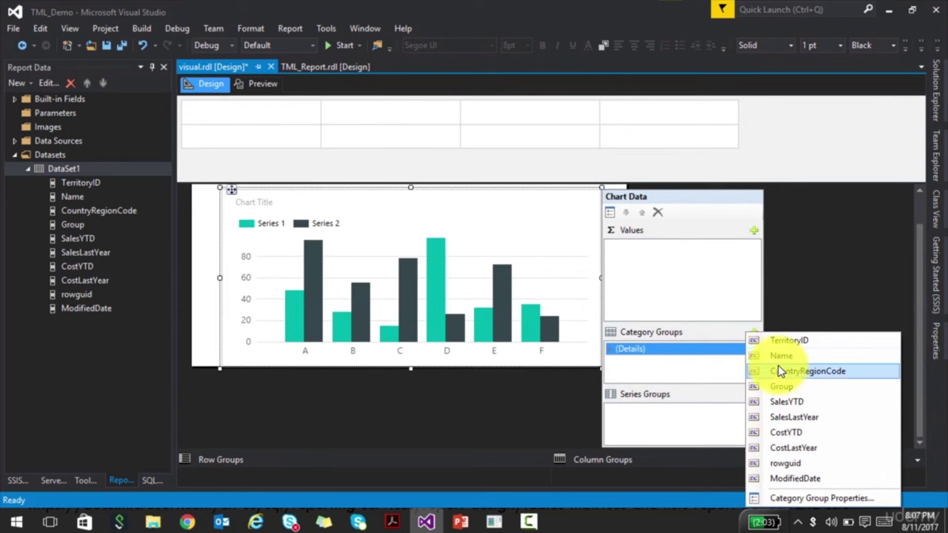
click(781, 372)
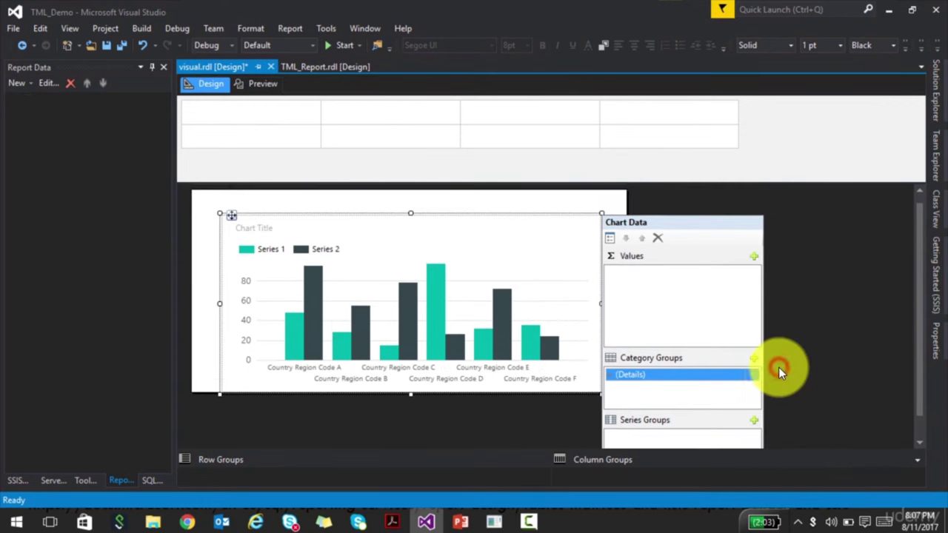
click(756, 257)
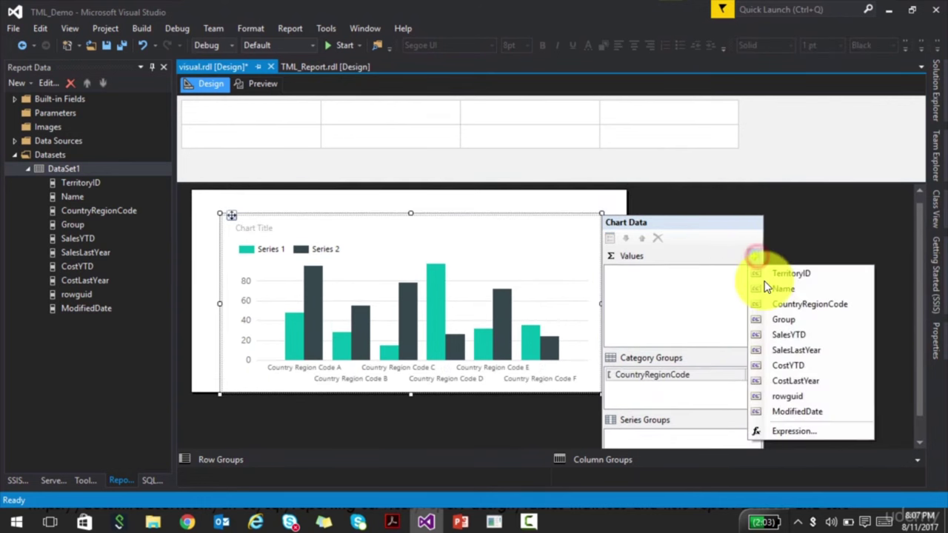
click(778, 337)
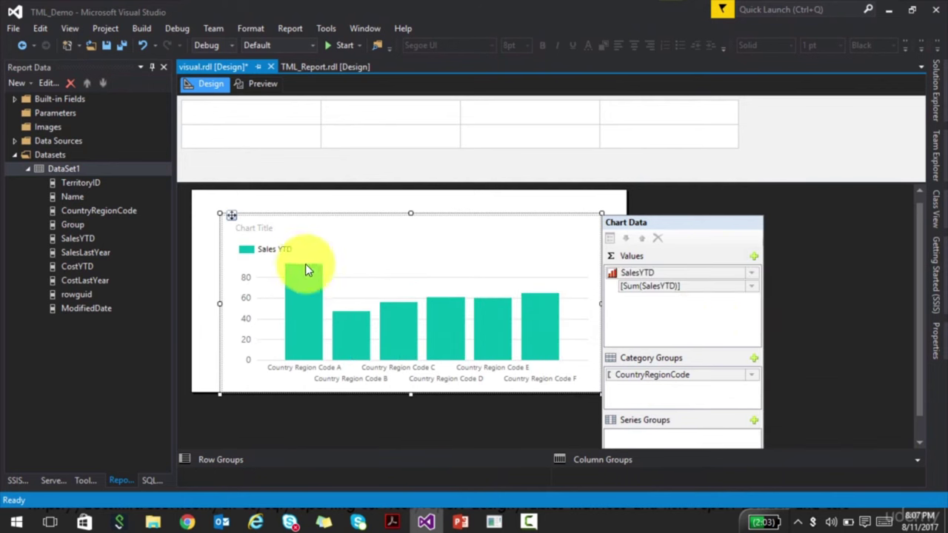
click(252, 85)
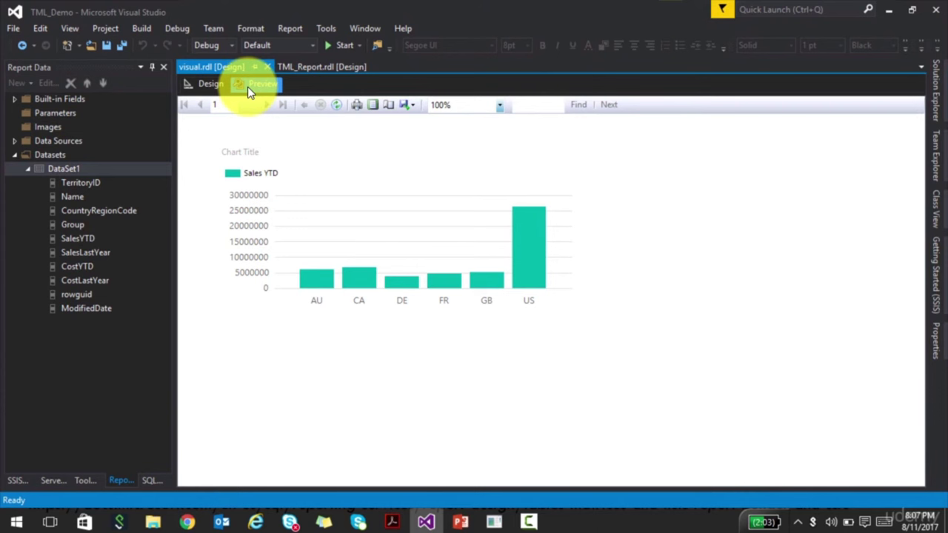
- Retitle the column chart 'CRC Sales'
click(215, 84)
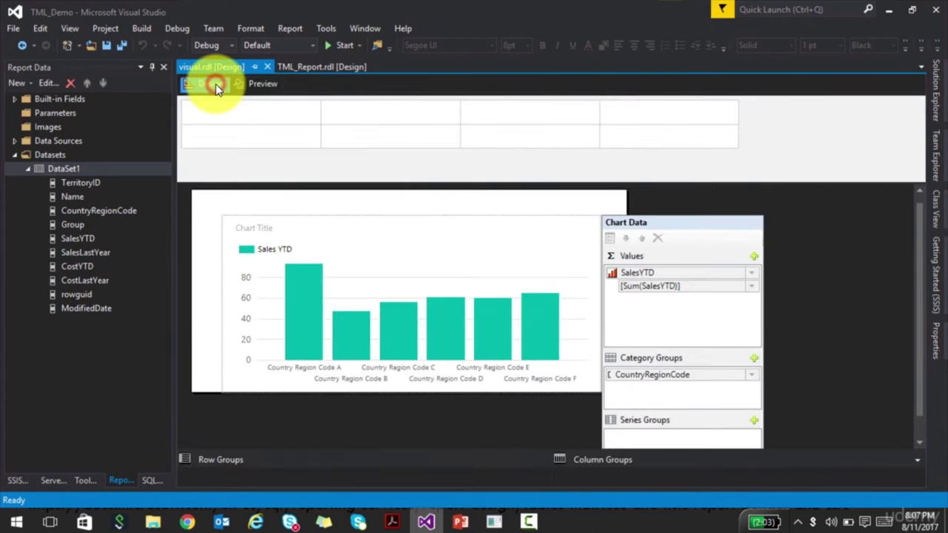
click(268, 226)
click(267, 225)
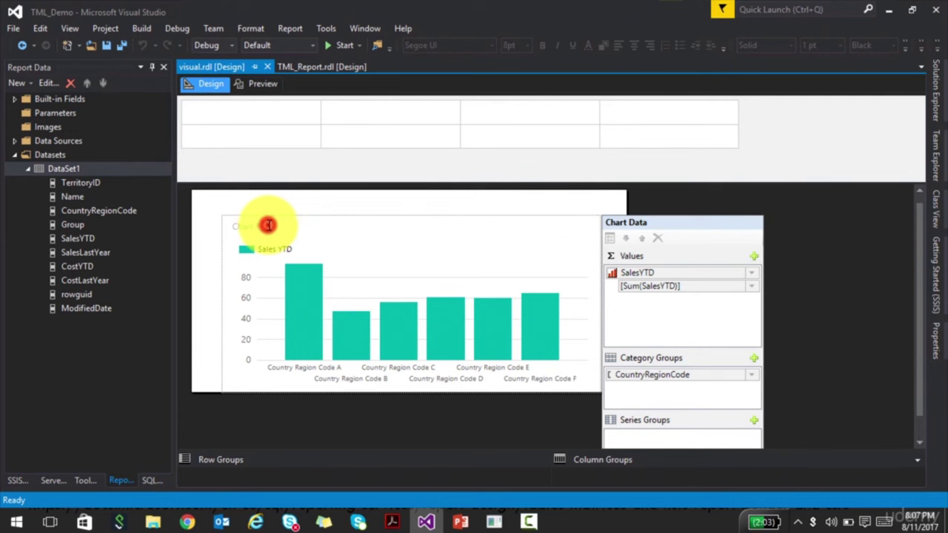
key(ctrl+a)
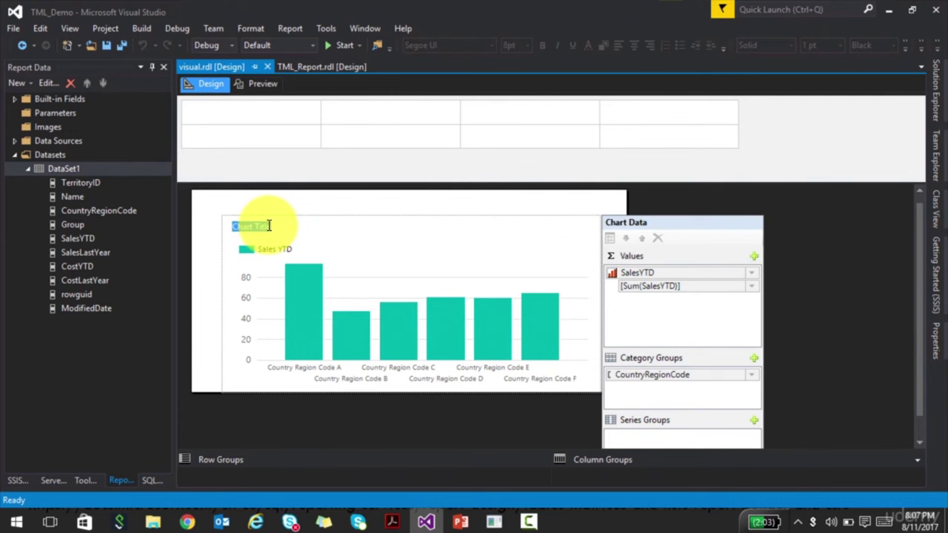
text(CoC Sales)
click(303, 203)
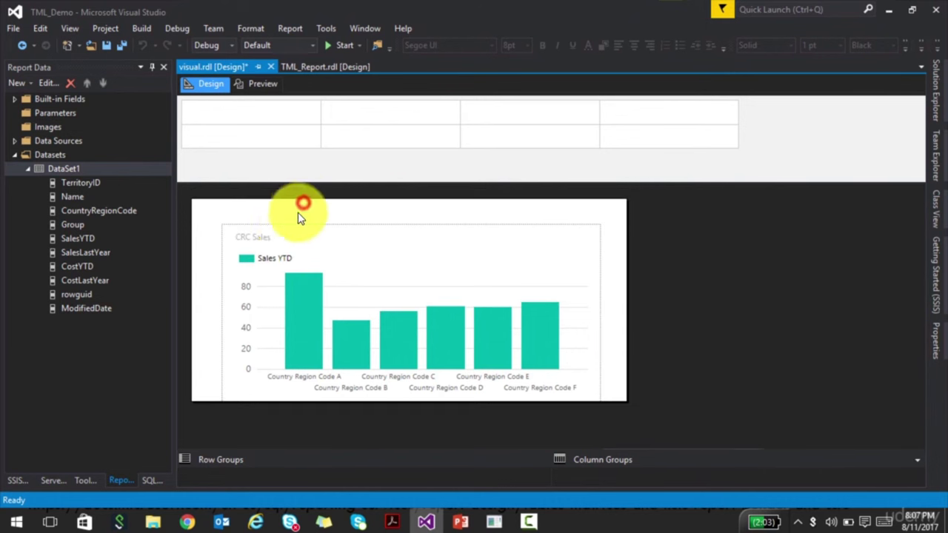
- Review the chart title's properties and expression, closing them without changes
click(263, 239)
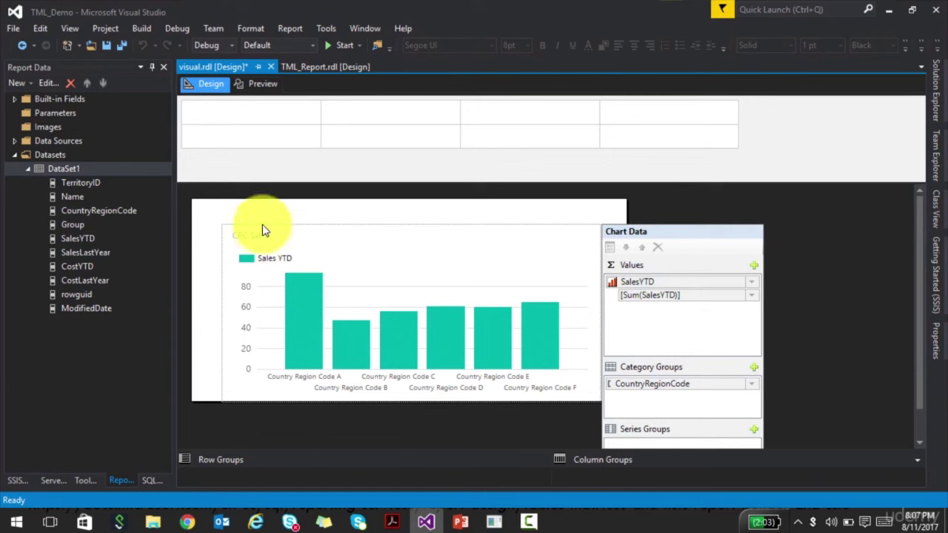
click(263, 216)
click(260, 239)
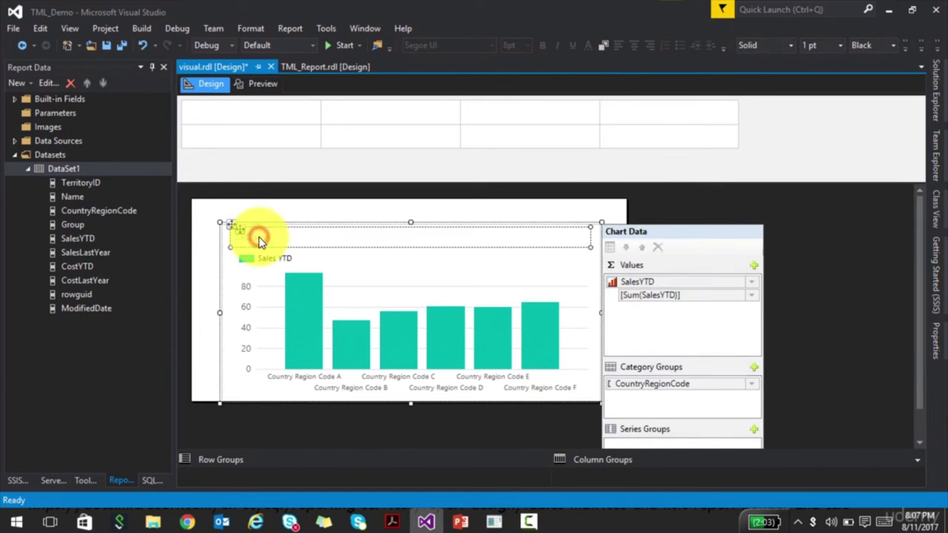
click(239, 231)
right_click(241, 232)
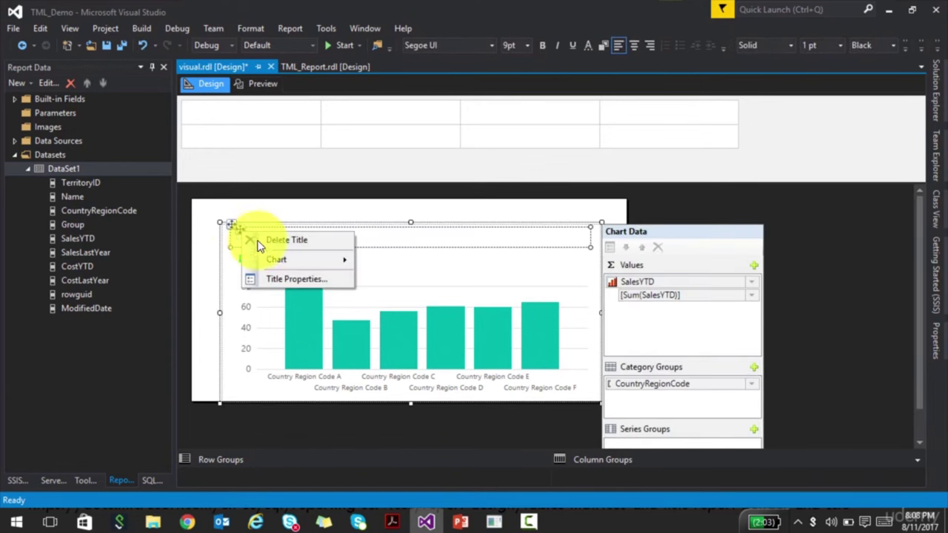
click(282, 277)
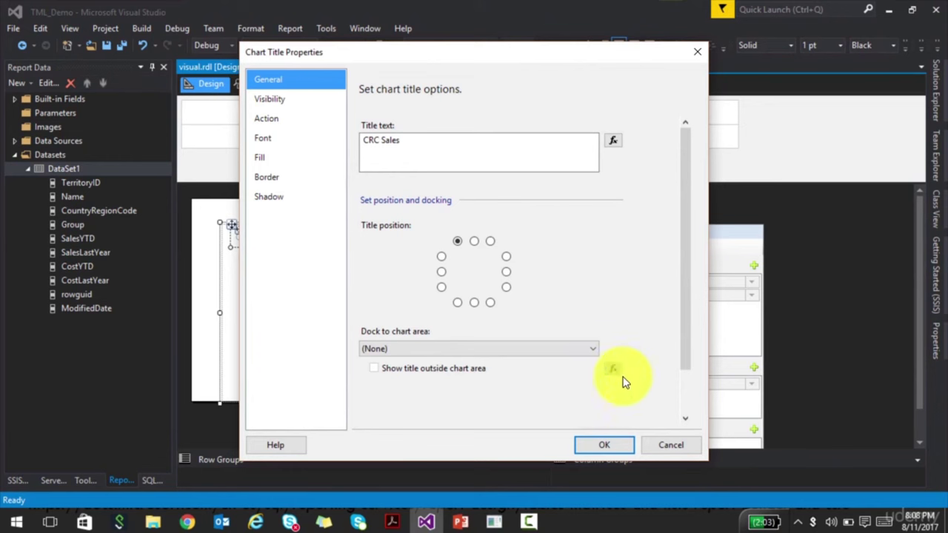
click(613, 141)
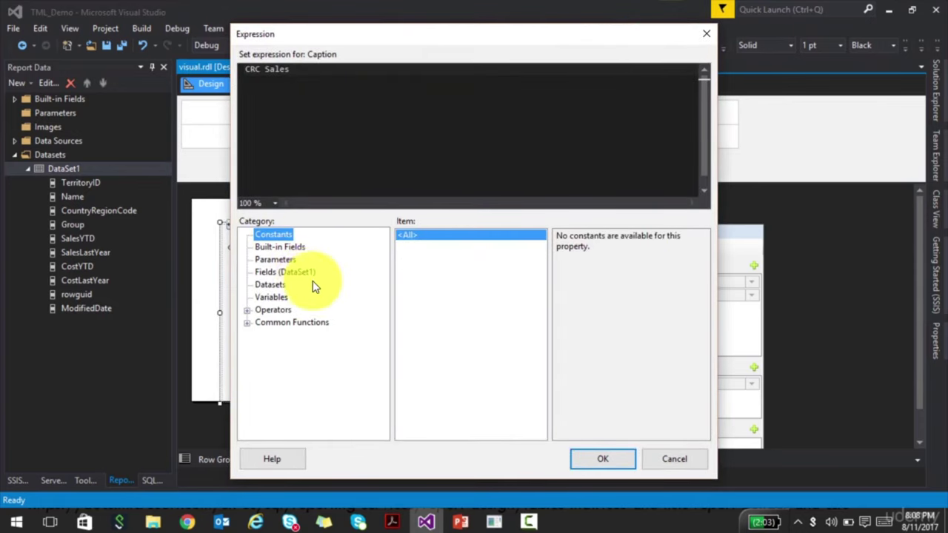
click(674, 459)
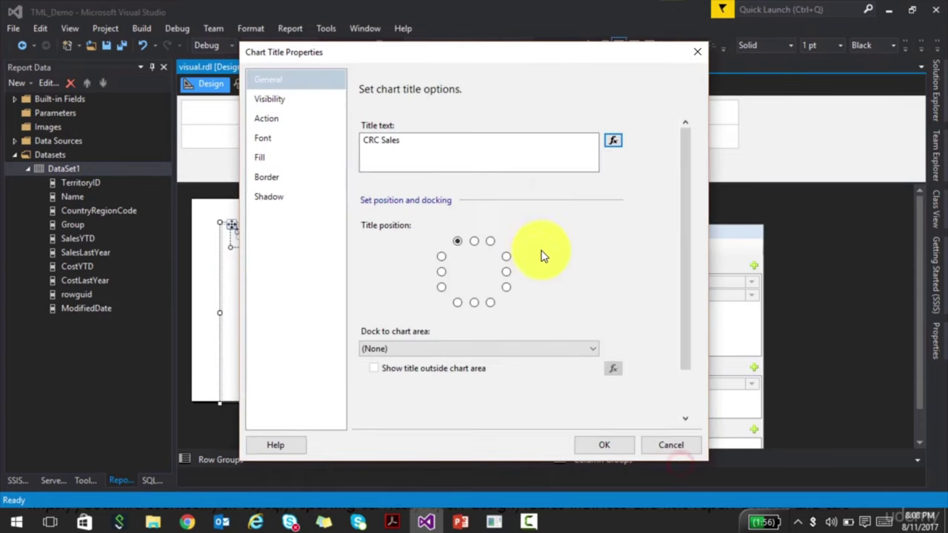
click(668, 444)
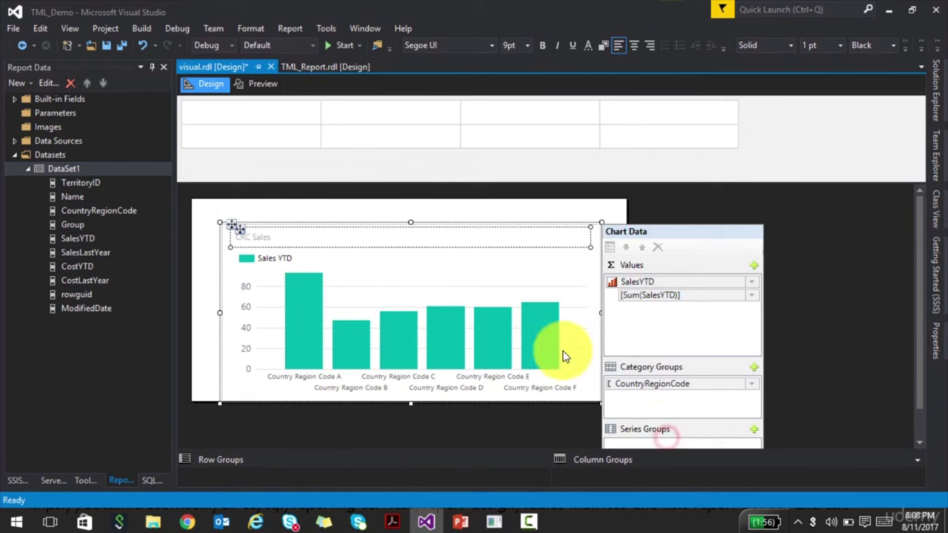
- Format the vertical axis labels as Currency with 0 decimal places
click(248, 332)
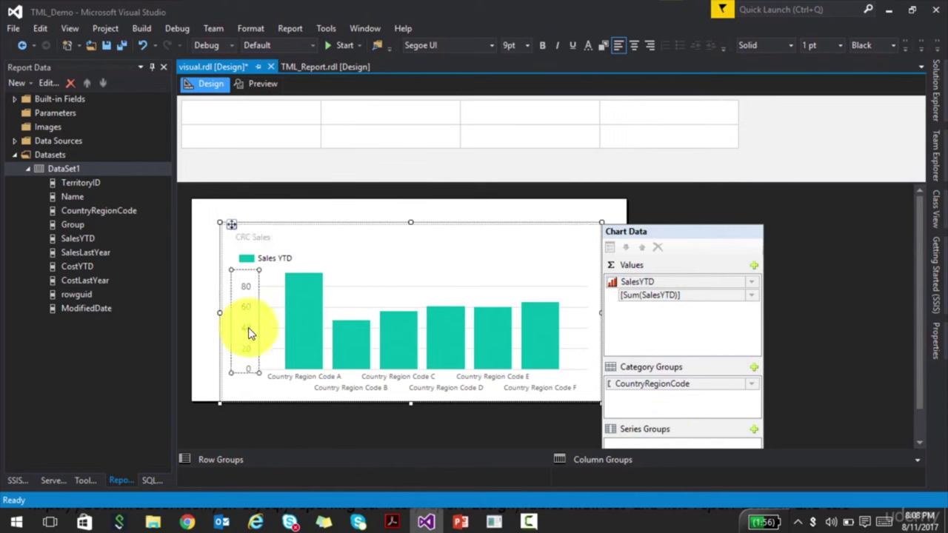
right_click(249, 332)
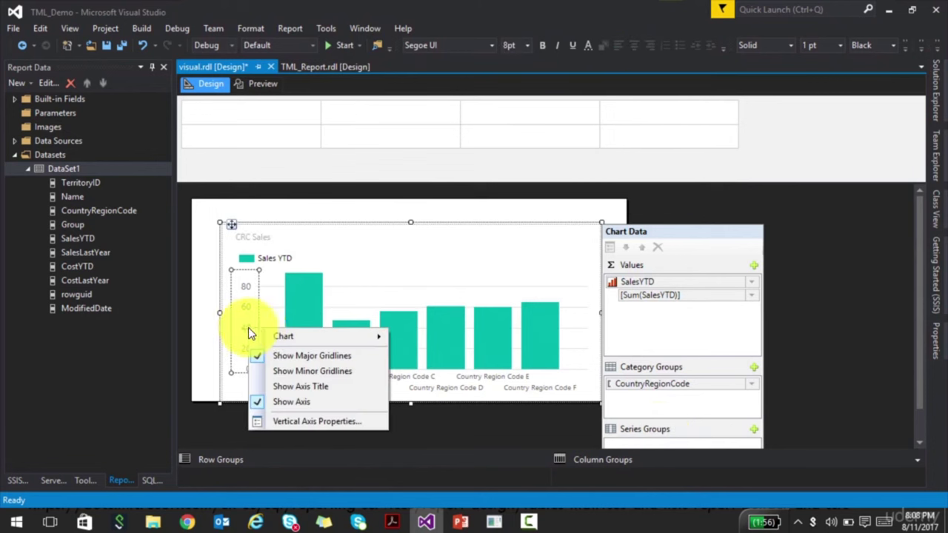
click(314, 423)
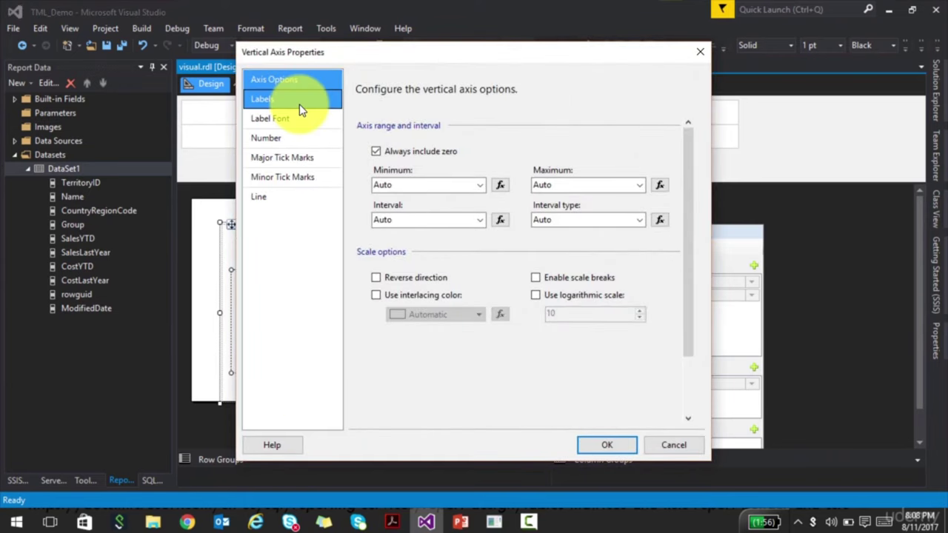
click(296, 139)
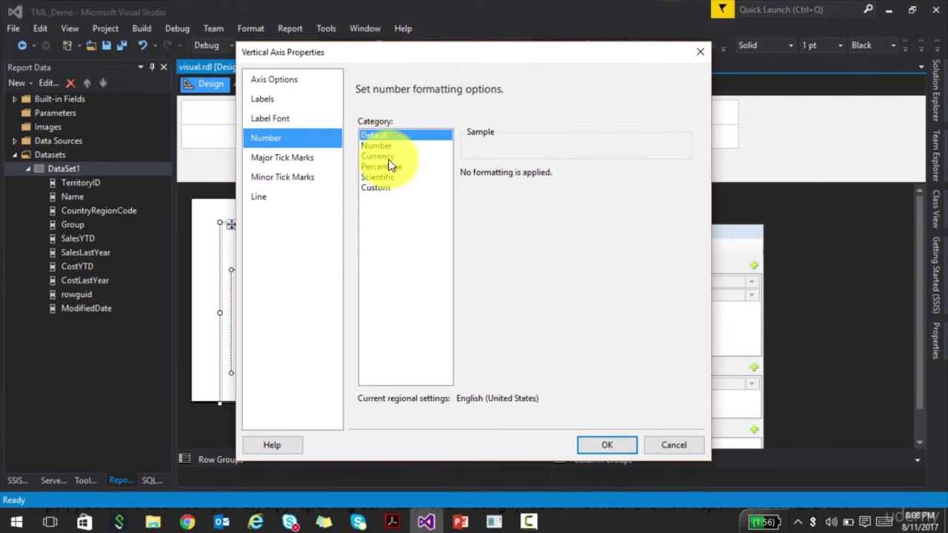
click(388, 158)
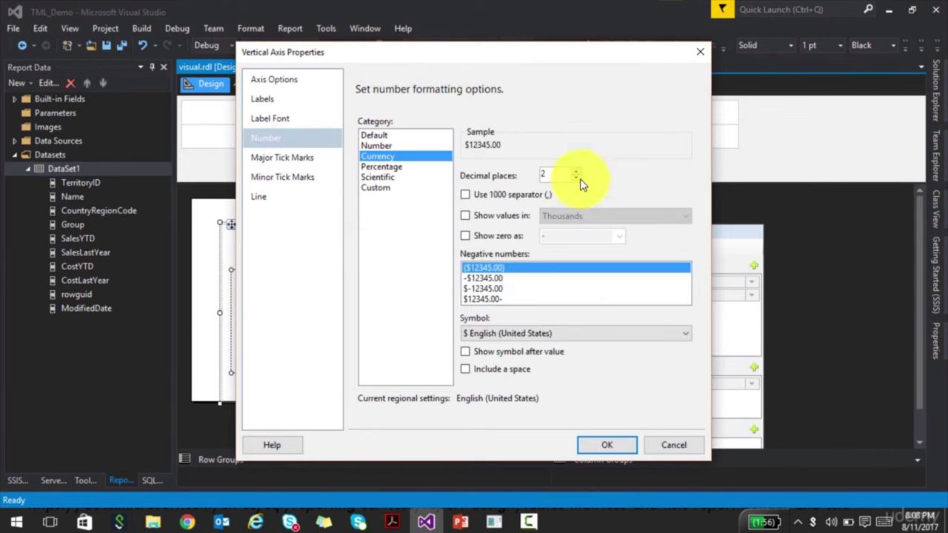
click(577, 178)
click(577, 179)
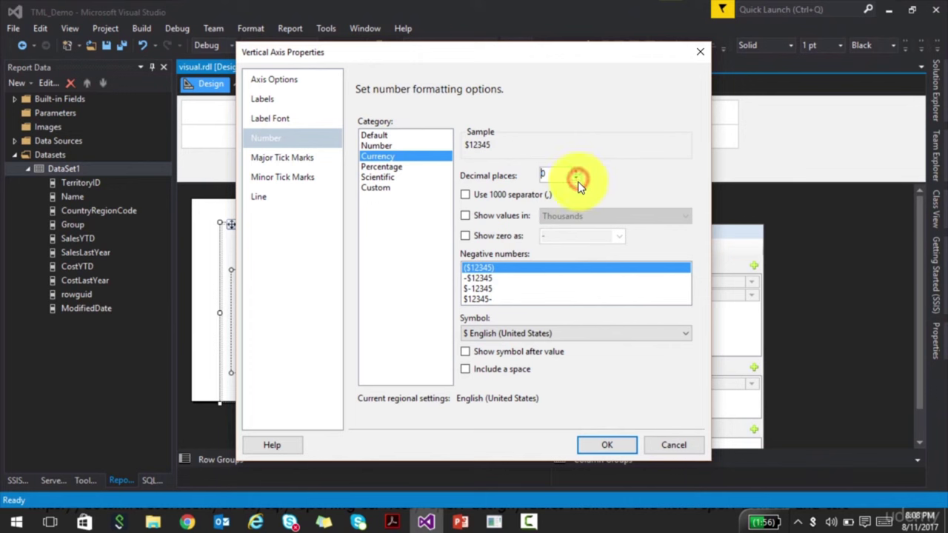
click(586, 445)
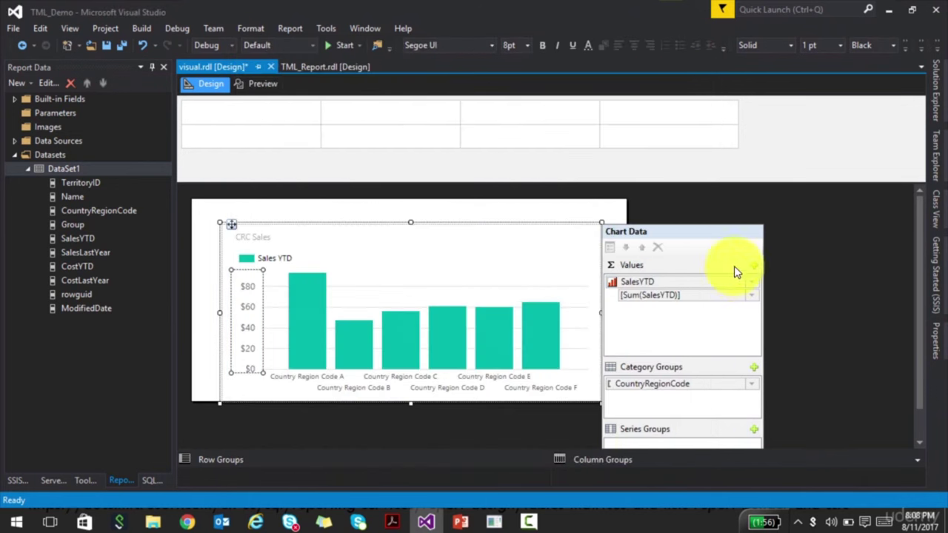
- Enlarge the report body and the column chart
click(803, 226)
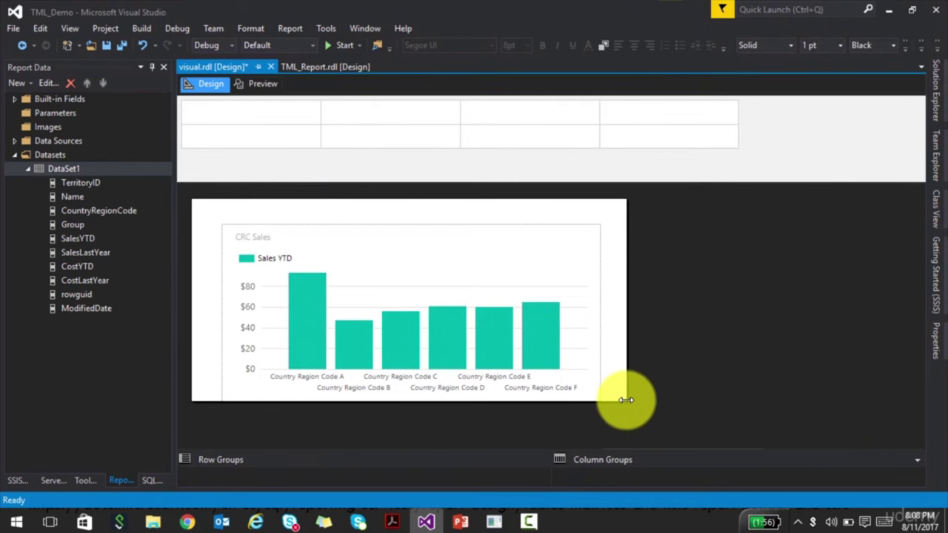
drag(624, 401, 715, 469)
click(597, 302)
drag(603, 304, 690, 377)
- Inspect the SalesYTD series axis and chart area settings, cancel, and preview the report
click(619, 319)
right_click(619, 319)
click(669, 435)
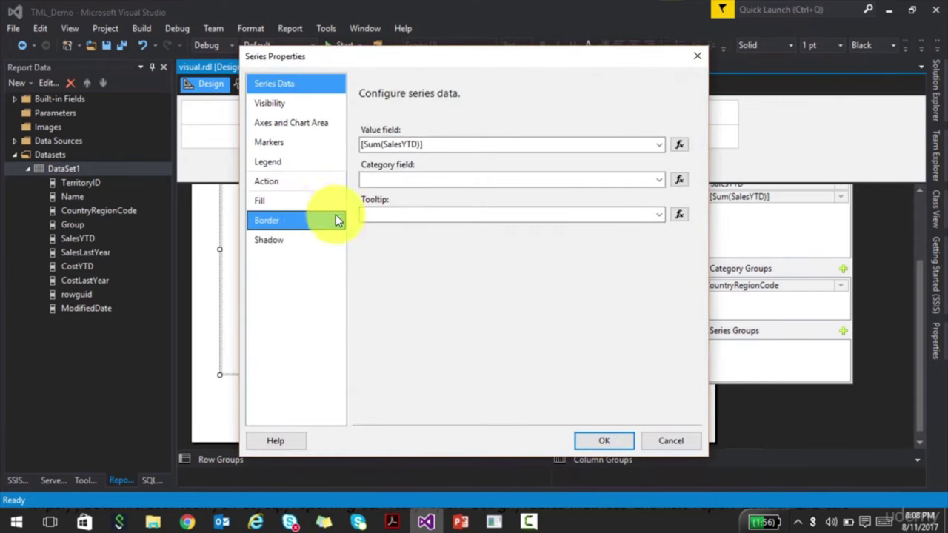
click(310, 123)
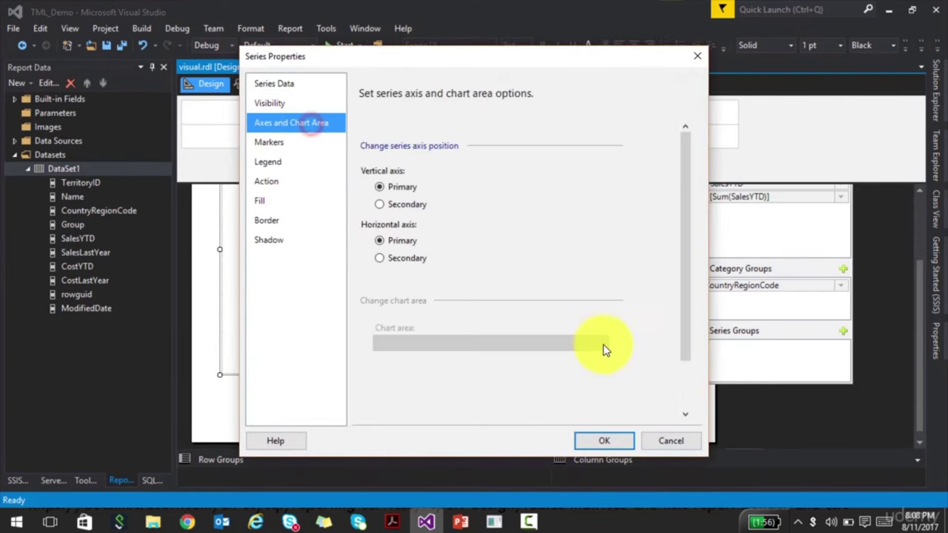
click(665, 445)
click(256, 83)
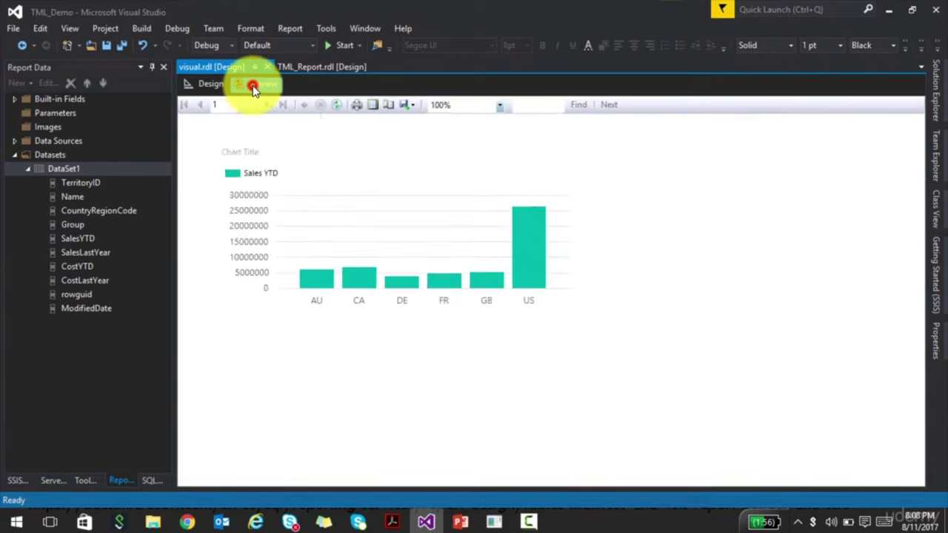
- Confirm the CRC Sales title and dollar axis labels in Preview, then return to Design
click(493, 286)
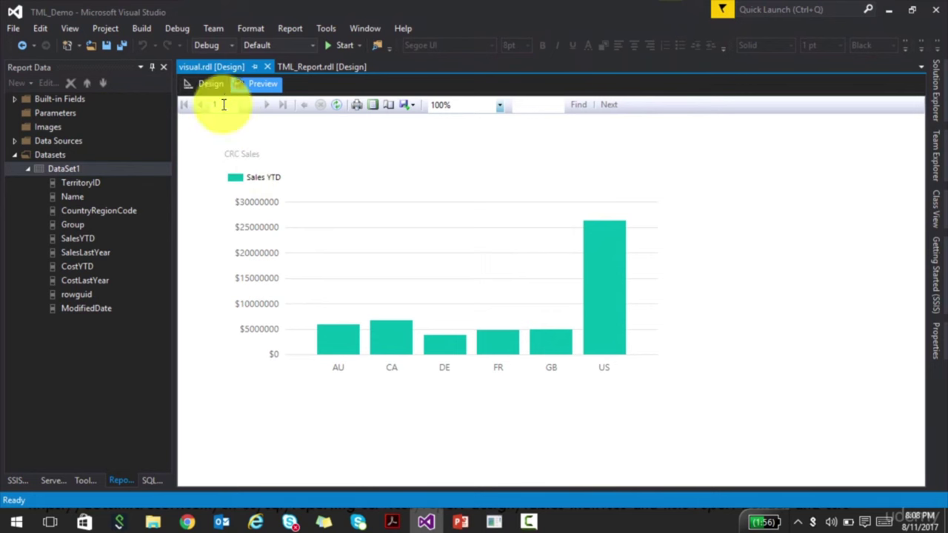
click(205, 84)
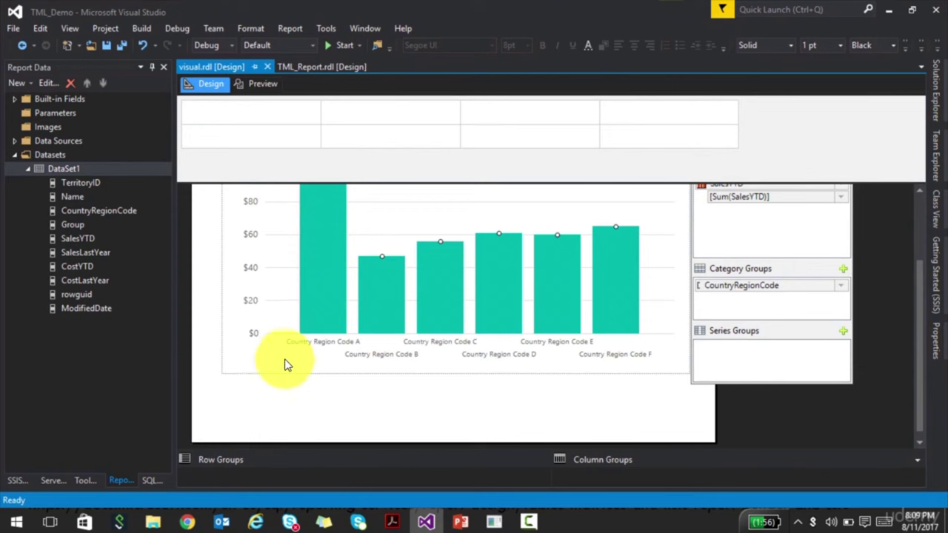
- Insert a new pie chart into the report body below the column chart
right_click(293, 390)
mouse_move(347, 439)
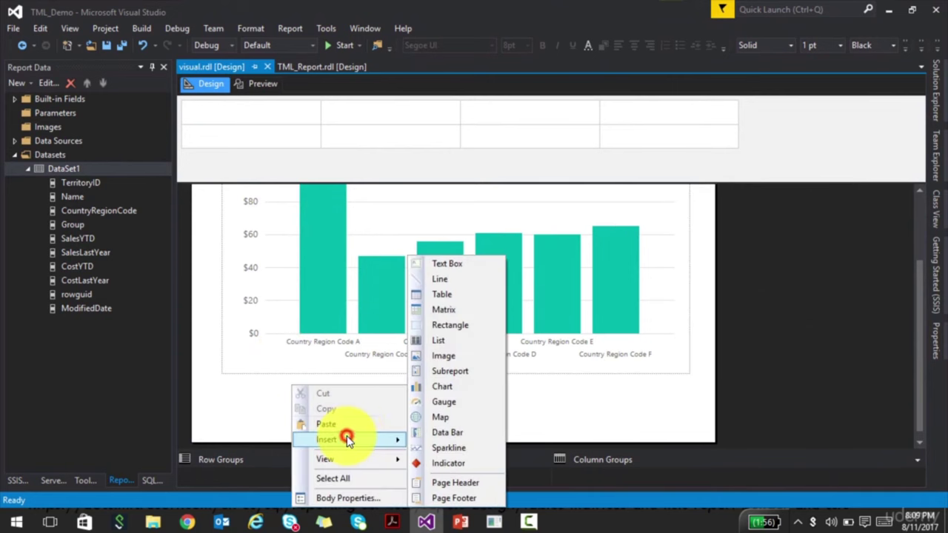
click(466, 385)
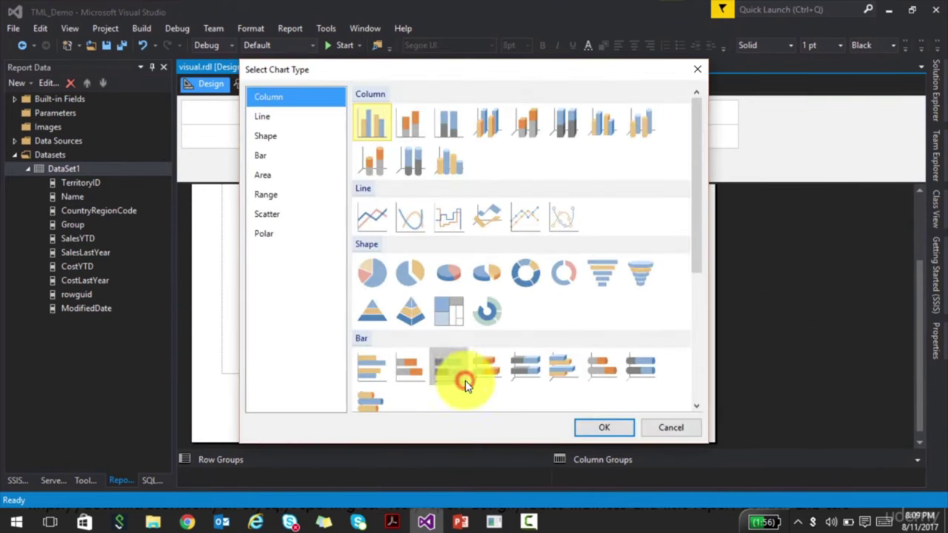
key(Escape)
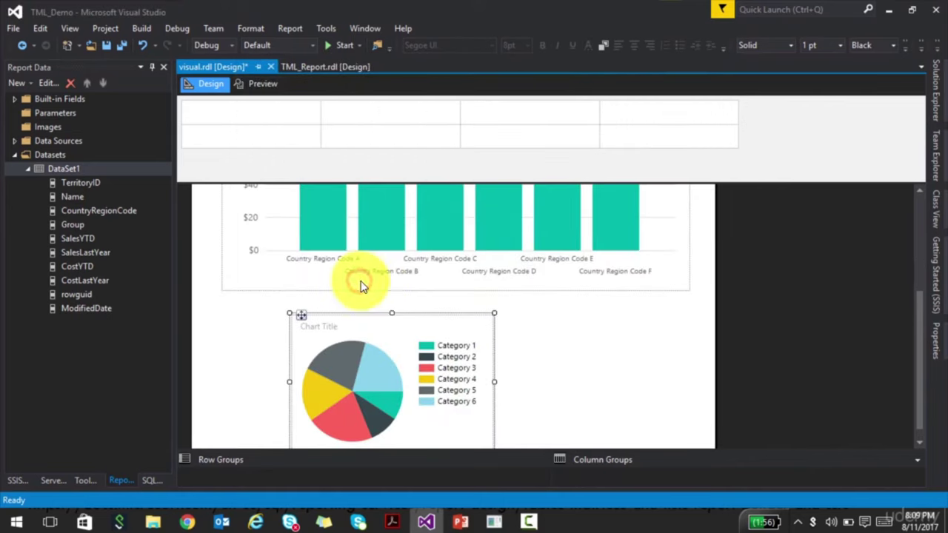
- Group the pie slices by Group and use SalesYTD as the values
click(446, 361)
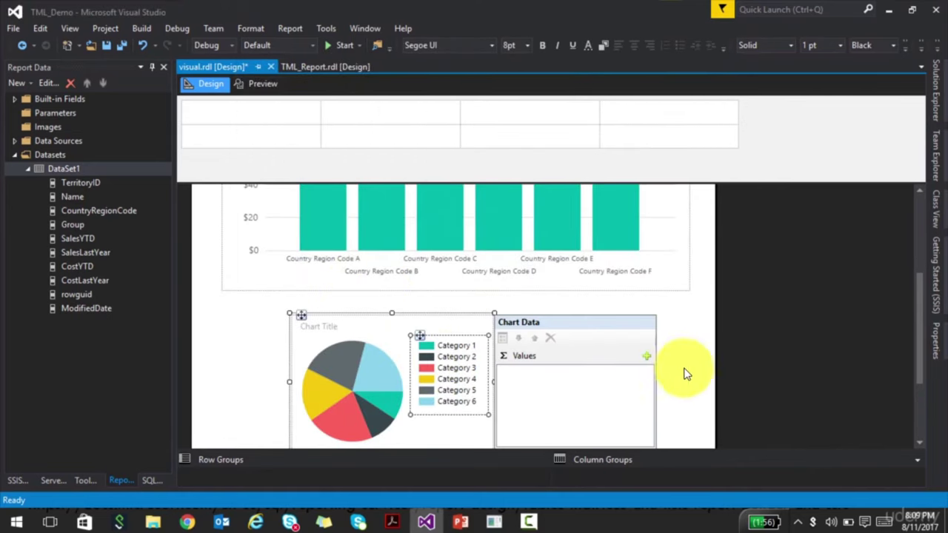
scroll(660, 338, down, 3)
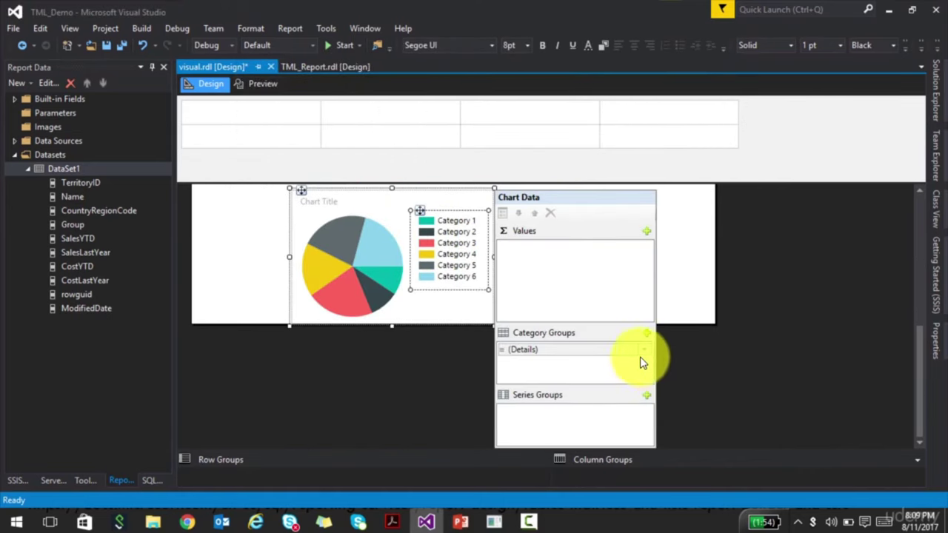
click(645, 351)
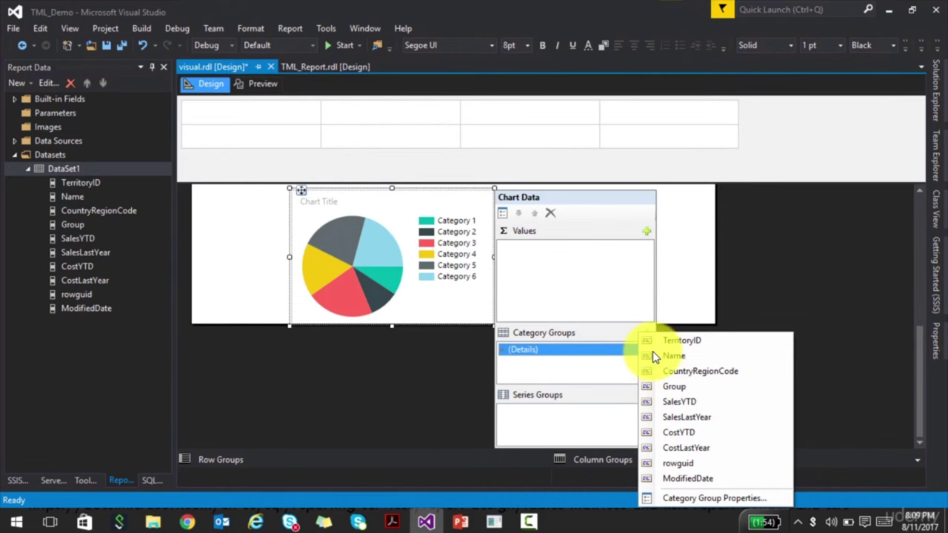
click(674, 386)
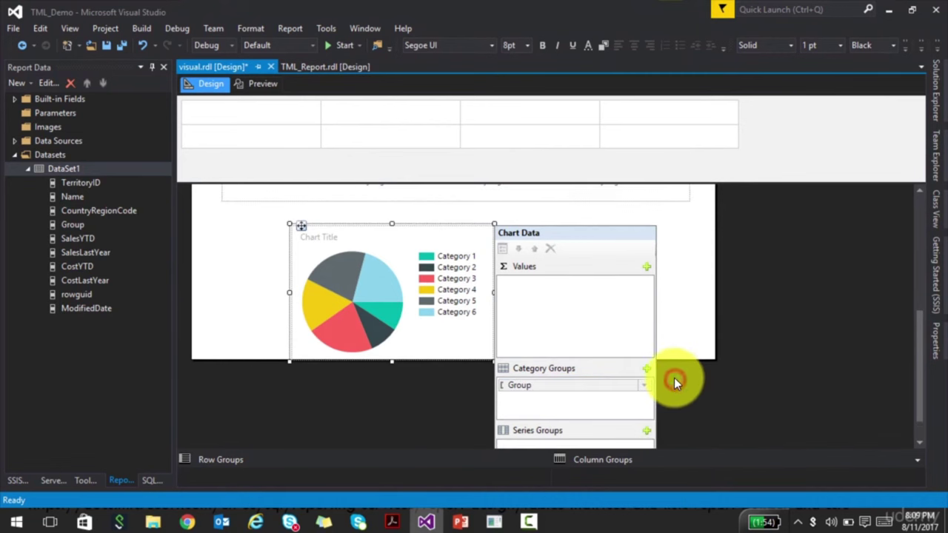
click(646, 267)
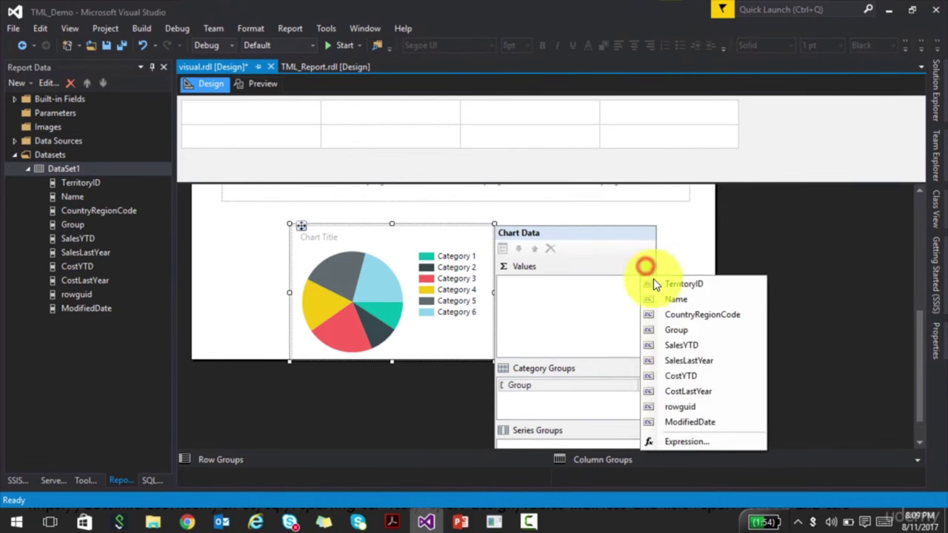
click(685, 347)
- Retitle the pie chart 'Sales by groups'
double_click(321, 236)
text(Sale)
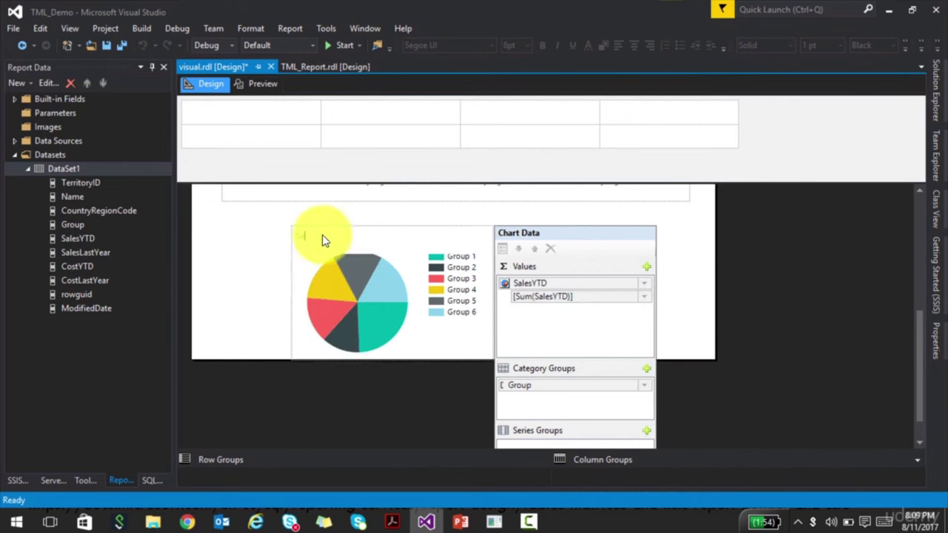
text(s)
text( groups)
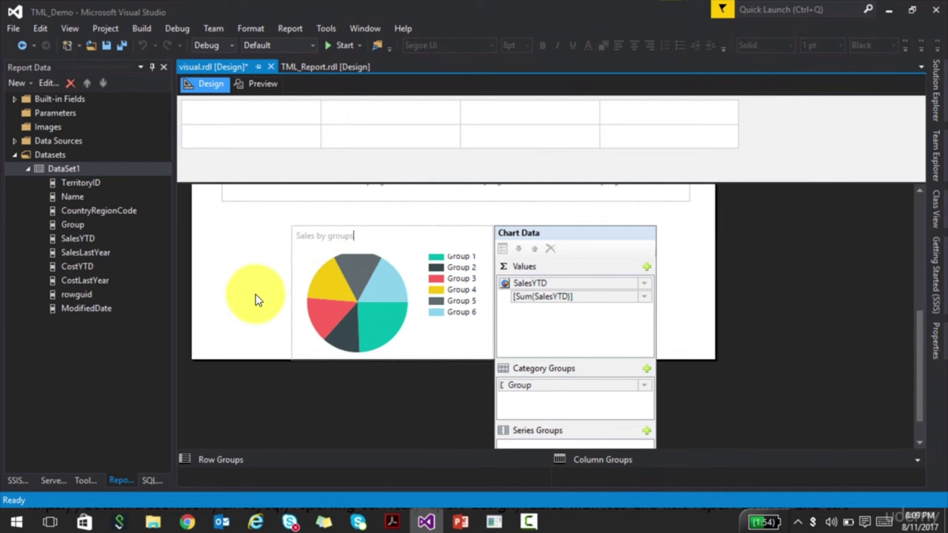
click(300, 297)
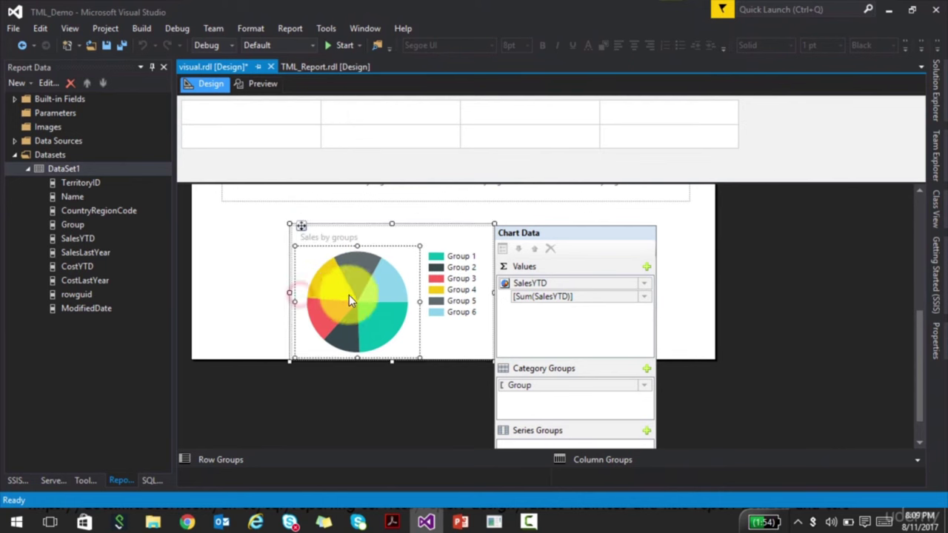
- Move the pie chart under the column chart, stretch it to page width, and preview
click(469, 346)
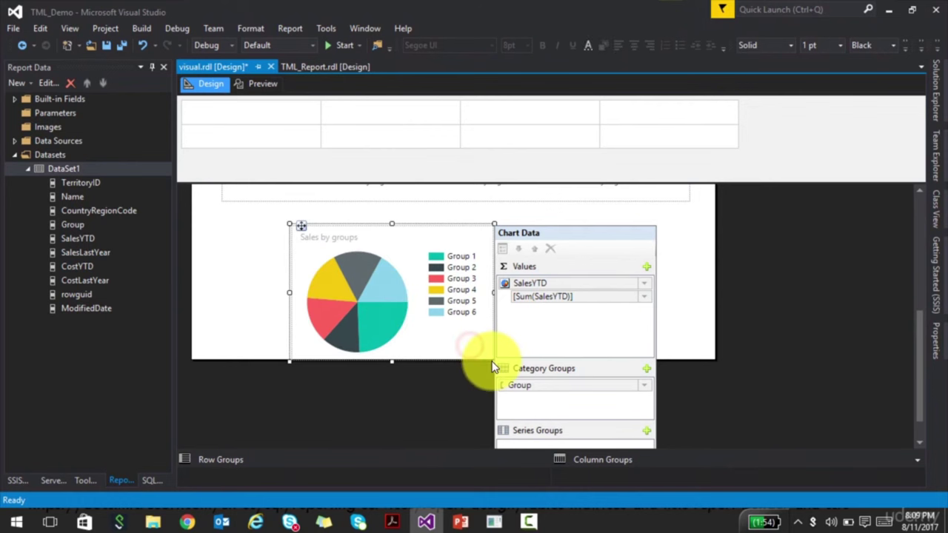
scroll(481, 356, up, 3)
drag(487, 354, 424, 346)
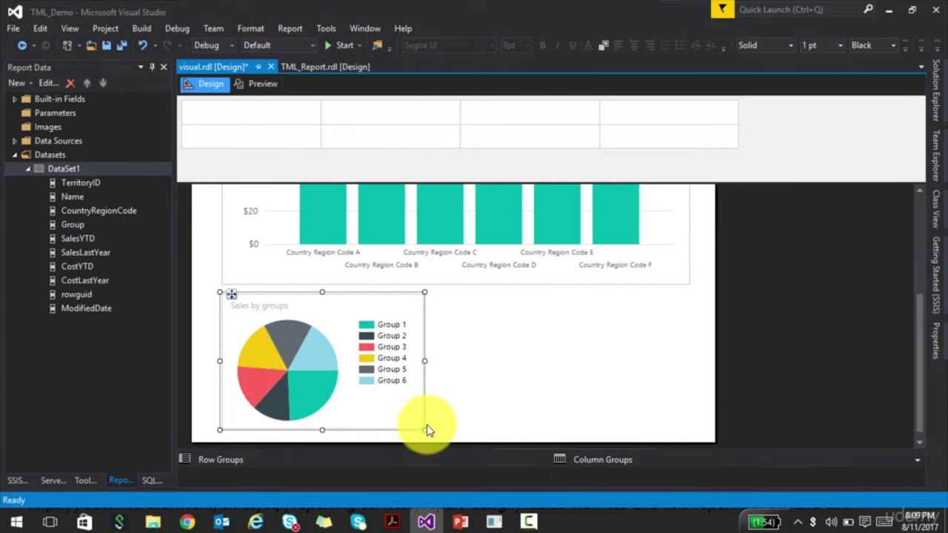
drag(425, 429, 690, 516)
scroll(748, 405, down, 2)
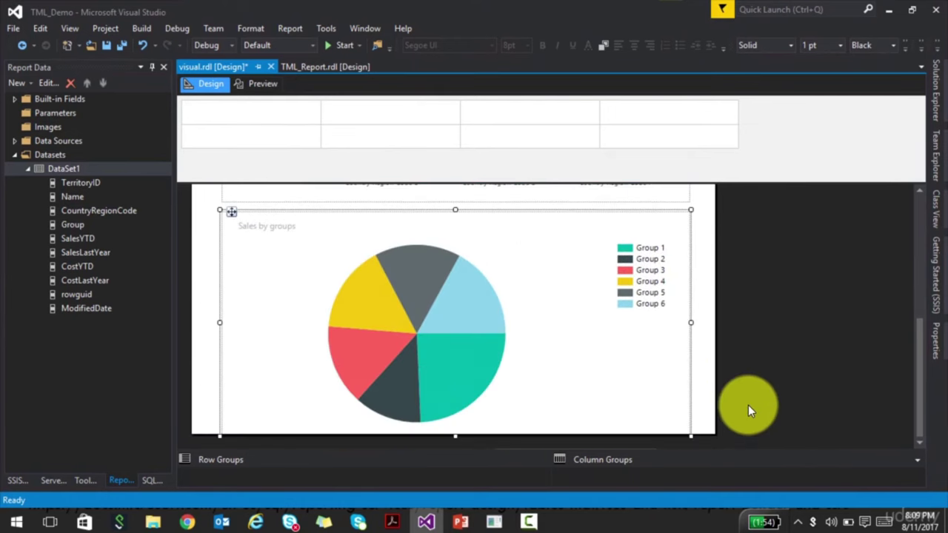
click(265, 85)
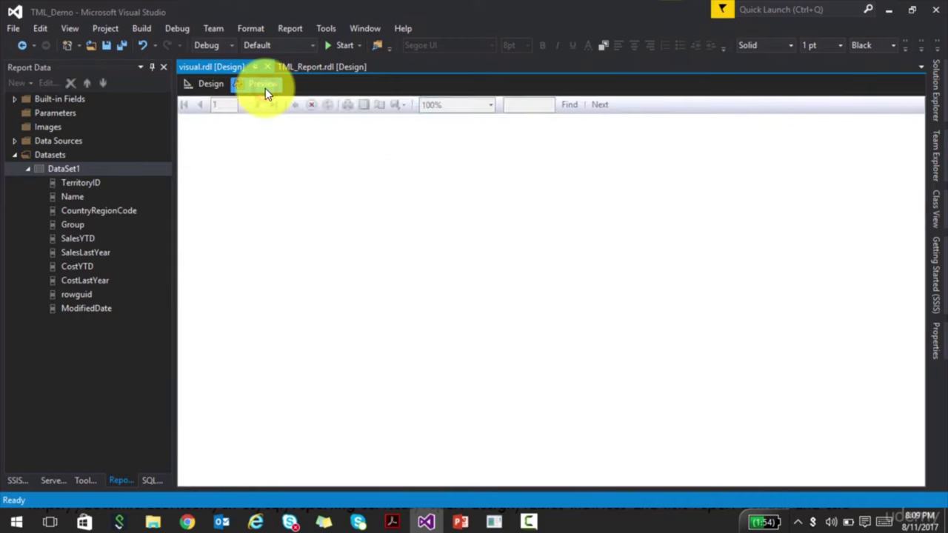
- Back in Design, turn on data labels for the pie chart's slices
scroll(667, 339, down, 3)
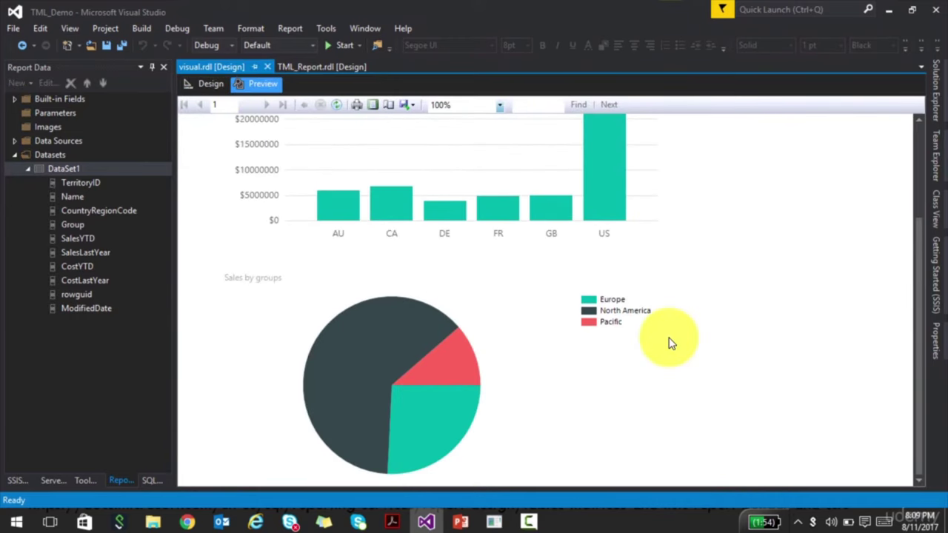
click(207, 83)
click(355, 349)
right_click(355, 350)
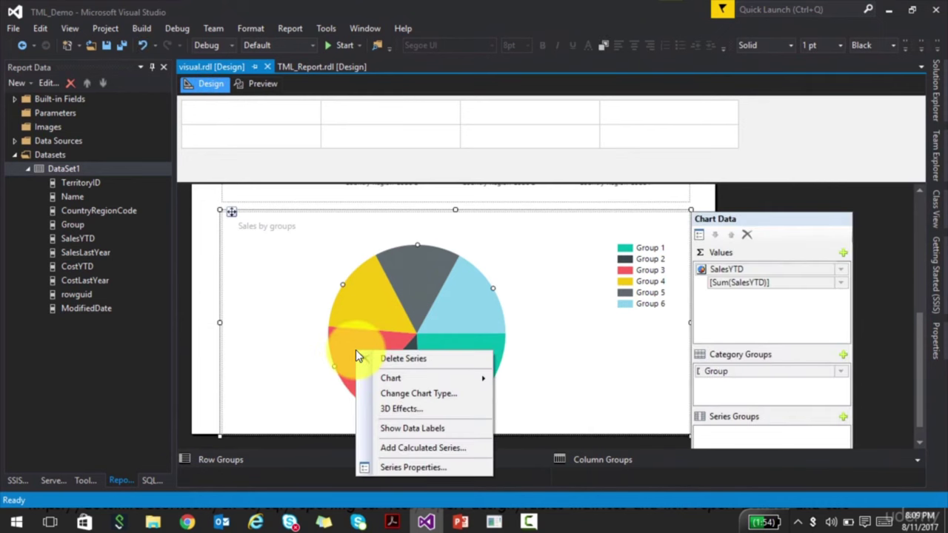
click(434, 429)
- Preview the labelled pie, then inspect the SalesYTD value expression without changing it
click(263, 84)
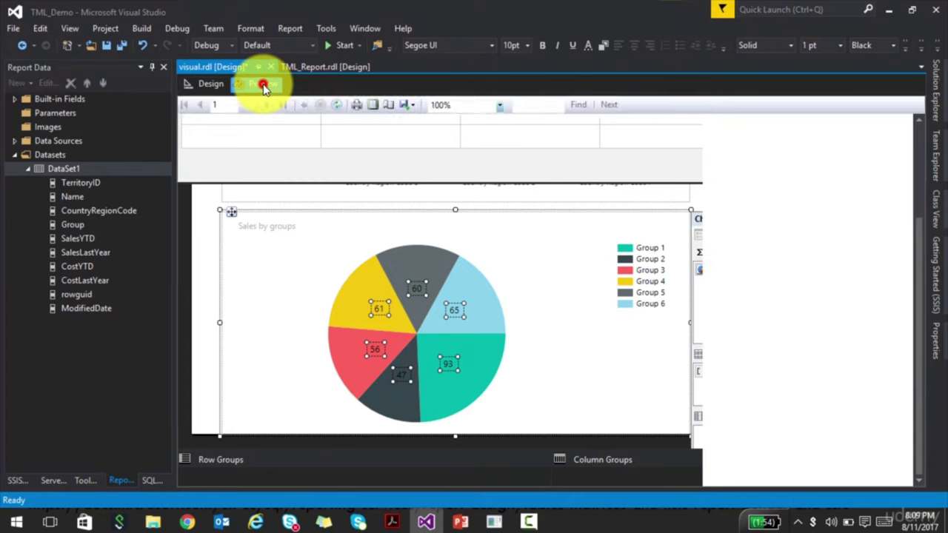
scroll(527, 277, down, 3)
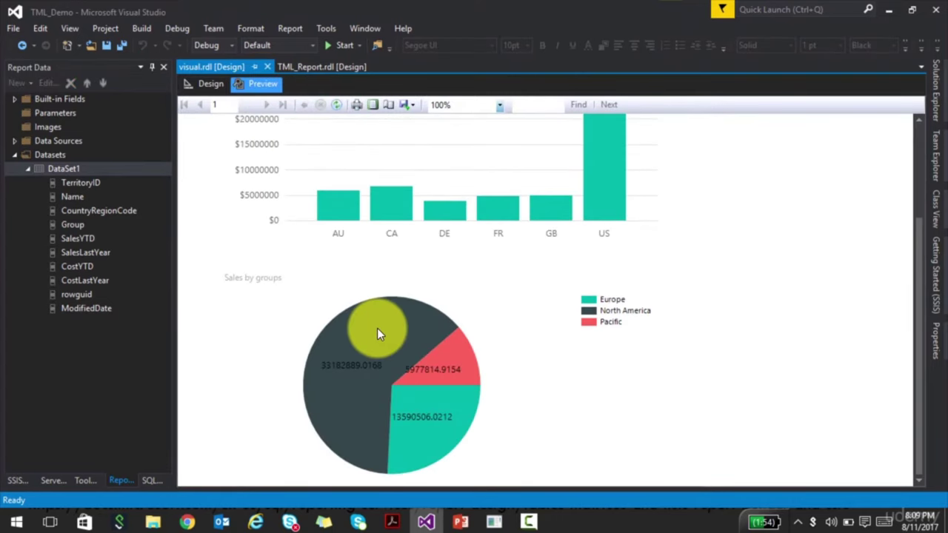
click(207, 83)
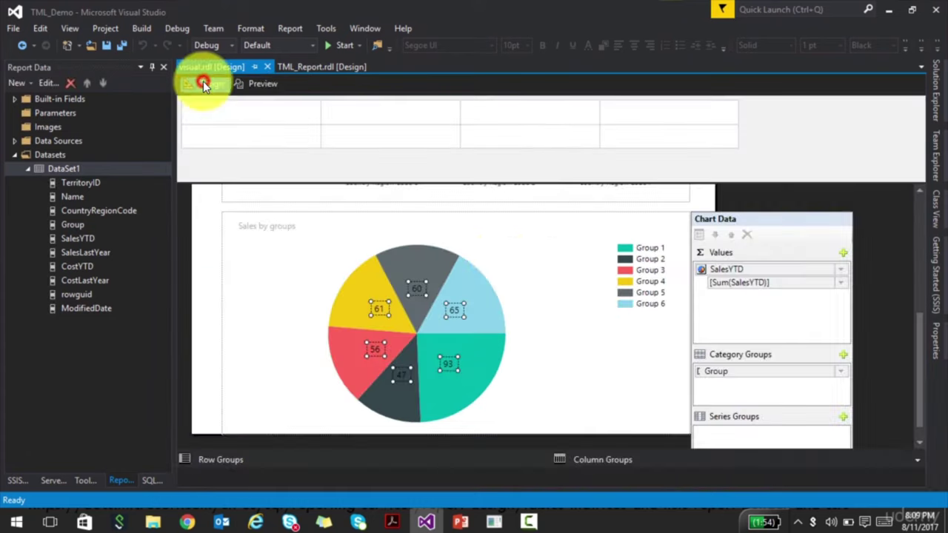
click(842, 283)
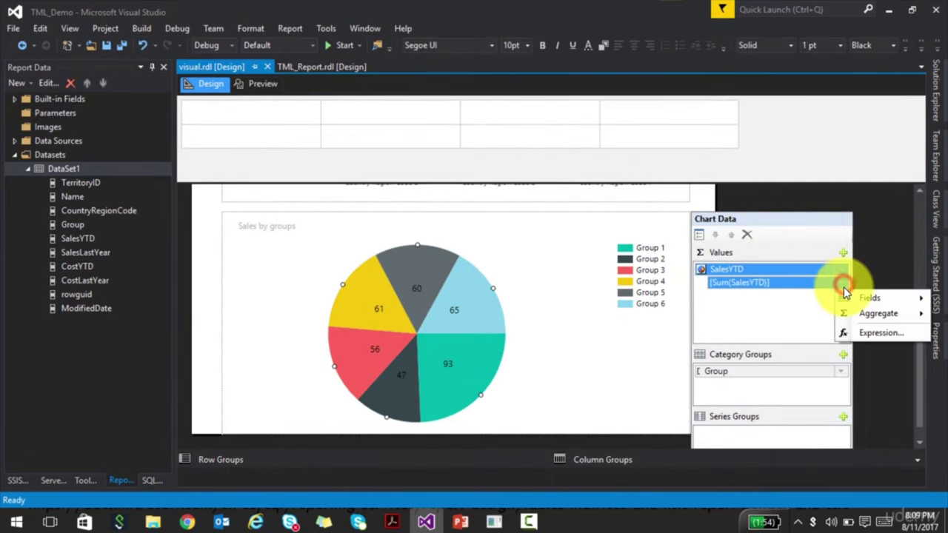
click(860, 332)
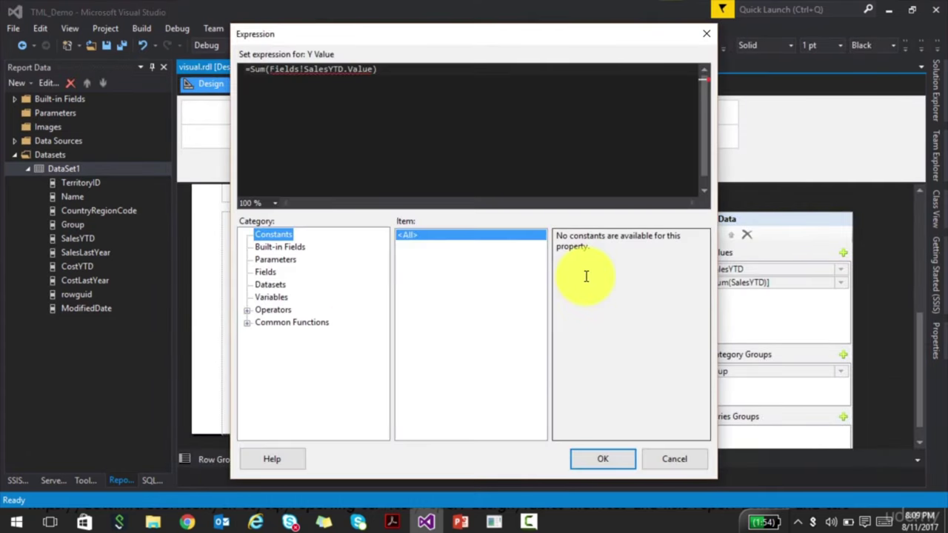
key(Escape)
click(566, 331)
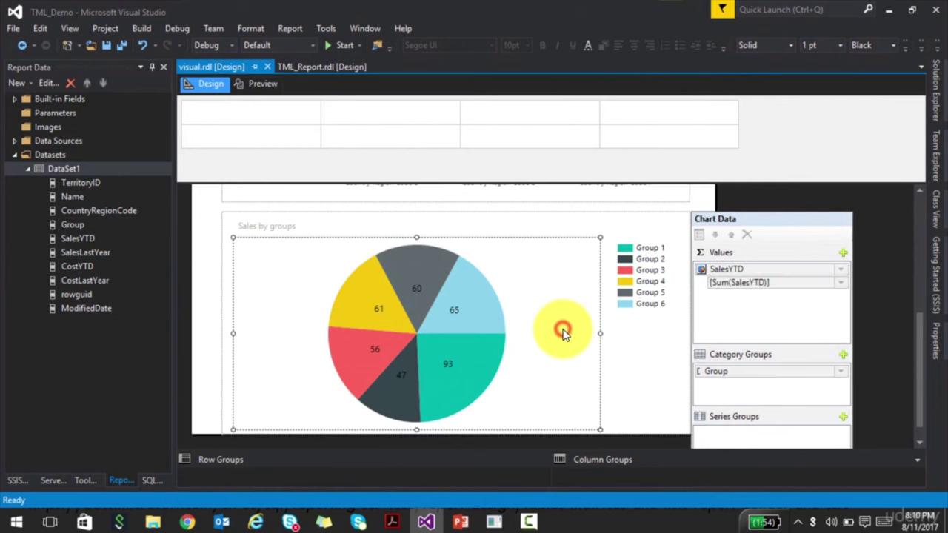
right_click(204, 220)
mouse_move(259, 274)
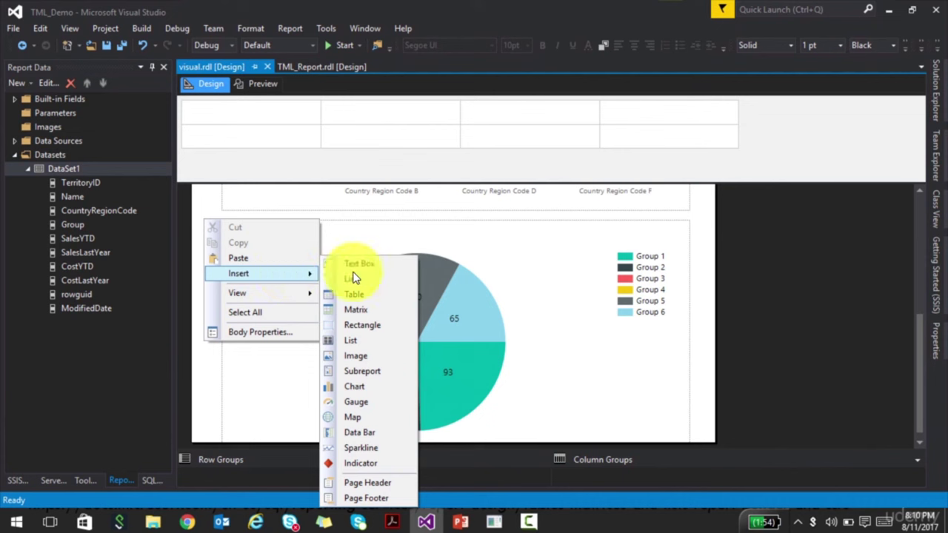
click(367, 402)
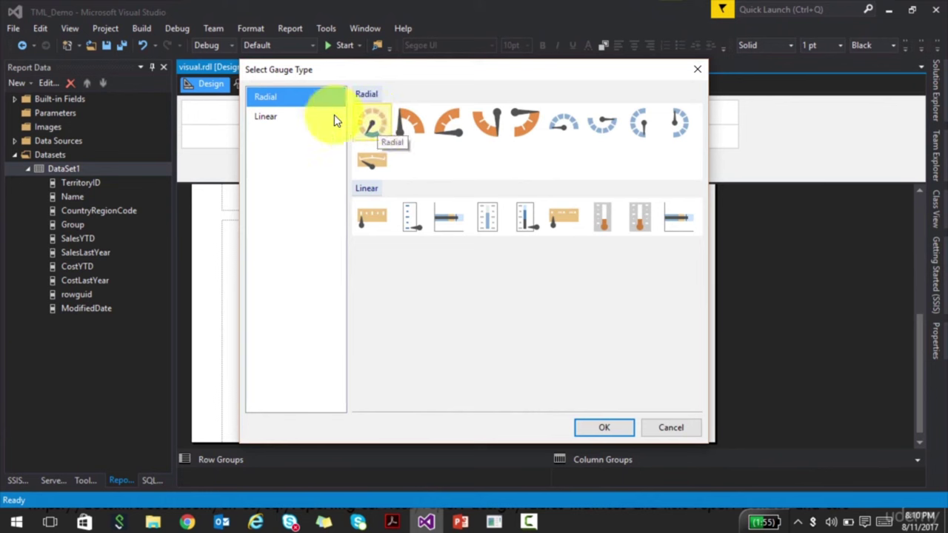
key(Escape)
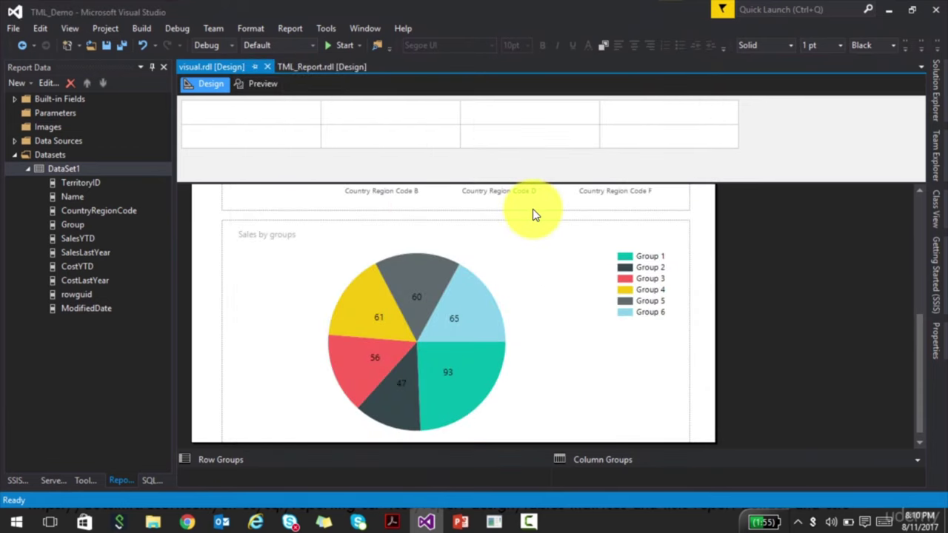
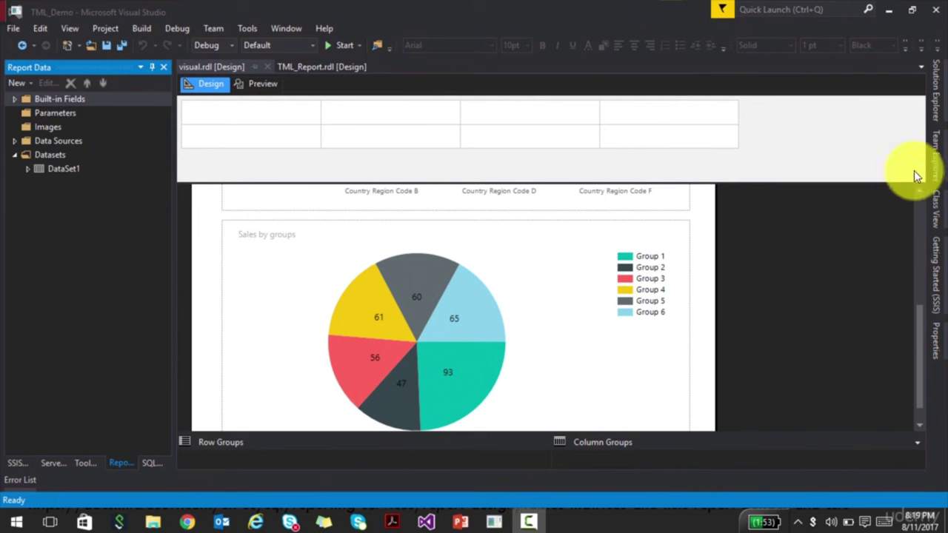
- Start a new shared dataset under Shared Datasets and create a new data source for it
click(934, 106)
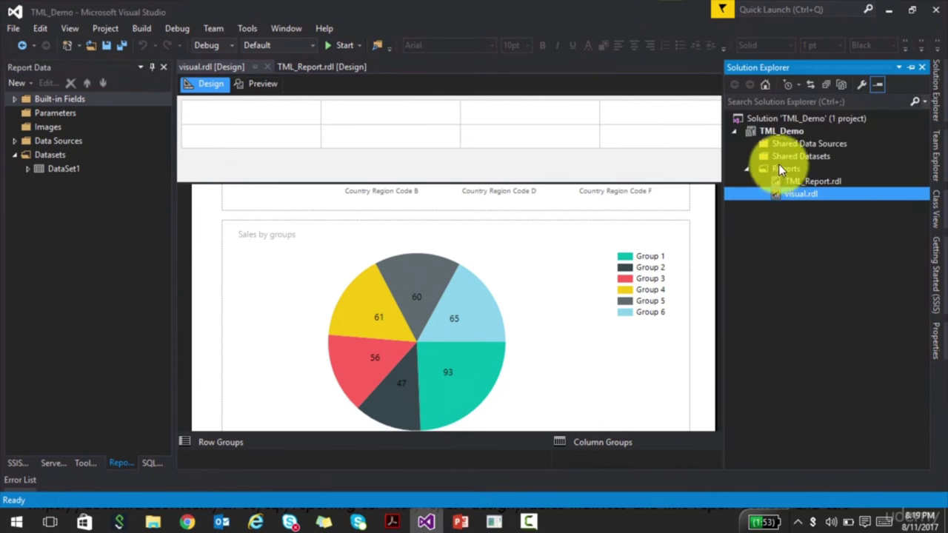
click(781, 158)
right_click(783, 157)
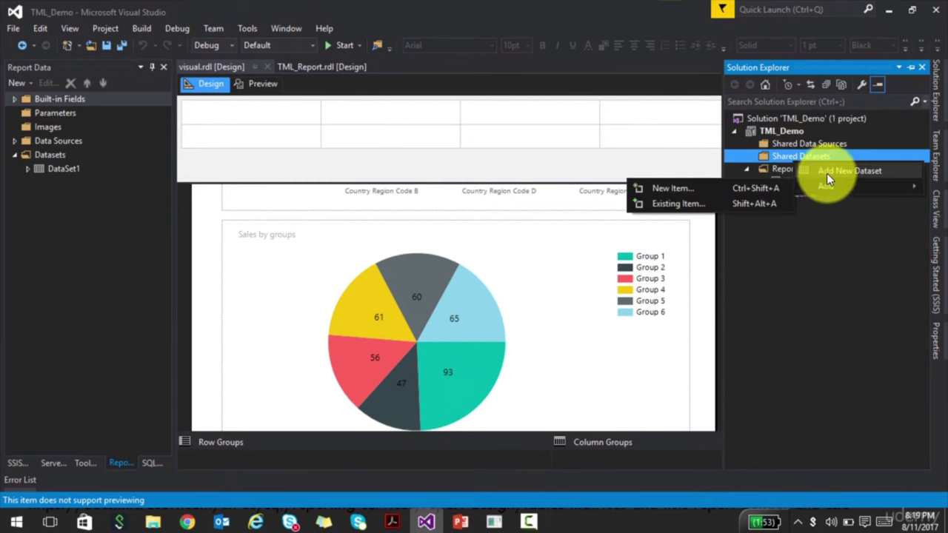
click(818, 171)
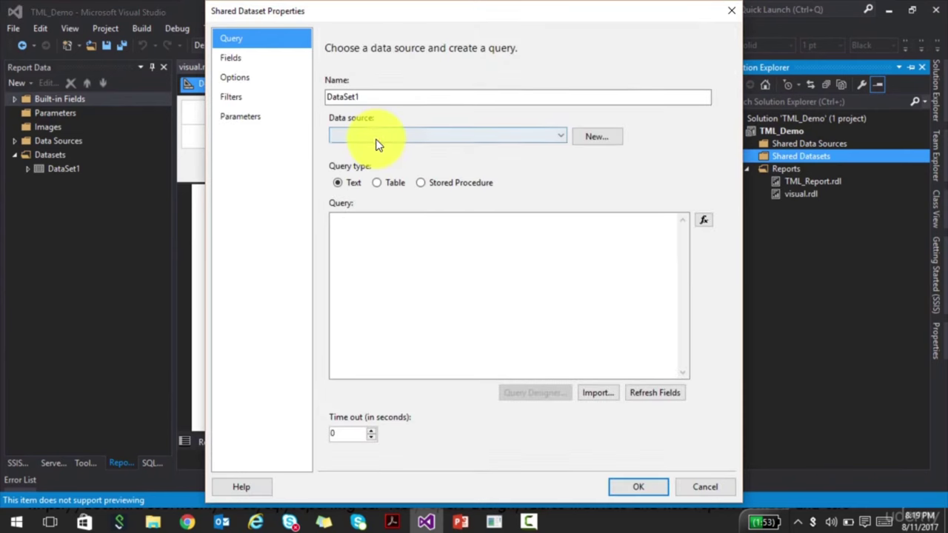
click(377, 138)
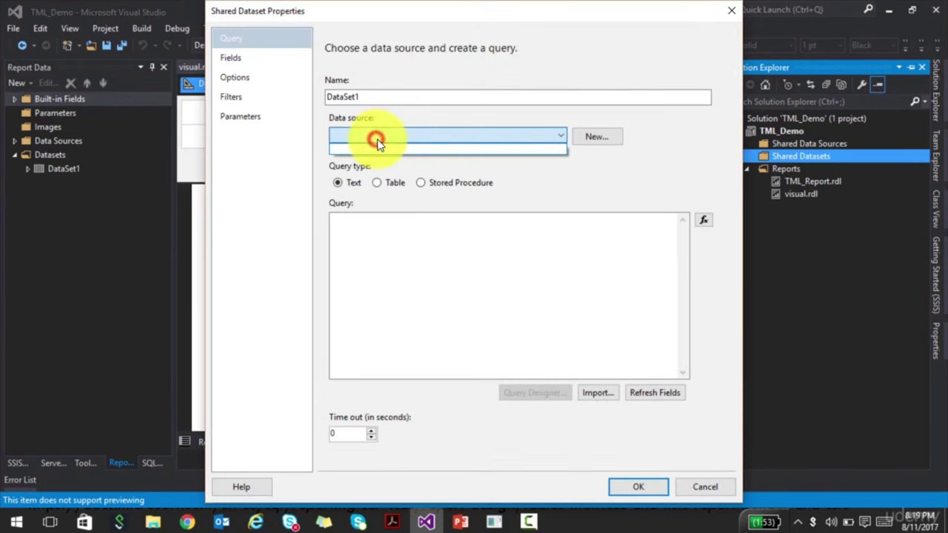
click(582, 139)
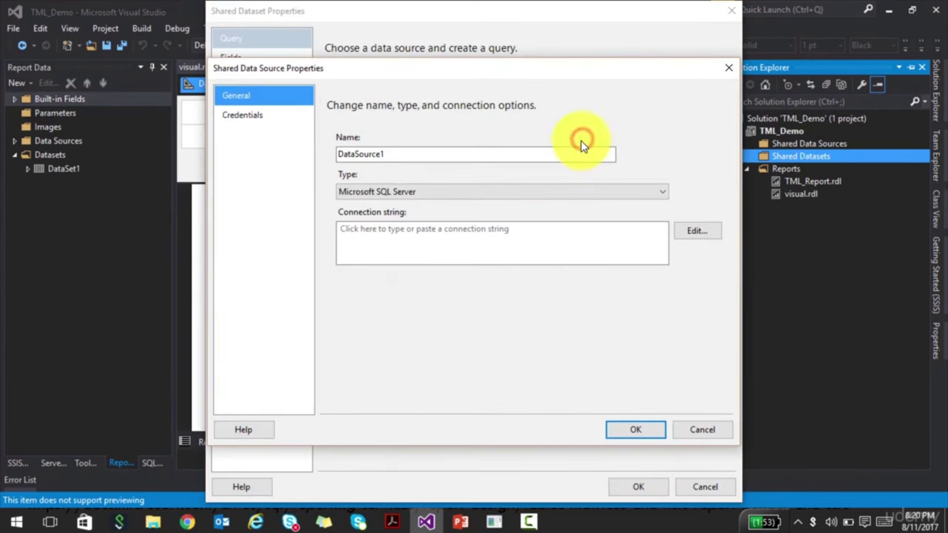
- Connect the new data source to the AdventureWorks2016CTP3 database on server .\sql2016
click(694, 233)
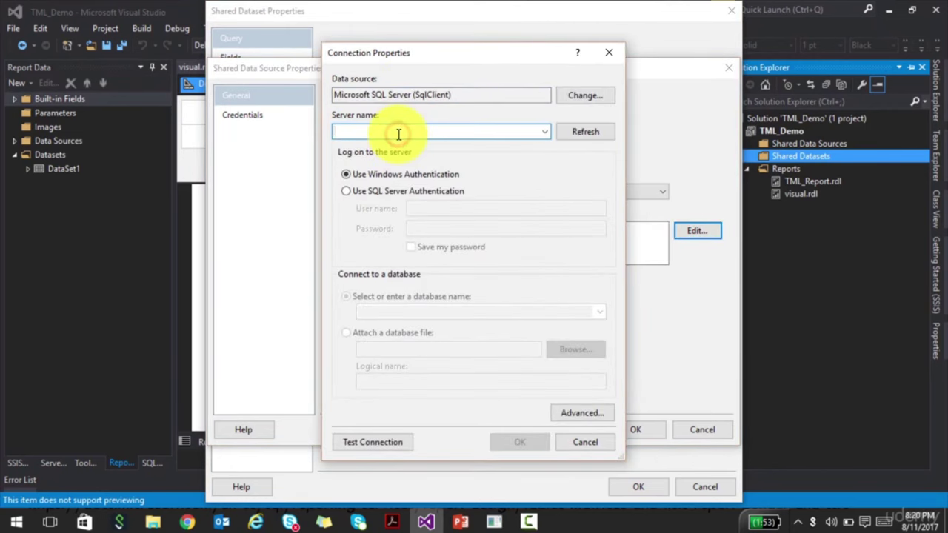
text(s)
key(BackSpace)
text(s)
key(BackSpace)
text(.sql2016)
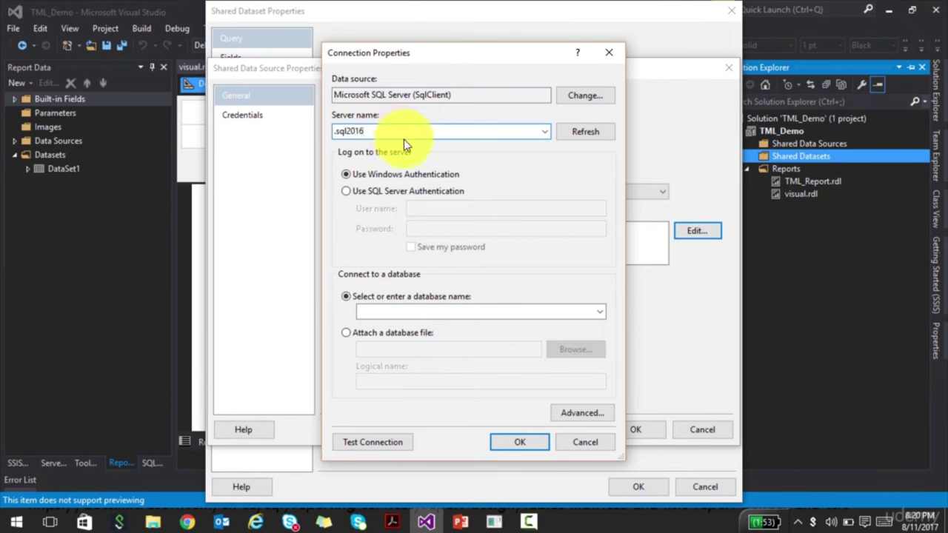
click(338, 131)
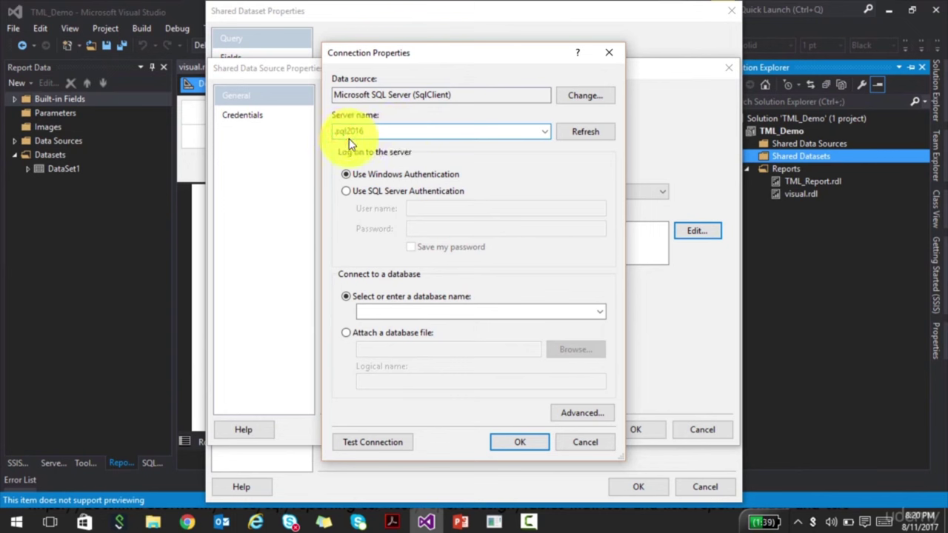
click(600, 312)
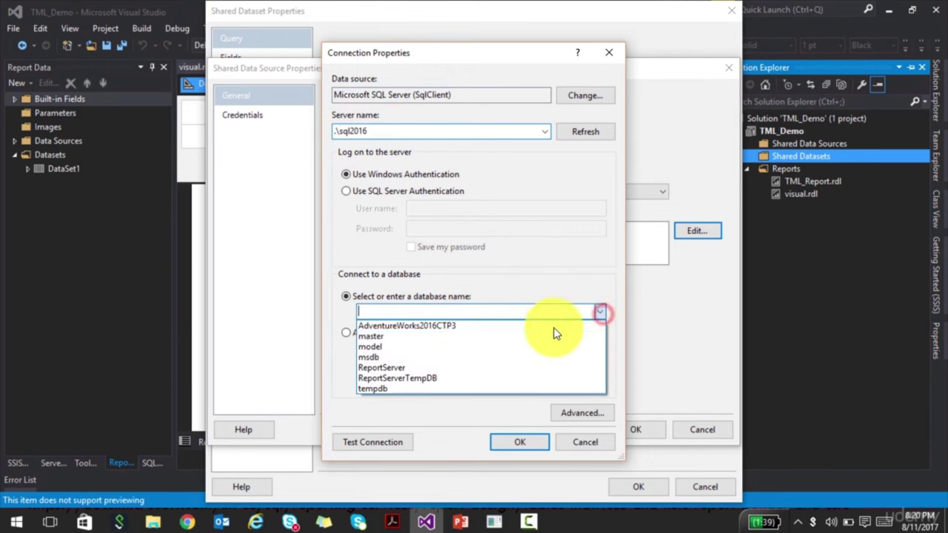
click(517, 326)
click(520, 442)
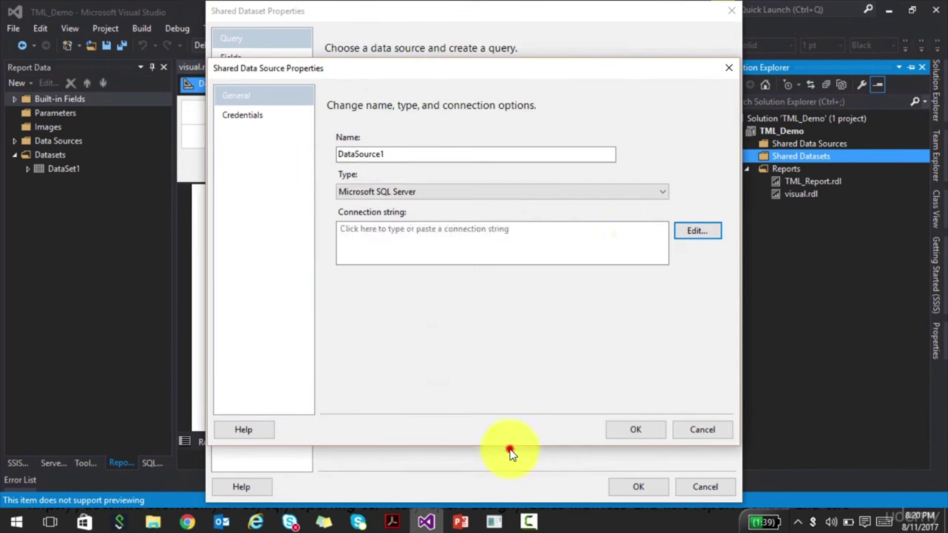
click(631, 429)
- Build a query selecting all columns of SalesTerritory (Sales) and save DataSet1
click(539, 400)
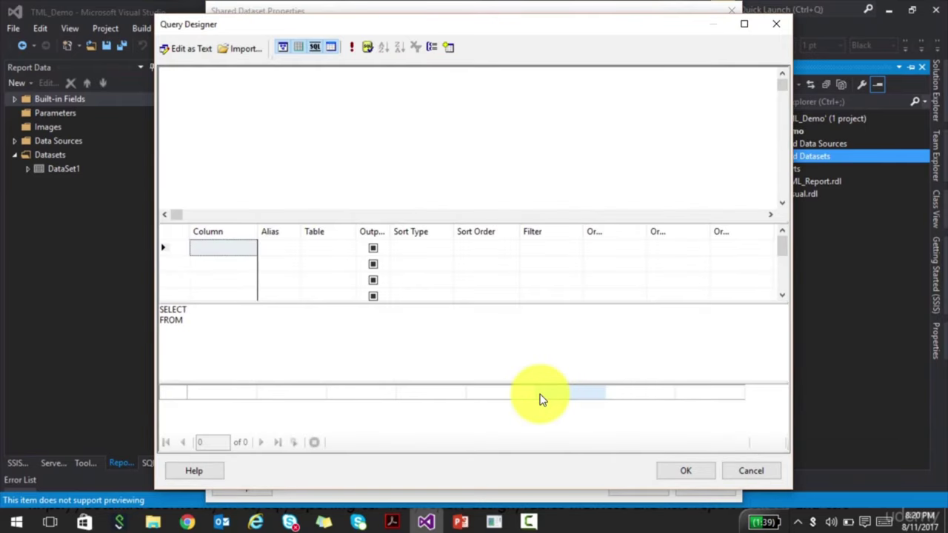
click(448, 46)
scroll(413, 254, down, 20)
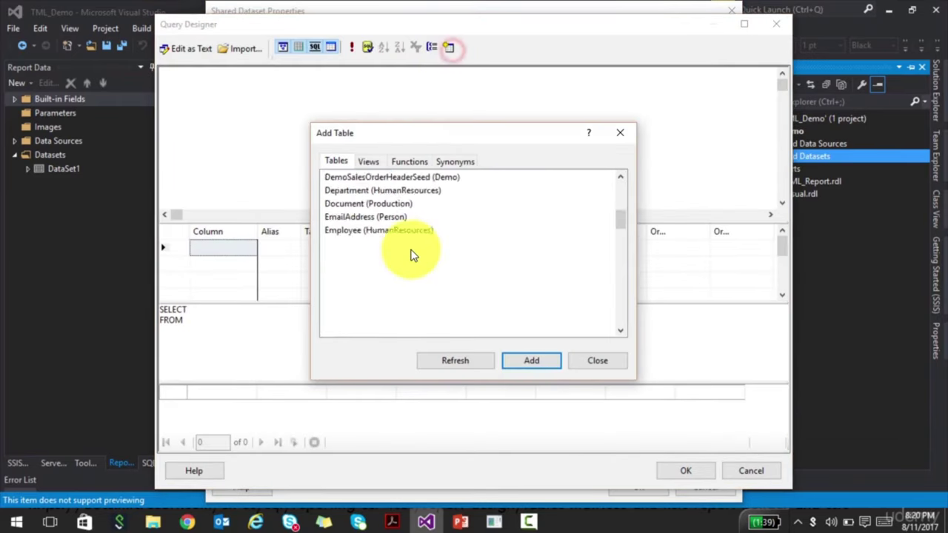
scroll(412, 254, up, 3)
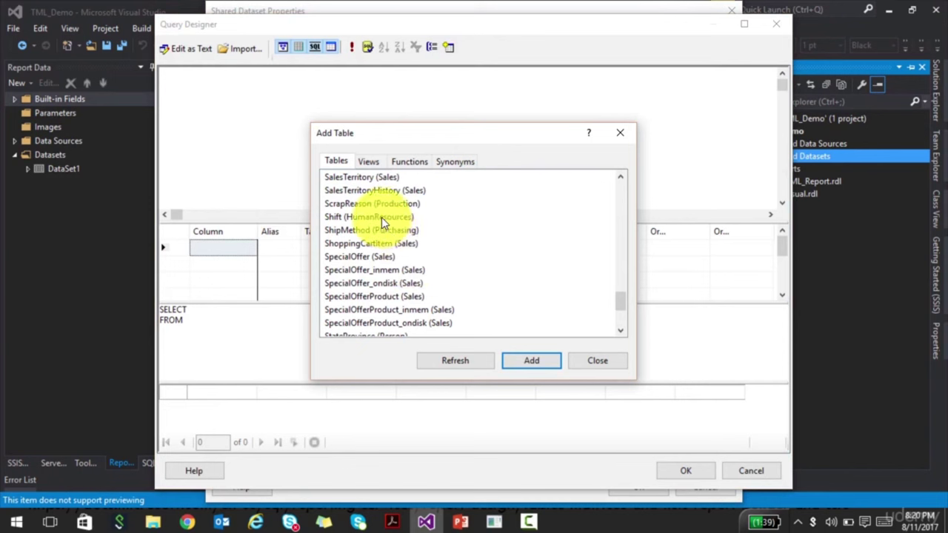
click(370, 178)
click(535, 361)
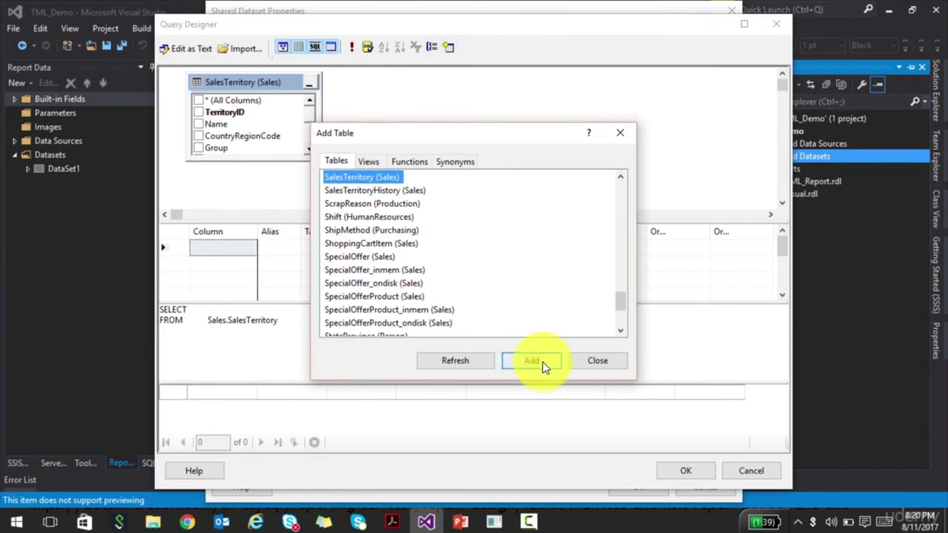
click(587, 366)
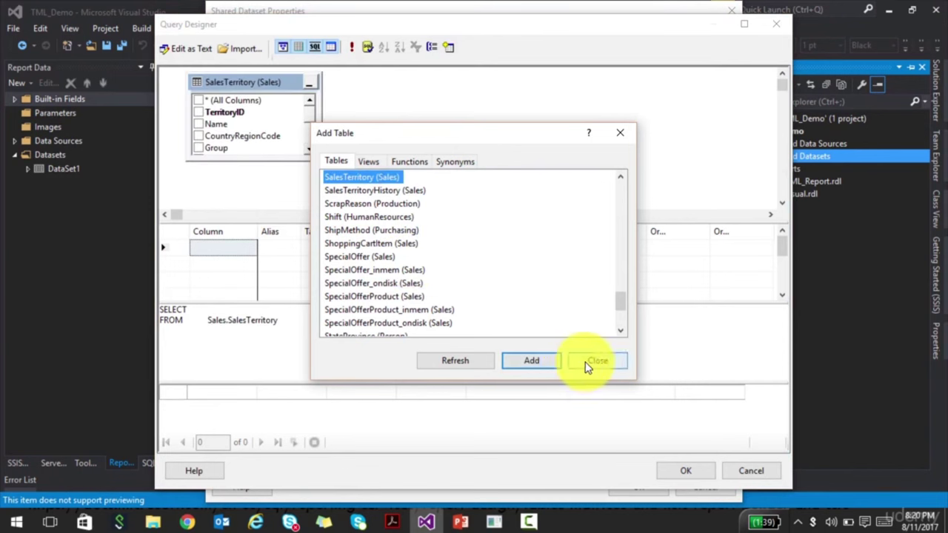
click(581, 359)
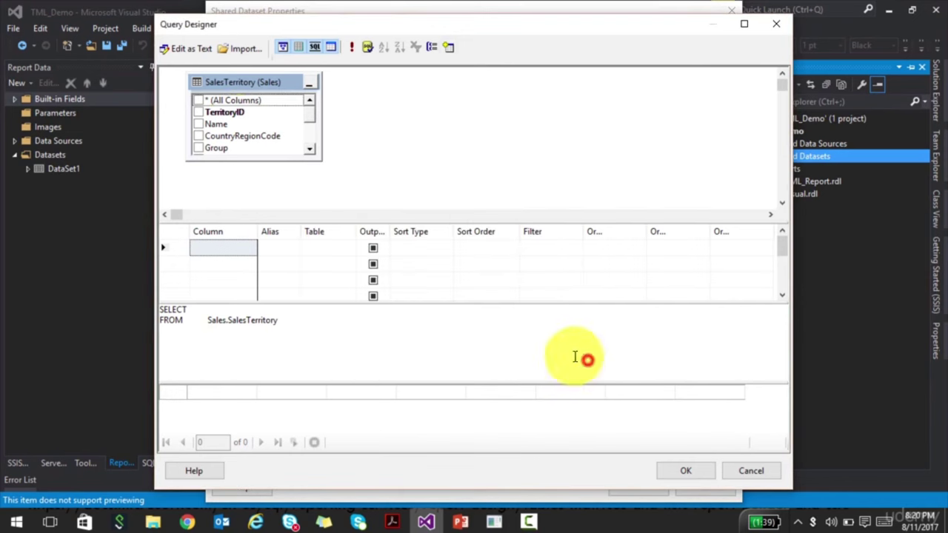
click(199, 101)
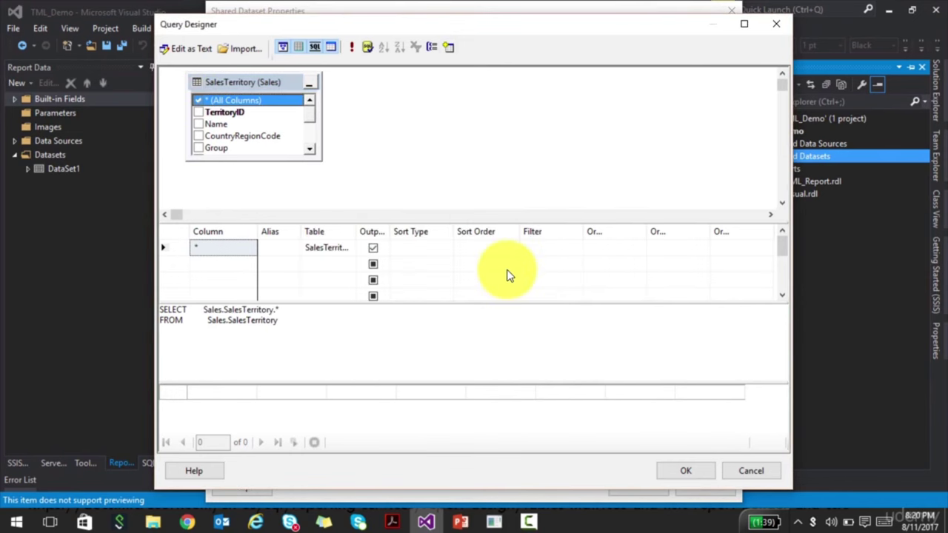
click(701, 475)
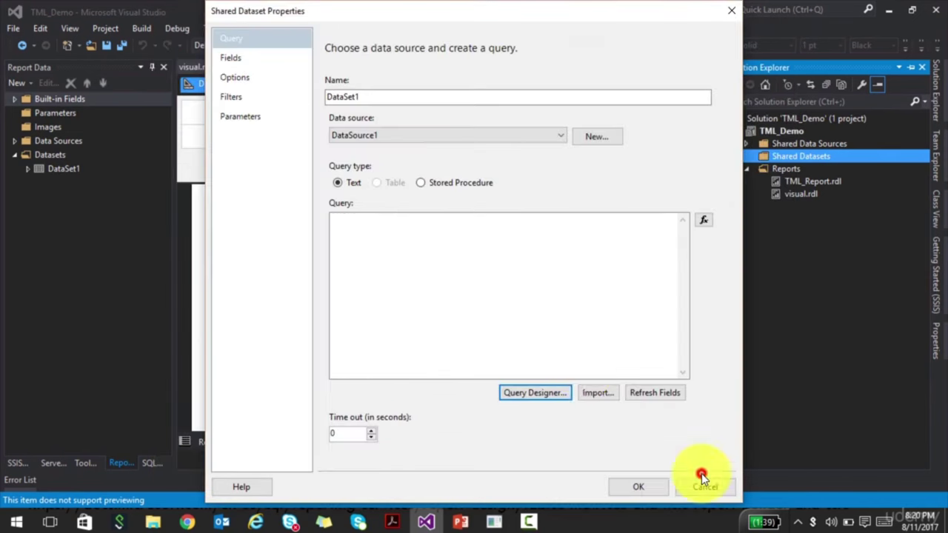
click(638, 488)
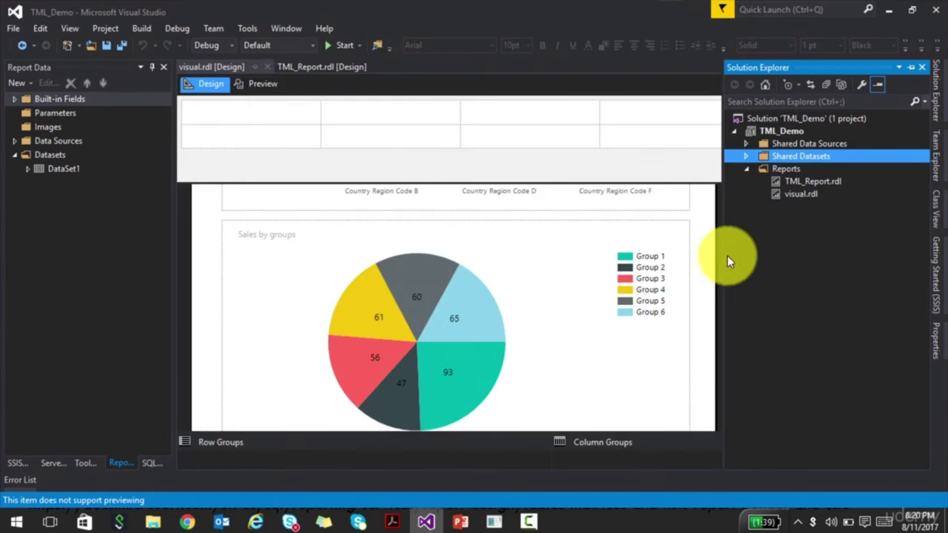
- Add a new report named parent_report to the Reports folder
click(788, 171)
double_click(787, 172)
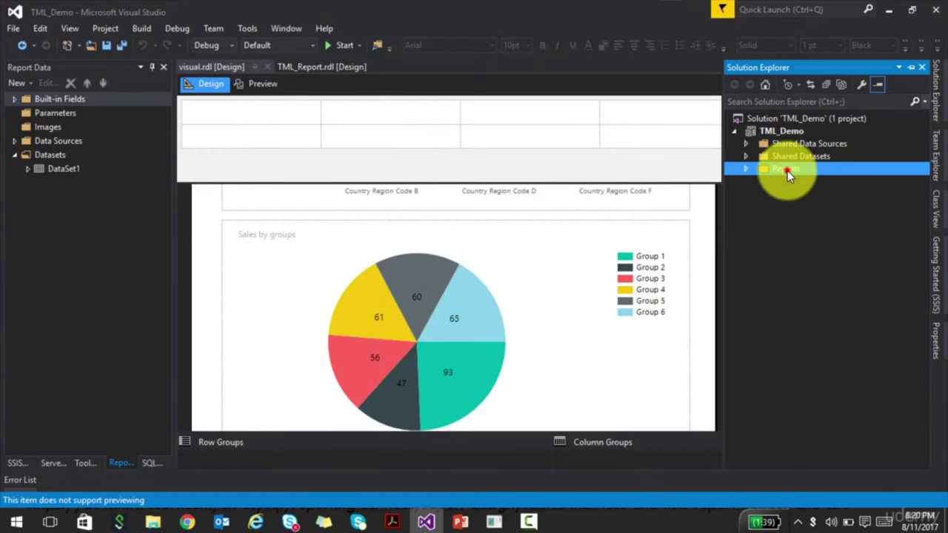
right_click(787, 170)
click(738, 199)
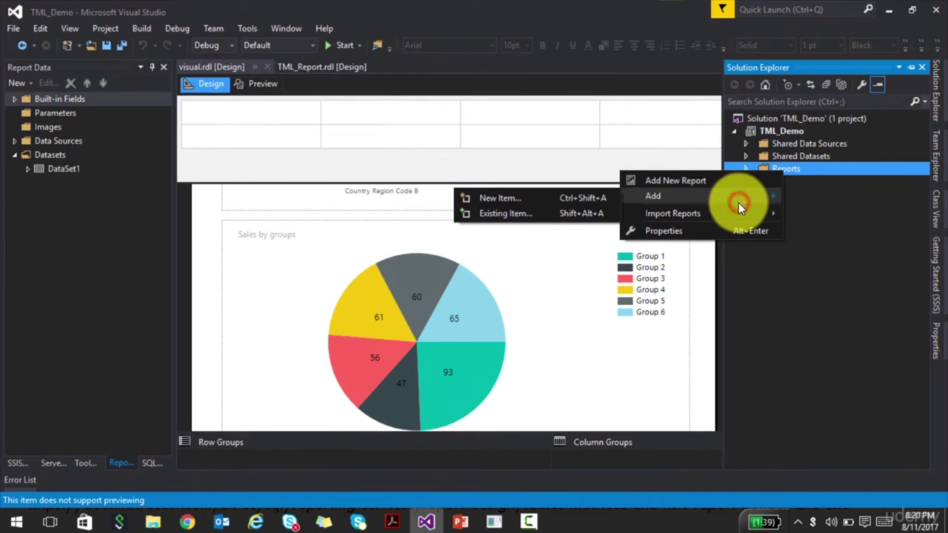
click(555, 198)
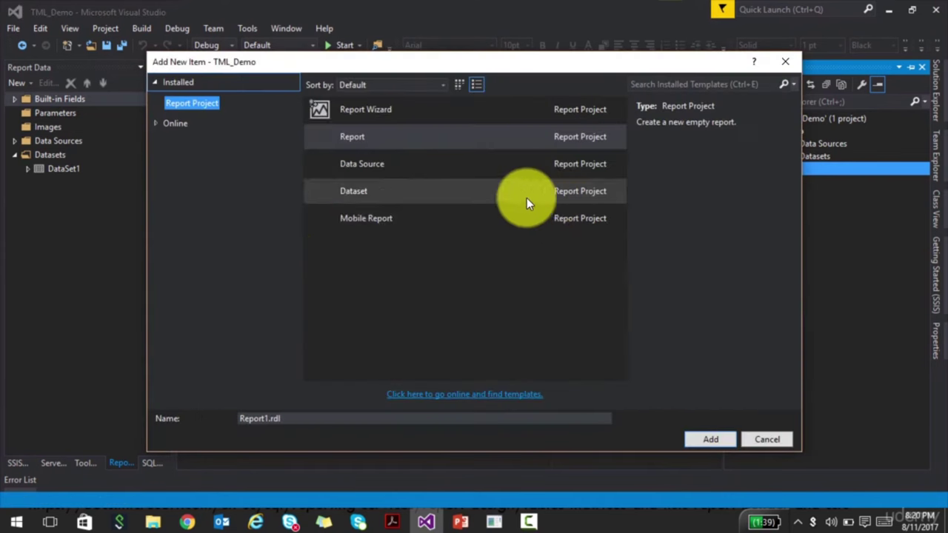
click(263, 419)
text(parent)
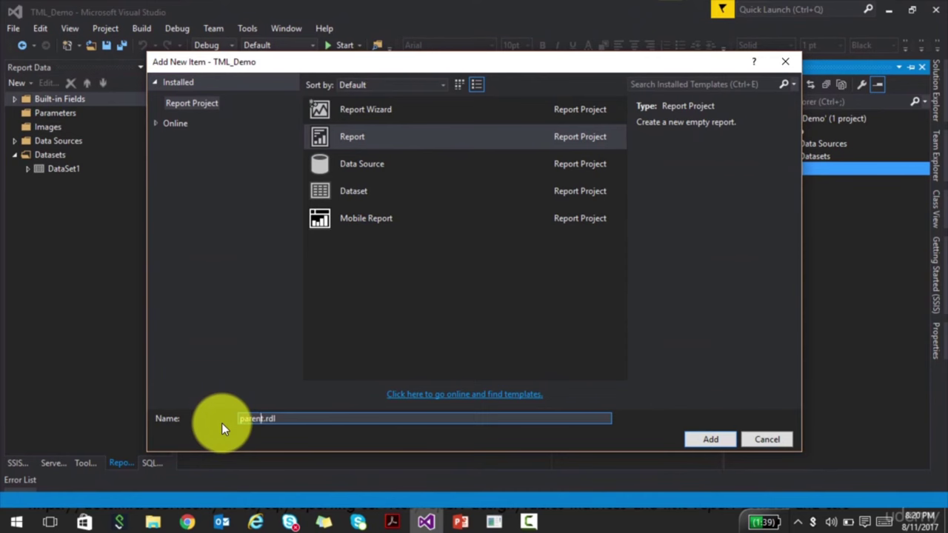
text(_report)
key(Return)
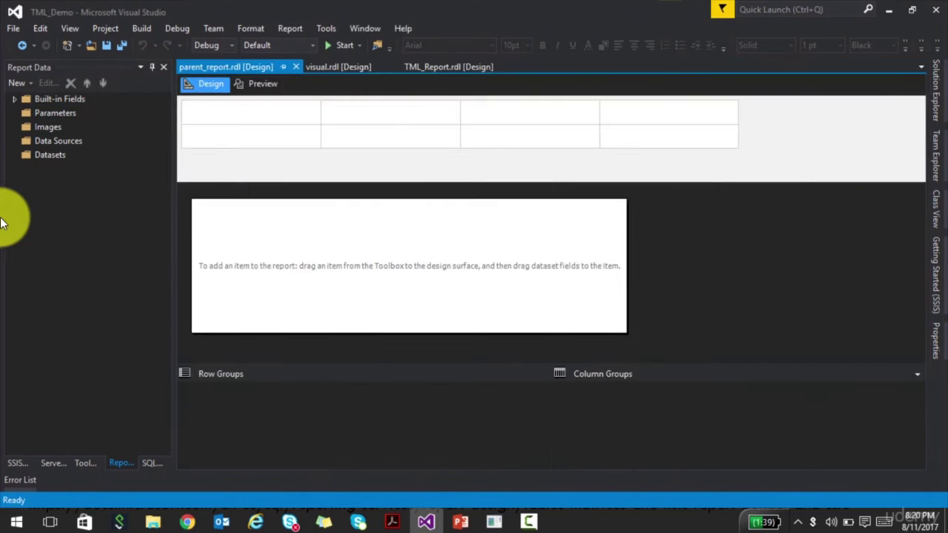
- Insert a matrix bound to the shared DataSet1 into the report body
click(37, 153)
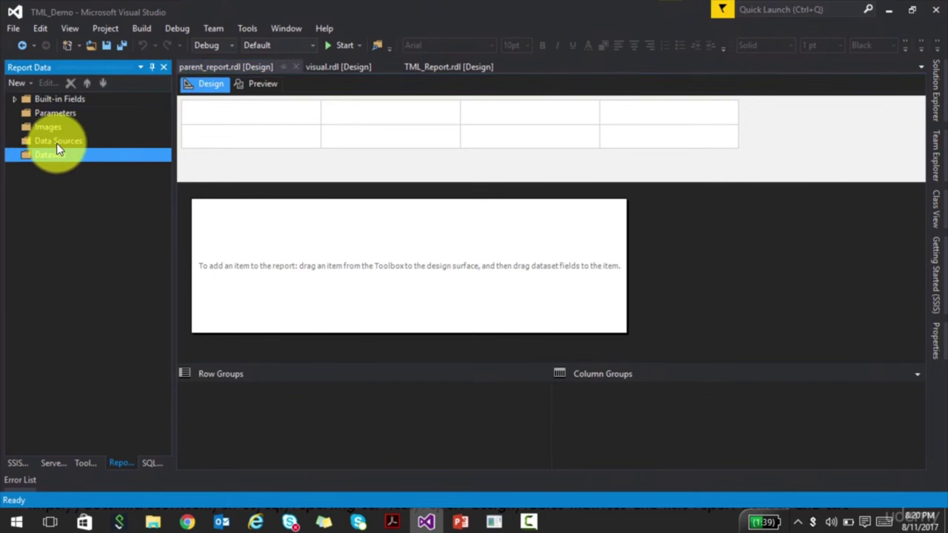
right_click(227, 243)
click(274, 296)
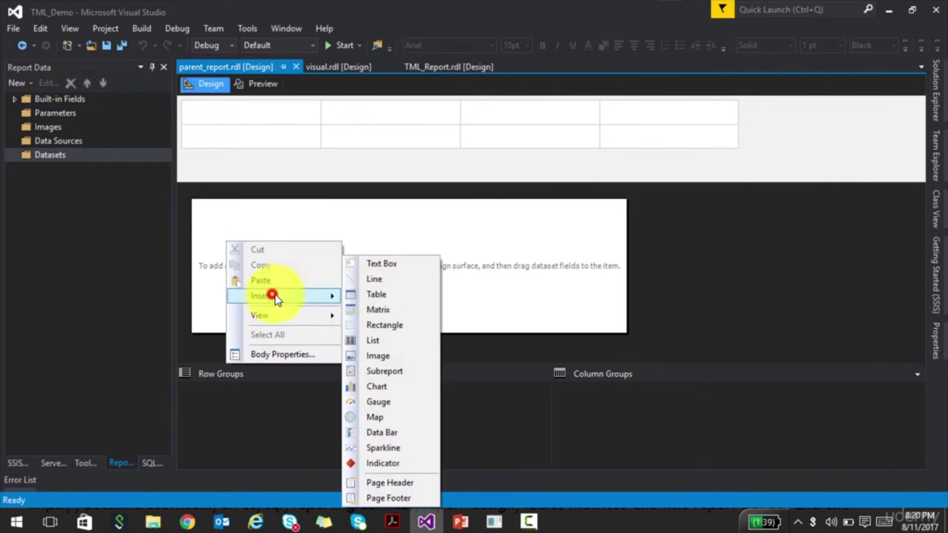
click(379, 308)
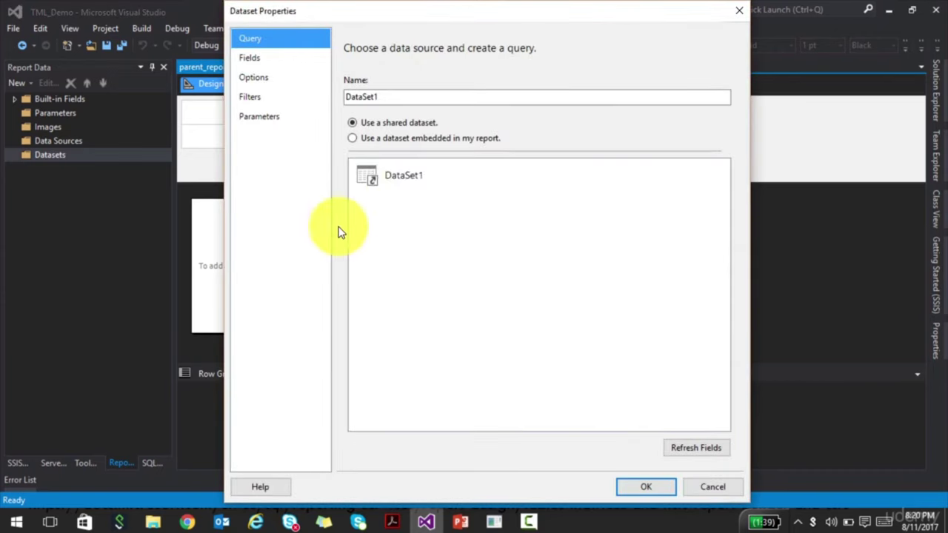
click(394, 177)
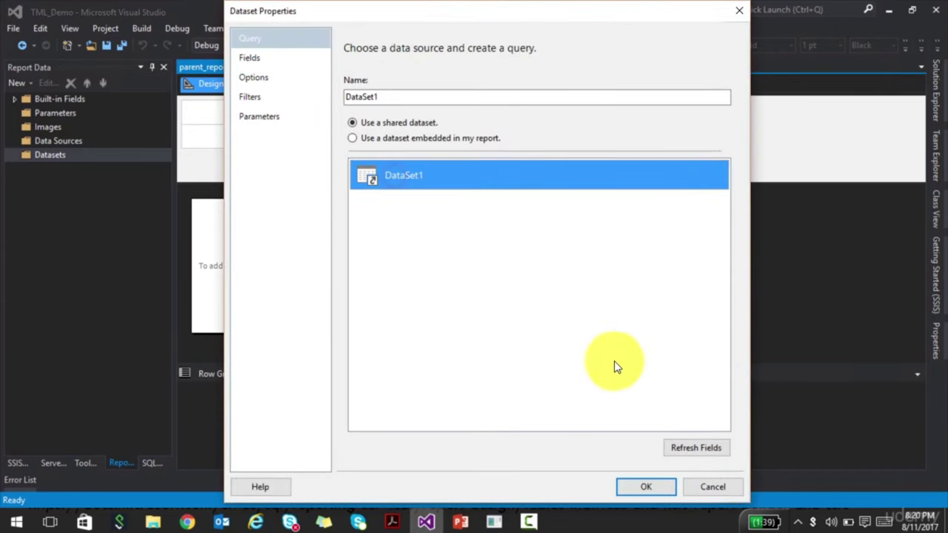
click(644, 489)
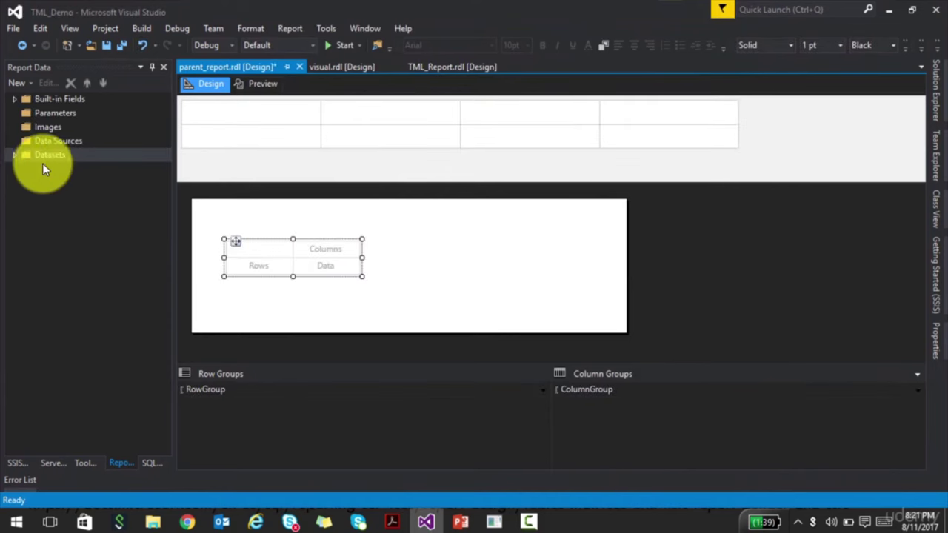
- Group the matrix rows by the Name field
click(15, 154)
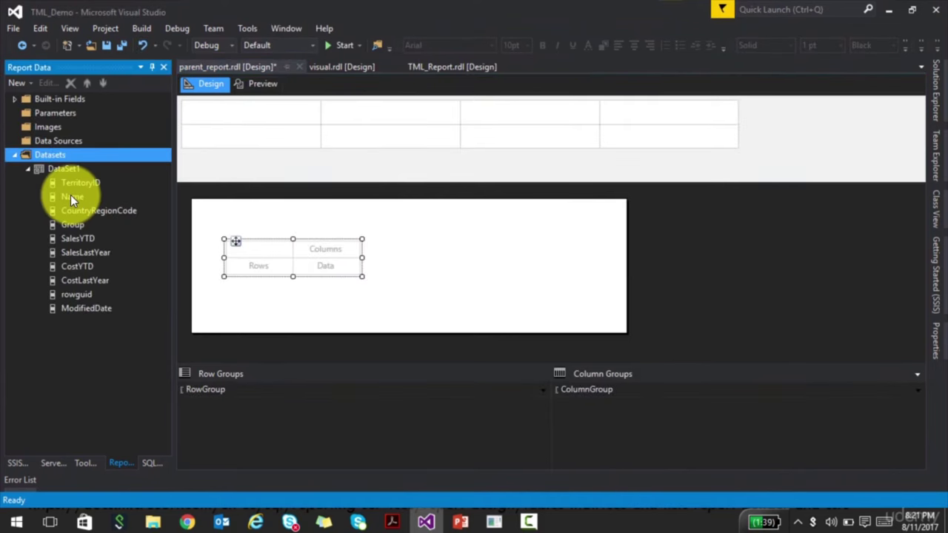
drag(71, 197, 234, 262)
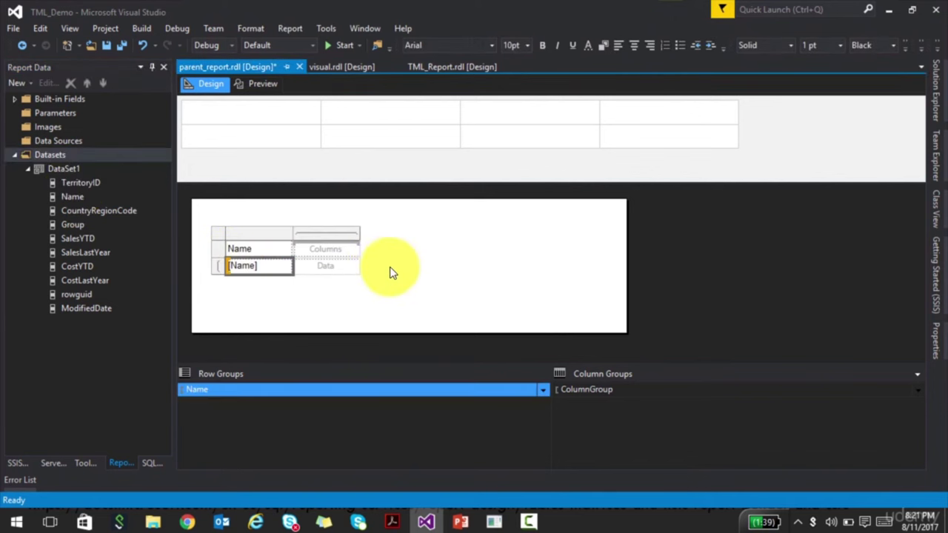
click(938, 111)
- Add a new report named subreport to the project
right_click(812, 170)
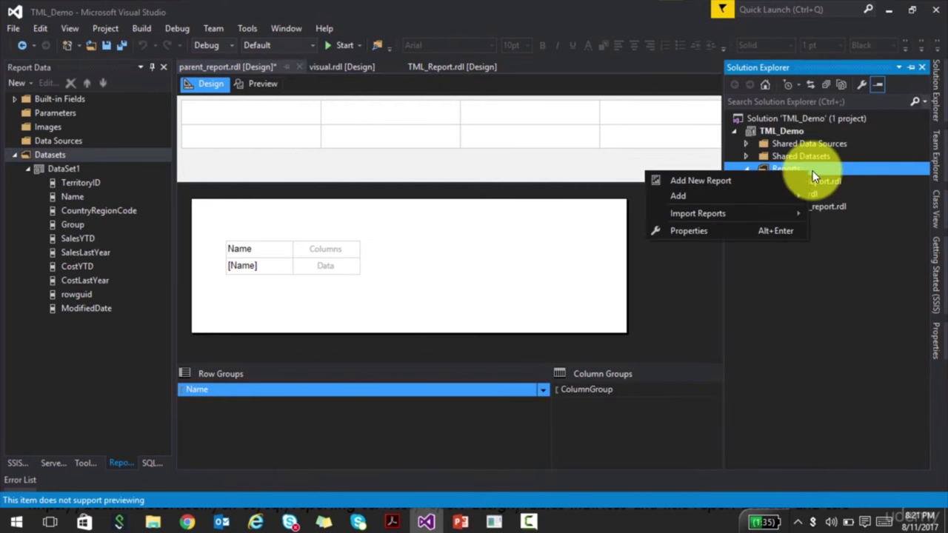
mouse_move(791, 197)
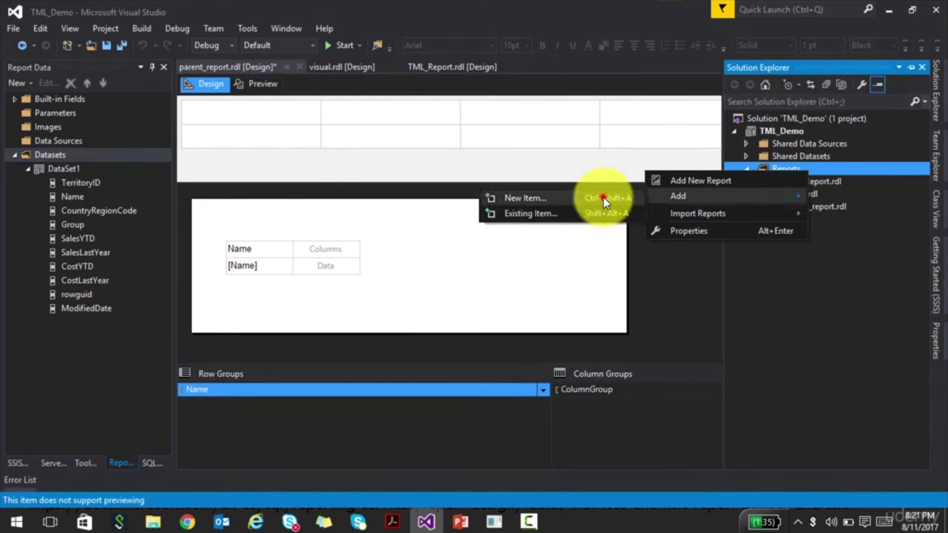
click(603, 197)
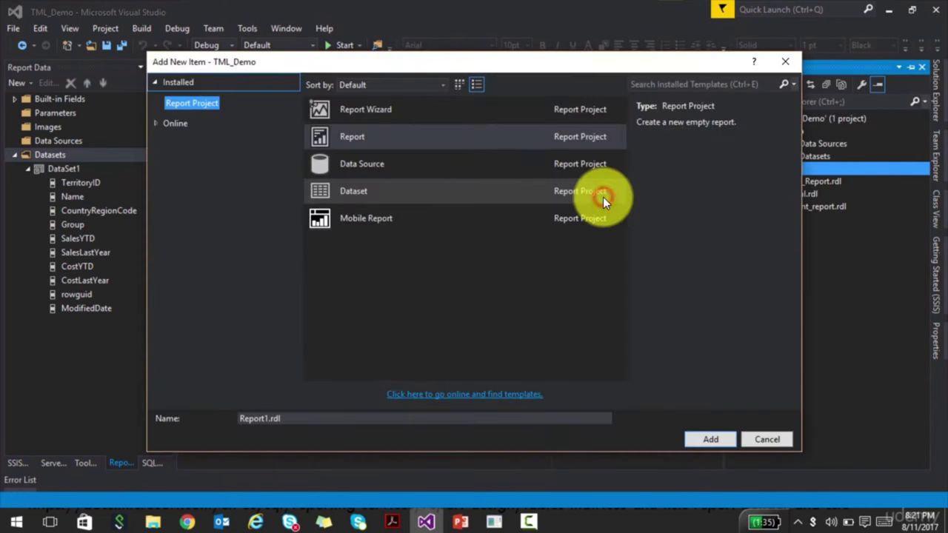
double_click(265, 419)
text(subreport)
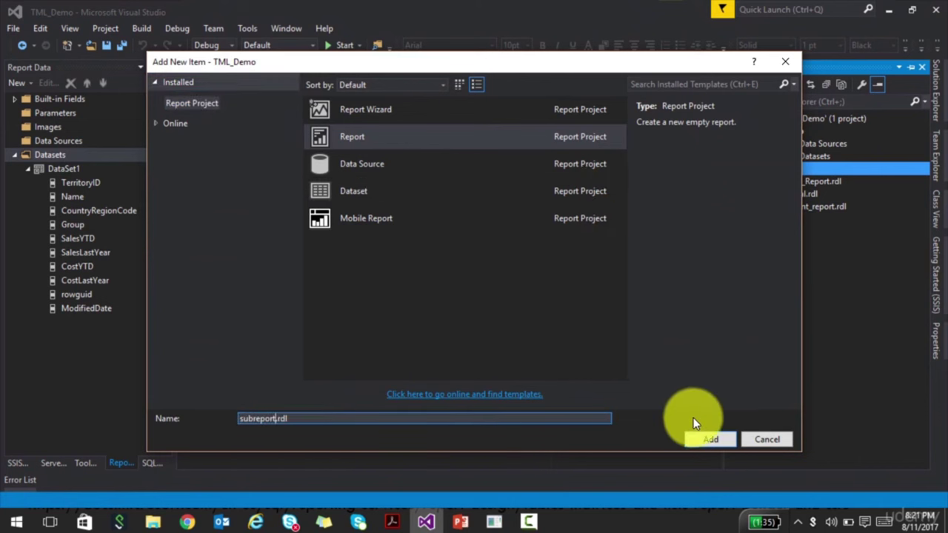
click(710, 437)
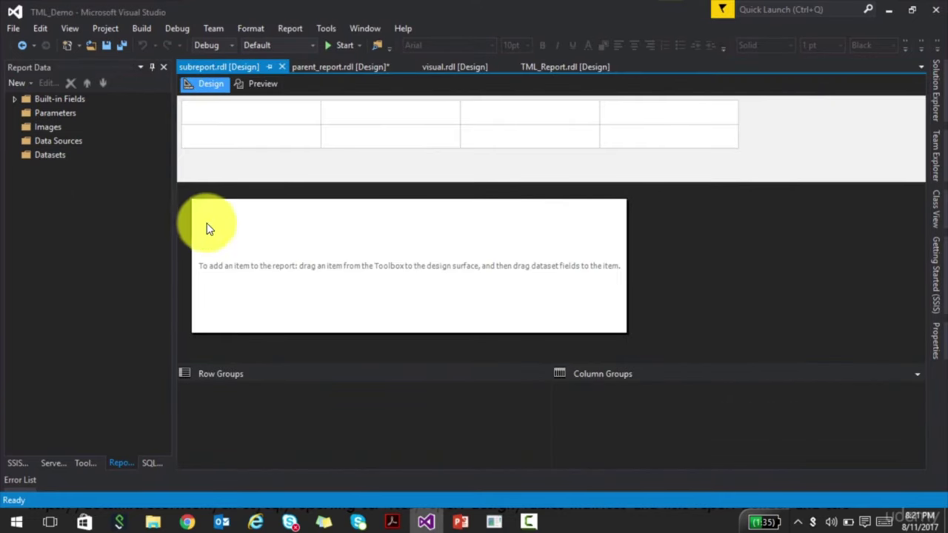
- Add embedded data source DataSource1 connected to AdventureWorks2016CTP3 on .\sql2016
click(67, 140)
right_click(67, 140)
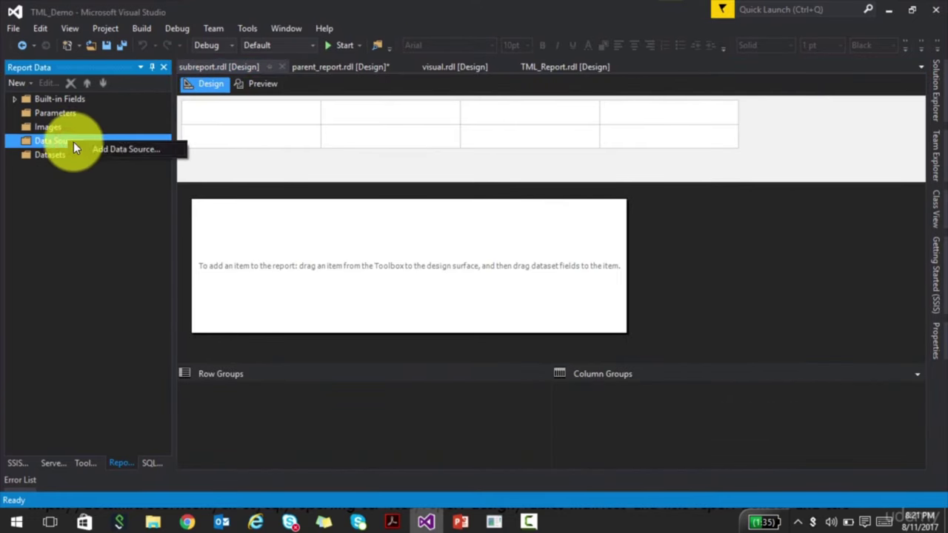
click(86, 149)
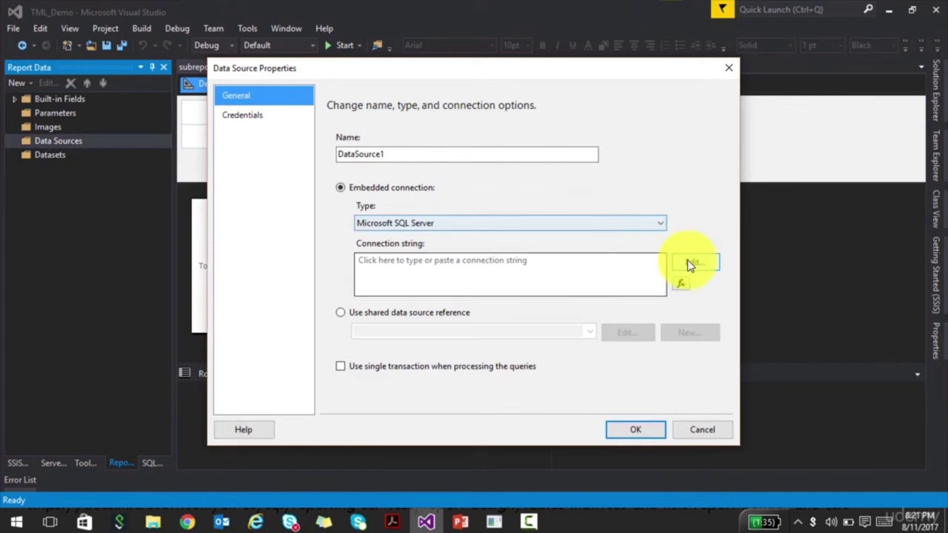
click(693, 262)
text(.\sql2016)
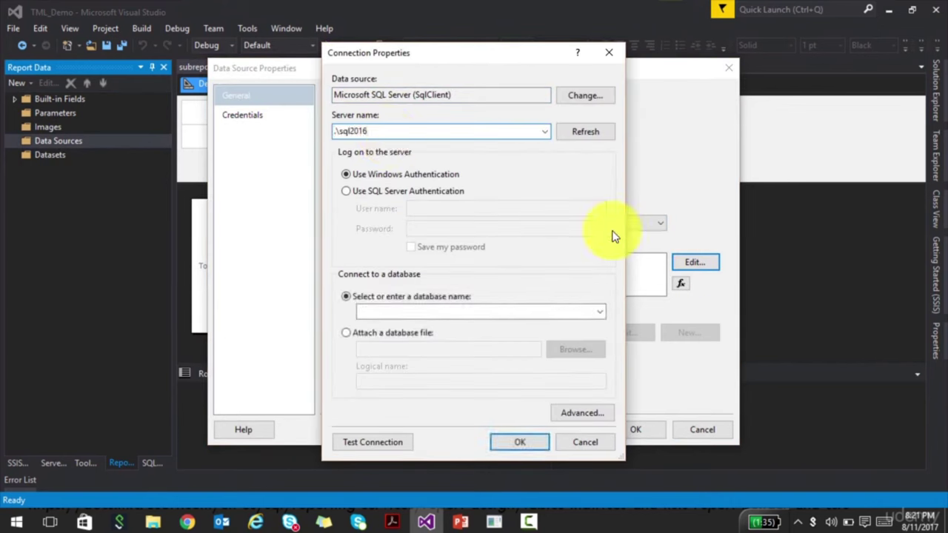
click(599, 312)
click(591, 326)
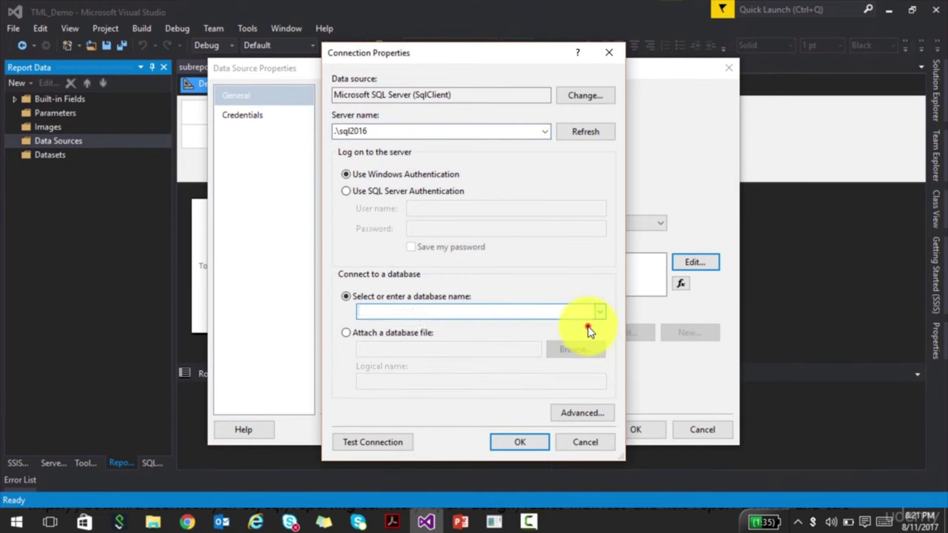
click(511, 442)
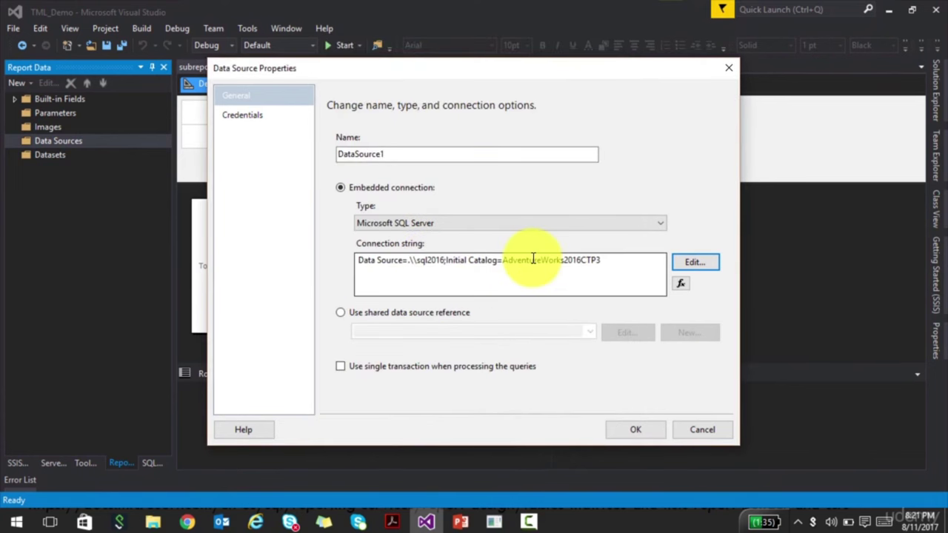
click(629, 431)
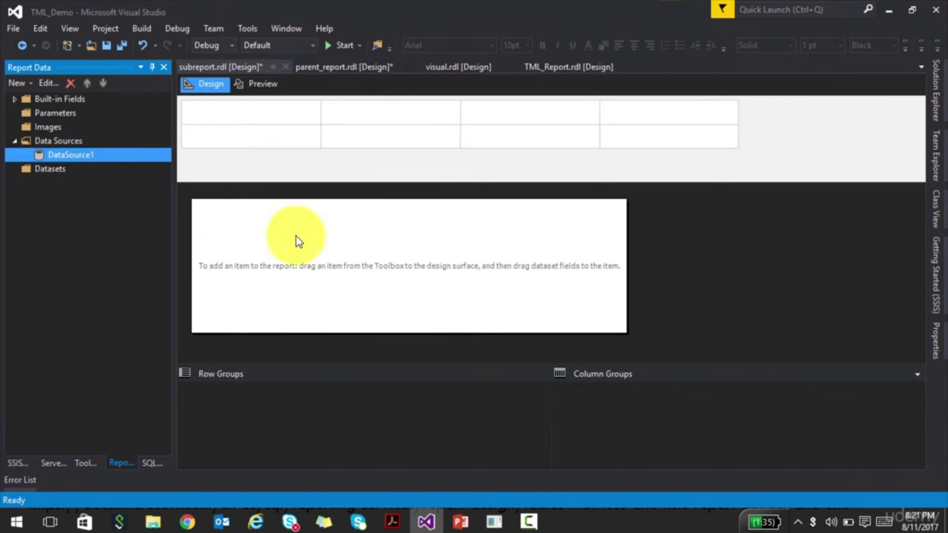
- Start adding a new dataset from the subreport's Datasets folder
click(53, 171)
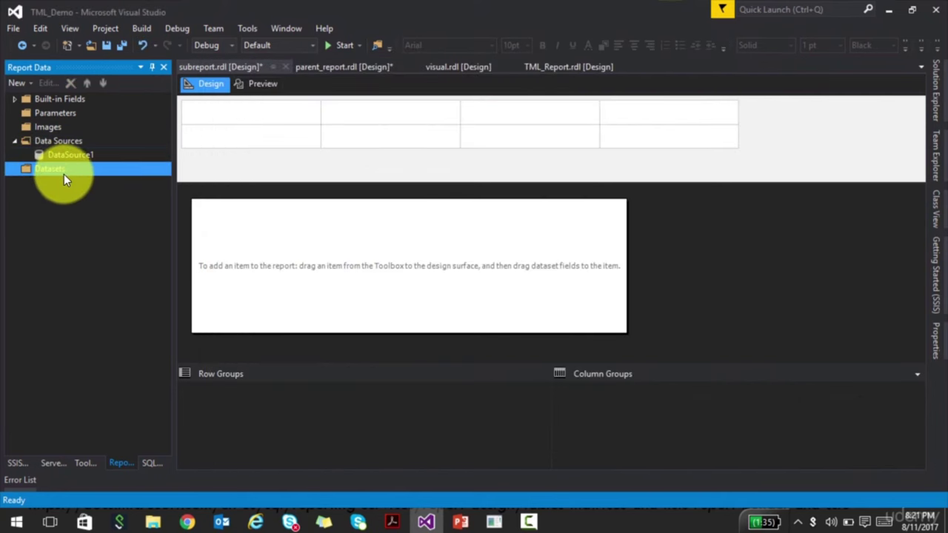
right_click(58, 171)
click(74, 178)
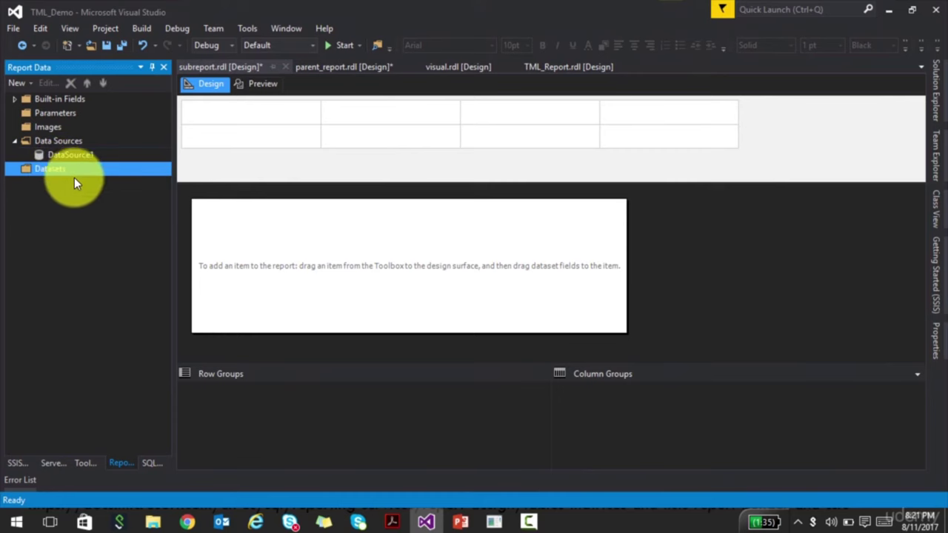
- Make DataSet1 an embedded dataset using DataSource1 and open the graphical query designer
click(394, 182)
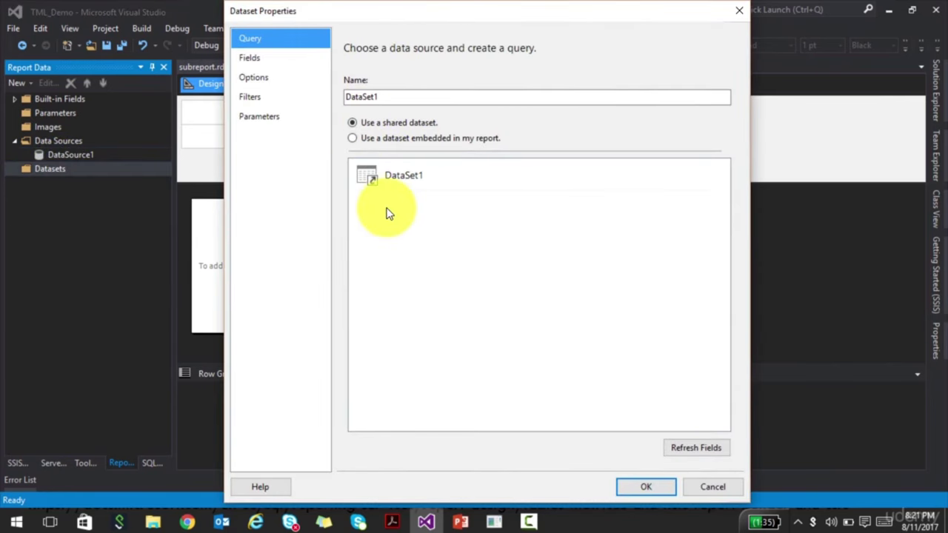
click(387, 139)
click(415, 184)
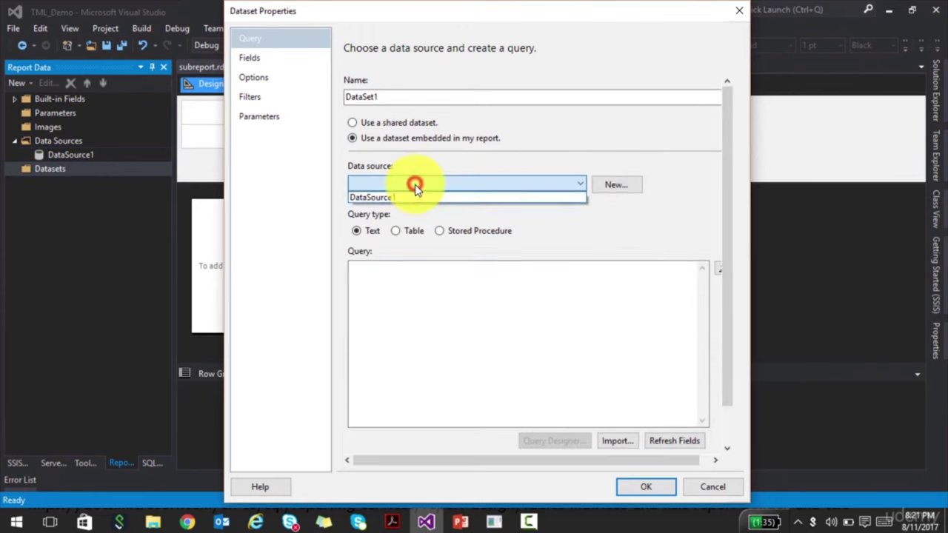
click(414, 185)
click(617, 185)
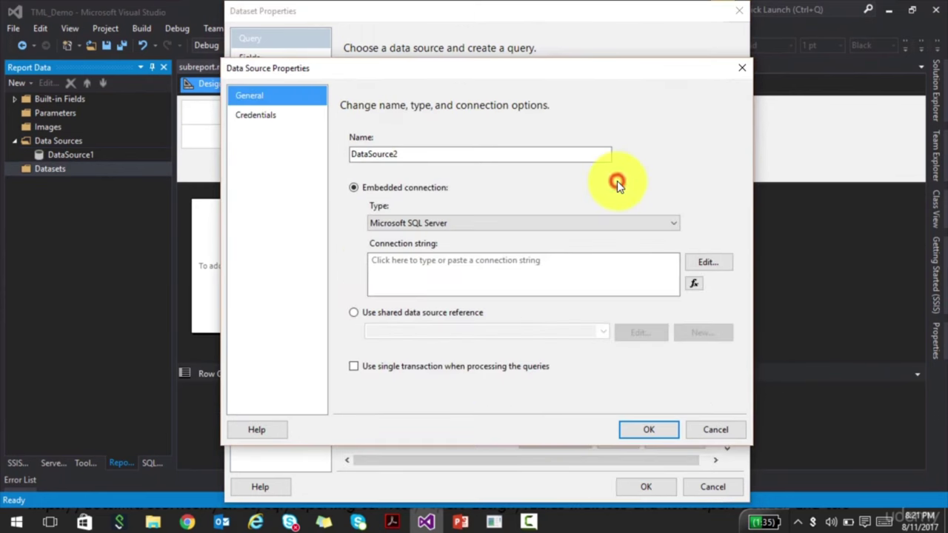
click(708, 265)
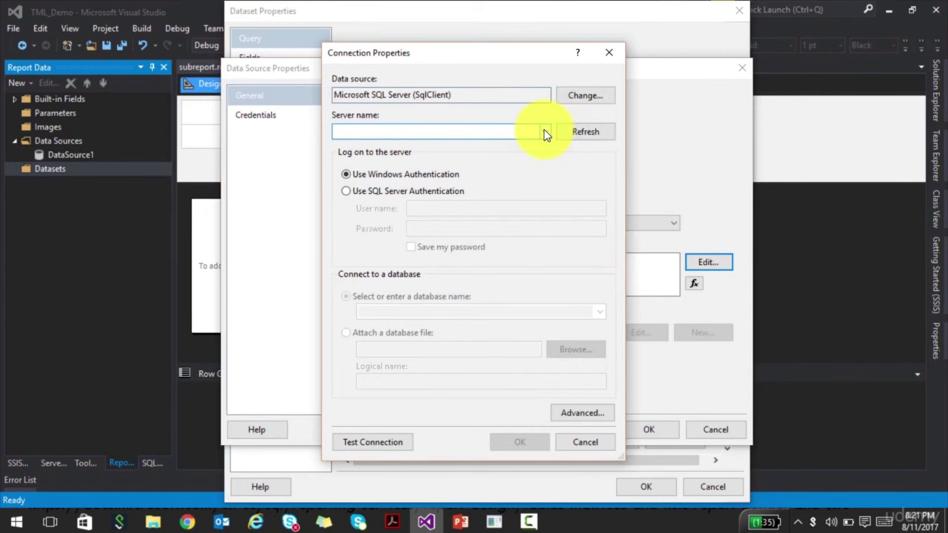
key(Escape)
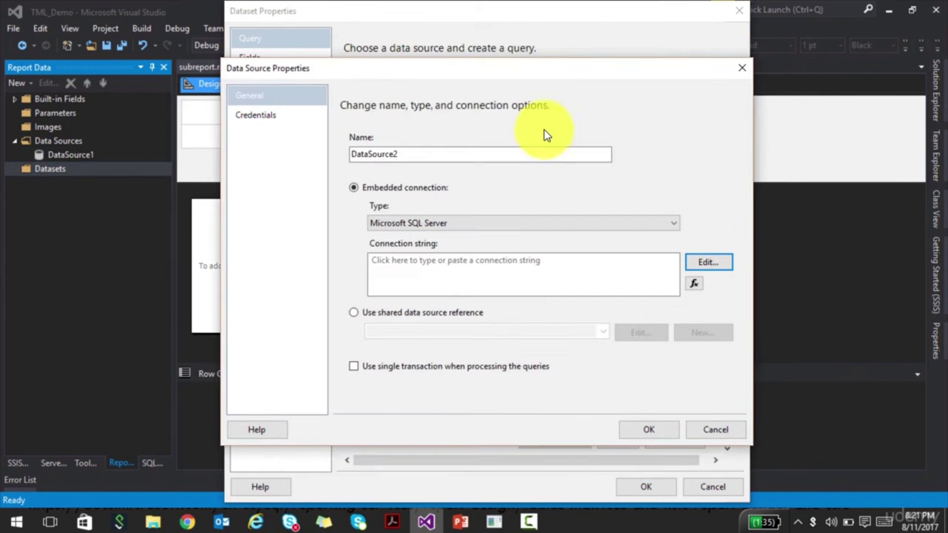
key(Escape)
click(518, 185)
click(518, 197)
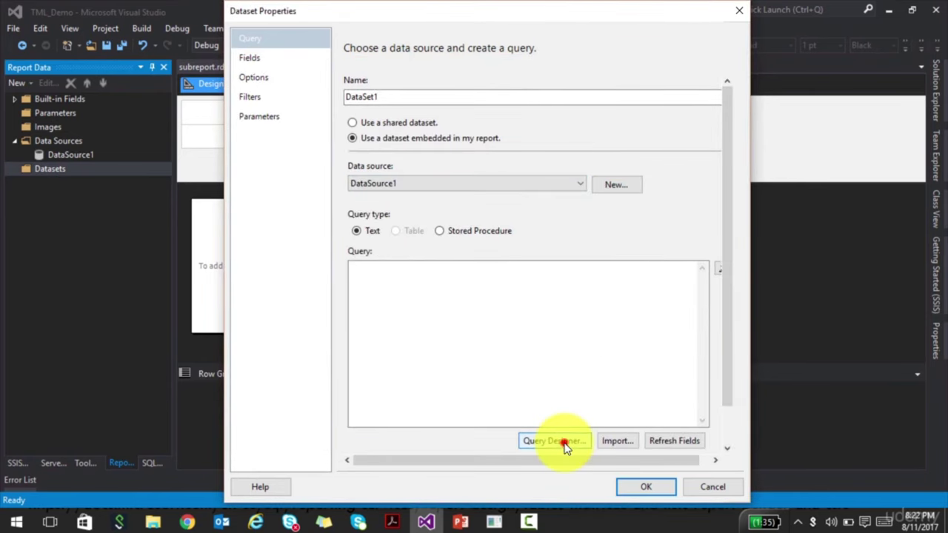
click(564, 442)
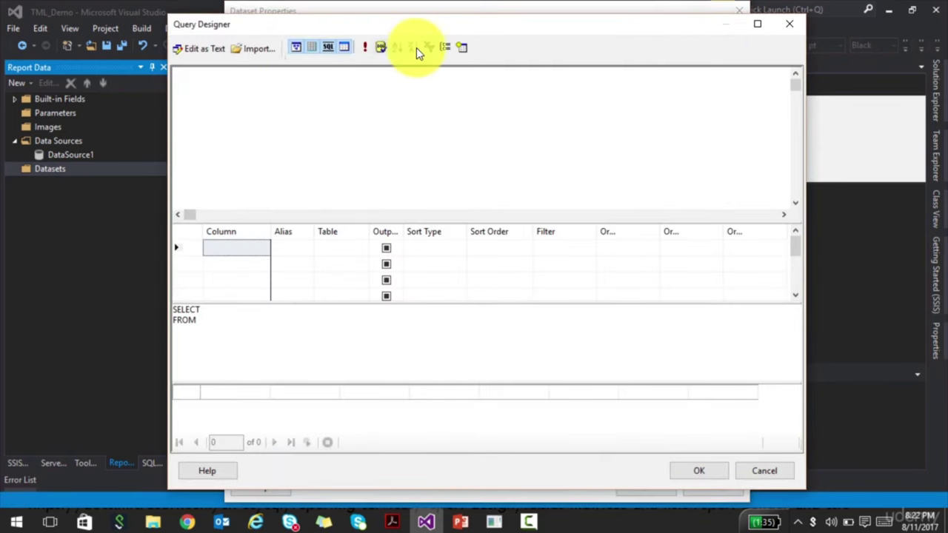
- Add the SalesTerritory (Sales) table to the query with all columns selected
click(460, 47)
scroll(411, 237, down, 15)
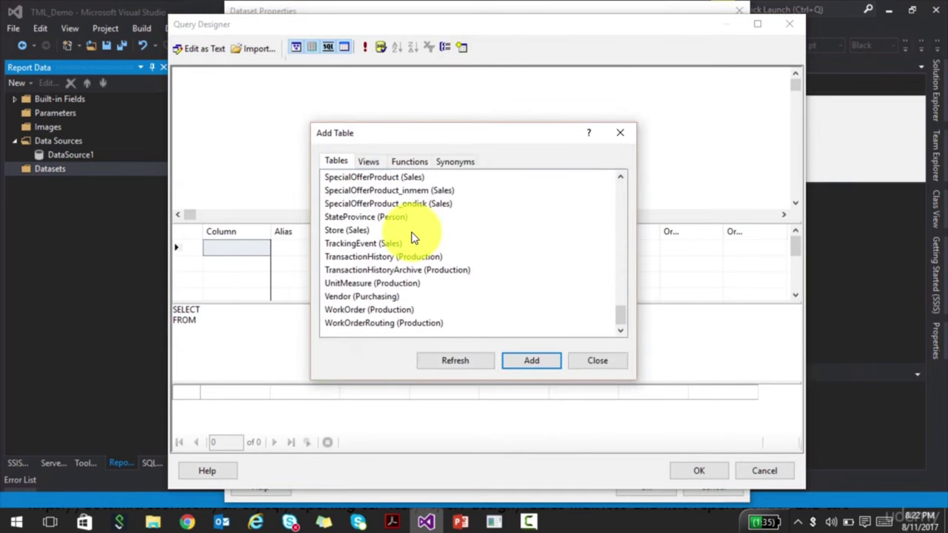
scroll(413, 236, up, 2)
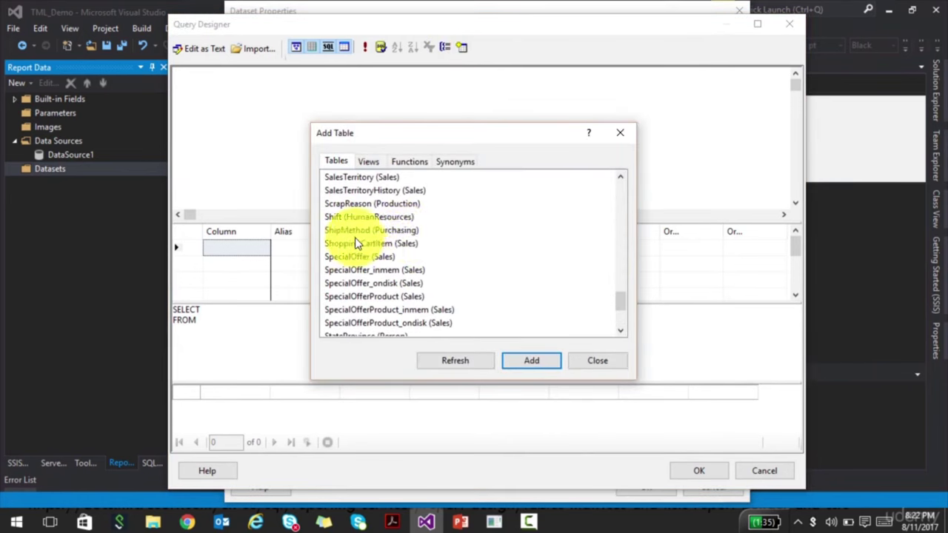
click(362, 178)
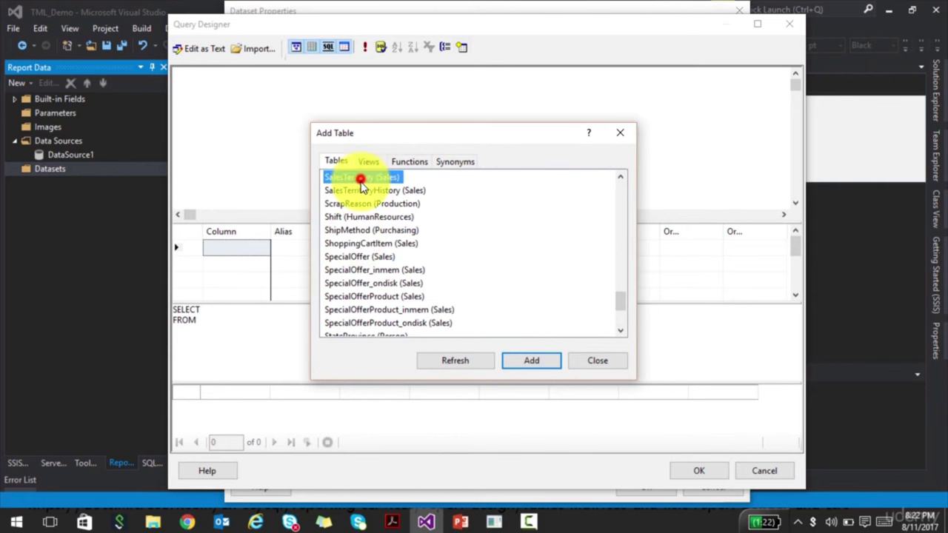
click(537, 361)
click(593, 361)
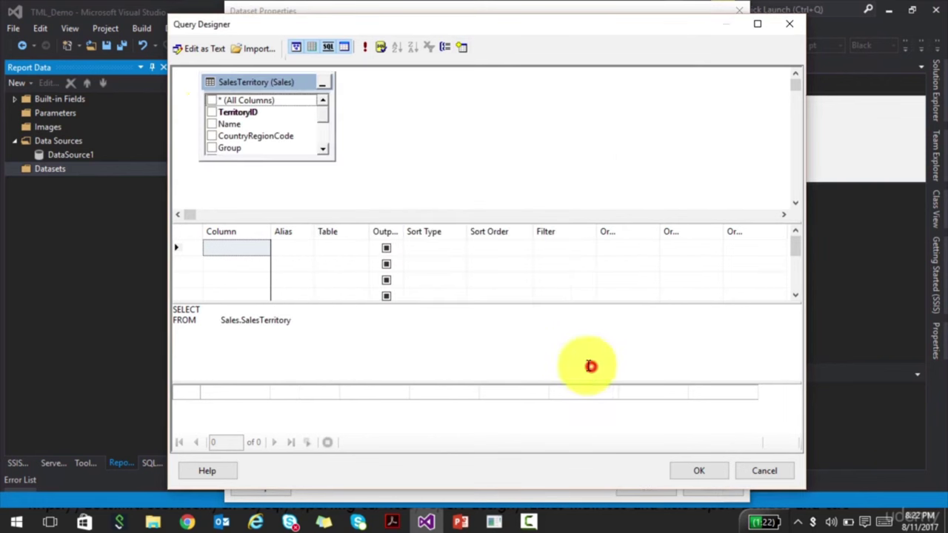
click(213, 101)
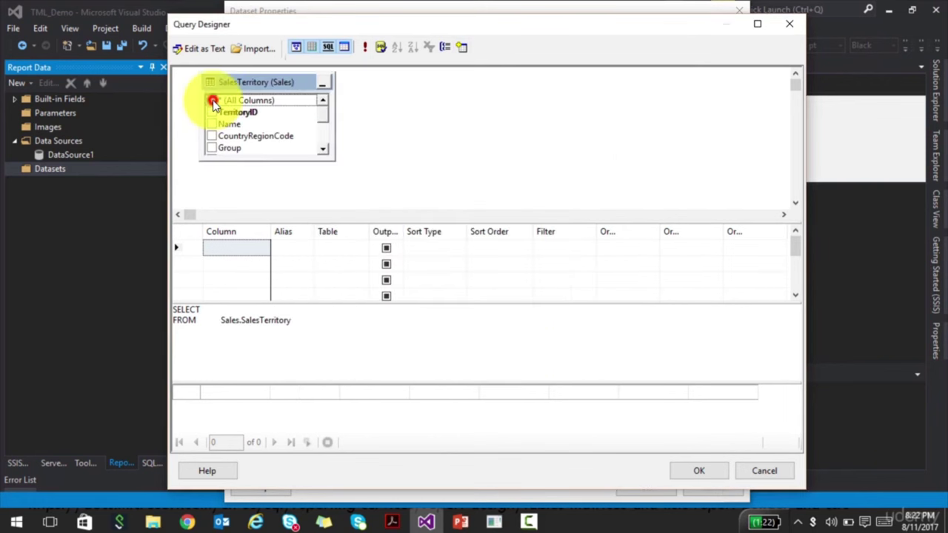
click(303, 324)
text(where c)
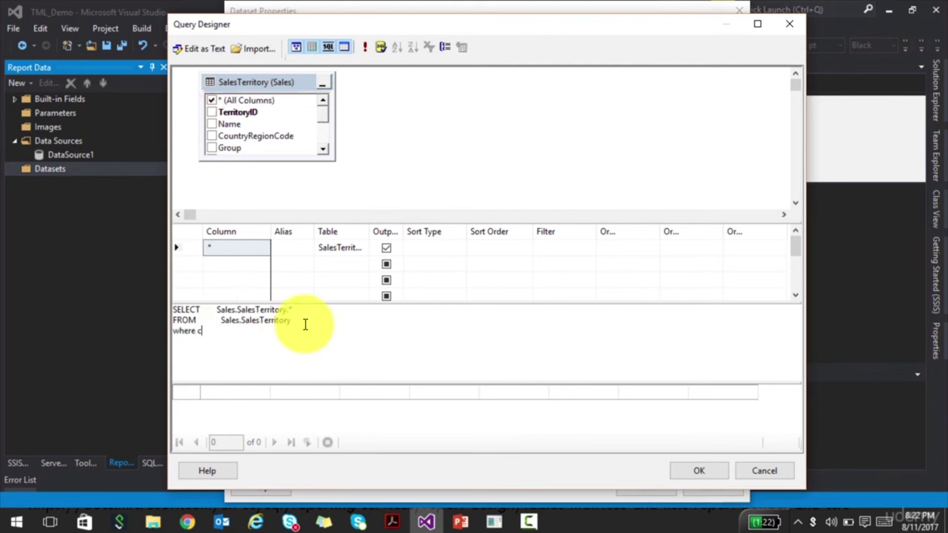
text(ountryregioncode)
text(C)
key(Left)
key(Left)
key(Left)
key(Left)
key(Left)
key(Left)
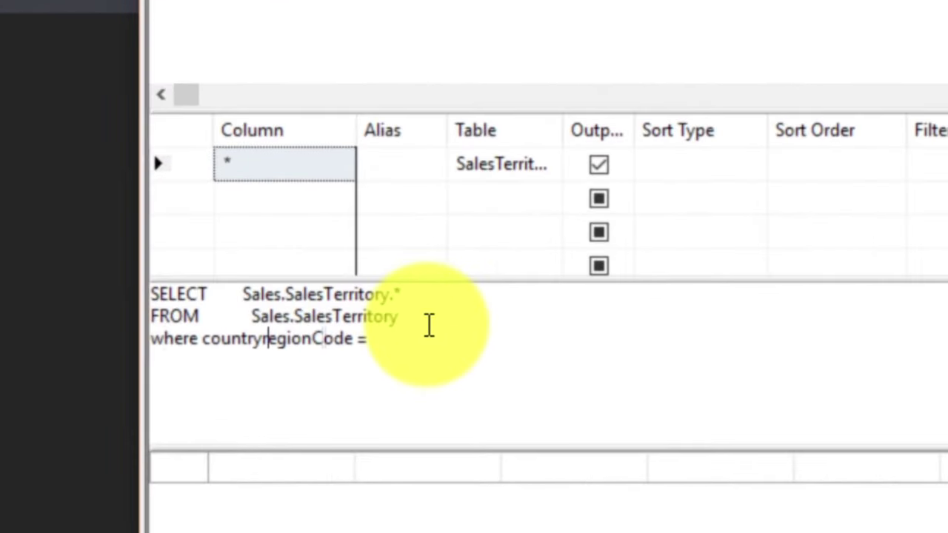
key(BackSpace)
text(R)
key(Left)
key(Left)
key(Left)
key(Left)
key(Left)
key(Left)
key(Left)
key(Left)
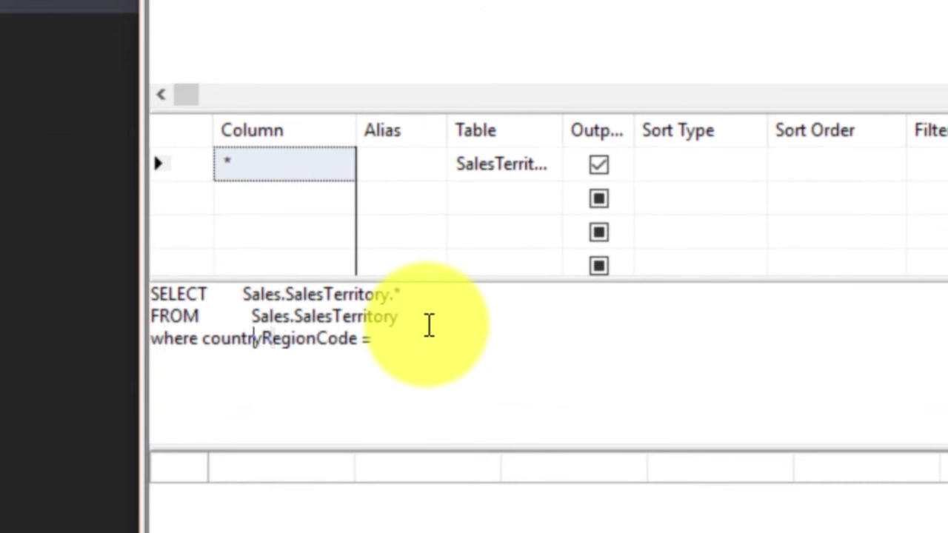
key(shift+Right)
text(C)
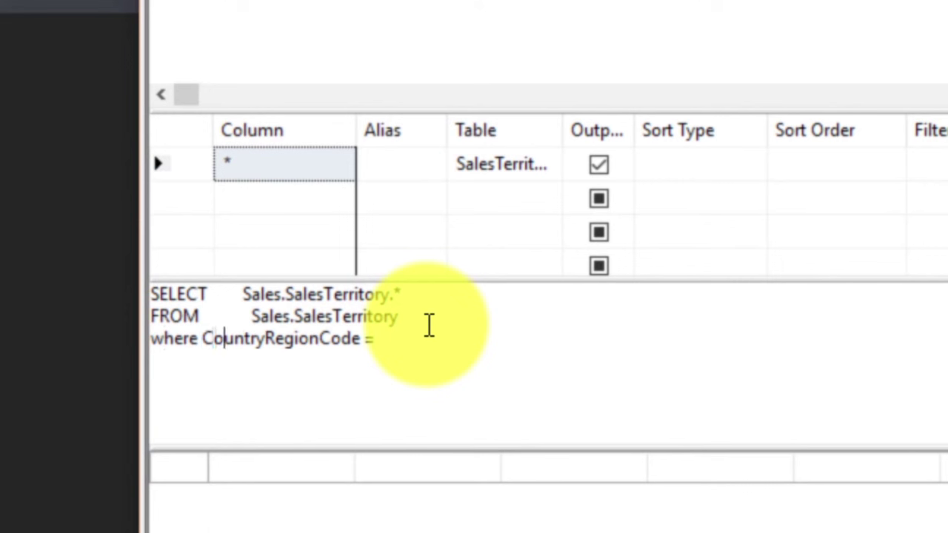
key(Left)
key(ctrl+shift+Right)
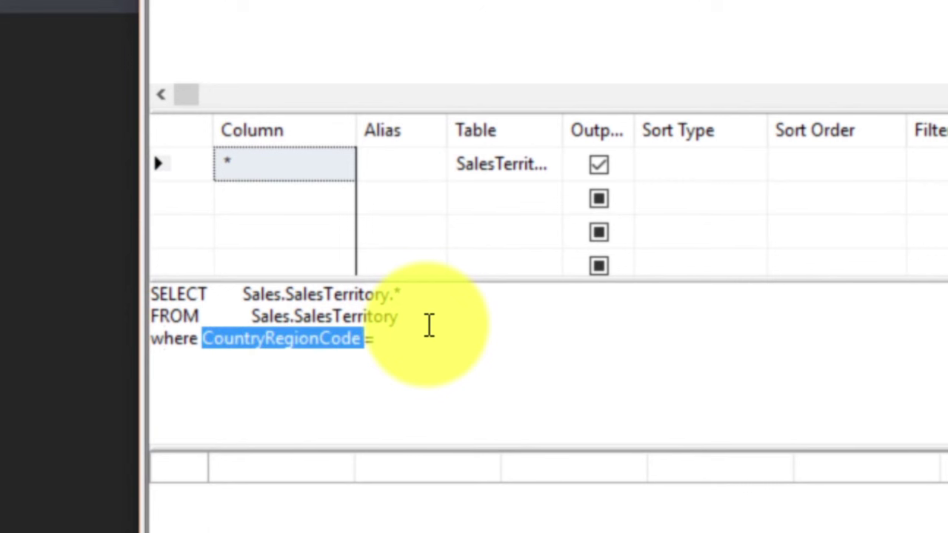
key(End)
text(@)
text(CountryRegionCode)
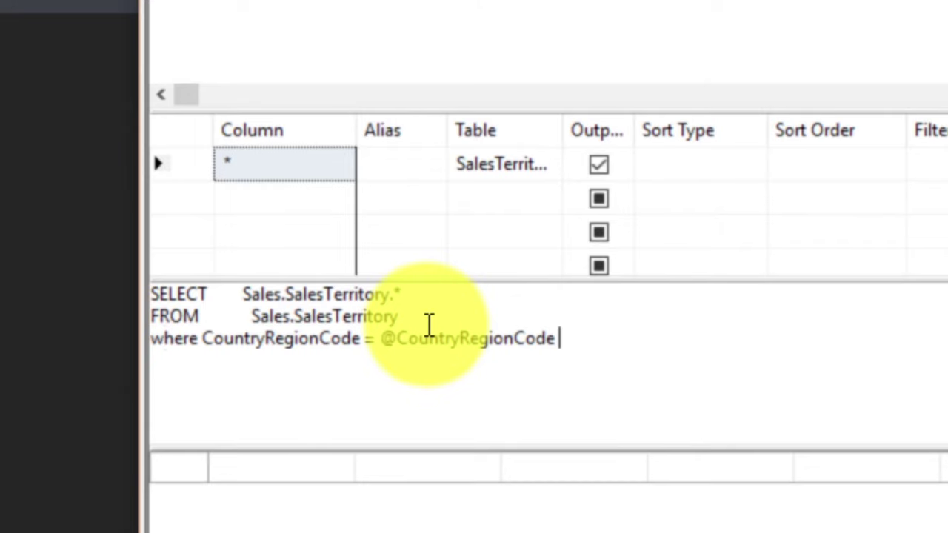
key(BackSpace)
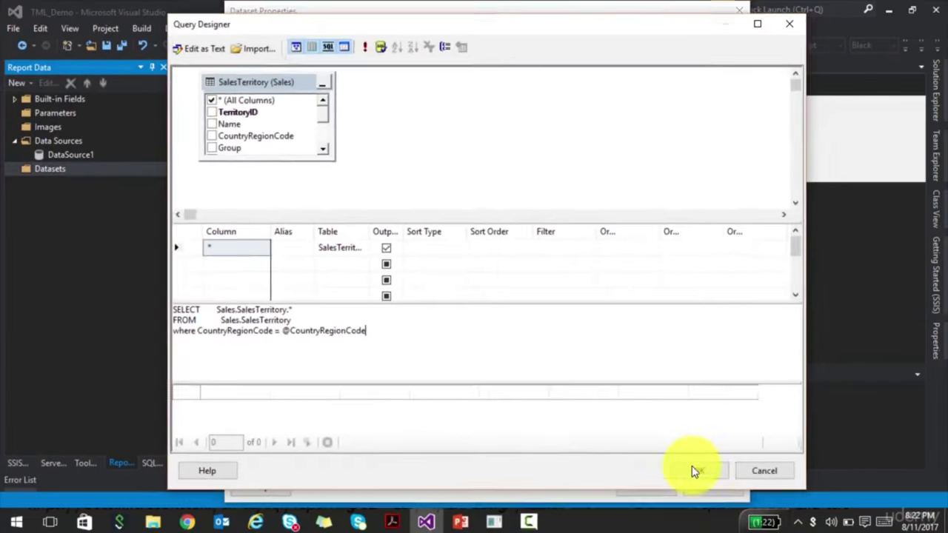
click(696, 471)
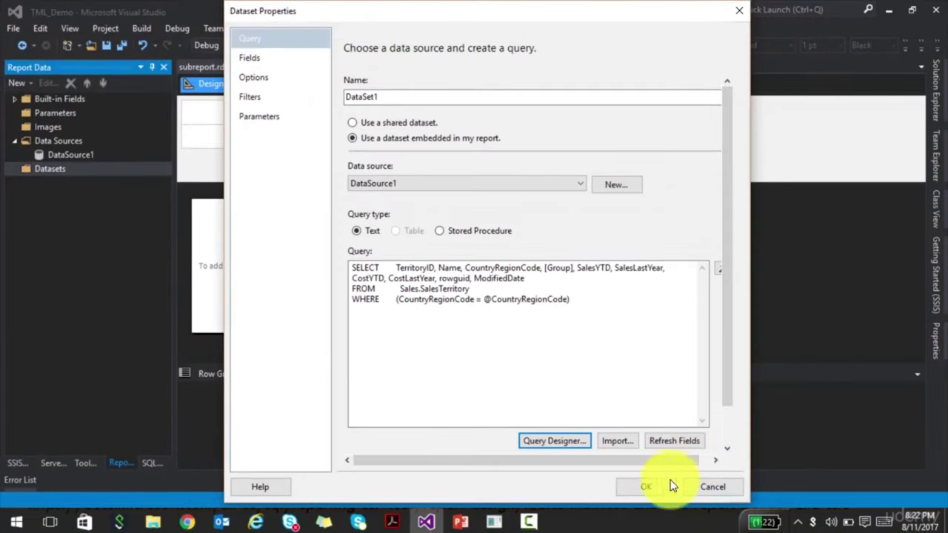
- Confirm the dataset and add a table to the subreport body
click(659, 484)
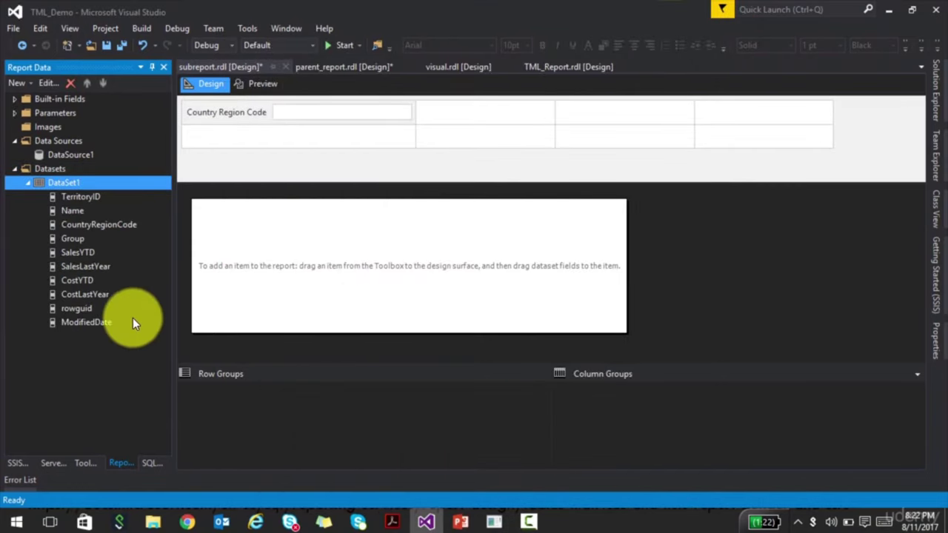
click(88, 462)
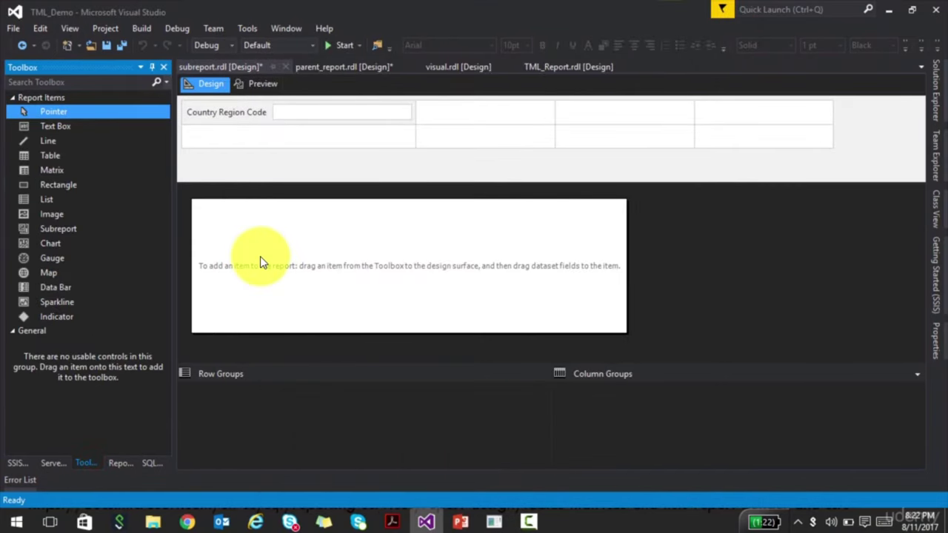
drag(56, 158, 232, 237)
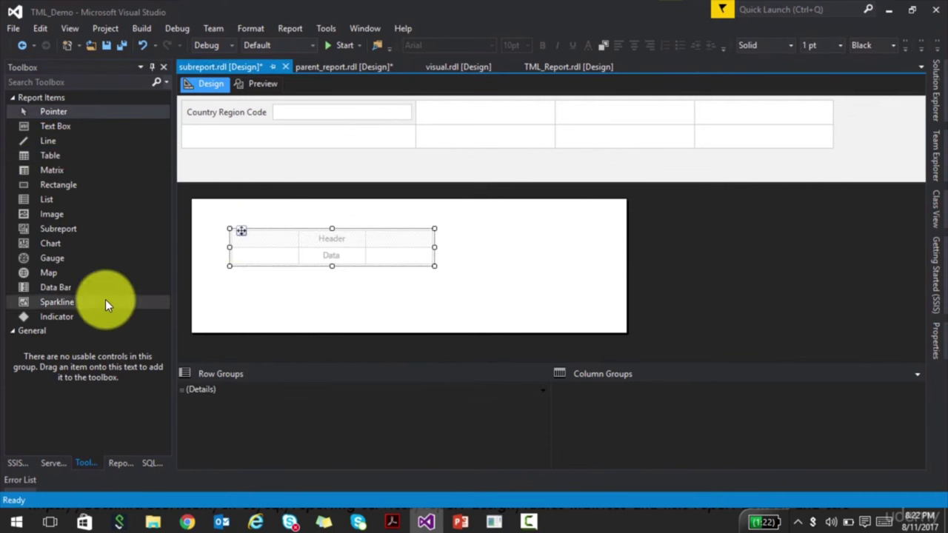
- Fill the table columns with TerritoryID, Name, Group and SalesYTD
click(120, 463)
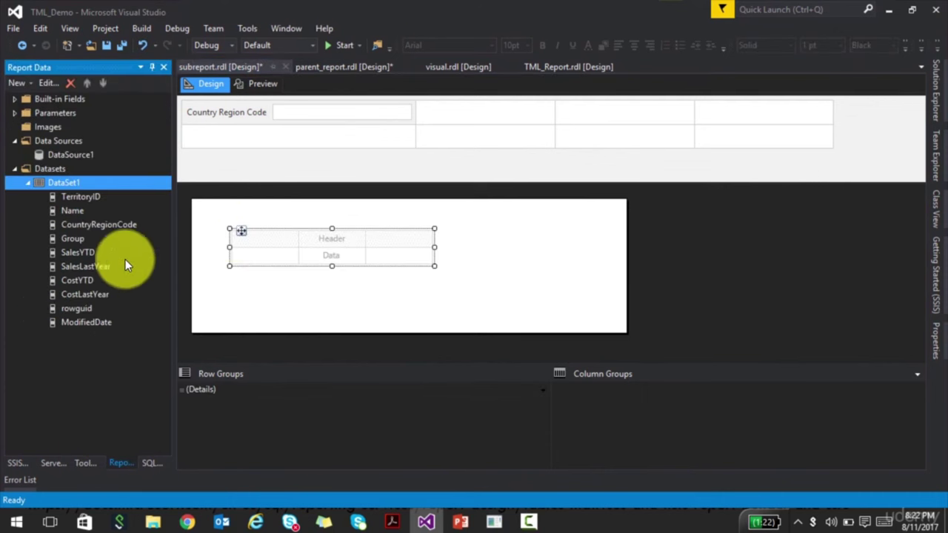
drag(99, 224, 81, 198)
click(82, 199)
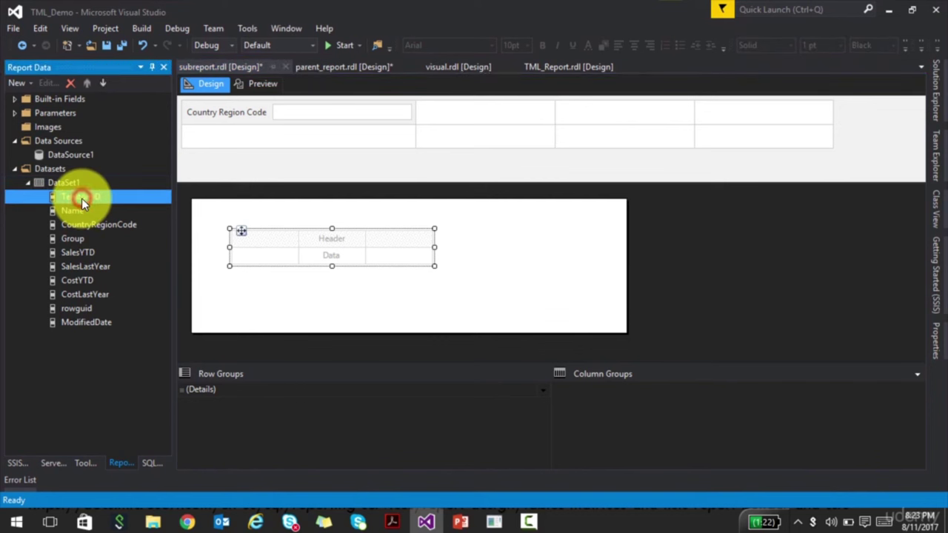
drag(82, 198, 235, 259)
click(78, 212)
drag(81, 211, 289, 259)
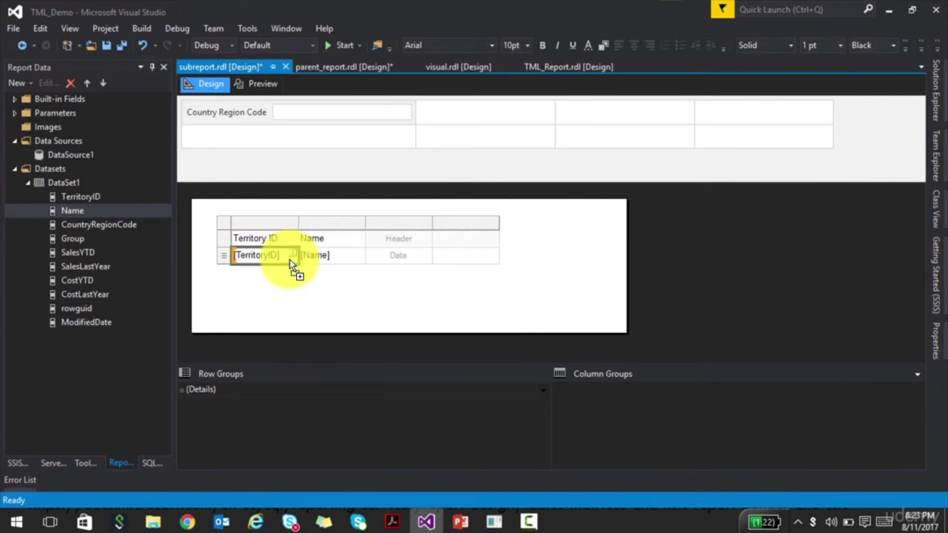
click(65, 237)
drag(64, 237, 363, 273)
click(75, 253)
drag(75, 251, 427, 259)
- Delete the empty fifth column from the table
click(551, 222)
right_click(554, 226)
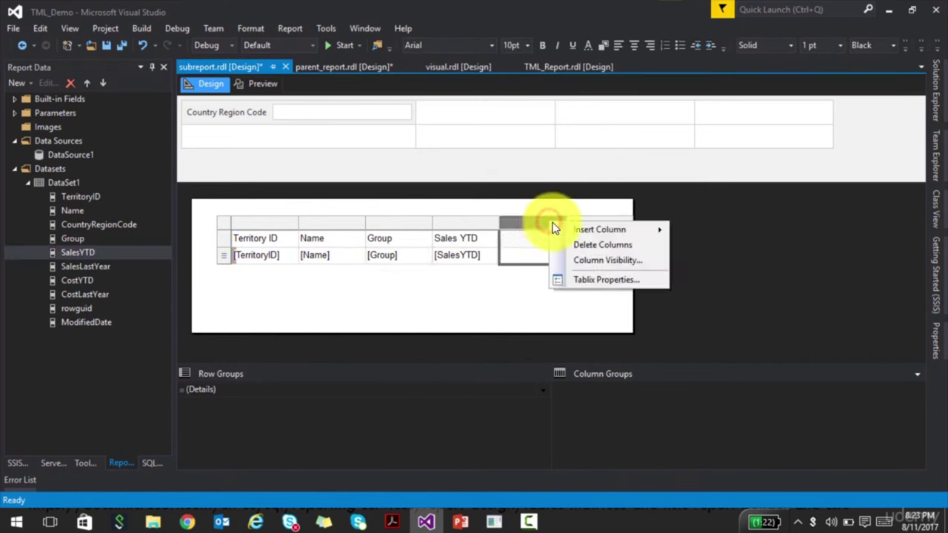
click(567, 252)
right_click(521, 217)
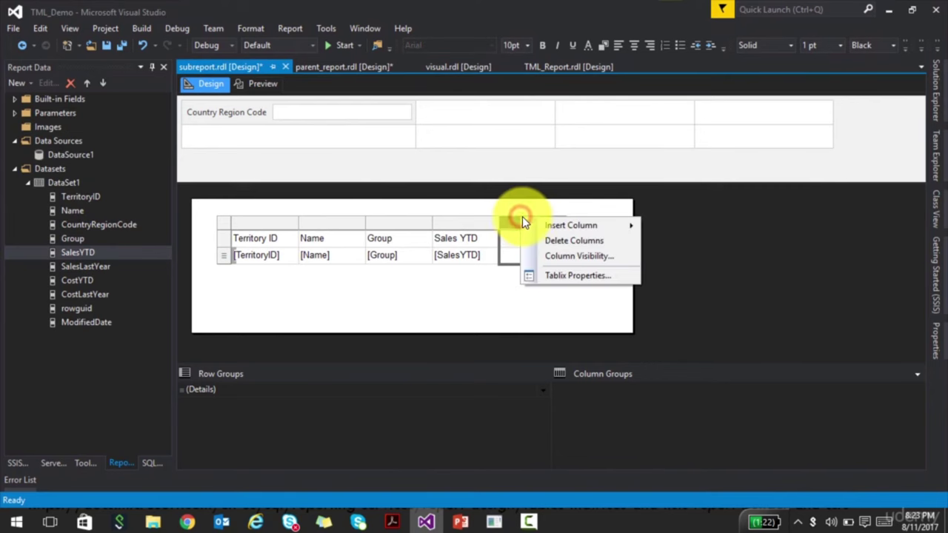
click(543, 240)
click(468, 305)
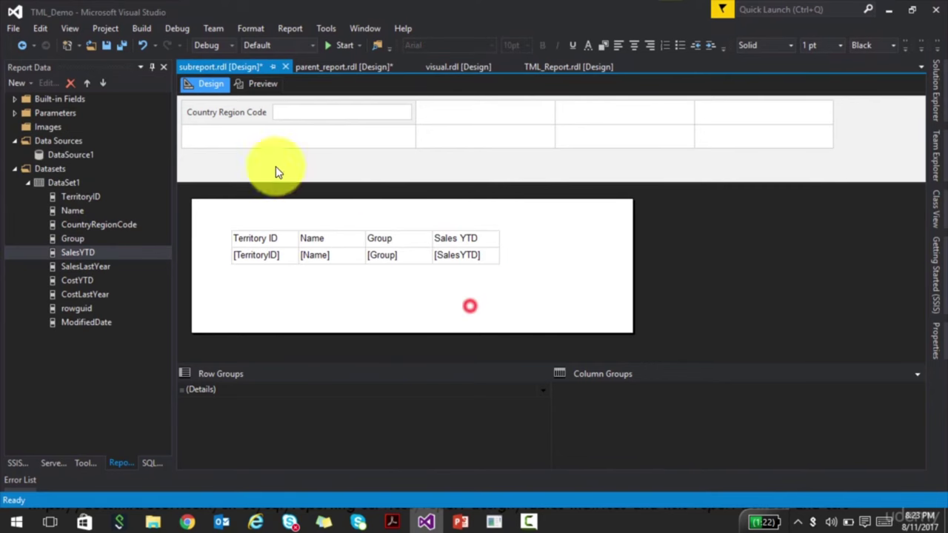
- Preview the subreport with Country Region Code US, then return to Design view
click(251, 85)
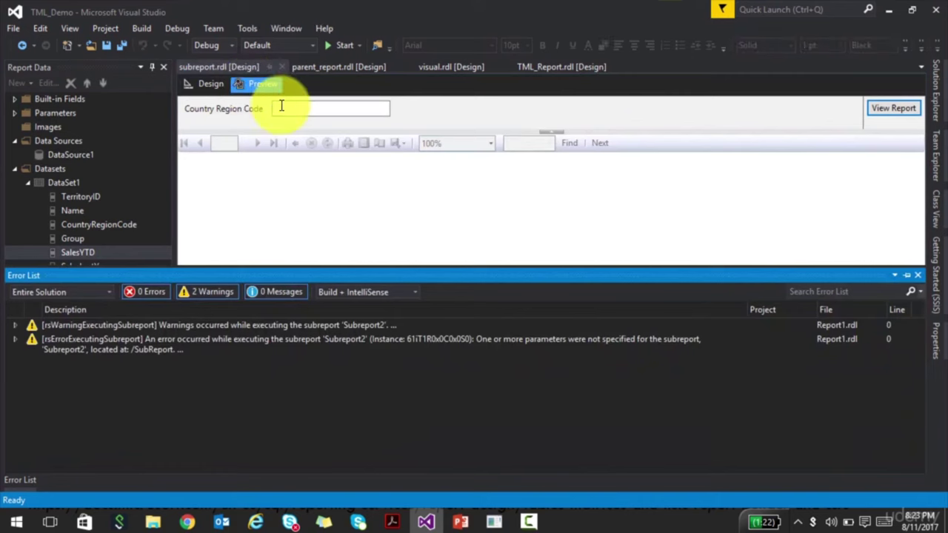
click(281, 106)
text(US)
key(Return)
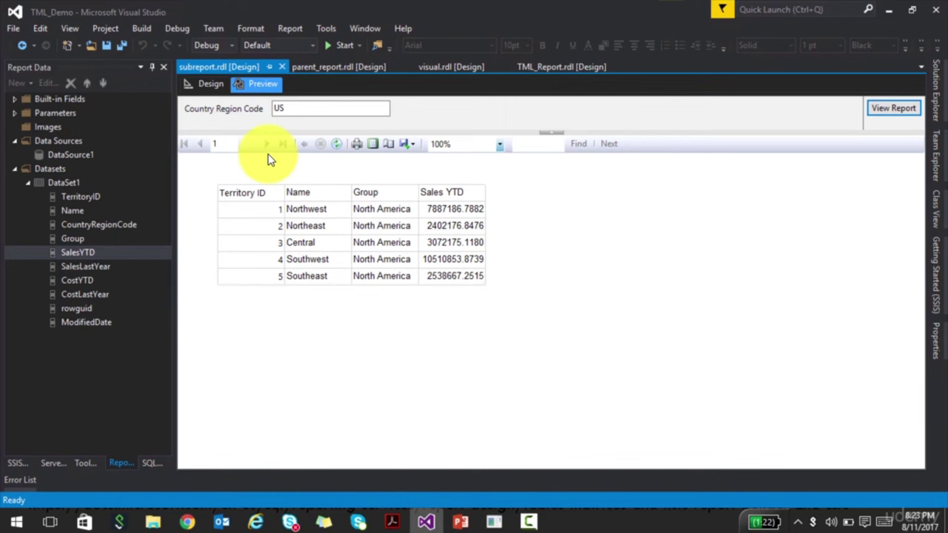
click(200, 85)
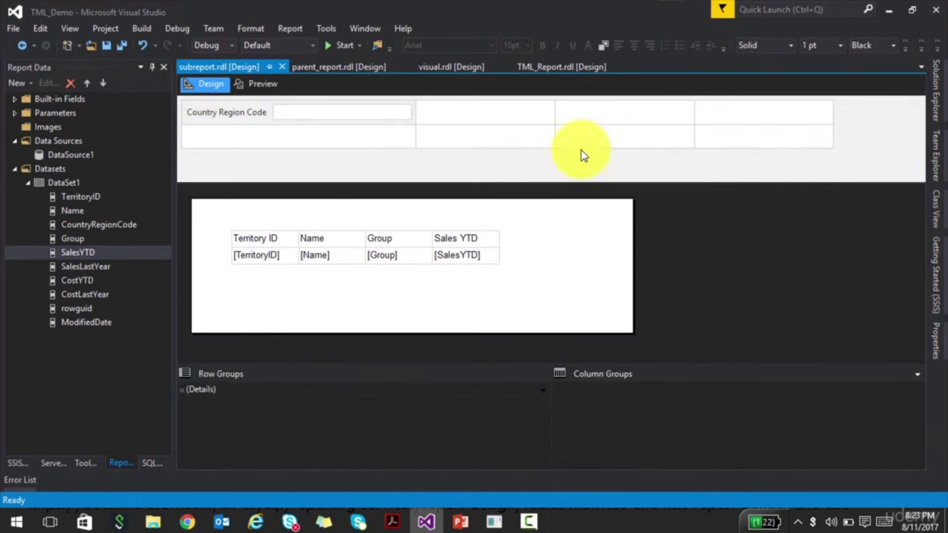
- In parent_report, bind the row cell to CountryRegionCode and rename its header to CRC
click(333, 68)
click(401, 272)
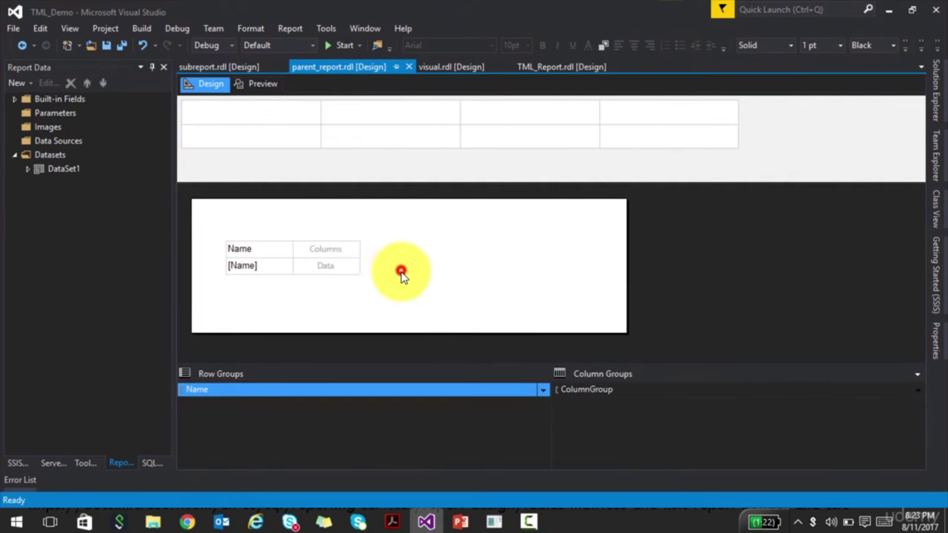
click(288, 265)
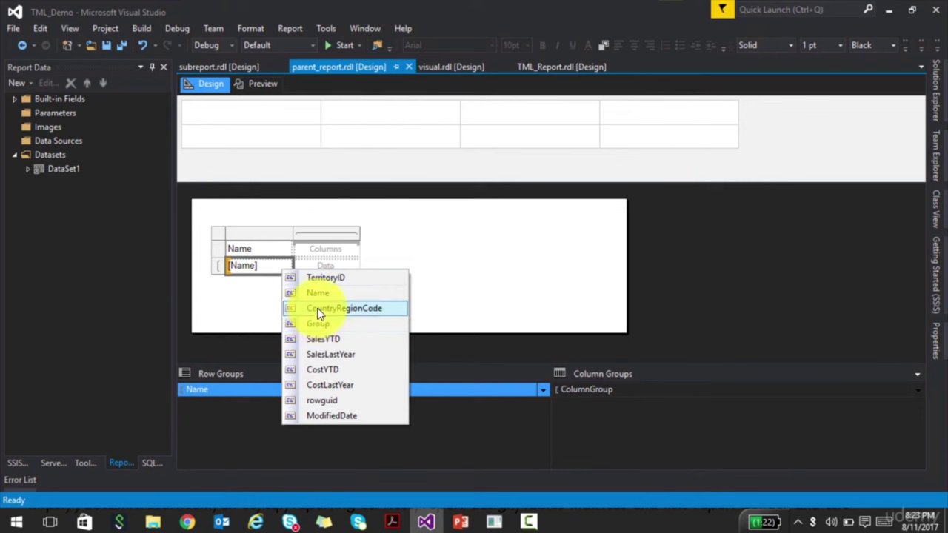
click(317, 308)
click(265, 255)
text(Cou)
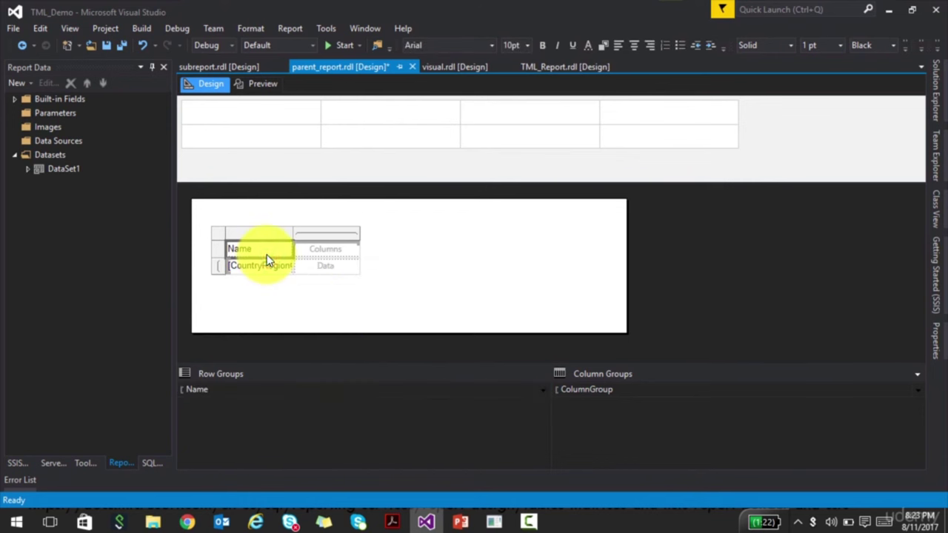
text(ntry)
key(BackSpace)
key(BackSpace)
key(BackSpace)
key(BackSpace)
key(BackSpace)
key(BackSpace)
key(BackSpace)
key(BackSpace)
key(BackSpace)
key(BackSpace)
key(BackSpace)
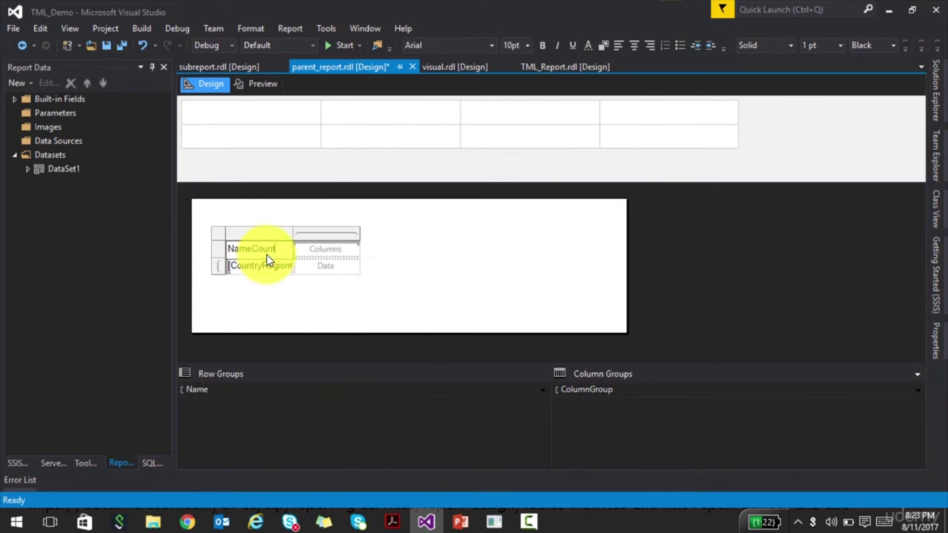
text(CRC)
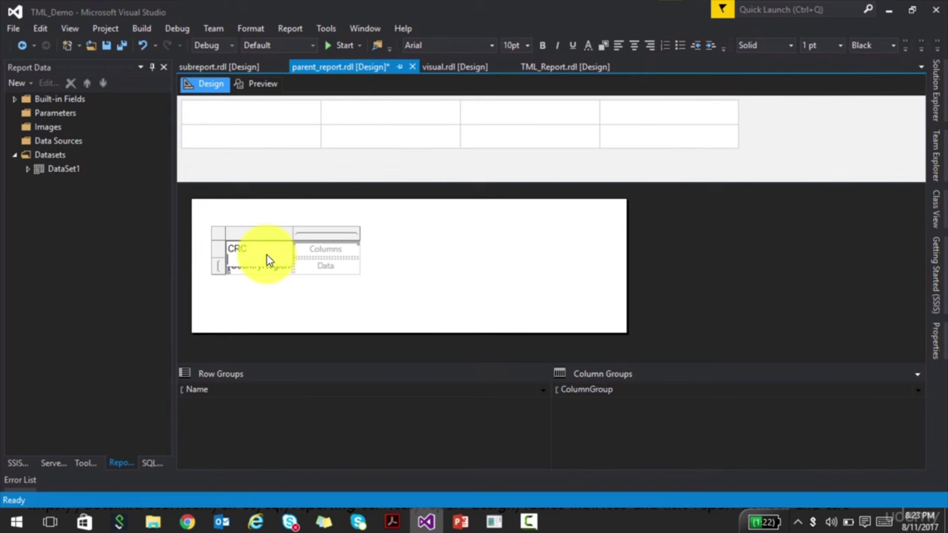
click(359, 284)
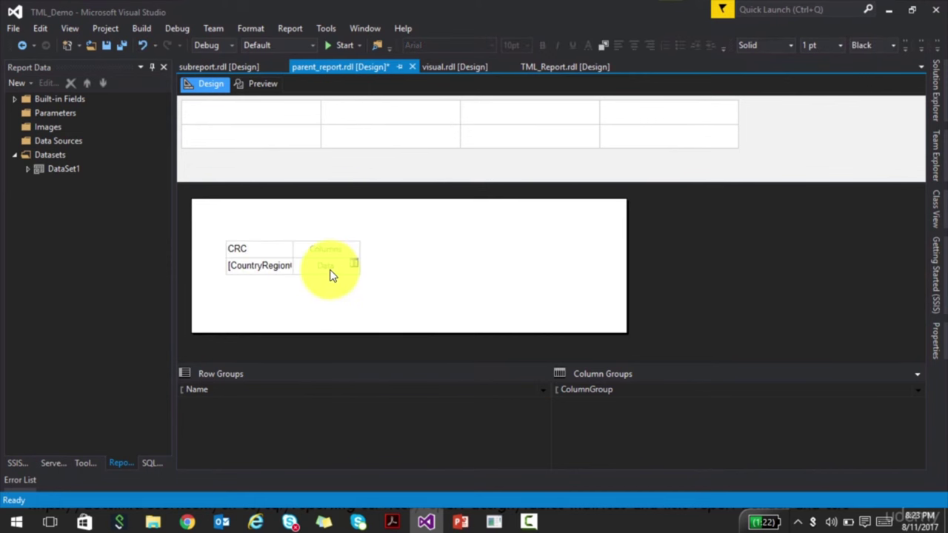
- Insert a subreport into the empty data cell beside the CRC column
click(353, 264)
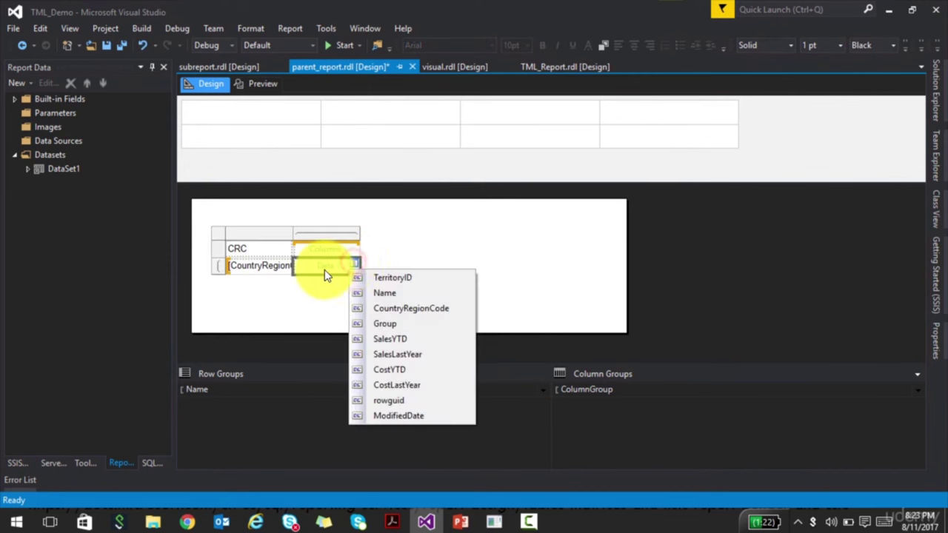
right_click(325, 270)
click(457, 225)
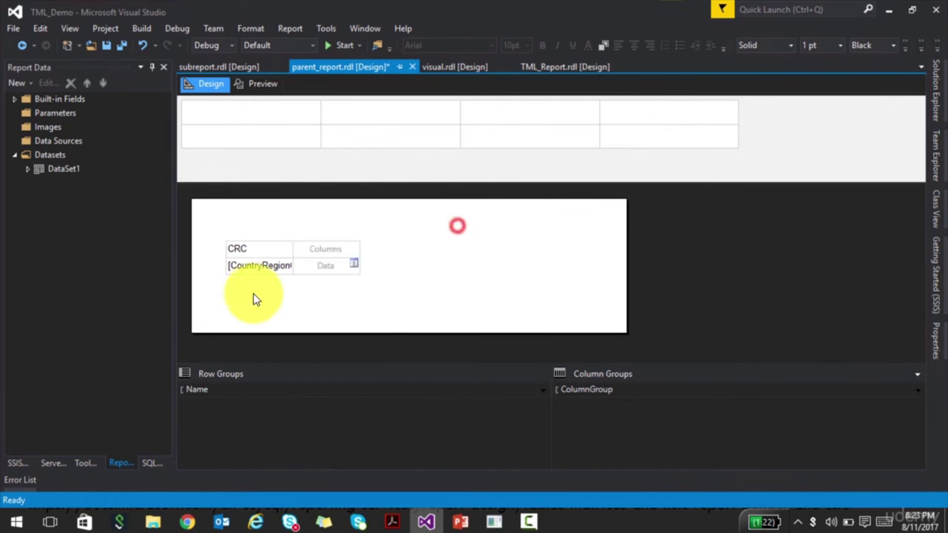
click(314, 266)
right_click(314, 268)
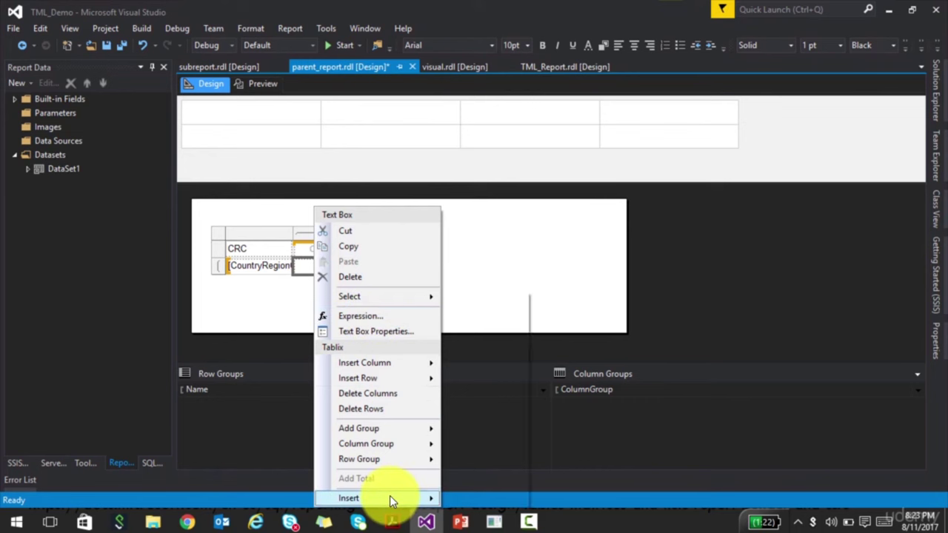
mouse_move(391, 499)
click(483, 406)
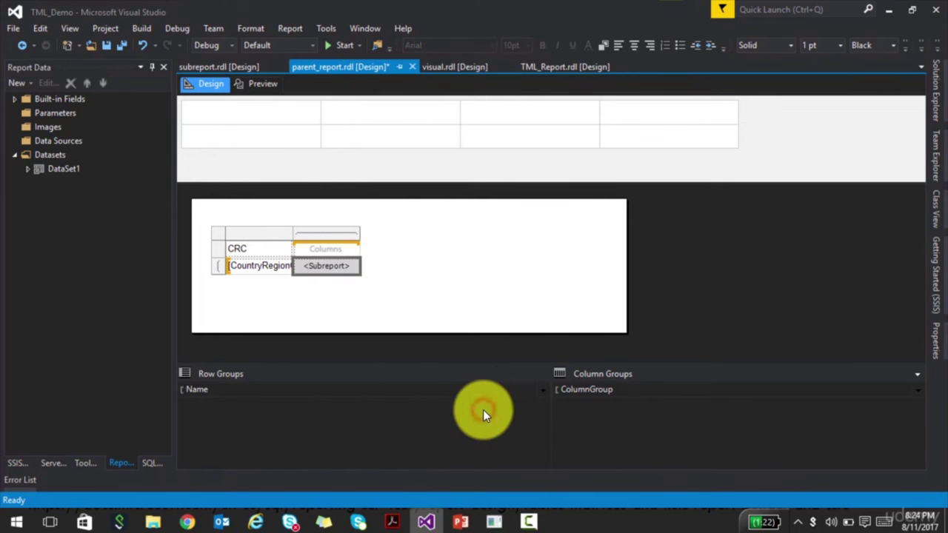
- Embed the report 'subreport', pass parameter CountryRegionCode = [CountryRegionCode], and preview the parent report
right_click(331, 274)
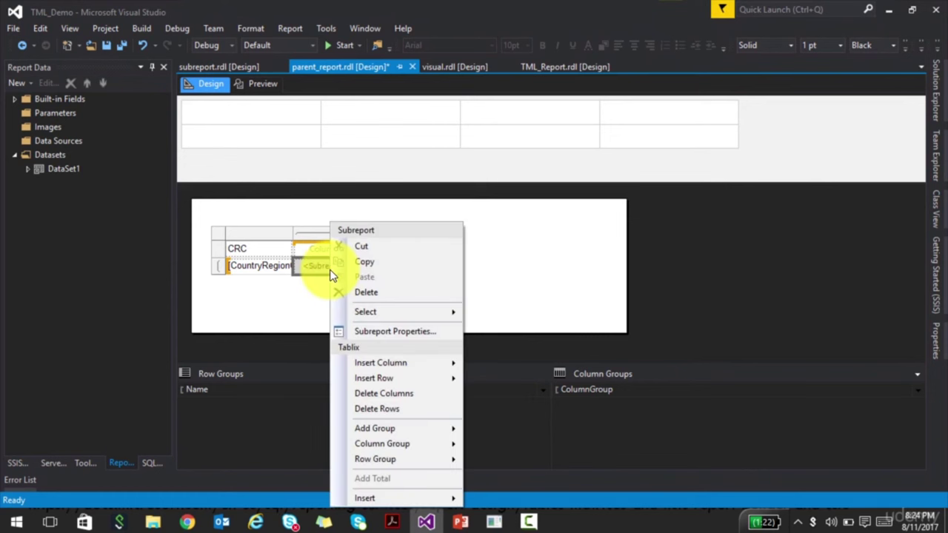
click(393, 333)
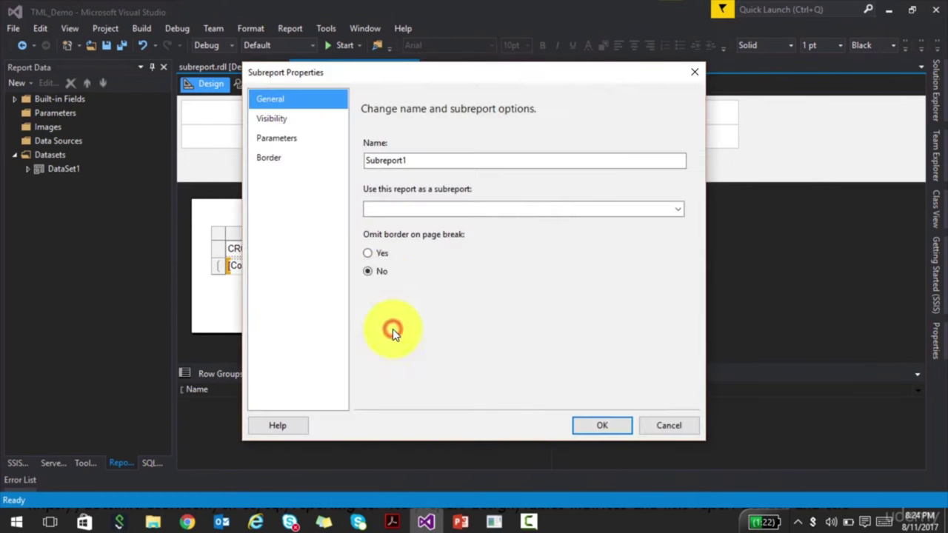
click(431, 209)
click(678, 210)
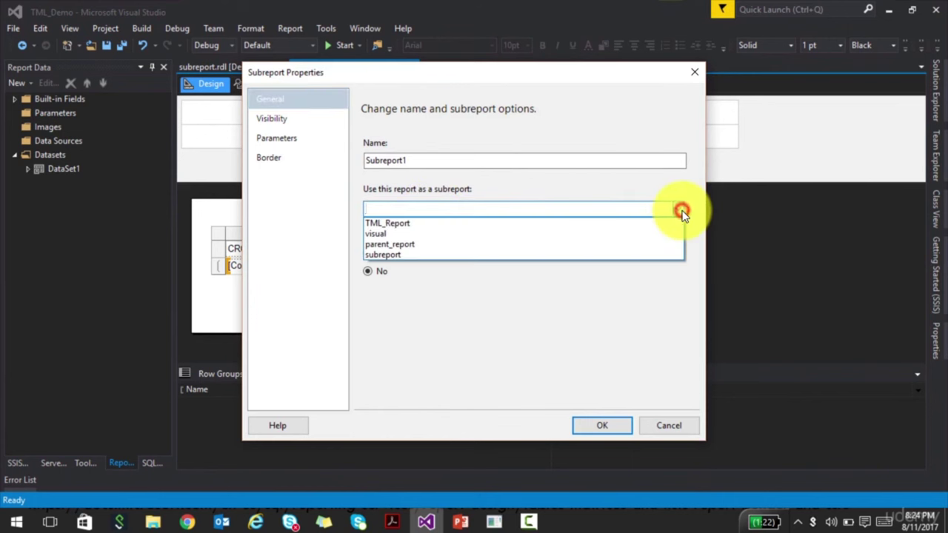
click(663, 259)
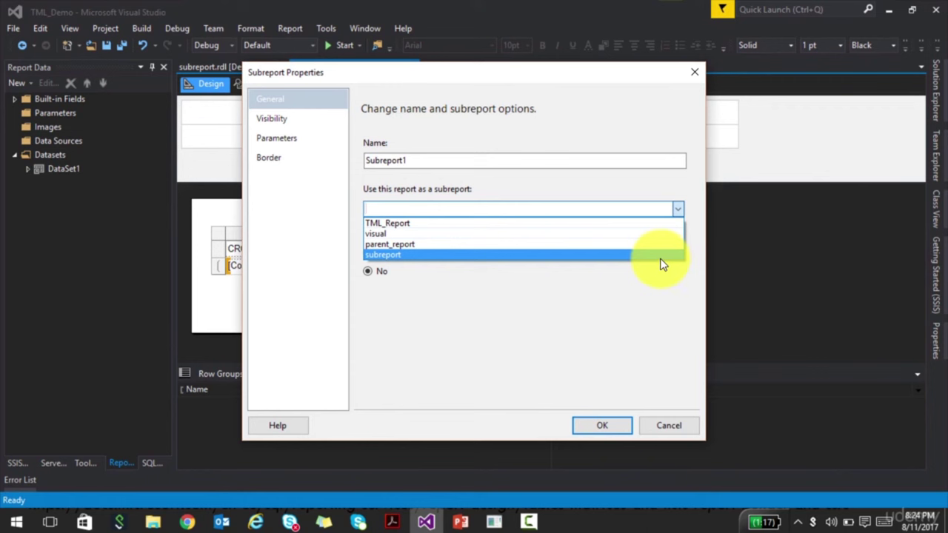
click(277, 140)
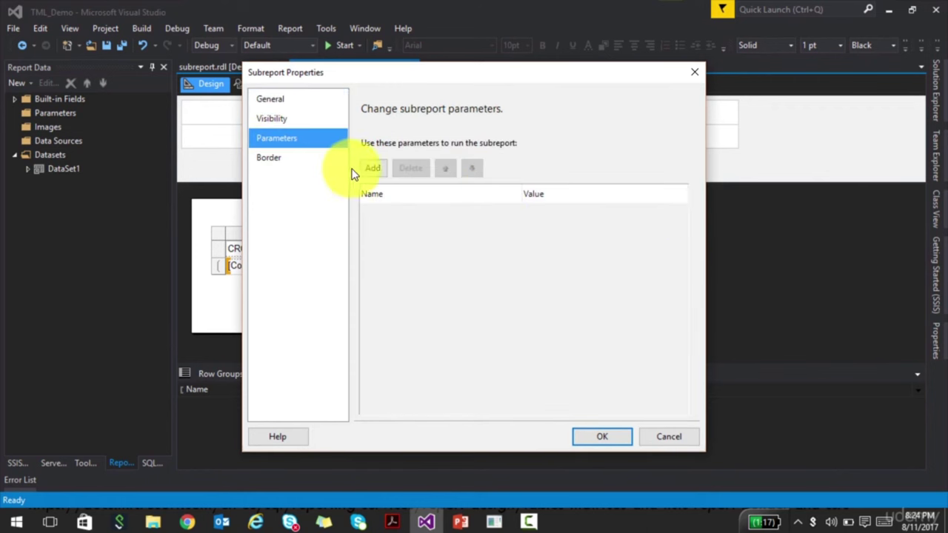
click(372, 170)
click(496, 215)
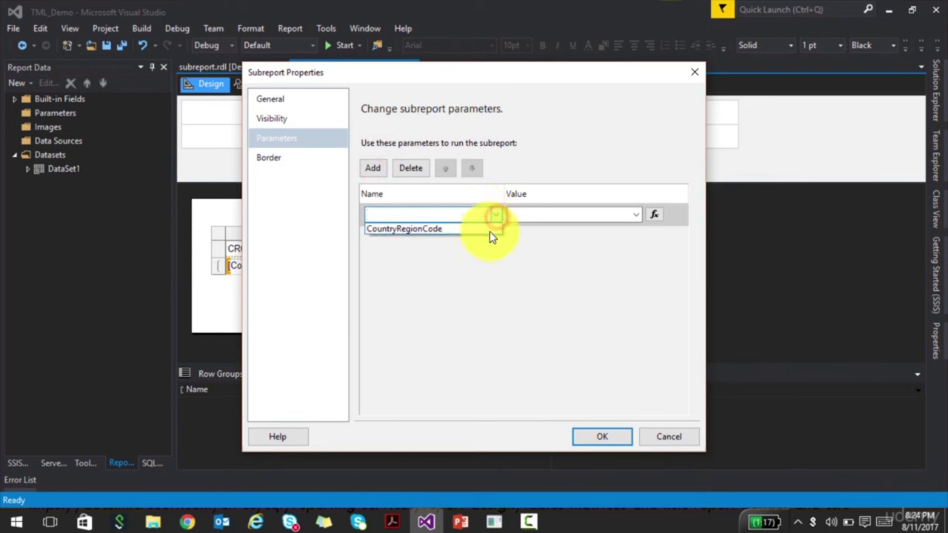
click(490, 231)
click(637, 215)
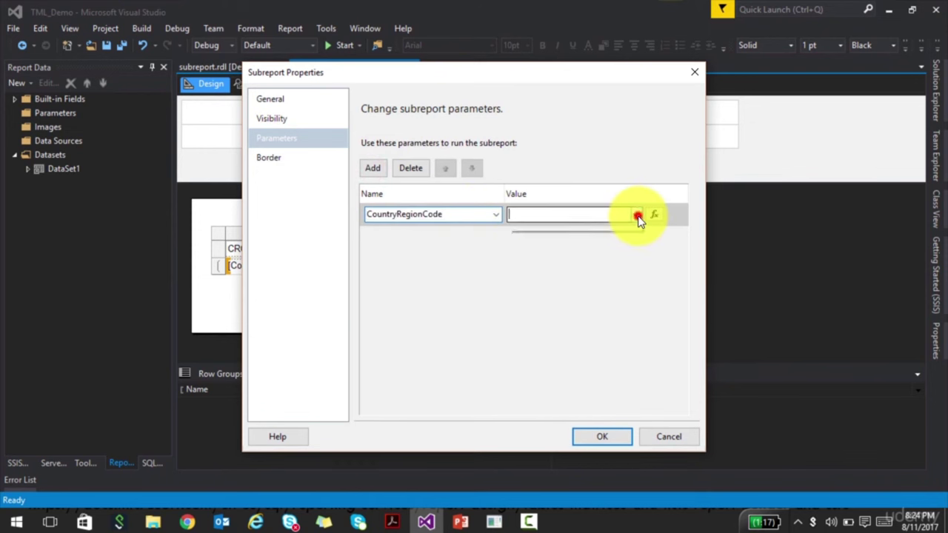
click(611, 251)
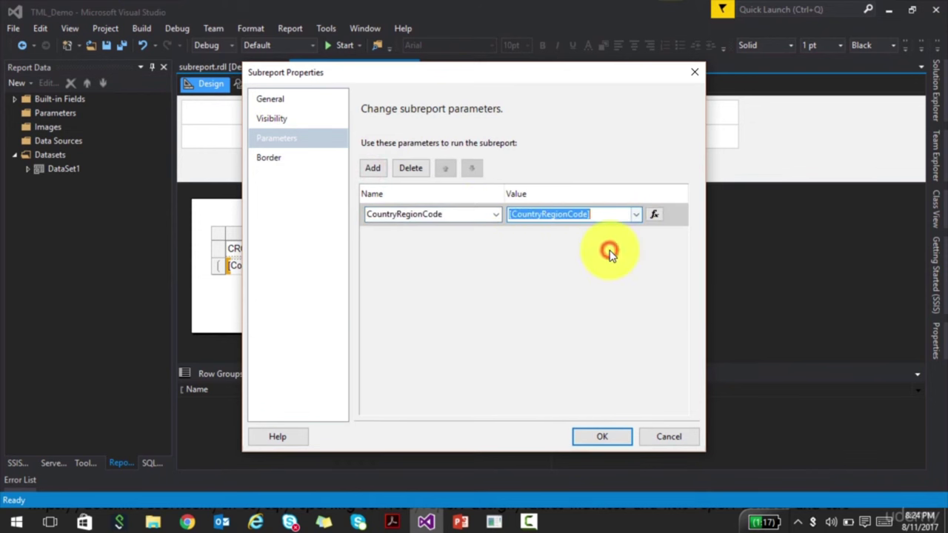
click(585, 440)
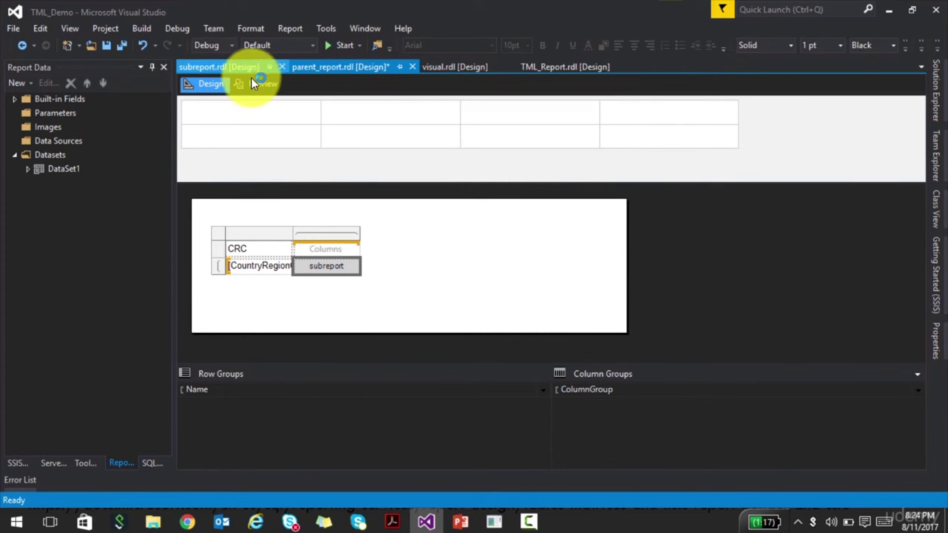
click(256, 83)
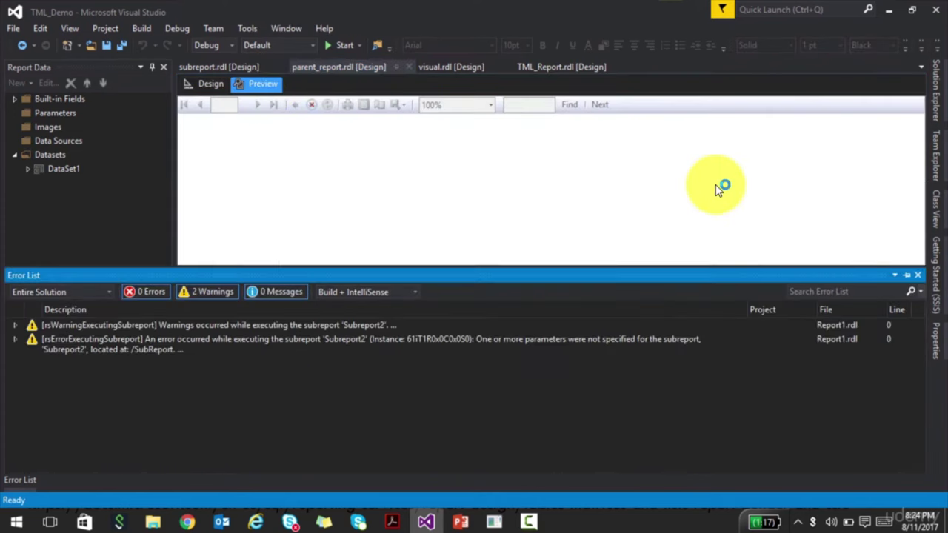
click(918, 276)
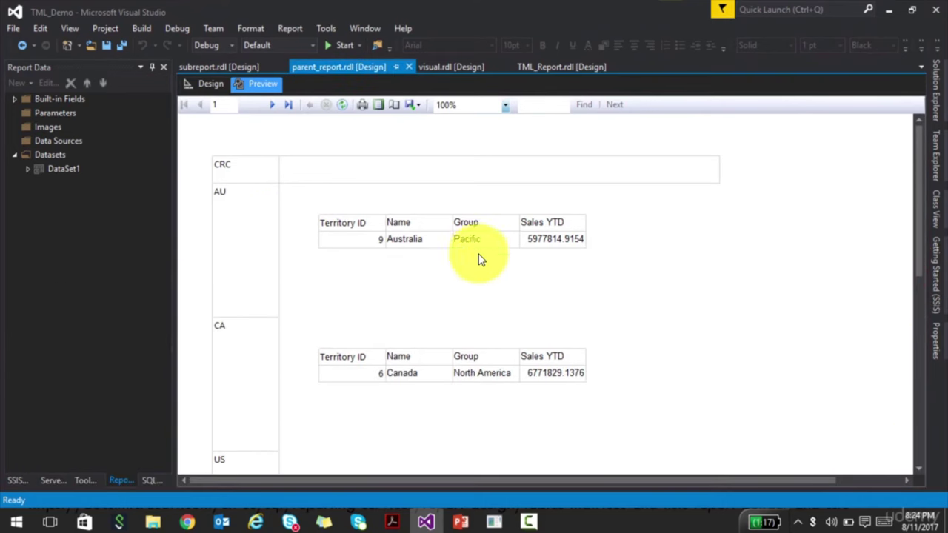
scroll(479, 260, down, 3)
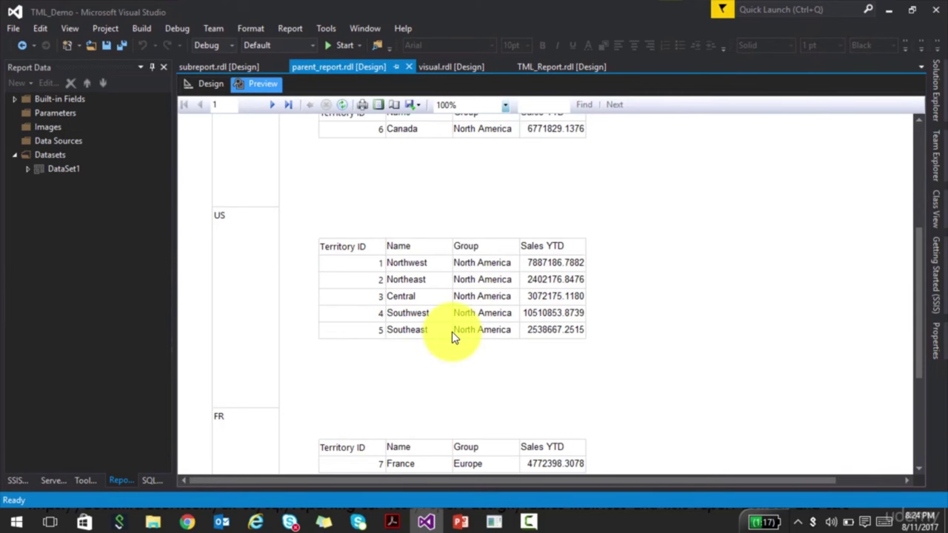
scroll(454, 338, down, 6)
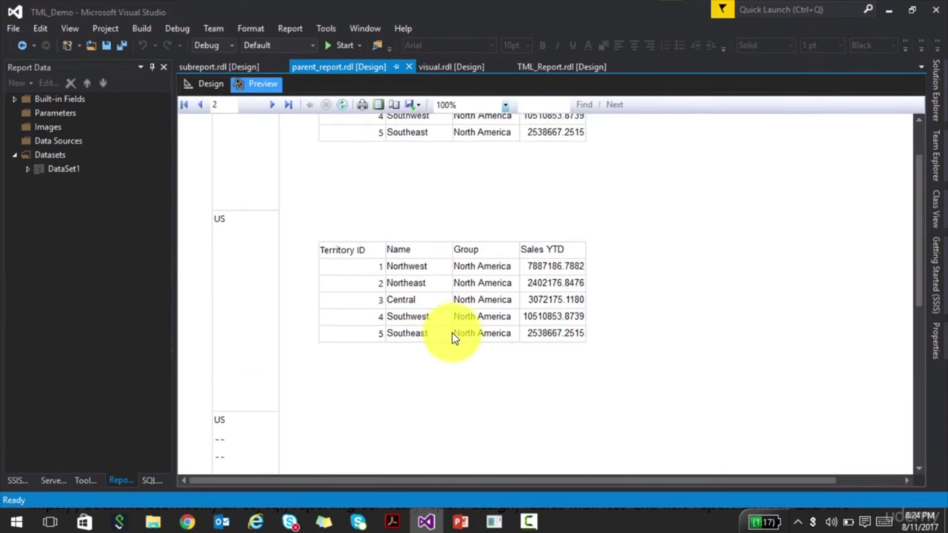
scroll(454, 338, down, 10)
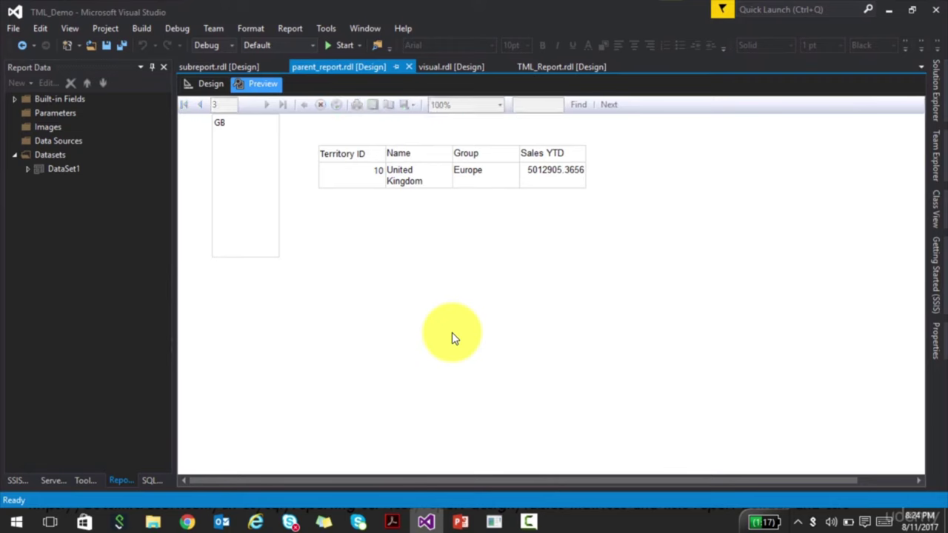
scroll(454, 338, up, 8)
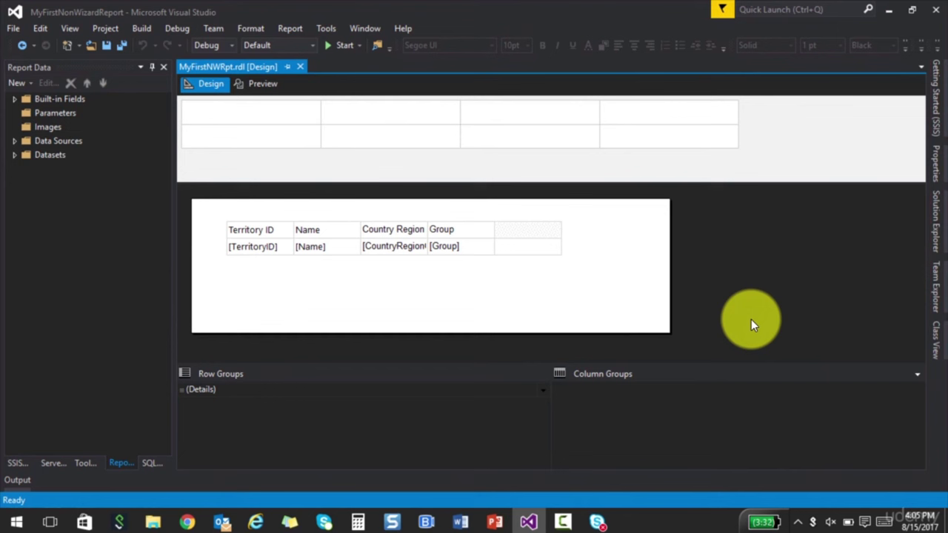
- Show the MyFirstNonWizardReport project tree listing myDS.rds and MyFirstNWRpt.rdl
click(712, 224)
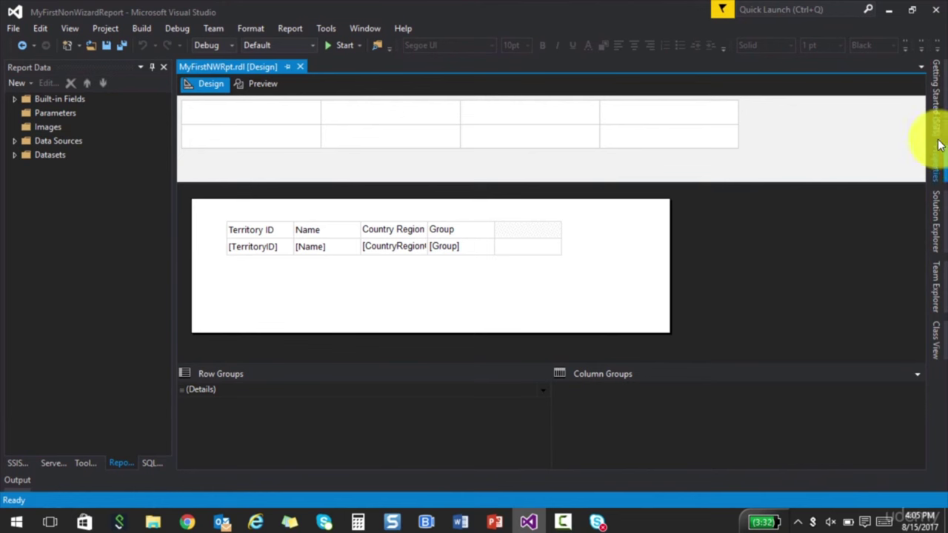
click(938, 201)
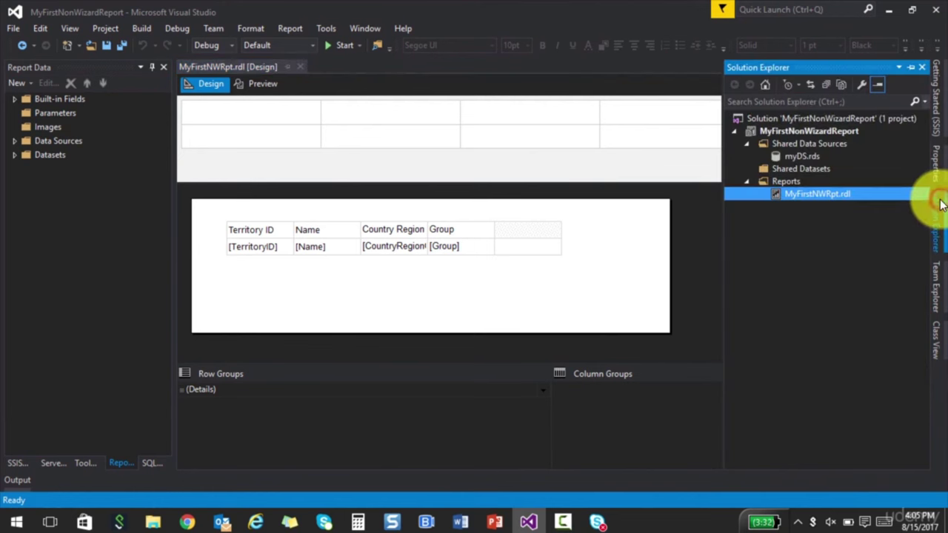
- Add a new blank report named Map.rdl to the Reports folder
right_click(791, 183)
mouse_move(759, 207)
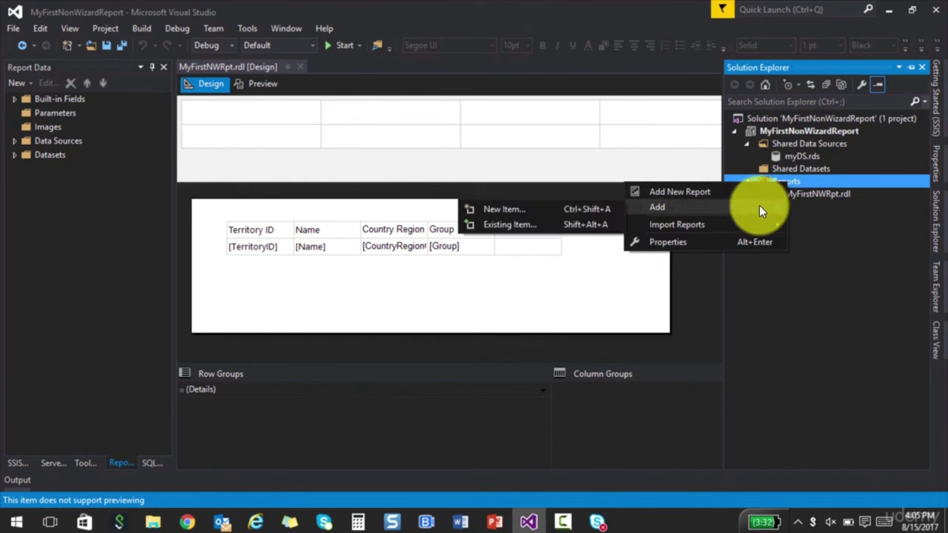
click(607, 209)
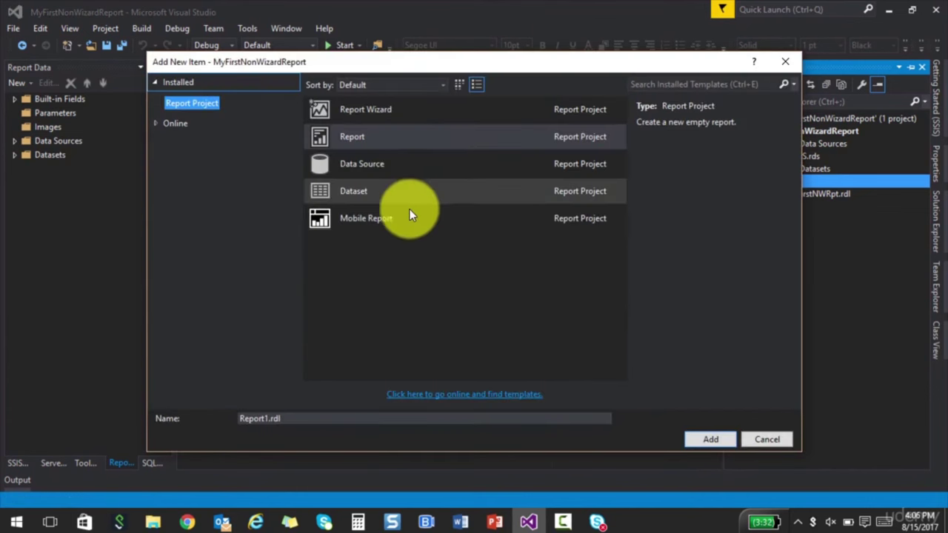
click(396, 135)
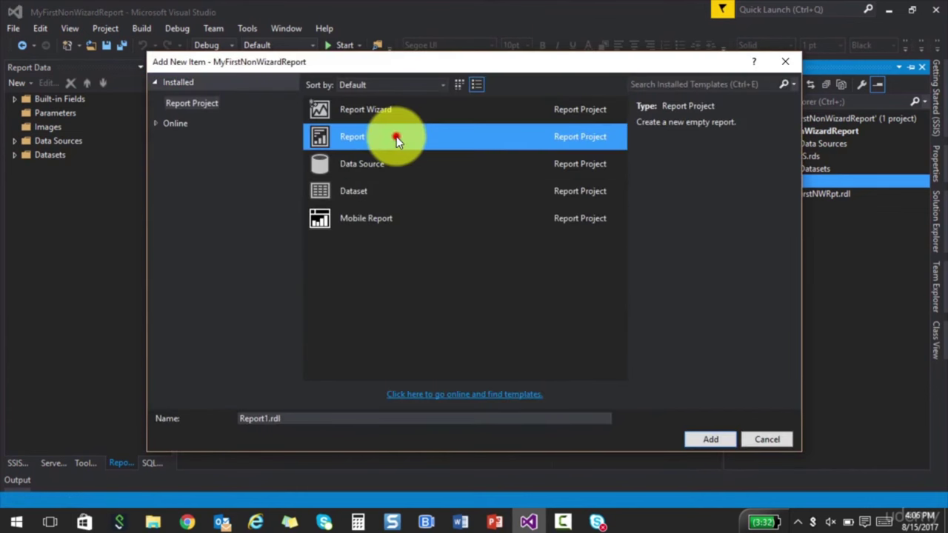
click(266, 419)
drag(266, 419, 230, 420)
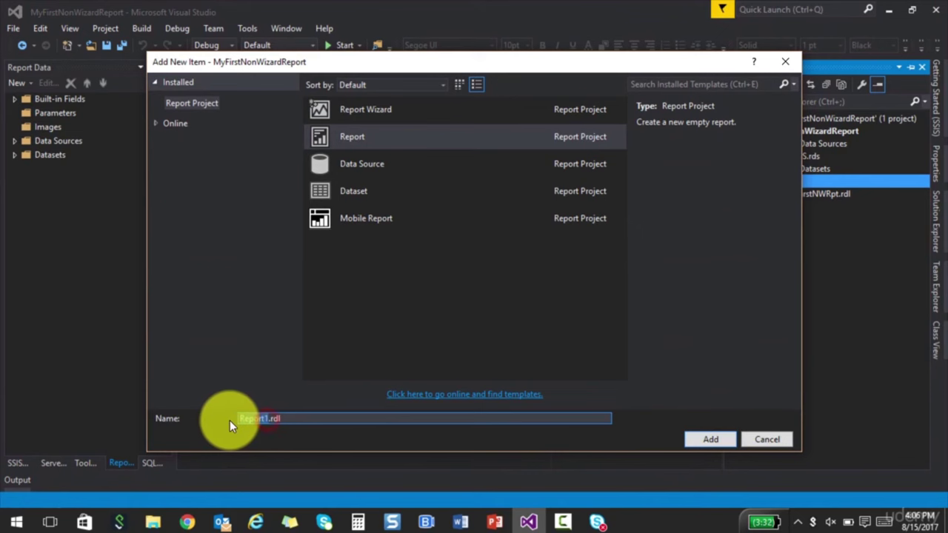
text(Map)
key(Return)
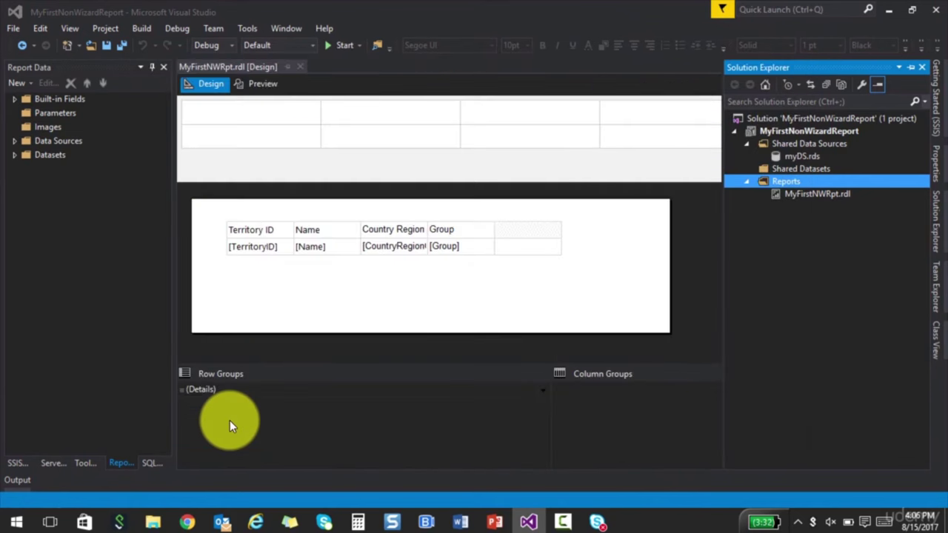
- Add embedded data source DataSource1Mapds to Map.rdl, connecting to AdventureWorks2016CTP3 on .\sql2016
right_click(60, 140)
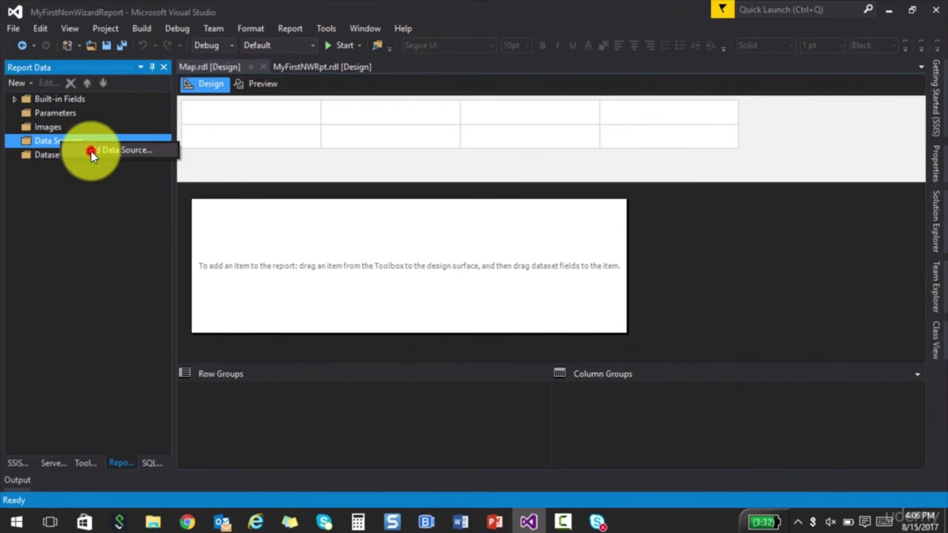
click(90, 151)
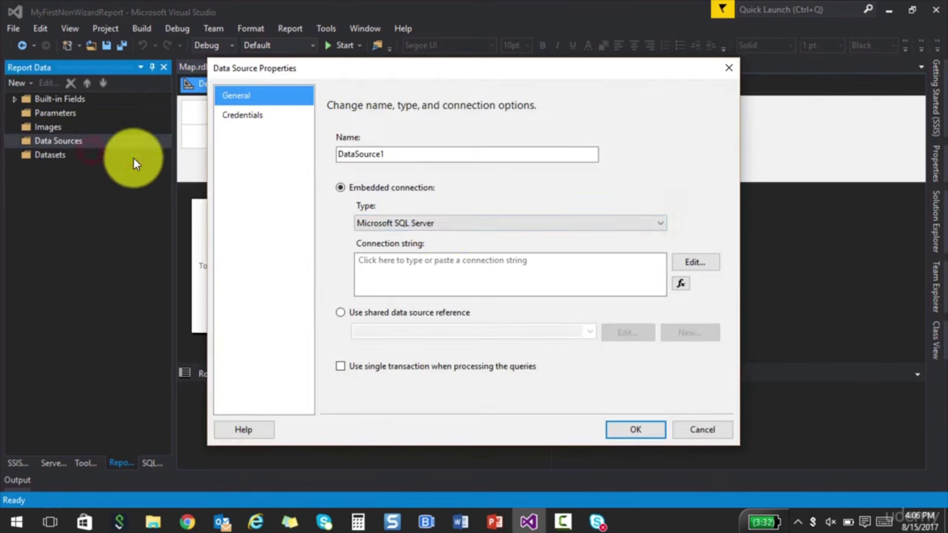
double_click(413, 153)
click(413, 154)
text(Map)
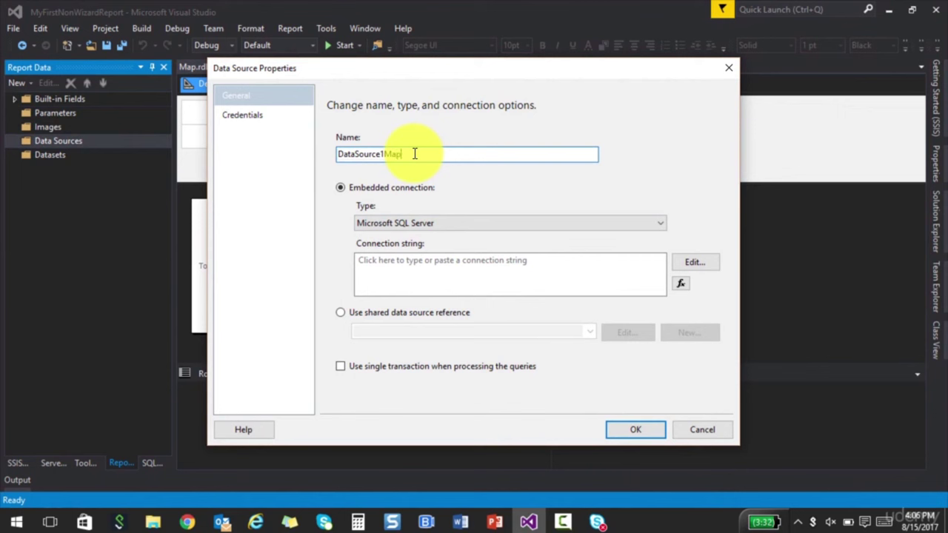
text(ds)
click(696, 262)
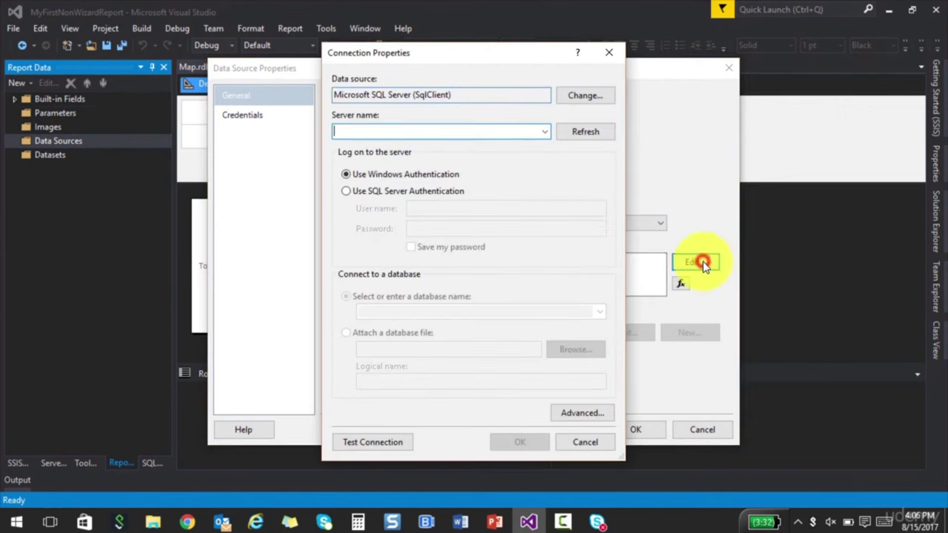
text(.\sql20)
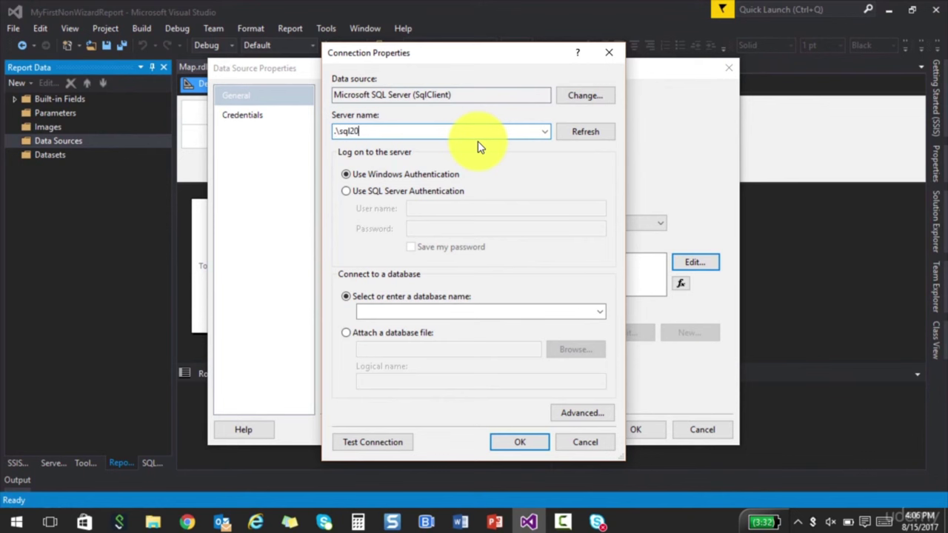
click(600, 311)
click(488, 327)
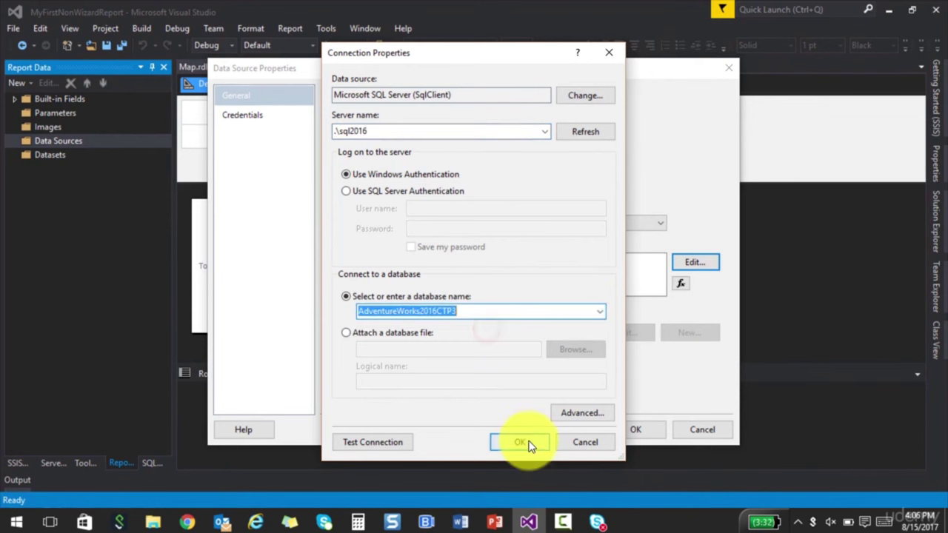
click(524, 441)
click(620, 433)
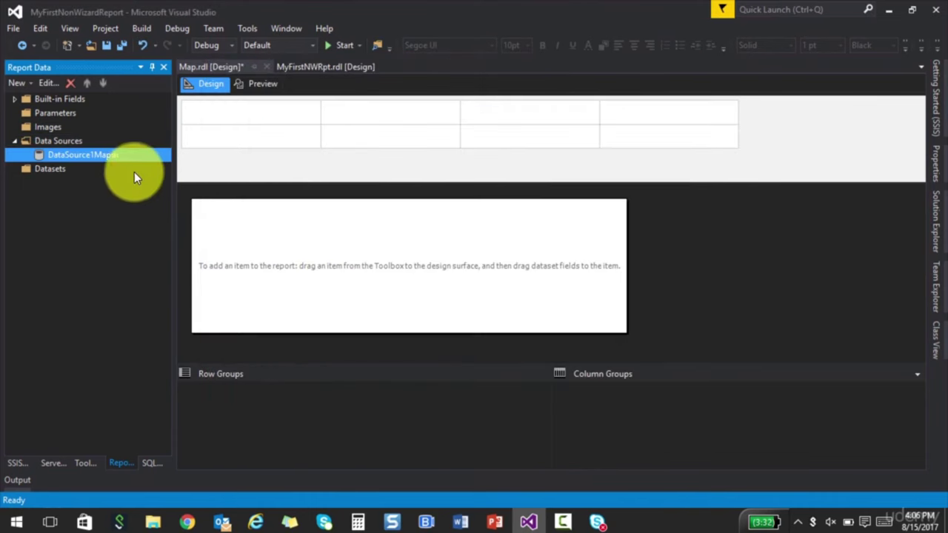
right_click(38, 170)
- Start an embedded dataset using DataSource1Mapds and open the graphical query designer
click(60, 180)
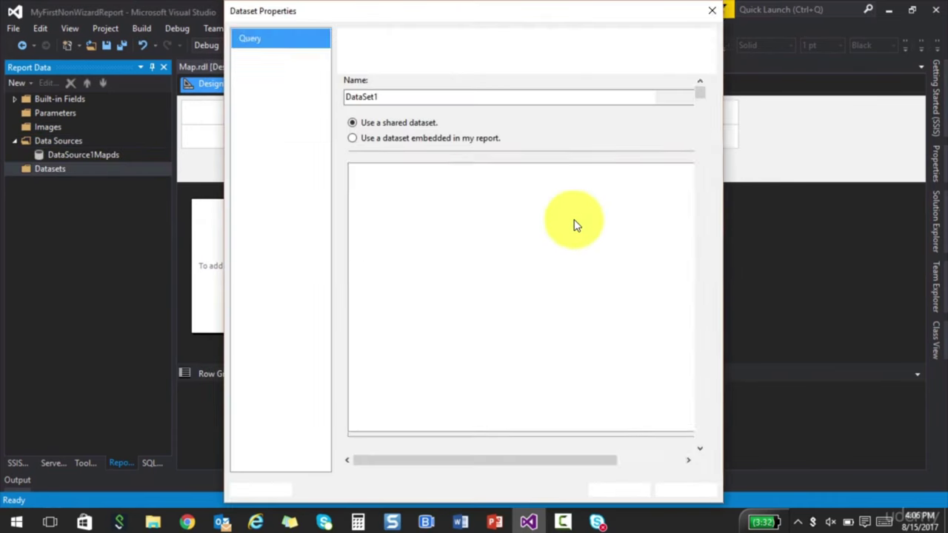
click(385, 141)
click(491, 184)
click(492, 208)
click(483, 184)
click(486, 198)
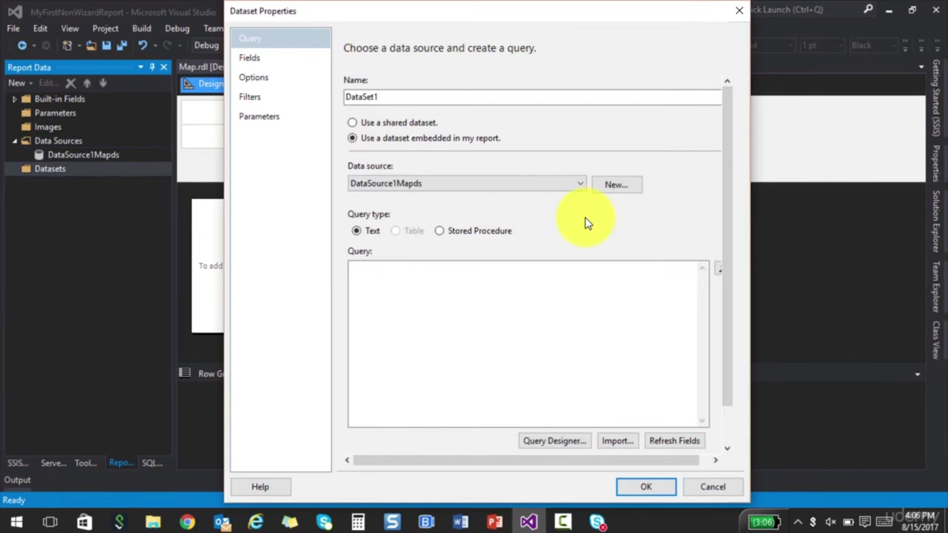
click(554, 442)
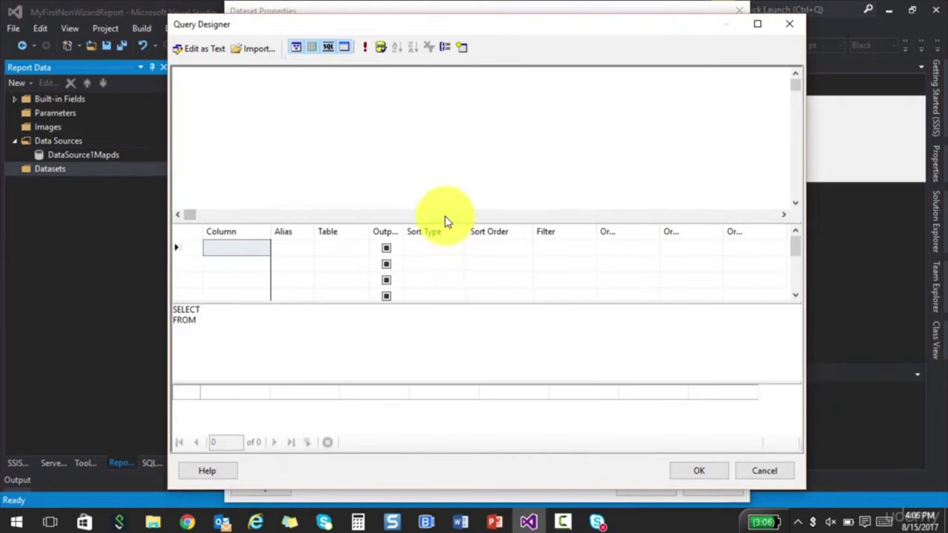
- Add the Person.Address table with all columns to the query and run it
click(461, 49)
scroll(465, 289, down, 10)
scroll(465, 288, down, 16)
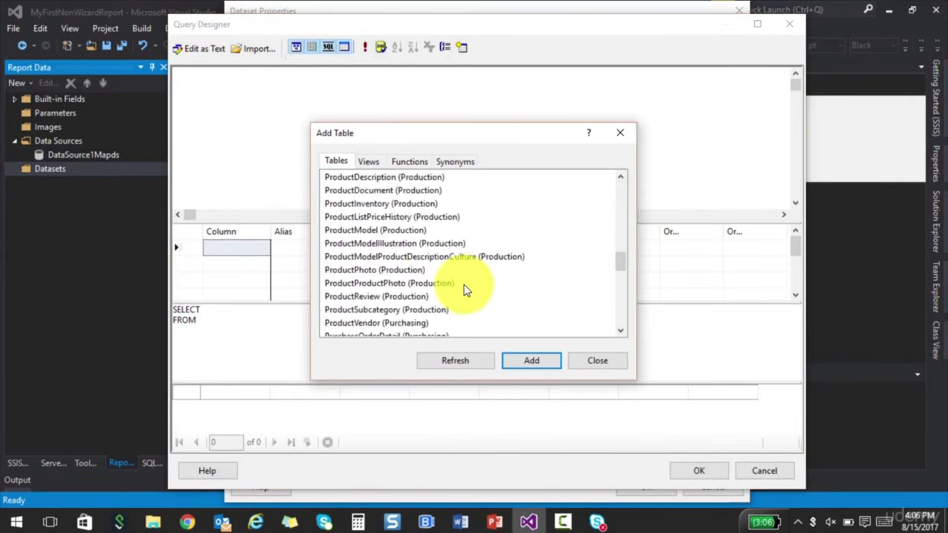
scroll(465, 288, down, 4)
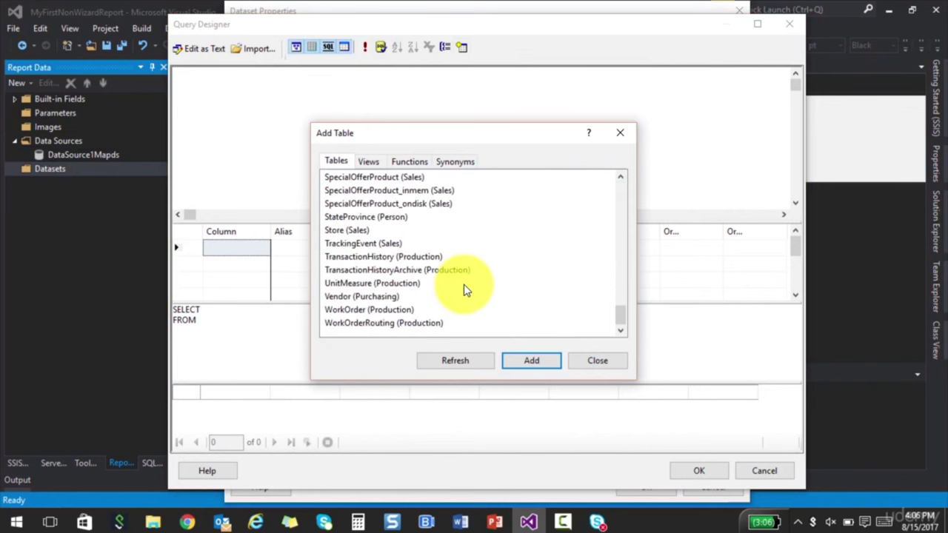
scroll(465, 288, up, 5)
scroll(465, 289, up, 12)
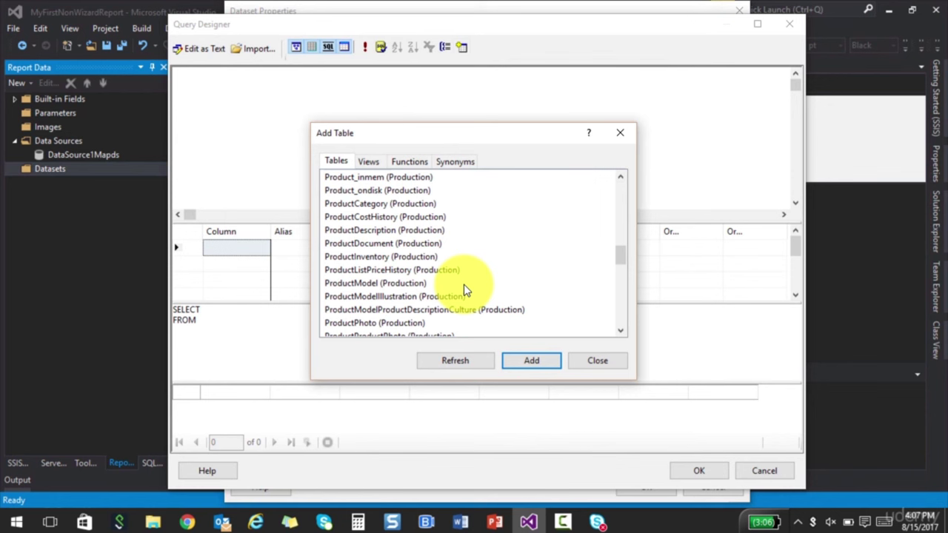
scroll(464, 289, up, 15)
click(352, 181)
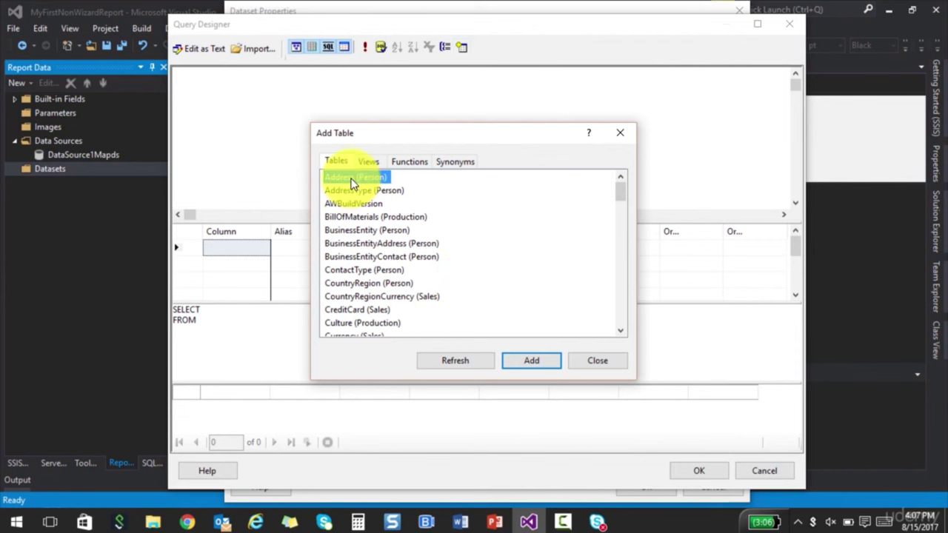
double_click(353, 181)
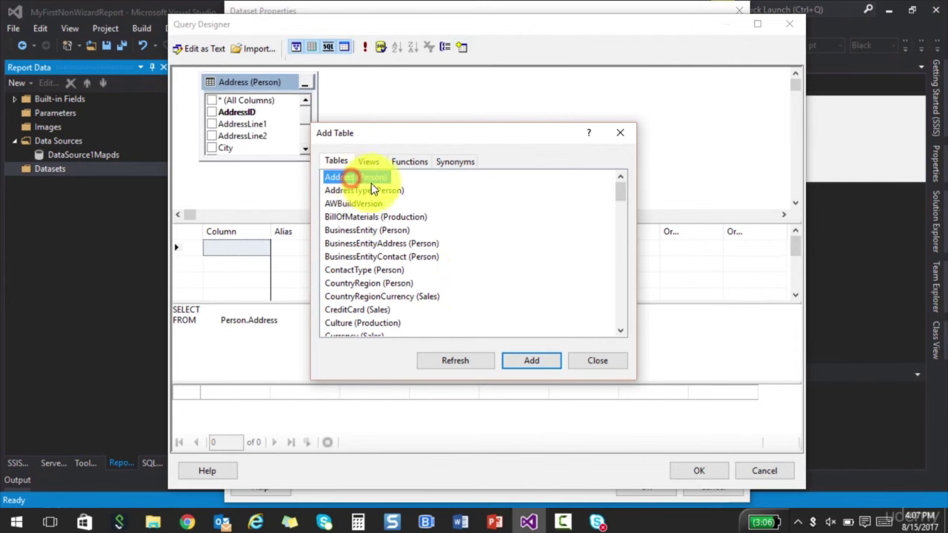
click(597, 364)
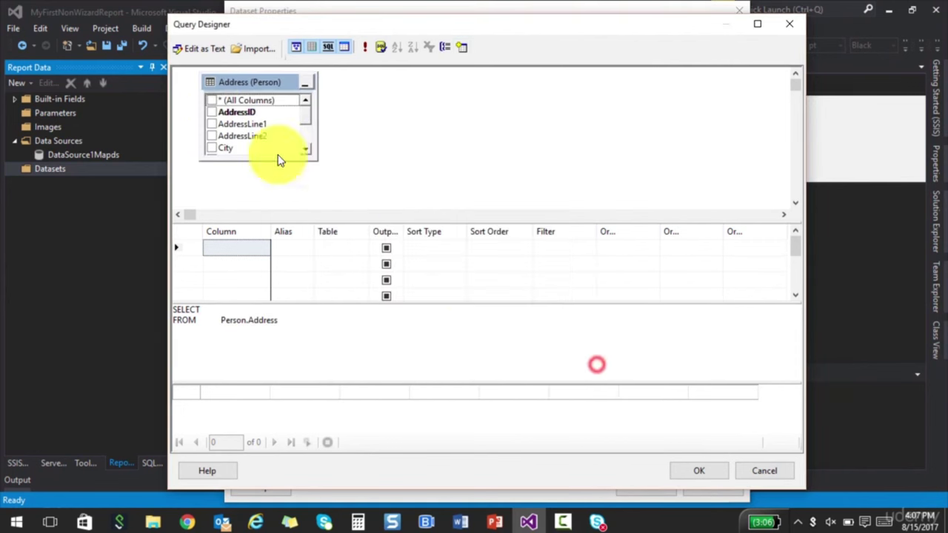
click(213, 100)
click(366, 48)
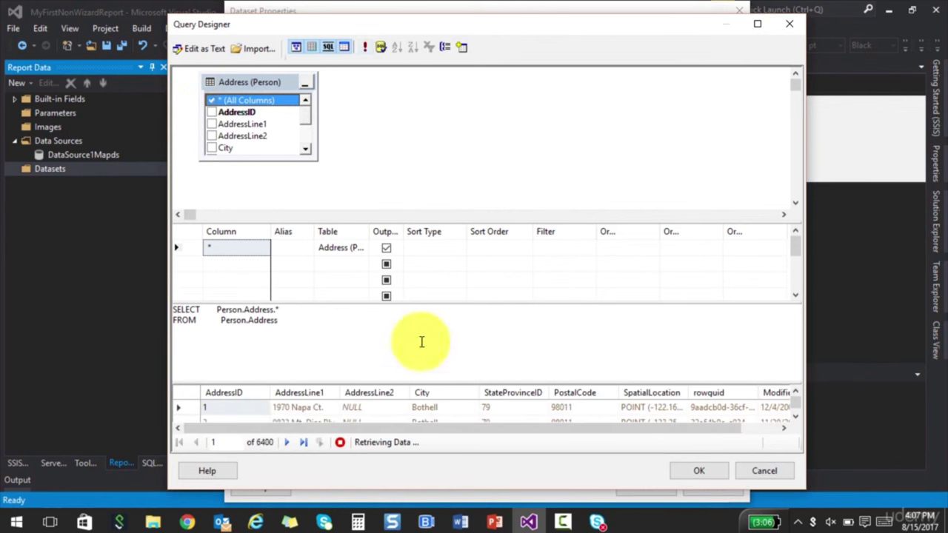
- Widen the AddressLine1 and SpatialLocation result columns, then save the query as DataSet1
drag(432, 381, 444, 245)
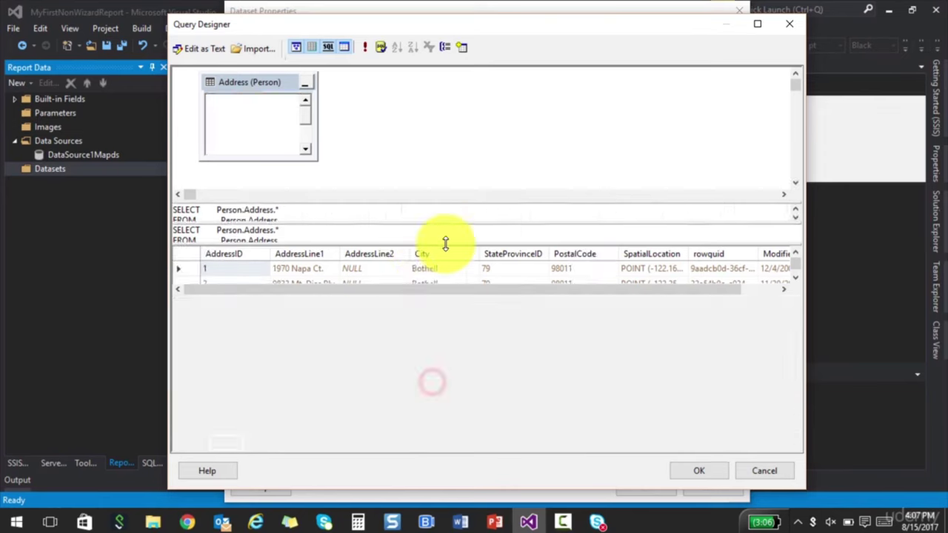
scroll(384, 328, down, 5)
drag(340, 256, 405, 265)
scroll(371, 349, down, 1)
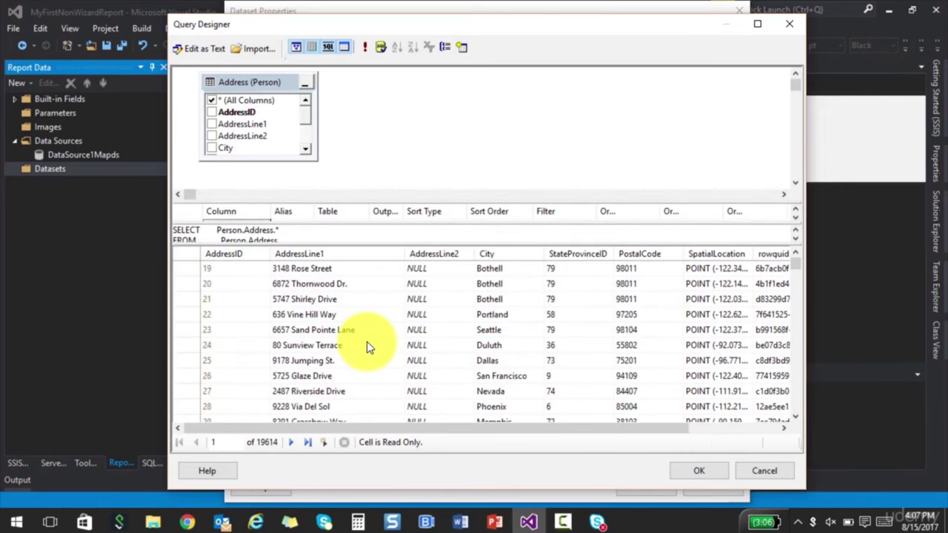
drag(430, 428, 548, 433)
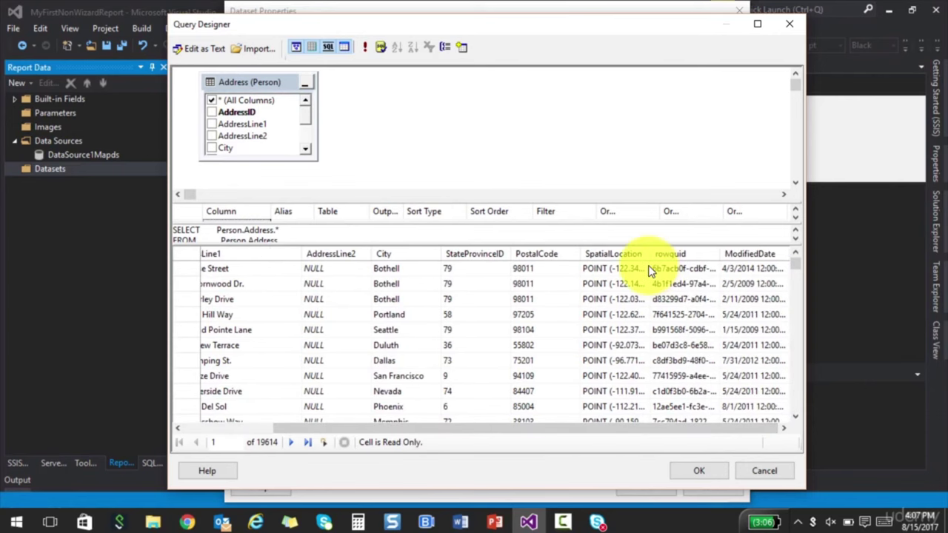
drag(649, 254, 752, 259)
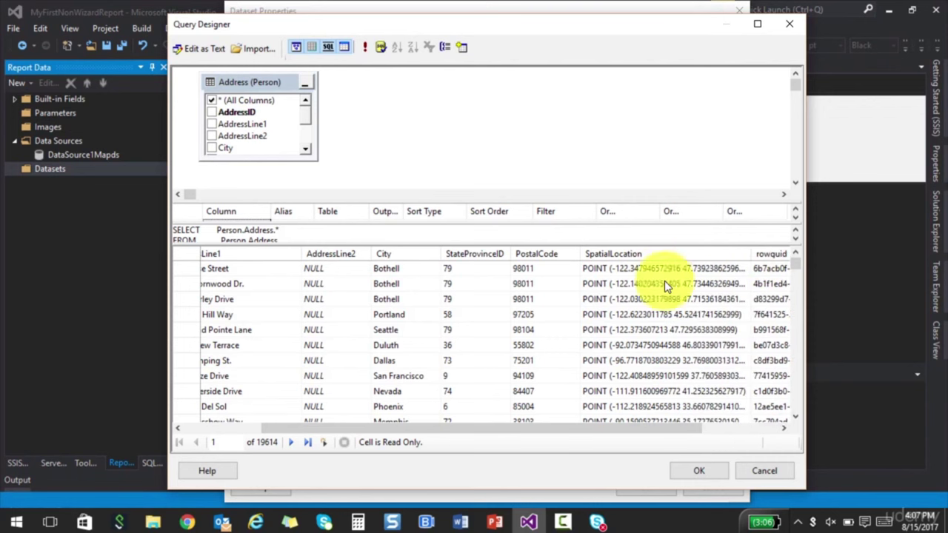
drag(592, 438, 672, 438)
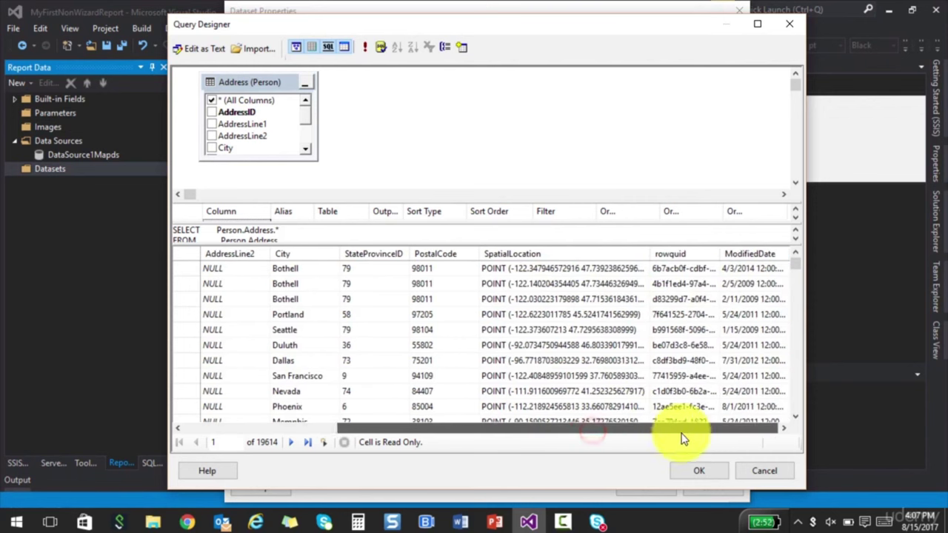
drag(652, 256, 710, 256)
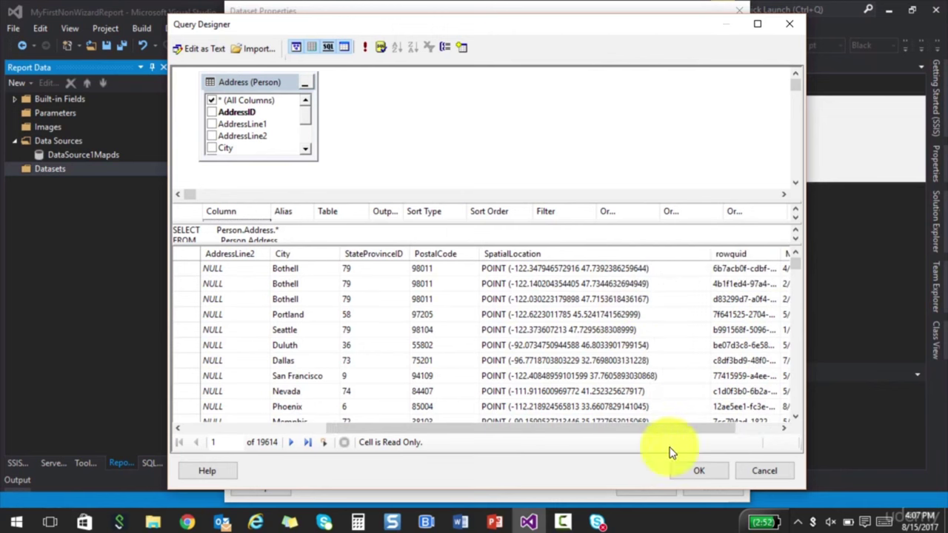
click(692, 471)
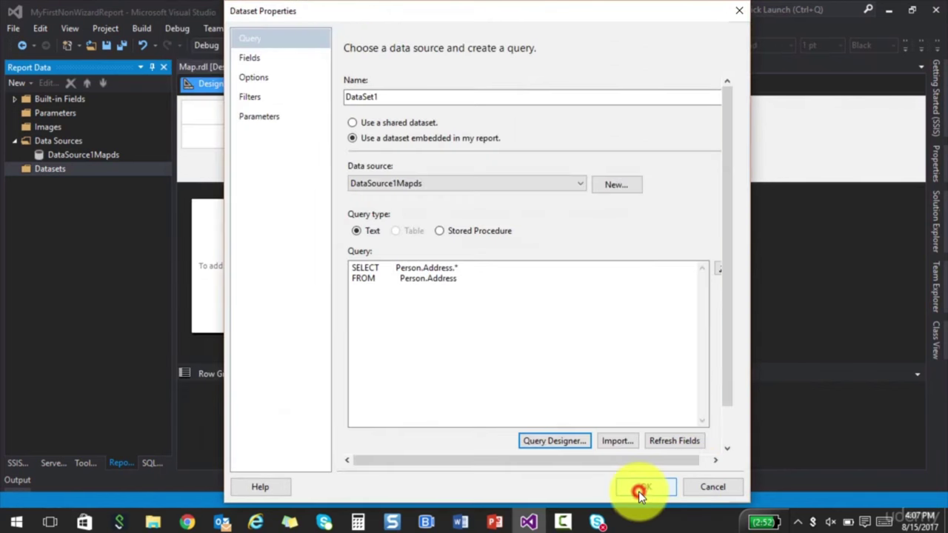
click(638, 493)
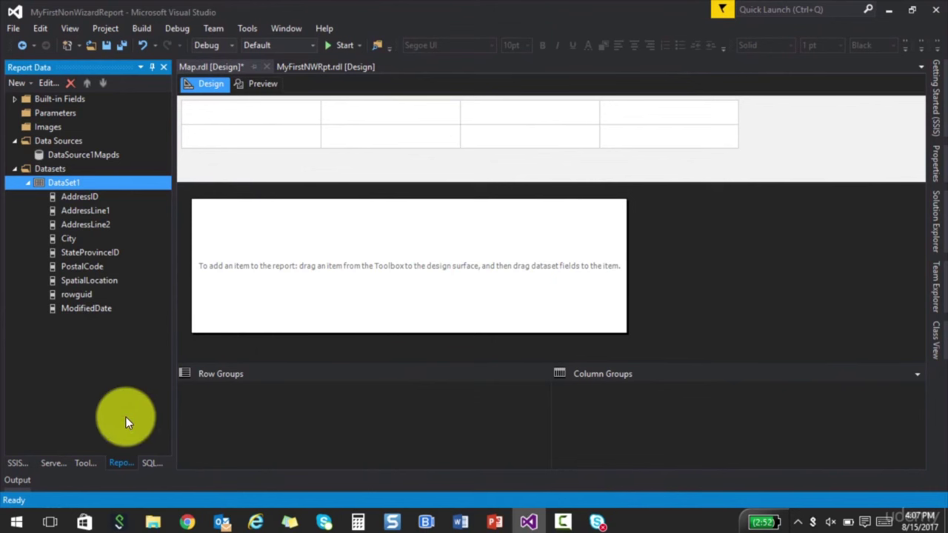
click(88, 462)
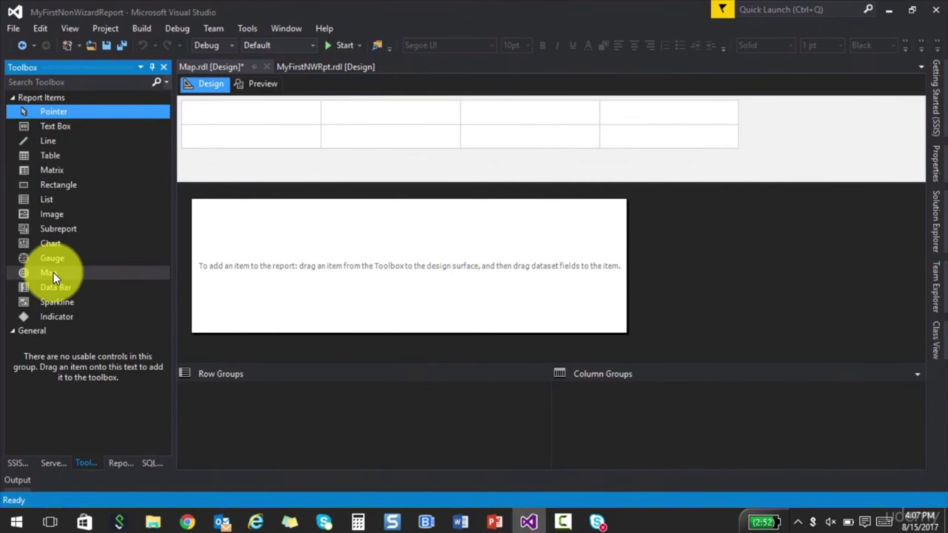
- Place a map on Map.rdl and preview the USA by State, Exploded and Inset gallery maps
drag(53, 276, 294, 226)
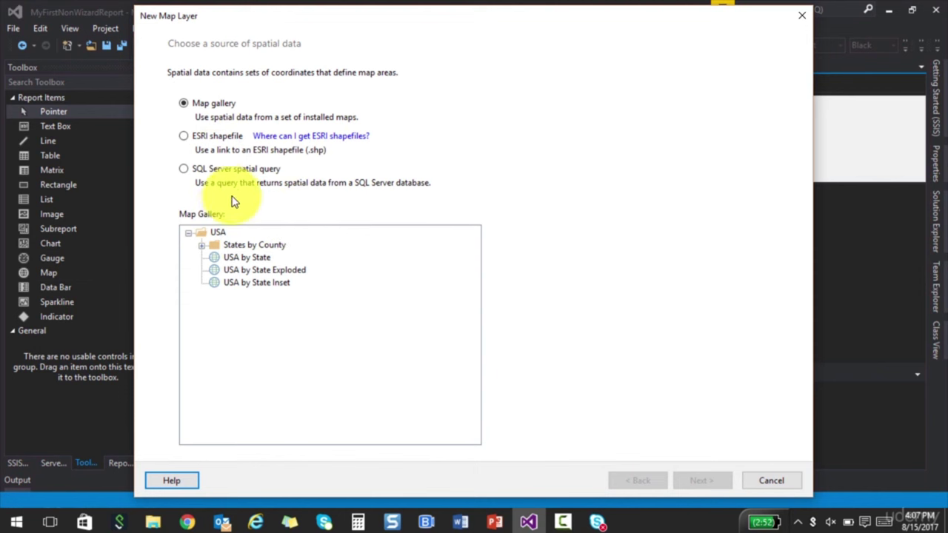
click(264, 255)
click(267, 270)
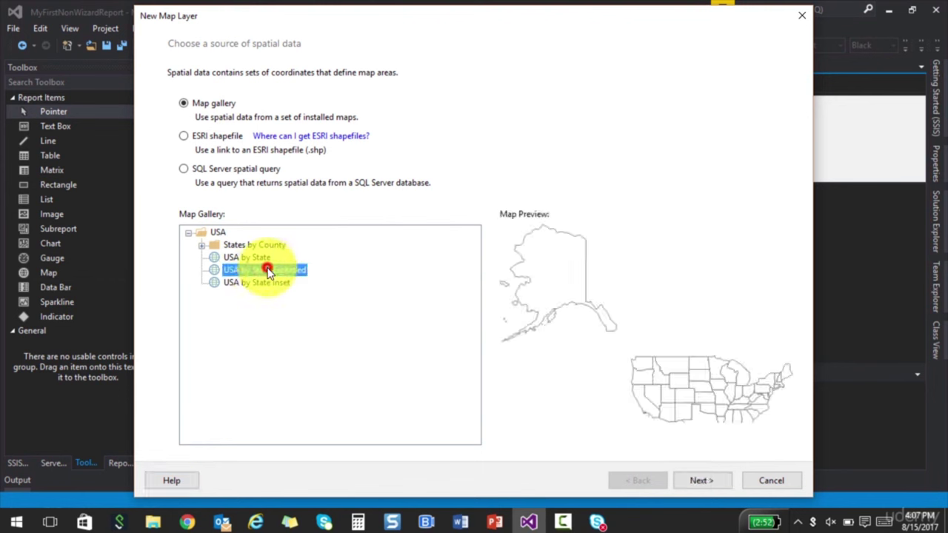
click(271, 283)
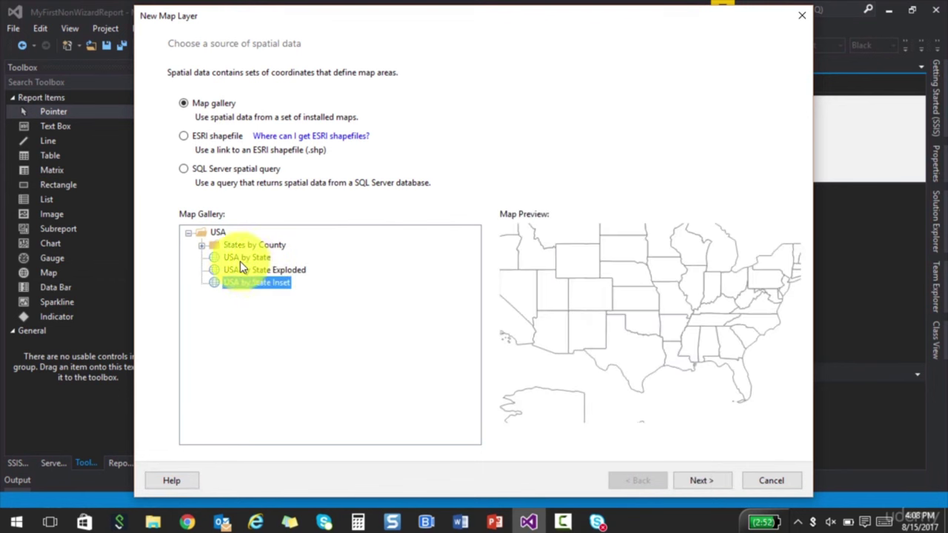
- Browse the States by County gallery maps, previewing Alabama and Delaware, then collapse the list
click(202, 246)
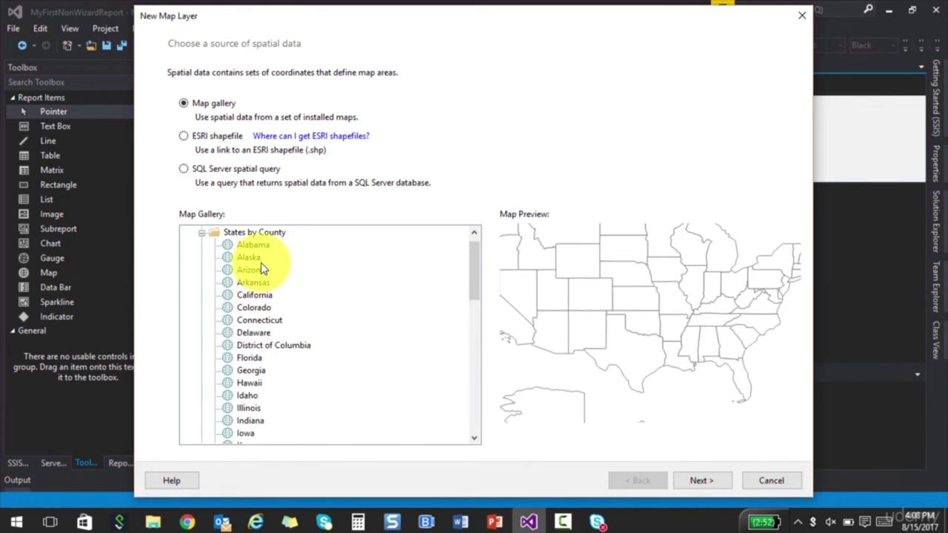
click(268, 247)
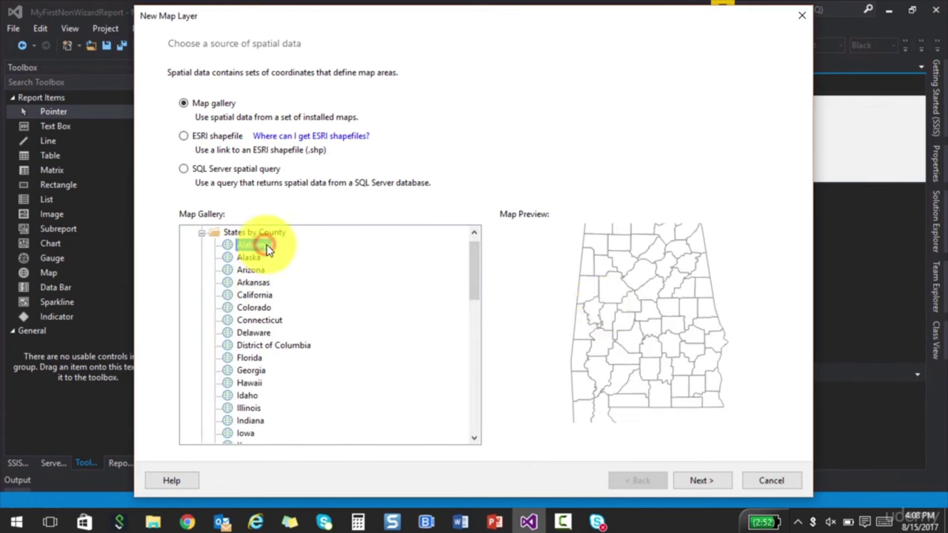
click(248, 335)
scroll(247, 337, down, 5)
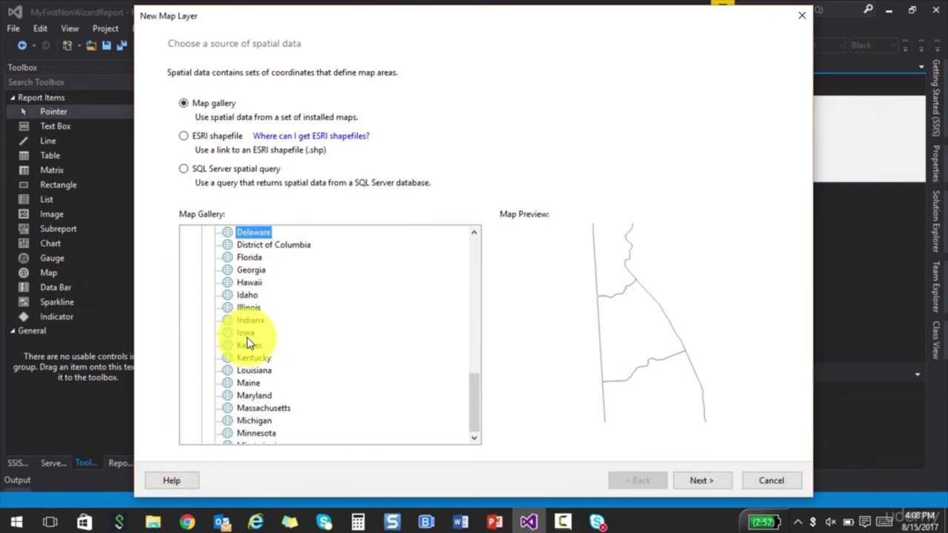
scroll(248, 339, up, 5)
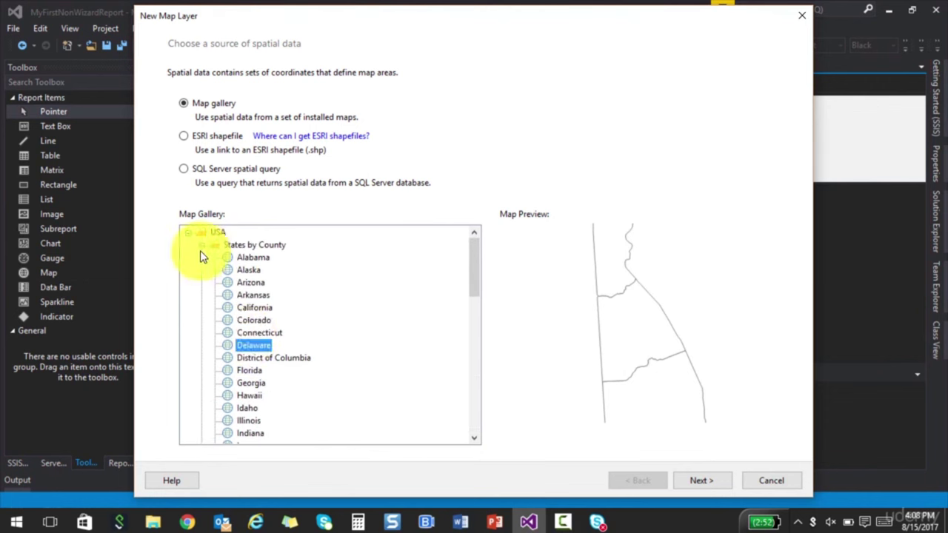
scroll(258, 302, down, 13)
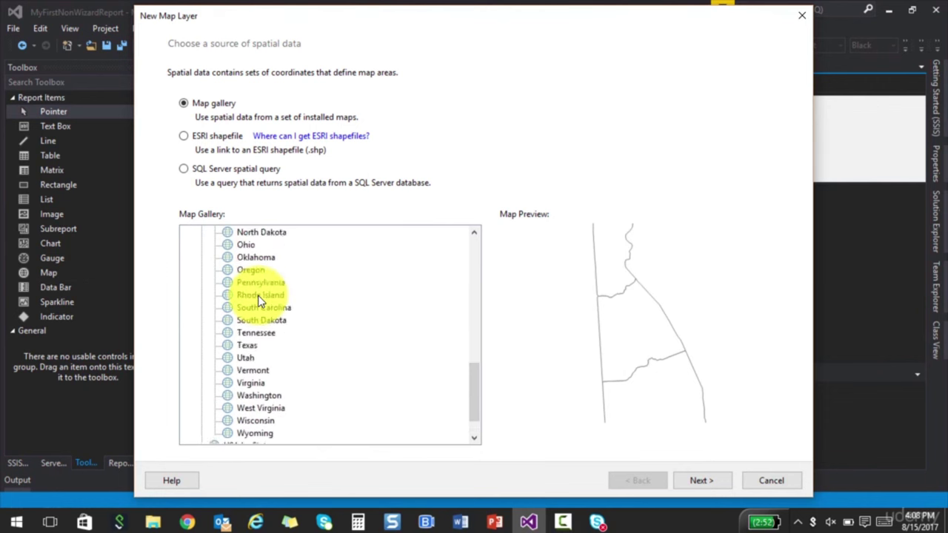
scroll(222, 274, up, 13)
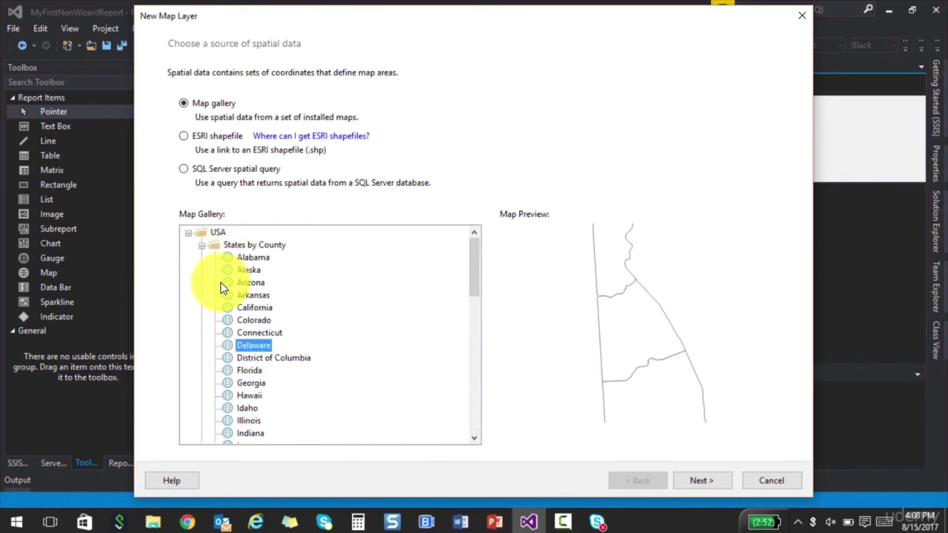
click(188, 233)
click(188, 234)
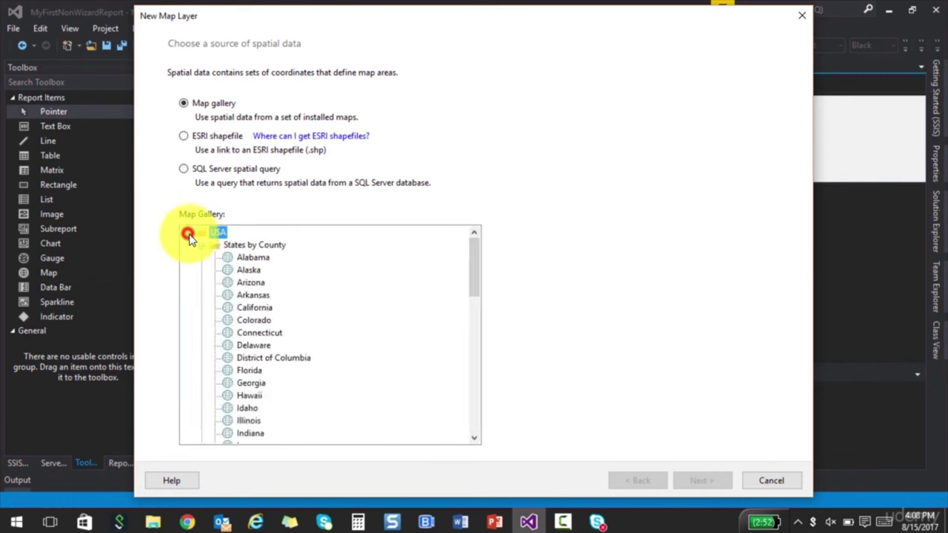
click(201, 245)
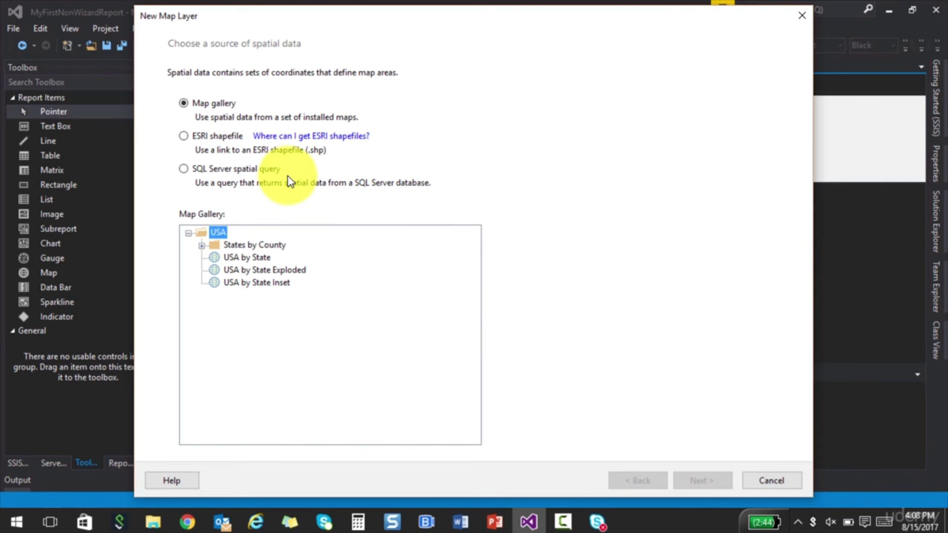
- Use a SQL Server spatial query from DataSet1 with SpatialLocation as the spatial field
click(264, 173)
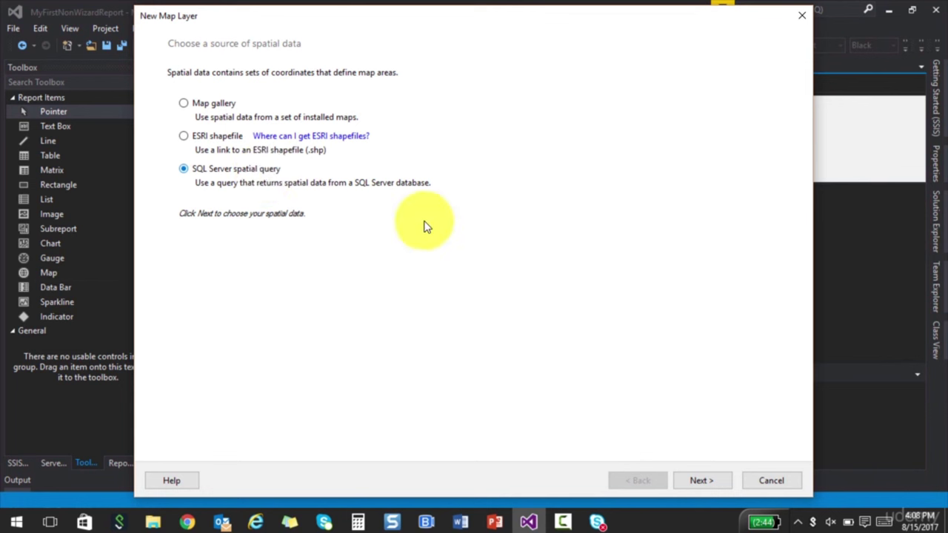
click(686, 479)
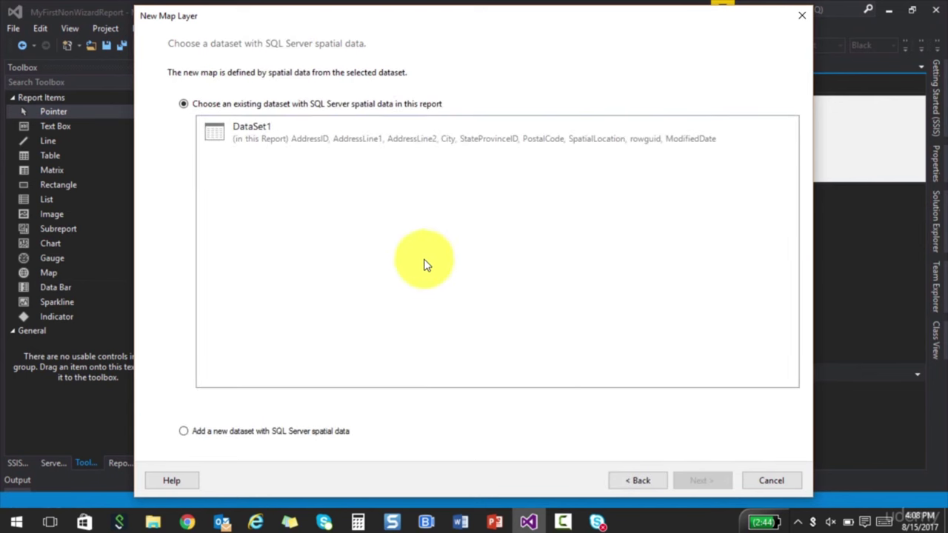
click(345, 138)
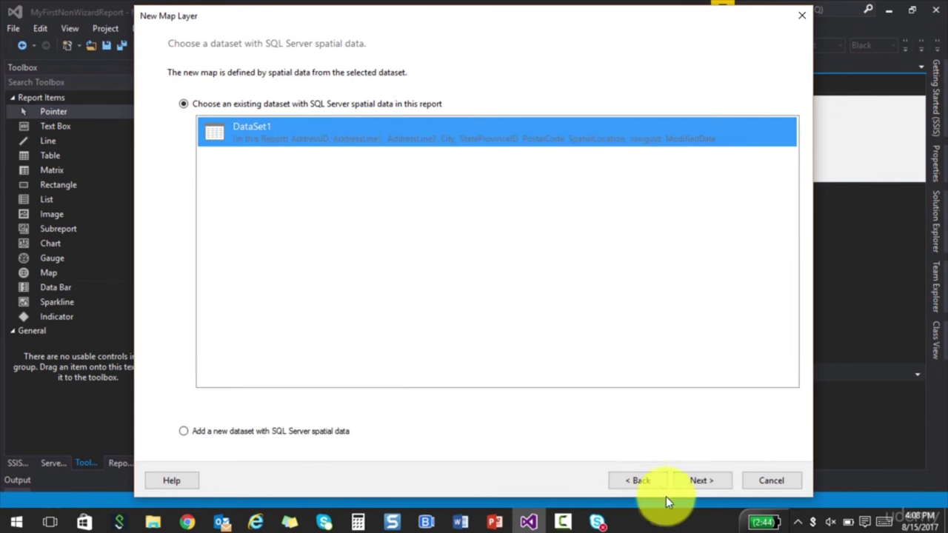
click(703, 481)
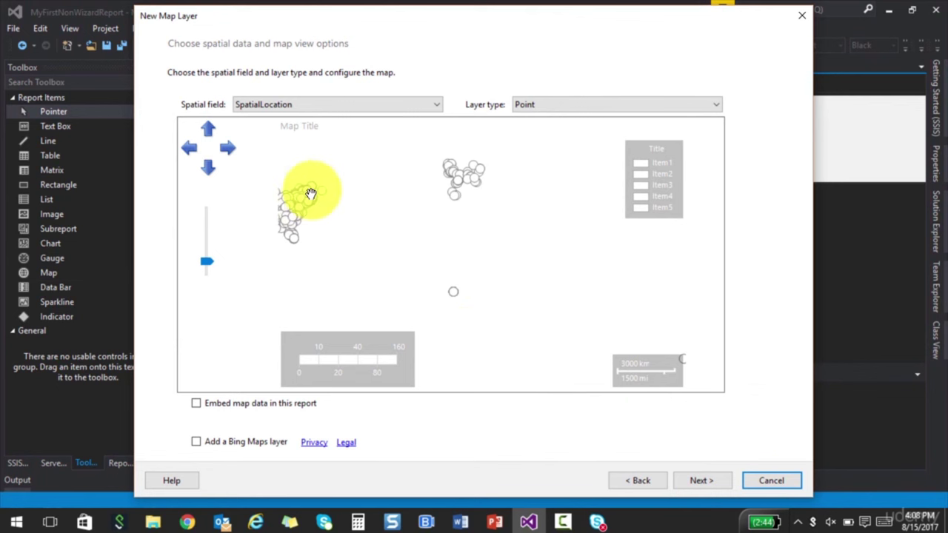
click(327, 109)
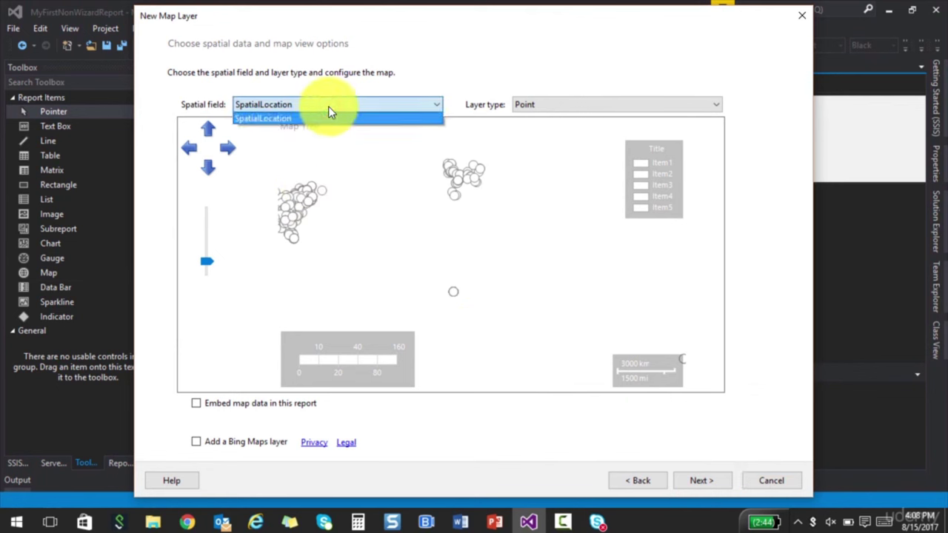
click(328, 107)
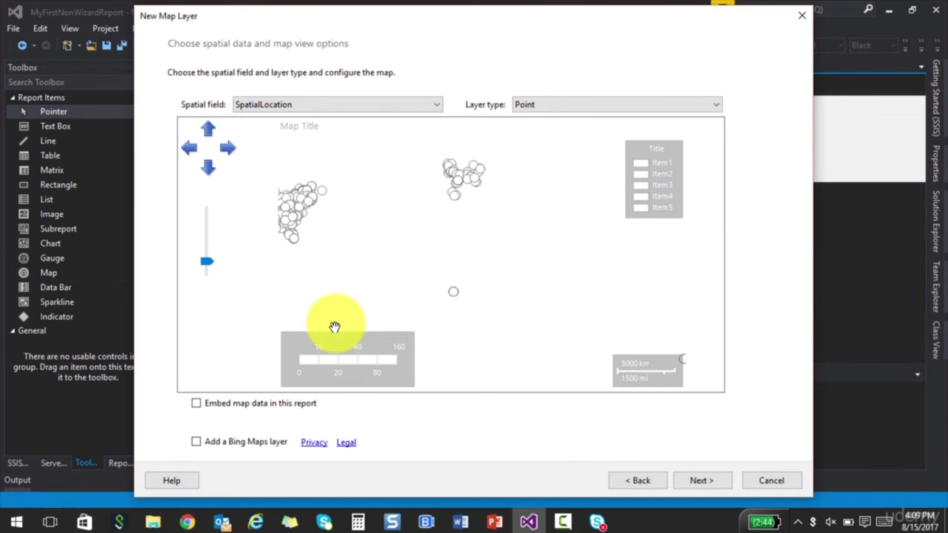
- Add a Bing Maps background, keep the Point layer type, and zoom the preview out to the world
click(197, 442)
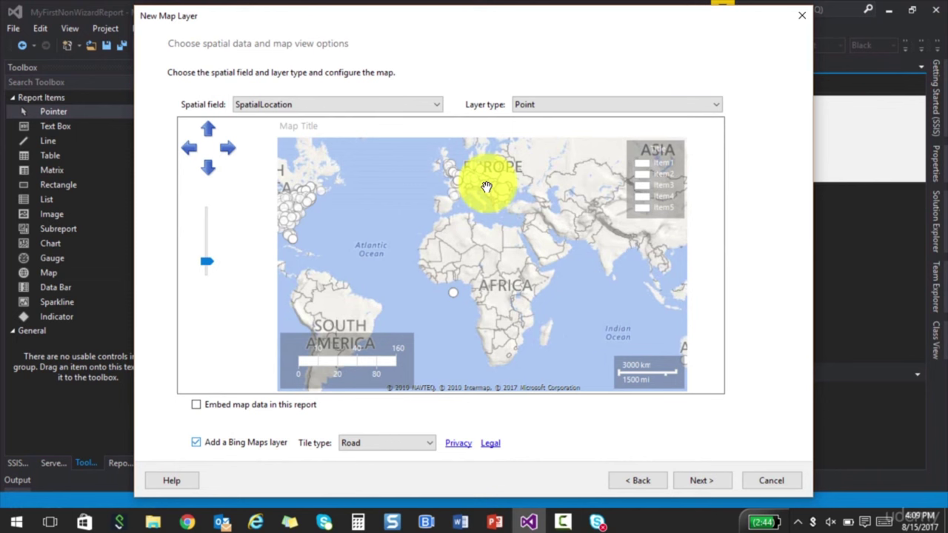
click(561, 102)
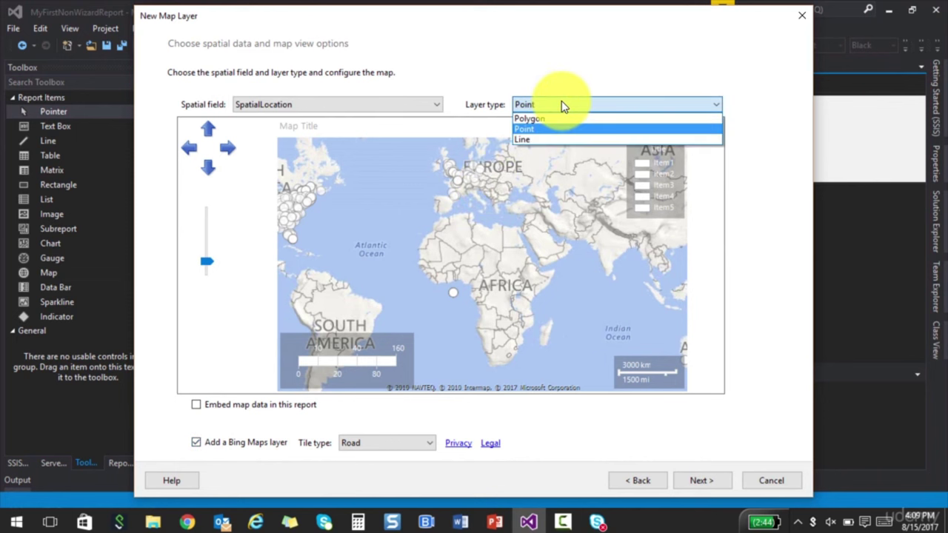
click(561, 104)
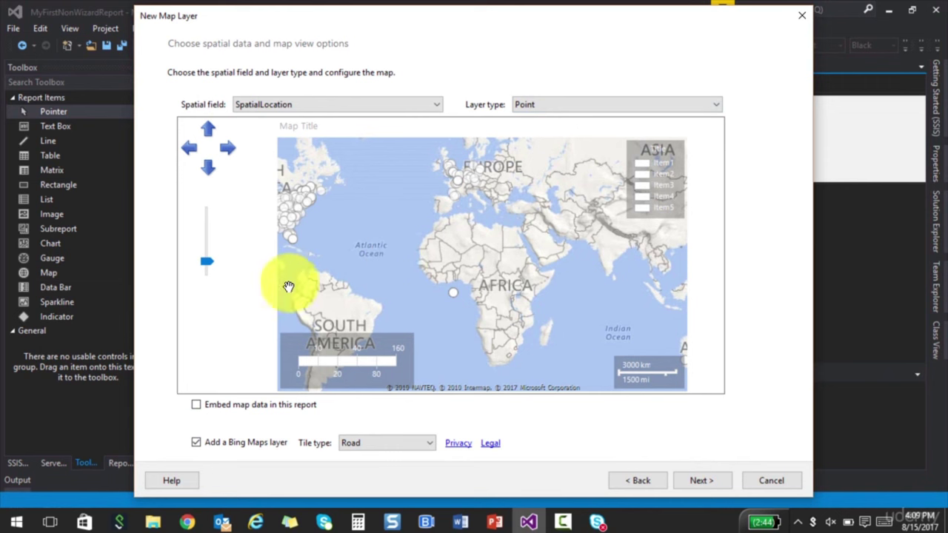
click(206, 261)
drag(207, 261, 209, 268)
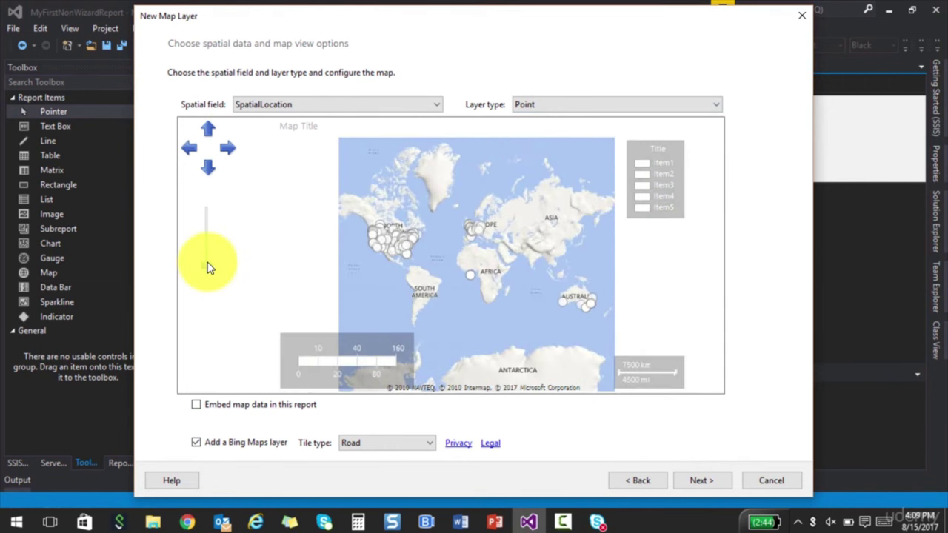
click(689, 481)
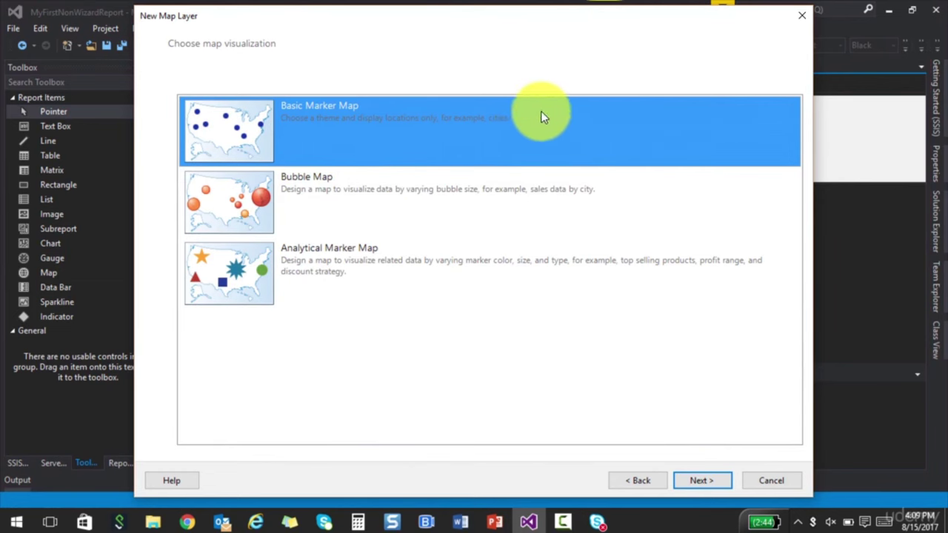
- Choose a basic marker map, trying rectangle, push pin, triangle and star markers before settling on circles
click(698, 478)
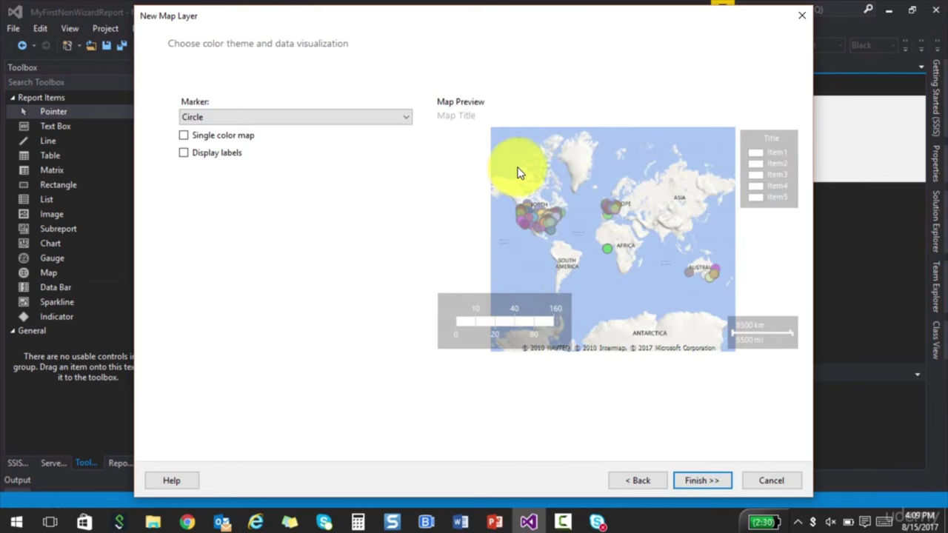
click(275, 117)
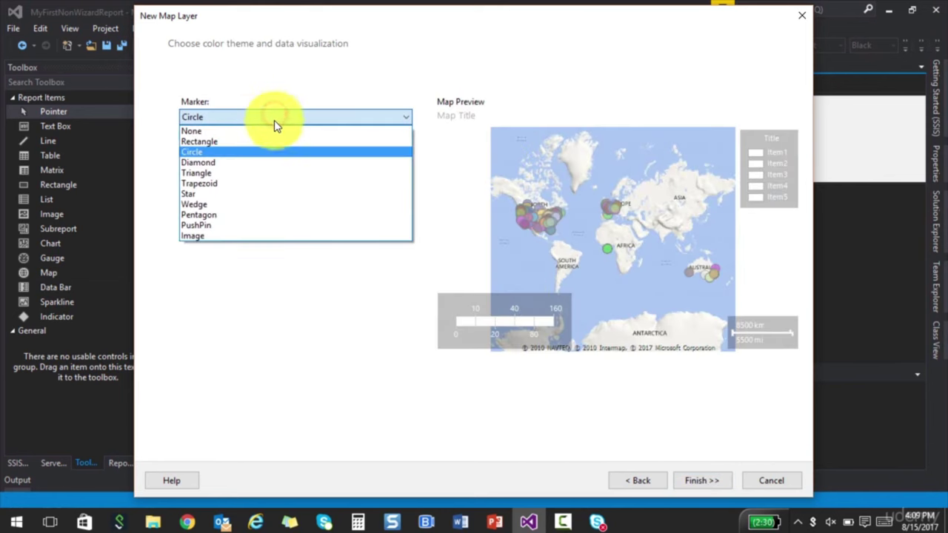
click(275, 141)
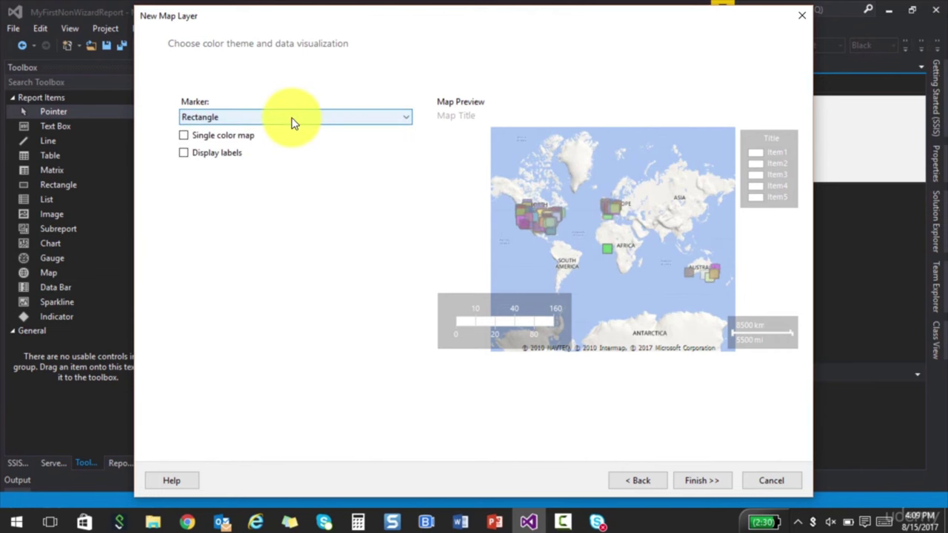
click(292, 120)
click(282, 225)
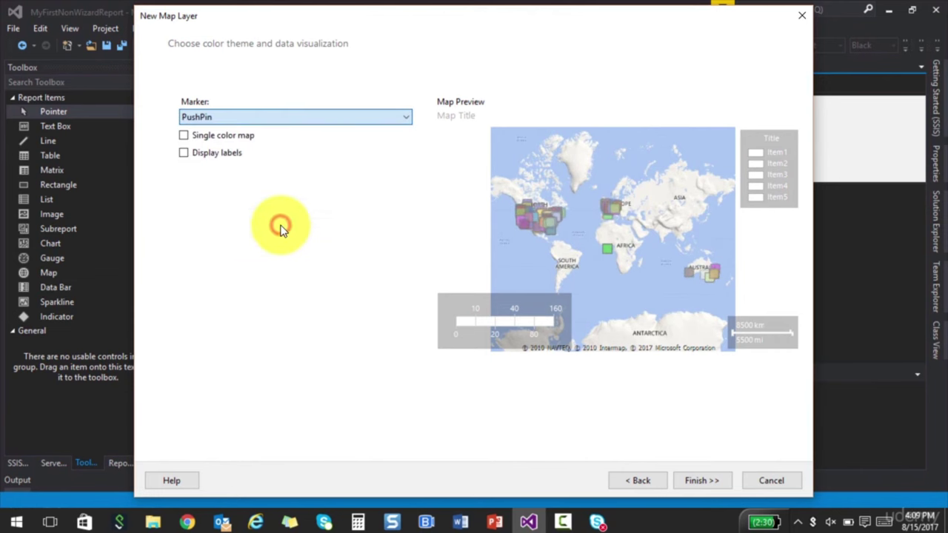
click(286, 122)
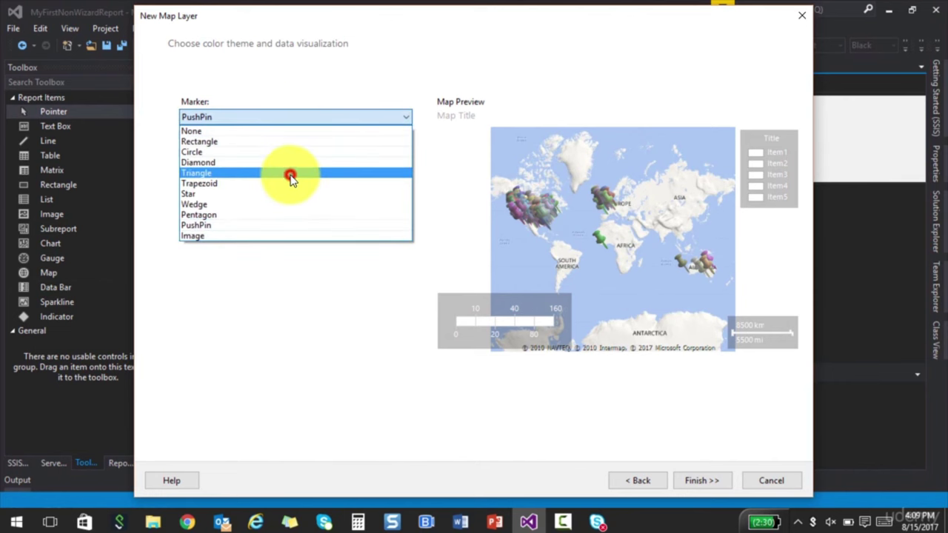
click(289, 176)
click(303, 117)
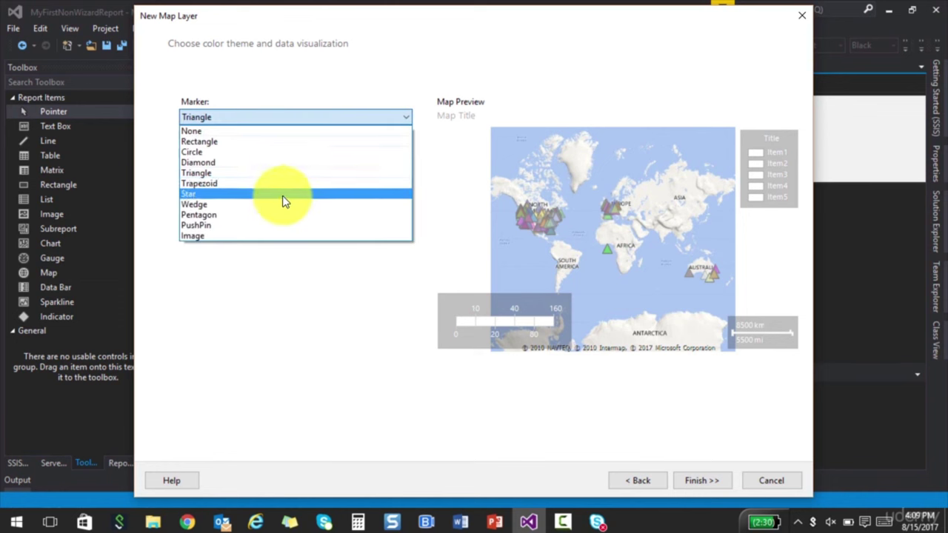
click(285, 198)
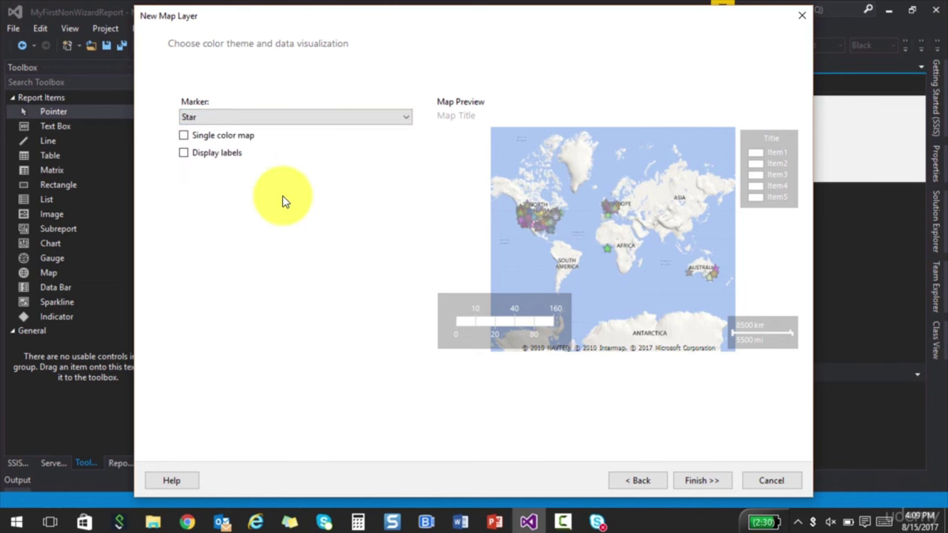
click(304, 117)
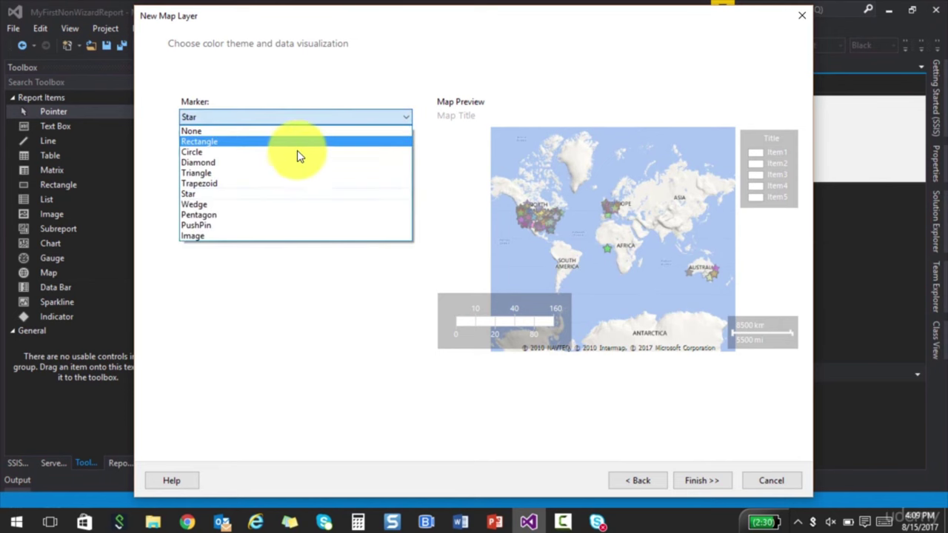
click(297, 153)
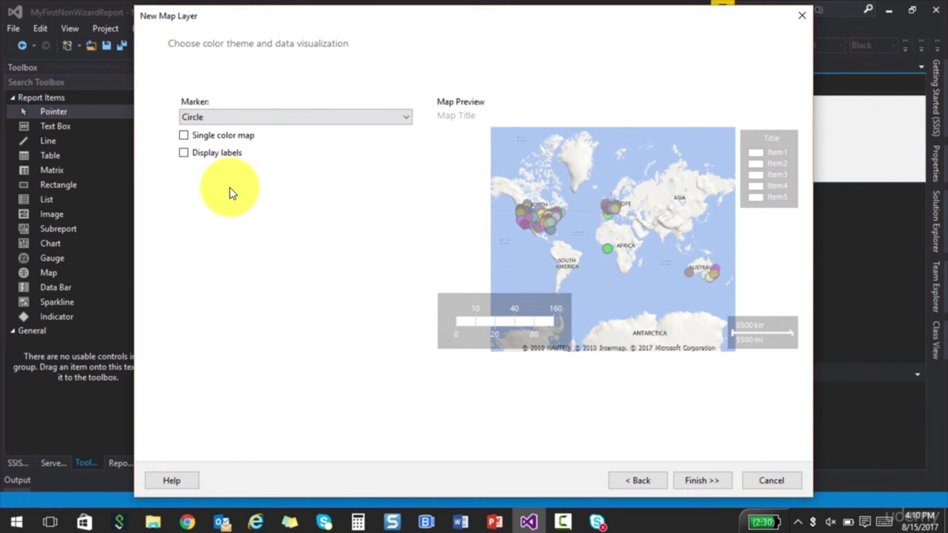
- Try address labels and a single-colour map, leaving both options turned off
click(185, 152)
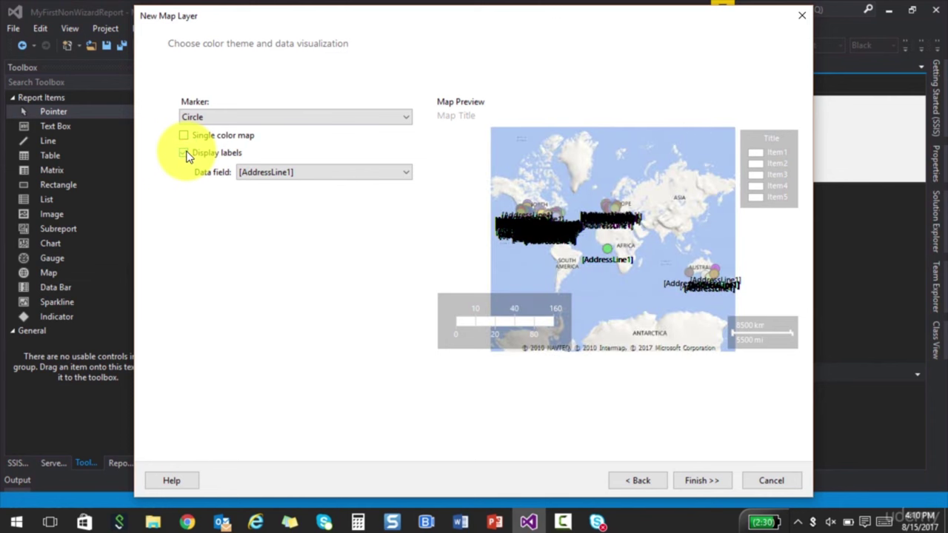
click(185, 154)
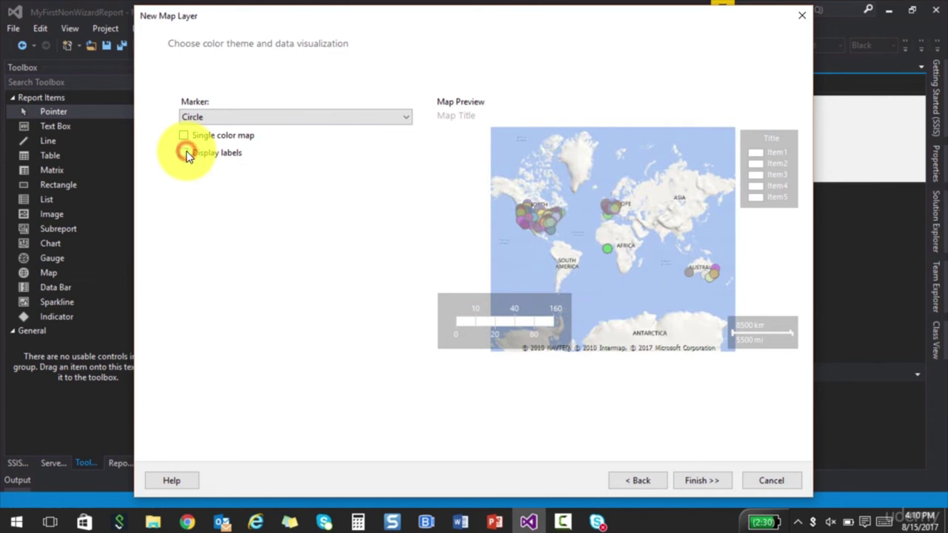
click(185, 137)
click(185, 136)
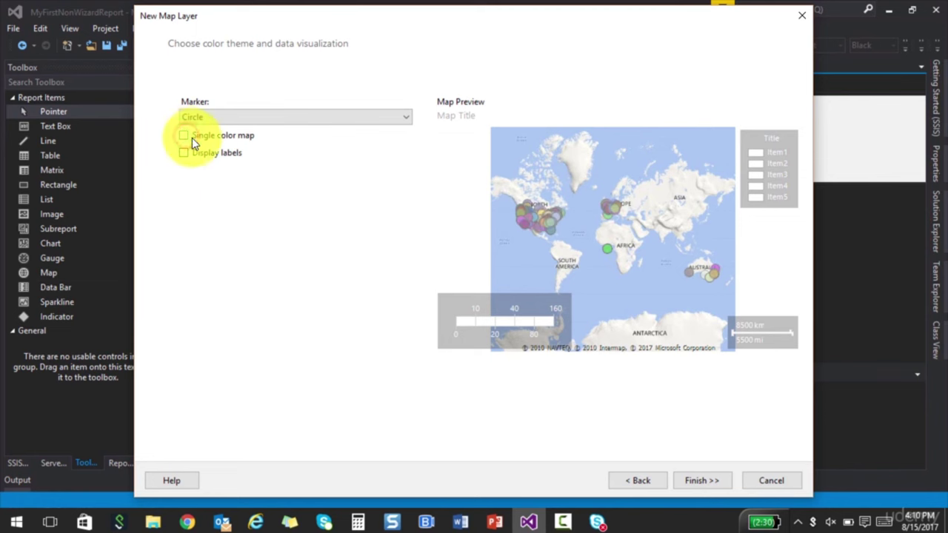
- Finish the map wizard, enlarge the design area, and preview Map.rdl's circle-marker world map
click(700, 481)
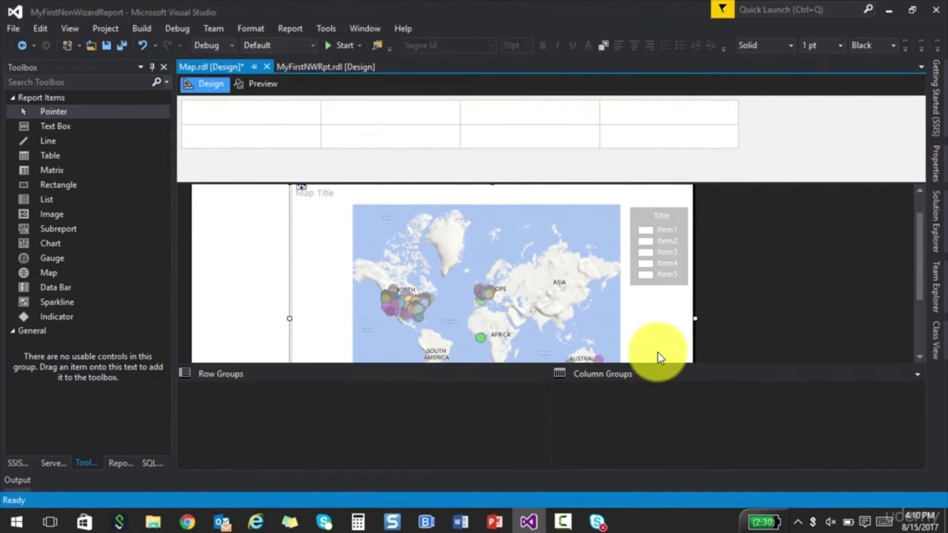
drag(870, 363, 868, 425)
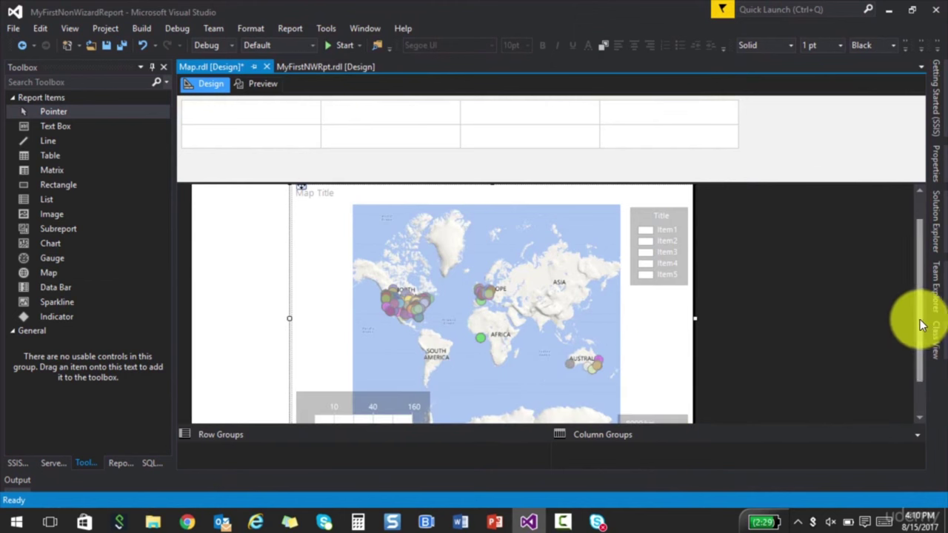
drag(921, 321, 925, 349)
click(663, 382)
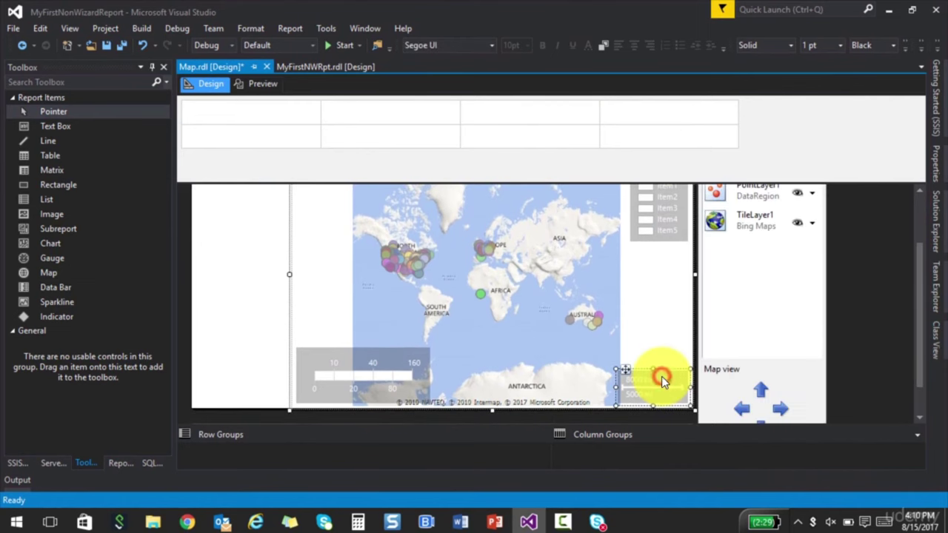
click(663, 383)
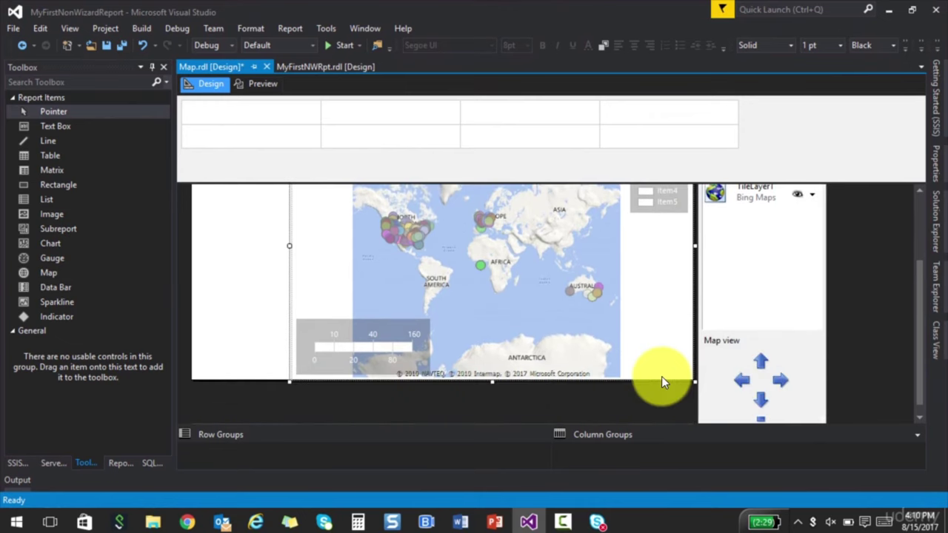
click(251, 84)
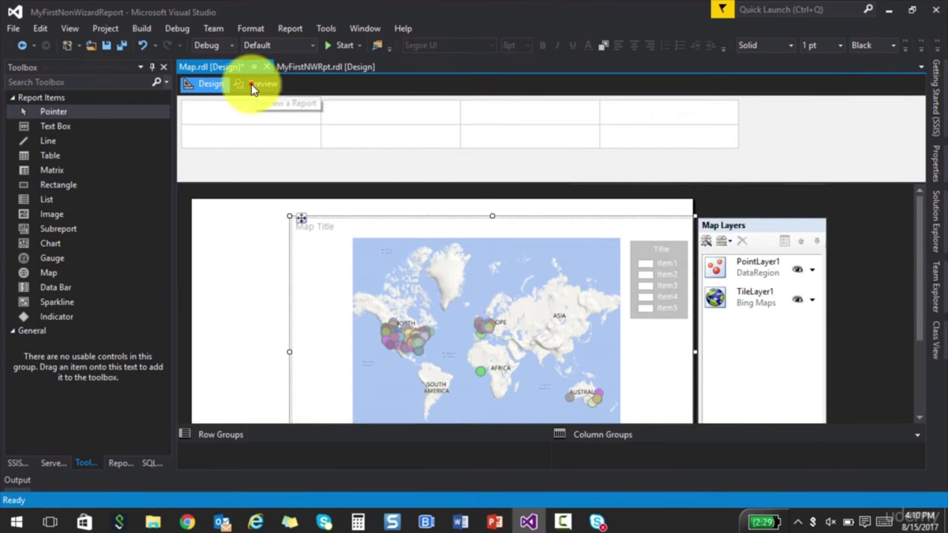
click(152, 66)
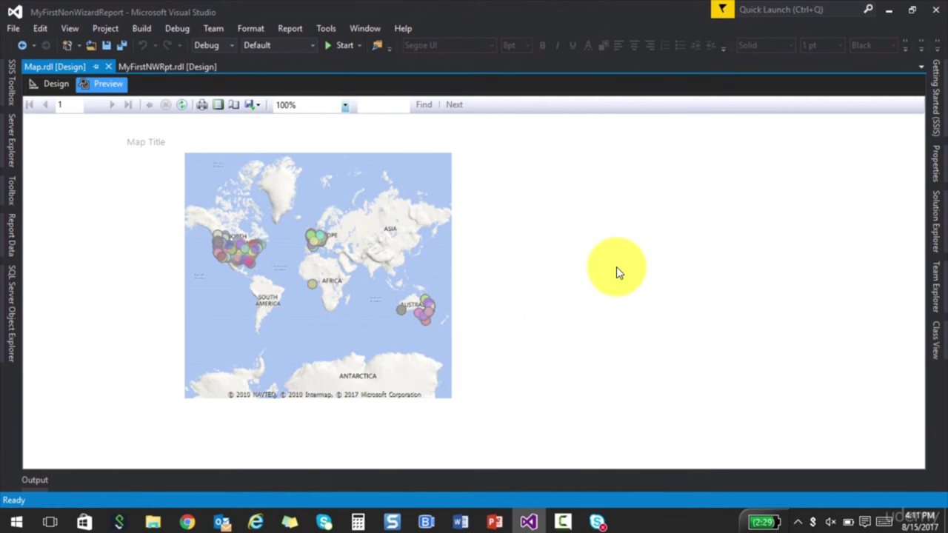
- Back in Design view, change the map title to 'Address locations'
click(49, 84)
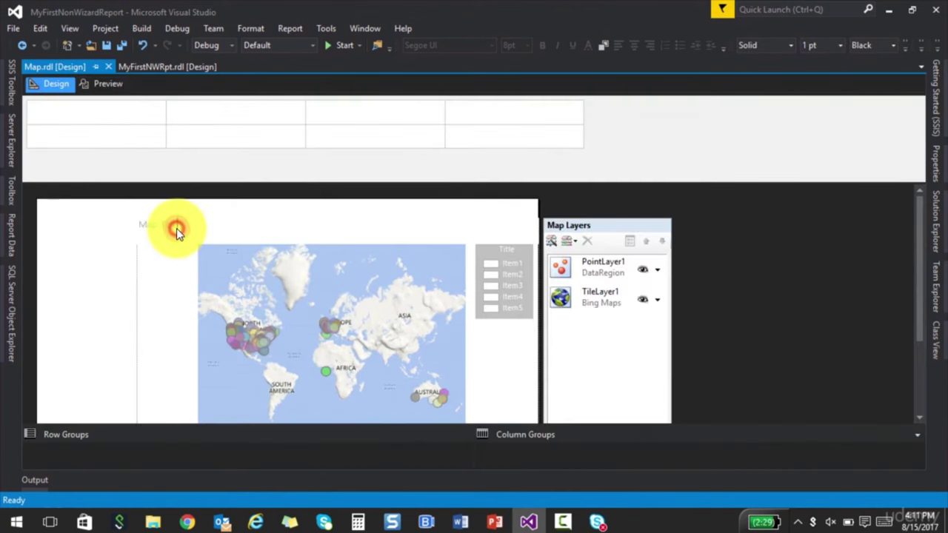
key(BackSpace)
key(BackSpace)
key(BackSpace)
key(BackSpace)
key(BackSpace)
key(BackSpace)
key(BackSpace)
key(BackSpace)
key(BackSpace)
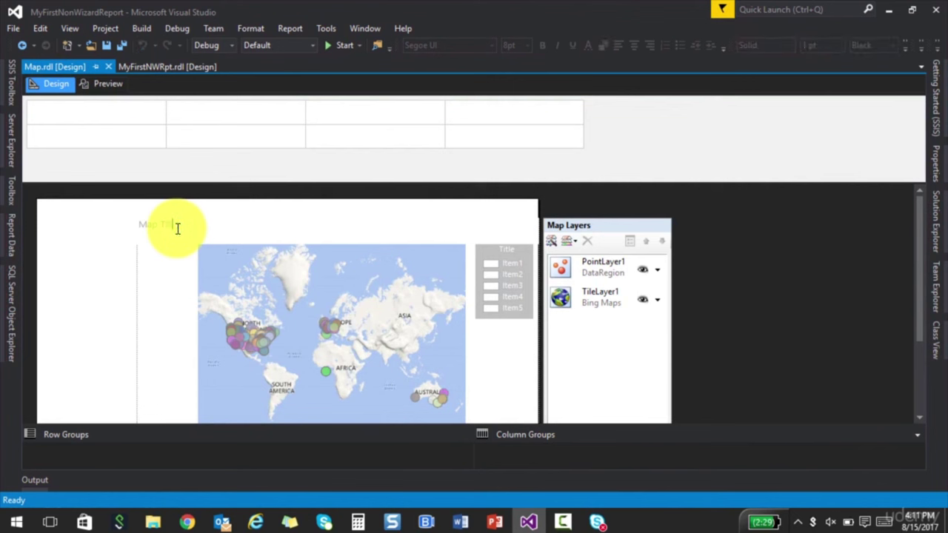
text(Address locations)
click(624, 377)
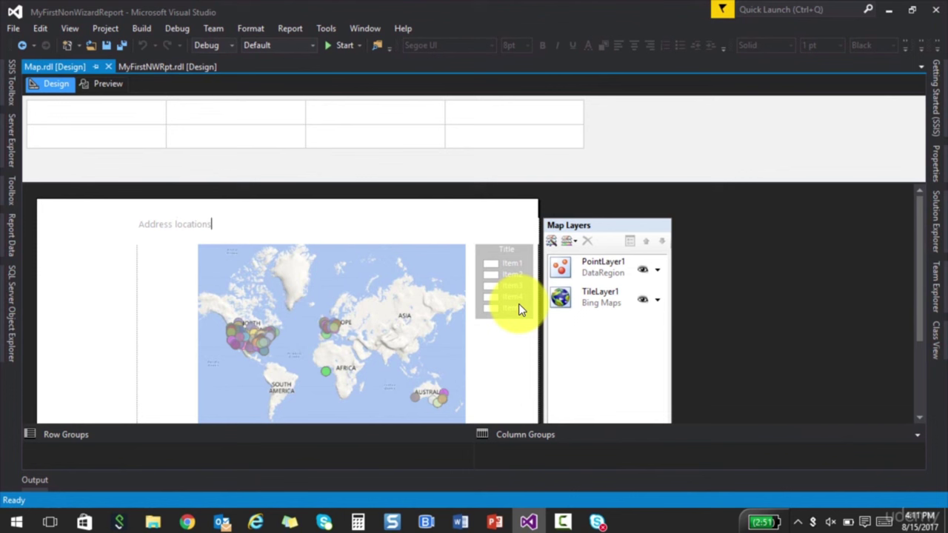
click(937, 199)
- Open the Property Pages of the MyFirstNonWizardReport project
click(786, 132)
right_click(785, 131)
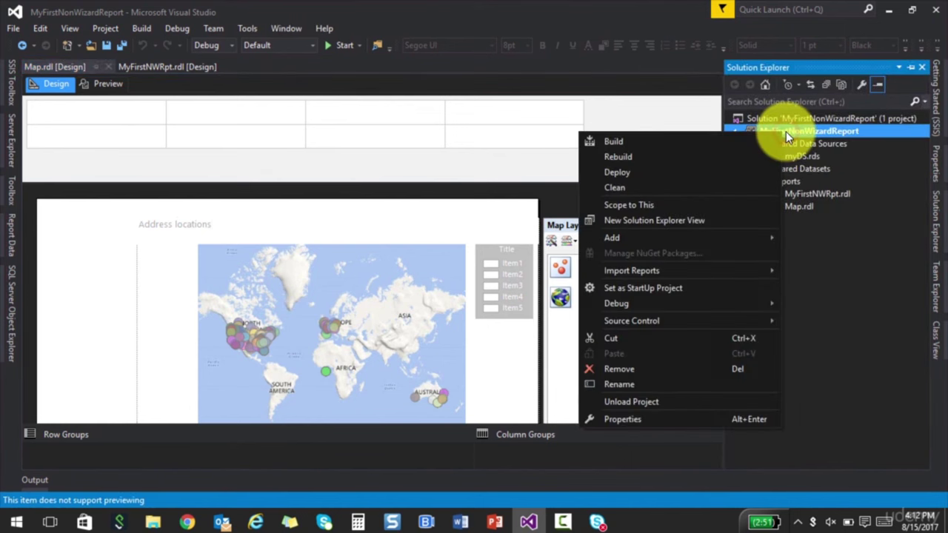
click(688, 422)
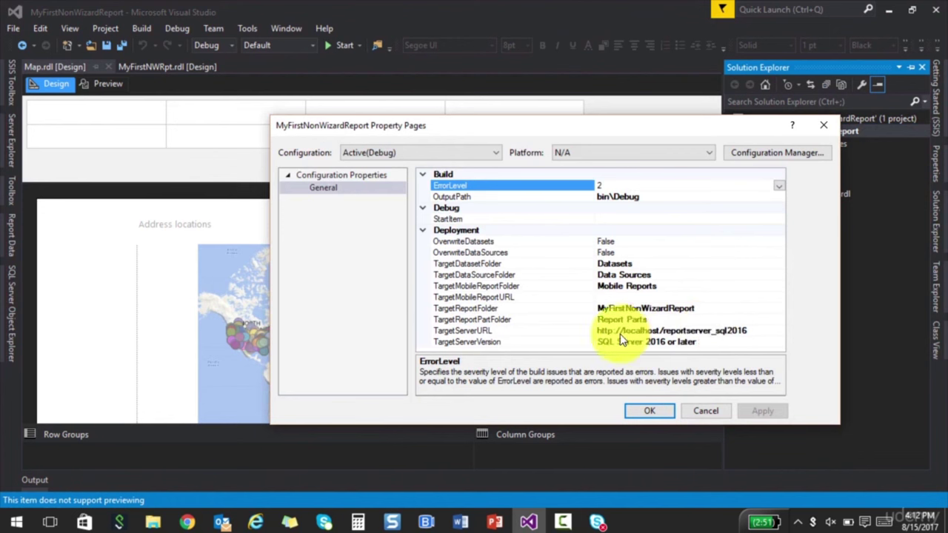
click(711, 332)
drag(711, 331, 772, 331)
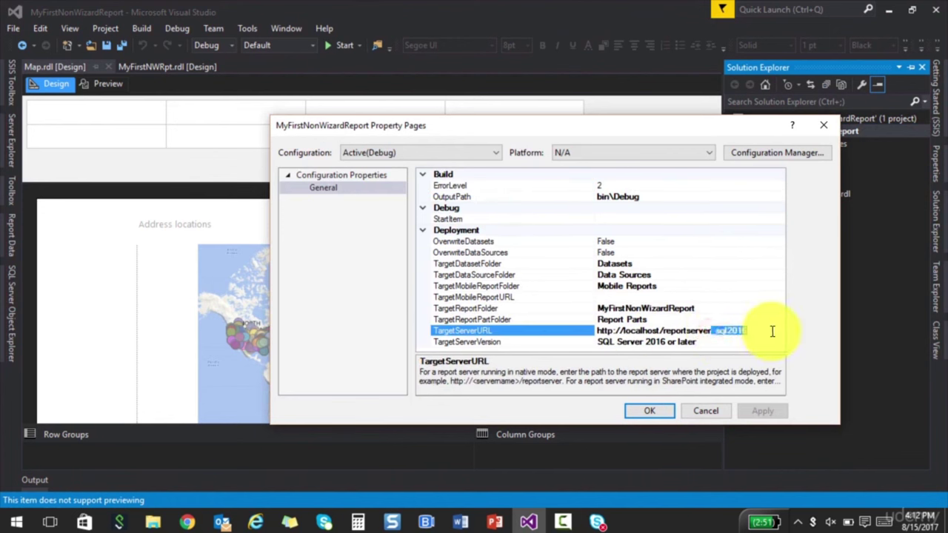
key(BackSpace)
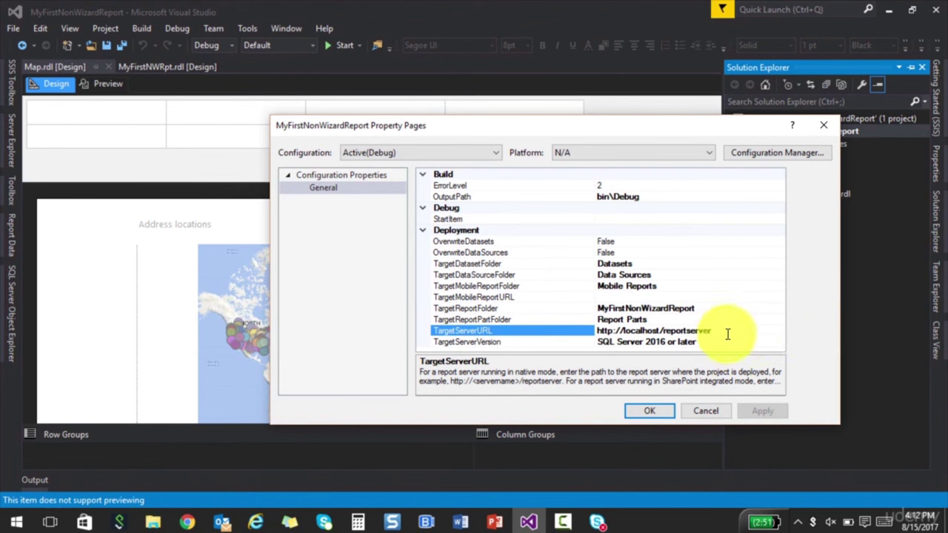
key(ctrl+z)
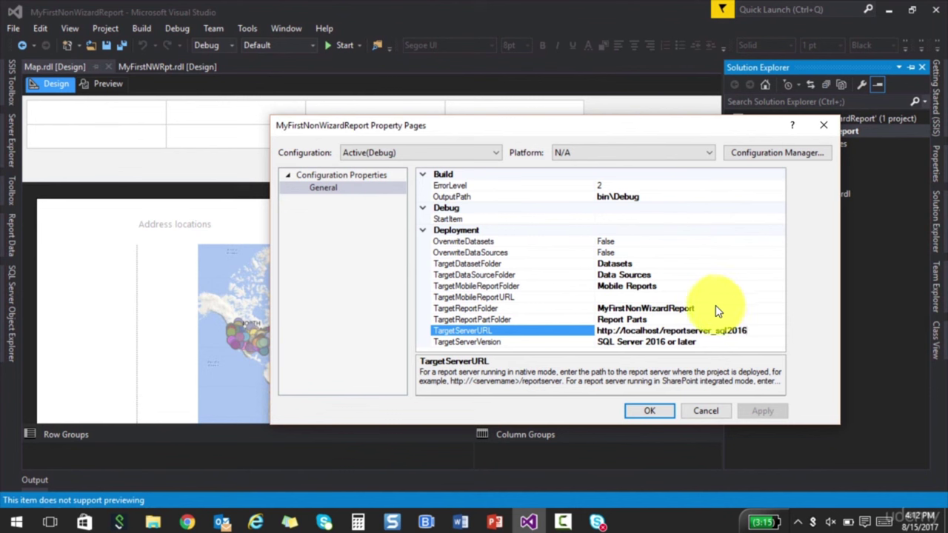
click(755, 332)
drag(756, 333, 571, 326)
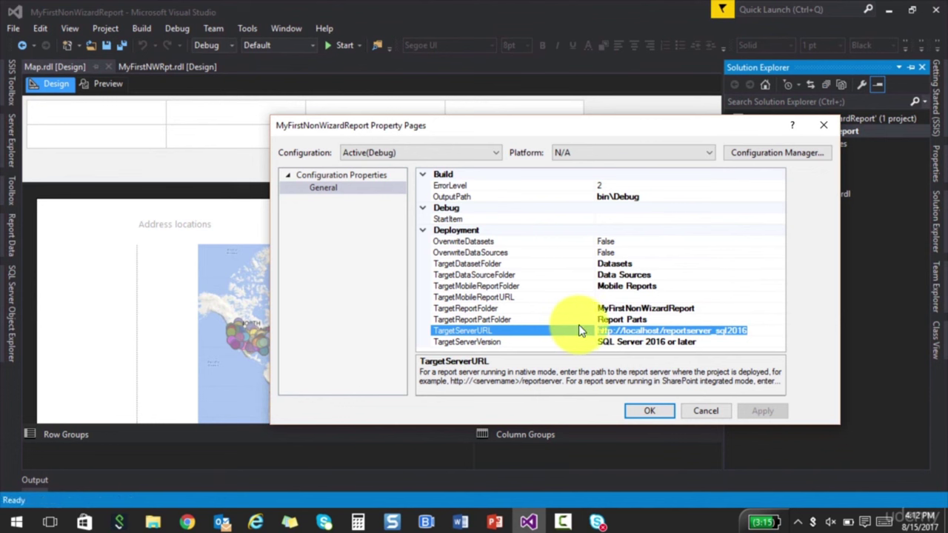
click(626, 332)
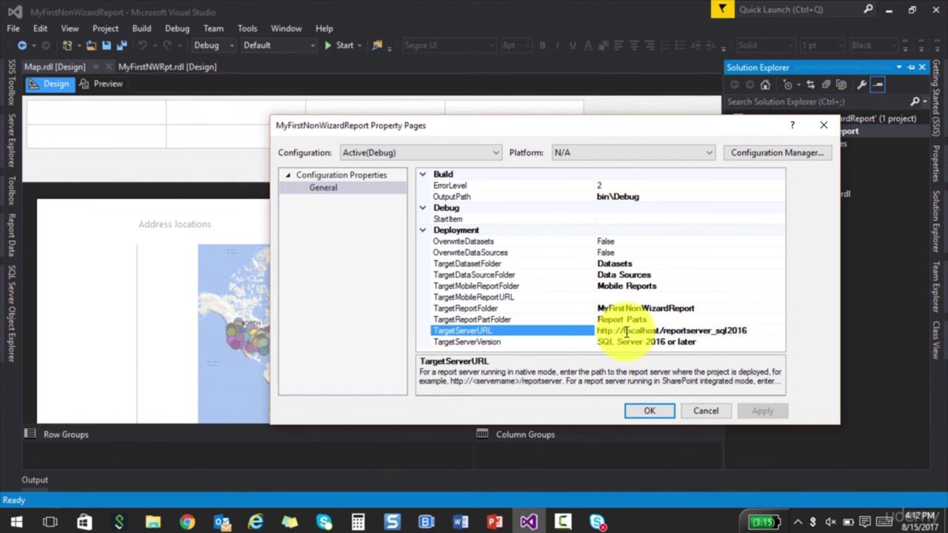
drag(626, 332, 662, 333)
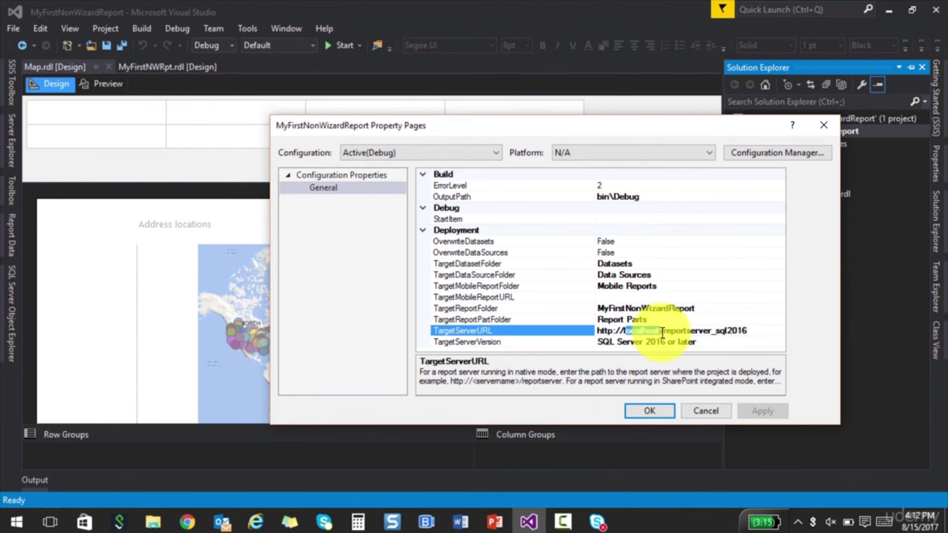
- Cancel the Property Pages and deploy Map.rdl to the report server
click(712, 411)
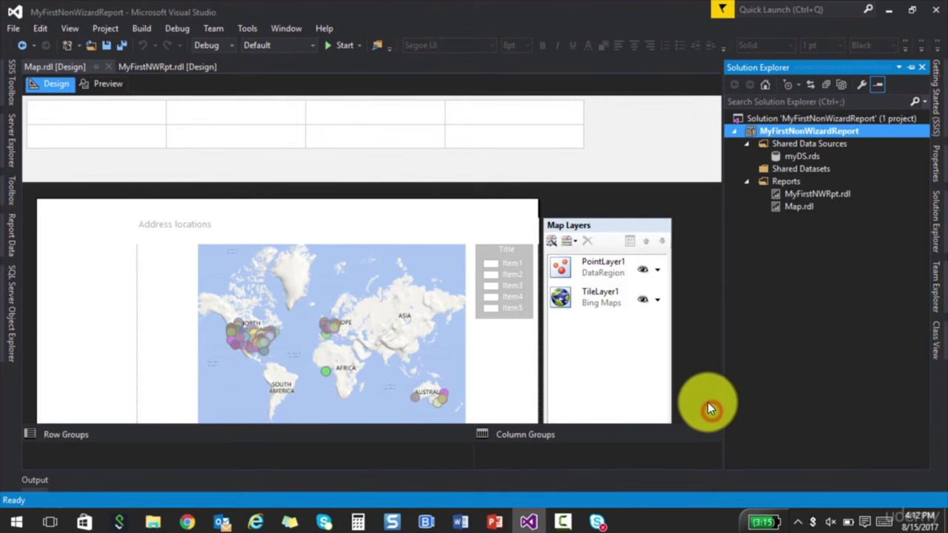
click(806, 207)
right_click(805, 208)
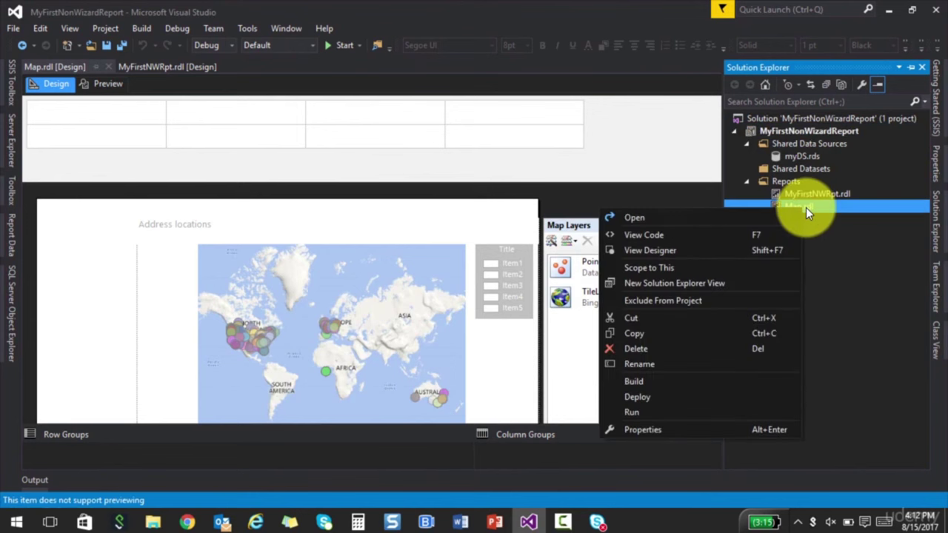
click(712, 398)
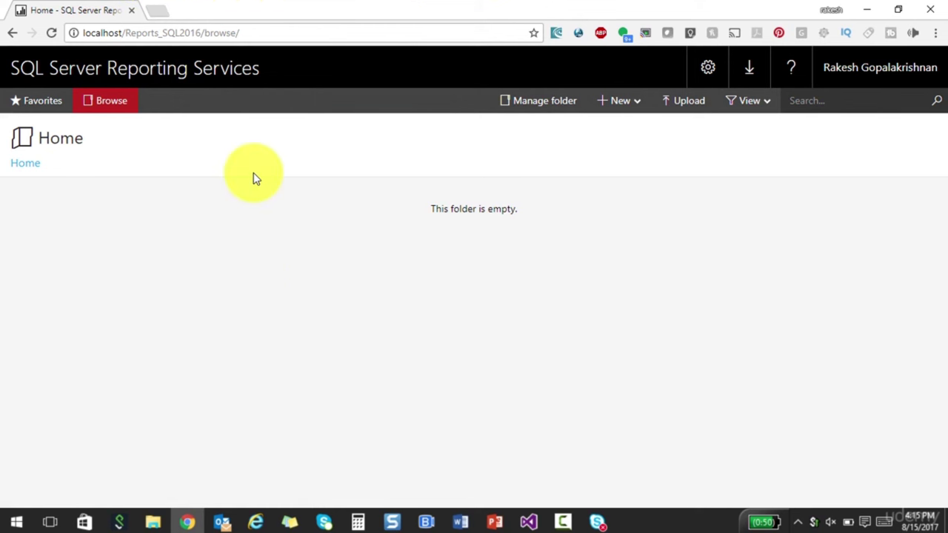
- Redeploy Map.rdl, confirm 1 succeeded, 0 failed in Output, then go to the portal
key(alt+Tab)
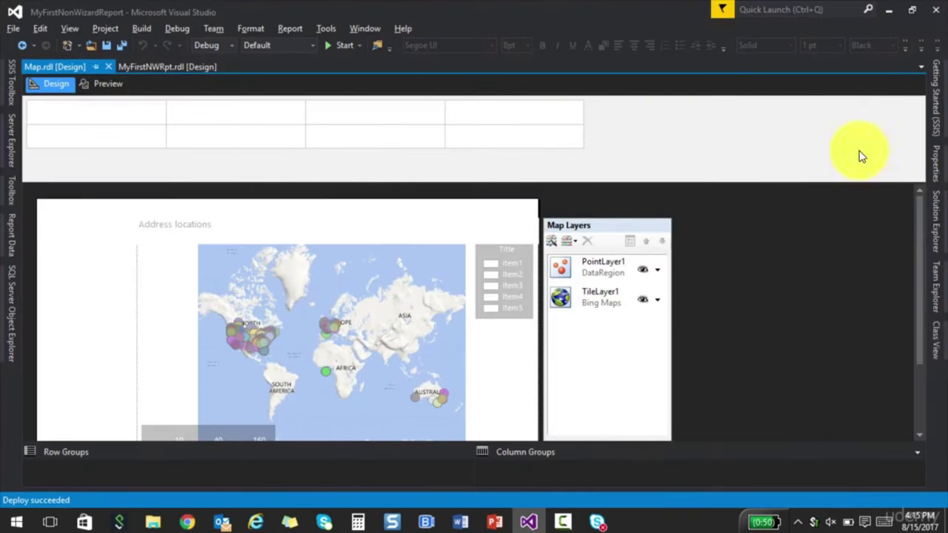
click(936, 218)
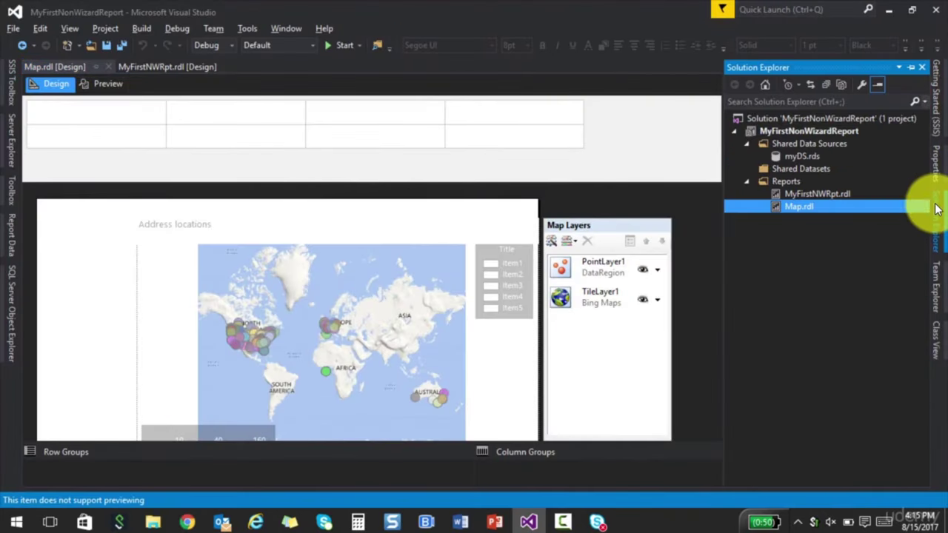
right_click(795, 208)
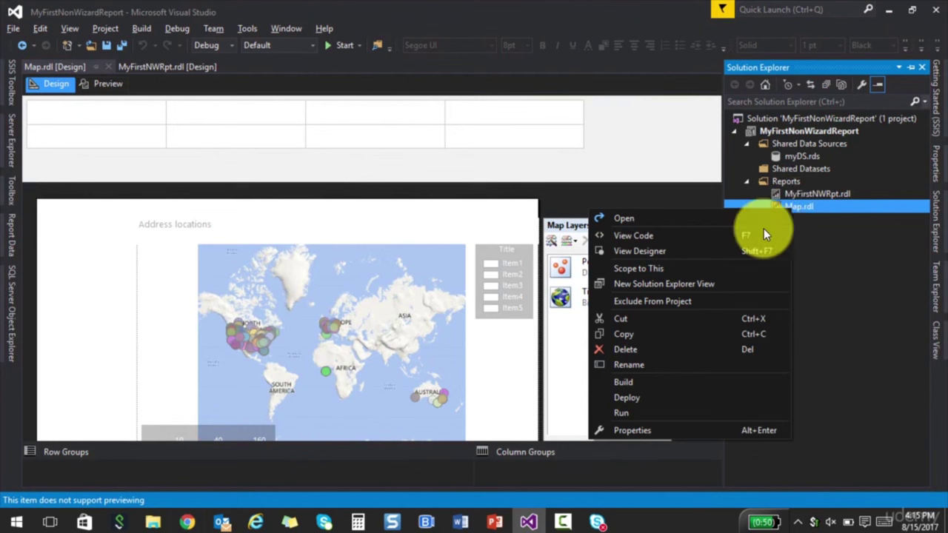
click(706, 397)
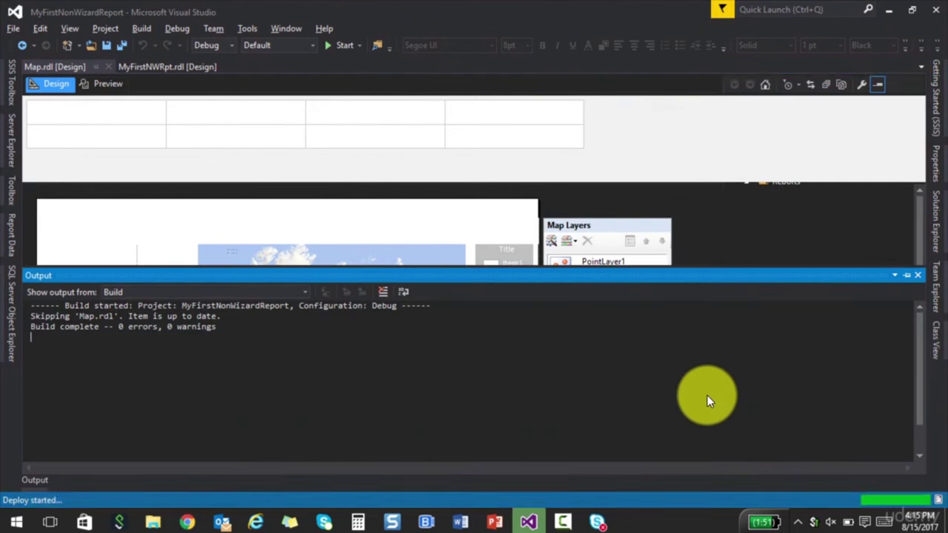
drag(84, 390, 228, 391)
key(alt+Tab)
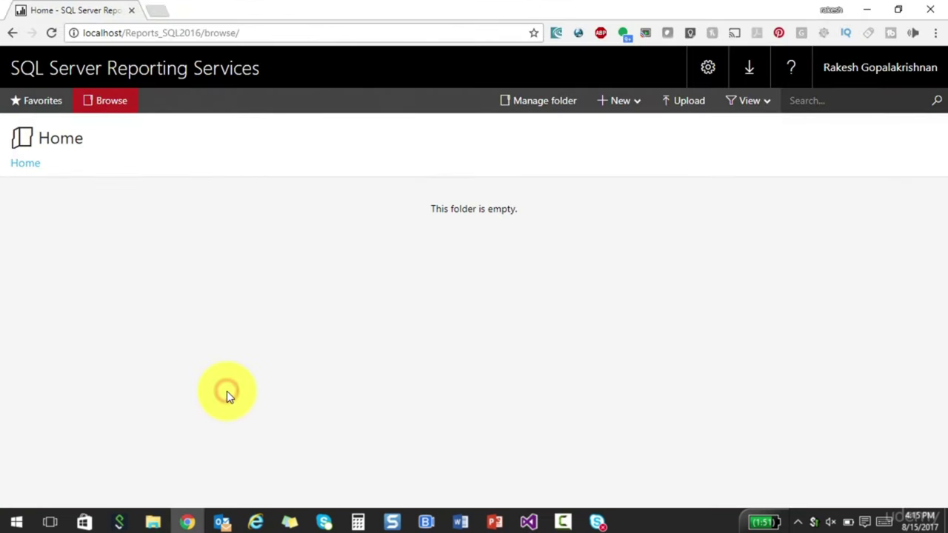
- Refresh the portal and view the Map report in the MyFirstNonWizardReport folder, then return to Visual Studio
key(F5)
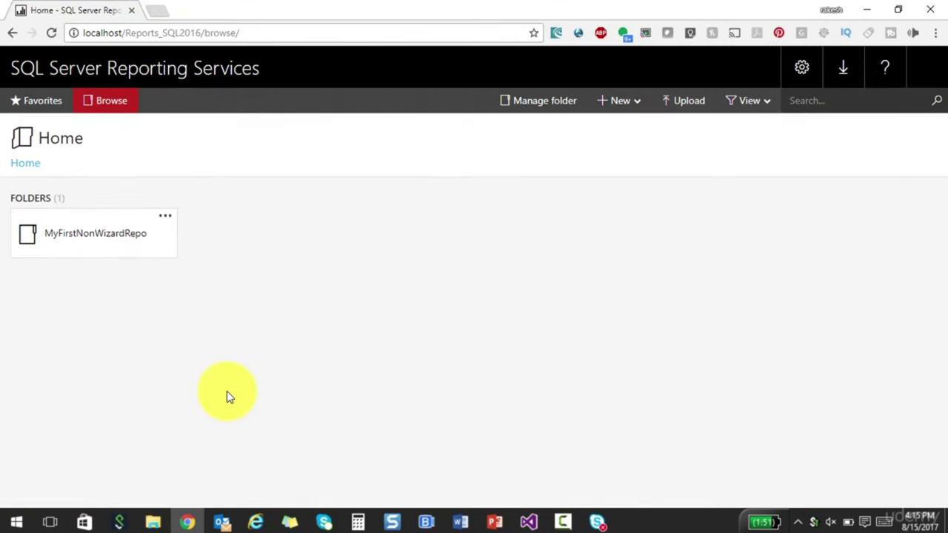
click(102, 246)
click(102, 235)
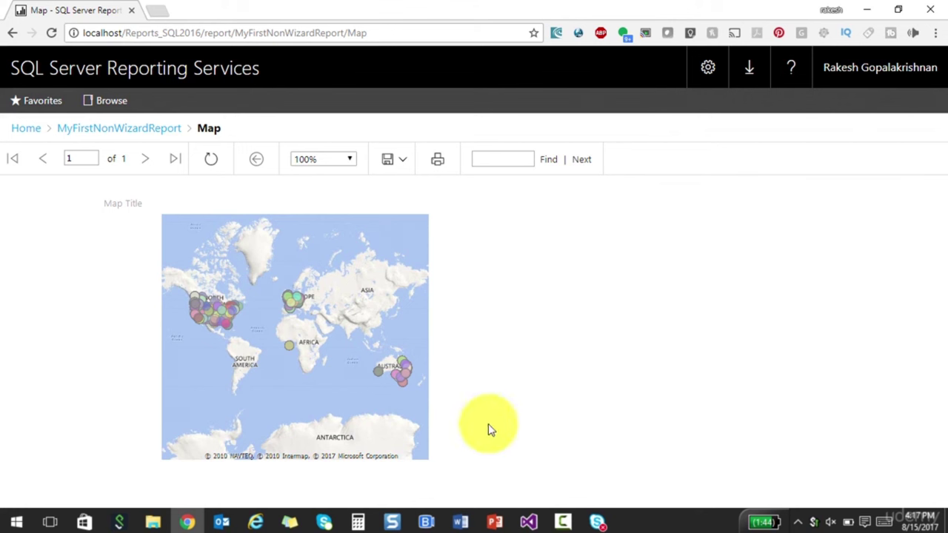
click(528, 522)
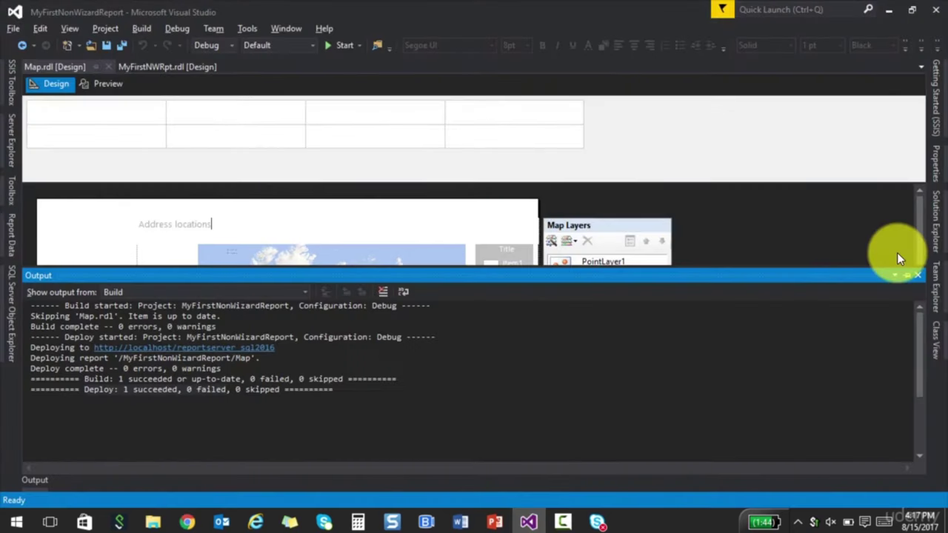
- Open MyFirstNWRpt.rdl and preview its ten-row territory table
click(933, 214)
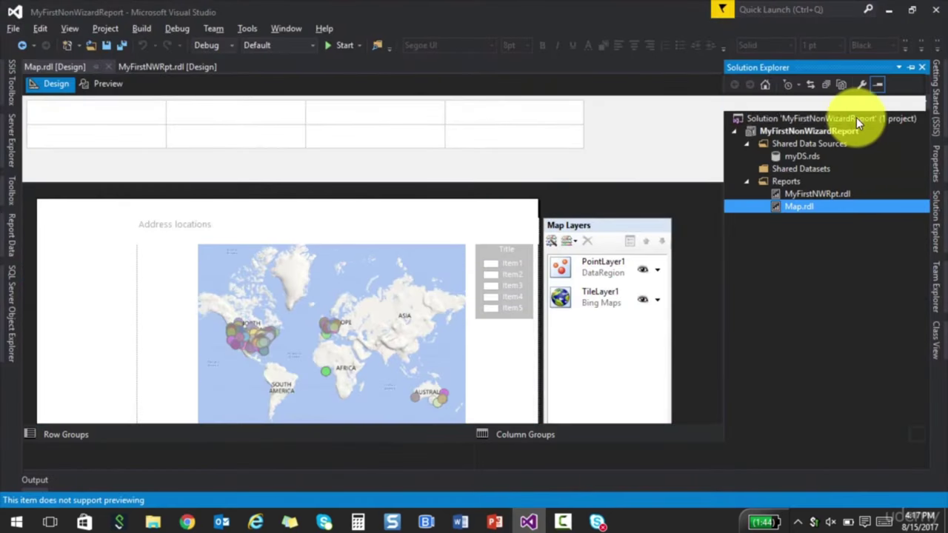
click(798, 194)
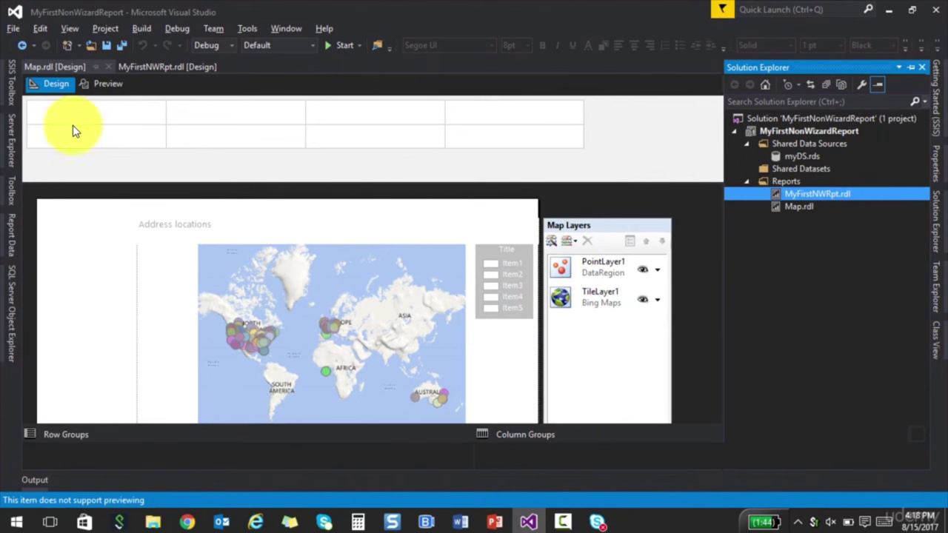
double_click(777, 194)
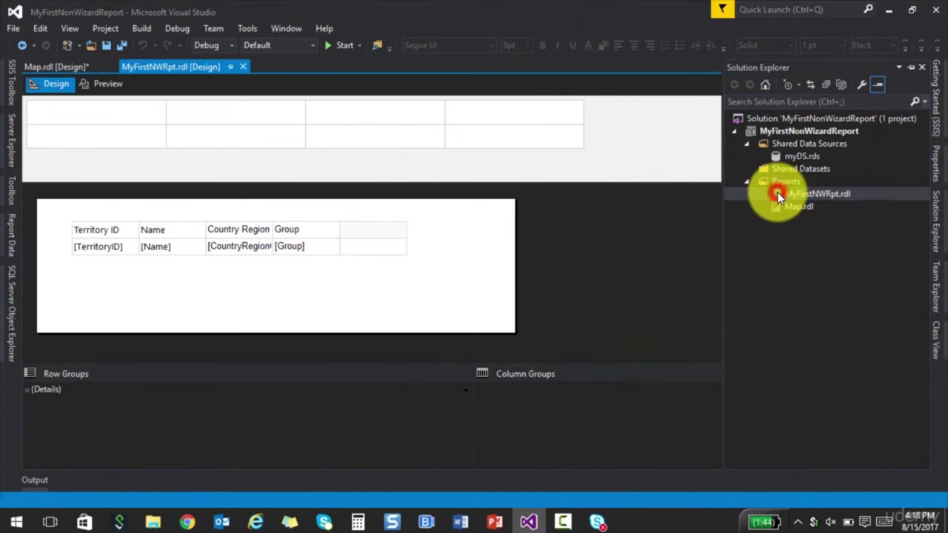
click(107, 86)
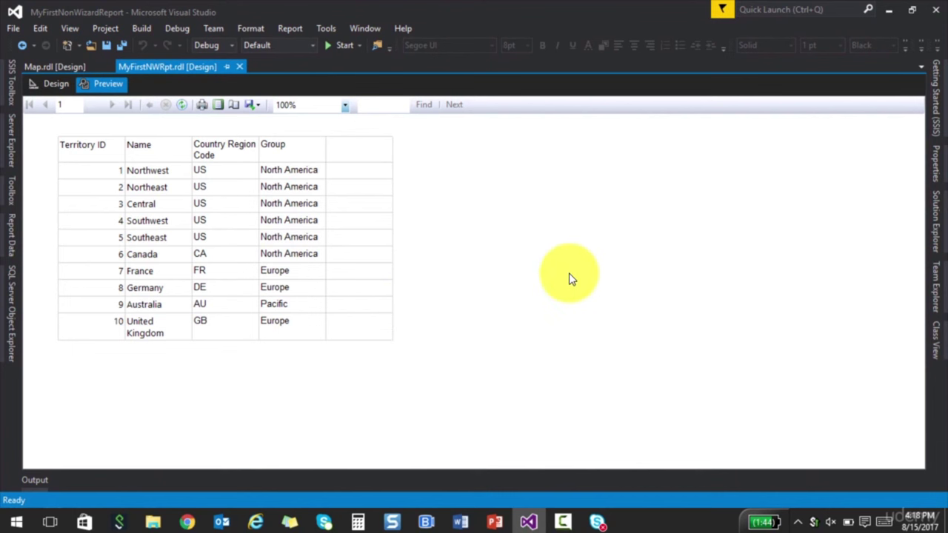
- Deploy MyFirstNWRpt, which fails because shared data source myDS is missing on the server
click(937, 197)
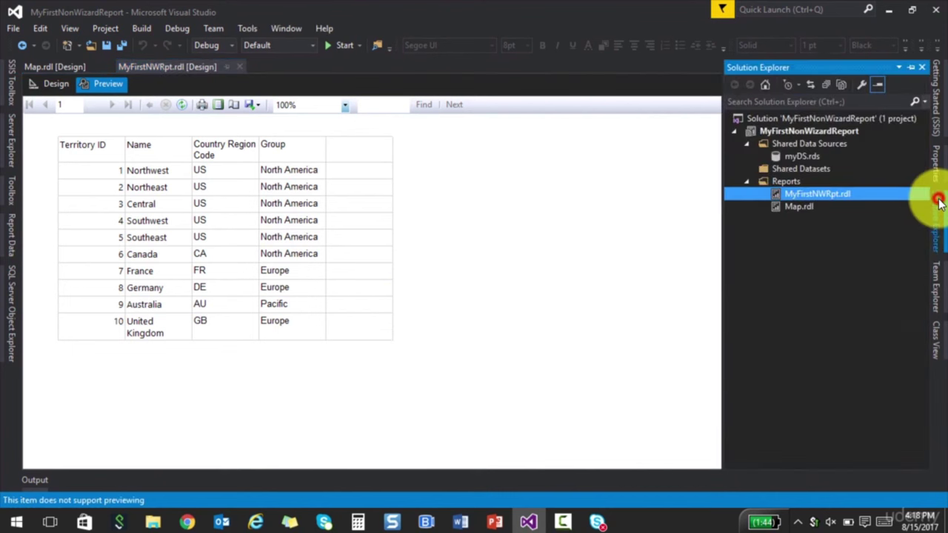
right_click(814, 194)
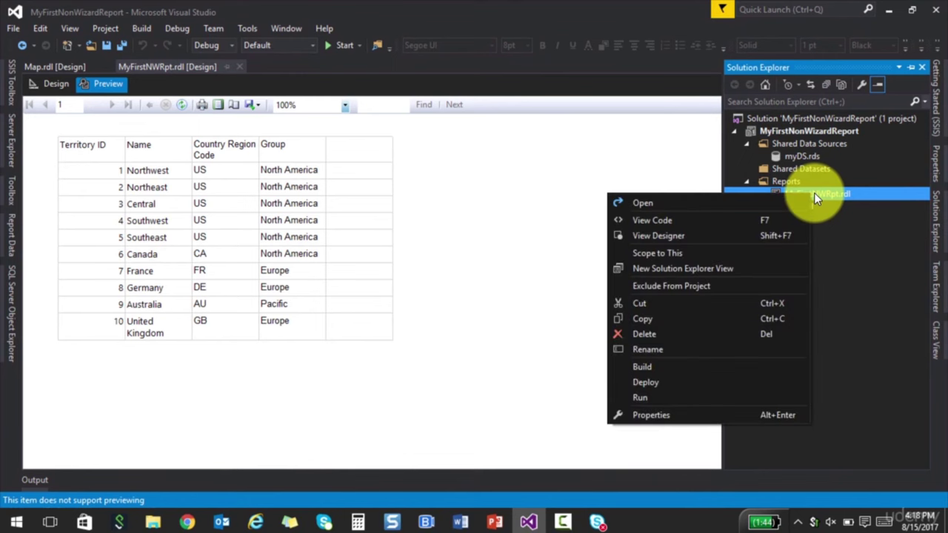
click(707, 381)
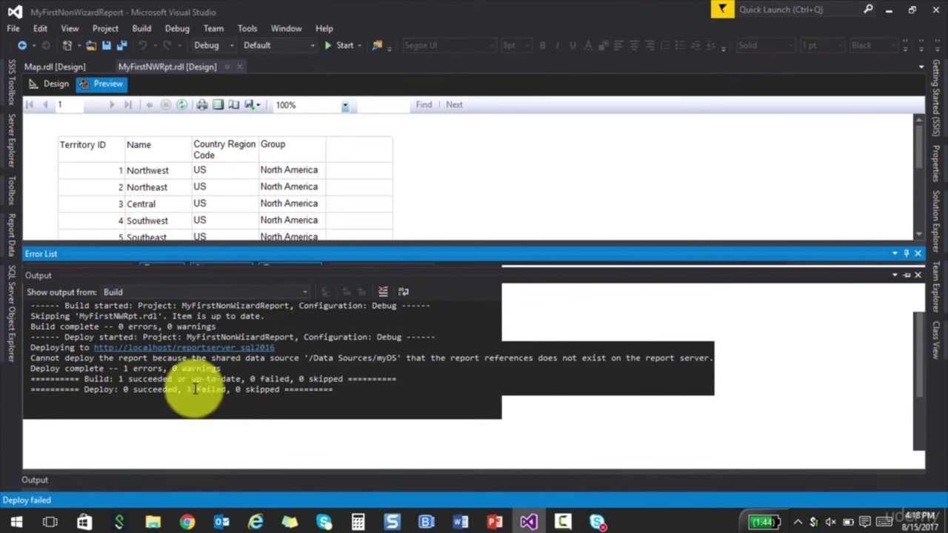
- Close the Error List and deploy the myDS shared data source to the server
mouse_move(235, 391)
mouse_down()
mouse_move(222, 396)
mouse_move(245, 392)
mouse_up()
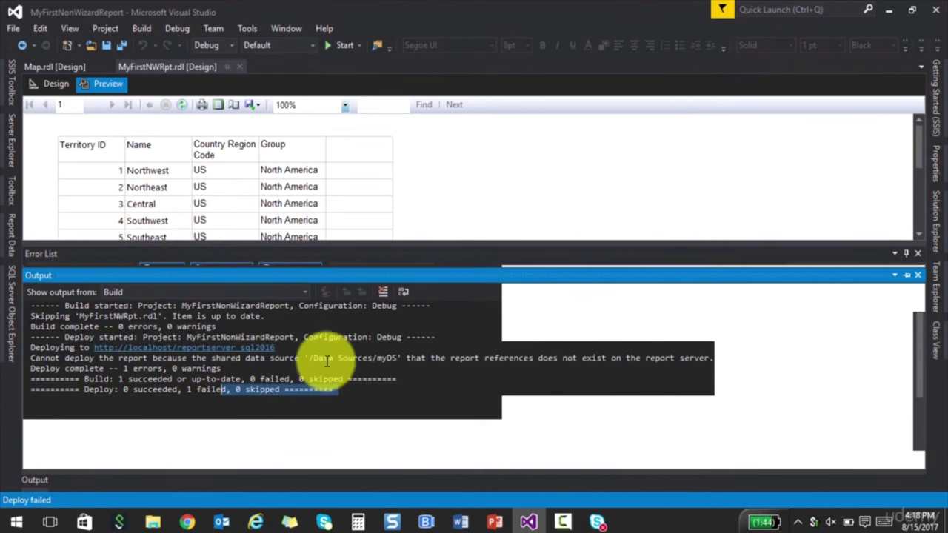
click(906, 253)
click(936, 199)
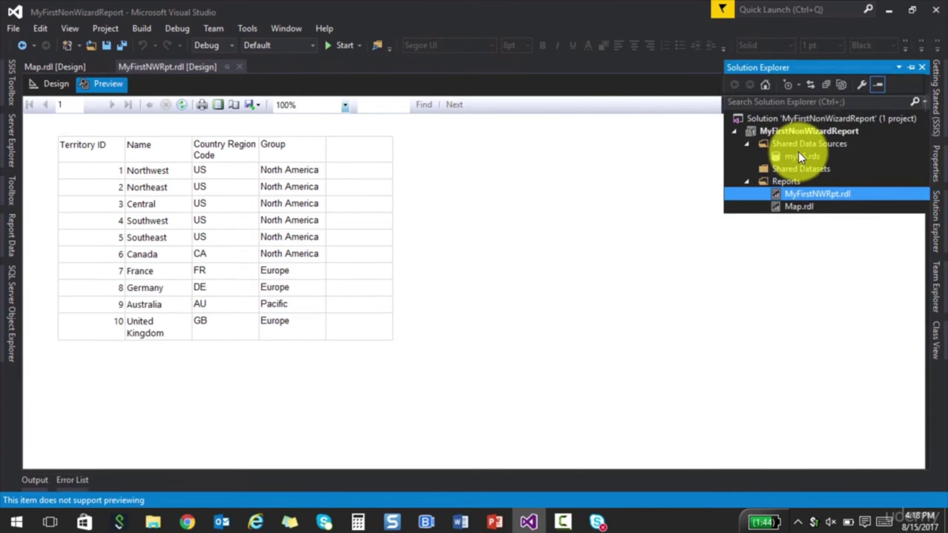
double_click(792, 156)
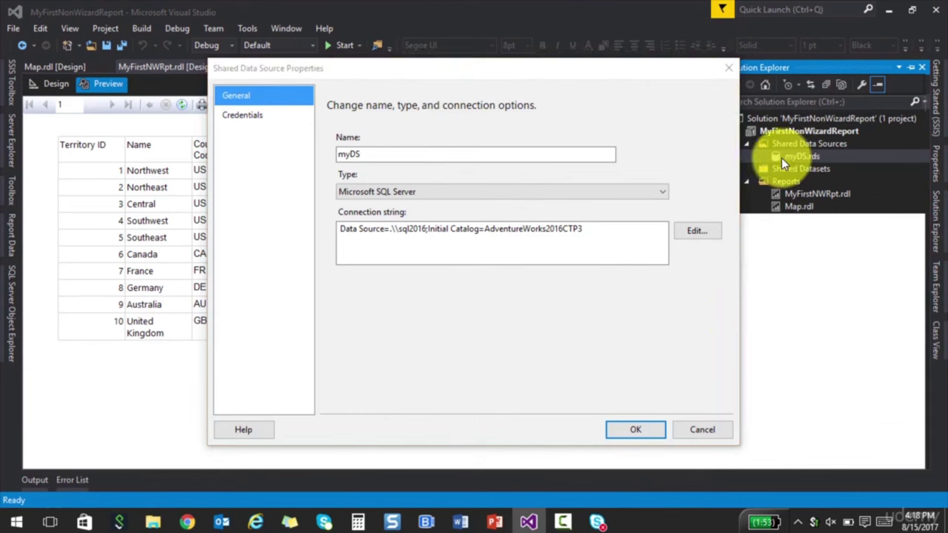
click(701, 429)
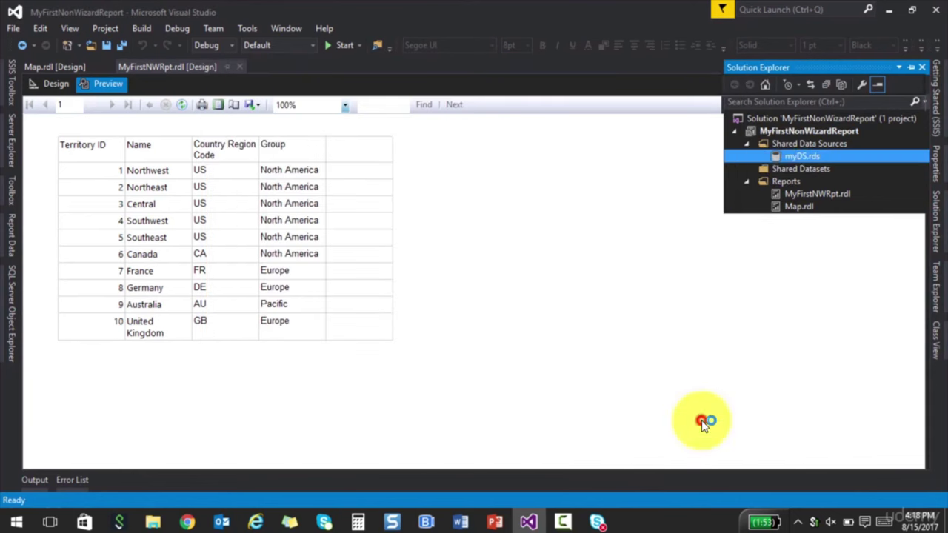
right_click(783, 158)
click(669, 315)
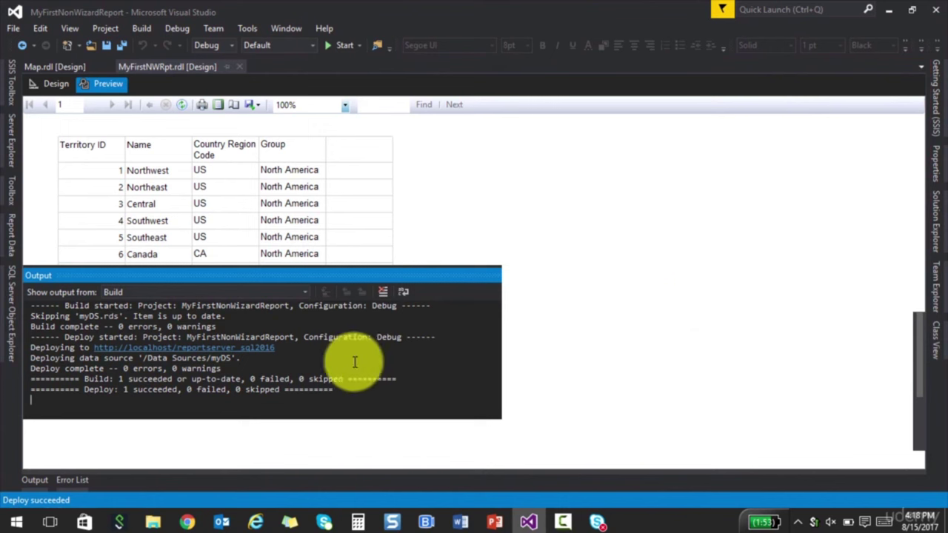
click(654, 244)
- Redeploy MyFirstNWRpt.rdl to the report server
click(935, 218)
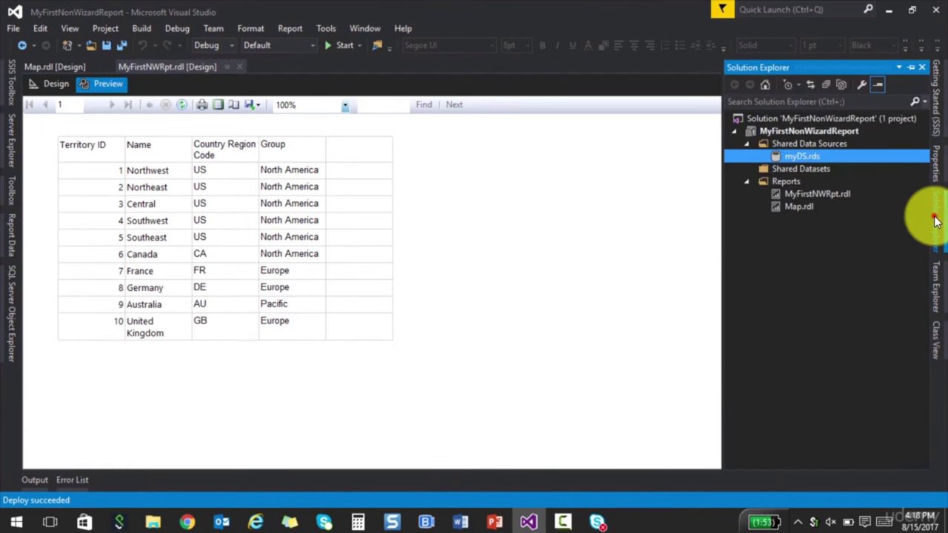
click(794, 193)
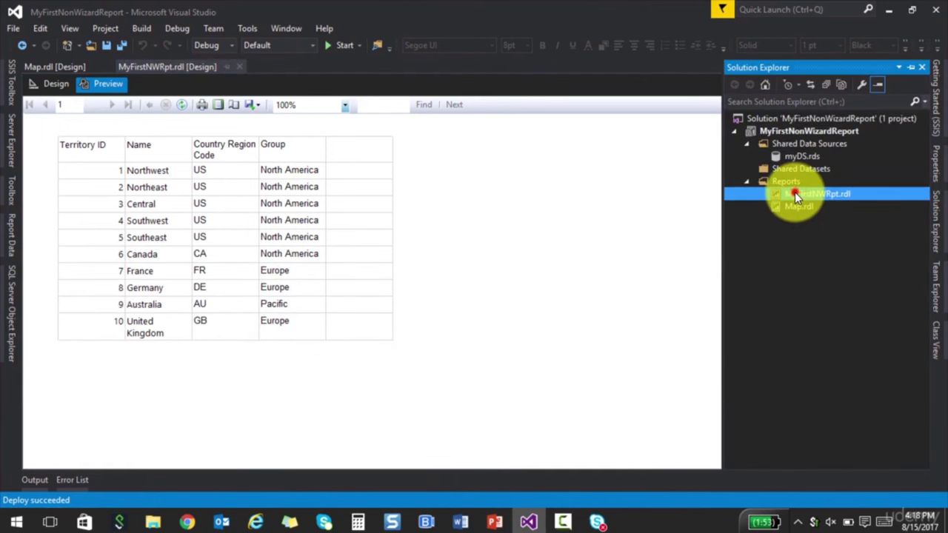
right_click(795, 192)
click(666, 381)
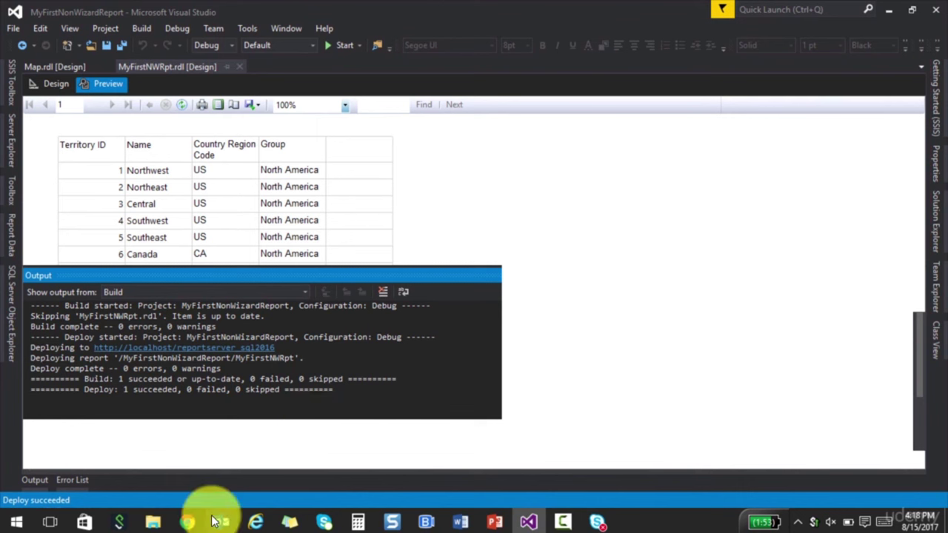
- Refresh the portal's Home page to reveal the new Data Sources folder
mouse_move(189, 523)
click(189, 485)
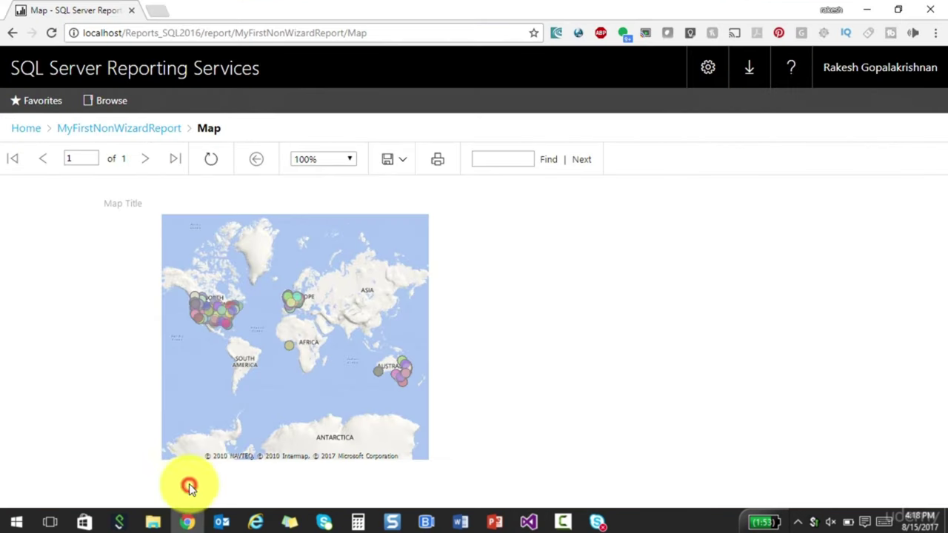
click(28, 132)
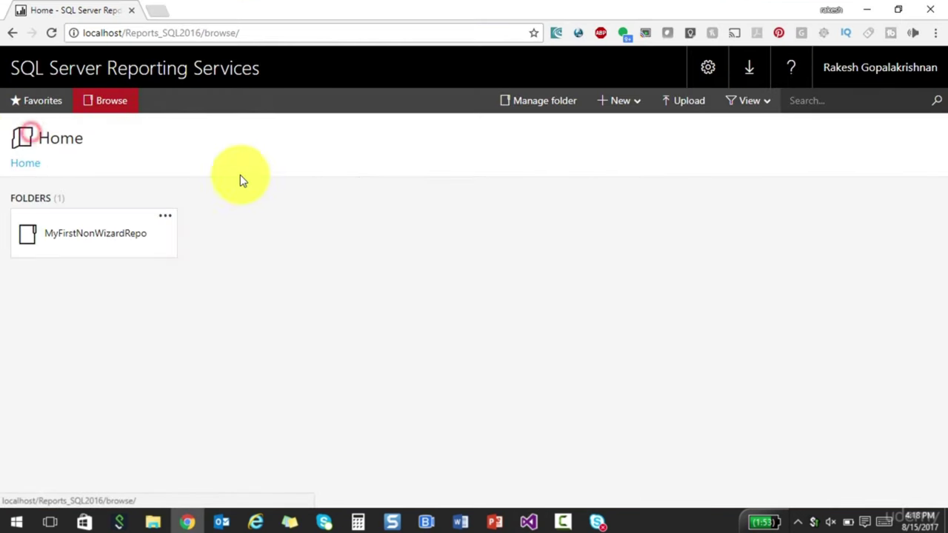
key(F5)
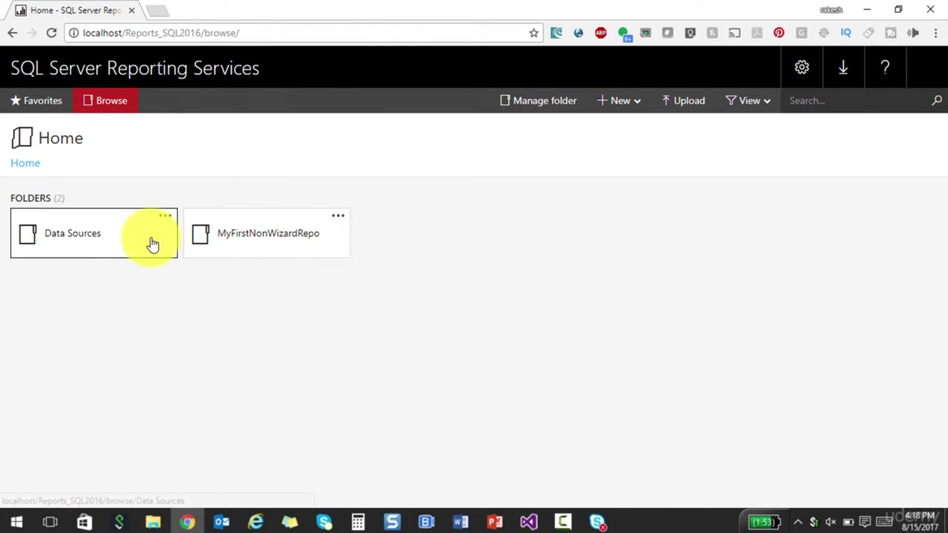
- Review myDS's connection and credentials properties in the Data Sources folder, then go back Home
click(65, 251)
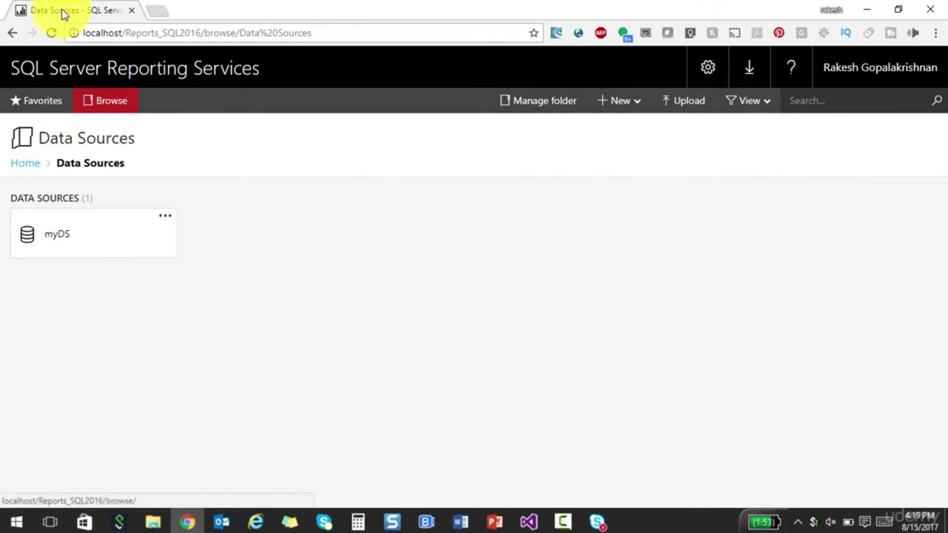
click(72, 231)
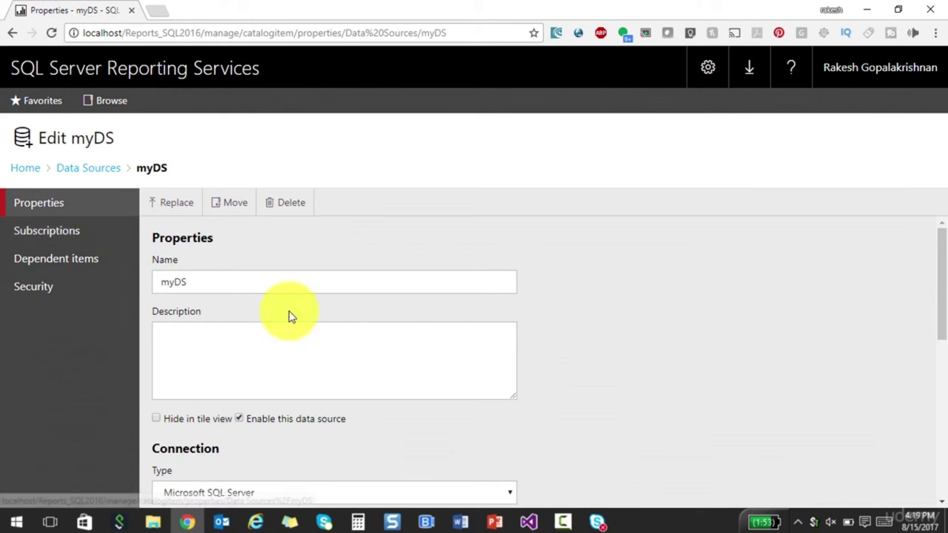
scroll(603, 320, down, 4)
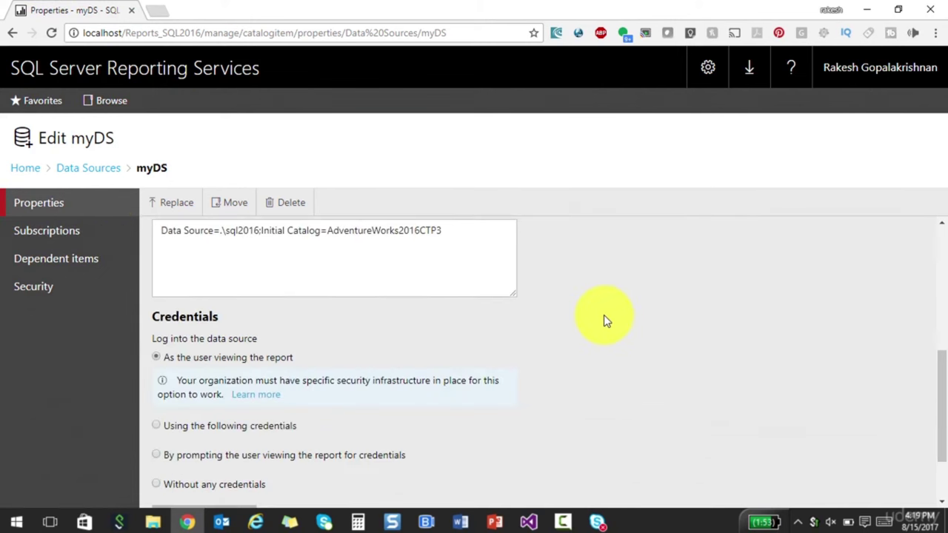
scroll(604, 320, down, 2)
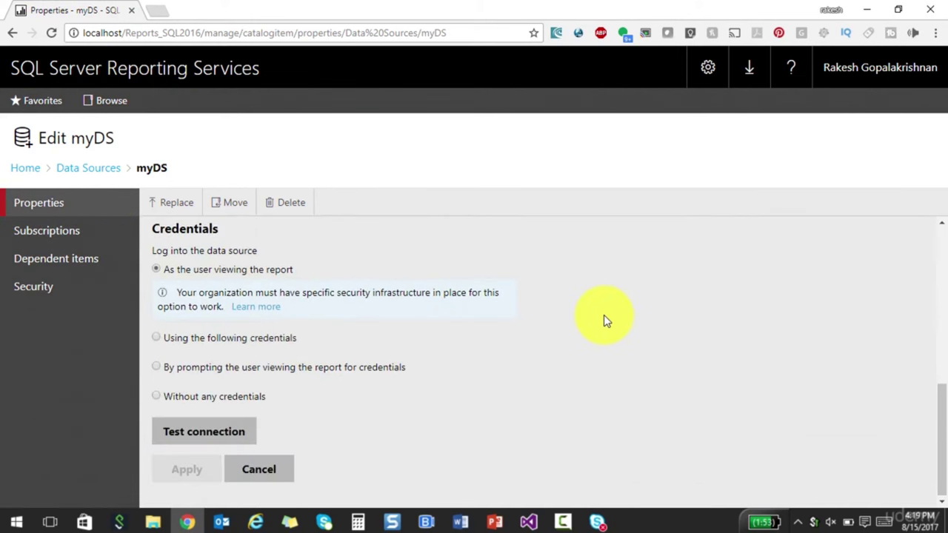
scroll(604, 320, up, 5)
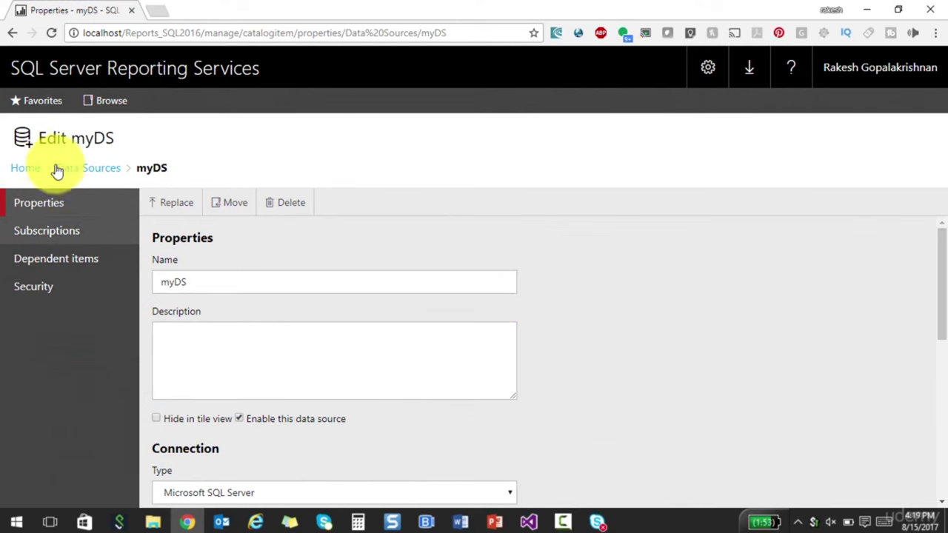
click(28, 172)
- View MyFirstNWRpt's ten-row territory table from the MyFirstNonWizardReport folder, then return Home
click(256, 238)
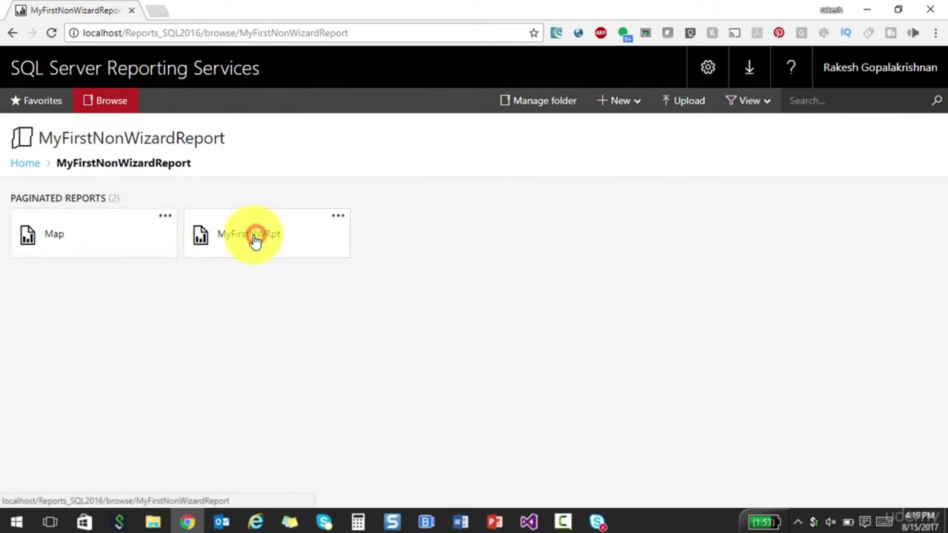
click(252, 255)
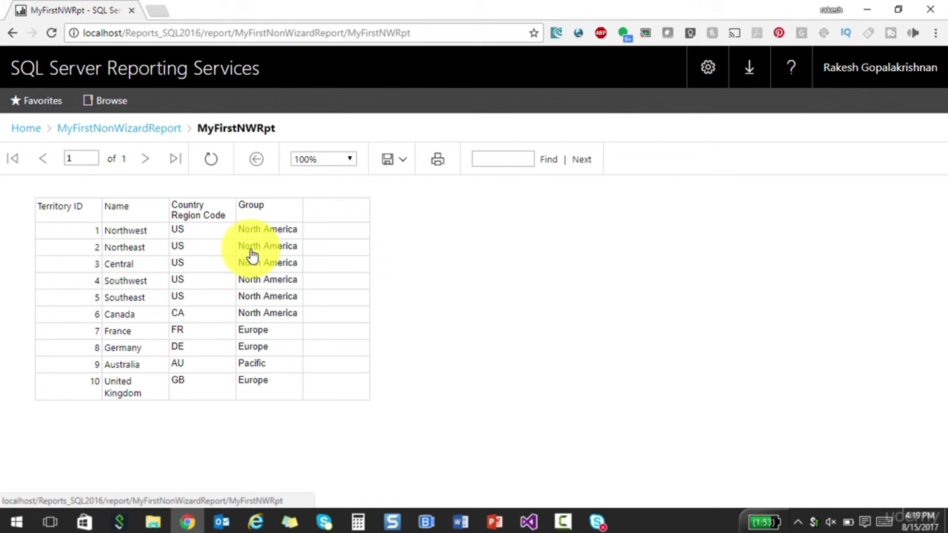
click(33, 130)
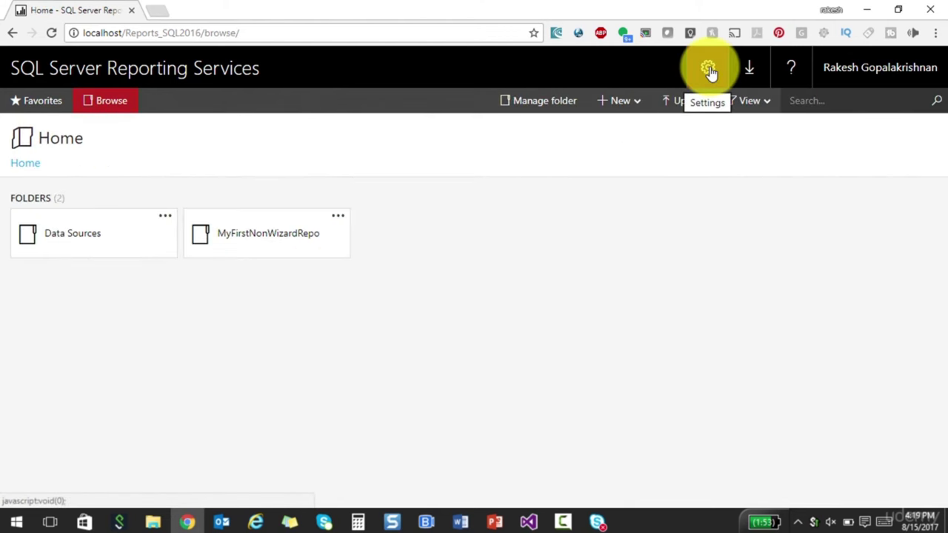
click(523, 91)
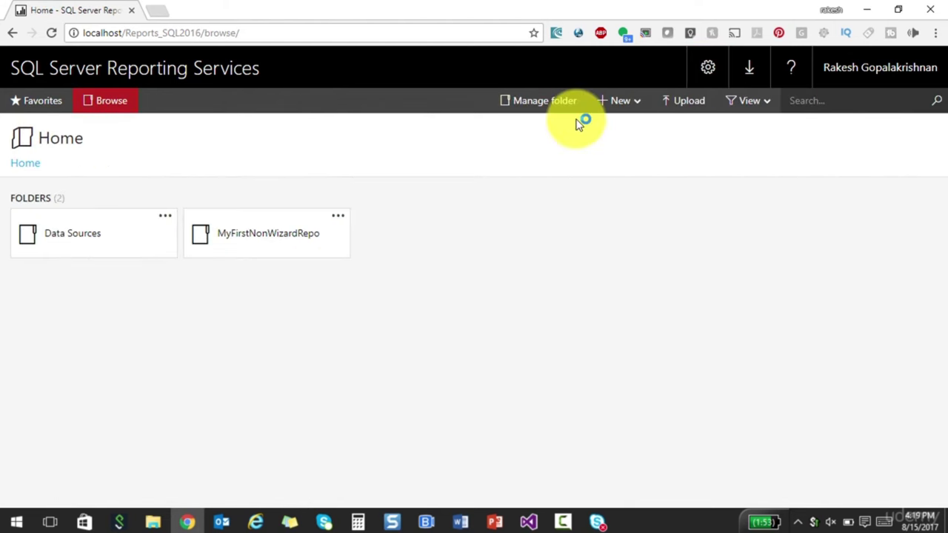